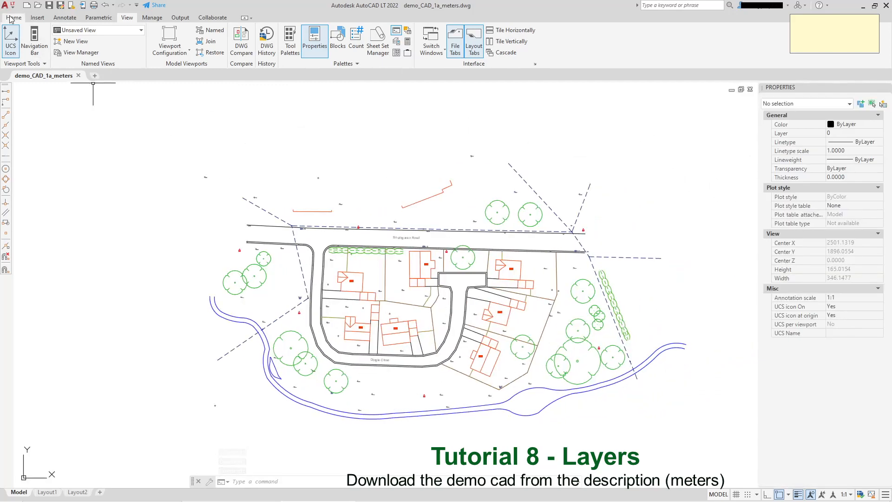
Undo the last two changes to the drawing.
{"action": "key", "text": "ctrl+z"}
{"action": "key", "text": "ctrl+z"}
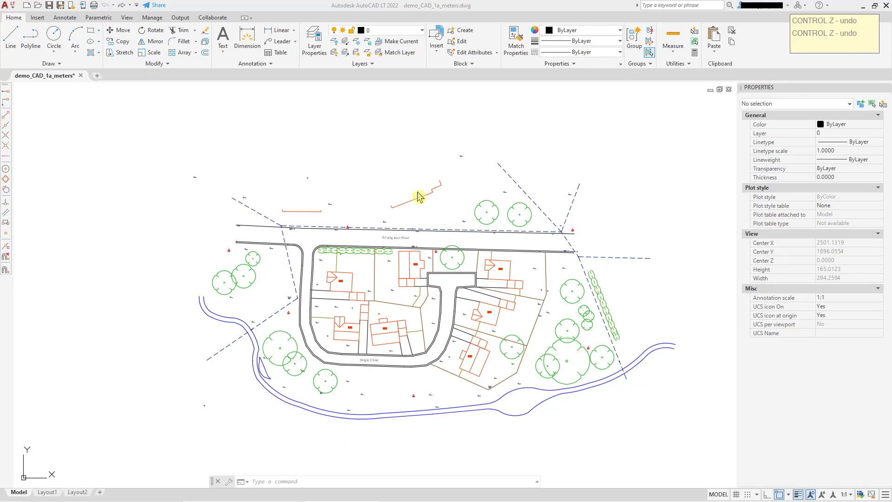
Draw an open zigzag polyline with five segments in the empty area northwest of the site plan.
{"action": "scroll", "coordinate": [442, 186], "scroll_direction": "down", "scroll_amount": 1}
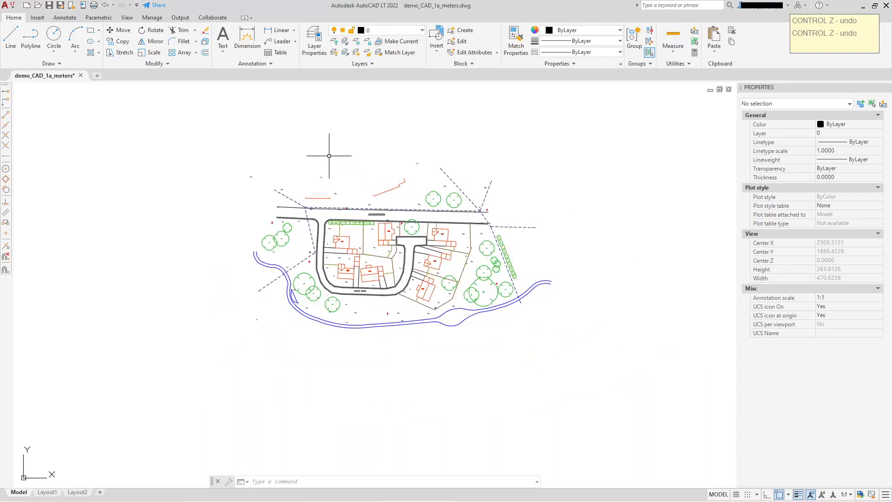
{"action": "scroll", "coordinate": [329, 150], "scroll_direction": "down", "scroll_amount": 1}
{"action": "middle_click_drag", "start_coordinate": [328, 149], "coordinate": [515, 273]}
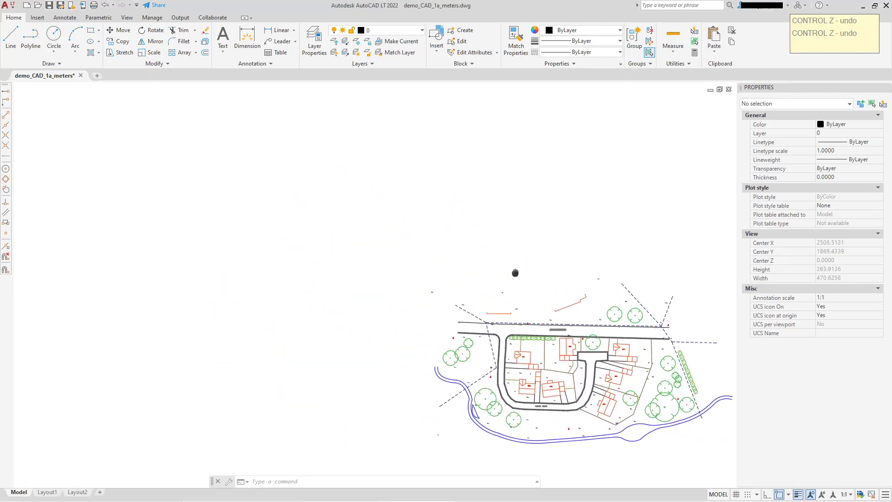
{"action": "left_click", "coordinate": [31, 38]}
{"action": "left_click", "coordinate": [194, 176]}
{"action": "left_click", "coordinate": [148, 222]}
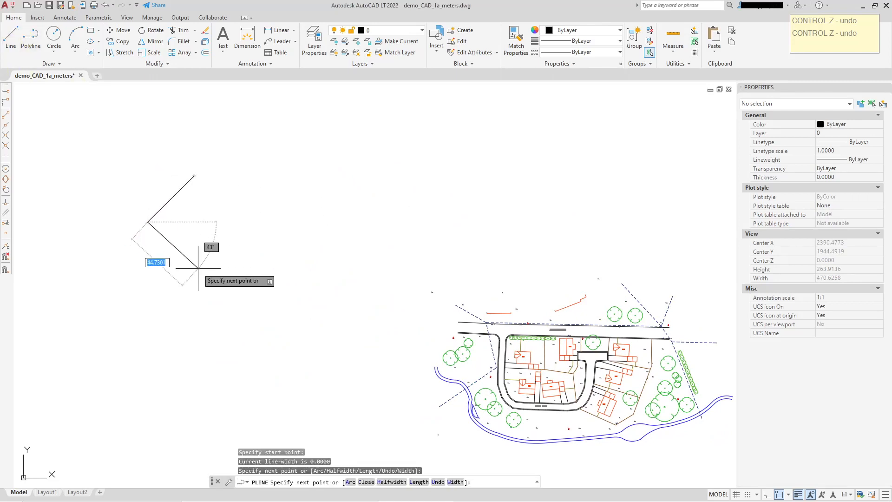
{"action": "left_click", "coordinate": [199, 268]}
{"action": "left_click", "coordinate": [208, 226]}
{"action": "left_click", "coordinate": [238, 277]}
{"action": "right_click", "coordinate": [288, 240]}
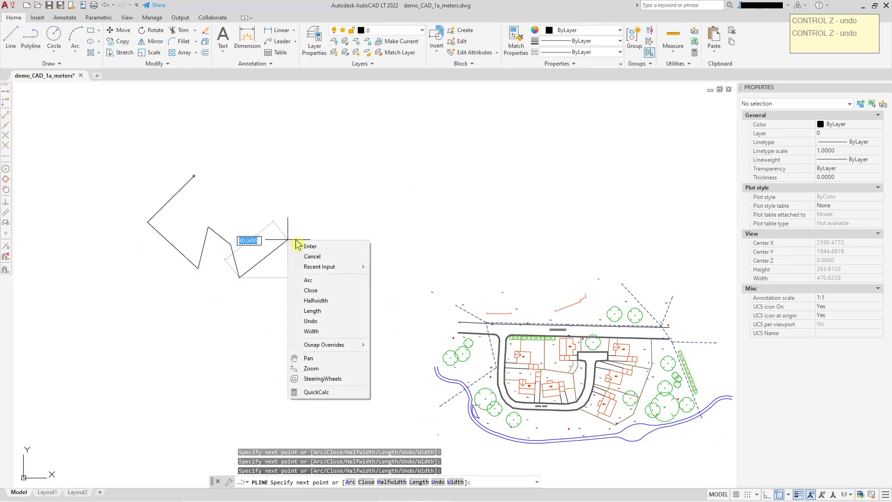
{"action": "left_click", "coordinate": [314, 247]}
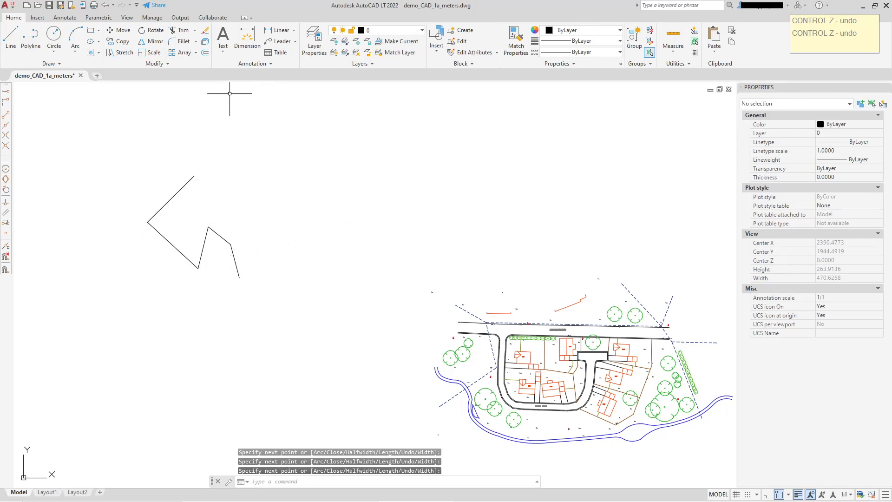
Draw a circle with a radius of about 27 overlapping the upper part of the zigzag polyline.
{"action": "left_click", "coordinate": [54, 37]}
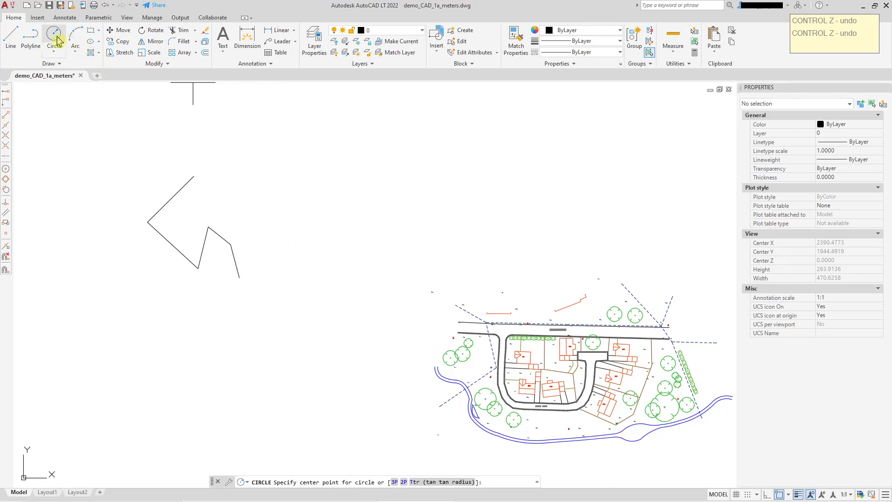
{"action": "left_click", "coordinate": [217, 192]}
{"action": "left_click", "coordinate": [259, 208]}
{"action": "middle_click_drag", "start_coordinate": [264, 208], "coordinate": [314, 209]}
{"action": "scroll", "coordinate": [314, 209], "scroll_direction": "up", "scroll_amount": 2}
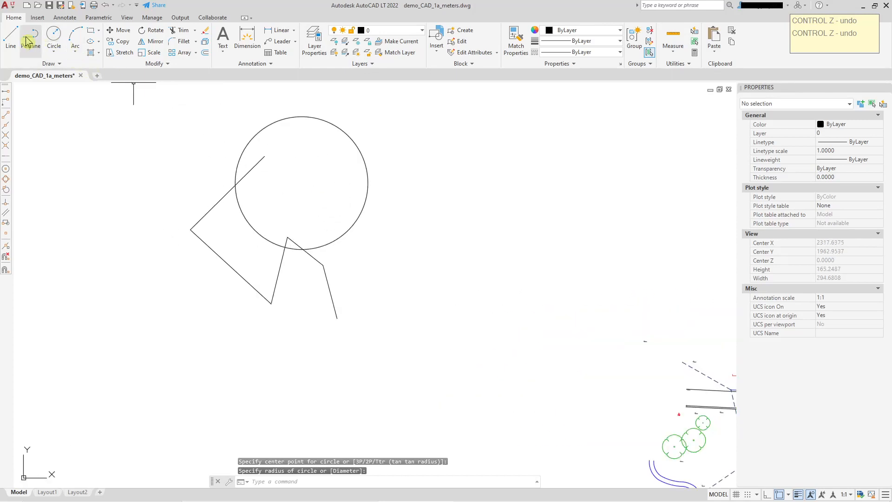
Draw a horizontal rectangle with an area of about 1216 just east of the large circle.
{"action": "left_click", "coordinate": [91, 30]}
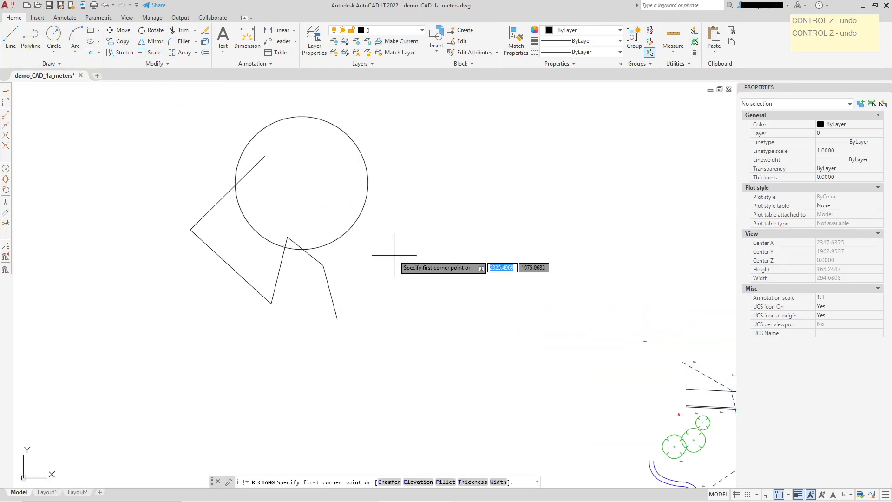
{"action": "left_click", "coordinate": [385, 167]}
{"action": "left_click", "coordinate": [507, 227]}
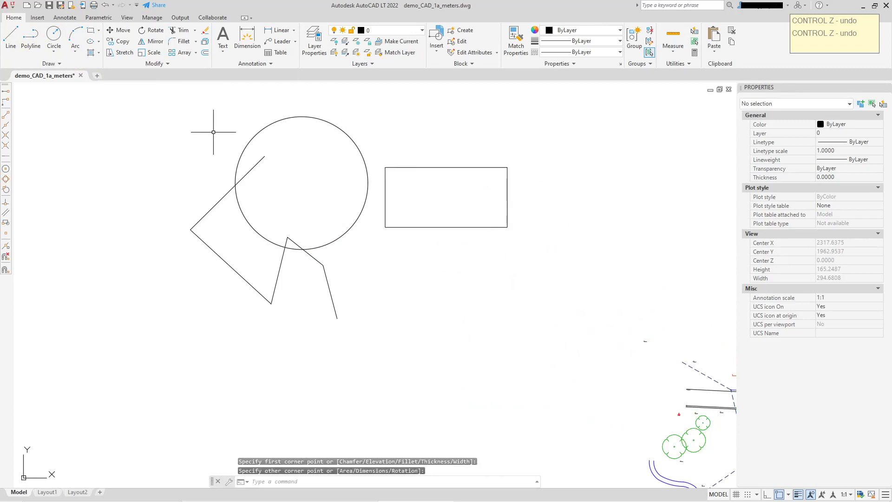
Rotate the rectangle about a point near its centre so its long sides slant steeply up to the right.
{"action": "left_click", "coordinate": [408, 166]}
{"action": "right_click", "coordinate": [408, 170]}
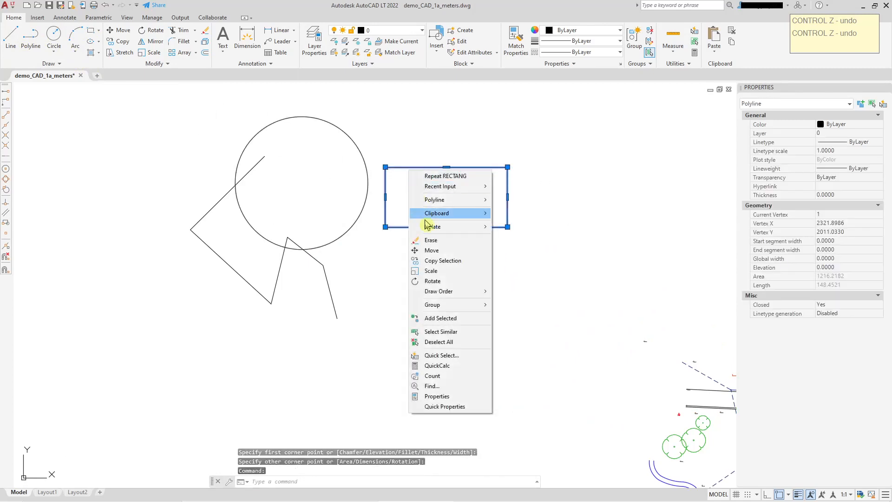
{"action": "left_click", "coordinate": [433, 281]}
{"action": "left_click", "coordinate": [443, 195]}
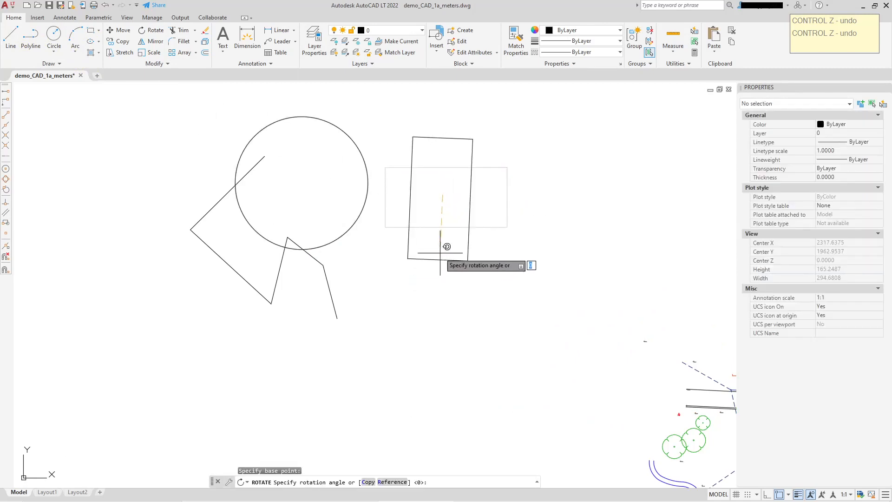
{"action": "left_click", "coordinate": [418, 247]}
{"action": "middle_click_drag", "start_coordinate": [418, 221], "coordinate": [413, 252]}
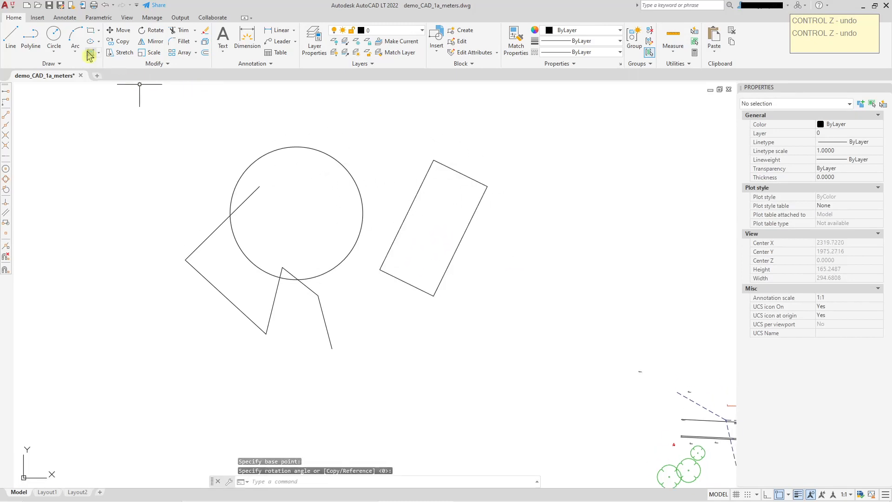
Draw a smaller open polyline with four segments in the empty area northwest of the large circle.
{"action": "left_click", "coordinate": [31, 37]}
{"action": "left_click", "coordinate": [83, 136]}
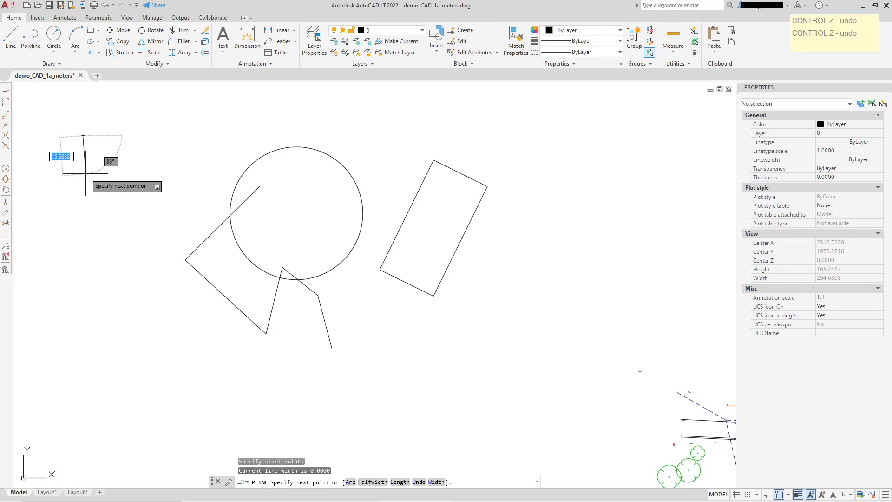
{"action": "left_click", "coordinate": [86, 174]}
{"action": "left_click", "coordinate": [126, 155]}
{"action": "left_click", "coordinate": [144, 194]}
{"action": "left_click", "coordinate": [109, 216]}
{"action": "right_click", "coordinate": [120, 231]}
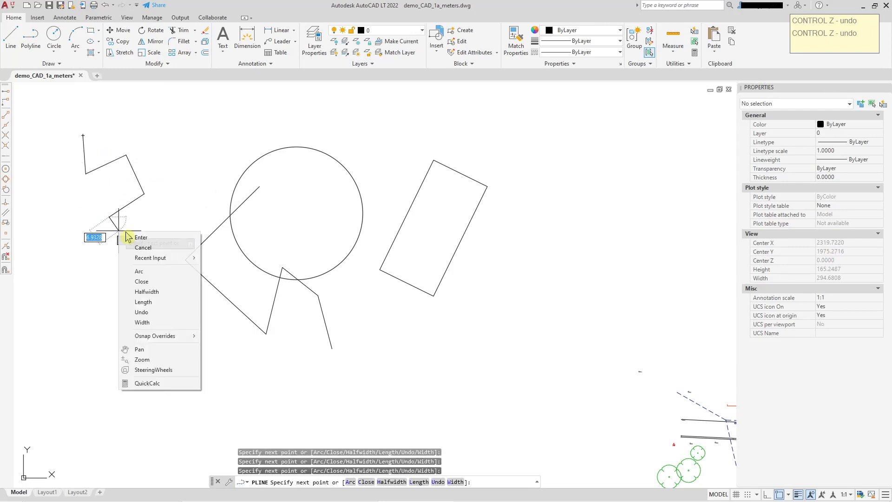
{"action": "left_click", "coordinate": [125, 237]}
Look over the site plan with its roads, buildings, trees and stream, including the full drawing extents.
{"action": "scroll", "coordinate": [173, 213], "scroll_direction": "down", "scroll_amount": 2}
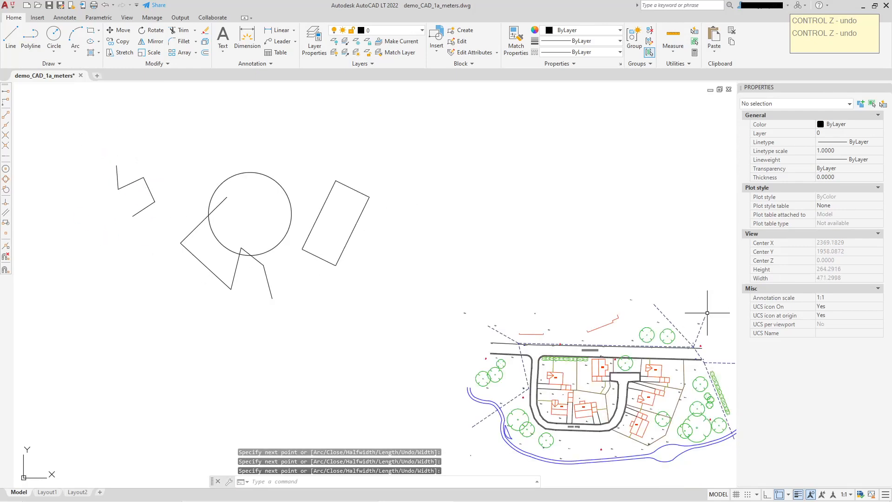
{"action": "middle_click_drag", "start_coordinate": [711, 311], "coordinate": [593, 222]}
{"action": "scroll", "coordinate": [487, 286], "scroll_direction": "up", "scroll_amount": 2}
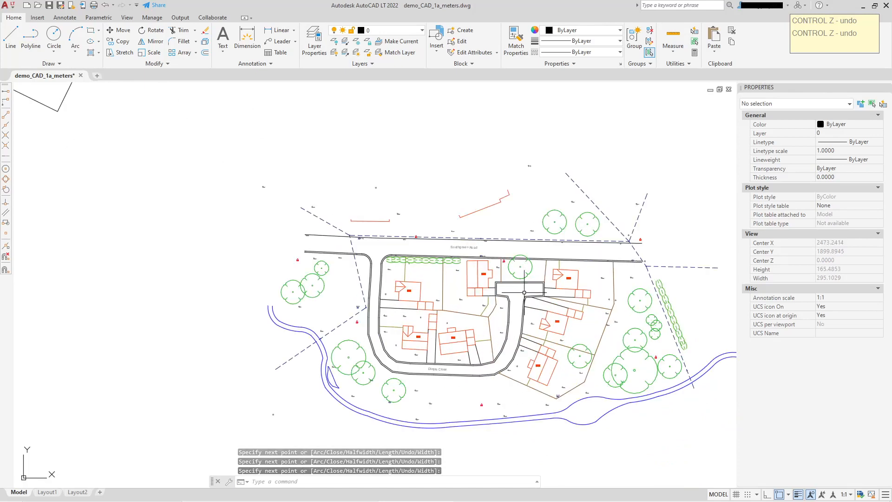
{"action": "middle_click_drag", "start_coordinate": [524, 292], "coordinate": [459, 240]}
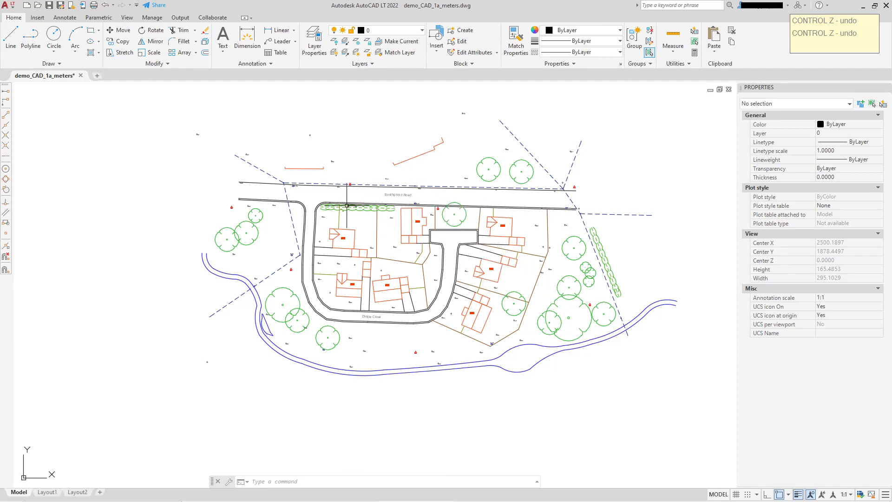
{"action": "middle_click_drag", "start_coordinate": [394, 227], "coordinate": [394, 228]}
{"action": "middle_click", "coordinate": [394, 227]}
{"action": "middle_click_drag", "start_coordinate": [523, 293], "coordinate": [421, 178]}
{"action": "scroll", "coordinate": [421, 241], "scroll_direction": "up", "scroll_amount": 2}
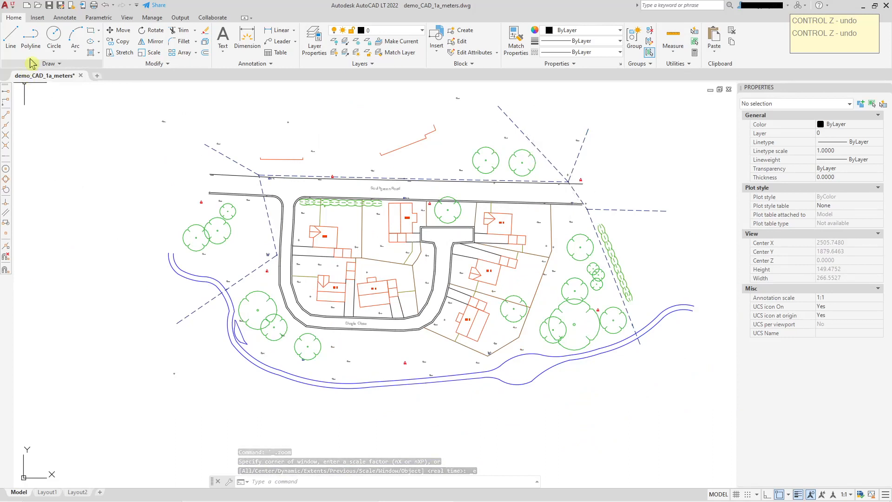
Draw a circle with a radius of about 6.64 centred on the middle tree of the western cluster.
{"action": "left_click", "coordinate": [50, 41]}
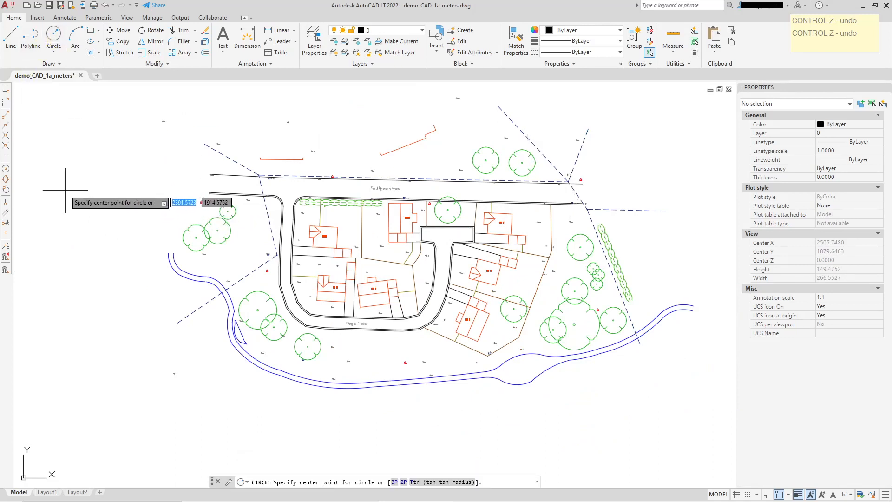
{"action": "left_click", "coordinate": [6, 169]}
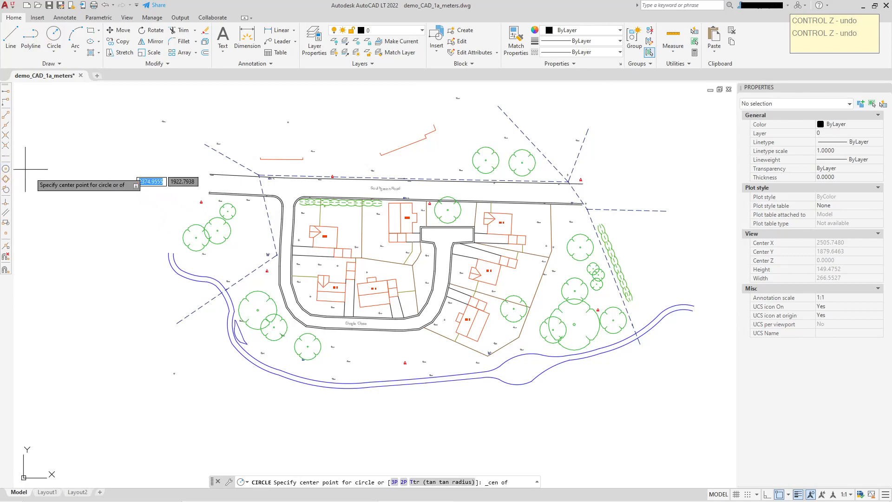
{"action": "scroll", "coordinate": [218, 228], "scroll_direction": "up", "scroll_amount": 2}
{"action": "left_click", "coordinate": [217, 226]}
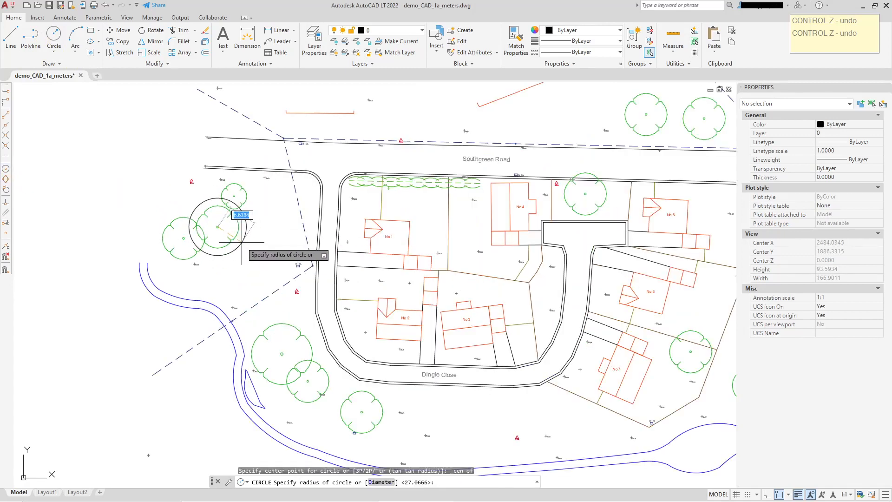
{"action": "left_click", "coordinate": [5, 169]}
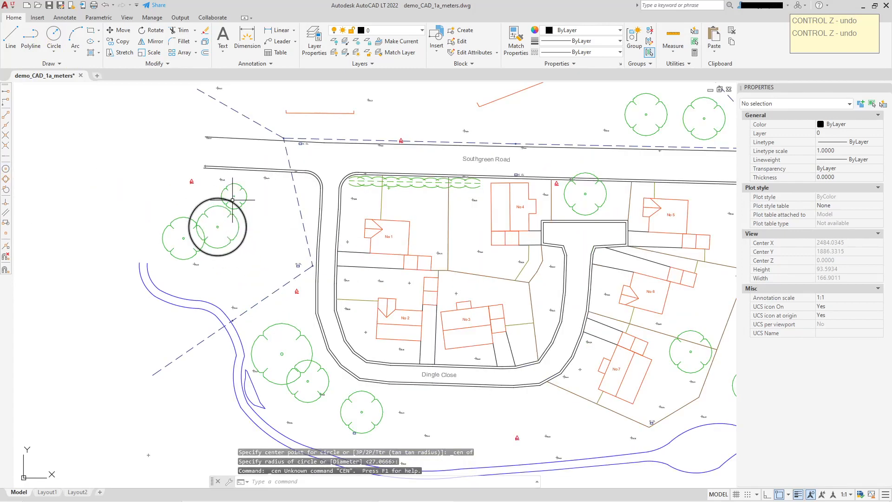
Draw another circle centred on the smallest tree of the western cluster, large enough to surround its canopy.
{"action": "left_click", "coordinate": [54, 37]}
{"action": "left_click", "coordinate": [234, 196]}
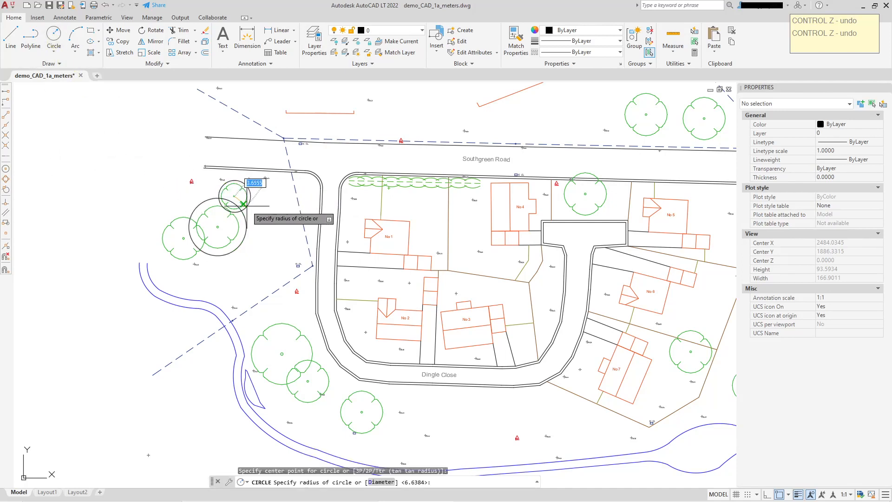
{"action": "left_click", "coordinate": [251, 210]}
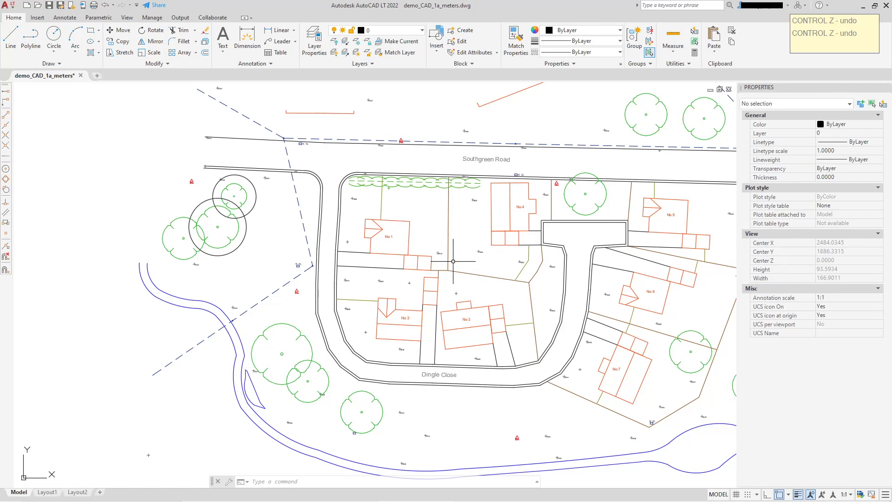
Examine the site plan and check the colour, layer and linetype of a house outline east of Dingle Close.
{"action": "middle_click_drag", "start_coordinate": [476, 284], "coordinate": [437, 285]}
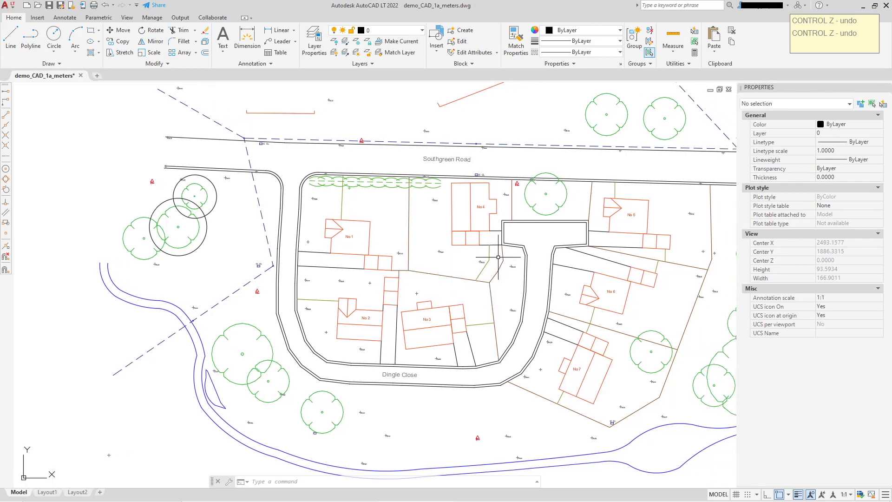
{"action": "scroll", "coordinate": [535, 257], "scroll_direction": "down", "scroll_amount": 2}
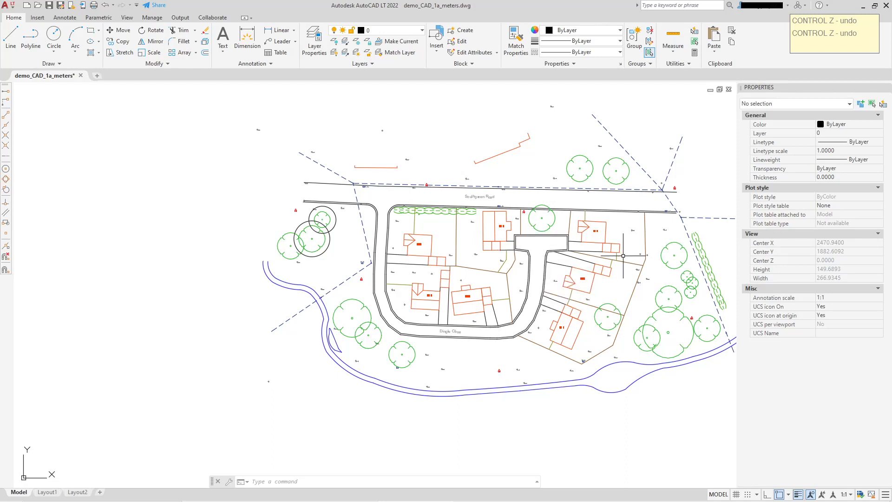
{"action": "middle_click_drag", "start_coordinate": [564, 276], "coordinate": [525, 276]}
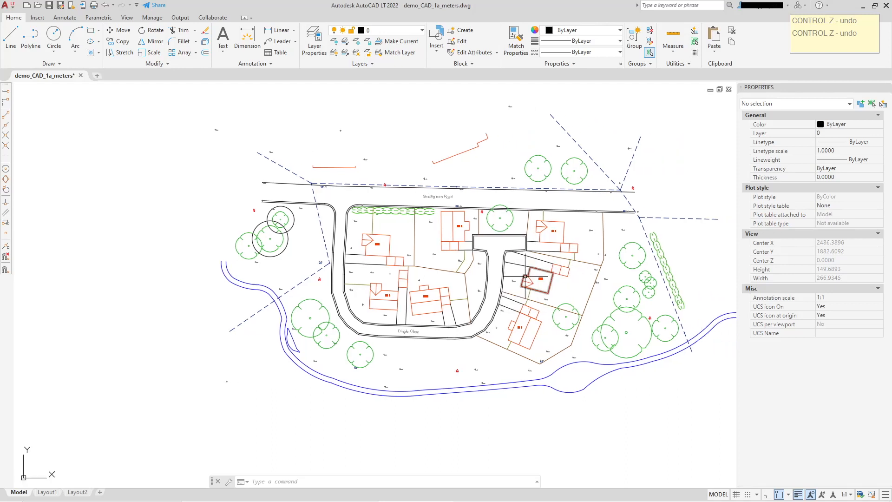
{"action": "mouse_move", "coordinate": [525, 276]}
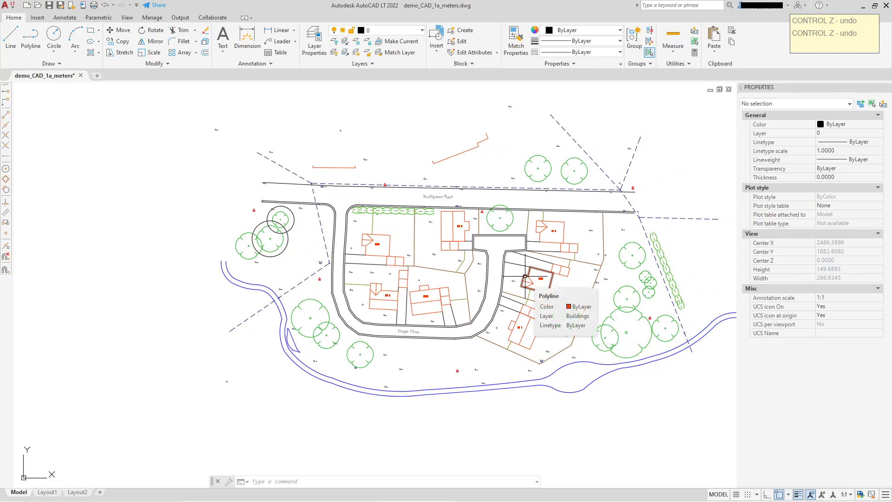
{"action": "mouse_move", "coordinate": [529, 316]}
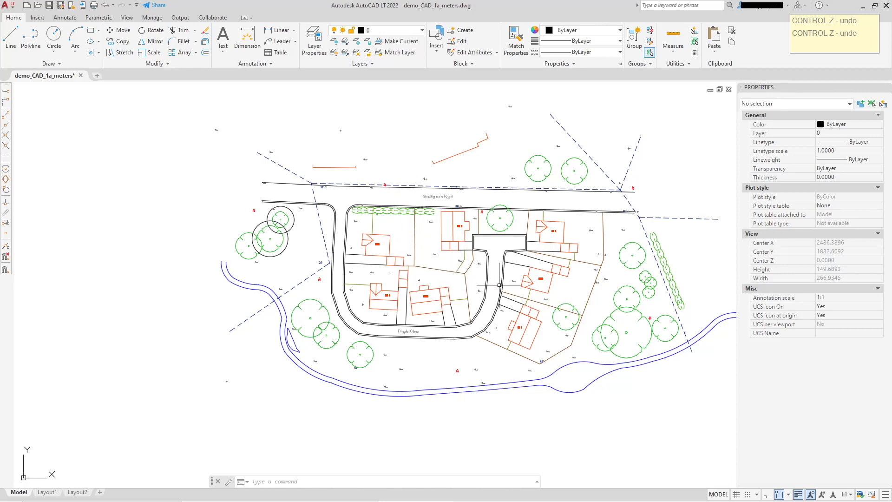
{"action": "middle_click_drag", "start_coordinate": [499, 284], "coordinate": [433, 288]}
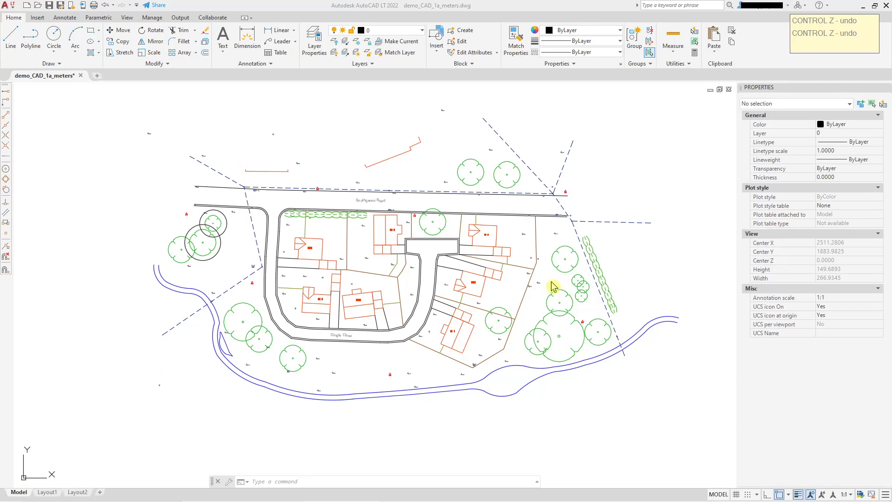
Inspect the layer of the stepped red polyline north of the road and of the circle around the western cluster's middle tree.
{"action": "key", "text": "Escape"}
{"action": "key", "text": "Escape"}
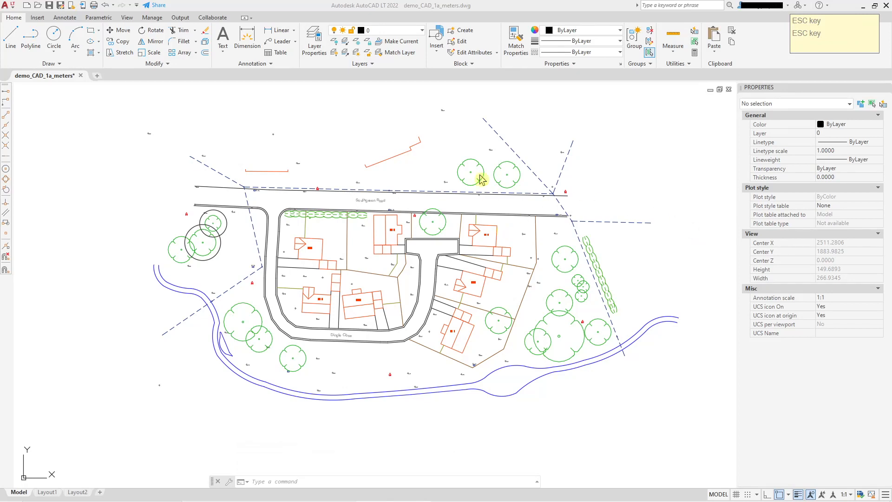
{"action": "left_click", "coordinate": [415, 145]}
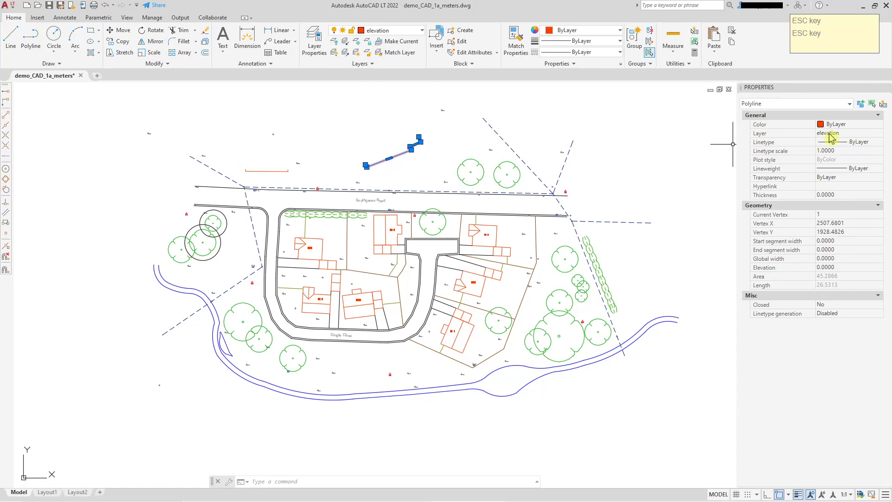
{"action": "key", "text": "Escape"}
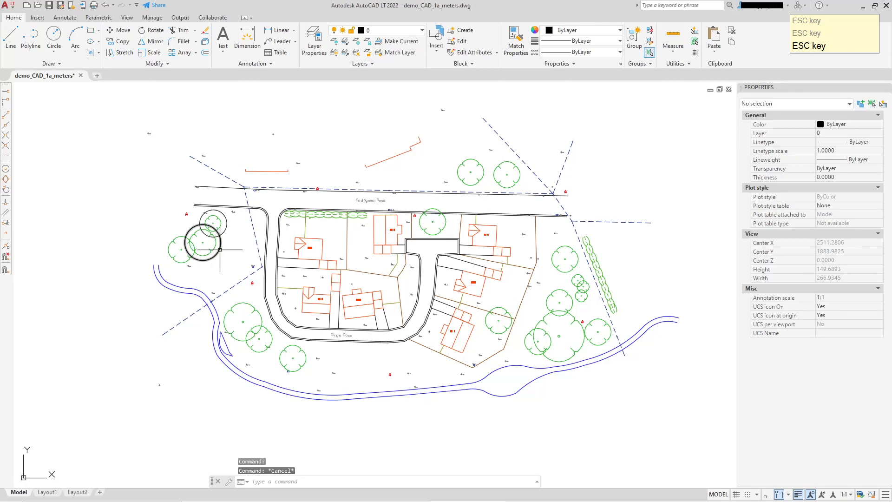
{"action": "left_click", "coordinate": [219, 250]}
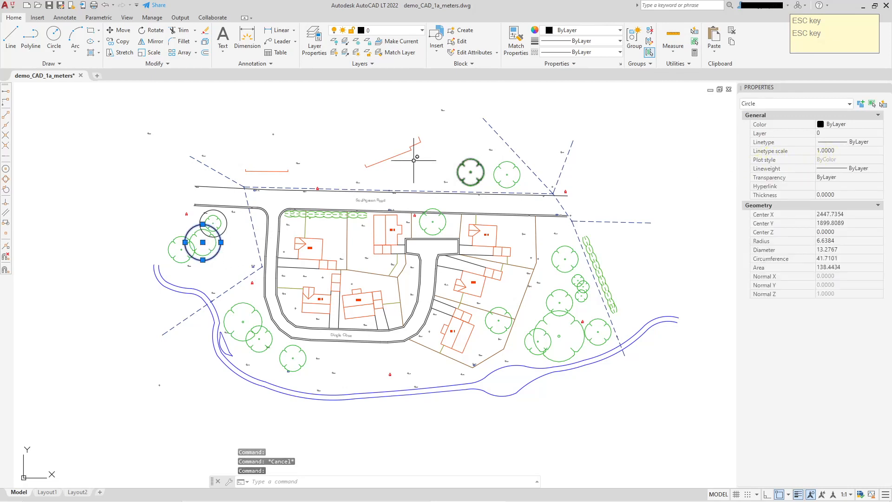
Draw a circle with a radius of about 19.53 in the empty area northwest of the site plan and check its layer.
{"action": "key", "text": "Escape"}
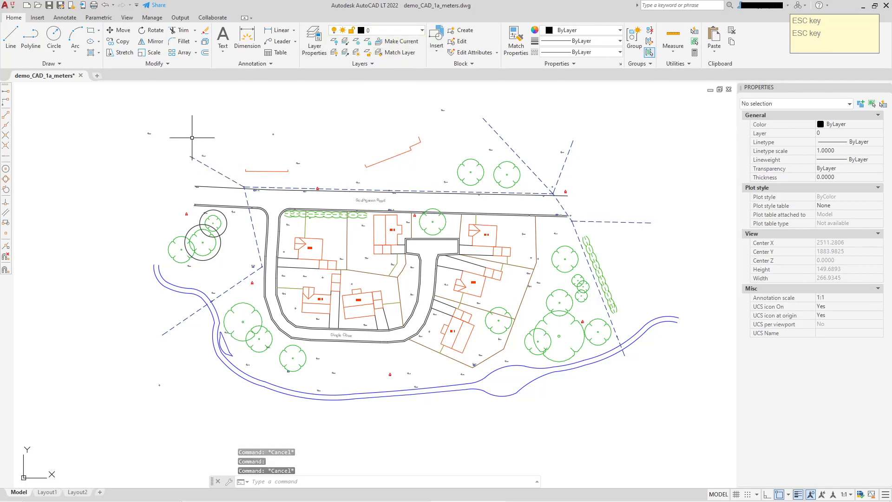
{"action": "key", "text": "Escape"}
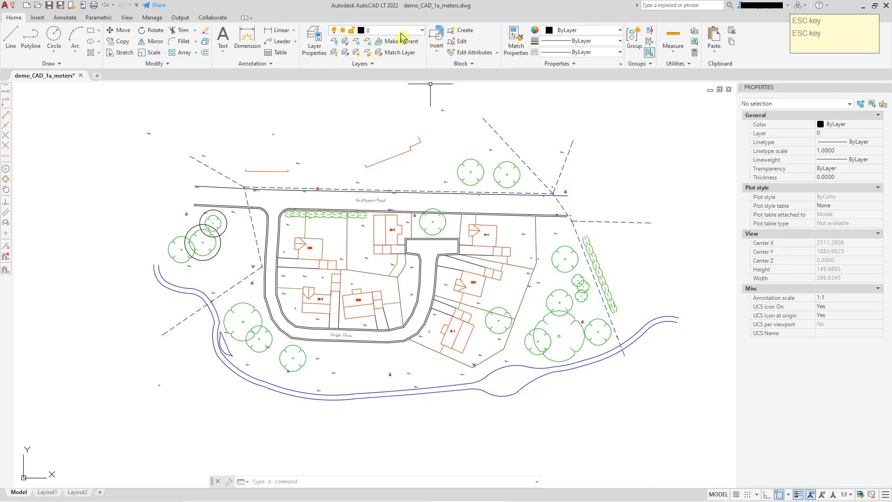
{"action": "left_click", "coordinate": [53, 37]}
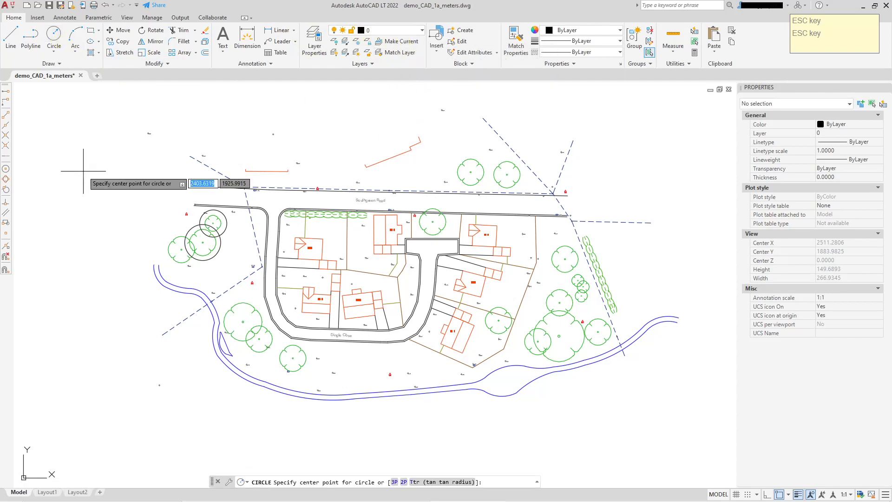
{"action": "left_click", "coordinate": [80, 171]}
{"action": "left_click", "coordinate": [122, 204]}
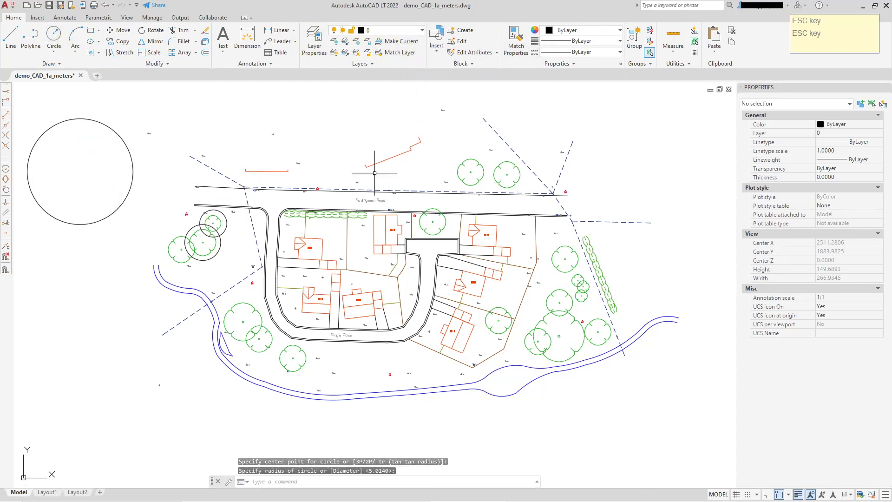
{"action": "left_click", "coordinate": [128, 190]}
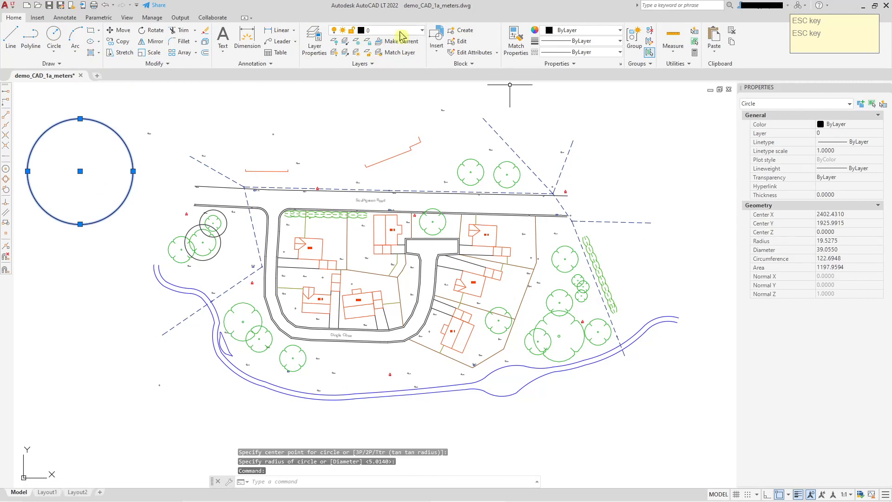
{"action": "key", "text": "ctrl+z"}
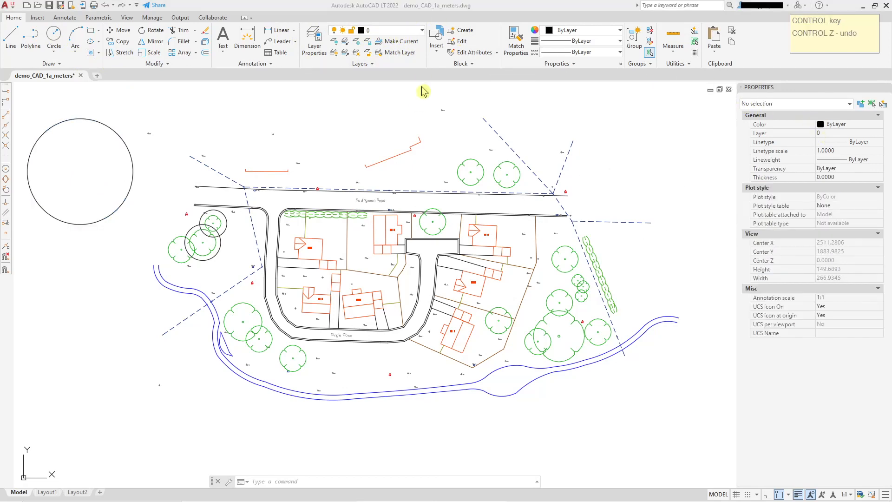
Review the list of layers in the drawing and check which layer the No 5 house outline belongs to.
{"action": "left_click", "coordinate": [423, 31]}
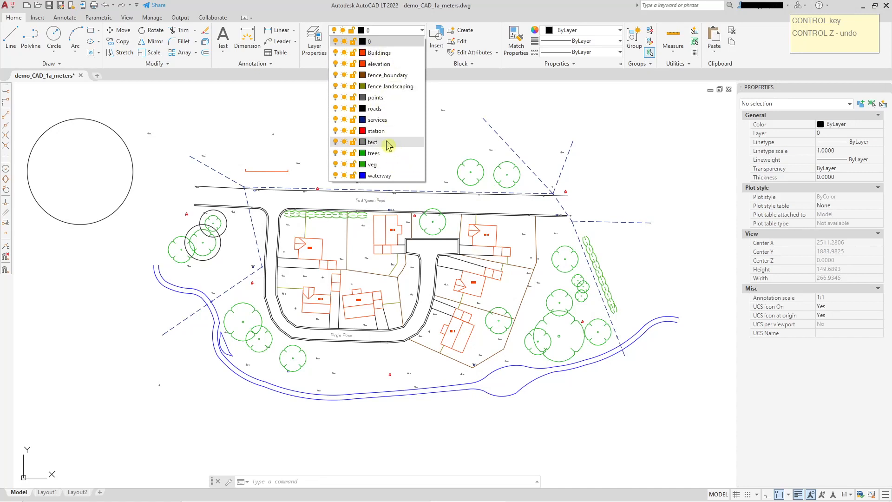
{"action": "left_click", "coordinate": [455, 122]}
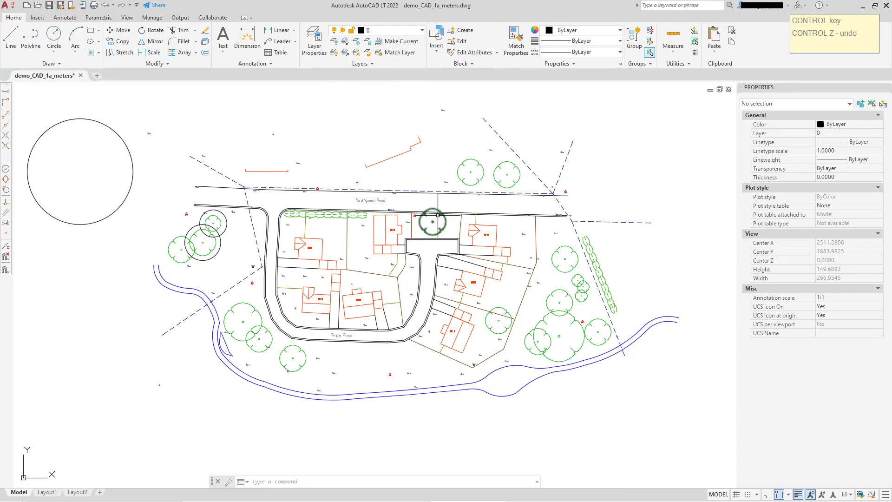
{"action": "scroll", "coordinate": [514, 241], "scroll_direction": "down", "scroll_amount": 1}
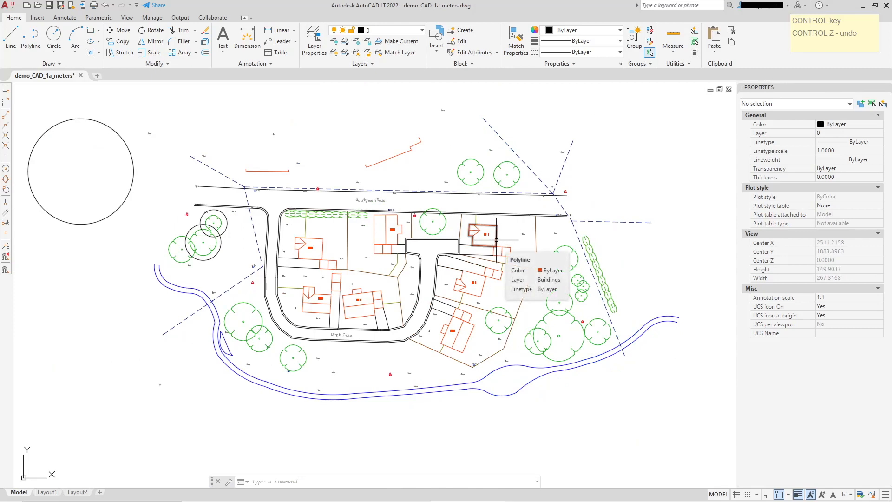
{"action": "left_click", "coordinate": [497, 240]}
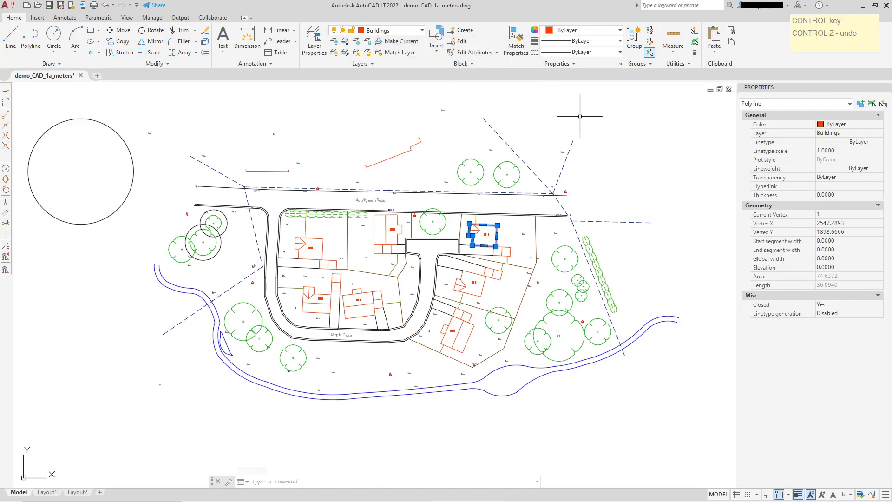
{"action": "key", "text": "Escape"}
{"action": "key", "text": "Escape"}
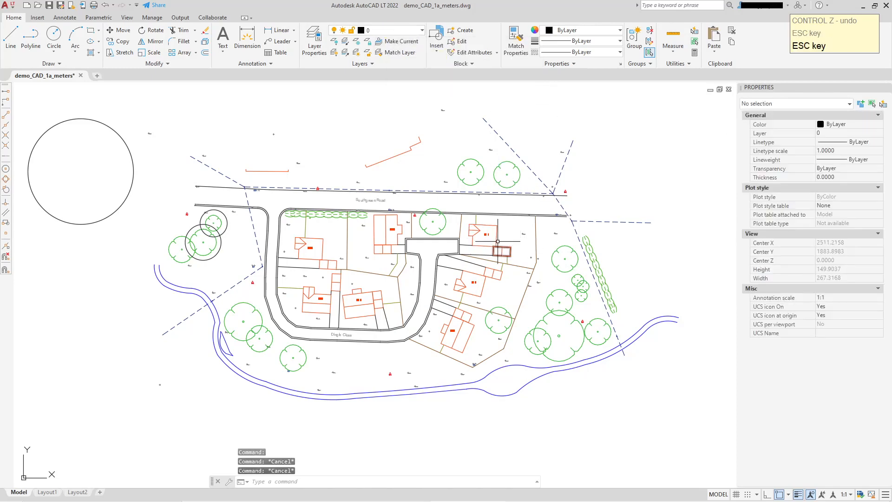
Compare the layer properties of the No 5 and No 6 house outlines with those of the easternmost tree north of Southgreen Road.
{"action": "scroll", "coordinate": [495, 239], "scroll_direction": "up", "scroll_amount": 2}
{"action": "left_click", "coordinate": [481, 217]}
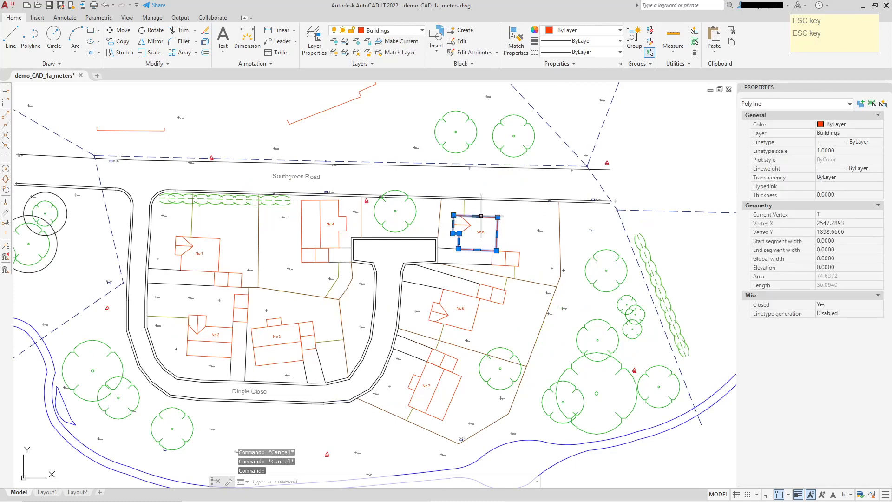
{"action": "left_click", "coordinate": [476, 314]}
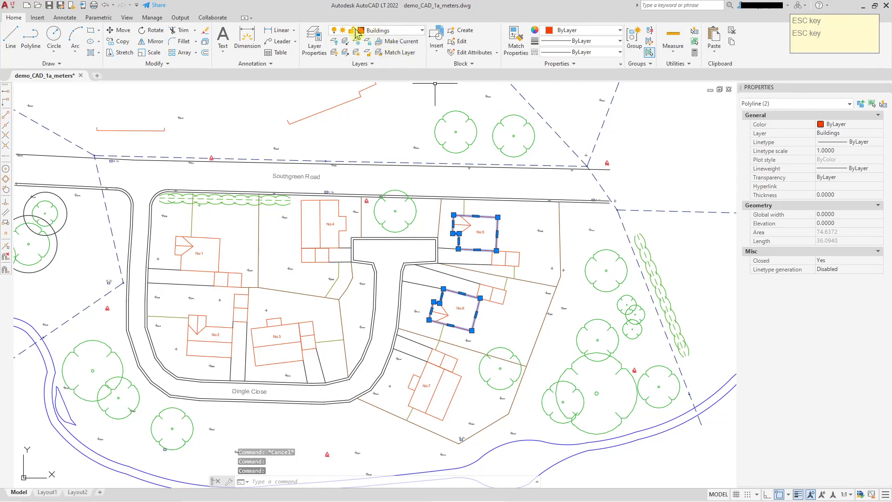
{"action": "left_click", "coordinate": [532, 145]}
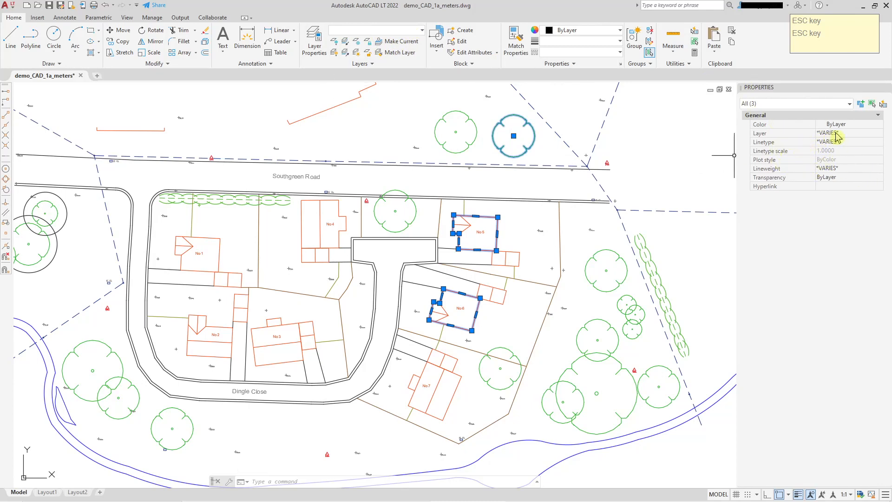
{"action": "key", "text": "Escape"}
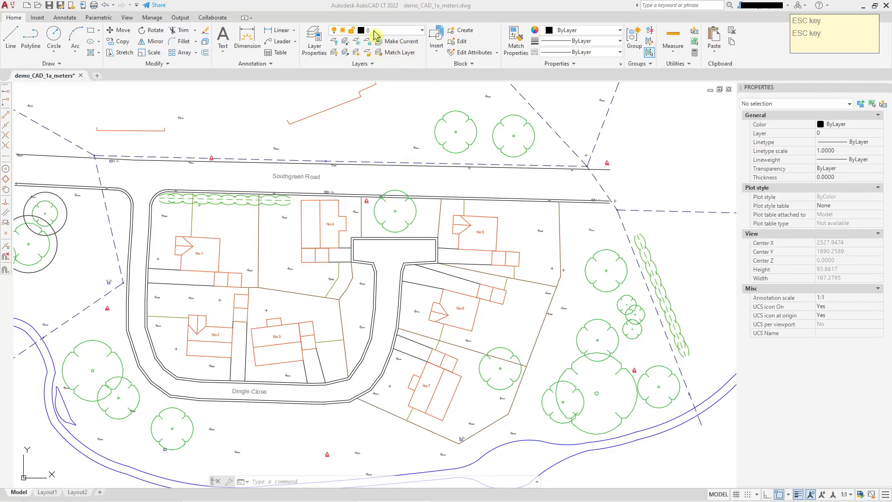
Make station the current layer and draw a circle with a radius of about 9.07 just north of Southgreen Road.
{"action": "left_click", "coordinate": [422, 33]}
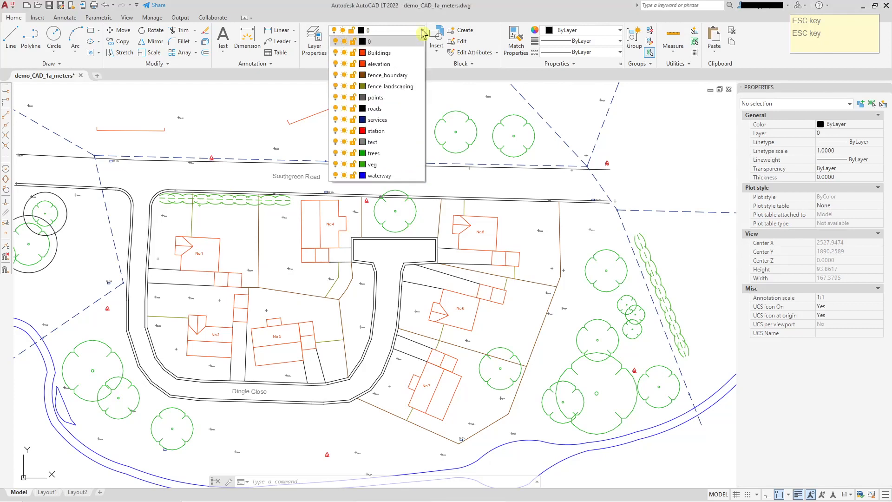
{"action": "left_click", "coordinate": [372, 136]}
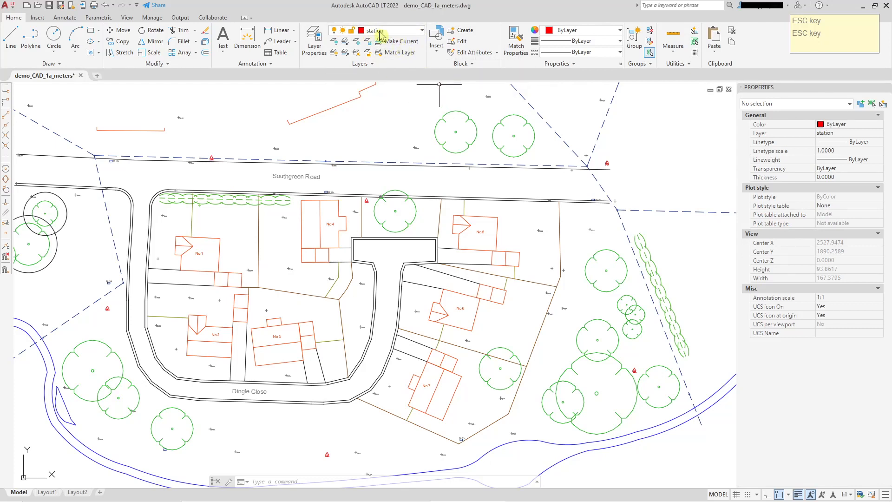
{"action": "left_click", "coordinate": [54, 39]}
{"action": "left_click", "coordinate": [226, 131]}
{"action": "left_click", "coordinate": [265, 122]}
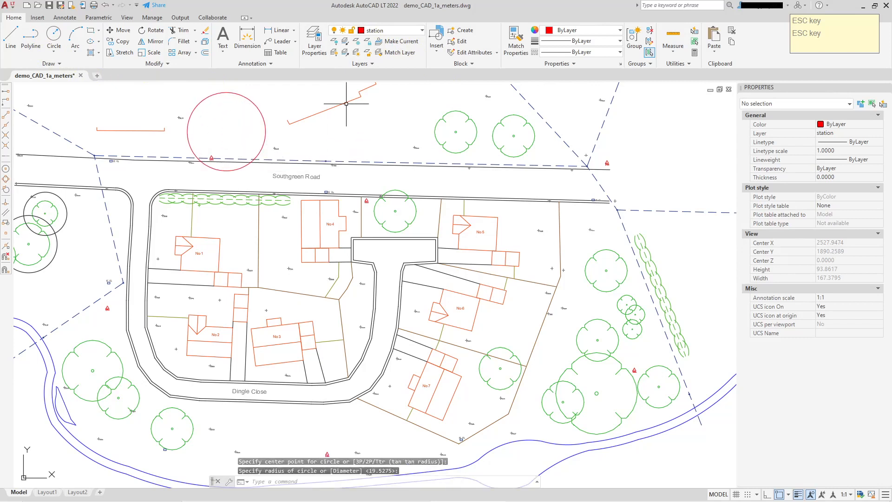
{"action": "left_click", "coordinate": [265, 127]}
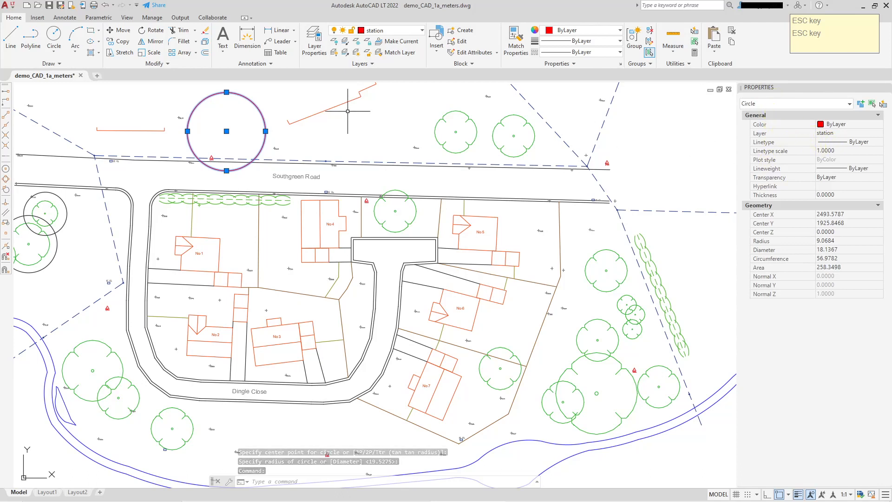
{"action": "key", "text": "Escape"}
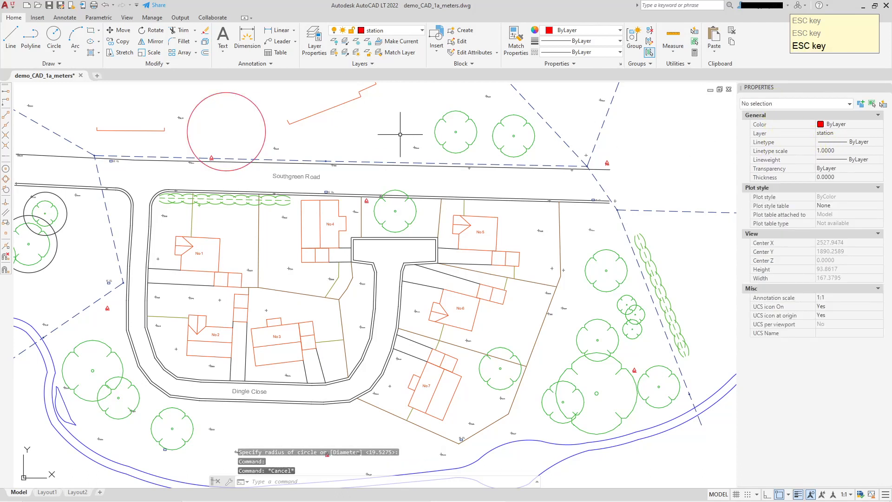
Move the boundary fence polyline along the east and south of the house plots to the waterway layer and recheck its layer.
{"action": "left_click", "coordinate": [560, 239]}
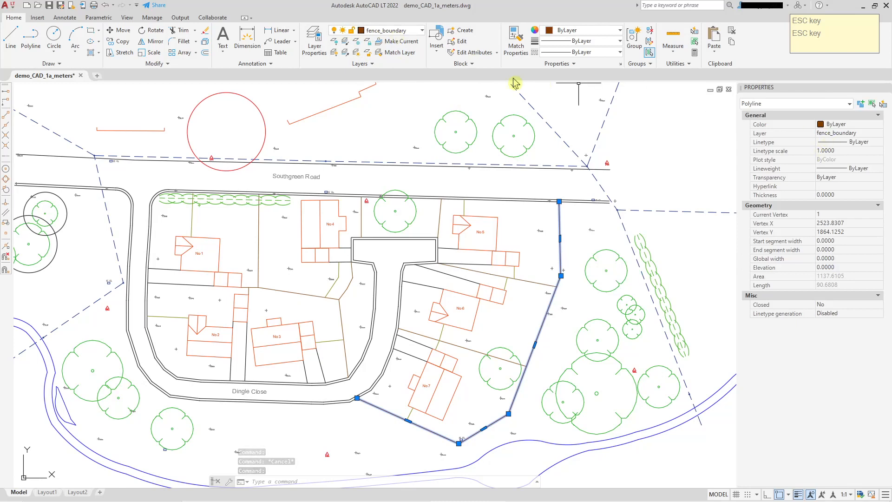
{"action": "left_click", "coordinate": [423, 31]}
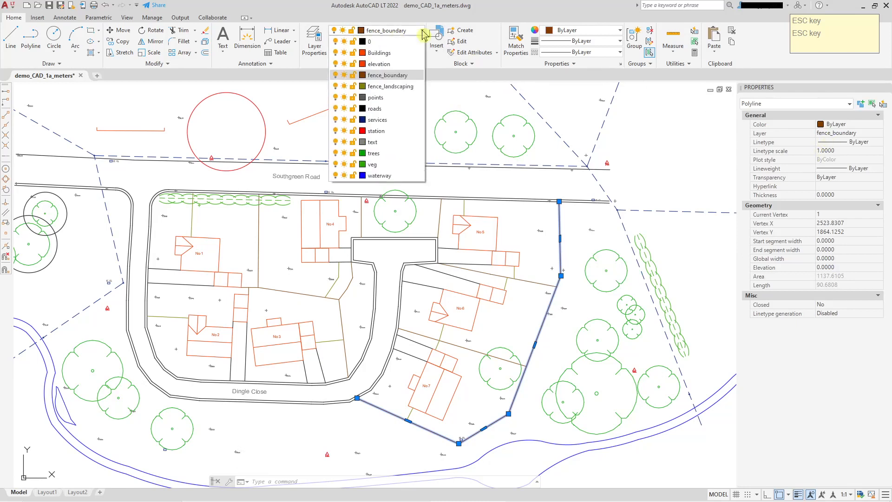
{"action": "left_click", "coordinate": [380, 176]}
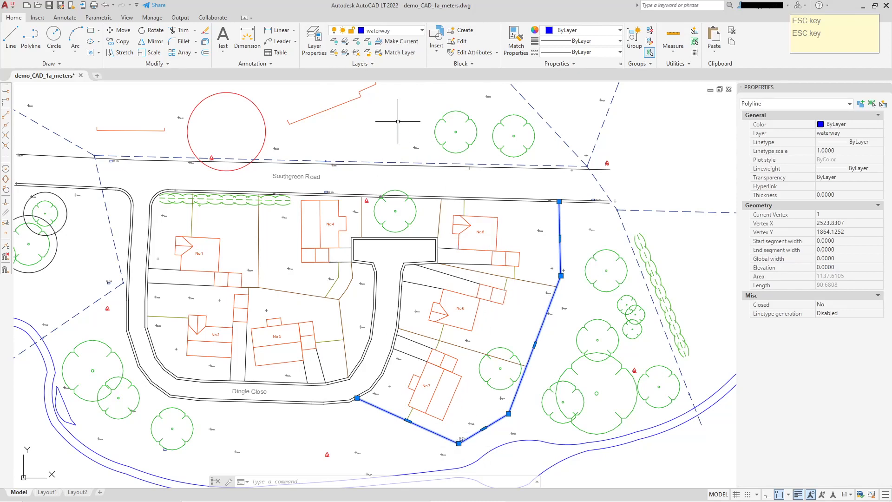
{"action": "key", "text": "Escape"}
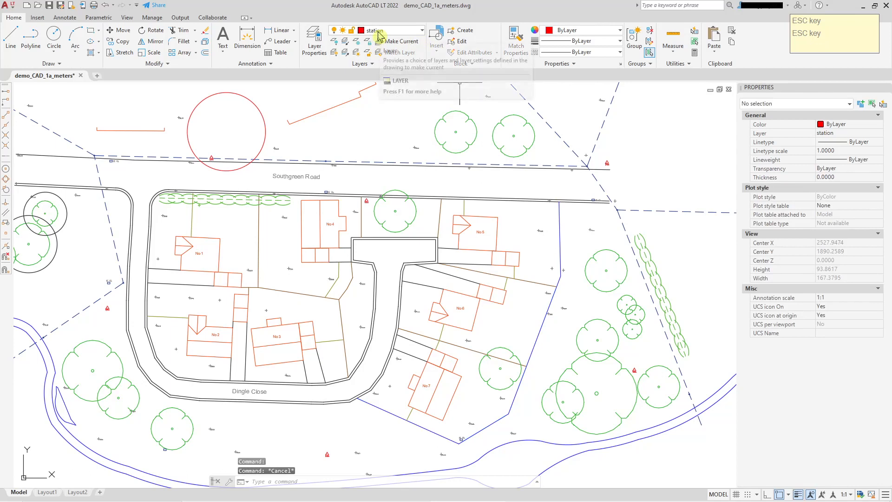
{"action": "left_click", "coordinate": [559, 237]}
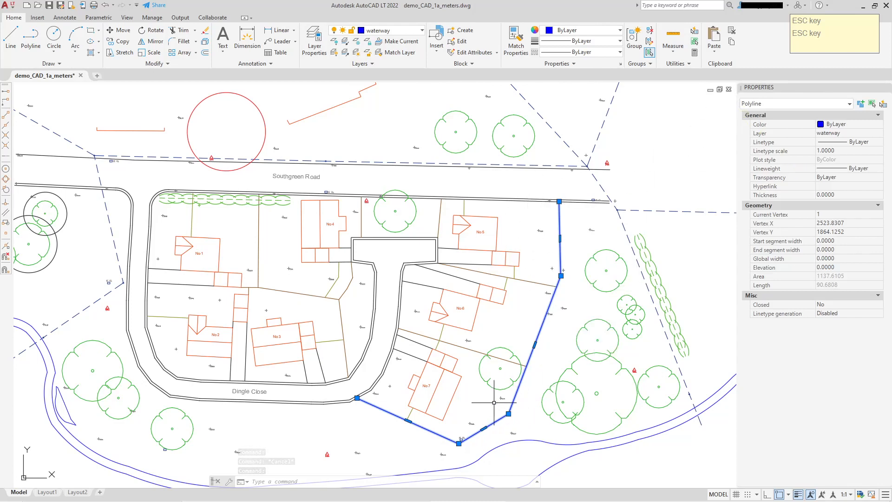
{"action": "key", "text": "Escape"}
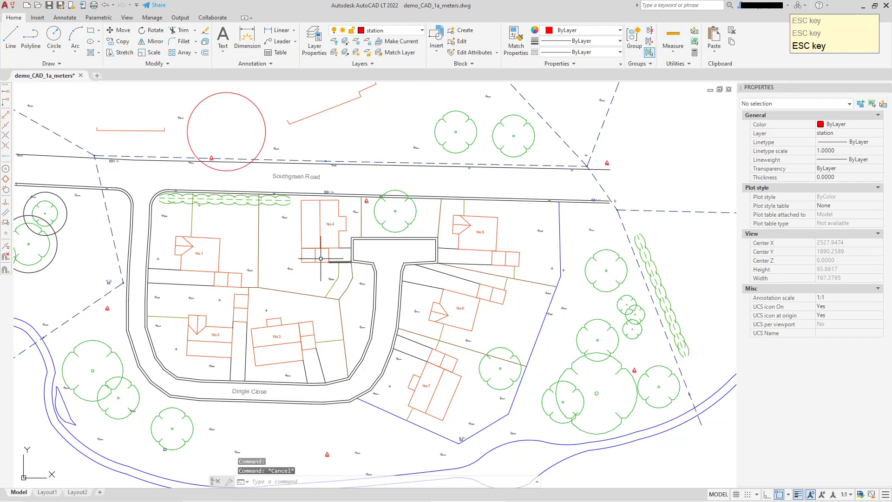
Make Buildings the current layer with no objects selected.
{"action": "scroll", "coordinate": [380, 139], "scroll_direction": "down", "scroll_amount": 4}
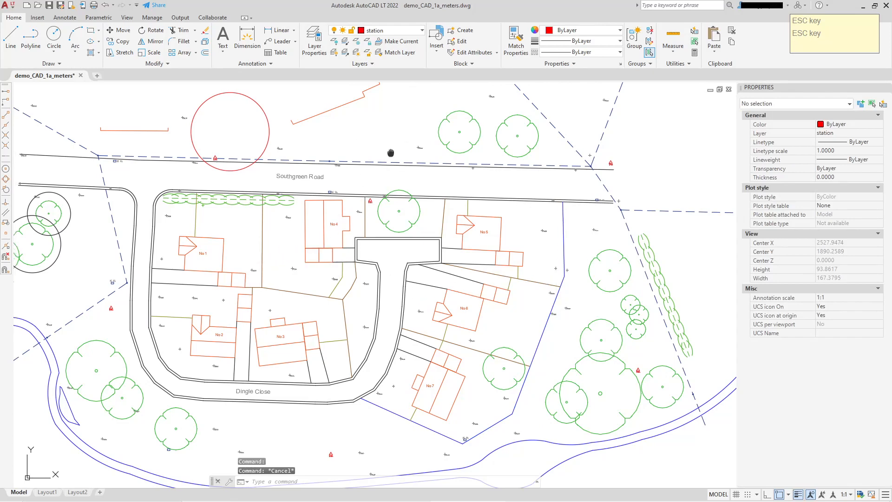
{"action": "key", "text": "Escape"}
{"action": "middle_click_drag", "start_coordinate": [395, 148], "coordinate": [380, 238]}
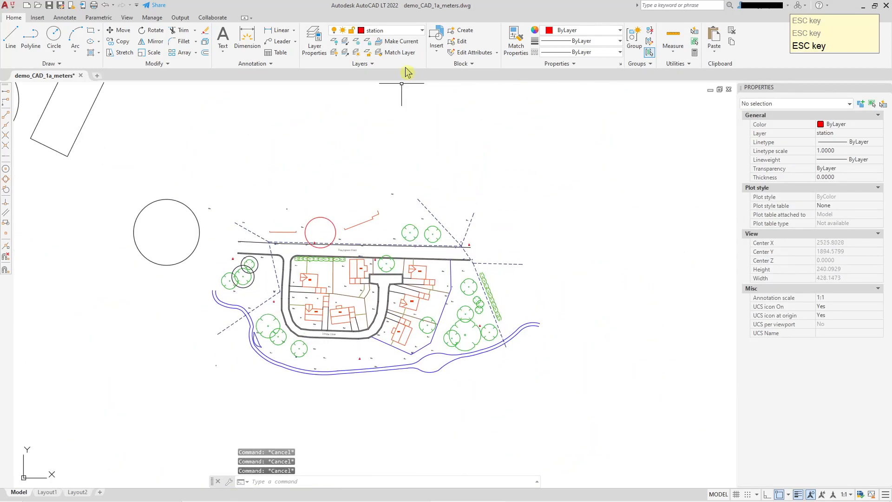
{"action": "left_click", "coordinate": [422, 32]}
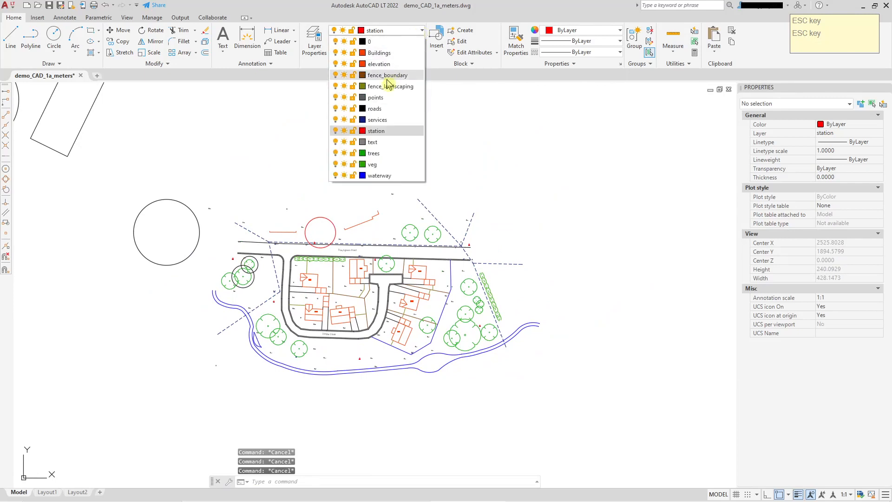
{"action": "left_click", "coordinate": [374, 52]}
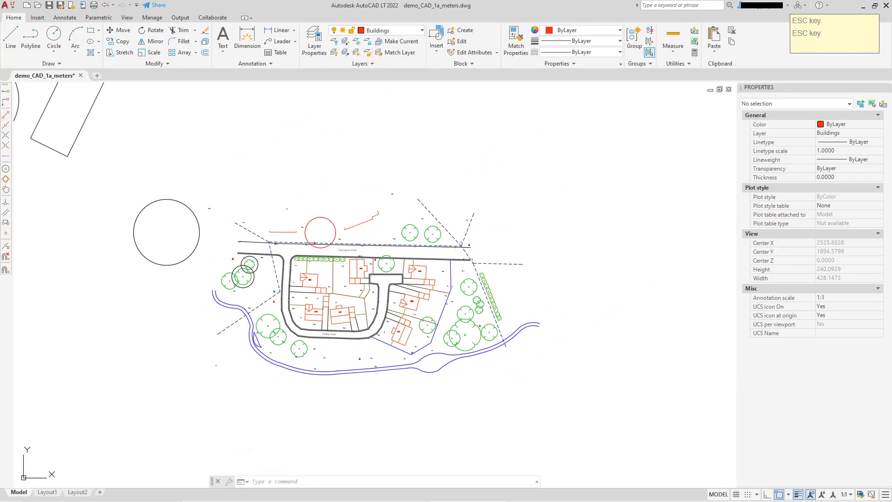
{"action": "key", "text": "Escape"}
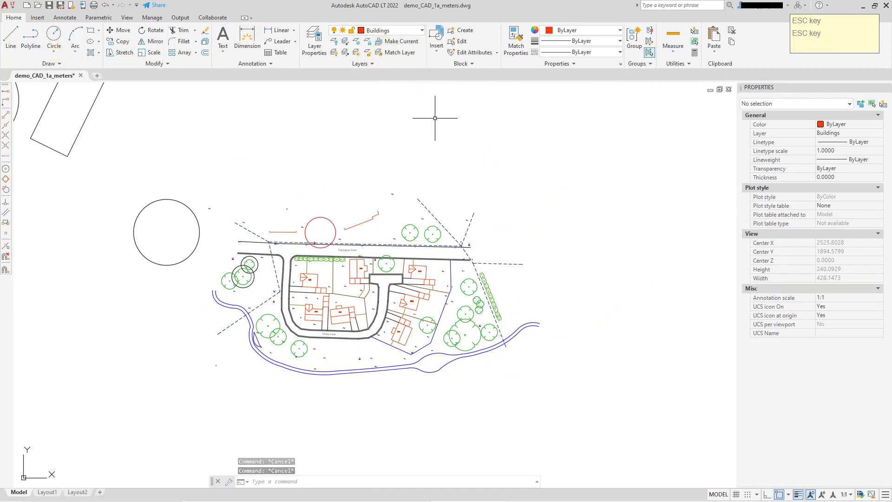
Check the layer and linetype of the dashed polyline running southwest from Southgreen Road, west of Dingle Close.
{"action": "scroll", "coordinate": [346, 315], "scroll_direction": "up", "scroll_amount": 4}
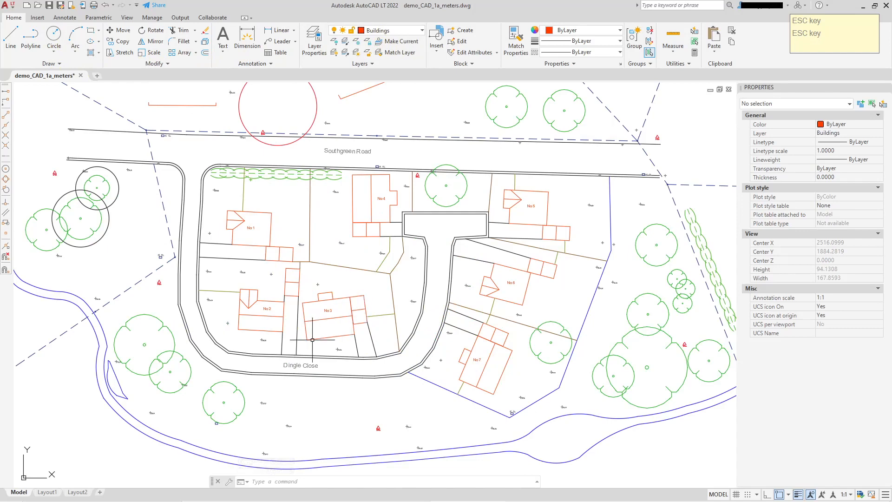
{"action": "left_click", "coordinate": [162, 205]}
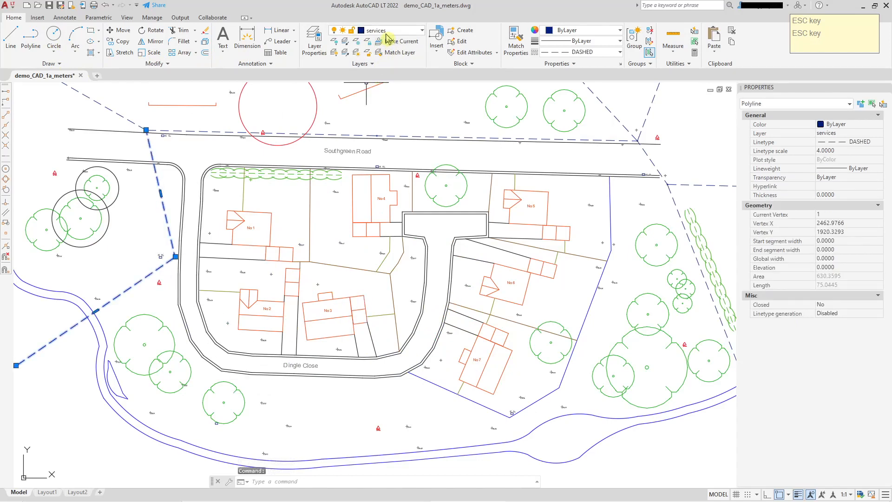
{"action": "scroll", "coordinate": [363, 160], "scroll_direction": "down", "scroll_amount": 2}
{"action": "middle_click_drag", "start_coordinate": [397, 158], "coordinate": [424, 208]}
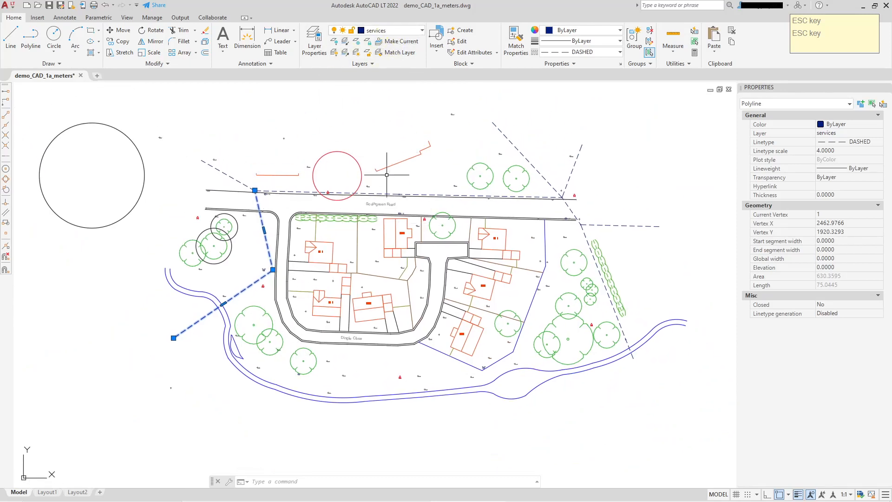
{"action": "key", "text": "Escape"}
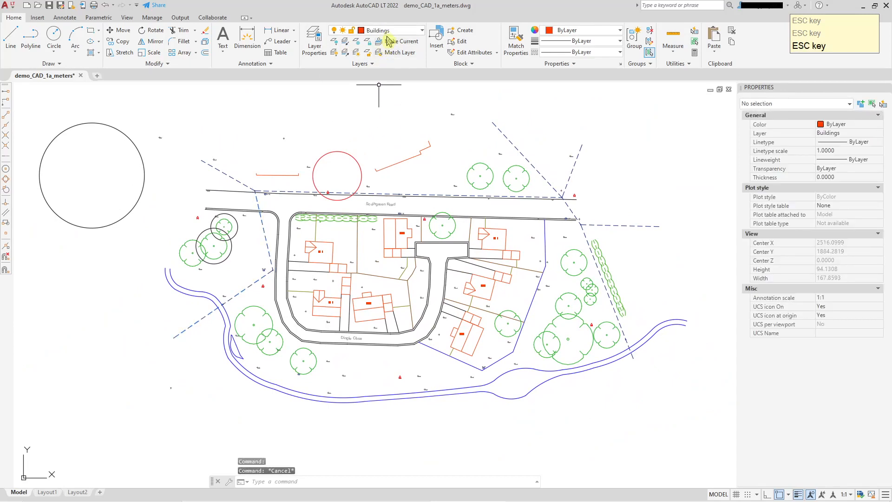
Move the dashed services polyline running southwest from Southgreen Road to the veg layer and recheck its layer.
{"action": "left_click", "coordinate": [267, 244]}
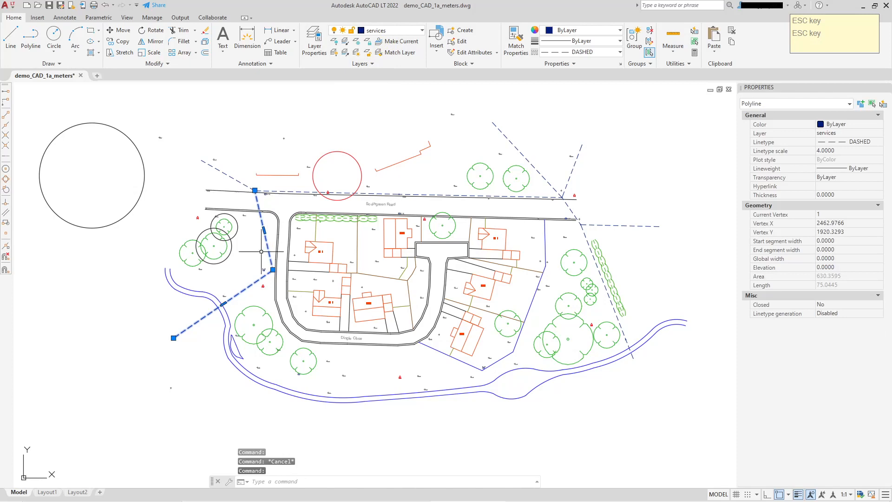
{"action": "left_click", "coordinate": [423, 32]}
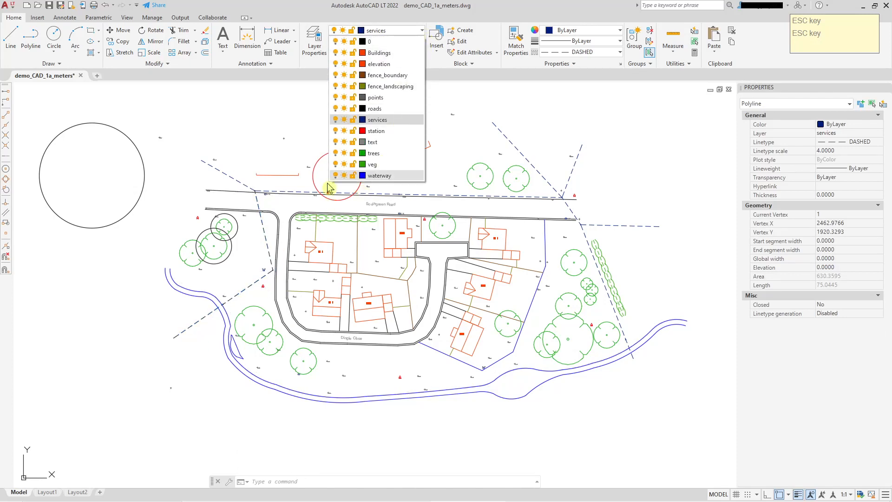
{"action": "left_click", "coordinate": [377, 164]}
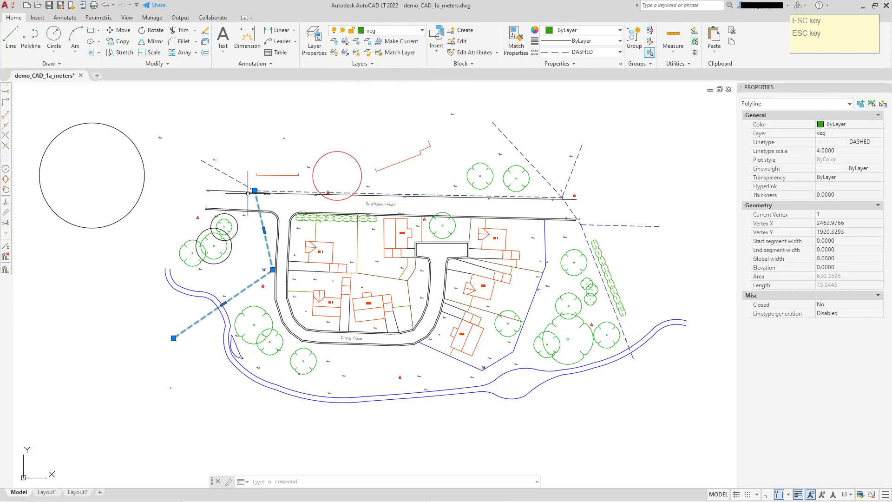
{"action": "key", "text": "Escape"}
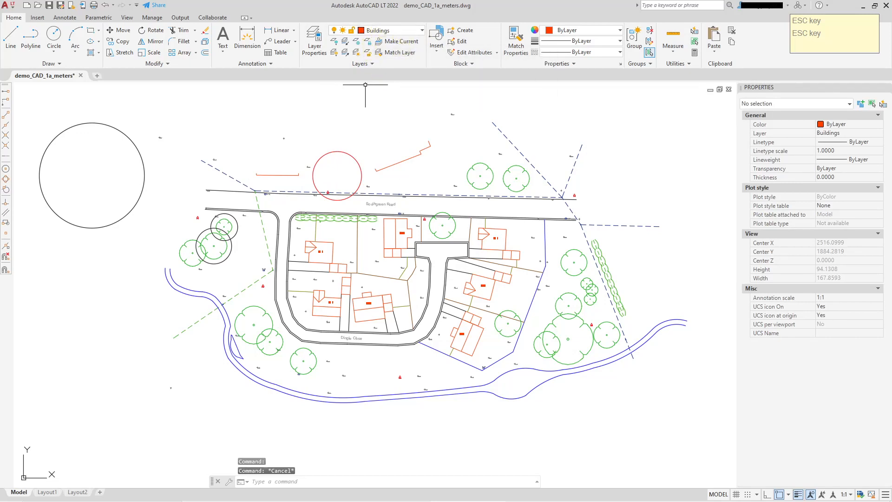
{"action": "left_click", "coordinate": [263, 231]}
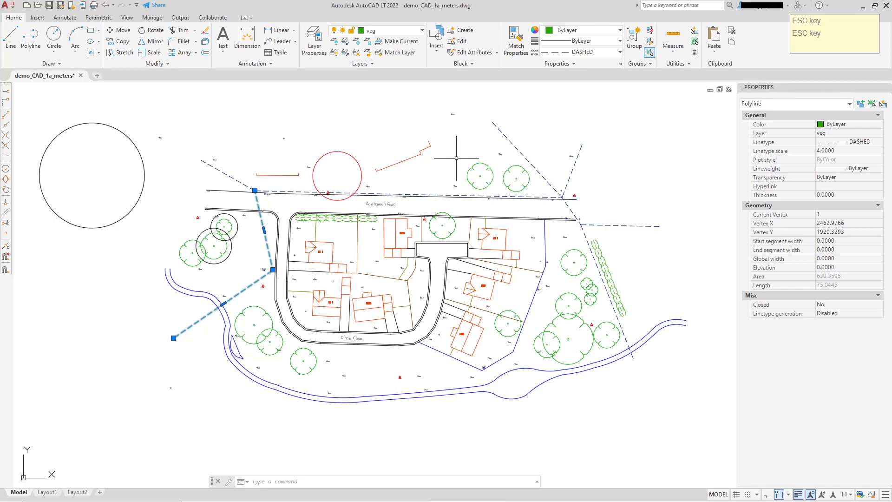
{"action": "key", "text": "Escape"}
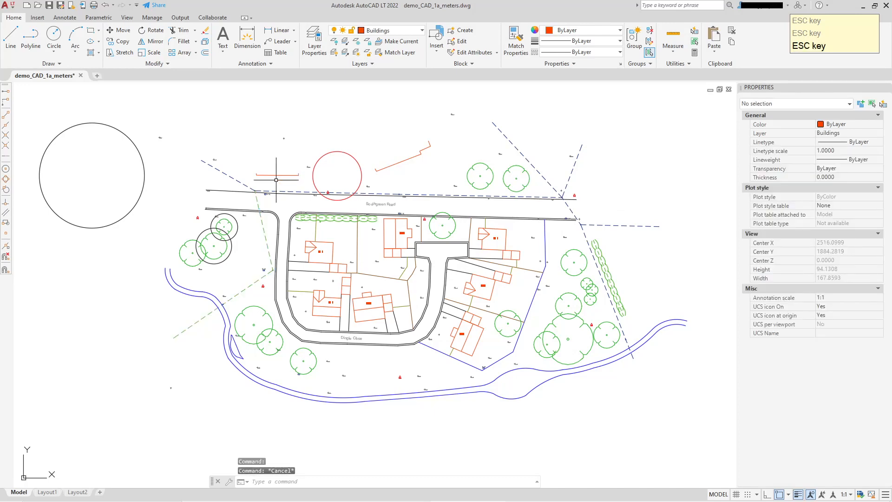
Make waterway the current layer by matching it to the river bank polyline south of Dingle Close.
{"action": "scroll", "coordinate": [334, 362], "scroll_direction": "up", "scroll_amount": 2}
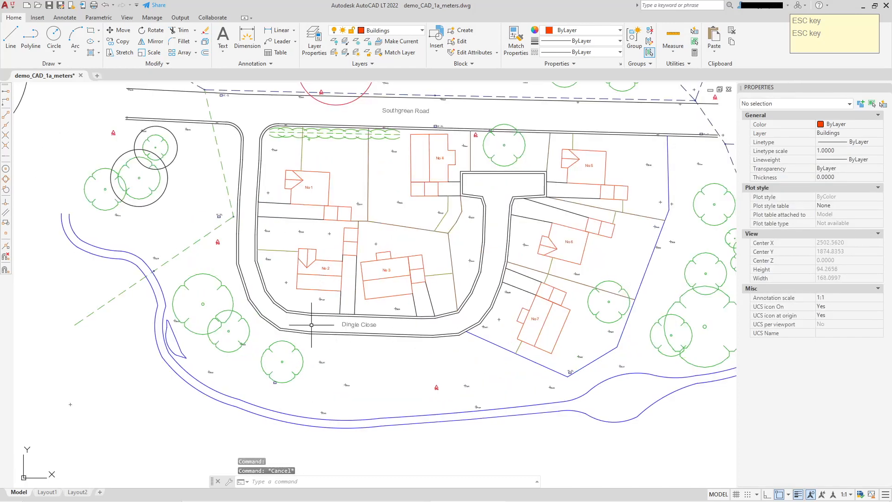
{"action": "left_click", "coordinate": [506, 406]}
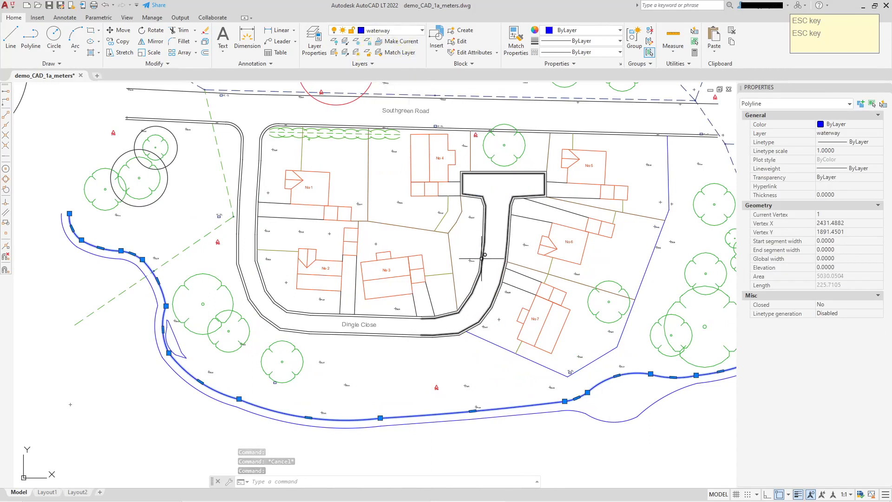
{"action": "key", "text": "Escape"}
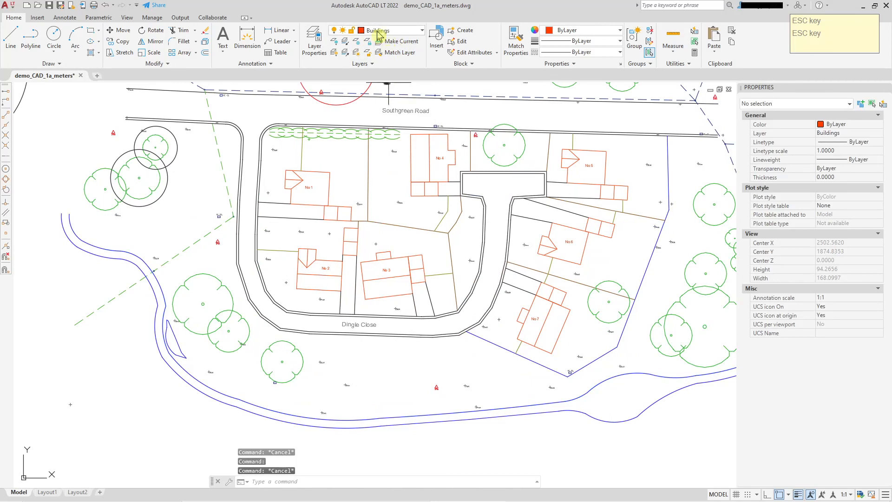
{"action": "left_click", "coordinate": [517, 408]}
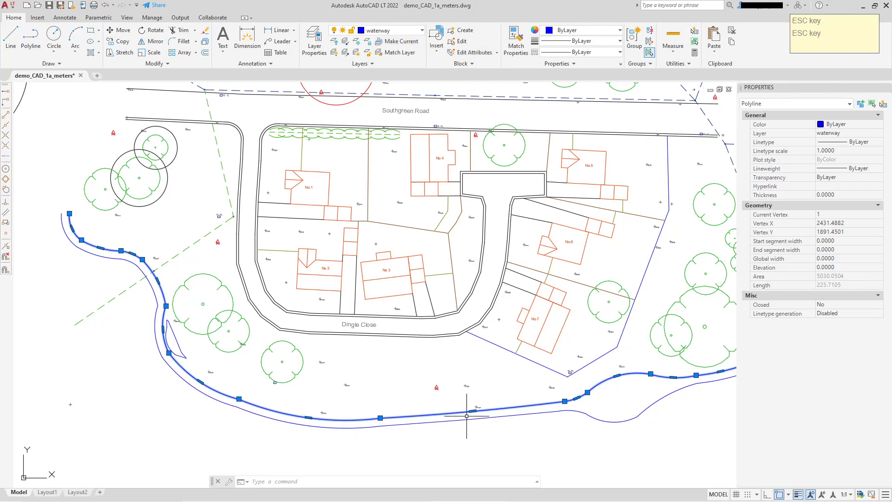
{"action": "left_click", "coordinate": [407, 45]}
{"action": "key", "text": "Escape"}
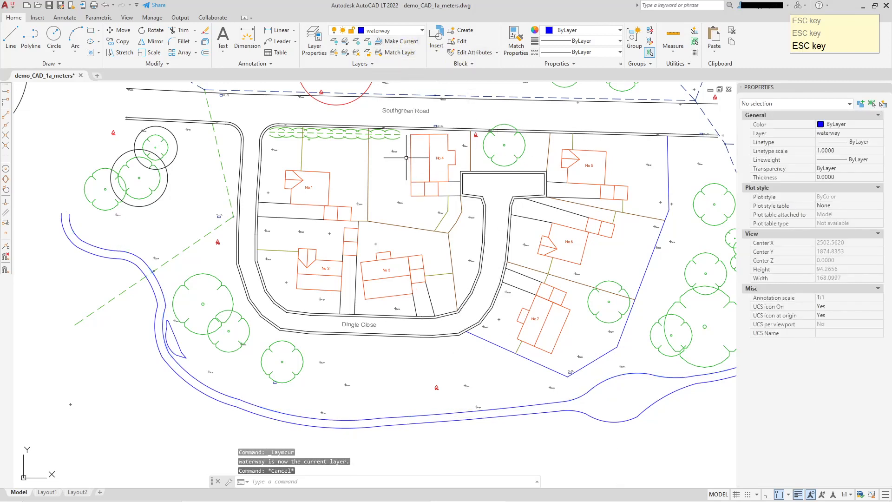
Draw a circle with a radius of about 13.1 northwest of Southgreen Road and check its layer.
{"action": "scroll", "coordinate": [474, 227], "scroll_direction": "down", "scroll_amount": 3}
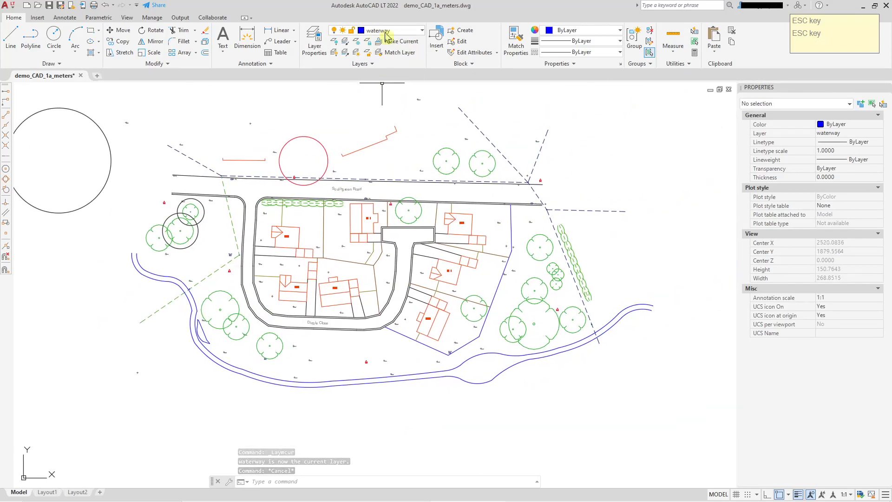
{"action": "left_click", "coordinate": [62, 58]}
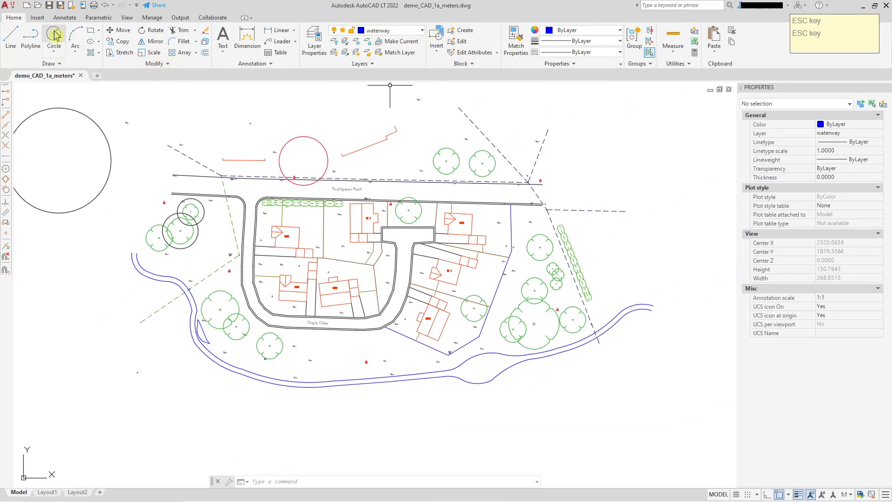
{"action": "left_click", "coordinate": [174, 107]}
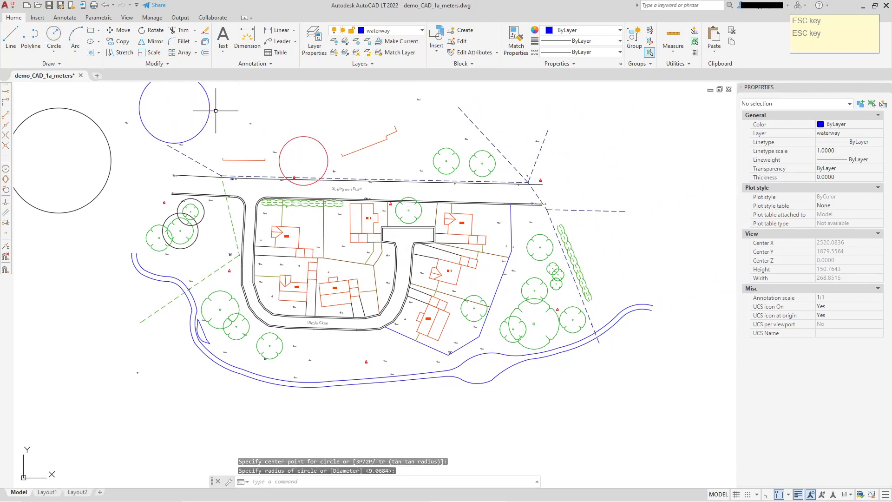
{"action": "left_click", "coordinate": [209, 112]}
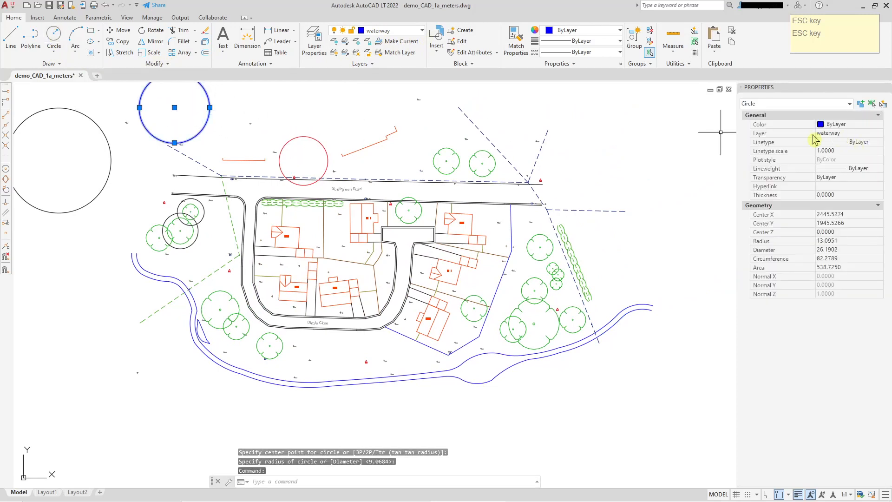
{"action": "key", "text": "Escape"}
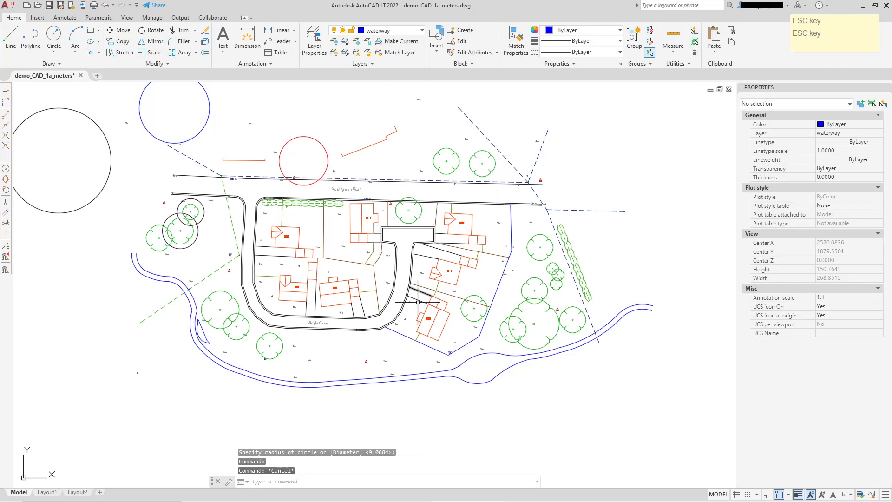
{"action": "mouse_move", "coordinate": [419, 303]}
{"action": "middle_mouse_down"}
{"action": "mouse_move", "coordinate": [370, 249]}
{"action": "mouse_move", "coordinate": [464, 304]}
{"action": "middle_mouse_up"}
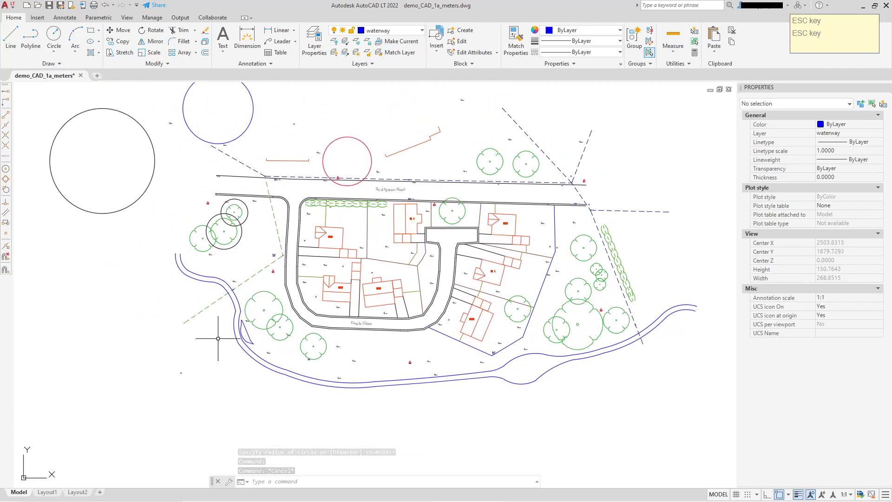
{"action": "middle_click_drag", "start_coordinate": [252, 313], "coordinate": [254, 312]}
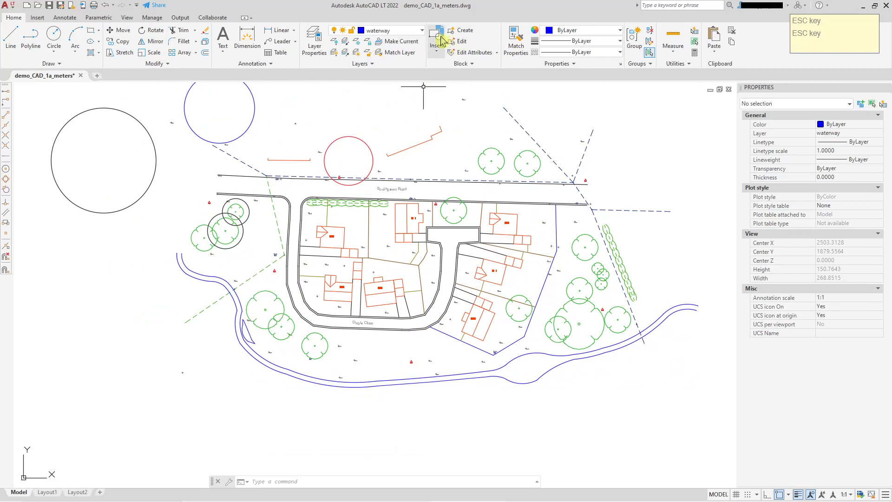
{"action": "key", "text": "Escape"}
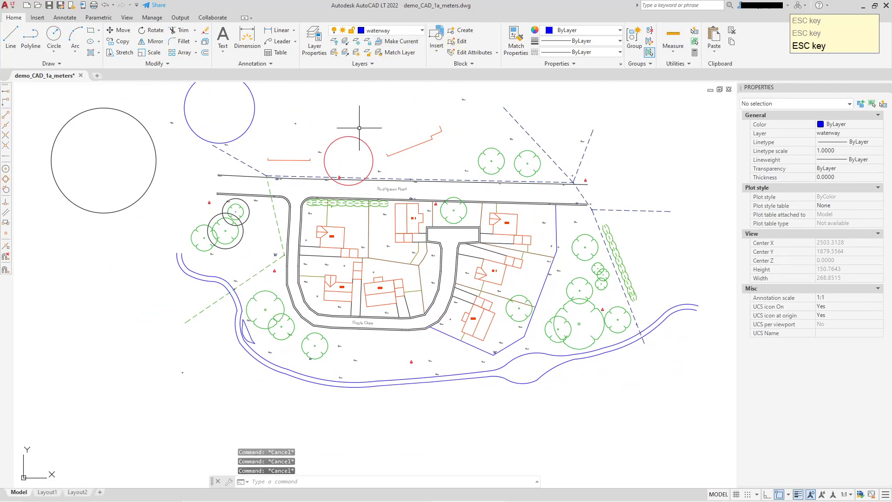
{"action": "left_click", "coordinate": [422, 32]}
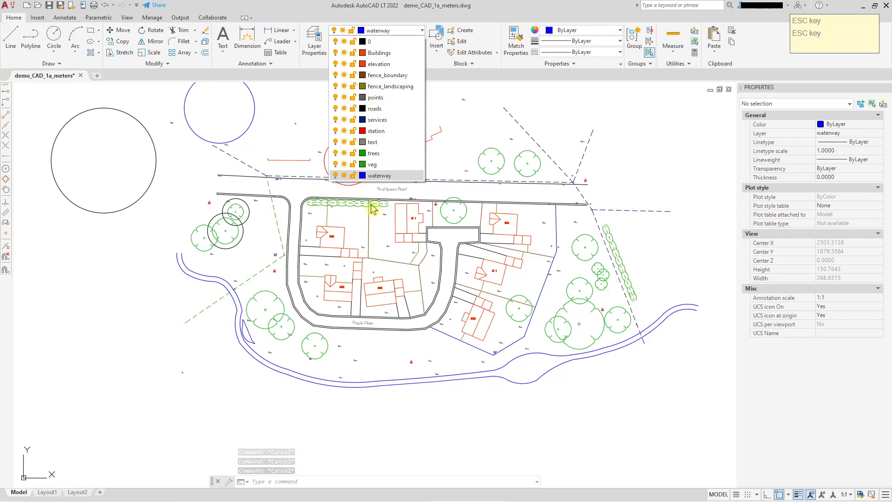
{"action": "key", "text": "Escape"}
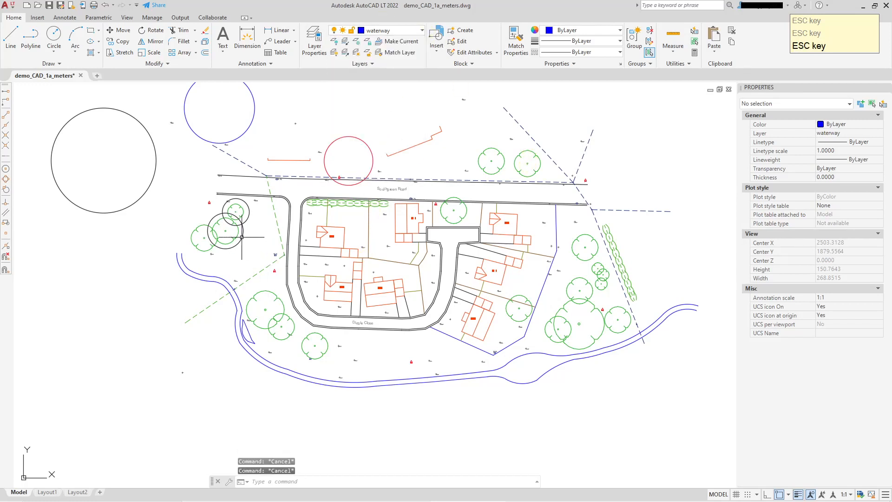
Make elevation the current layer by matching it to the stepped orange polyline north of Southgreen Road.
{"action": "left_click", "coordinate": [399, 152]}
{"action": "left_click", "coordinate": [399, 42]}
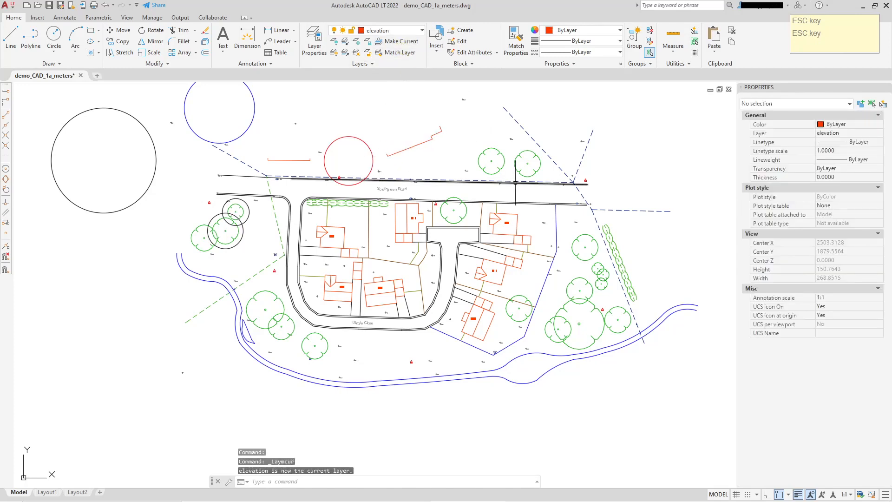
{"action": "key", "text": "Escape"}
{"action": "scroll", "coordinate": [458, 146], "scroll_direction": "down", "scroll_amount": 4}
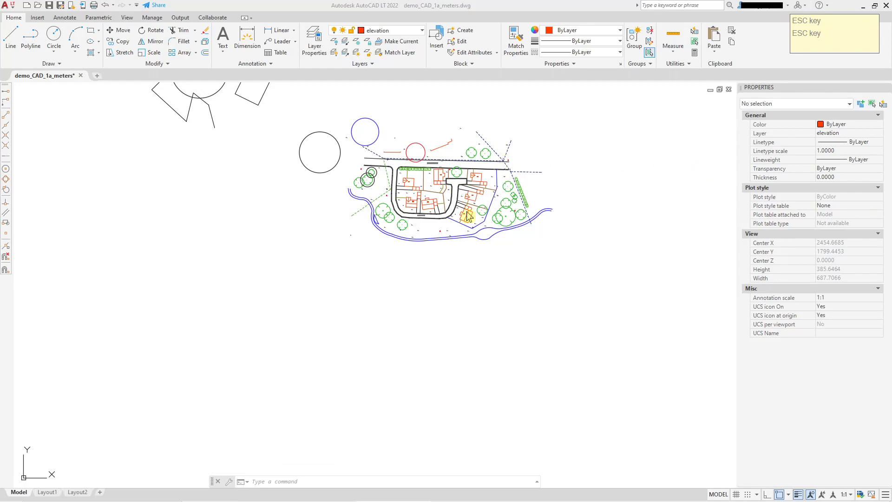
{"action": "scroll", "coordinate": [468, 216], "scroll_direction": "up", "scroll_amount": 5}
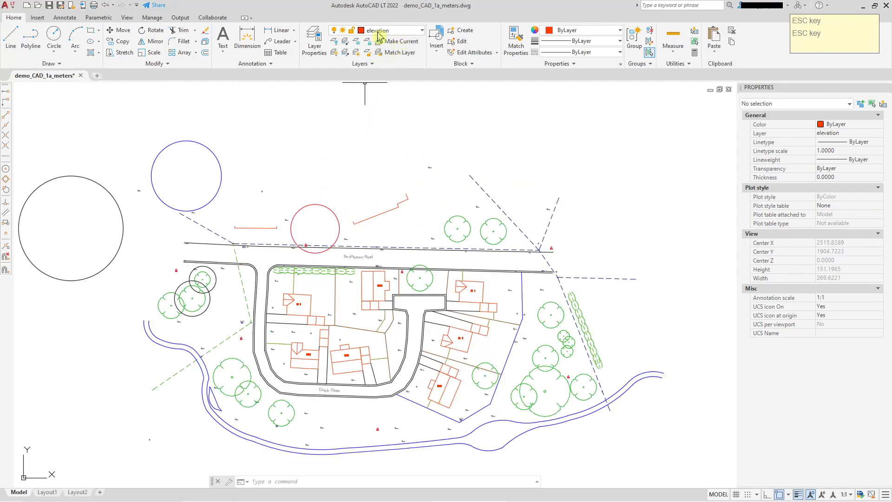
{"action": "left_click", "coordinate": [422, 31]}
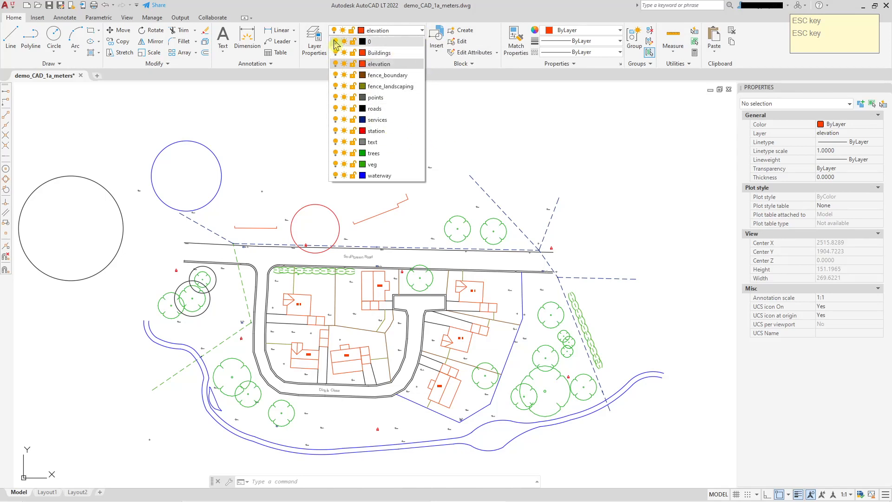
{"action": "left_click", "coordinate": [514, 143]}
{"action": "left_click", "coordinate": [422, 31]}
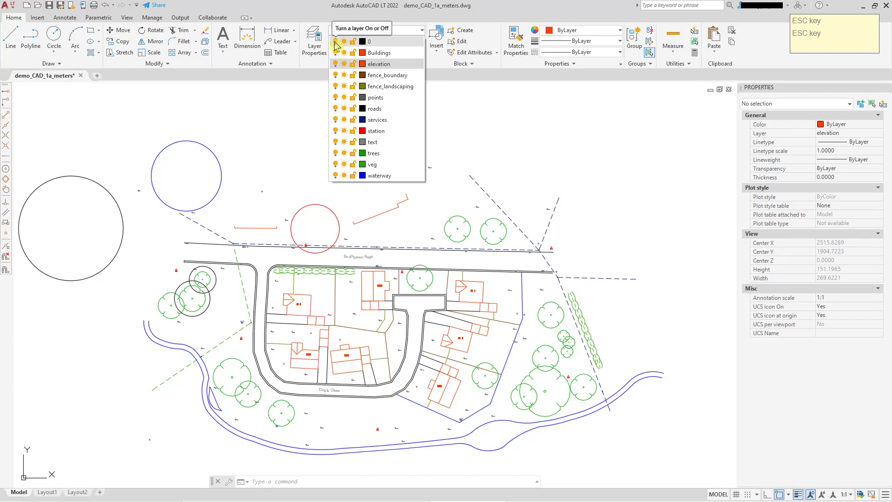
{"action": "left_click", "coordinate": [491, 133]}
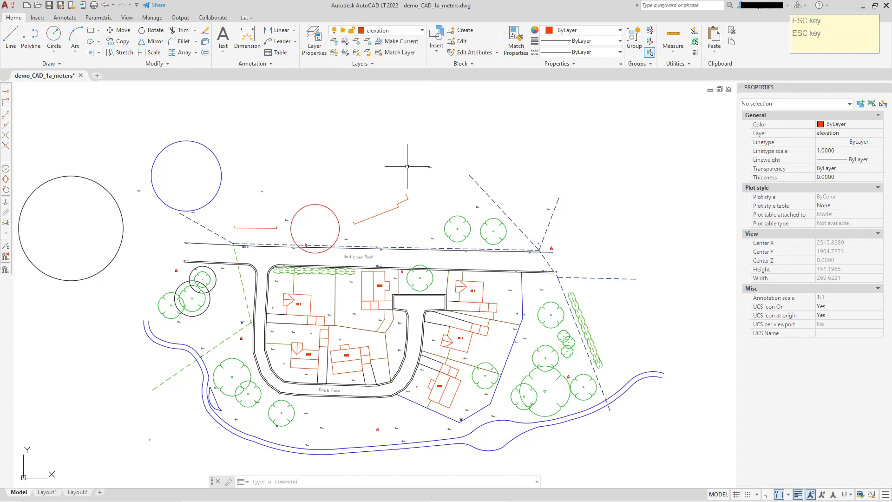
Turn the current elevation layer off, accepting that the current layer is switched off, and turn it back on.
{"action": "left_click", "coordinate": [420, 30]}
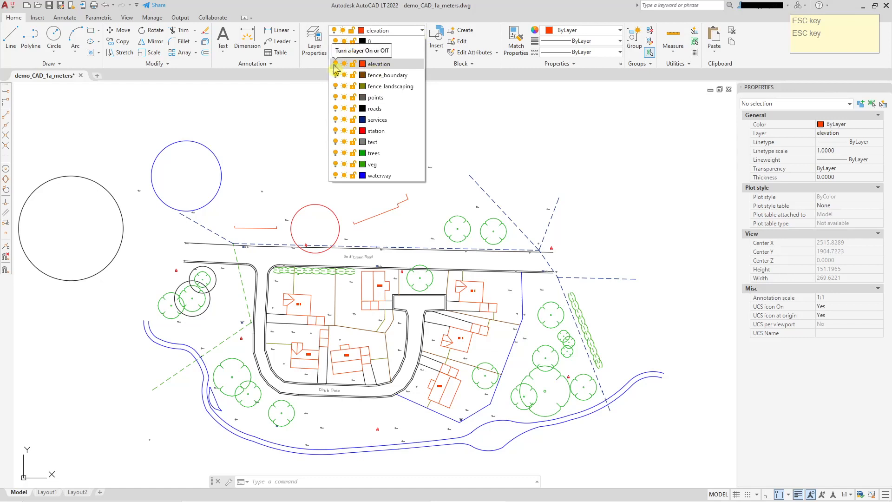
{"action": "left_click", "coordinate": [336, 64]}
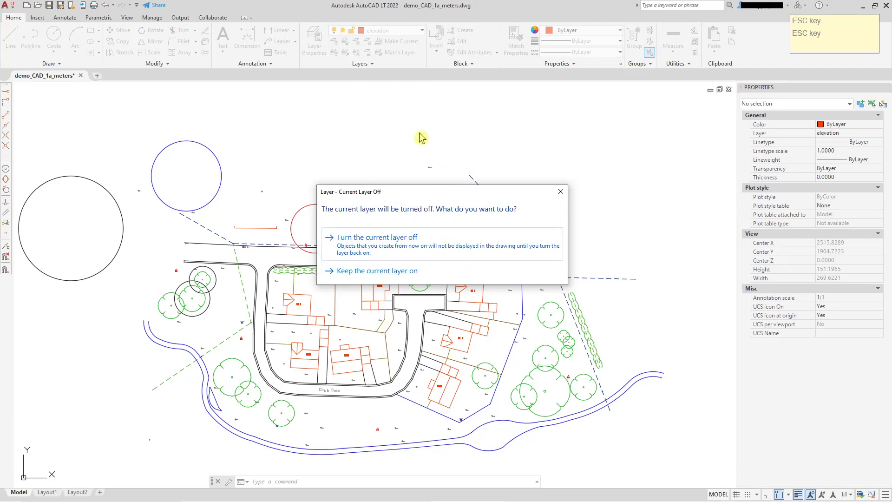
{"action": "left_click", "coordinate": [416, 251]}
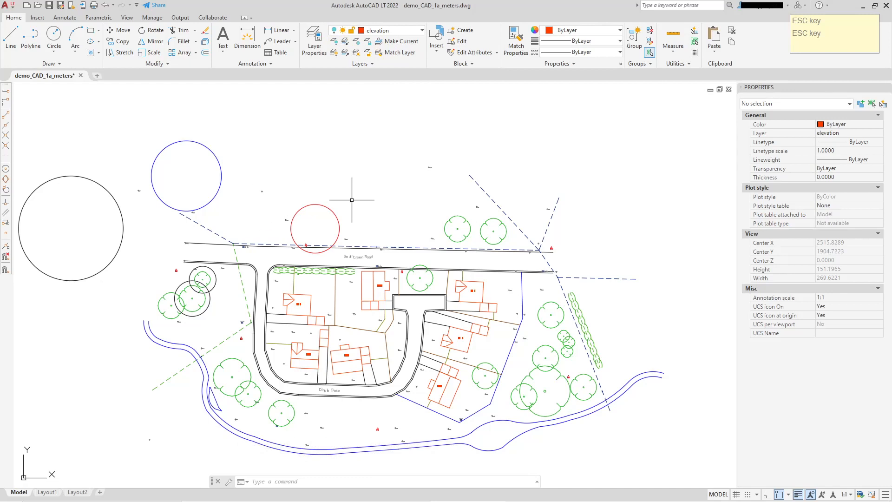
{"action": "left_click", "coordinate": [421, 31]}
{"action": "left_click", "coordinate": [336, 63]}
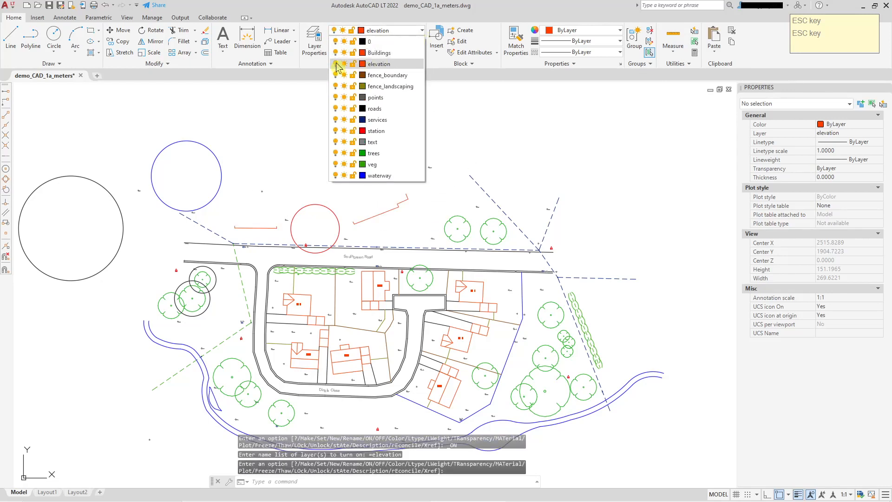
{"action": "left_click", "coordinate": [519, 125]}
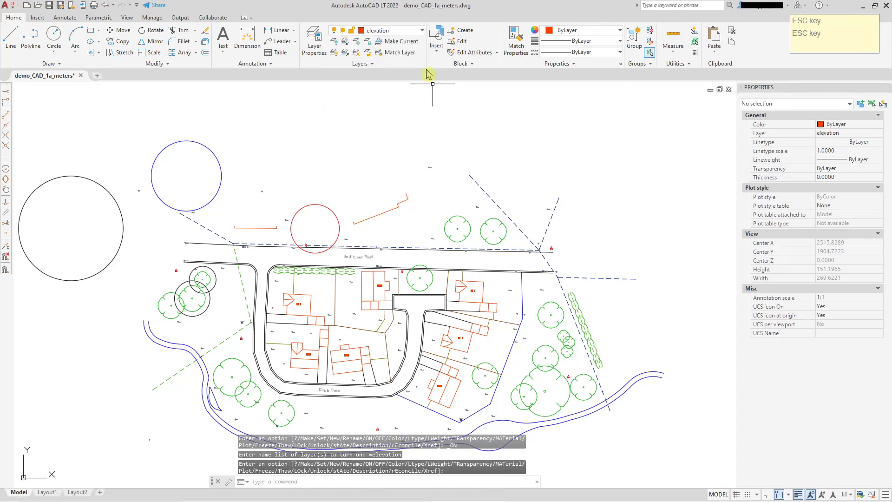
Turn the trees layer off to hide the trees in the site plan, and turn it back on.
{"action": "left_click", "coordinate": [423, 28]}
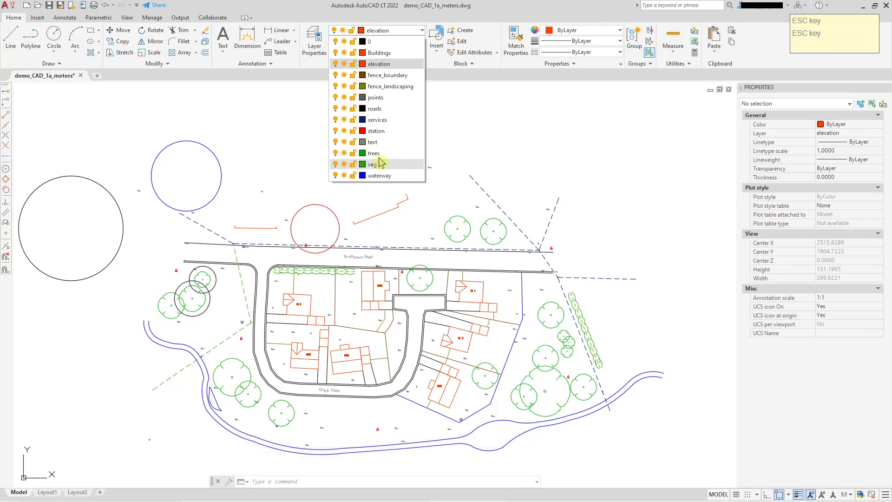
{"action": "left_click", "coordinate": [336, 154]}
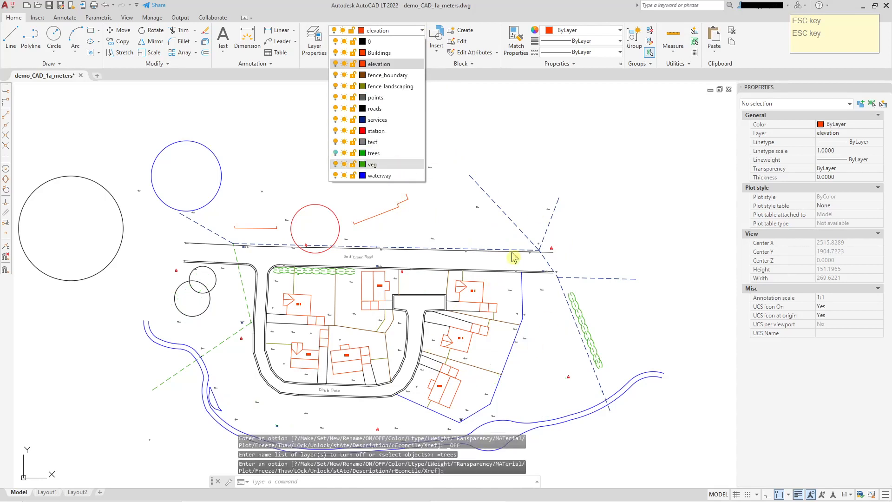
{"action": "left_click", "coordinate": [335, 154]}
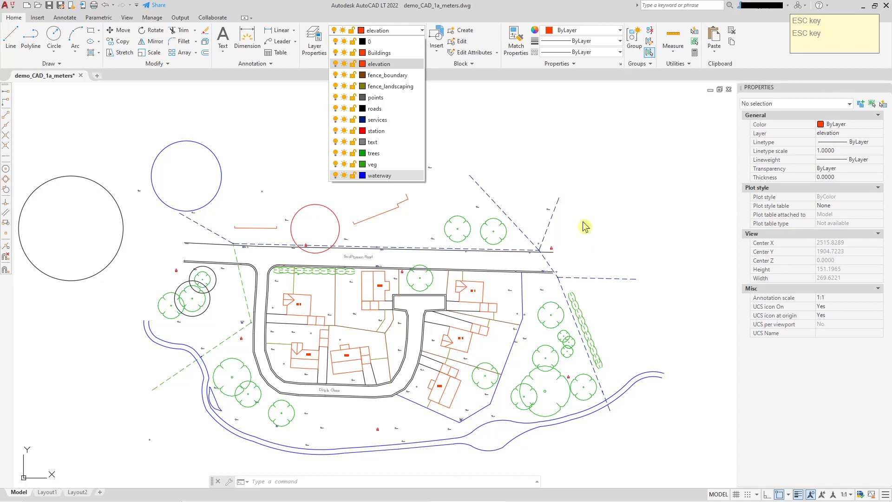
Switch the trees layer off and on once more, then look over the layer list without changing any layer.
{"action": "left_click", "coordinate": [335, 153]}
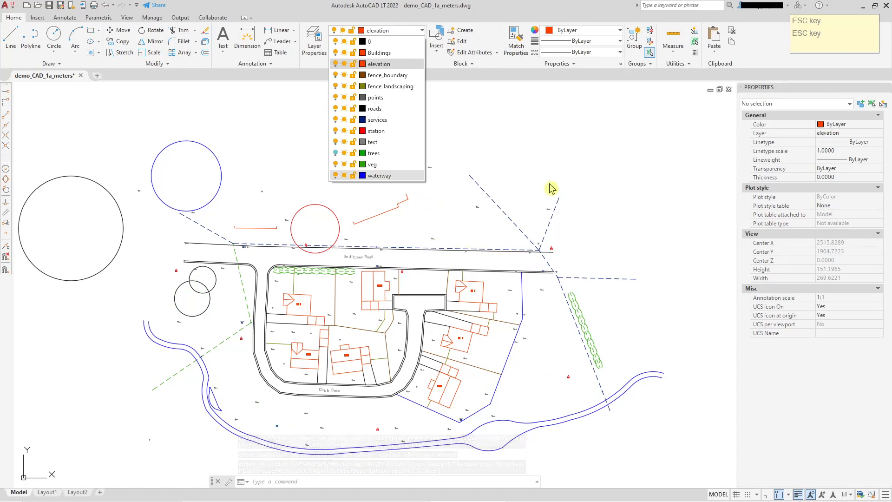
{"action": "left_click", "coordinate": [335, 154]}
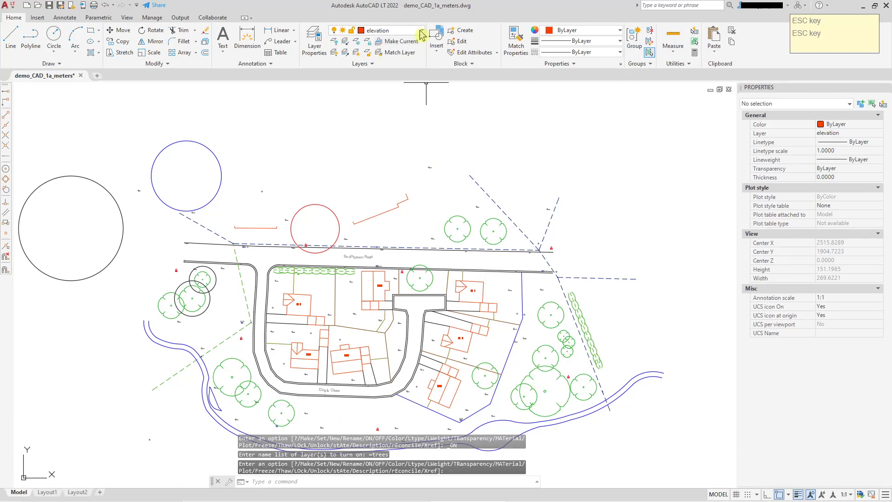
{"action": "left_click", "coordinate": [393, 31]}
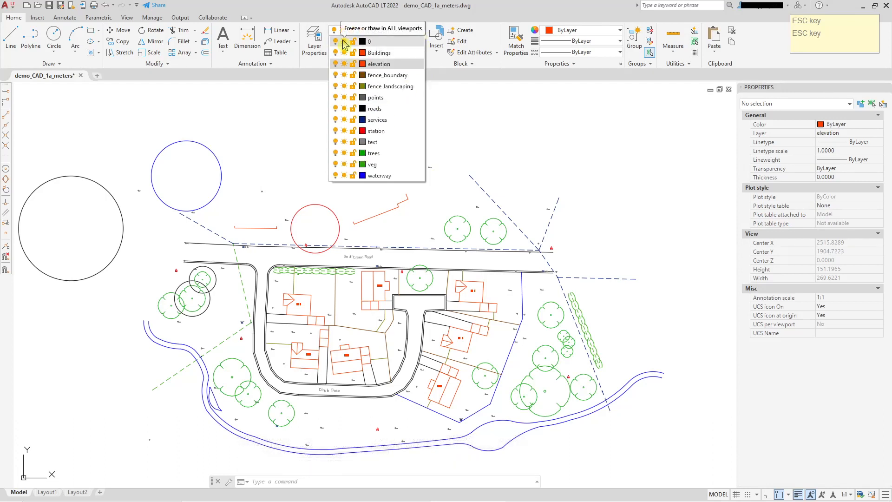
{"action": "left_click", "coordinate": [505, 113]}
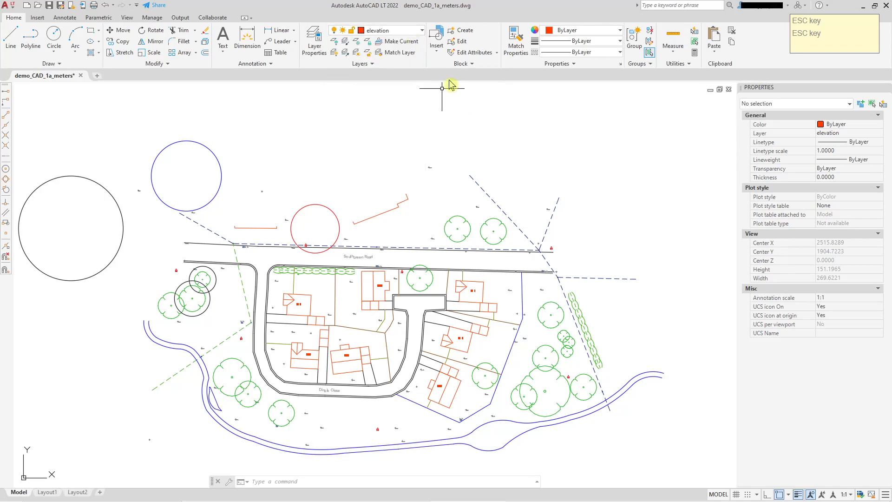
Freeze the trees layer in all viewports and thaw it again.
{"action": "left_click", "coordinate": [423, 33]}
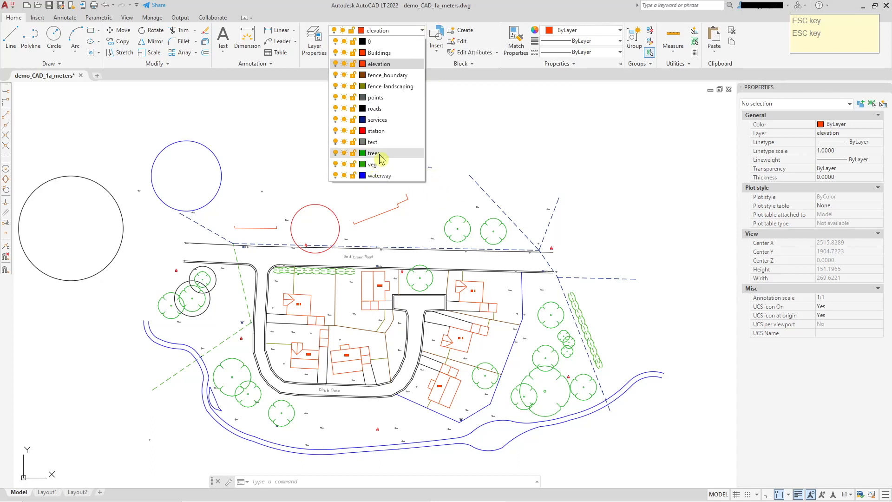
{"action": "left_click", "coordinate": [344, 154]}
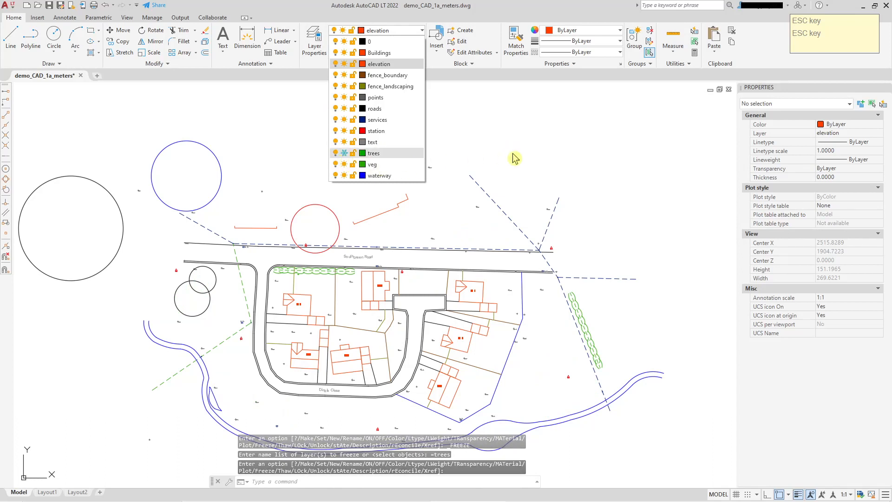
{"action": "left_click", "coordinate": [345, 155]}
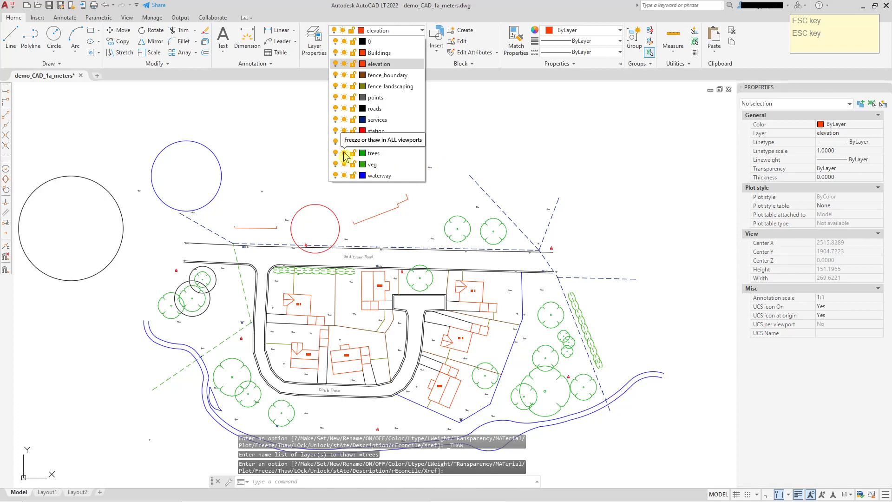
Compare turning off and freezing on the trees layer by applying each, then restore the layer to on and thawed.
{"action": "left_click", "coordinate": [335, 154]}
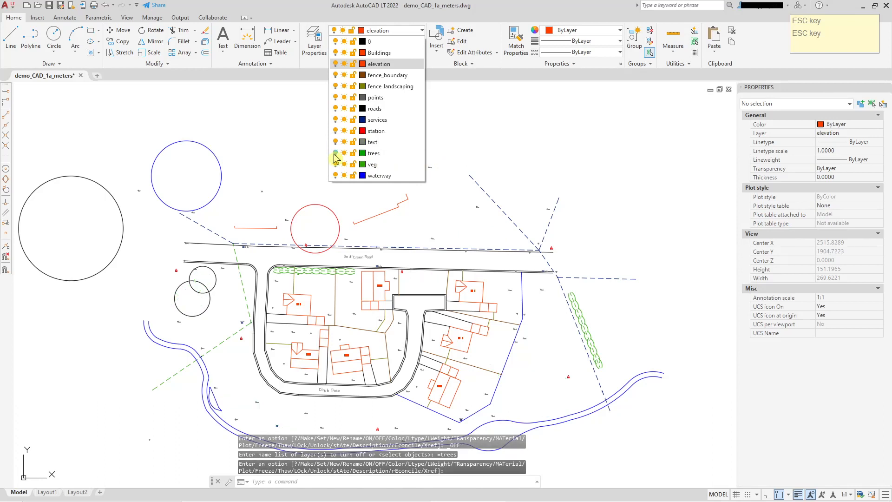
{"action": "left_click", "coordinate": [336, 154]}
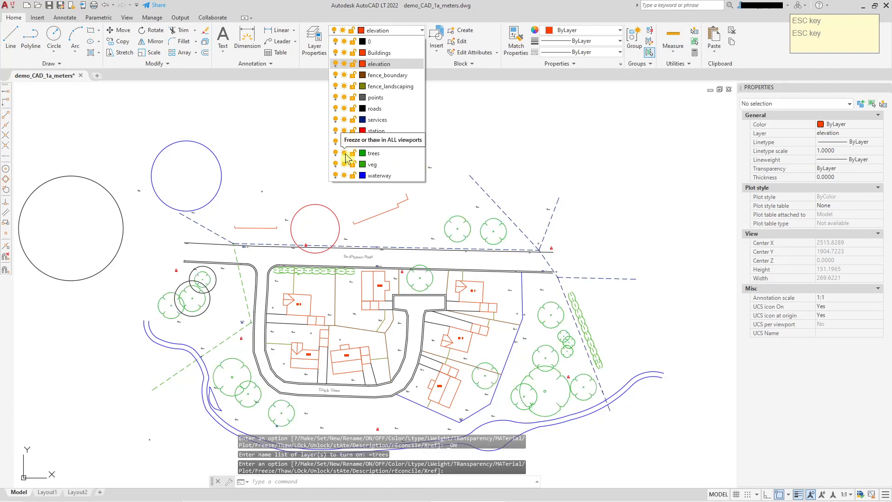
{"action": "left_click", "coordinate": [345, 153]}
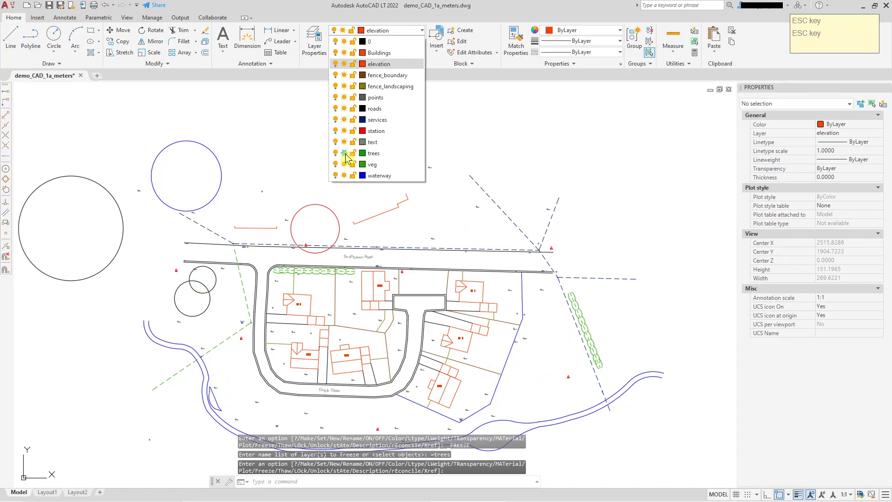
{"action": "left_click", "coordinate": [344, 154]}
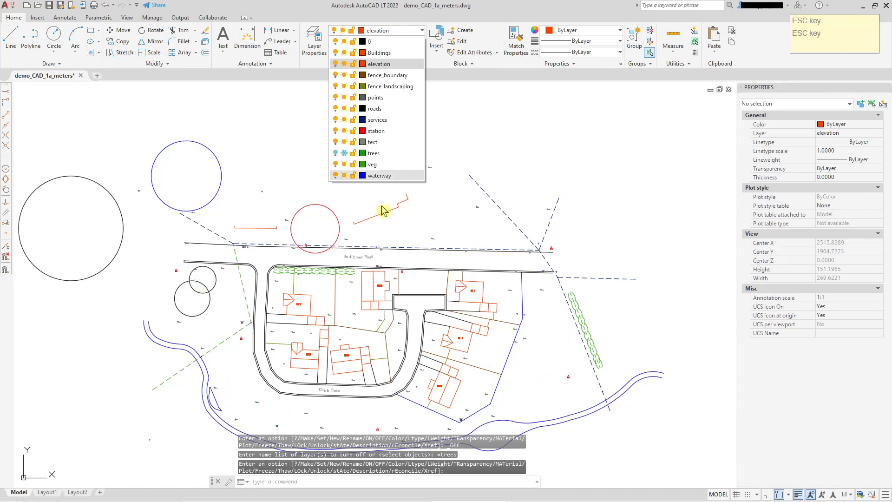
{"action": "left_click", "coordinate": [335, 153]}
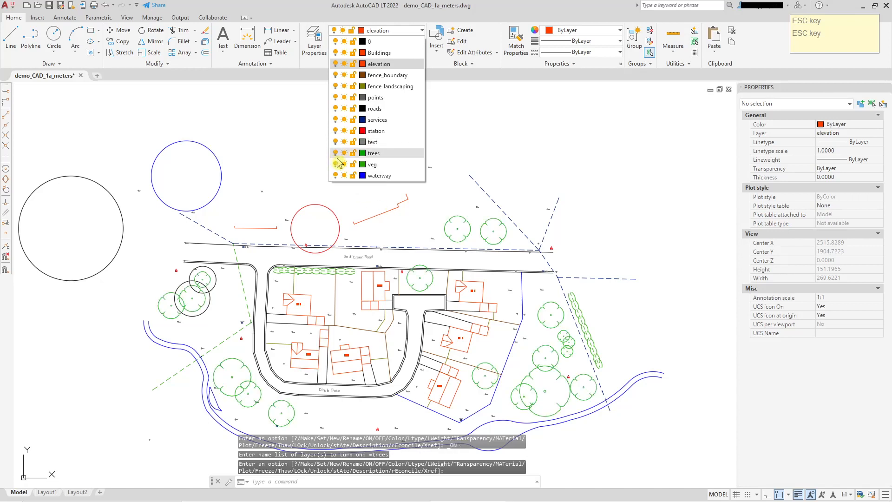
Freeze the trees layer in all viewports and close the layer list.
{"action": "left_click", "coordinate": [345, 156]}
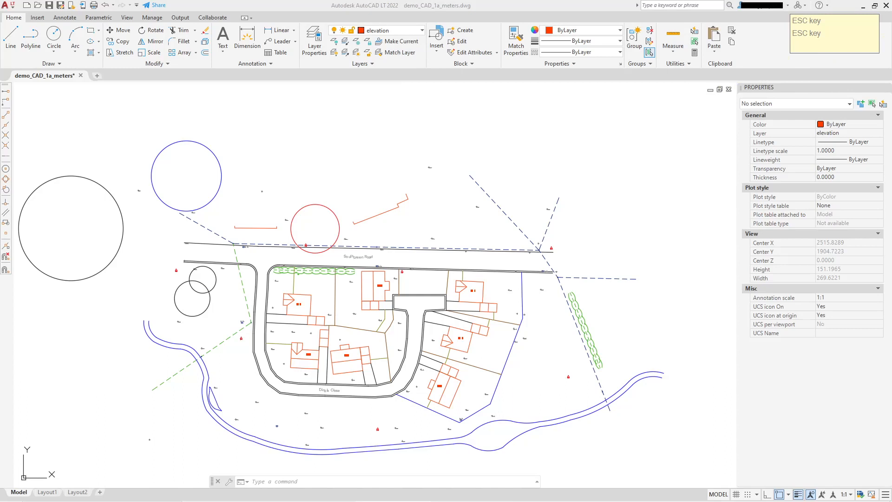
{"action": "left_click", "coordinate": [422, 30]}
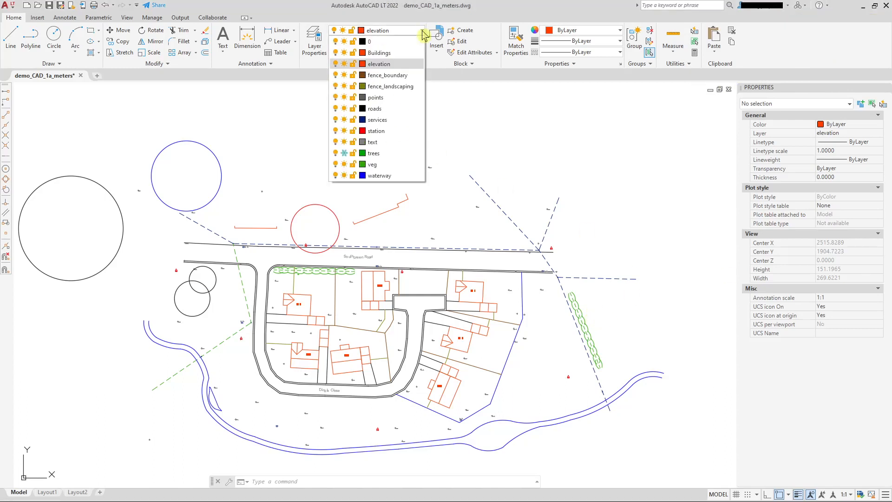
{"action": "left_click", "coordinate": [345, 153]}
{"action": "left_click", "coordinate": [493, 160]}
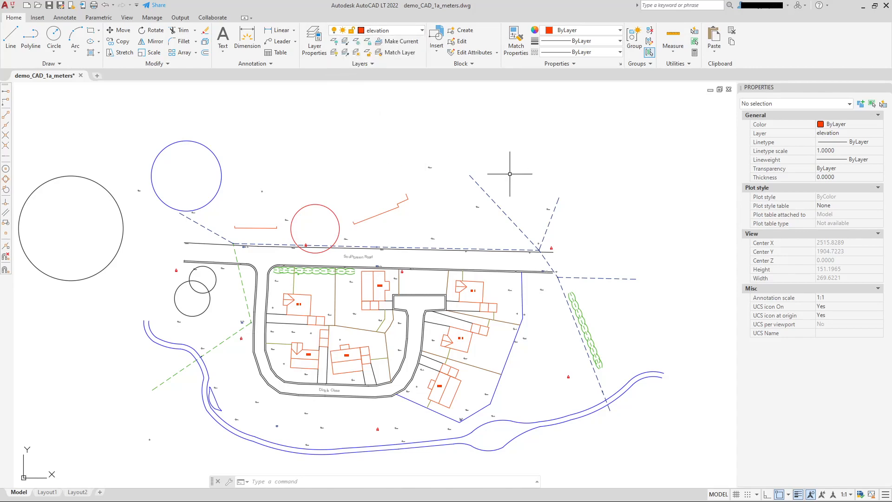
Delete the four black practice shapes northwest of the site plan.
{"action": "scroll", "coordinate": [511, 179], "scroll_direction": "down", "scroll_amount": 5}
{"action": "left_click", "coordinate": [287, 132]}
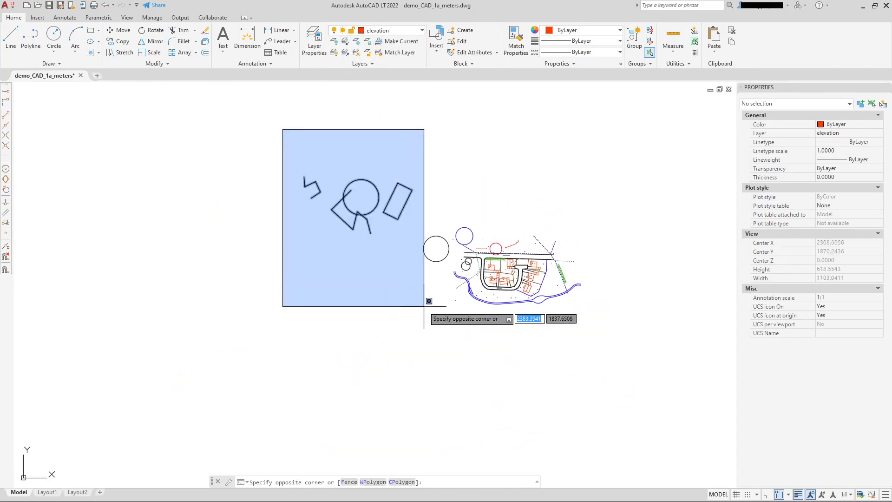
{"action": "left_click", "coordinate": [445, 302]}
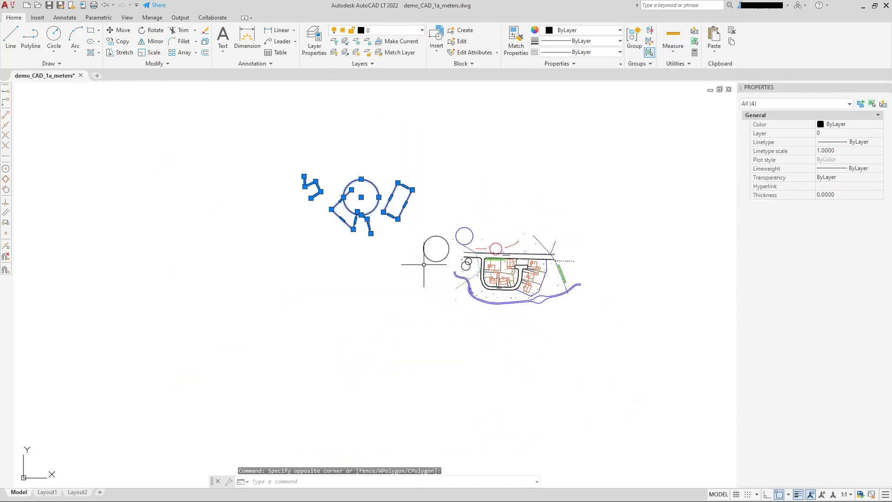
{"action": "key", "text": "Delete"}
Delete the large black circle and the blue circle northwest of the site plan.
{"action": "scroll", "coordinate": [454, 241], "scroll_direction": "up", "scroll_amount": 5}
{"action": "left_click", "coordinate": [428, 247]}
{"action": "left_click", "coordinate": [390, 245]}
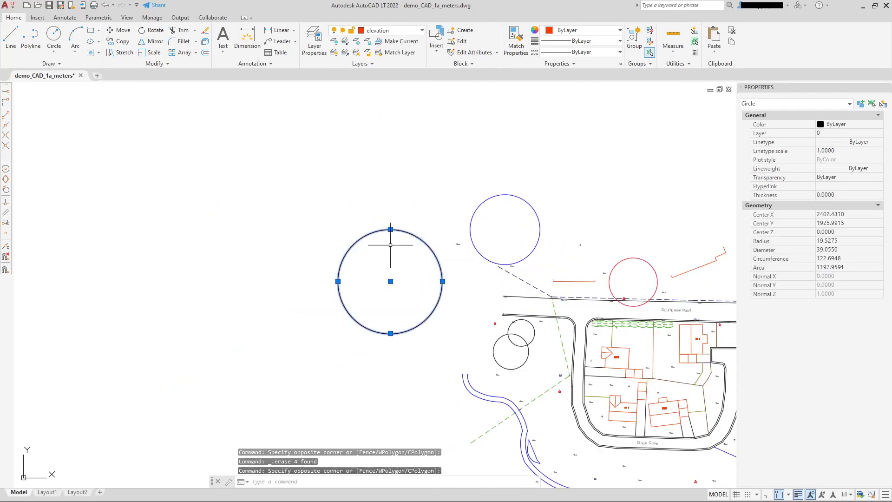
{"action": "left_click", "coordinate": [470, 183]}
{"action": "left_click", "coordinate": [546, 267]}
{"action": "key", "text": "Delete"}
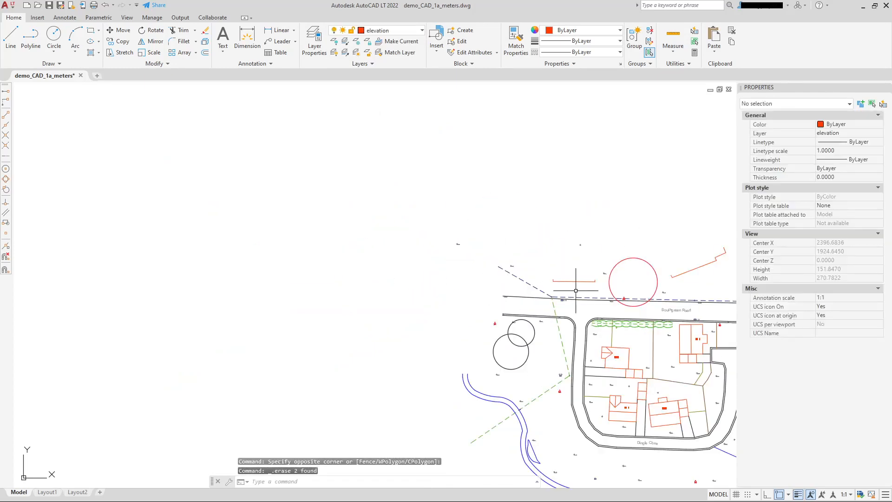
Delete the red circle at Southgreen Road and the two overlapping black circles west of the houses.
{"action": "left_click", "coordinate": [630, 258]}
{"action": "left_click", "coordinate": [534, 332]}
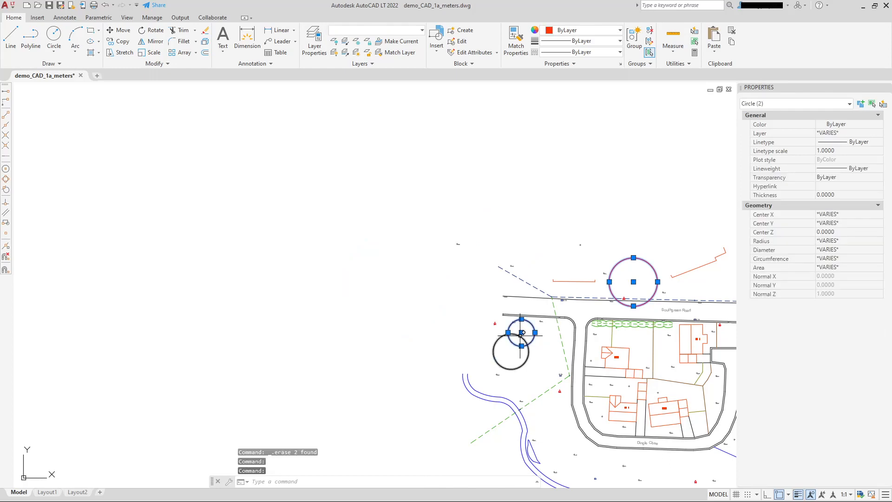
{"action": "left_click", "coordinate": [520, 335]}
{"action": "key", "text": "Delete"}
Draw a large rectangle northwest of the site plan with an area of about 49,203 and a perimeter of about 982.
{"action": "scroll", "coordinate": [549, 276], "scroll_direction": "down", "scroll_amount": 5}
{"action": "middle_click_drag", "start_coordinate": [531, 260], "coordinate": [403, 264]}
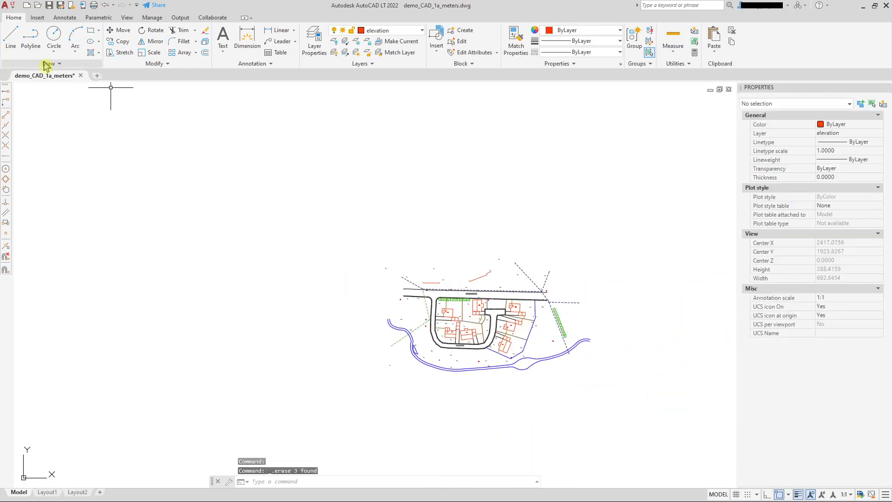
{"action": "left_click", "coordinate": [91, 31]}
{"action": "scroll", "coordinate": [247, 195], "scroll_direction": "down", "scroll_amount": 2}
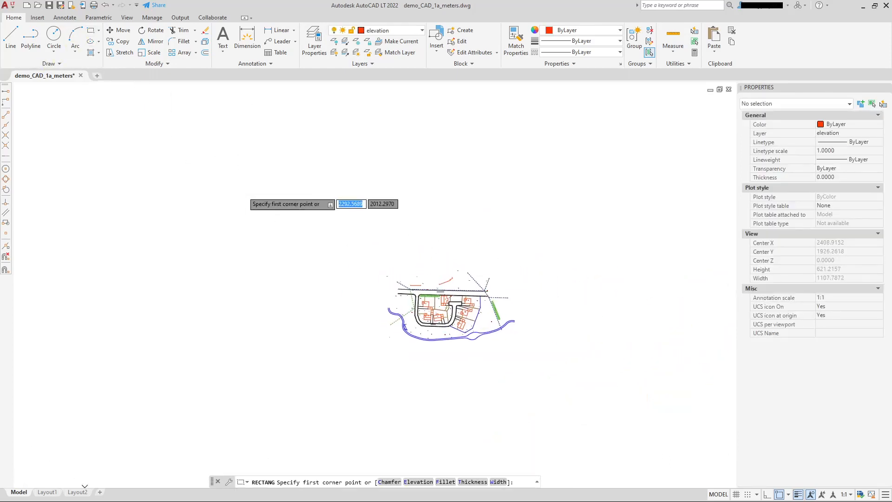
{"action": "left_click", "coordinate": [36, 118]}
{"action": "left_click", "coordinate": [265, 210]}
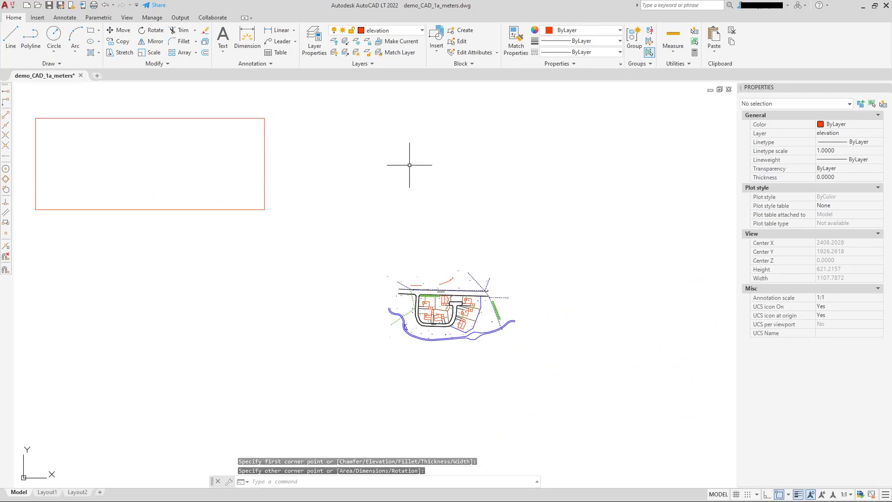
Move the large rectangle to the waterway layer and deselect it.
{"action": "left_click", "coordinate": [265, 126]}
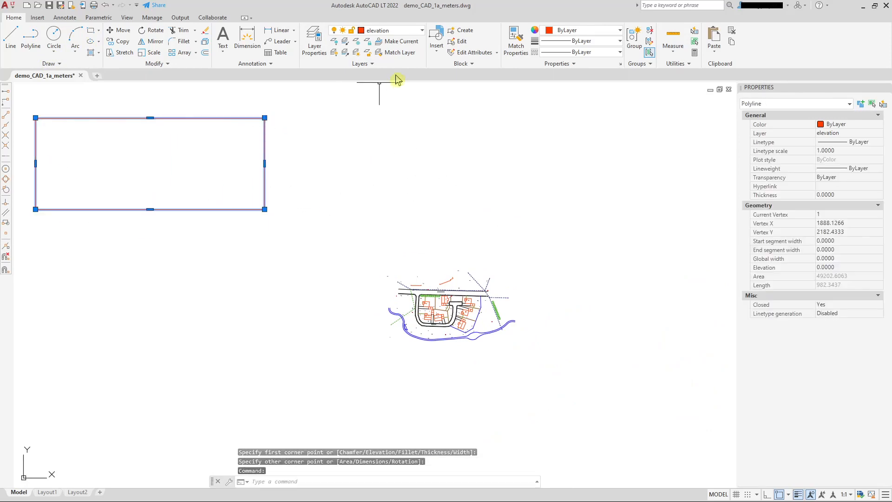
{"action": "left_click", "coordinate": [422, 31]}
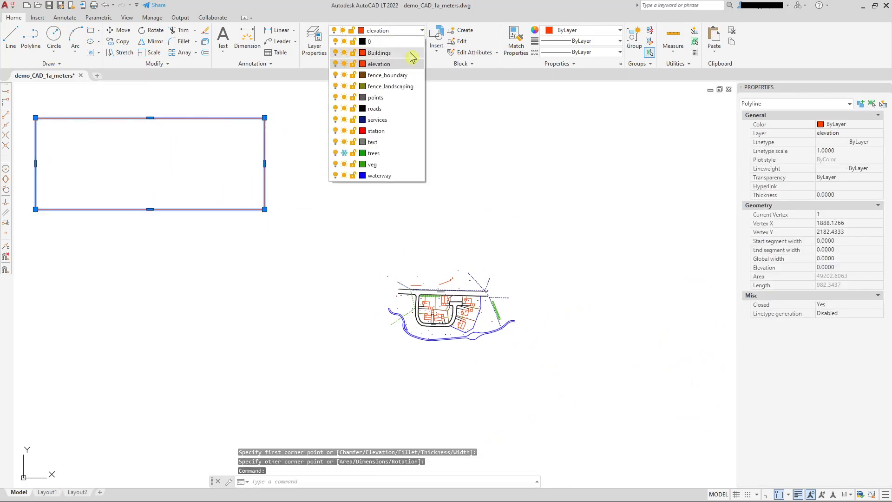
{"action": "left_click", "coordinate": [388, 176]}
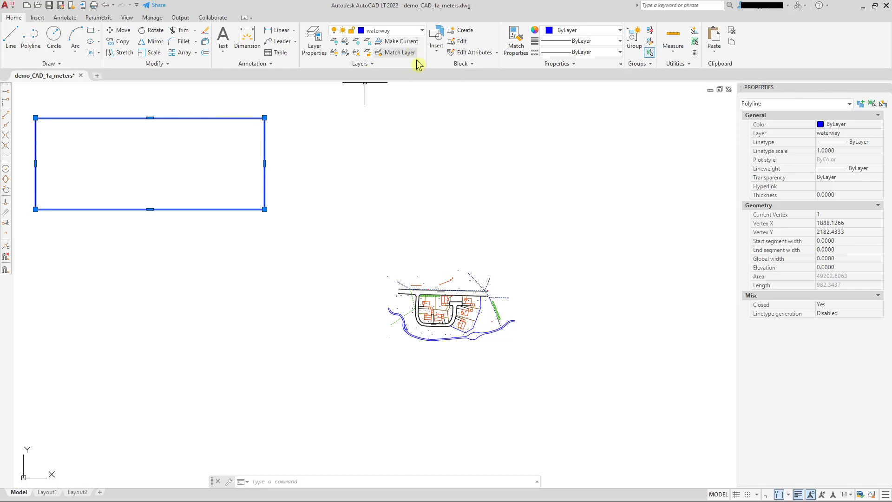
{"action": "key", "text": "Escape"}
Thaw the trees layer in all viewports to bring the trees back into the site plan.
{"action": "left_click", "coordinate": [421, 31]}
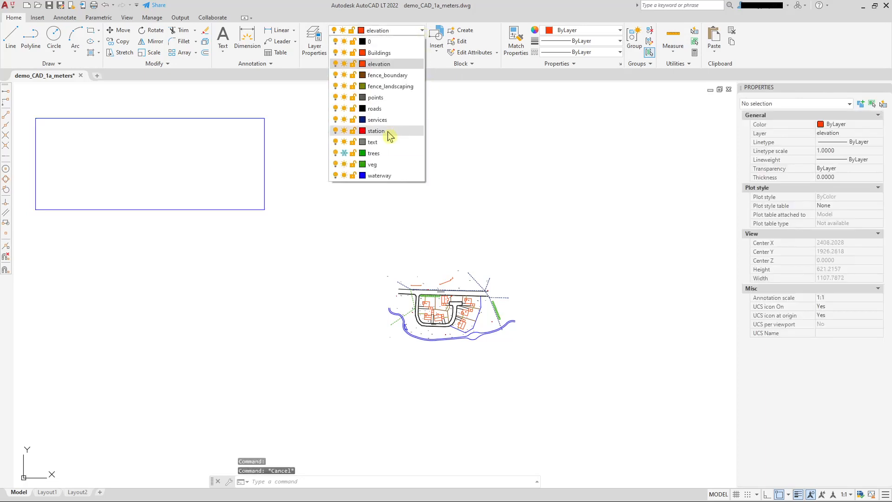
{"action": "left_click", "coordinate": [351, 153]}
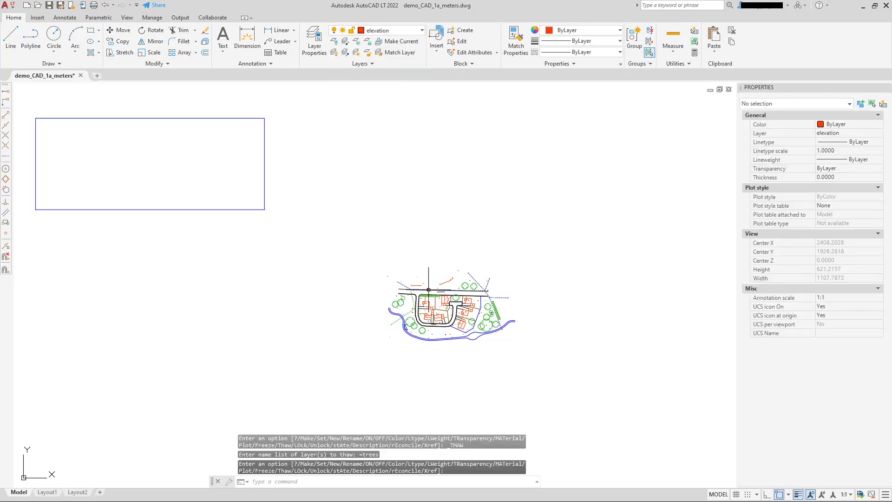
{"action": "mouse_move", "coordinate": [441, 299]}
{"action": "middle_mouse_down"}
{"action": "mouse_move", "coordinate": [375, 205]}
{"action": "mouse_move", "coordinate": [383, 265]}
{"action": "mouse_move", "coordinate": [368, 235]}
{"action": "middle_mouse_up"}
{"action": "scroll", "coordinate": [374, 206], "scroll_direction": "up", "scroll_amount": 4}
{"action": "scroll", "coordinate": [375, 209], "scroll_direction": "down", "scroll_amount": 2}
{"action": "scroll", "coordinate": [383, 264], "scroll_direction": "up", "scroll_amount": 4}
Zoom to the drawing extents to view the site plan together with the large rectangle, and exit the zoom.
{"action": "right_click", "coordinate": [348, 128]}
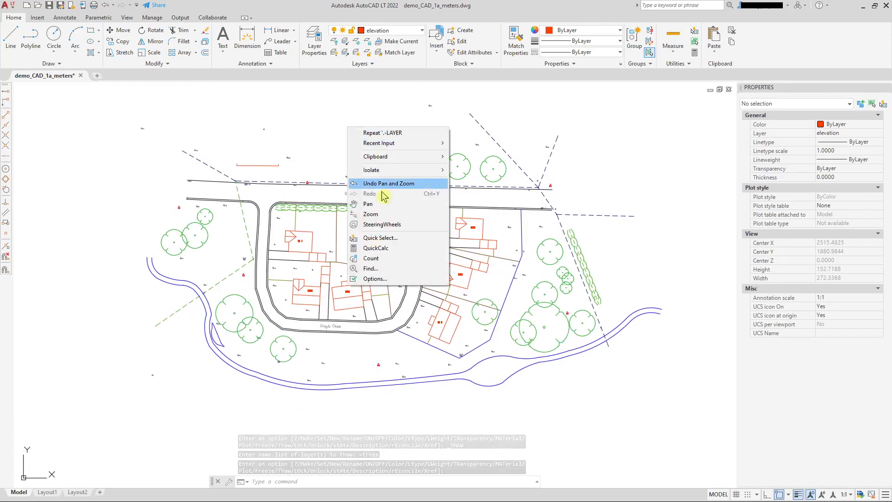
{"action": "left_click", "coordinate": [370, 213]}
{"action": "right_click", "coordinate": [401, 222]}
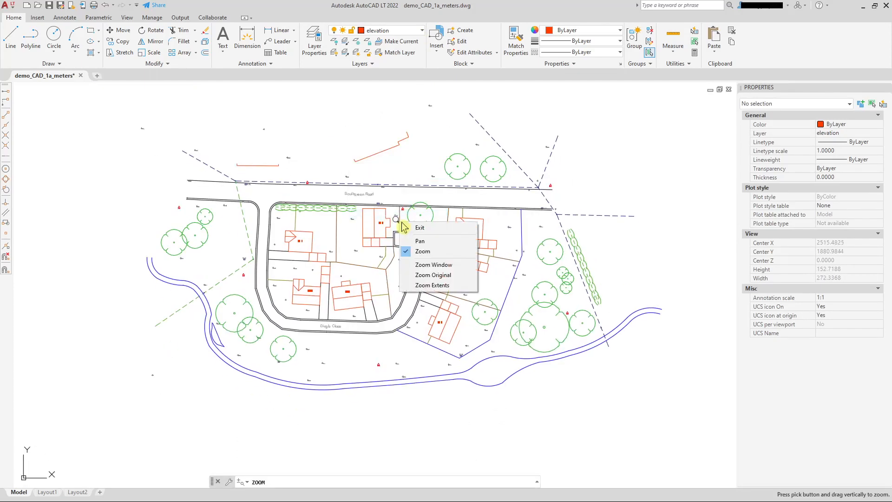
{"action": "left_click", "coordinate": [443, 285]}
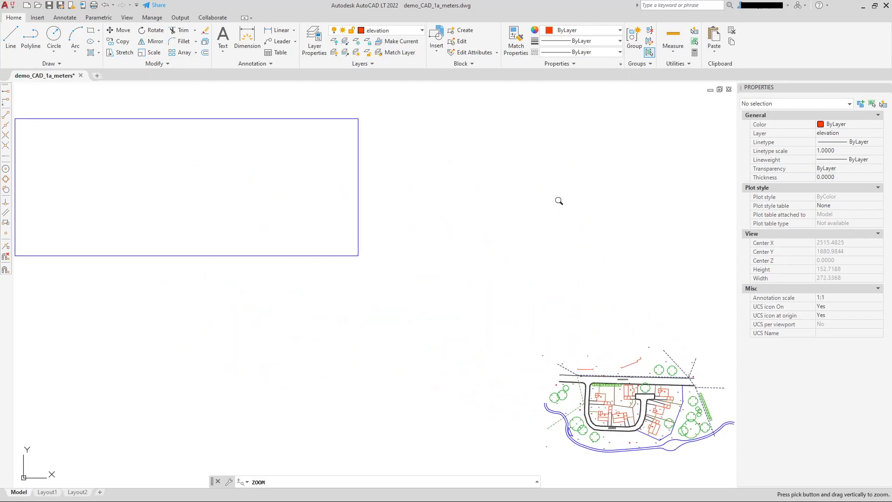
{"action": "right_click", "coordinate": [539, 98]}
{"action": "left_click", "coordinate": [561, 109]}
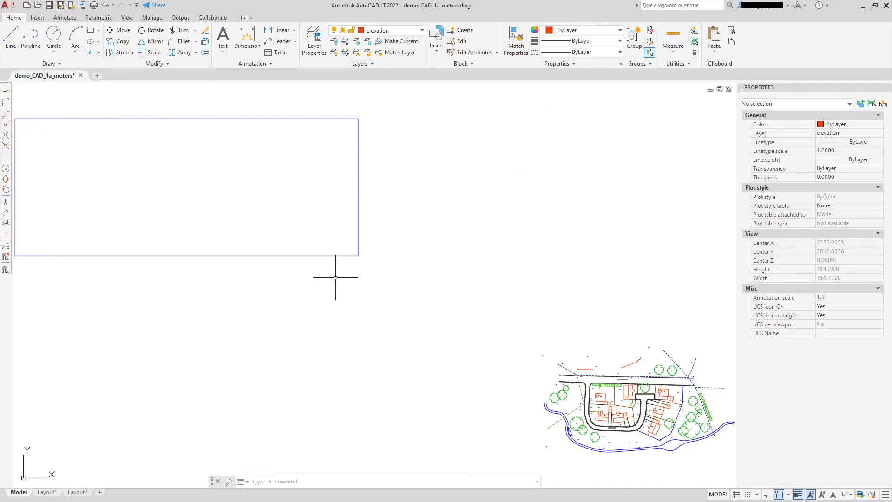
{"action": "key", "text": "Escape"}
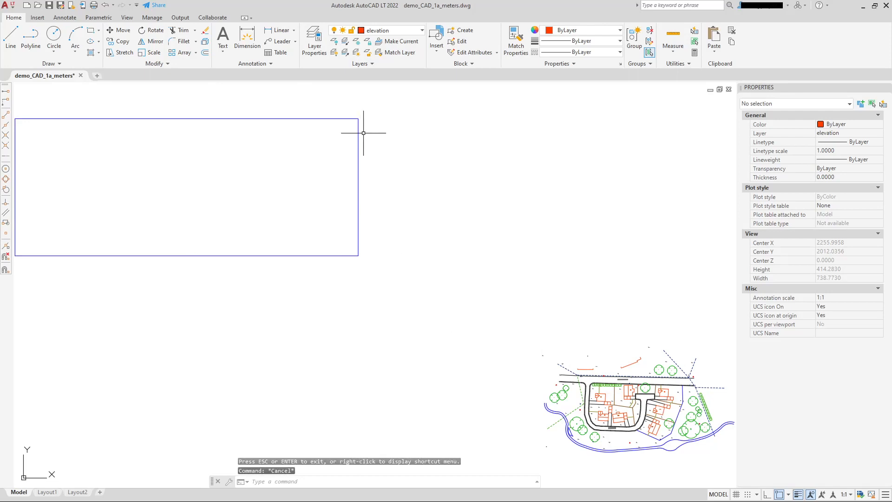
Check the layer of the large rectangle and turn the waterway layer off.
{"action": "left_click", "coordinate": [358, 128]}
{"action": "left_click", "coordinate": [421, 30]}
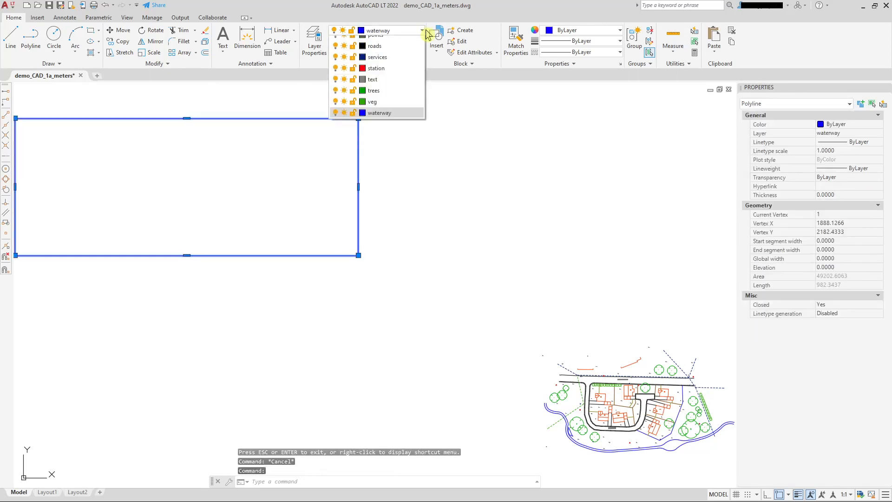
{"action": "left_click", "coordinate": [336, 176]}
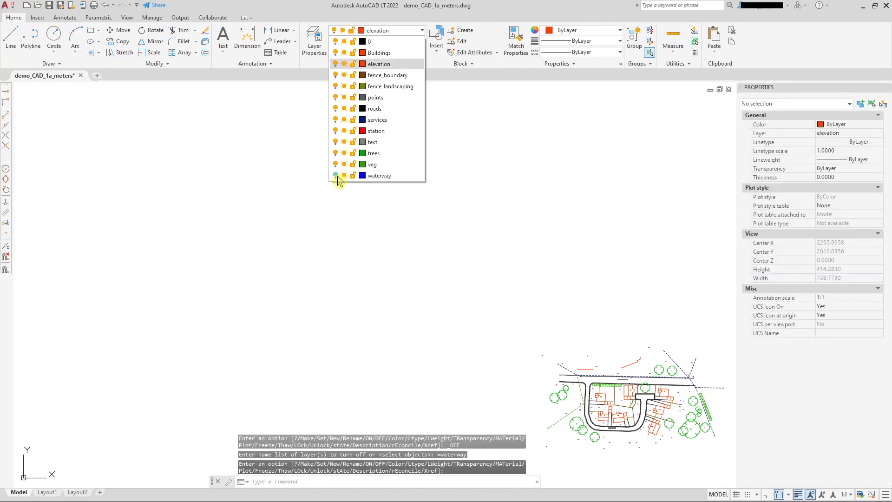
Zoom to the drawing extents while the waterway layer is turned off, and exit the zoom.
{"action": "middle_click_drag", "start_coordinate": [466, 281], "coordinate": [248, 166]}
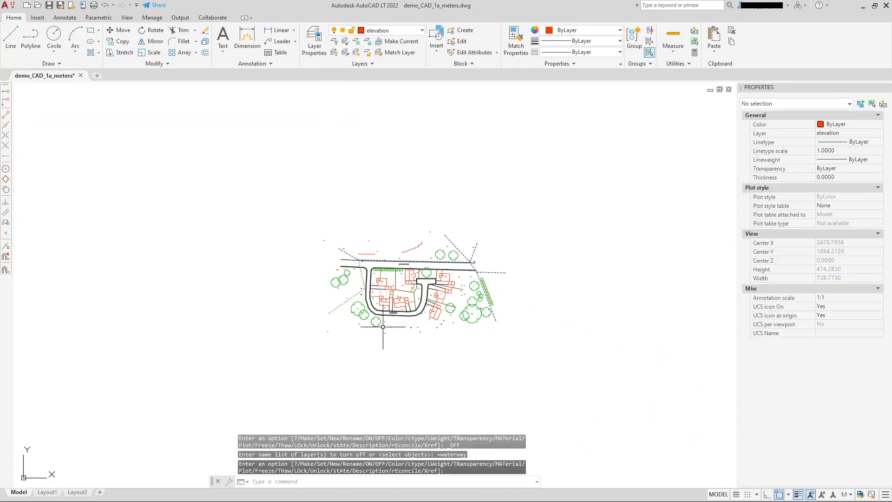
{"action": "scroll", "coordinate": [395, 342], "scroll_direction": "up", "scroll_amount": 2}
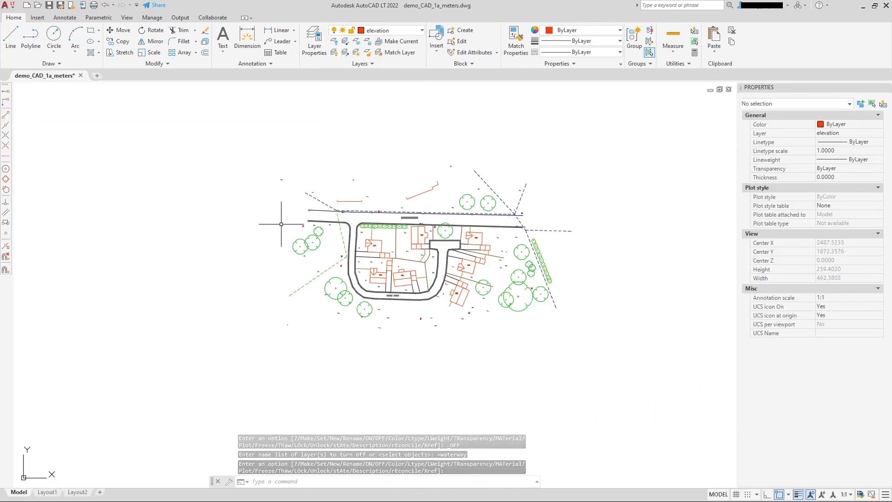
{"action": "middle_click_drag", "start_coordinate": [232, 200], "coordinate": [332, 252]}
{"action": "scroll", "coordinate": [332, 252], "scroll_direction": "down", "scroll_amount": 1}
{"action": "scroll", "coordinate": [462, 301], "scroll_direction": "up", "scroll_amount": 3}
{"action": "middle_click_drag", "start_coordinate": [462, 302], "coordinate": [445, 330]}
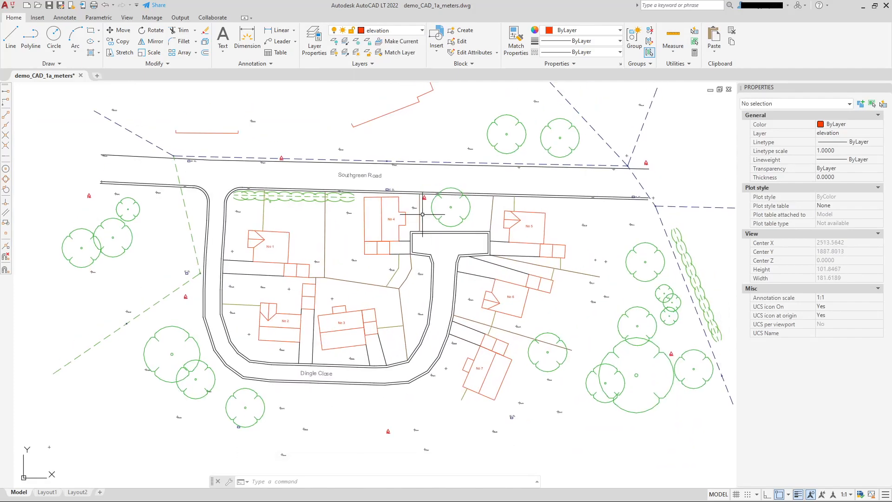
{"action": "right_click", "coordinate": [417, 203]}
{"action": "left_click", "coordinate": [440, 289]}
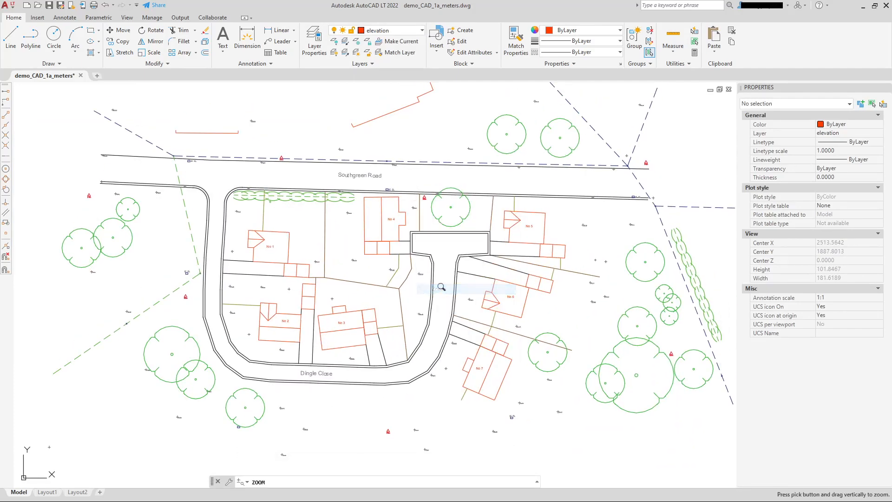
{"action": "right_click", "coordinate": [446, 292]}
{"action": "left_click", "coordinate": [483, 351]}
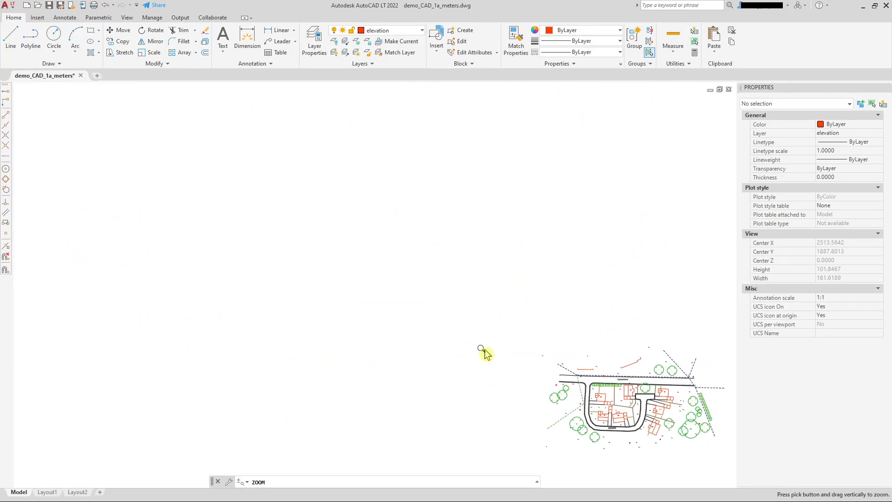
{"action": "right_click", "coordinate": [446, 257]}
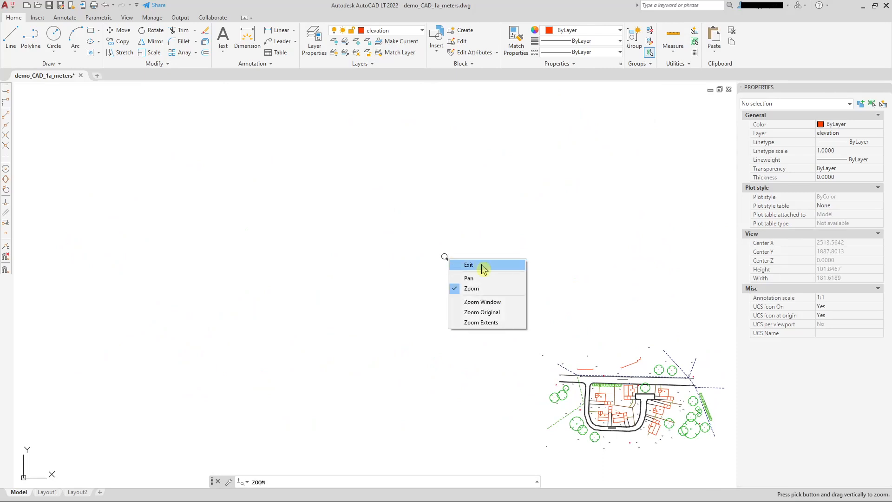
{"action": "left_click", "coordinate": [470, 262]}
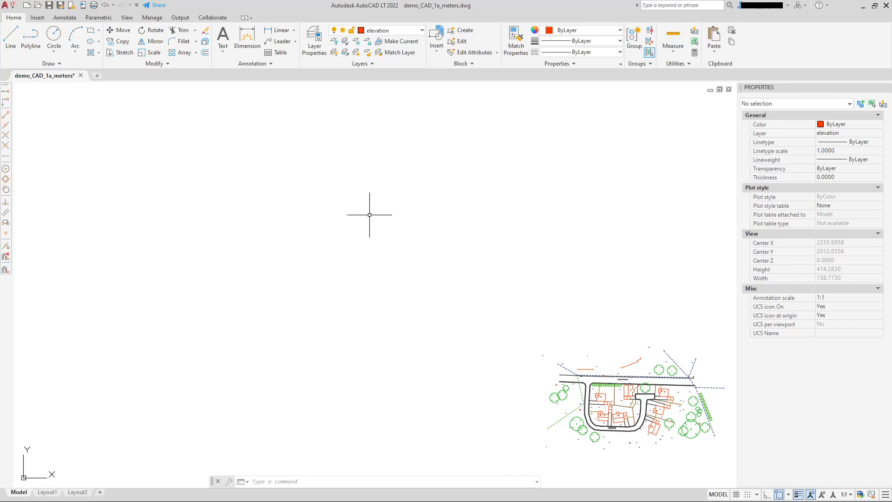
Turn the waterway layer back on.
{"action": "scroll", "coordinate": [434, 261], "scroll_direction": "down", "scroll_amount": 2}
{"action": "middle_click_drag", "start_coordinate": [434, 261], "coordinate": [319, 213]}
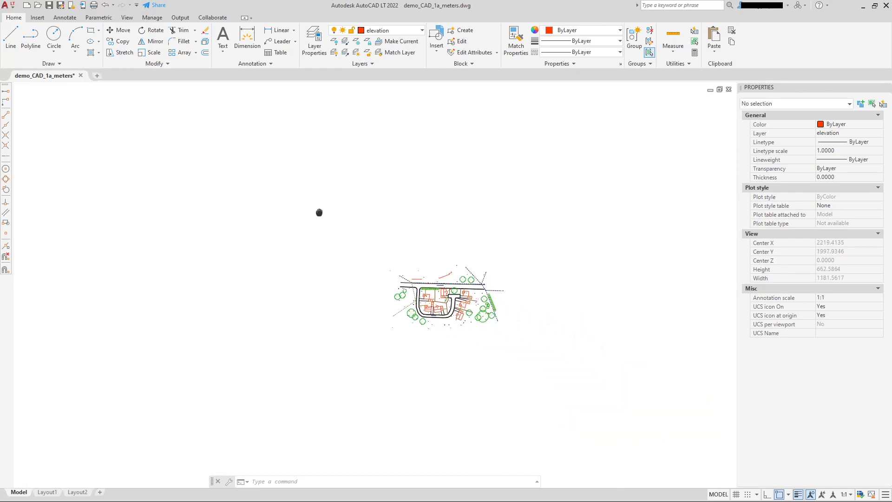
{"action": "left_click", "coordinate": [421, 31]}
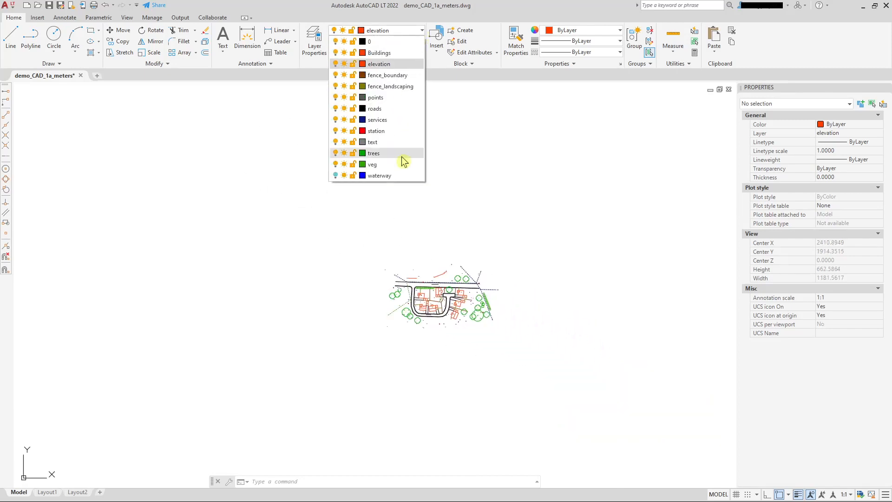
{"action": "left_click", "coordinate": [336, 175]}
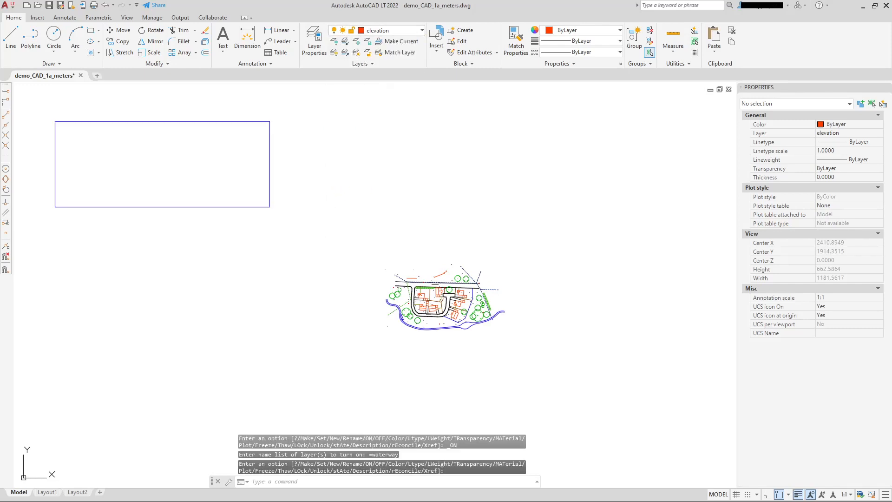
{"action": "key", "text": "Escape"}
Check which layer the large rectangle is on and freeze the waterway layer.
{"action": "left_click", "coordinate": [269, 168]}
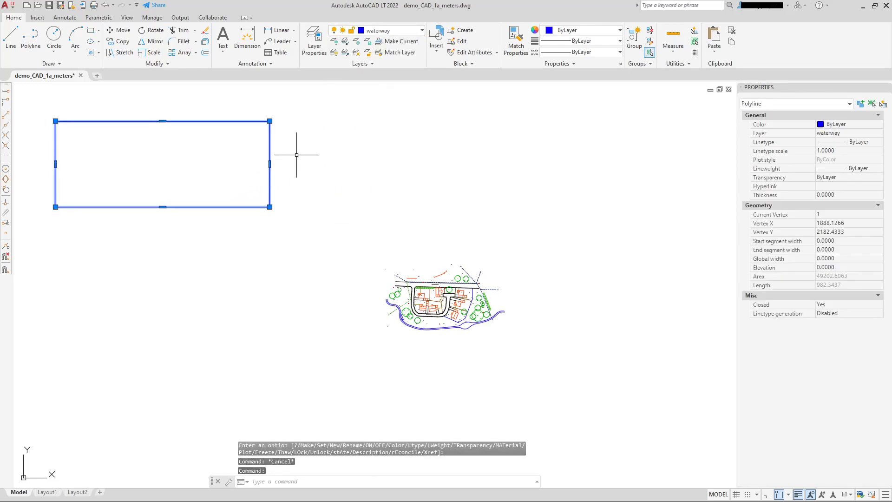
{"action": "left_click", "coordinate": [421, 31]}
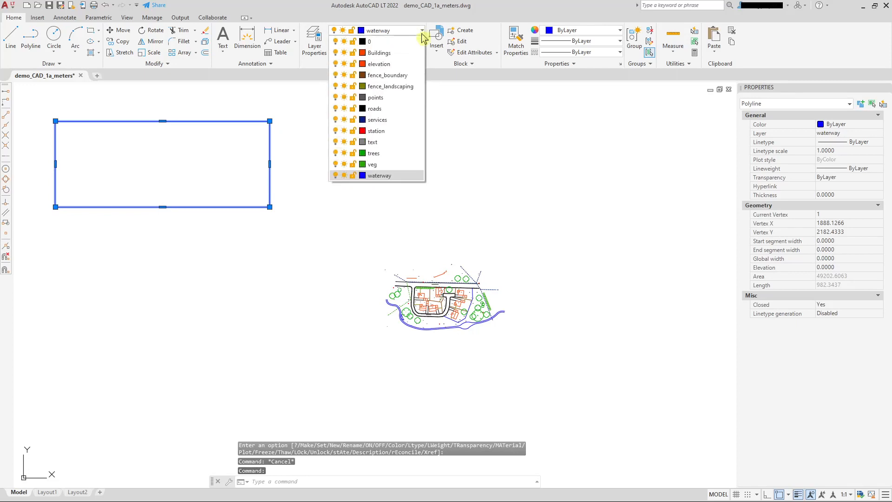
{"action": "left_click", "coordinate": [344, 175]}
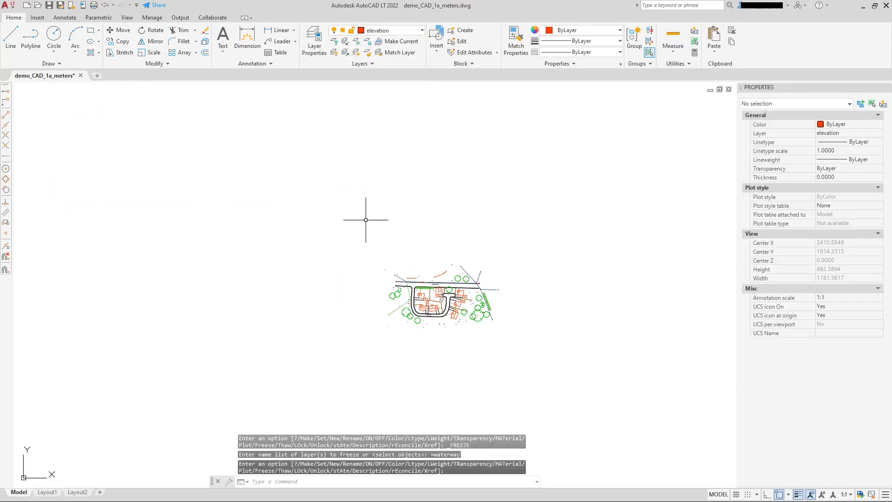
Zoom to the drawing extents while the waterway layer is frozen, and exit the zoom.
{"action": "scroll", "coordinate": [432, 267], "scroll_direction": "up", "scroll_amount": 6}
{"action": "middle_click_drag", "start_coordinate": [466, 297], "coordinate": [360, 101]}
{"action": "scroll", "coordinate": [391, 191], "scroll_direction": "down", "scroll_amount": 2}
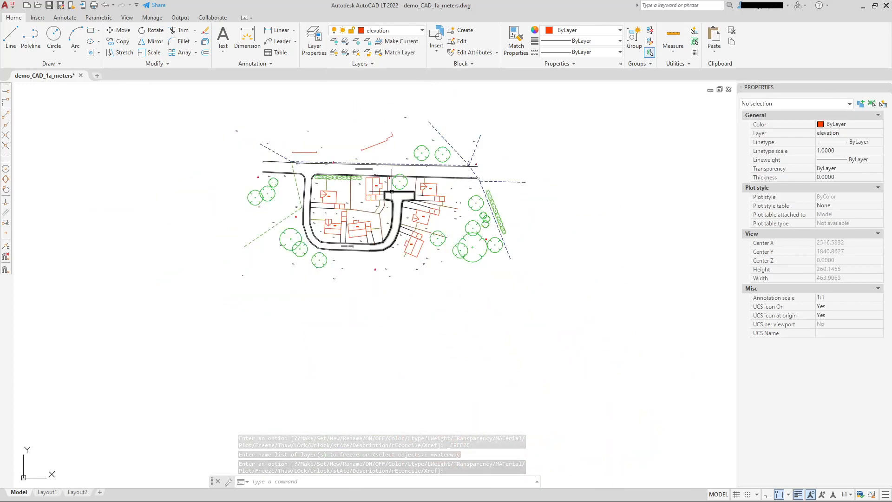
{"action": "scroll", "coordinate": [392, 191], "scroll_direction": "up", "scroll_amount": 6}
{"action": "left_click", "coordinate": [411, 206]}
{"action": "key", "text": "Escape"}
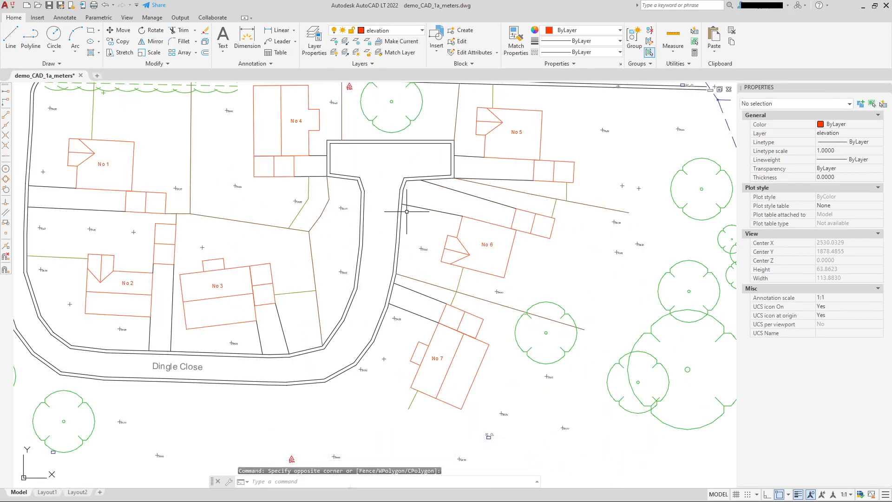
{"action": "right_click", "coordinate": [407, 213]}
{"action": "left_click", "coordinate": [449, 299]}
{"action": "right_click", "coordinate": [448, 299]}
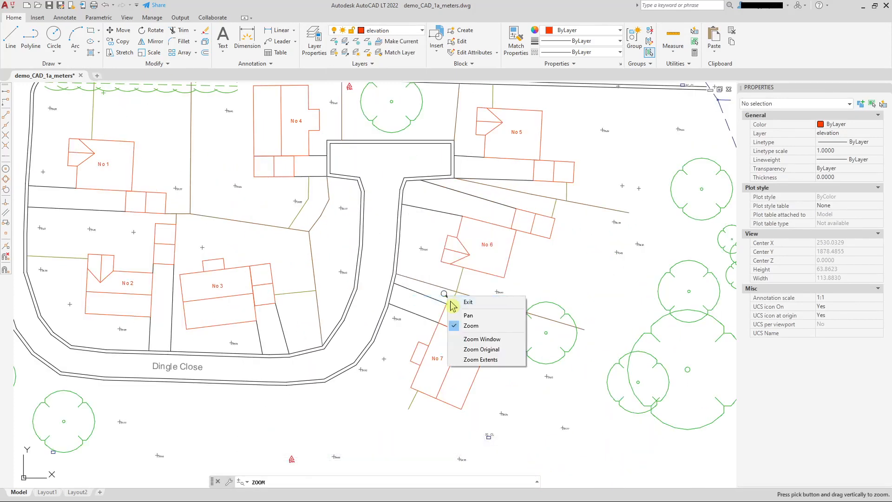
{"action": "left_click", "coordinate": [467, 359]}
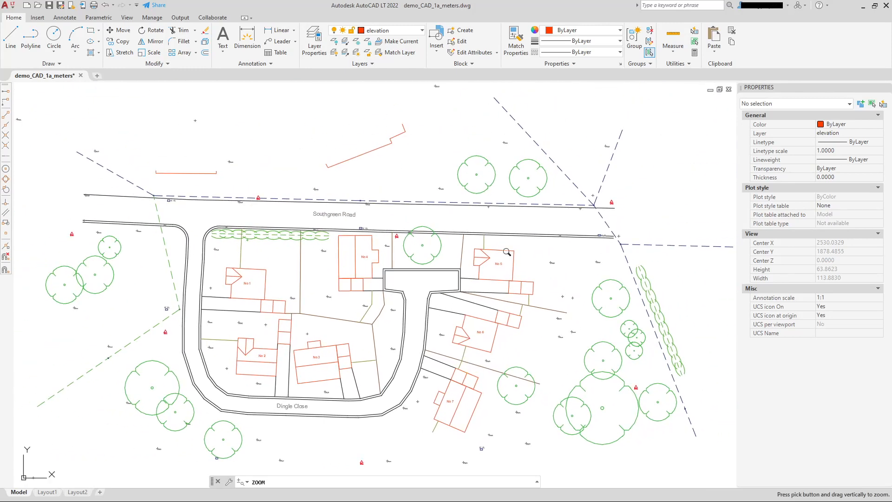
{"action": "right_click", "coordinate": [551, 243]}
{"action": "left_click", "coordinate": [564, 249]}
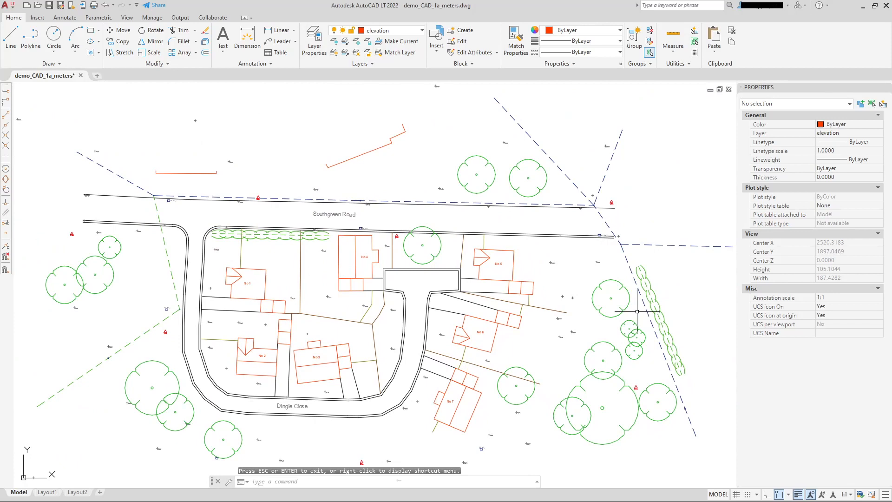
Check the on/off and freeze states of the waterway layer in the layer list.
{"action": "left_click", "coordinate": [422, 30]}
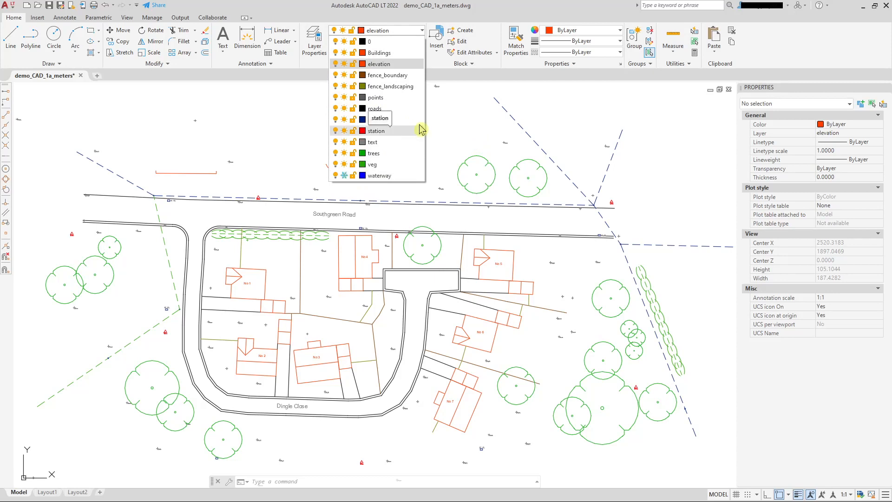
{"action": "left_click", "coordinate": [344, 176]}
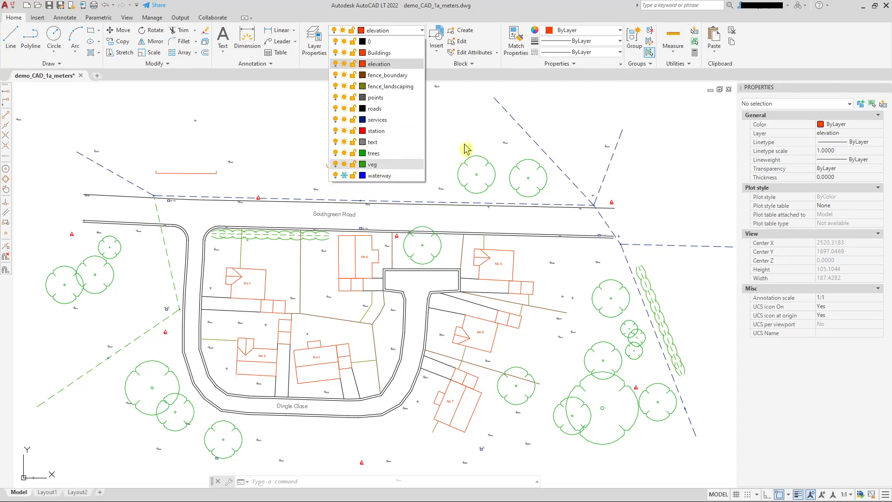
{"action": "left_click", "coordinate": [465, 135]}
Zoom out from the site plan and repeat the zoom to extents with the waterway layer still frozen.
{"action": "scroll", "coordinate": [421, 170], "scroll_direction": "down", "scroll_amount": 4}
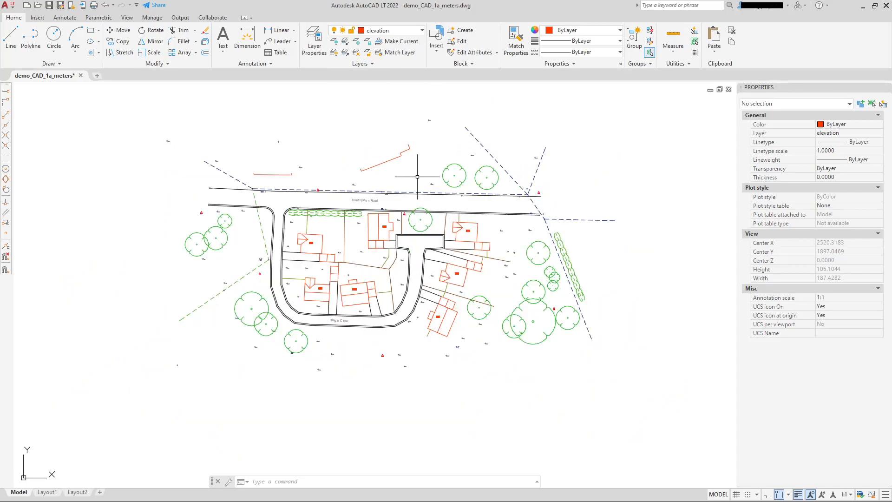
{"action": "middle_click_drag", "start_coordinate": [410, 205], "coordinate": [401, 244]}
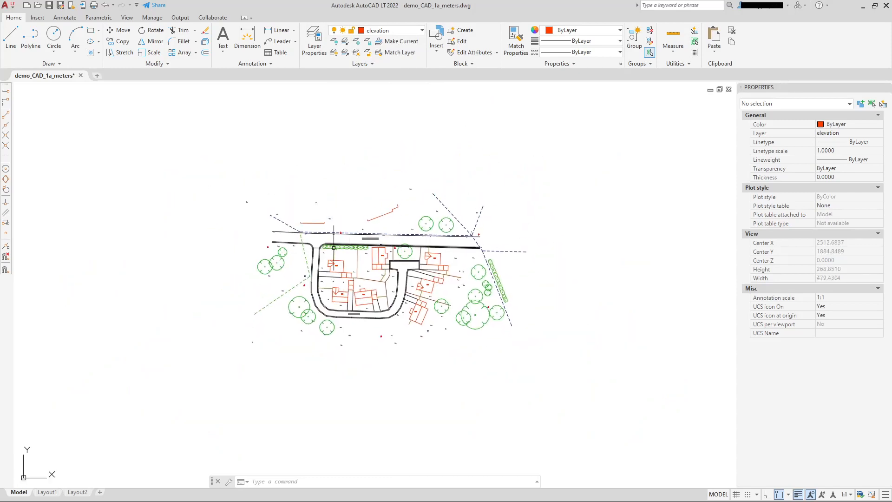
{"action": "scroll", "coordinate": [390, 269], "scroll_direction": "down", "scroll_amount": 2}
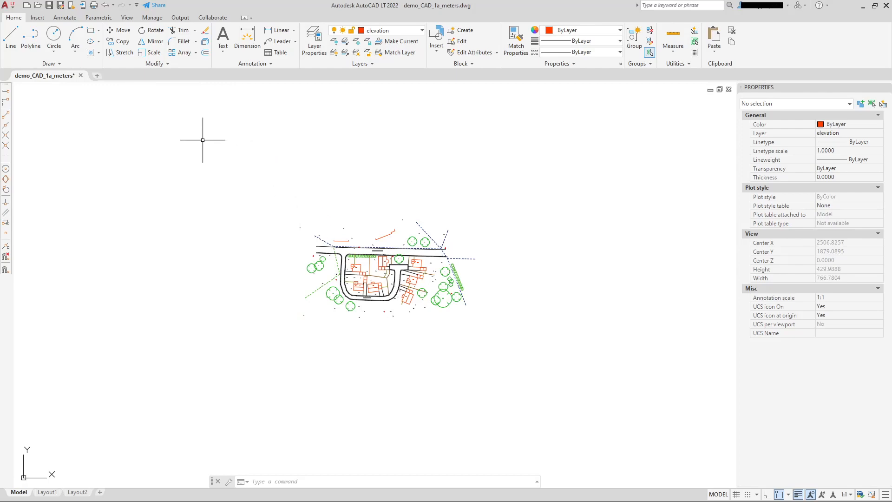
{"action": "right_click", "coordinate": [345, 219]}
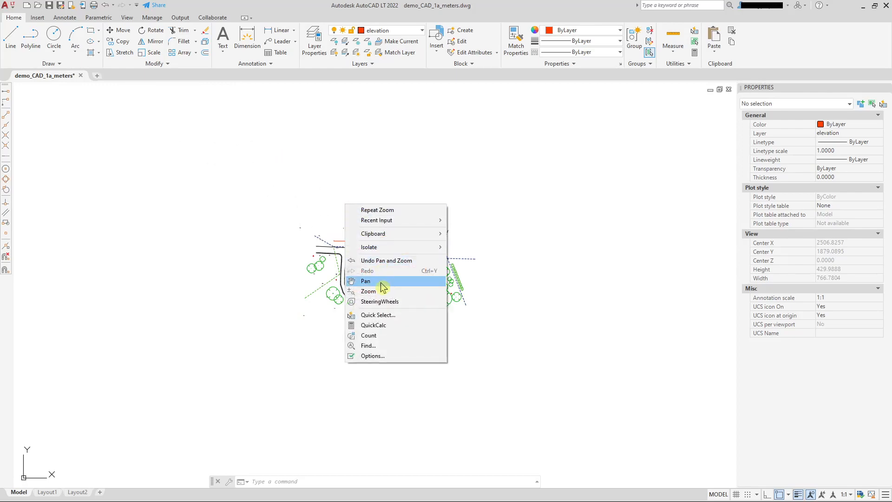
{"action": "left_click", "coordinate": [358, 285]}
{"action": "right_click", "coordinate": [380, 291]}
{"action": "left_click", "coordinate": [424, 354]}
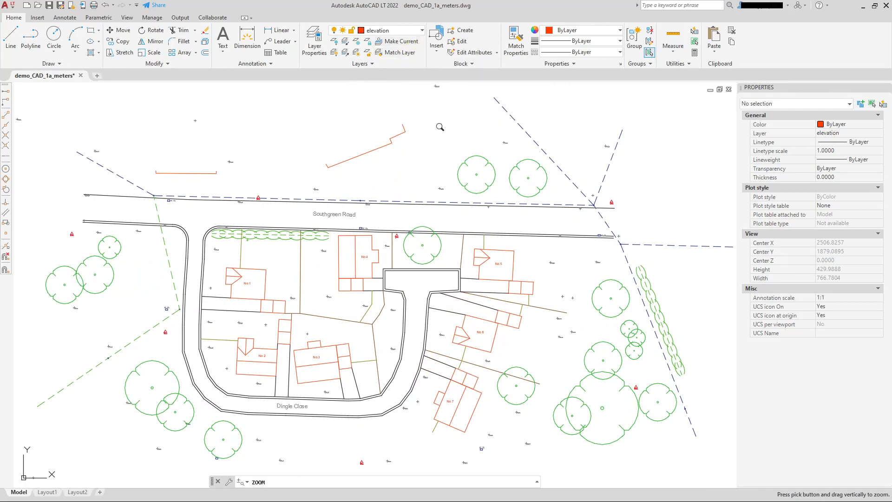
Thaw the waterway layer to bring back the river and the large rectangle.
{"action": "scroll", "coordinate": [467, 177], "scroll_direction": "down", "scroll_amount": 7}
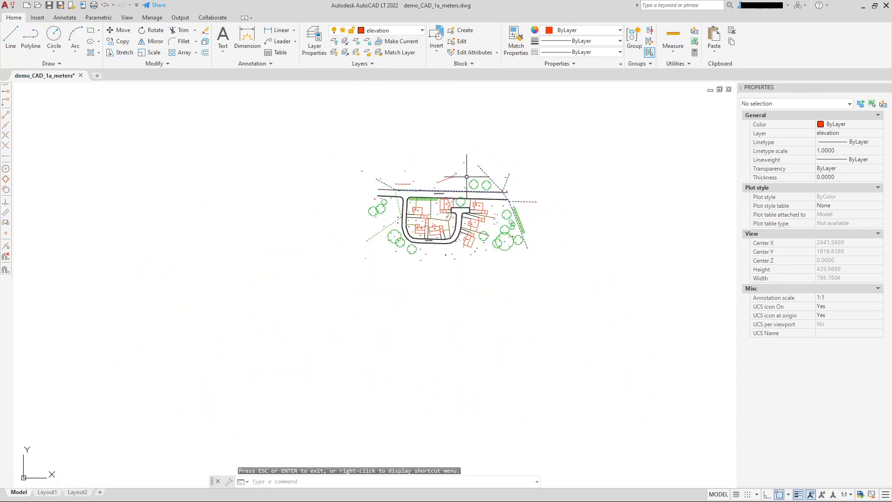
{"action": "middle_click_drag", "start_coordinate": [438, 142], "coordinate": [443, 200]}
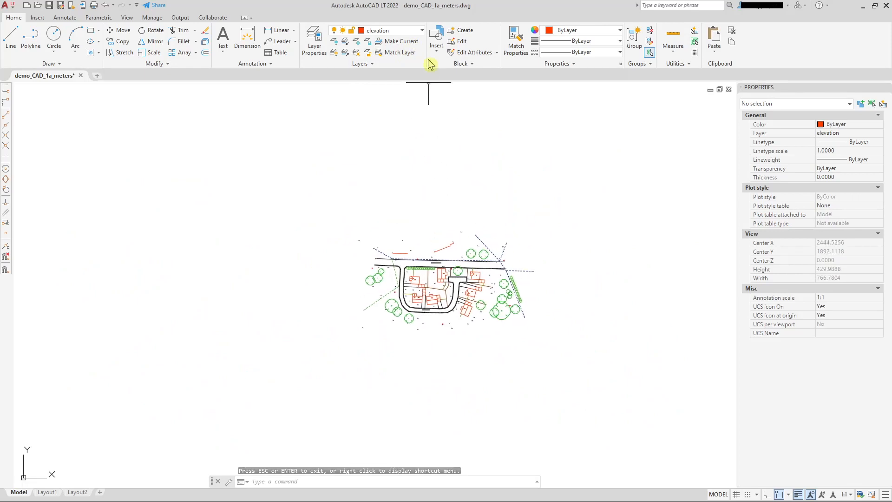
{"action": "left_click", "coordinate": [416, 31]}
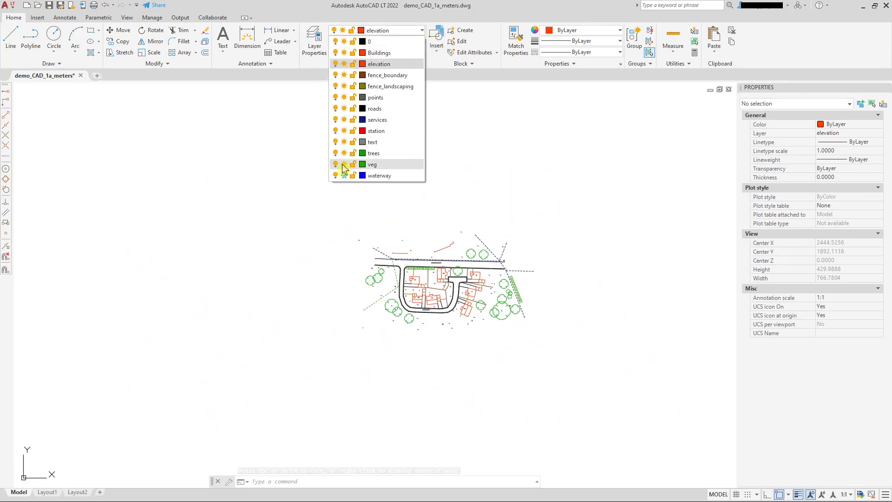
{"action": "left_click", "coordinate": [344, 175]}
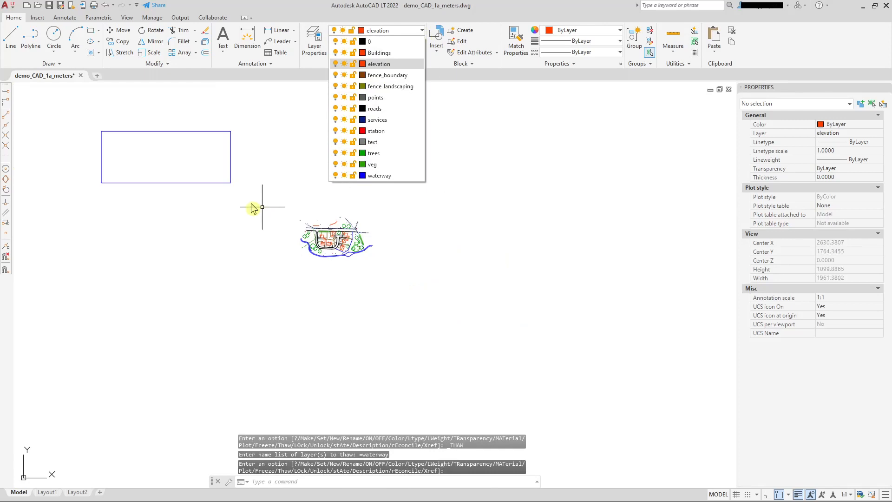
{"action": "left_click", "coordinate": [260, 205]}
Inspect the waterway polyline beside the site plan and freeze the waterway layer again.
{"action": "scroll", "coordinate": [346, 245], "scroll_direction": "up", "scroll_amount": 3}
{"action": "scroll", "coordinate": [342, 243], "scroll_direction": "down", "scroll_amount": 2}
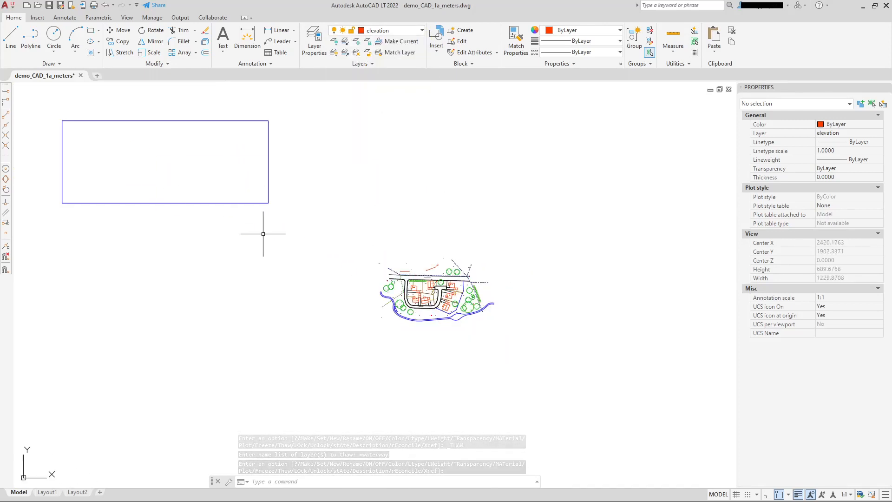
{"action": "scroll", "coordinate": [444, 305], "scroll_direction": "up", "scroll_amount": 2}
{"action": "scroll", "coordinate": [445, 319], "scroll_direction": "down", "scroll_amount": 2}
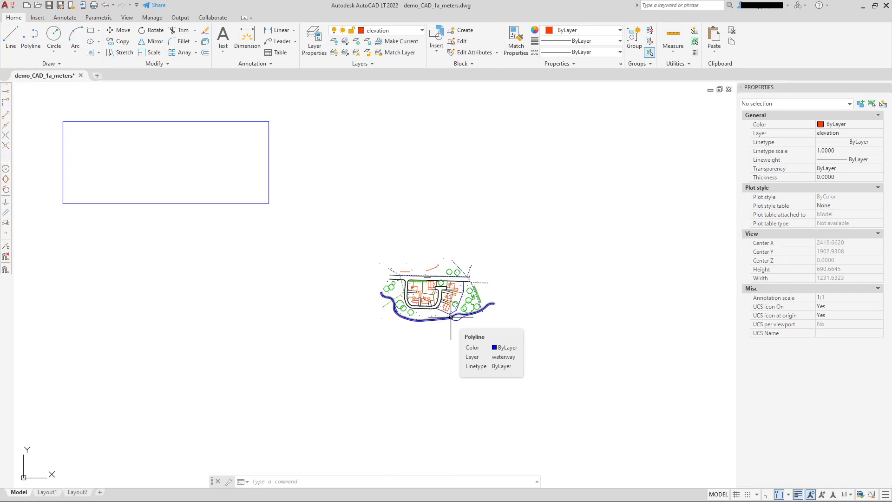
{"action": "scroll", "coordinate": [453, 316], "scroll_direction": "up", "scroll_amount": 5}
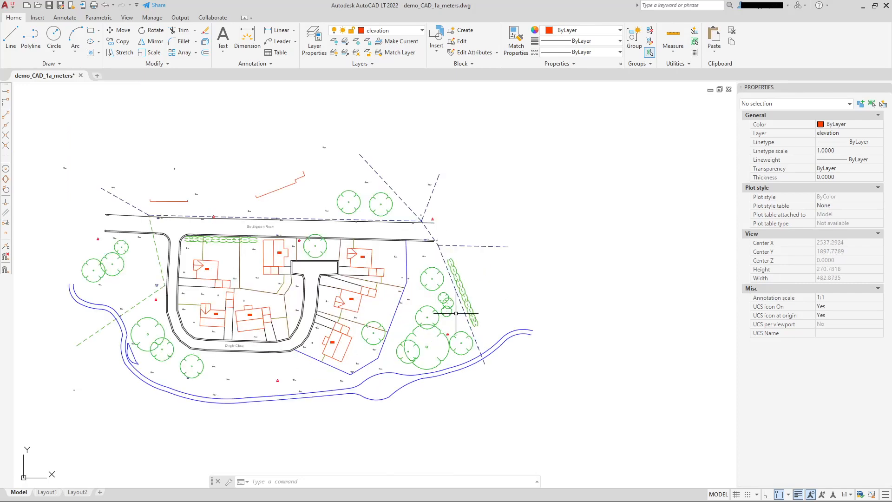
{"action": "scroll", "coordinate": [459, 313], "scroll_direction": "down", "scroll_amount": 4}
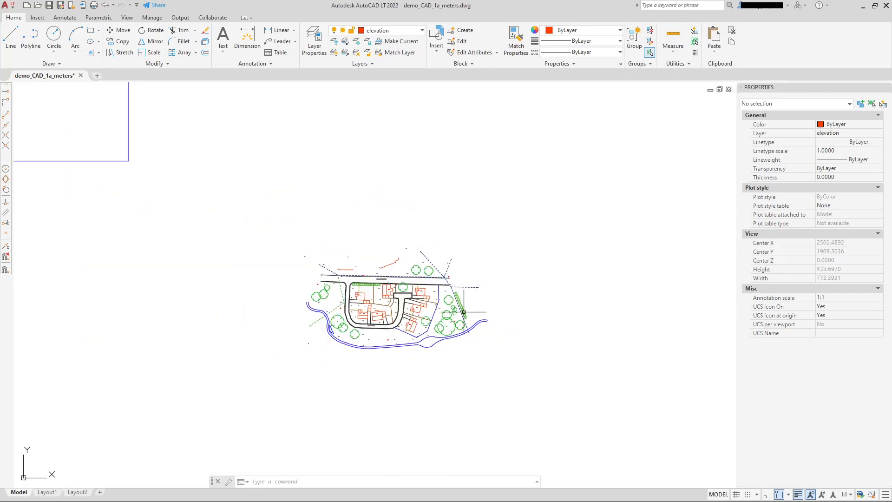
{"action": "left_click", "coordinate": [422, 31]}
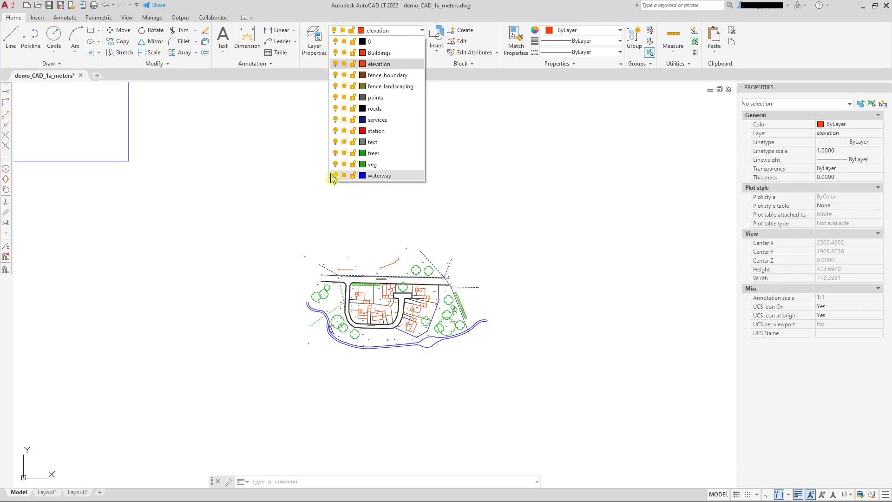
{"action": "left_click", "coordinate": [345, 175]}
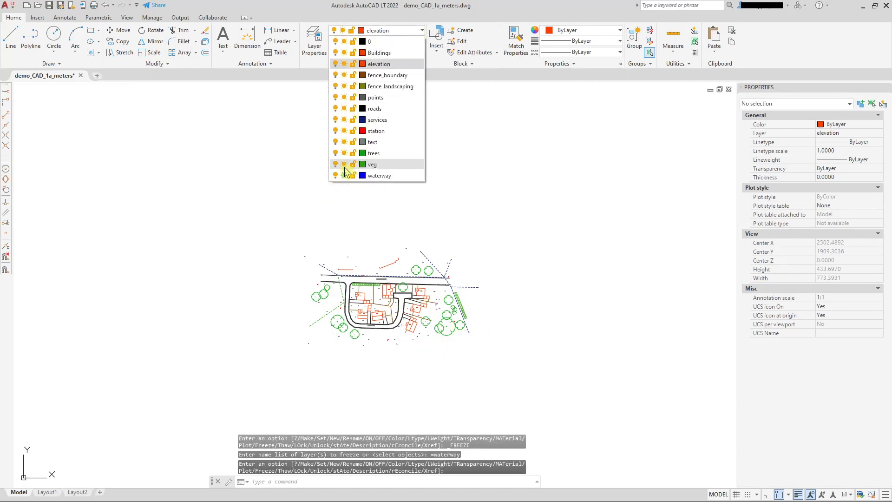
Freeze the veg, trees and text layers to hide the planting and labels in the site plan.
{"action": "left_click", "coordinate": [346, 164]}
{"action": "left_click", "coordinate": [344, 152]}
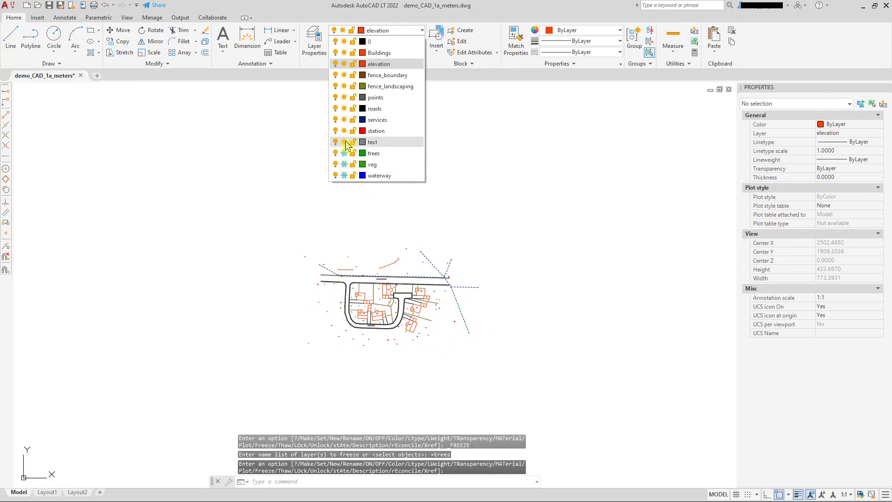
{"action": "left_click", "coordinate": [344, 142]}
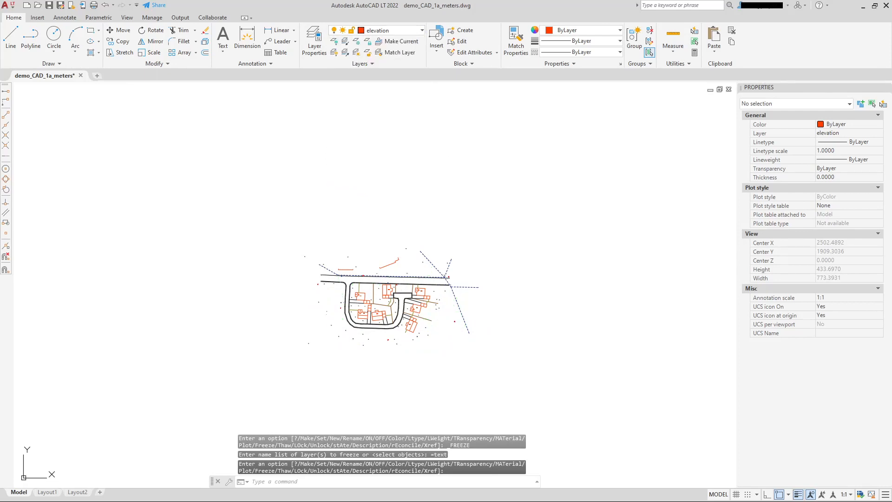
{"action": "scroll", "coordinate": [474, 179], "scroll_direction": "down", "scroll_amount": 2}
{"action": "scroll", "coordinate": [432, 246], "scroll_direction": "up", "scroll_amount": 4}
{"action": "scroll", "coordinate": [433, 245], "scroll_direction": "down", "scroll_amount": 1}
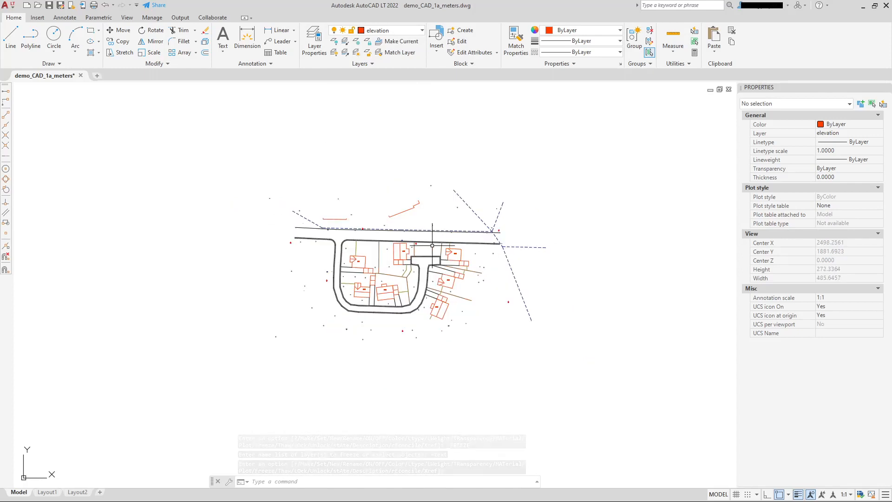
Thaw the waterway, veg, trees and text layers.
{"action": "left_click", "coordinate": [421, 31]}
{"action": "left_click", "coordinate": [344, 175]}
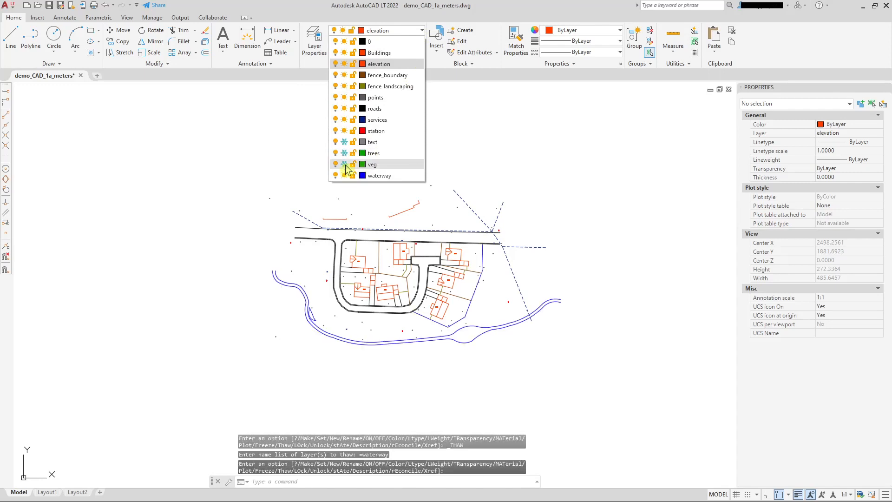
{"action": "left_click", "coordinate": [344, 164]}
{"action": "left_click", "coordinate": [344, 153]}
{"action": "left_click", "coordinate": [344, 142]}
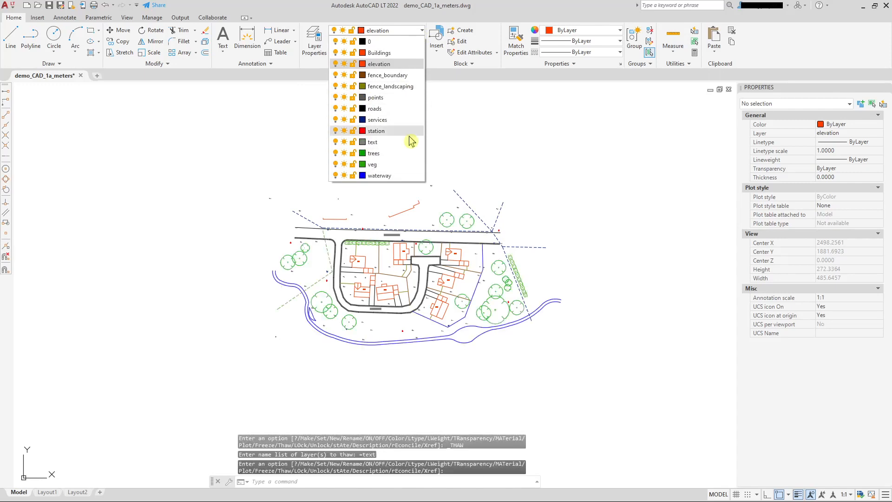
Freeze the services, roads and points layers and look at the remaining site plan.
{"action": "left_click", "coordinate": [345, 119]}
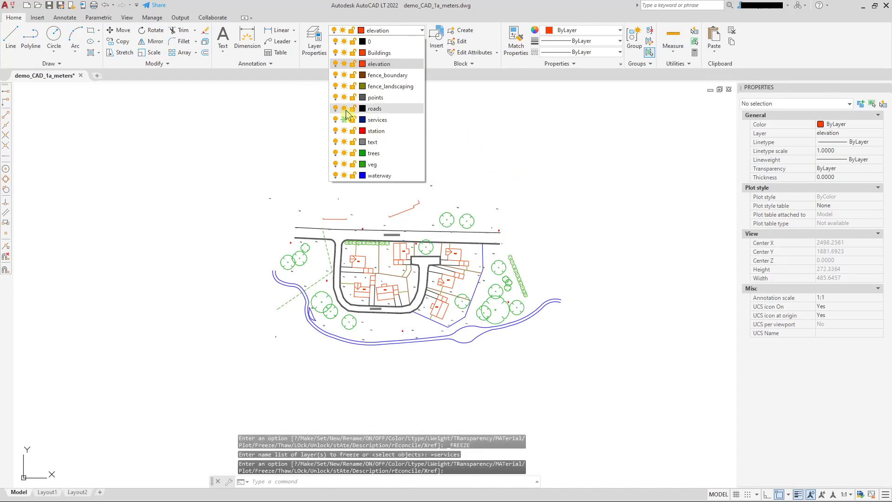
{"action": "left_click", "coordinate": [344, 108]}
{"action": "scroll", "coordinate": [419, 316], "scroll_direction": "up", "scroll_amount": 2}
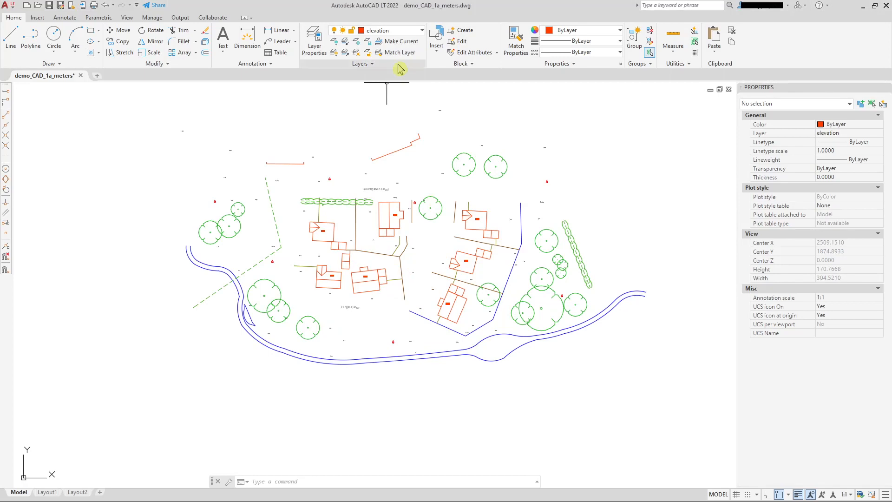
Thaw the services, roads and points layers again.
{"action": "left_click", "coordinate": [421, 30]}
{"action": "left_click", "coordinate": [344, 120]}
{"action": "left_click", "coordinate": [344, 108]}
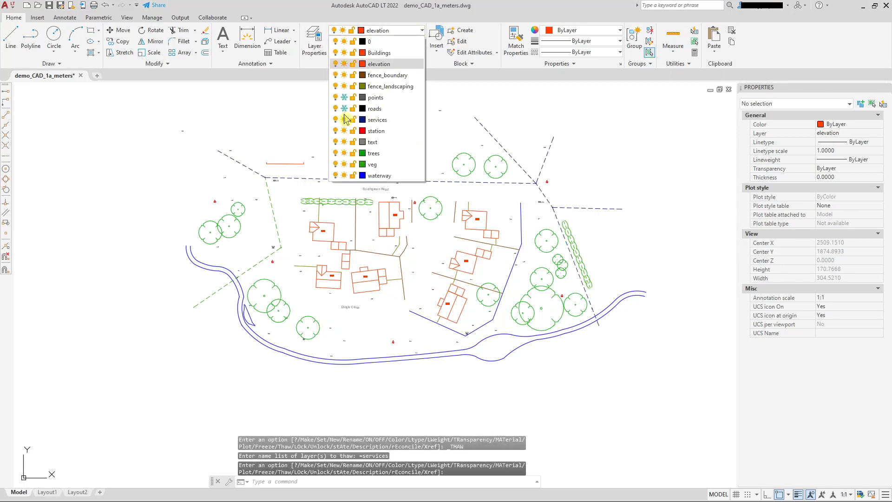
{"action": "left_click", "coordinate": [345, 97]}
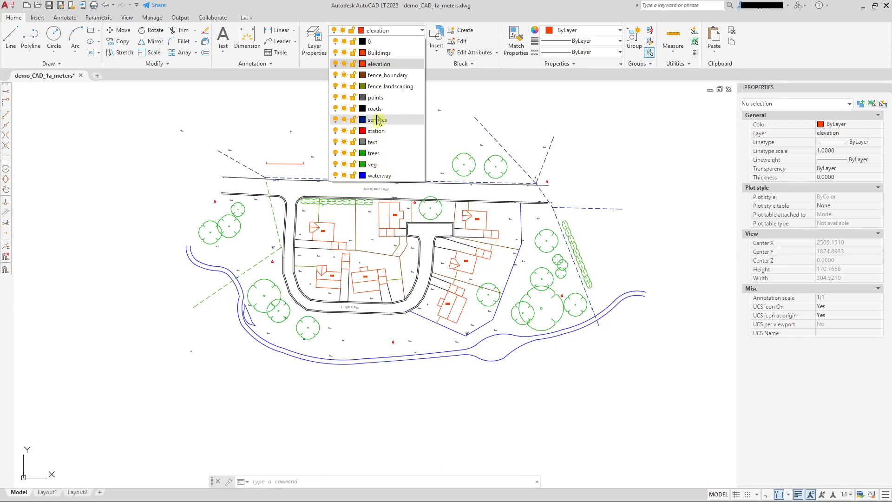
Lock the roads layer and try to erase the road edge polyline along the south side of Southgreen Road.
{"action": "left_click", "coordinate": [353, 108]}
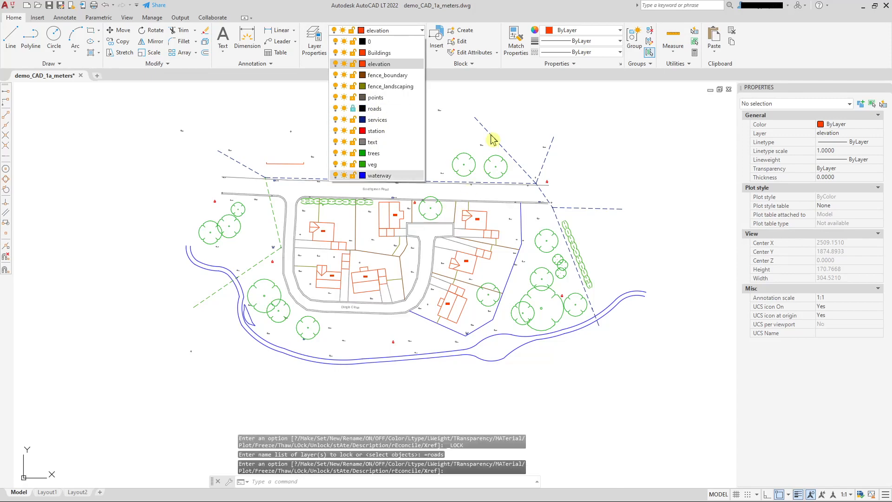
{"action": "scroll", "coordinate": [470, 200], "scroll_direction": "up", "scroll_amount": 5}
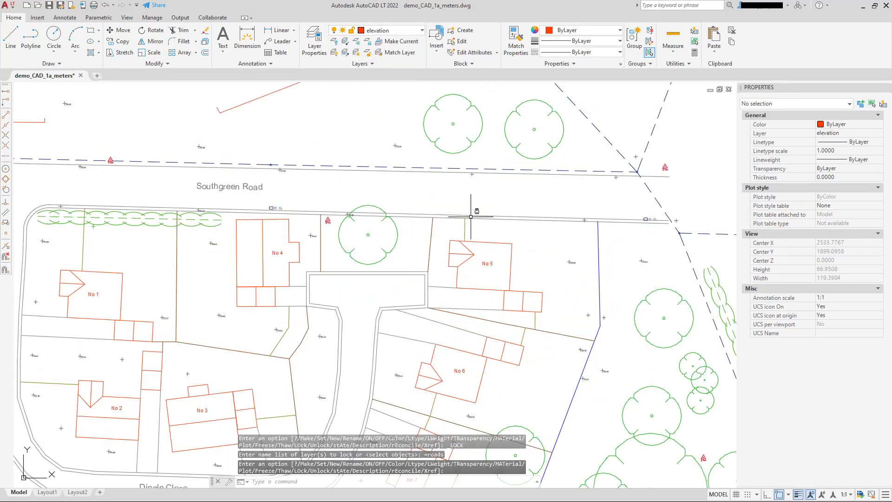
{"action": "key", "text": "Return"}
{"action": "left_click", "coordinate": [472, 216]}
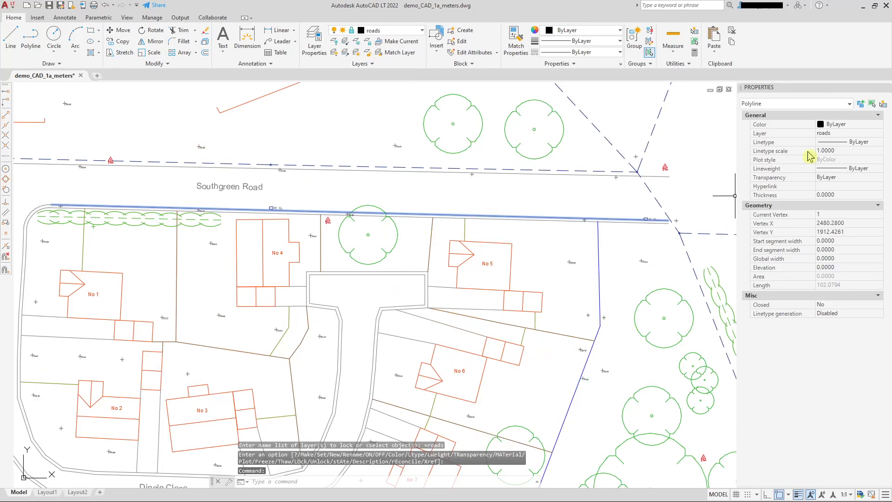
{"action": "scroll", "coordinate": [441, 197], "scroll_direction": "down", "scroll_amount": 5}
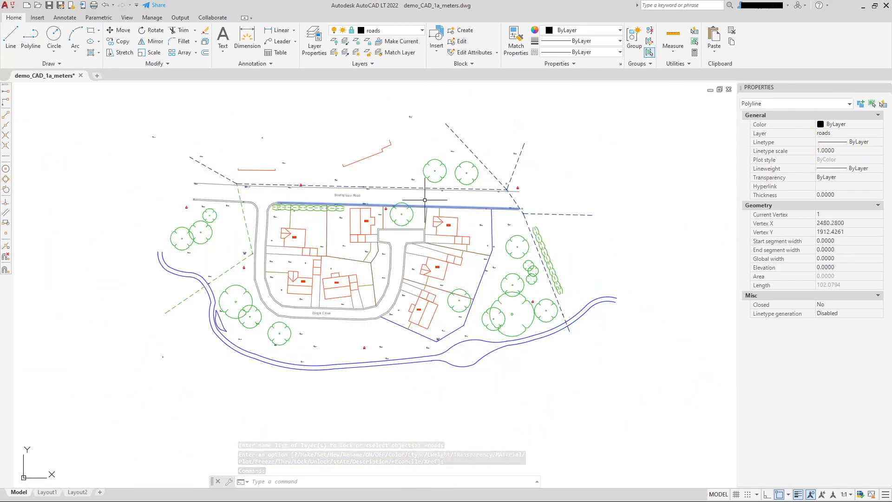
{"action": "key", "text": "Delete"}
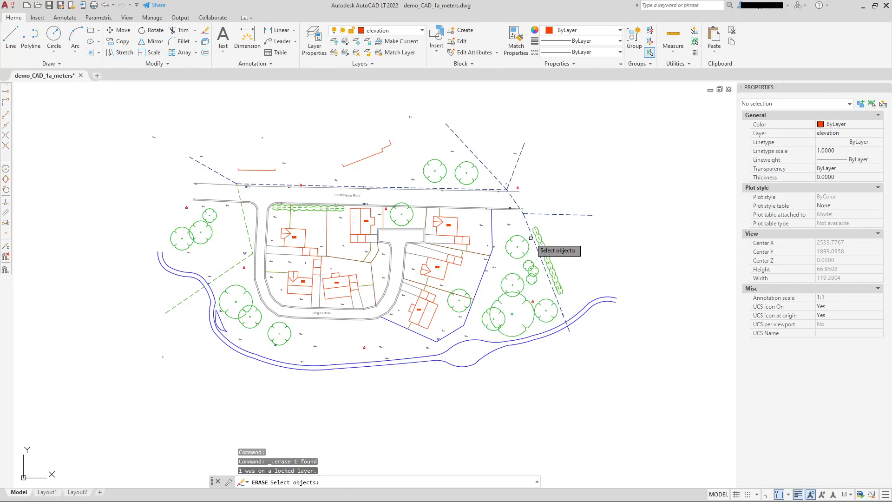
Try adding the locked road line north of house No 5 to the erase selection, and erase that house's outline.
{"action": "scroll", "coordinate": [491, 225], "scroll_direction": "up", "scroll_amount": 5}
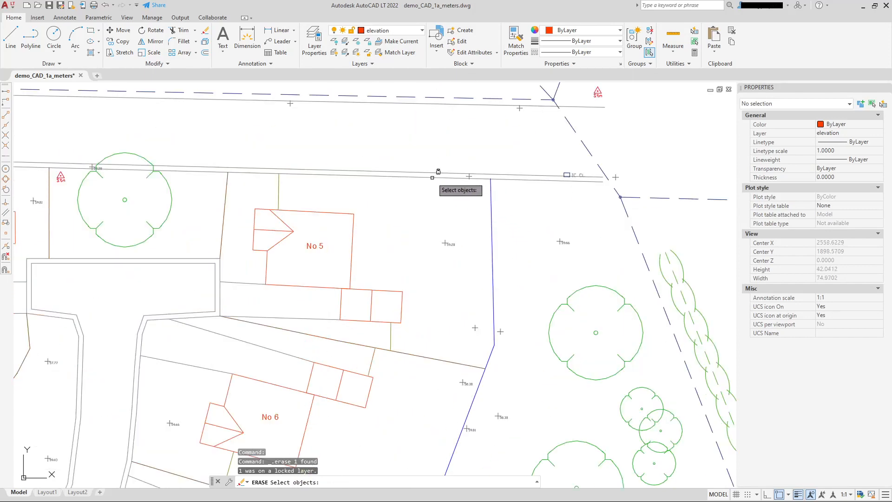
{"action": "left_click", "coordinate": [430, 173]}
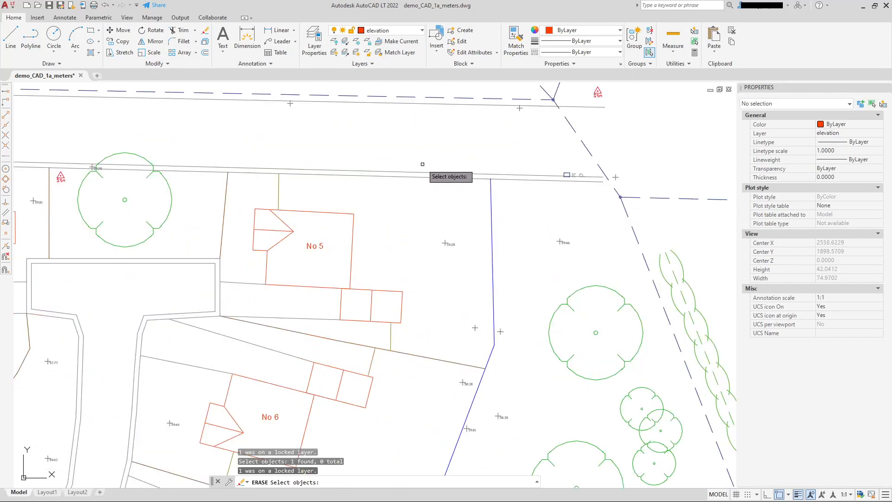
{"action": "left_click", "coordinate": [325, 212]}
{"action": "key", "text": "Return"}
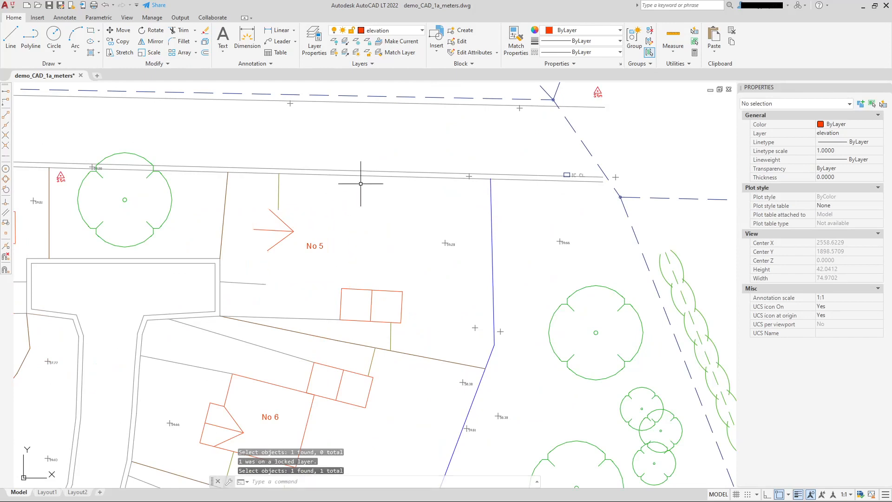
{"action": "left_click", "coordinate": [350, 174]}
{"action": "left_click", "coordinate": [352, 164]}
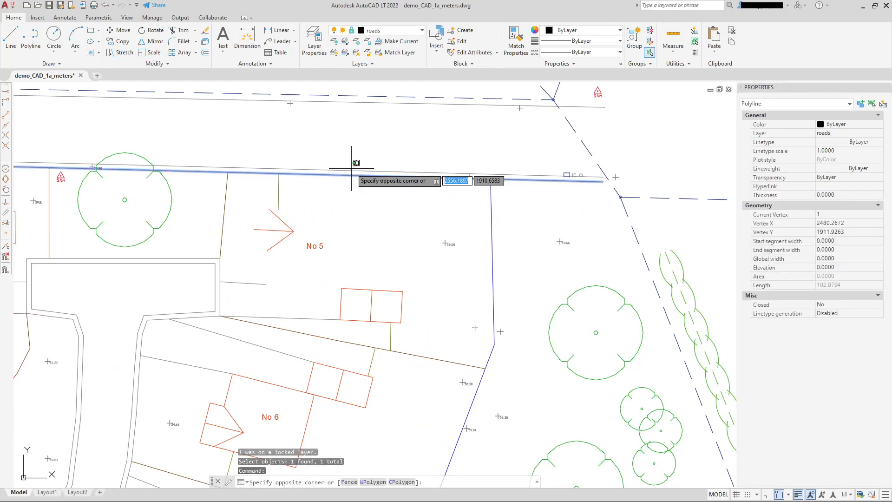
{"action": "key", "text": "Escape"}
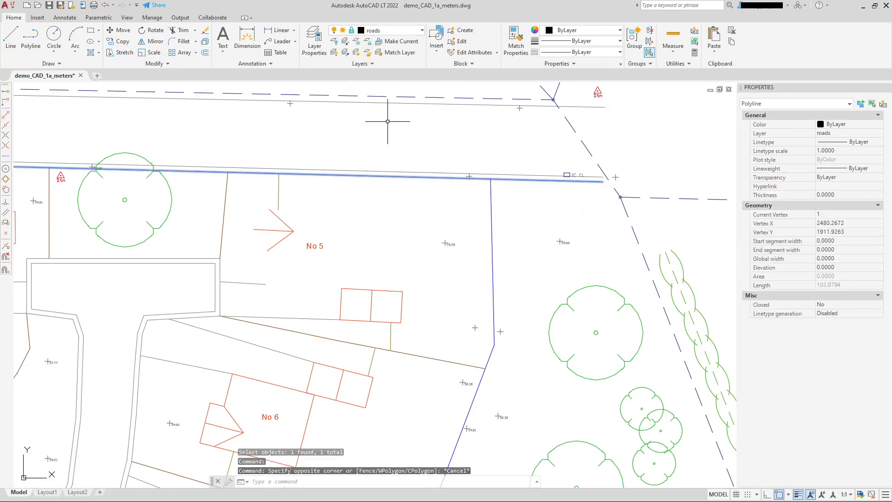
{"action": "scroll", "coordinate": [400, 158], "scroll_direction": "down", "scroll_amount": 3}
{"action": "key", "text": "Escape"}
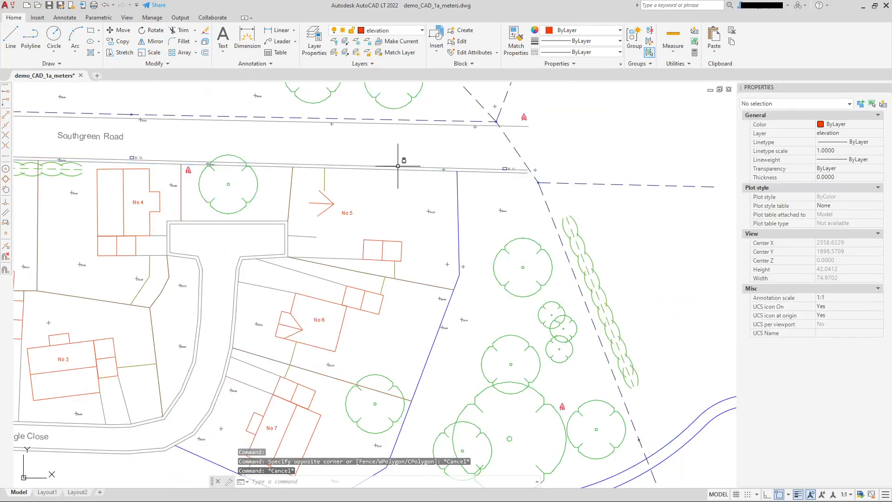
Try to copy the Southgreen Road edge lines on the locked roads layer, and cancel the copy.
{"action": "left_click", "coordinate": [397, 166]}
{"action": "right_click", "coordinate": [410, 141]}
{"action": "left_click", "coordinate": [430, 231]}
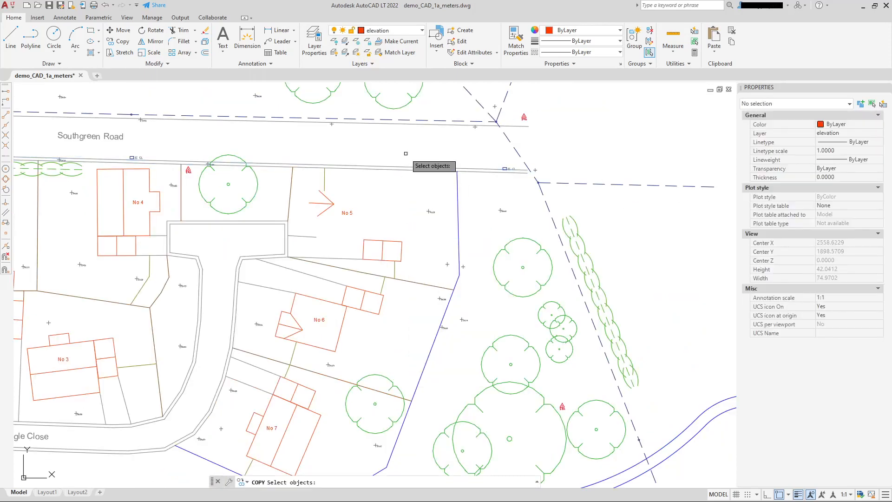
{"action": "left_click", "coordinate": [406, 153]}
{"action": "scroll", "coordinate": [449, 289], "scroll_direction": "down", "scroll_amount": 3}
{"action": "left_click", "coordinate": [437, 340]}
{"action": "key", "text": "Escape"}
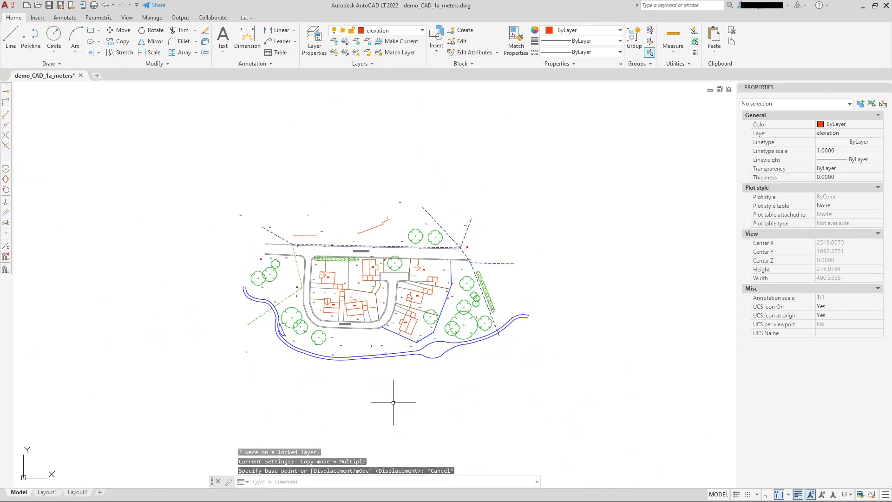
{"action": "scroll", "coordinate": [326, 440], "scroll_direction": "up", "scroll_amount": 4}
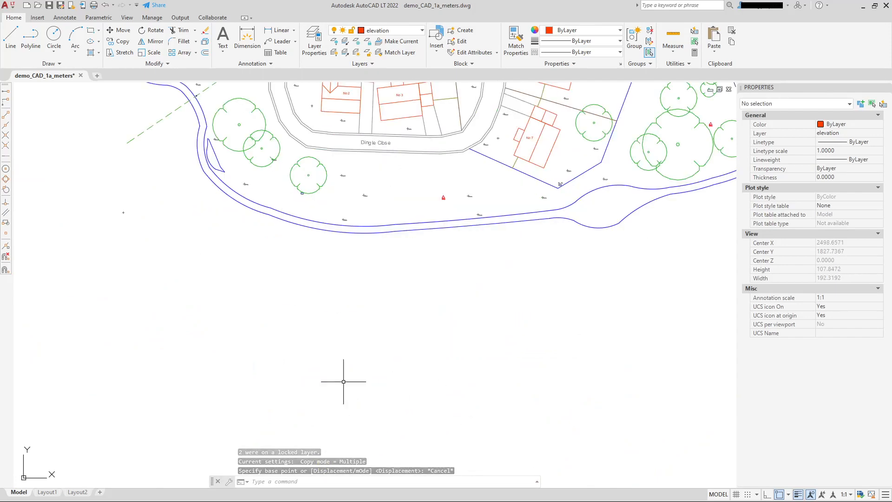
{"action": "middle_click_drag", "start_coordinate": [370, 270], "coordinate": [431, 430]}
{"action": "middle_click_drag", "start_coordinate": [409, 287], "coordinate": [406, 325]}
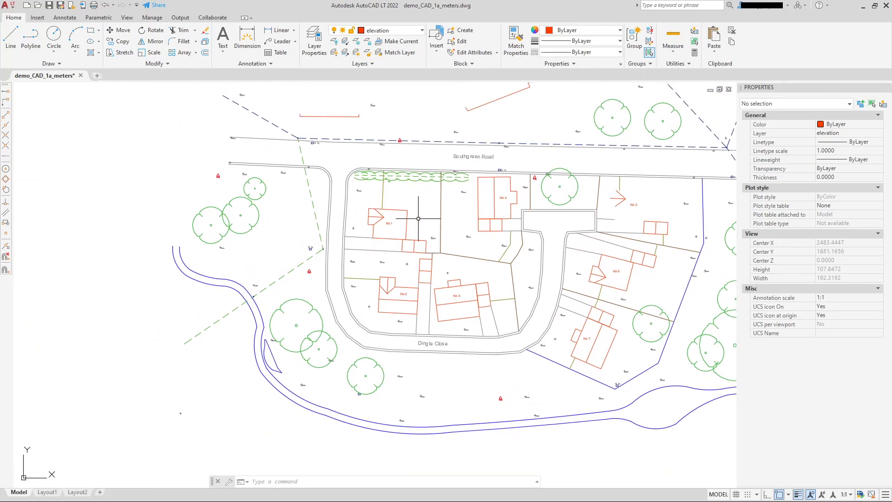
{"action": "middle_click_drag", "start_coordinate": [419, 217], "coordinate": [377, 236]}
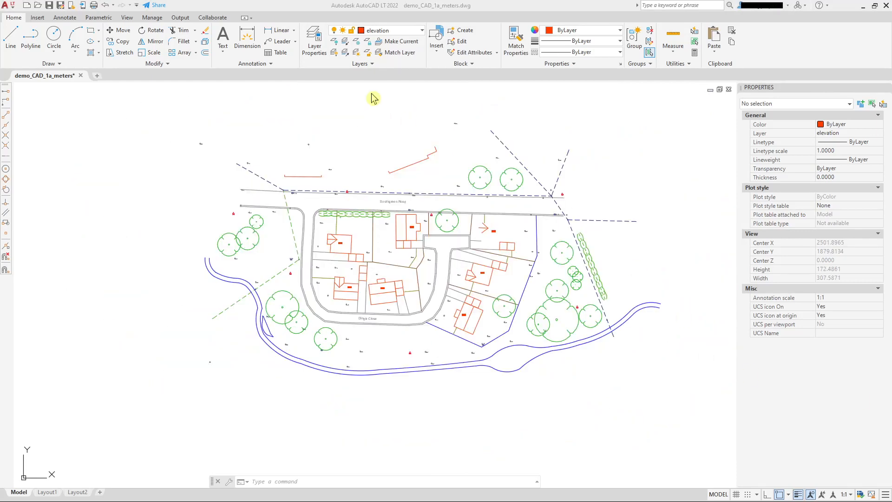
{"action": "left_click", "coordinate": [411, 76]}
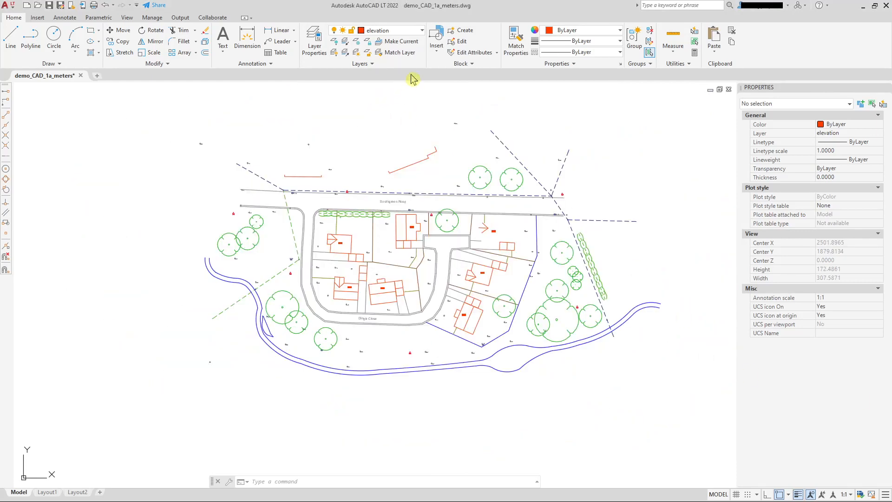
Unlock the roads layer and change the Buildings layer's color to index color 160.
{"action": "left_click", "coordinate": [424, 31]}
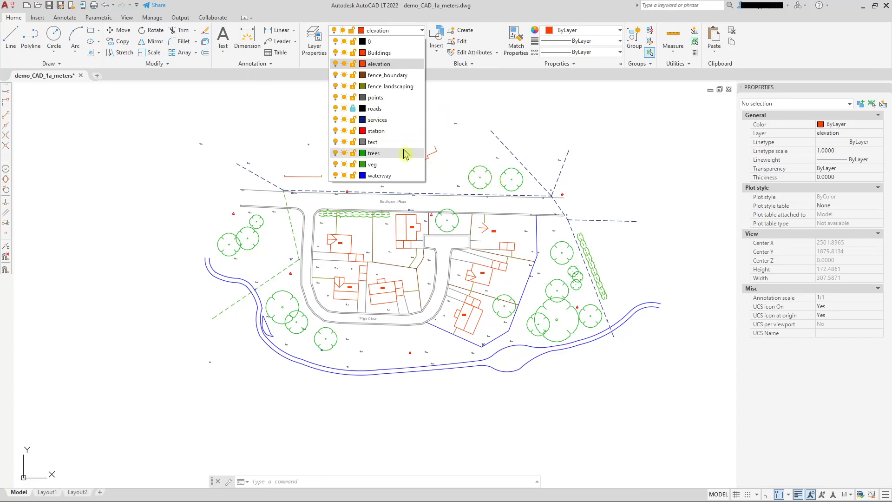
{"action": "left_click", "coordinate": [353, 109]}
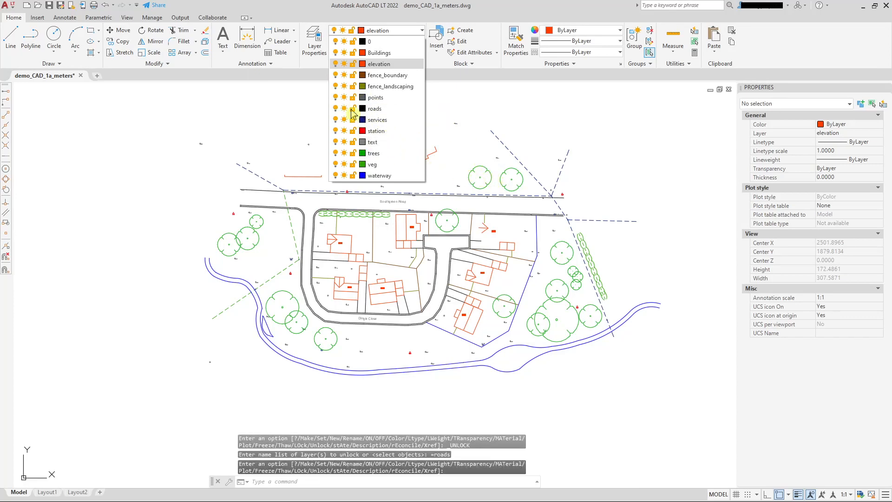
{"action": "left_click", "coordinate": [362, 53]}
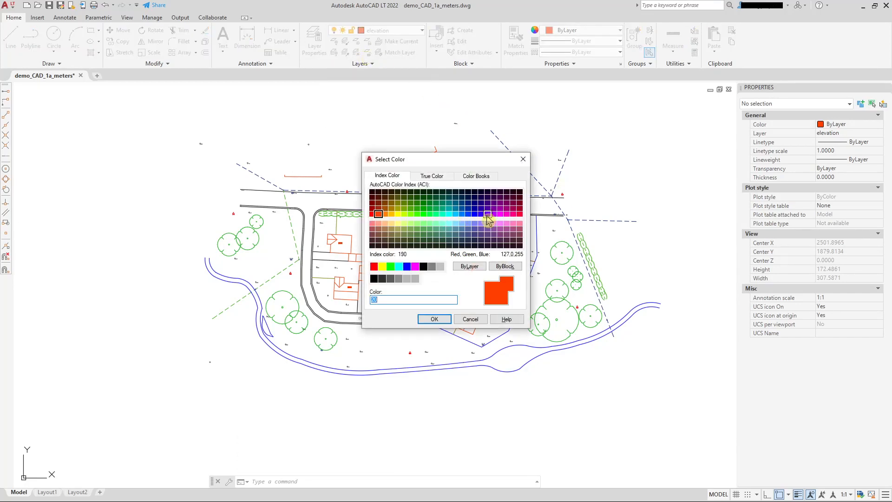
{"action": "left_click", "coordinate": [468, 215]}
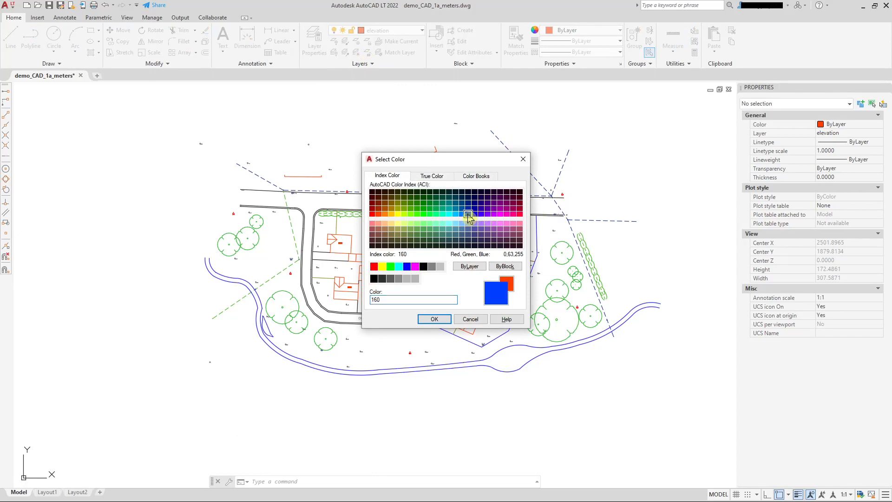
{"action": "left_click", "coordinate": [434, 319]}
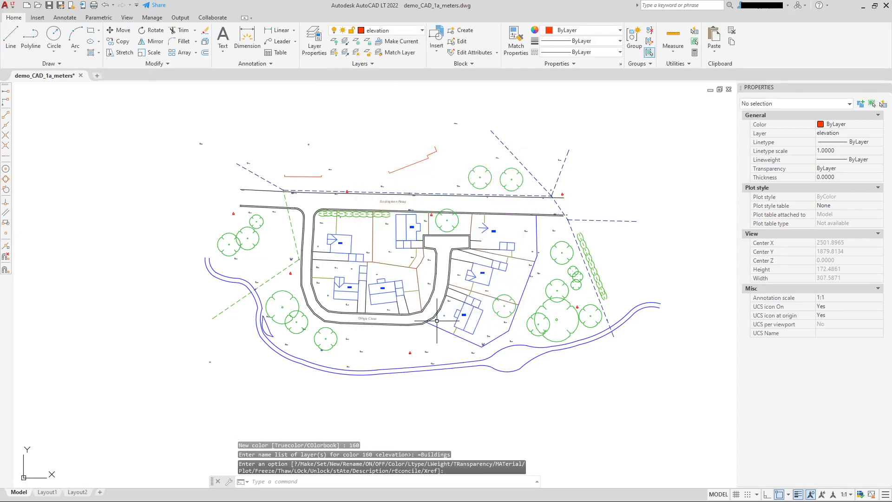
{"action": "scroll", "coordinate": [500, 270], "scroll_direction": "up", "scroll_amount": 2}
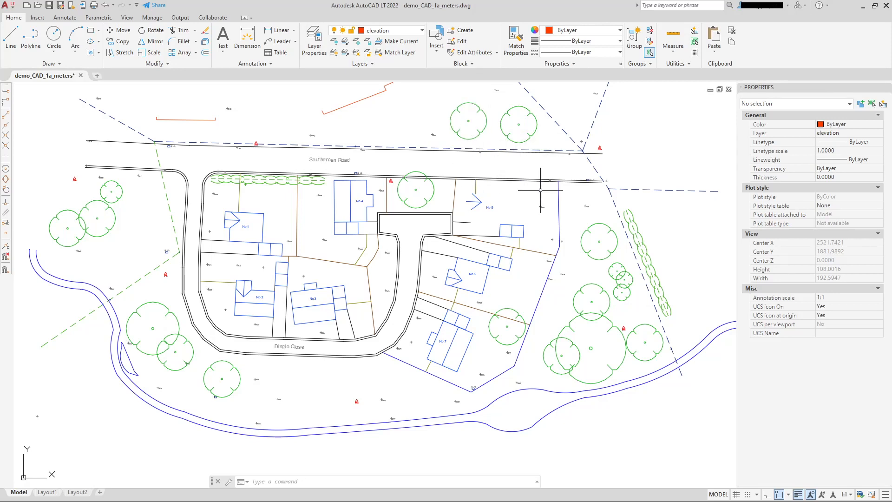
Change the trees layer's color to index color 81.
{"action": "left_click", "coordinate": [422, 30]}
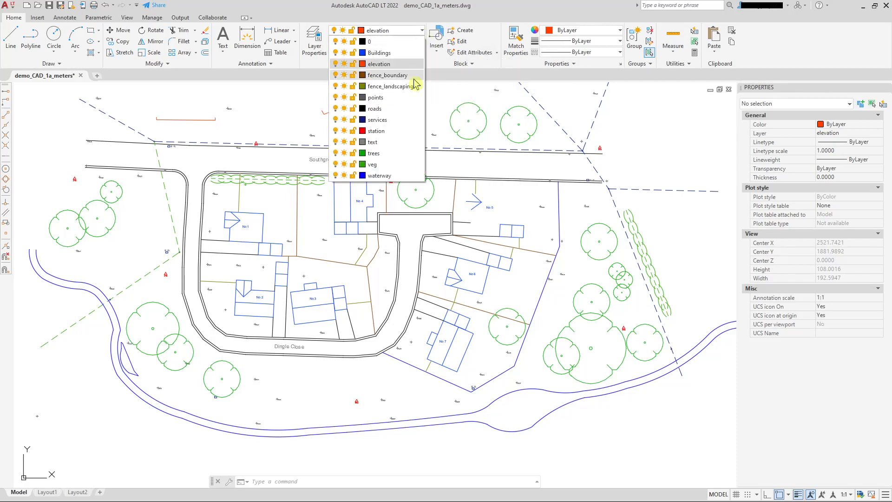
{"action": "left_click", "coordinate": [363, 153]}
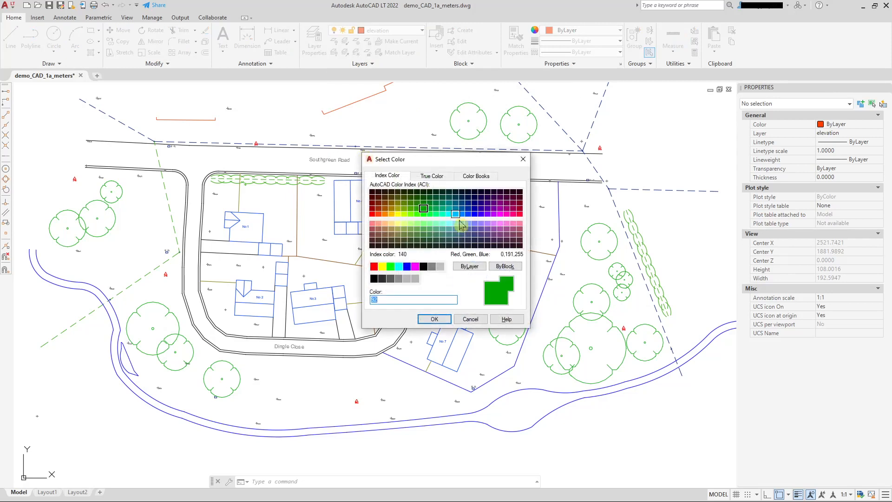
{"action": "left_click", "coordinate": [417, 224]}
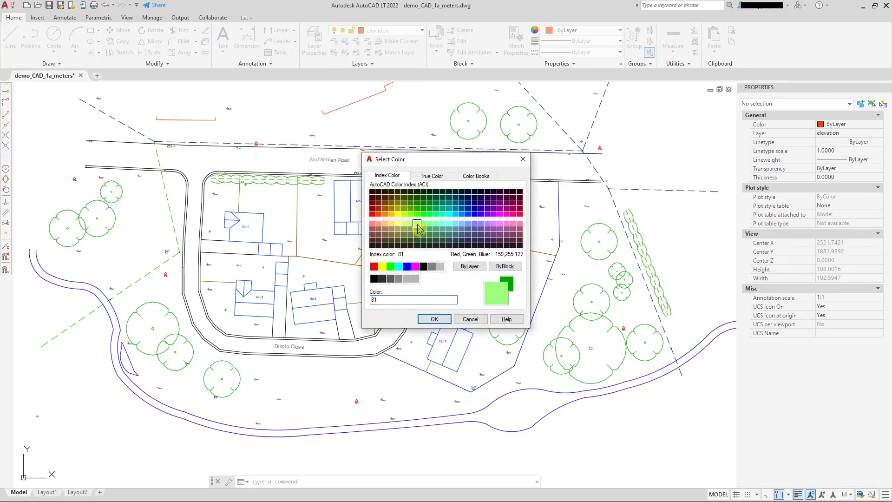
{"action": "left_click", "coordinate": [435, 318]}
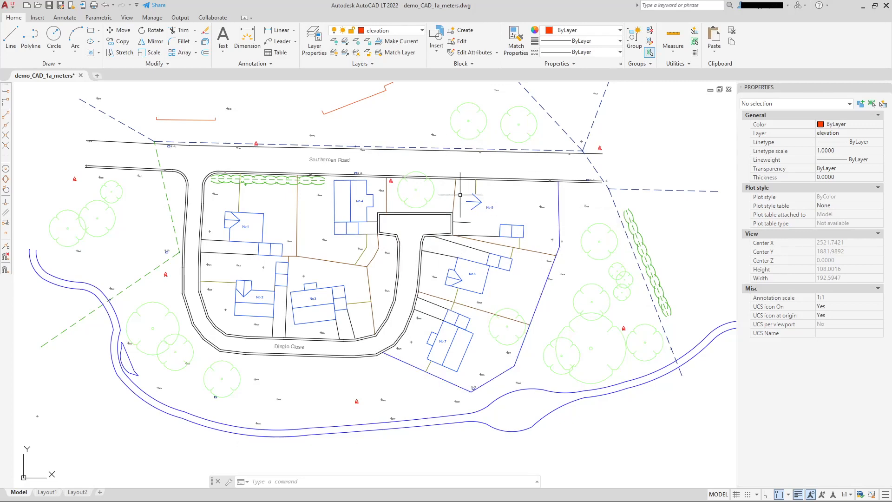
Check the layer and color properties of the three trees west of the housing plots, and review the tree symbols across the plan.
{"action": "middle_click_drag", "start_coordinate": [460, 194], "coordinate": [498, 233]}
{"action": "scroll", "coordinate": [129, 272], "scroll_direction": "up", "scroll_amount": 4}
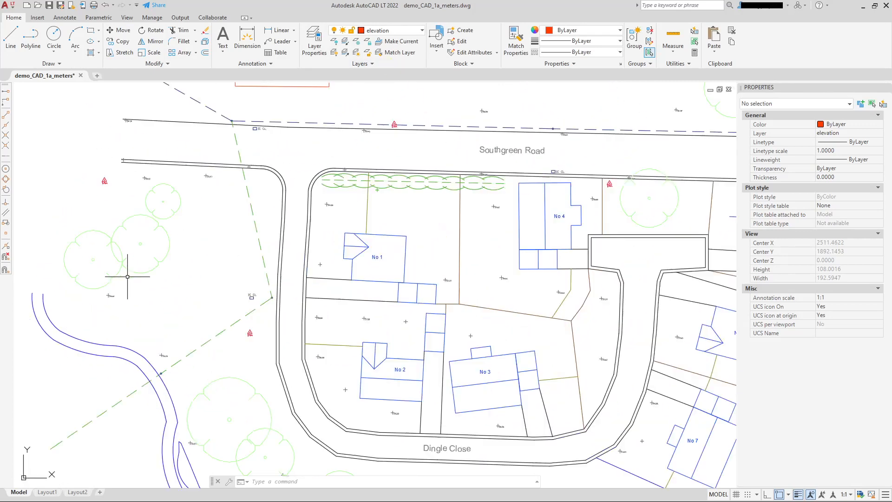
{"action": "left_click", "coordinate": [184, 156]}
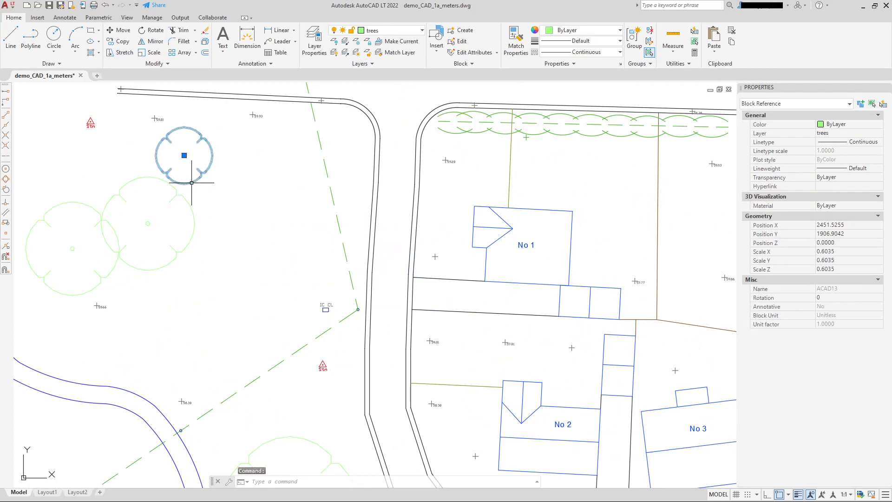
{"action": "left_click", "coordinate": [165, 214]}
{"action": "left_click", "coordinate": [84, 201]}
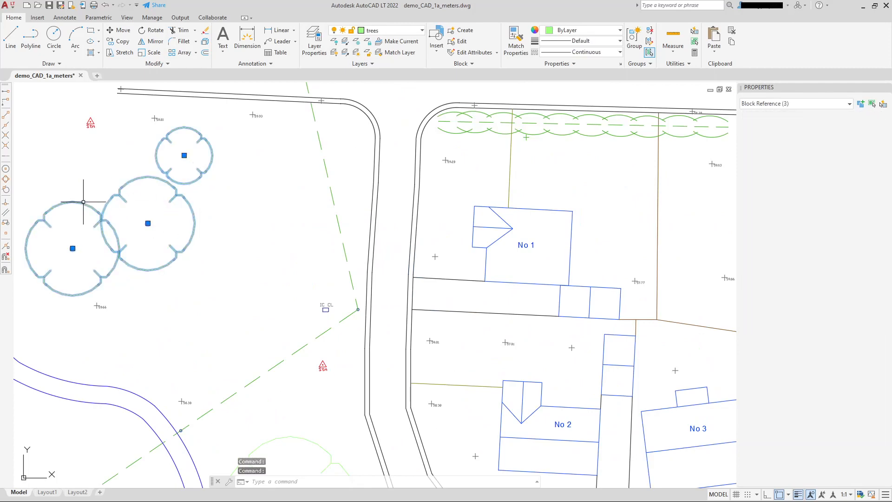
{"action": "key", "text": "Escape"}
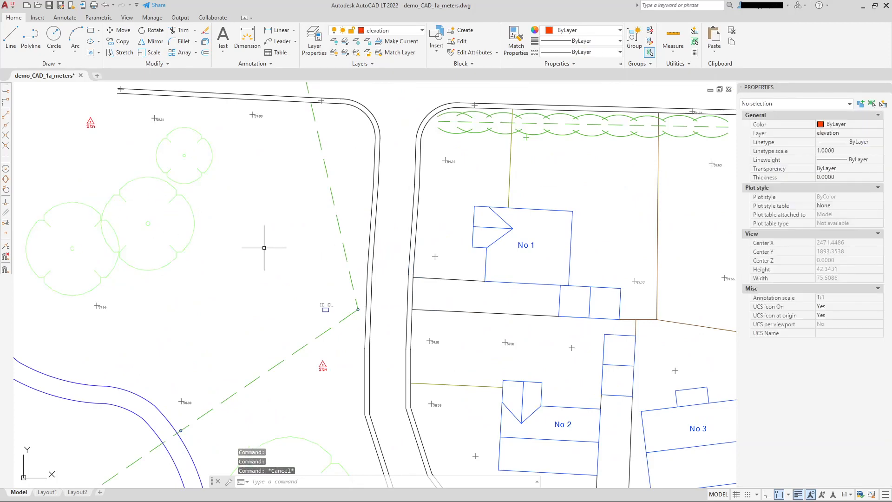
{"action": "scroll", "coordinate": [542, 321], "scroll_direction": "down", "scroll_amount": 2}
{"action": "middle_click_drag", "start_coordinate": [542, 321], "coordinate": [379, 197]}
{"action": "scroll", "coordinate": [479, 253], "scroll_direction": "down", "scroll_amount": 2}
{"action": "middle_click_drag", "start_coordinate": [479, 253], "coordinate": [400, 288]}
{"action": "middle_click_drag", "start_coordinate": [539, 219], "coordinate": [455, 257]}
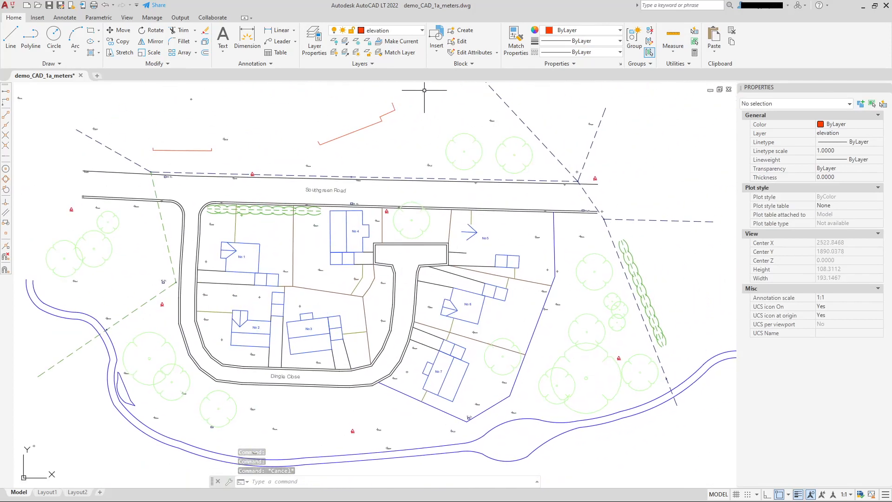
{"action": "scroll", "coordinate": [479, 150], "scroll_direction": "up", "scroll_amount": 4}
{"action": "scroll", "coordinate": [481, 152], "scroll_direction": "down", "scroll_amount": 4}
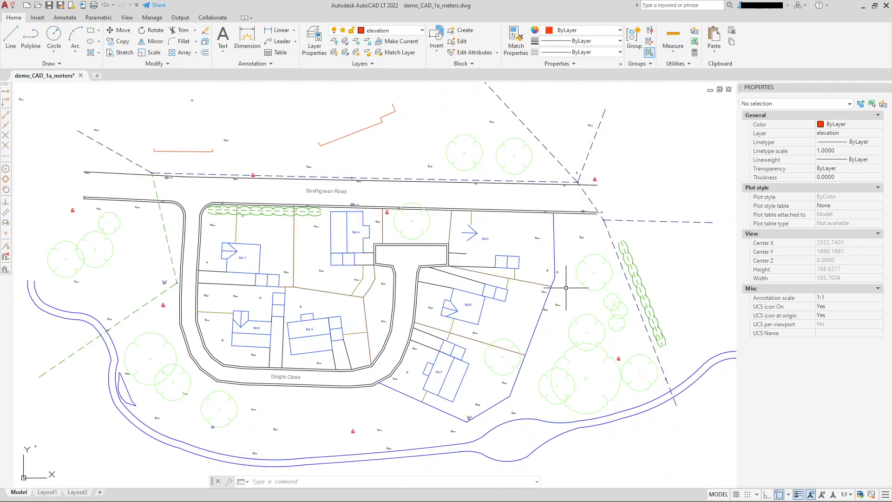
Override the color of the northern riverbank polyline on the waterway layer with Red.
{"action": "middle_click_drag", "start_coordinate": [428, 380], "coordinate": [467, 286]}
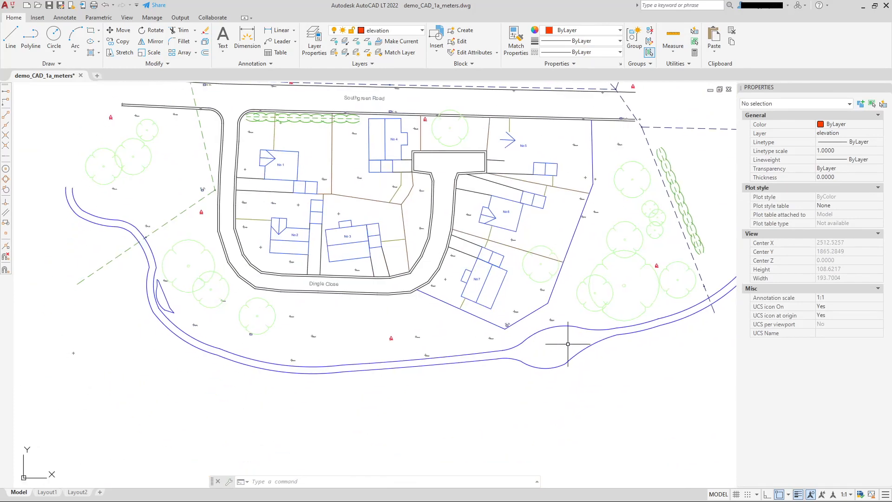
{"action": "middle_click_drag", "start_coordinate": [564, 312], "coordinate": [481, 288]}
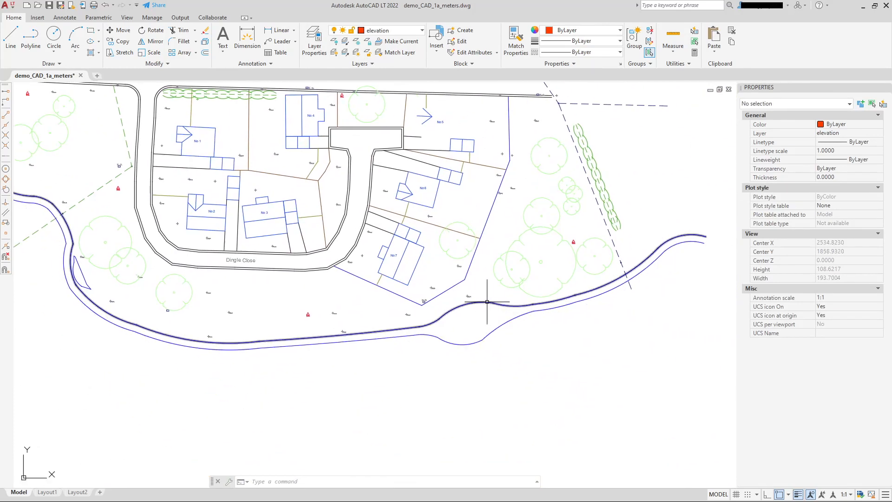
{"action": "left_click", "coordinate": [487, 302]}
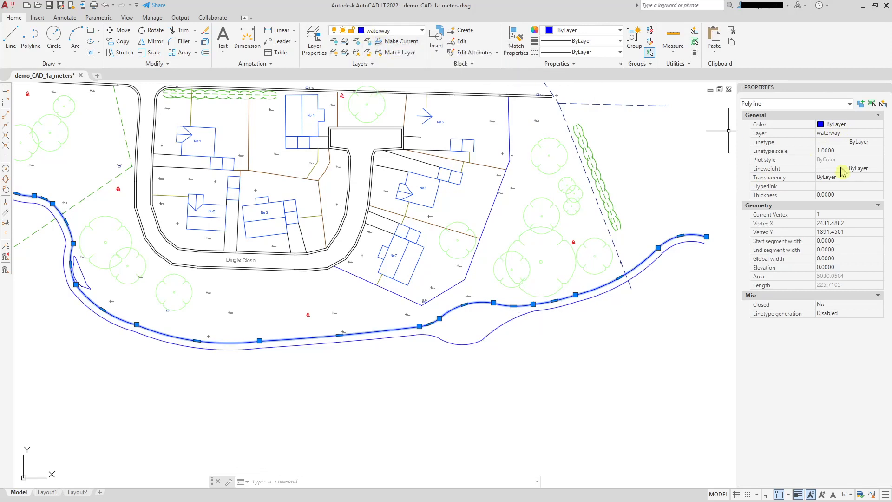
{"action": "left_click", "coordinate": [859, 125]}
{"action": "left_click", "coordinate": [859, 125]}
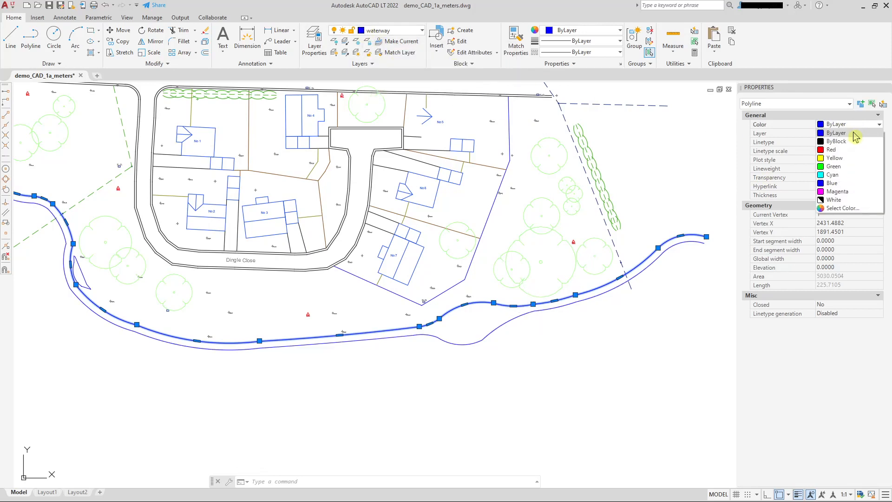
{"action": "left_click", "coordinate": [834, 150]}
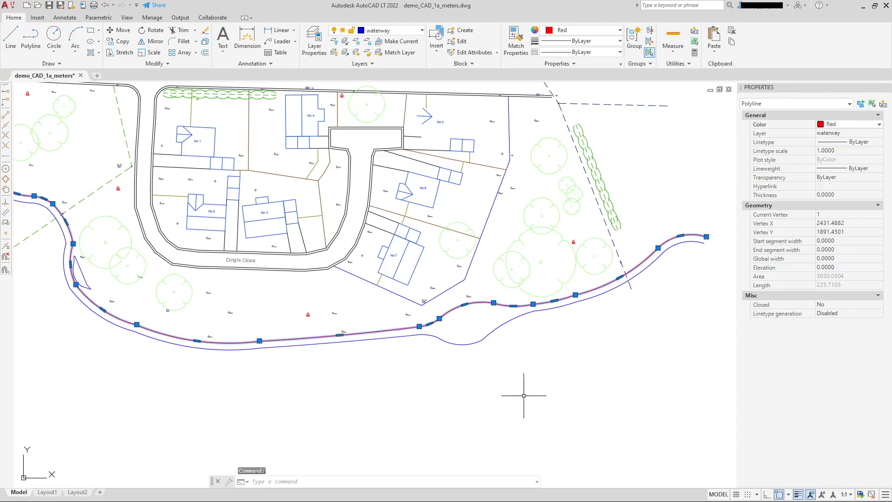
{"action": "key", "text": "Escape"}
Compare the color and layer properties of the southern and northern riverbank polylines.
{"action": "left_click", "coordinate": [496, 328]}
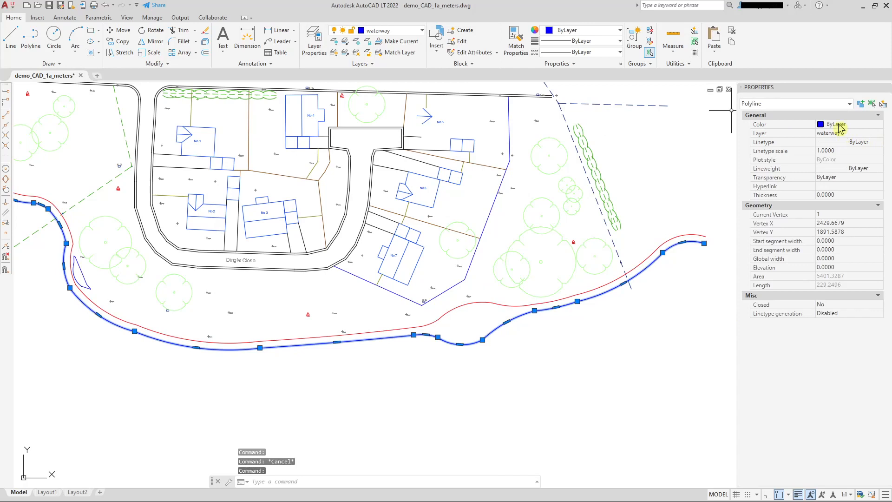
{"action": "key", "text": "Escape"}
{"action": "left_click", "coordinate": [485, 301]}
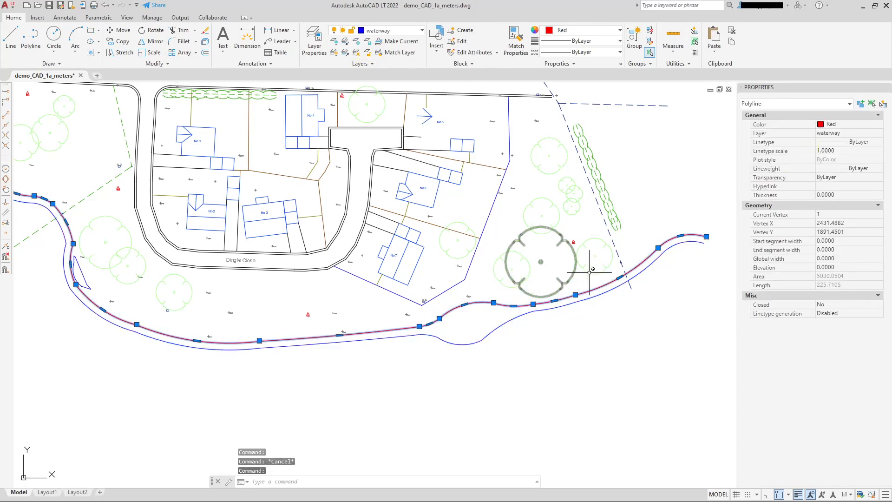
{"action": "scroll", "coordinate": [623, 303], "scroll_direction": "down", "scroll_amount": 1}
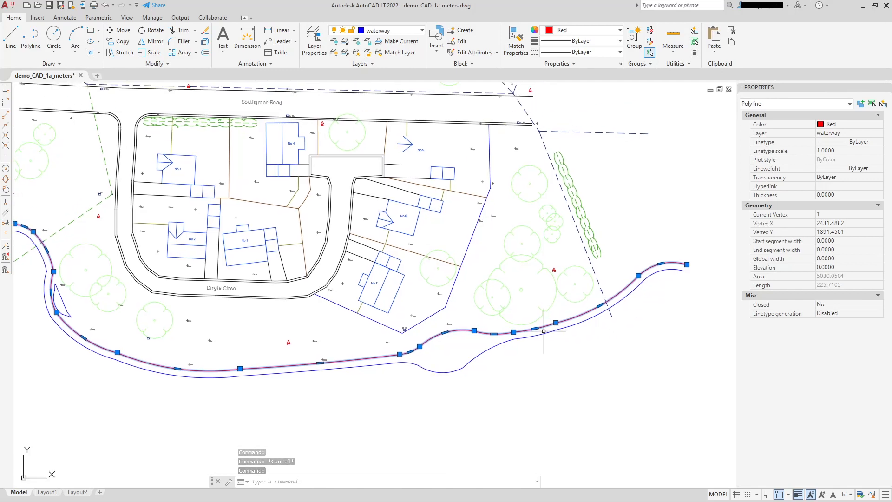
{"action": "scroll", "coordinate": [355, 348], "scroll_direction": "down", "scroll_amount": 1}
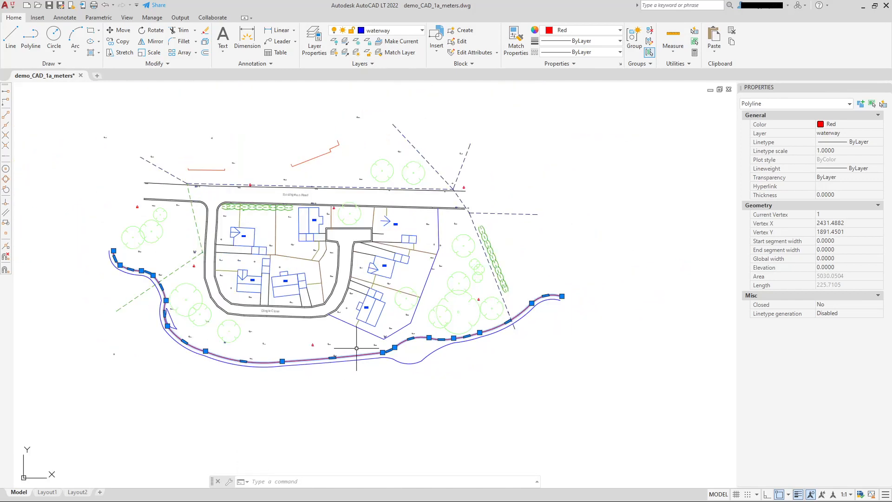
{"action": "scroll", "coordinate": [374, 386], "scroll_direction": "up", "scroll_amount": 1}
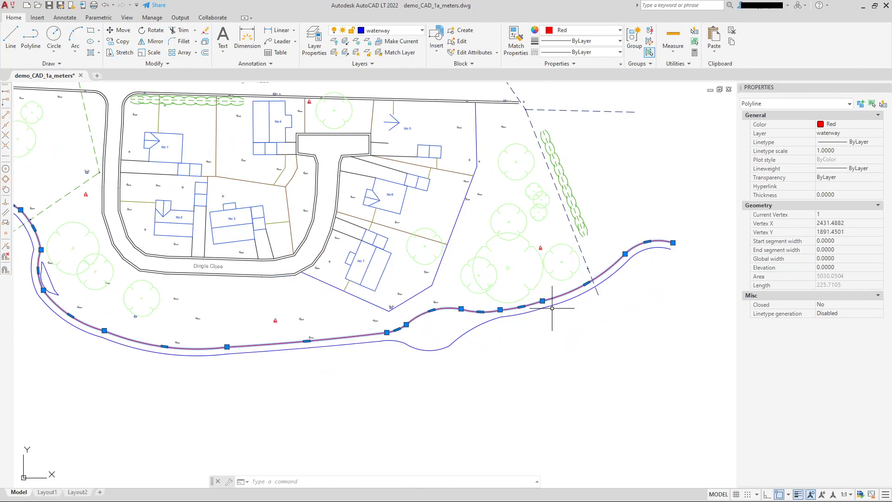
{"action": "scroll", "coordinate": [549, 286], "scroll_direction": "down", "scroll_amount": 2}
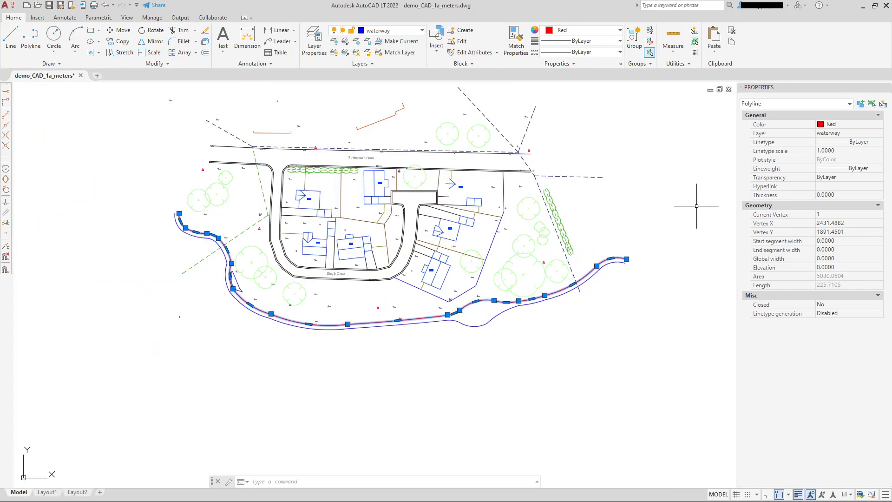
{"action": "scroll", "coordinate": [500, 330], "scroll_direction": "up", "scroll_amount": 2}
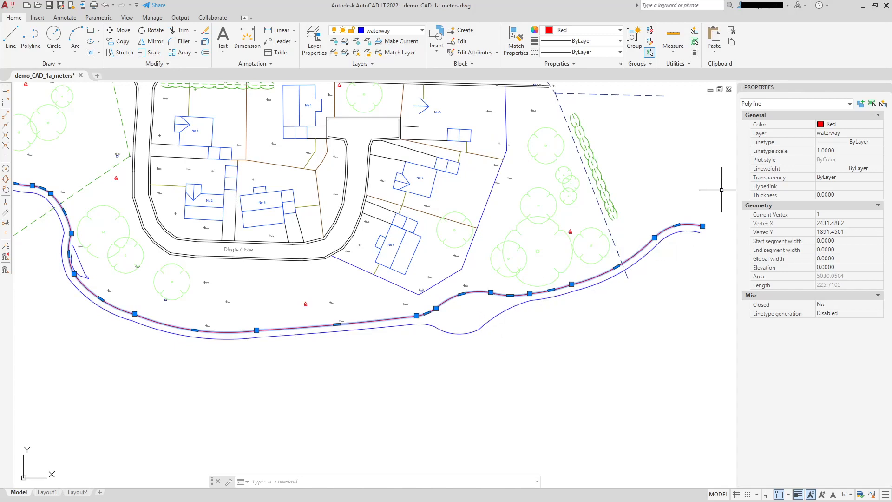
{"action": "left_click", "coordinate": [844, 128]}
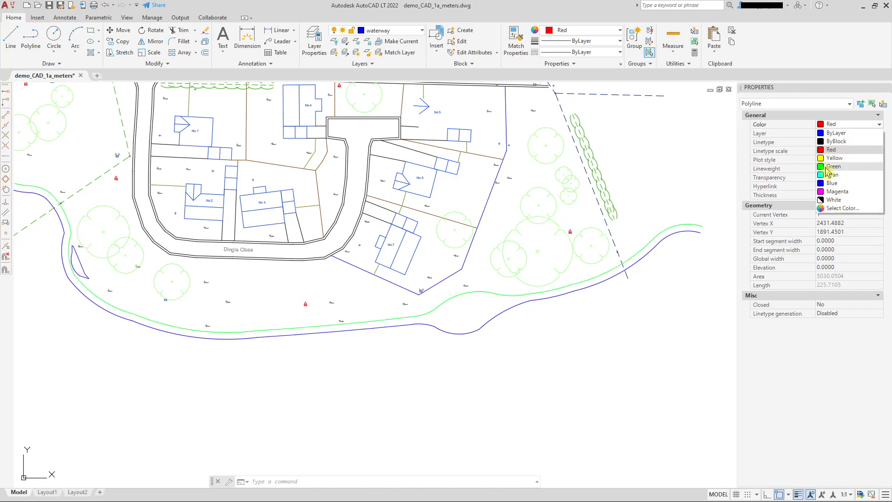
{"action": "left_click", "coordinate": [838, 209]}
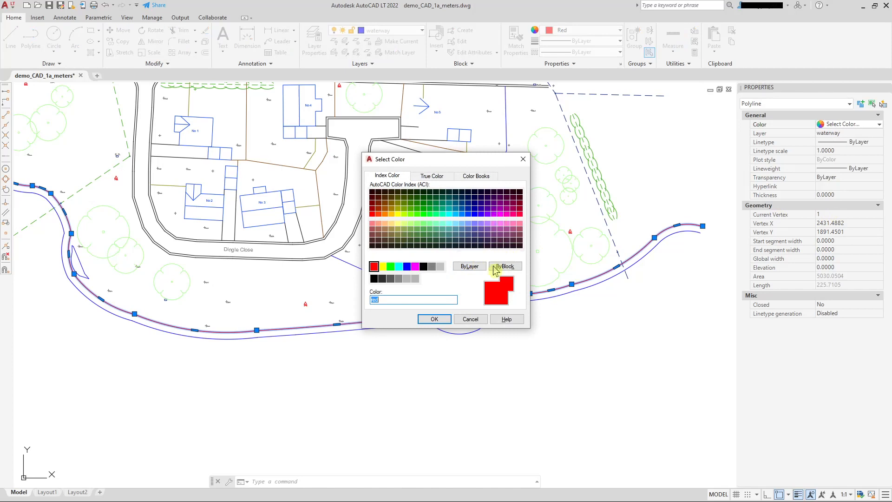
{"action": "left_click", "coordinate": [461, 320]}
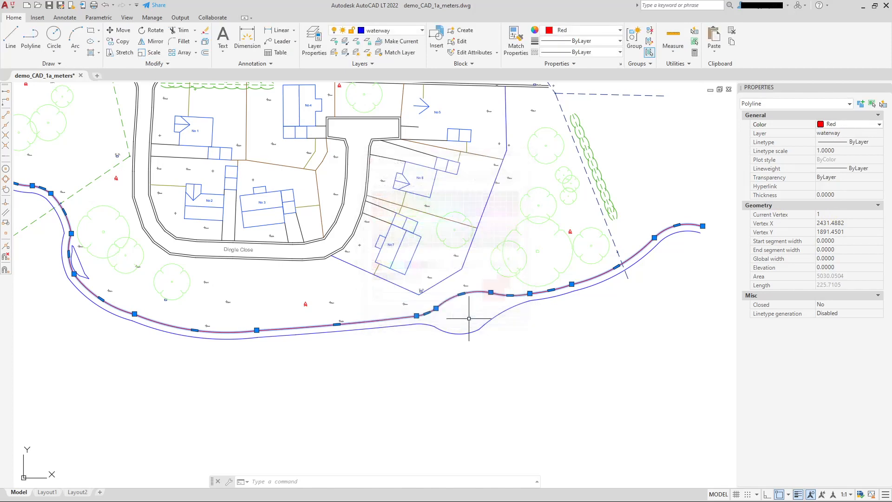
Set the northern riverbank polyline's color back to ByLayer.
{"action": "left_click", "coordinate": [862, 125]}
{"action": "left_click", "coordinate": [846, 137]}
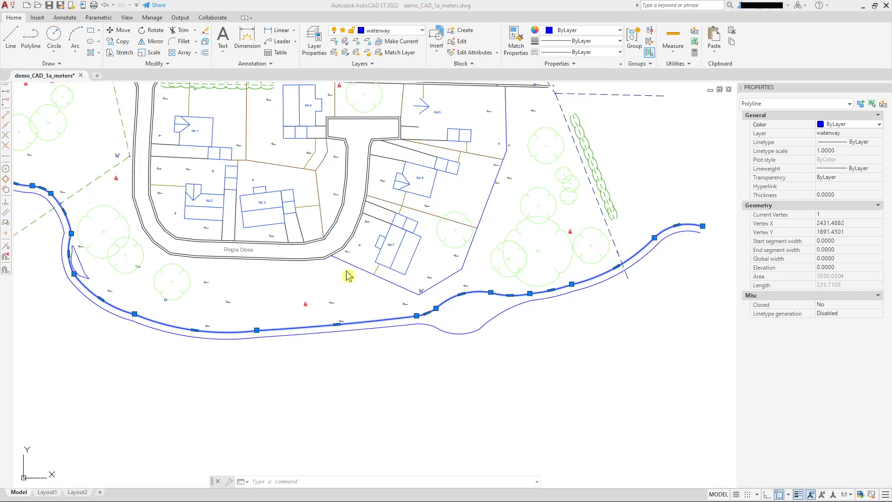
Open the recent drawing demo_CAD_1a_meters_TS.dwg.
{"action": "left_click", "coordinate": [10, 9]}
{"action": "left_click", "coordinate": [10, 9]}
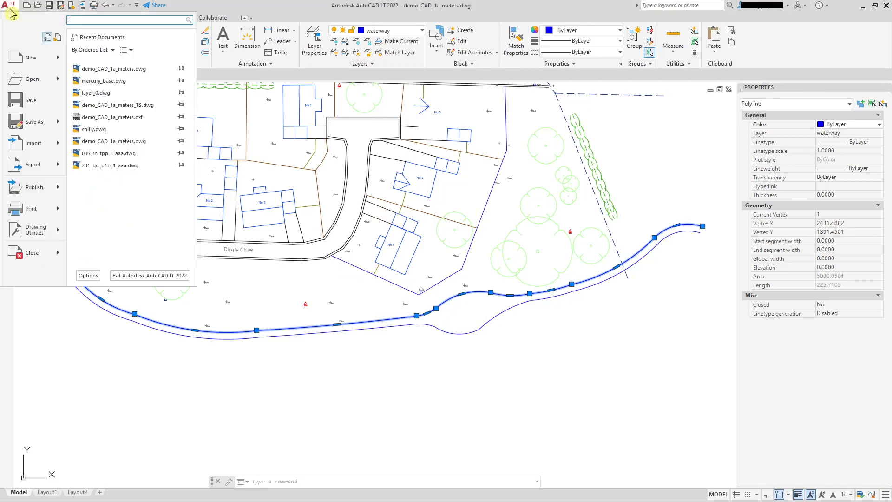
{"action": "left_click", "coordinate": [147, 106]}
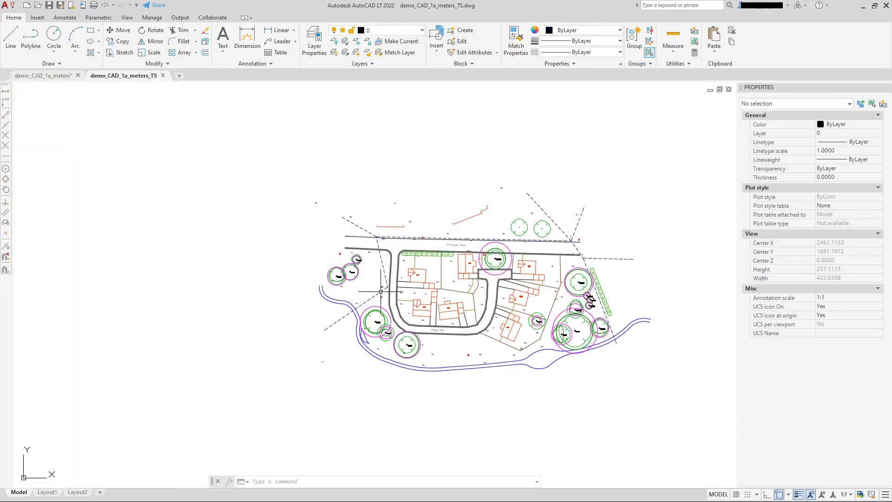
Examine the tree survey drawing's layer list and the properties of the inner canopy circle around tree T16-B2.
{"action": "mouse_move", "coordinate": [330, 255]}
{"action": "middle_mouse_down"}
{"action": "mouse_move", "coordinate": [299, 243]}
{"action": "mouse_move", "coordinate": [334, 224]}
{"action": "middle_mouse_up"}
{"action": "scroll", "coordinate": [385, 253], "scroll_direction": "up", "scroll_amount": 4}
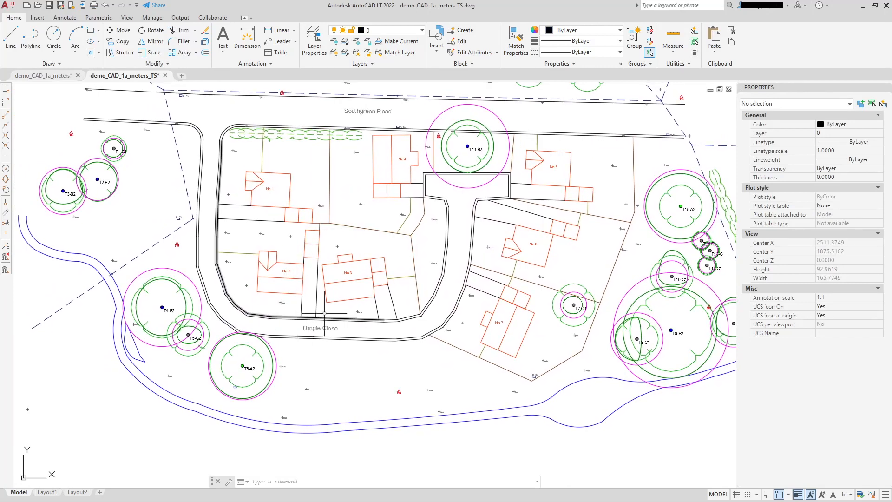
{"action": "middle_click_drag", "start_coordinate": [332, 270], "coordinate": [254, 302]}
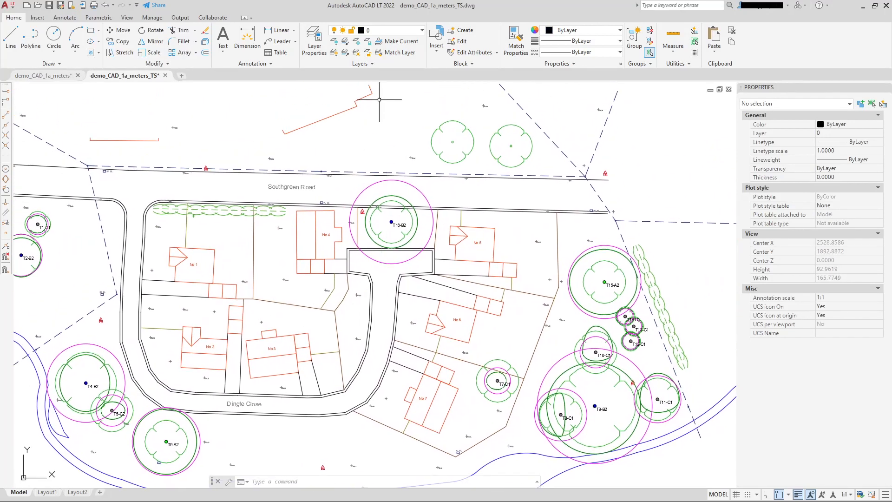
{"action": "left_click", "coordinate": [423, 31]}
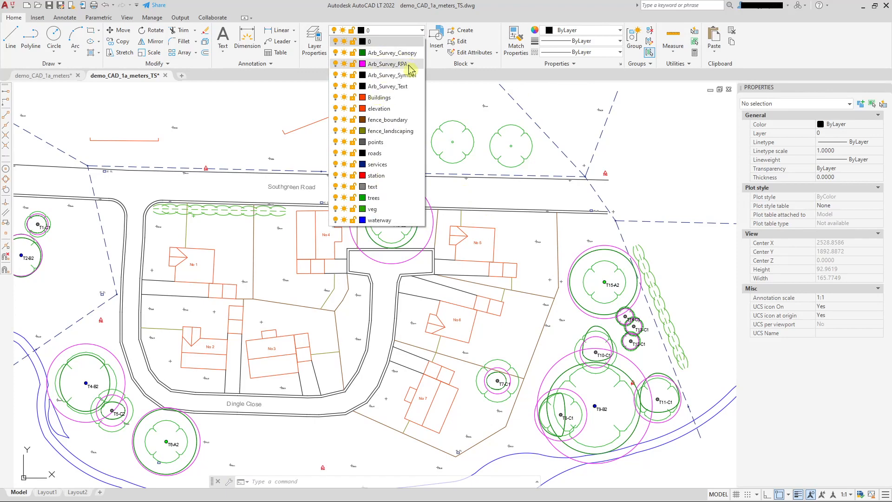
{"action": "key", "text": "Escape"}
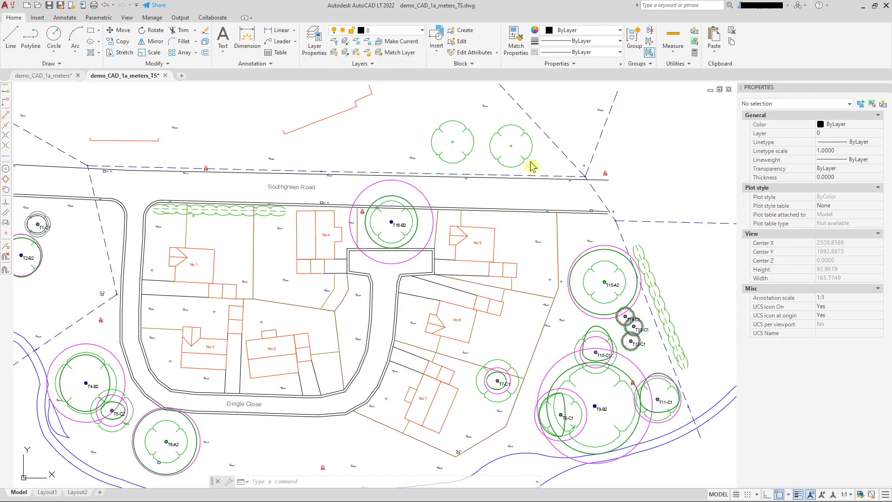
{"action": "scroll", "coordinate": [398, 195], "scroll_direction": "up", "scroll_amount": 4}
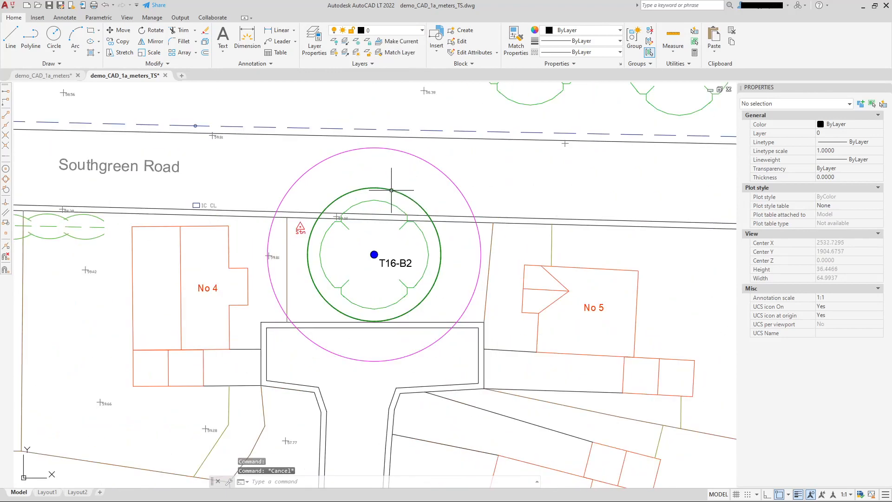
{"action": "left_click", "coordinate": [392, 190]}
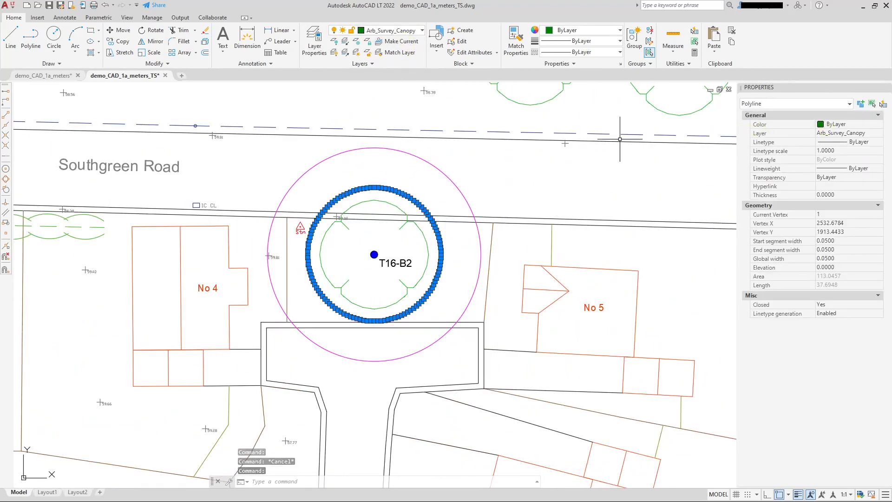
{"action": "scroll", "coordinate": [473, 167], "scroll_direction": "down", "scroll_amount": 4}
{"action": "key", "text": "Escape"}
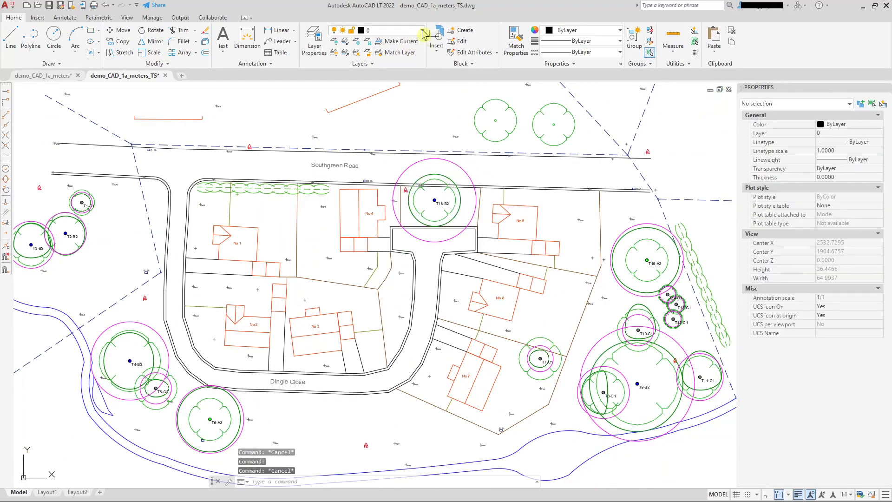
Set the color of the Arb_Survey_Canopy layer to index color 120 and check it in the layer list.
{"action": "left_click", "coordinate": [422, 30]}
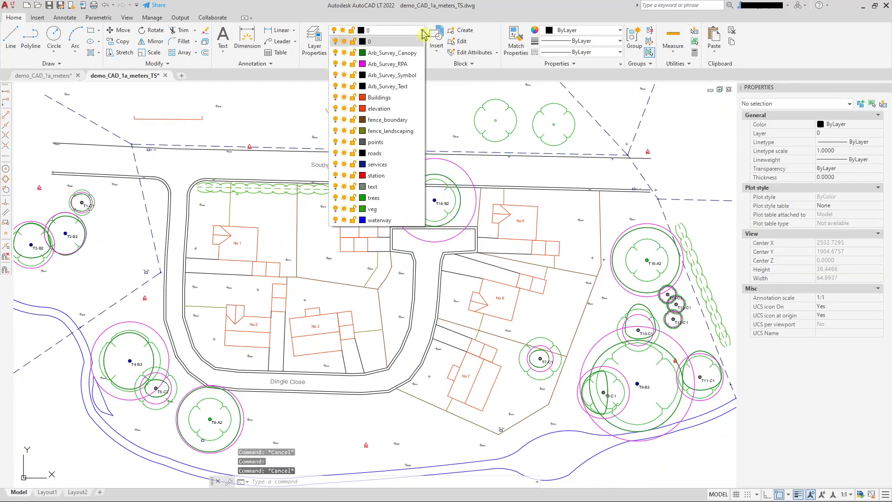
{"action": "left_click", "coordinate": [362, 54]}
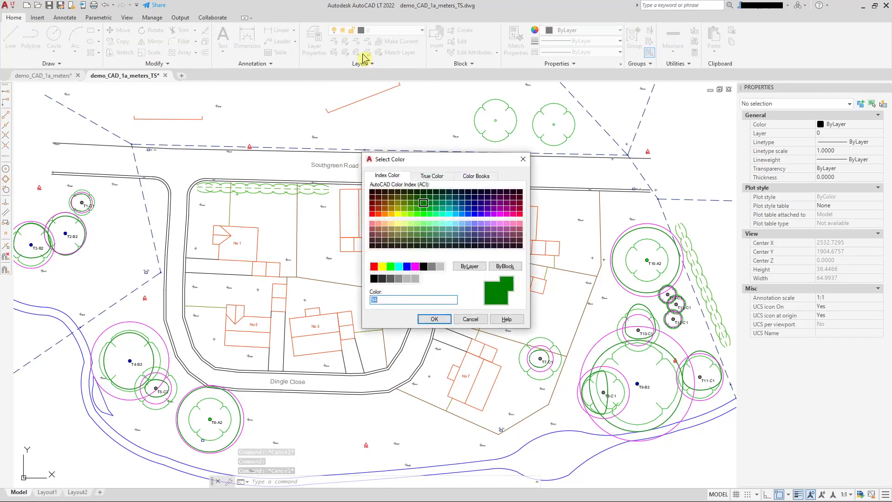
{"action": "left_click", "coordinate": [442, 214]}
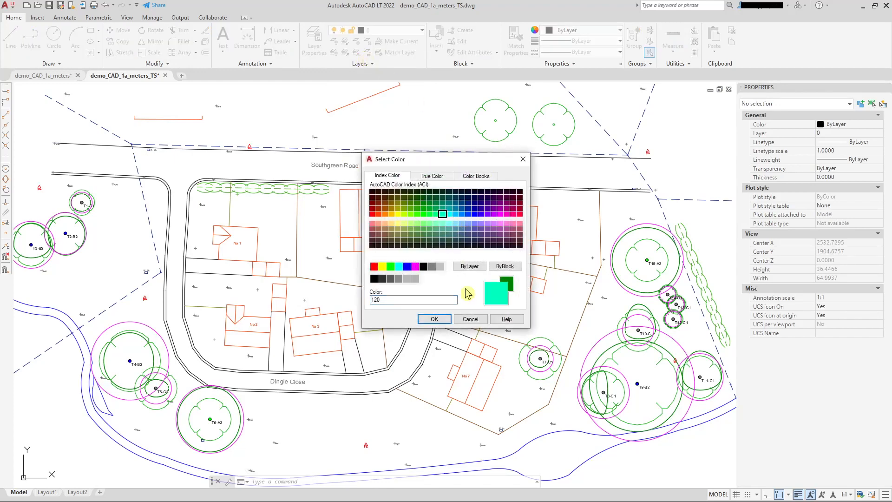
{"action": "left_click", "coordinate": [435, 319]}
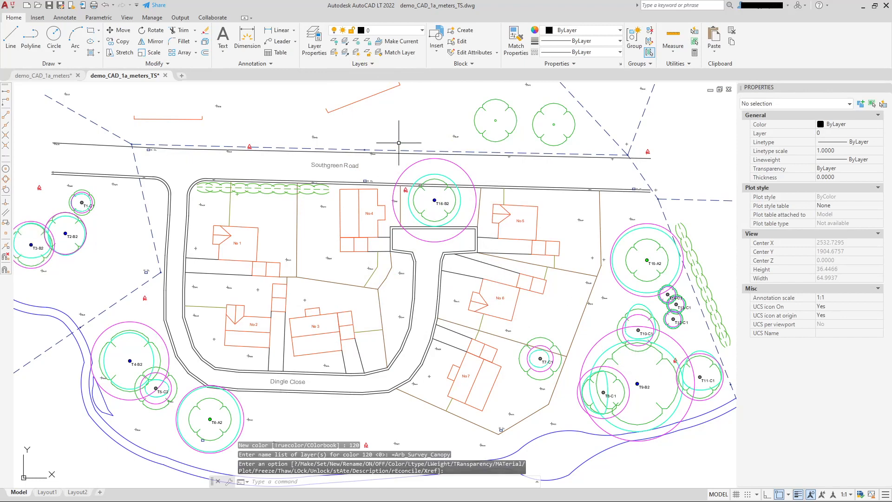
{"action": "left_click", "coordinate": [422, 30]}
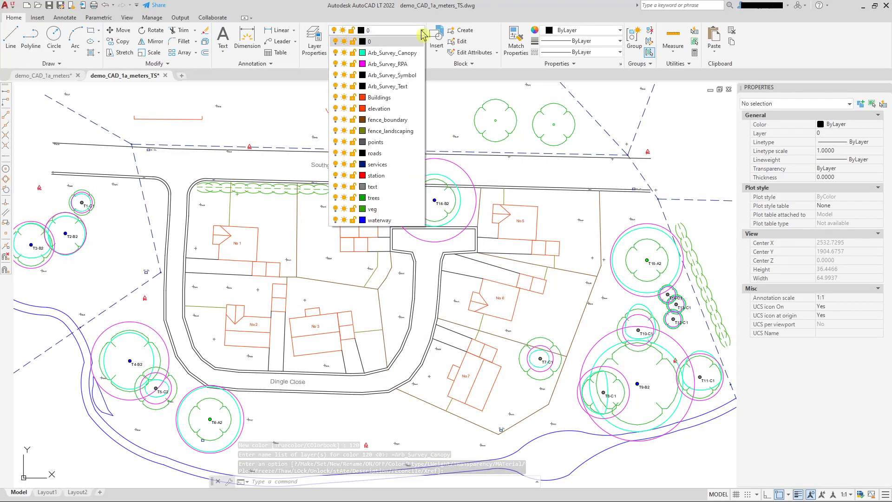
{"action": "left_click", "coordinate": [409, 27]}
Identify the layer of the tree block at T16-B2 and freeze that trees layer.
{"action": "scroll", "coordinate": [453, 200], "scroll_direction": "up", "scroll_amount": 2}
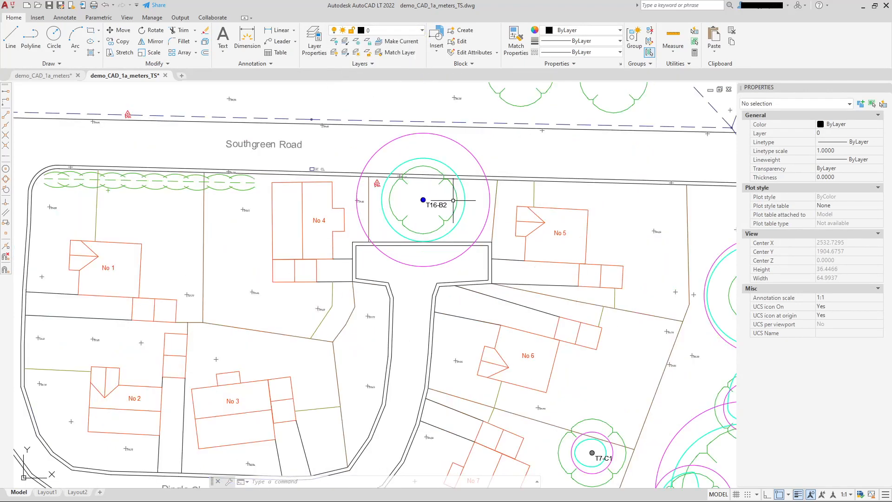
{"action": "left_click", "coordinate": [453, 189]}
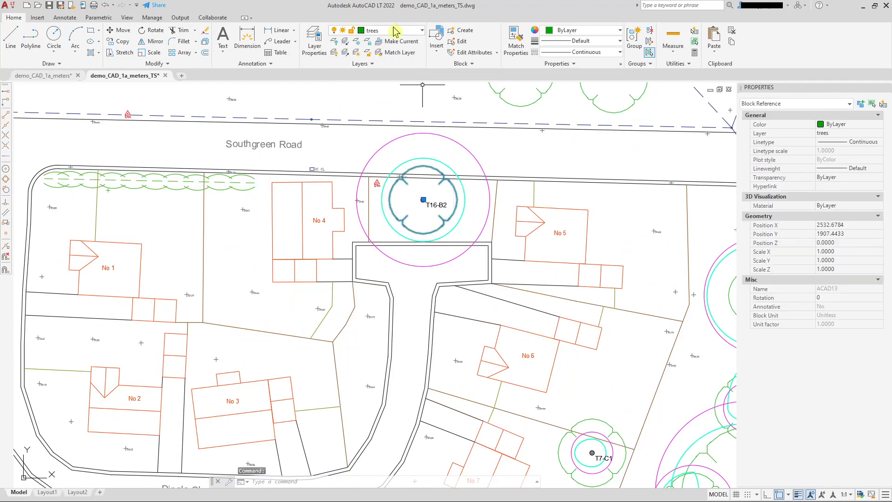
{"action": "scroll", "coordinate": [418, 85], "scroll_direction": "down", "scroll_amount": 2}
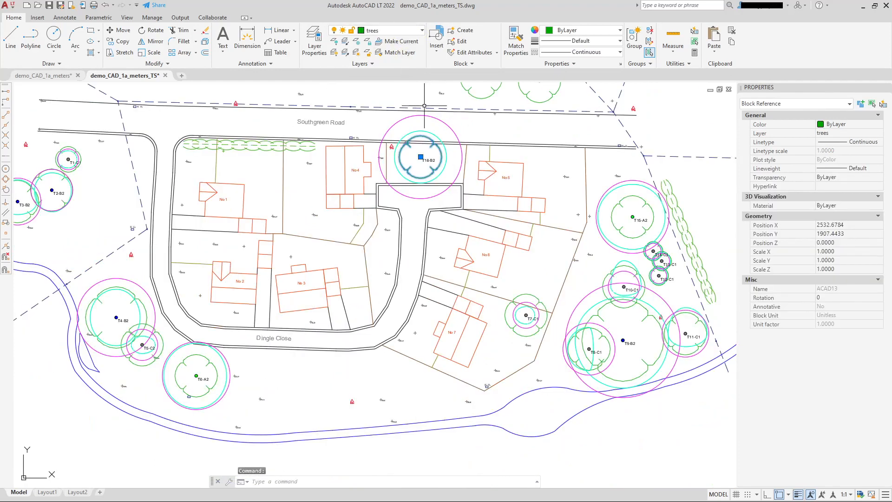
{"action": "left_click", "coordinate": [422, 30]}
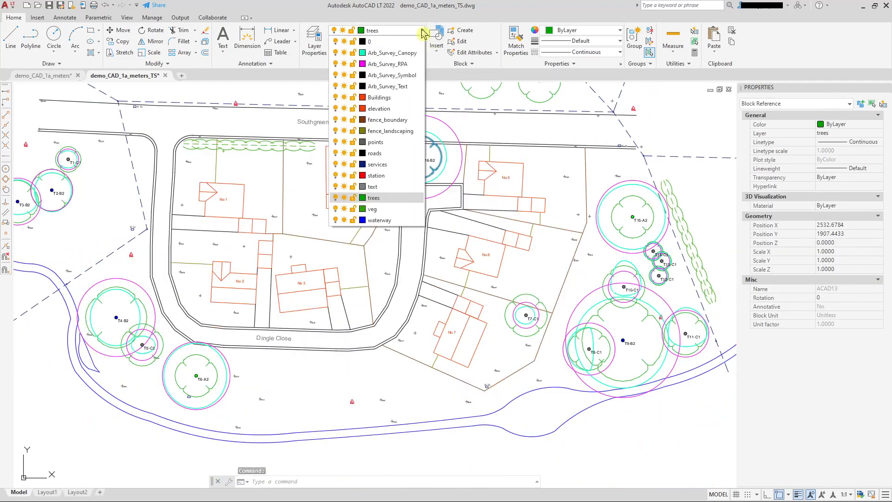
{"action": "left_click", "coordinate": [344, 198]}
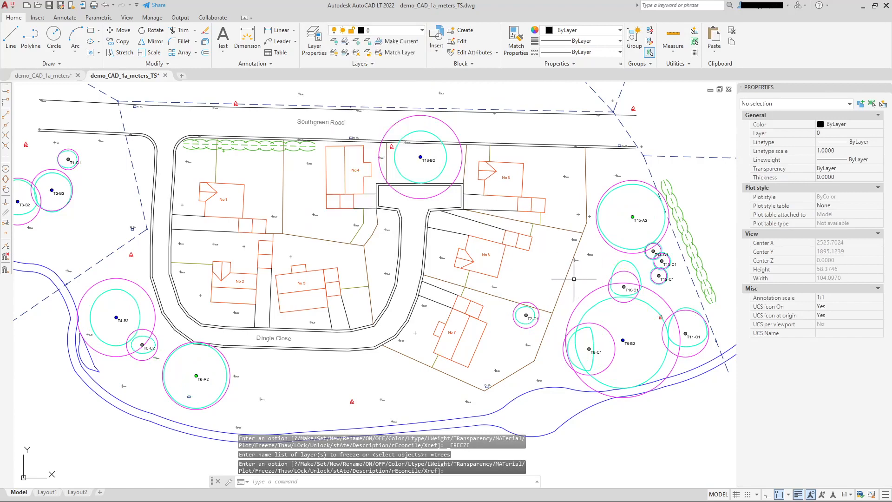
{"action": "key", "text": "Escape"}
Examine the layers and properties of tree T3-B2's outer circle, canopy outline and text label.
{"action": "middle_click_drag", "start_coordinate": [334, 262], "coordinate": [459, 272]}
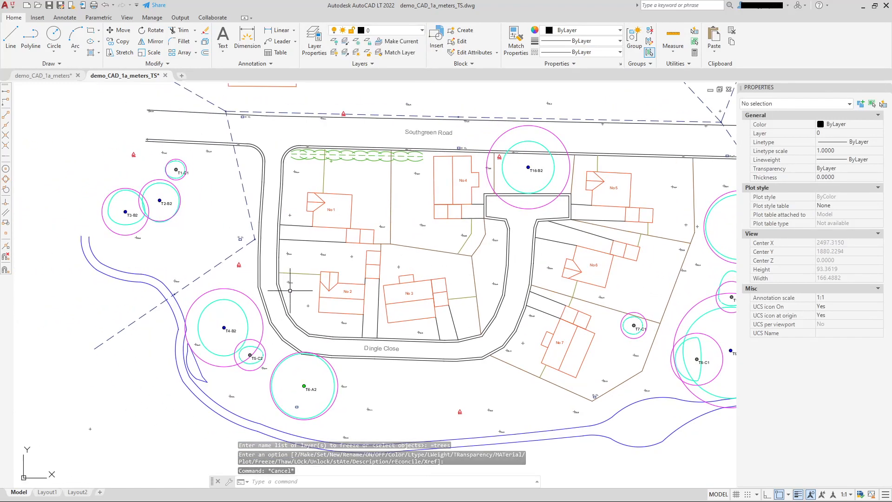
{"action": "scroll", "coordinate": [153, 200], "scroll_direction": "up", "scroll_amount": 5}
{"action": "middle_click_drag", "start_coordinate": [209, 209], "coordinate": [254, 247]}
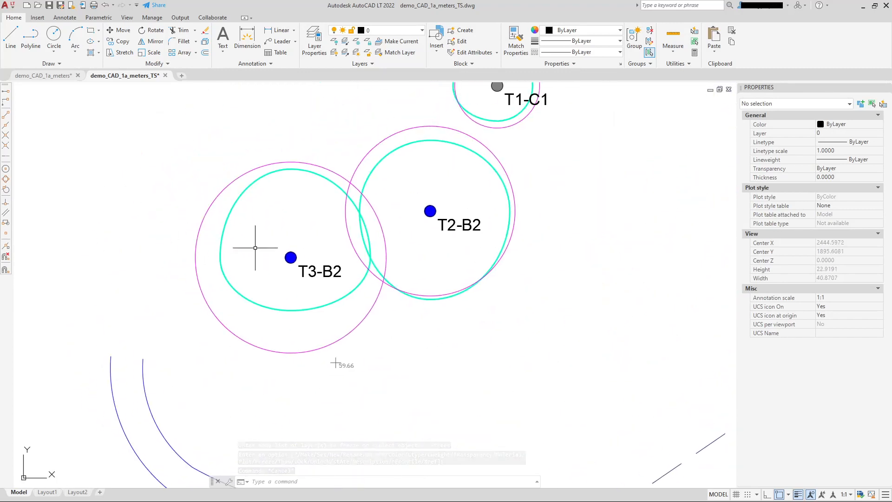
{"action": "left_click", "coordinate": [252, 171]}
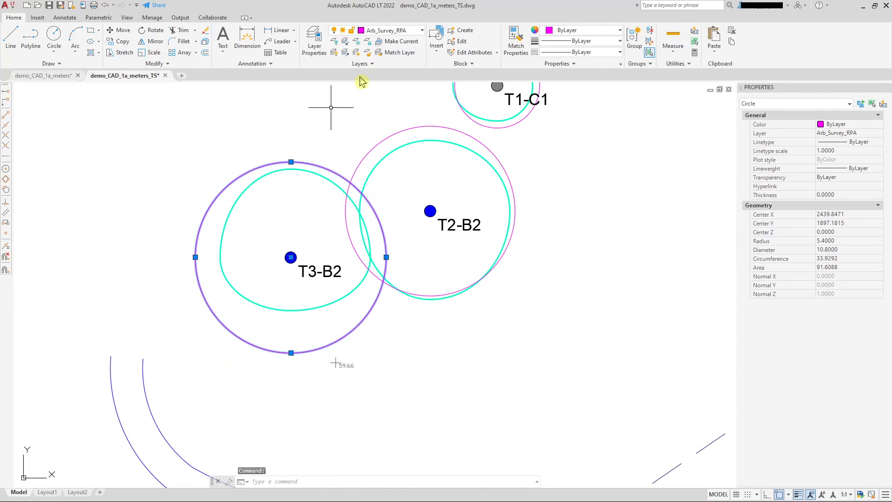
{"action": "key", "text": "Escape"}
{"action": "key", "text": "Escape"}
{"action": "left_click", "coordinate": [258, 179]}
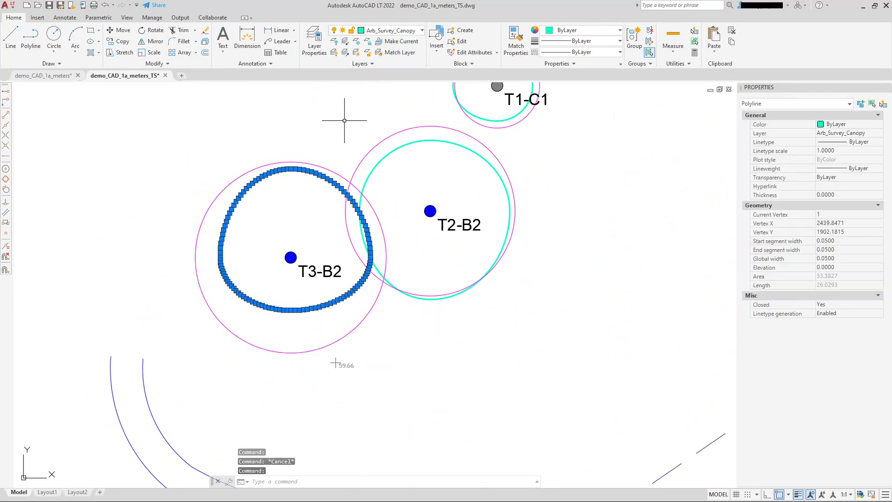
{"action": "key", "text": "Escape"}
{"action": "left_click", "coordinate": [325, 272]}
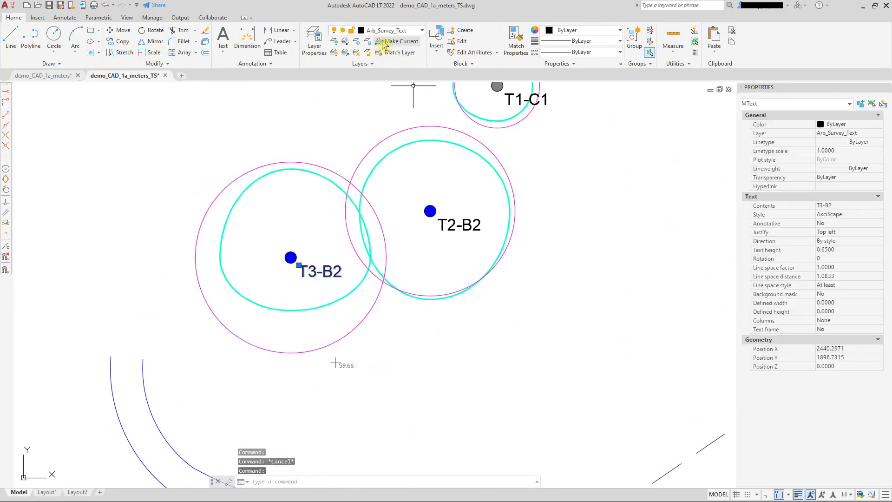
{"action": "key", "text": "Escape"}
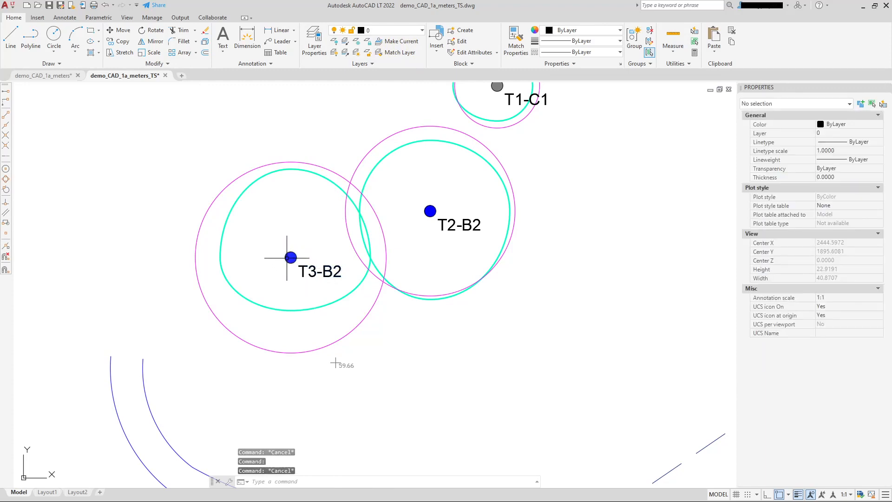
Examine the color and layer properties of the filled polyline and outline circle forming tree T3-B2's center symbol.
{"action": "scroll", "coordinate": [292, 258], "scroll_direction": "up", "scroll_amount": 5}
{"action": "left_click", "coordinate": [279, 251]}
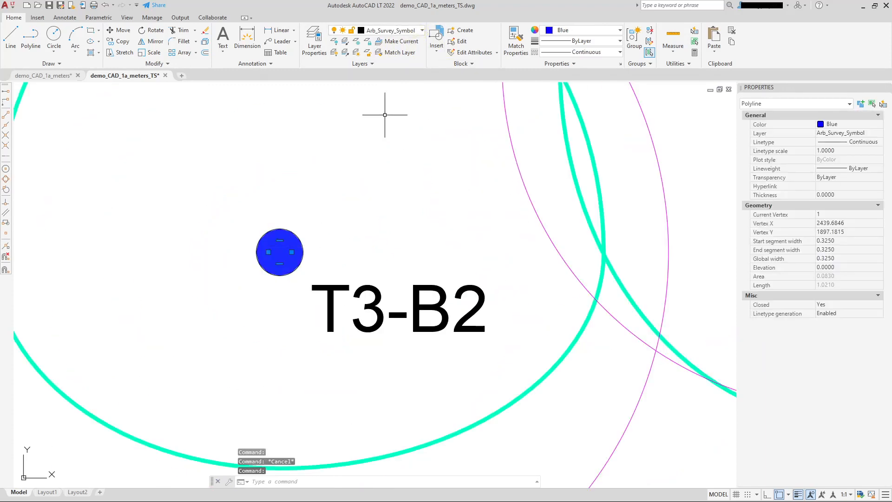
{"action": "key", "text": "Escape"}
{"action": "scroll", "coordinate": [301, 235], "scroll_direction": "up", "scroll_amount": 2}
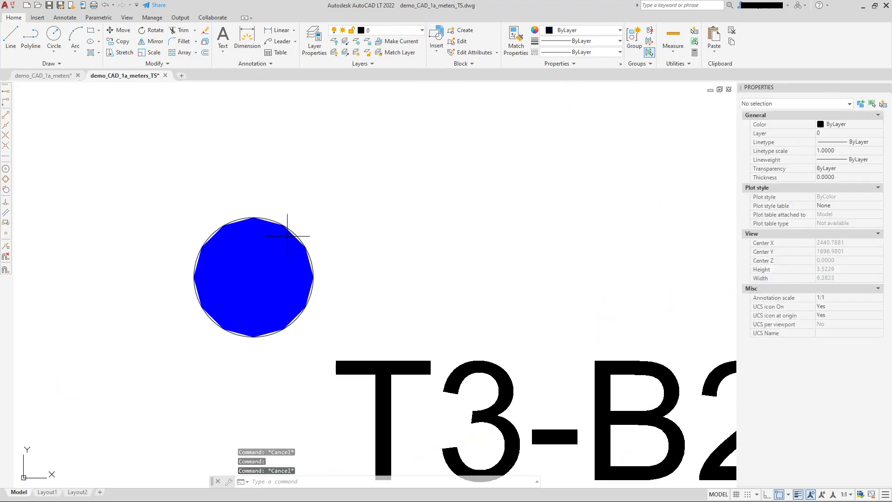
{"action": "left_click", "coordinate": [272, 216]}
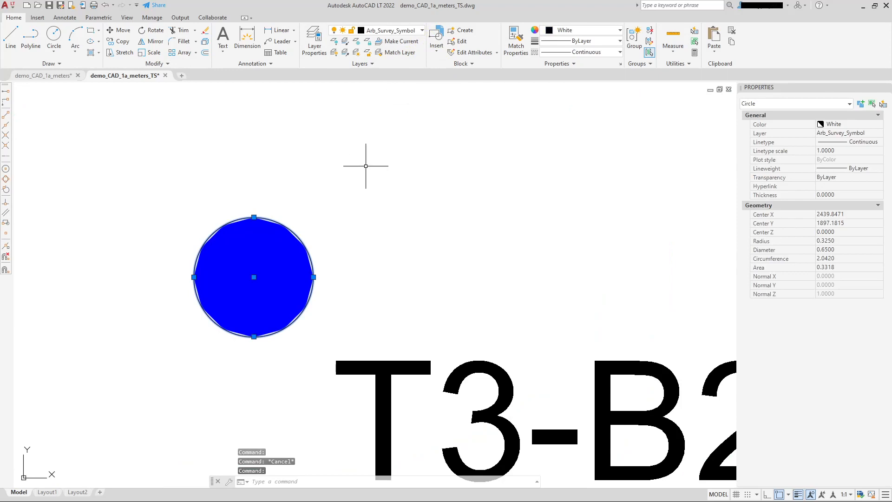
{"action": "key", "text": "Escape"}
{"action": "left_click", "coordinate": [260, 259]}
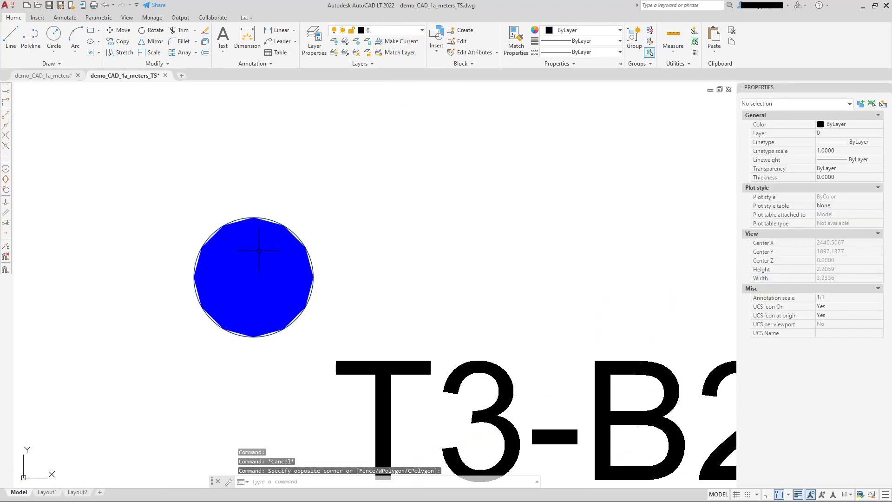
{"action": "left_click", "coordinate": [217, 235]}
{"action": "left_click", "coordinate": [211, 236]}
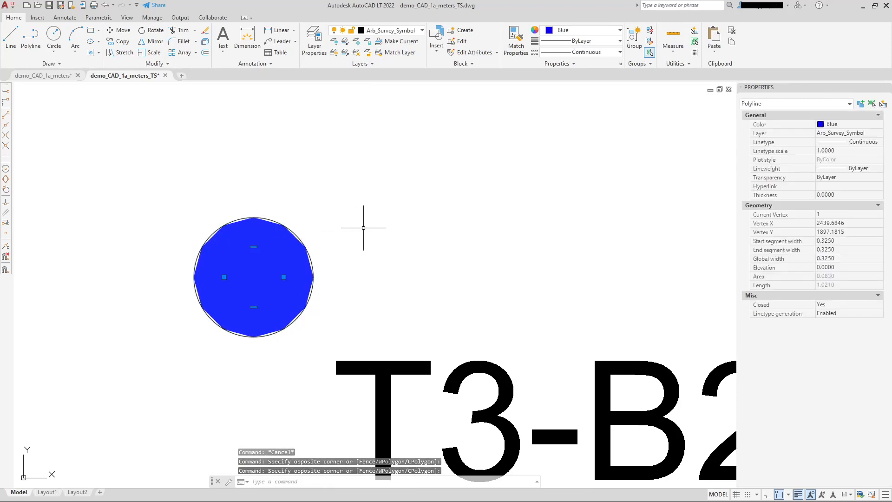
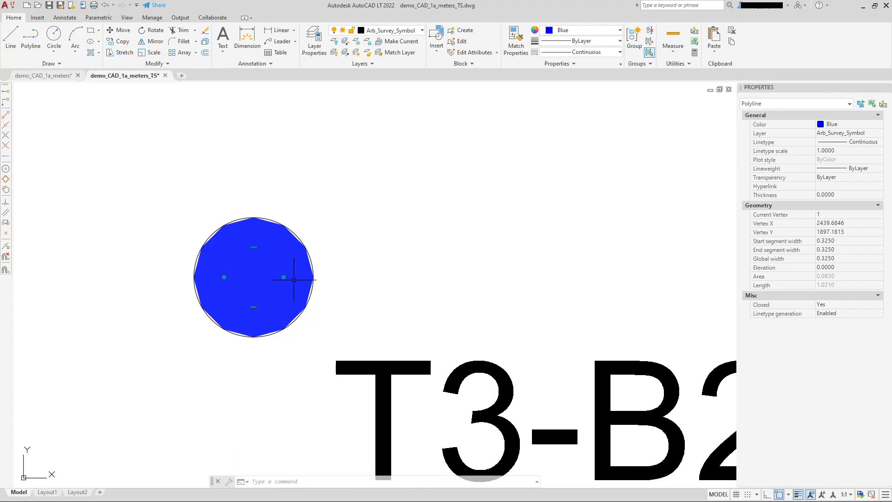
{"action": "left_click", "coordinate": [327, 249]}
{"action": "key", "text": "Escape"}
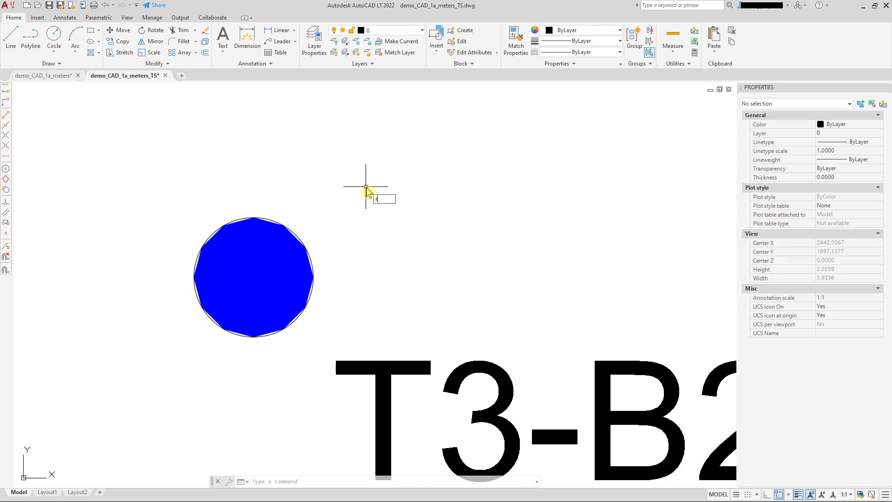
Regenerate the whole drawing with REGENALL (REA) and check the T3-B2 center symbol's roundness.
{"action": "type", "text": "a"}
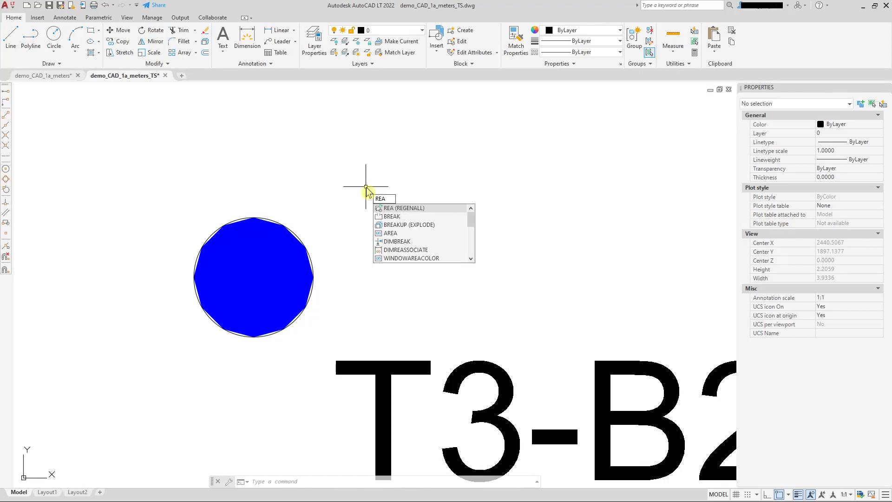
{"action": "key", "text": "Return"}
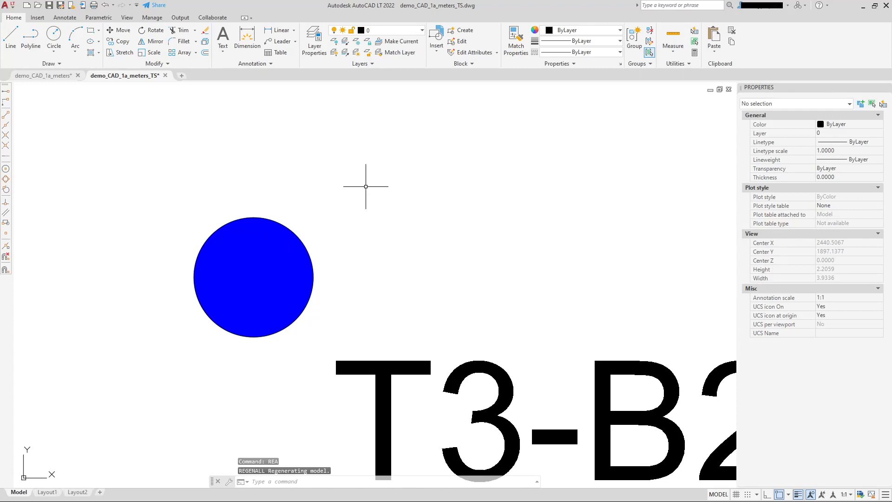
{"action": "scroll", "coordinate": [397, 244], "scroll_direction": "down", "scroll_amount": 4}
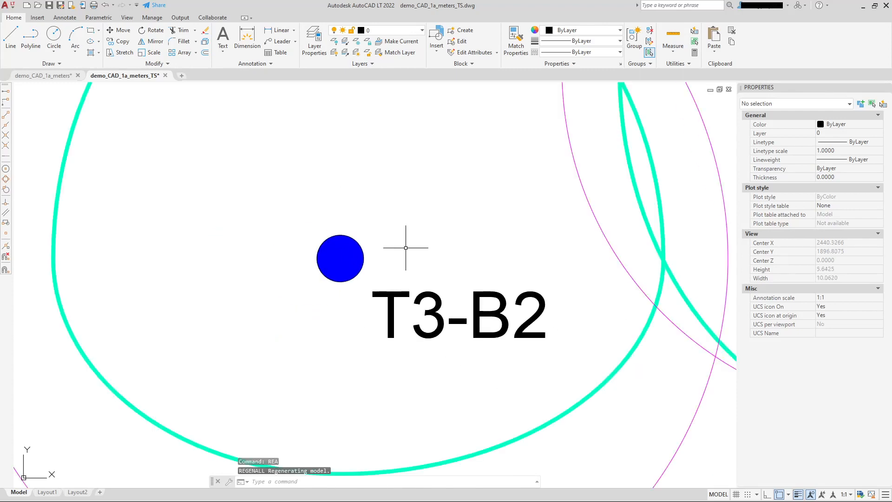
{"action": "middle_click_drag", "start_coordinate": [406, 247], "coordinate": [361, 247]}
{"action": "scroll", "coordinate": [299, 258], "scroll_direction": "up", "scroll_amount": 4}
{"action": "scroll", "coordinate": [344, 248], "scroll_direction": "down", "scroll_amount": 4}
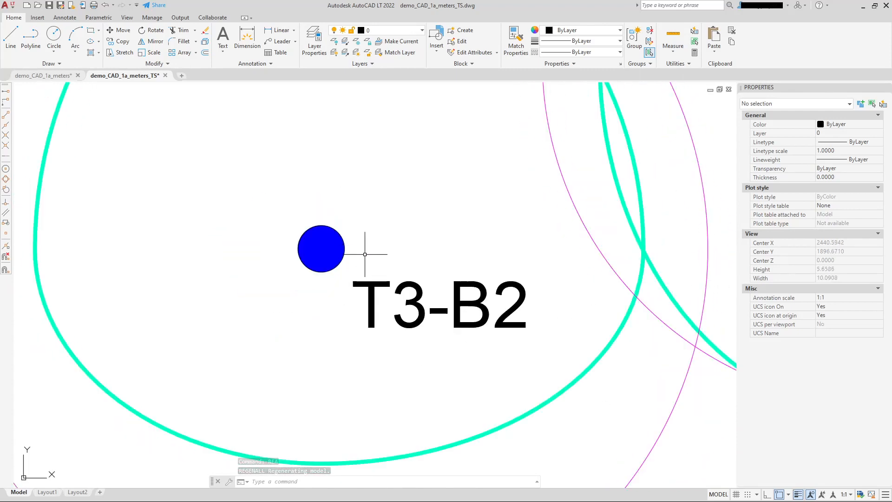
Set the color of the T3-B2 label's layer, Arb_Survey_Text, to index color 192.
{"action": "left_click", "coordinate": [371, 291]}
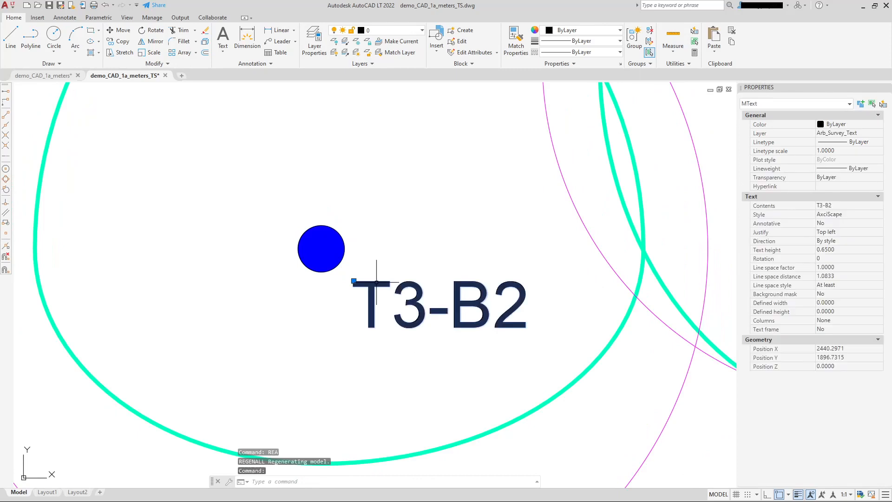
{"action": "left_click", "coordinate": [423, 31]}
{"action": "left_click", "coordinate": [364, 89]}
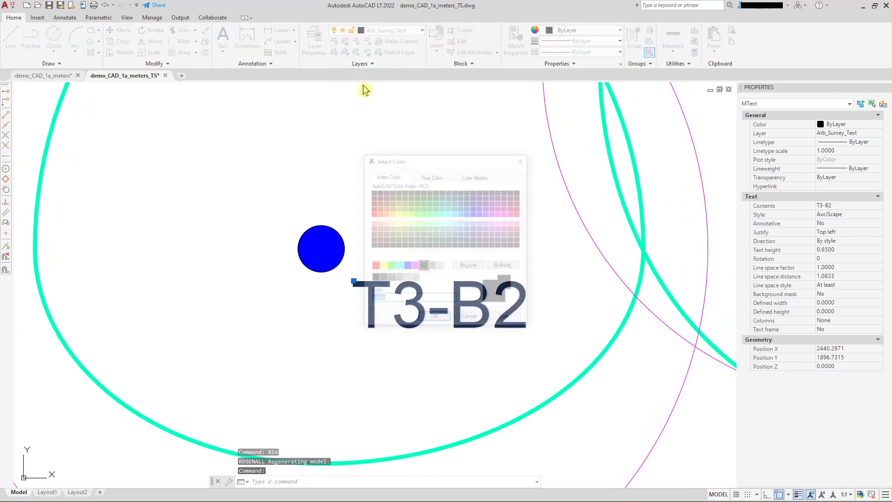
{"action": "left_click", "coordinate": [487, 208]}
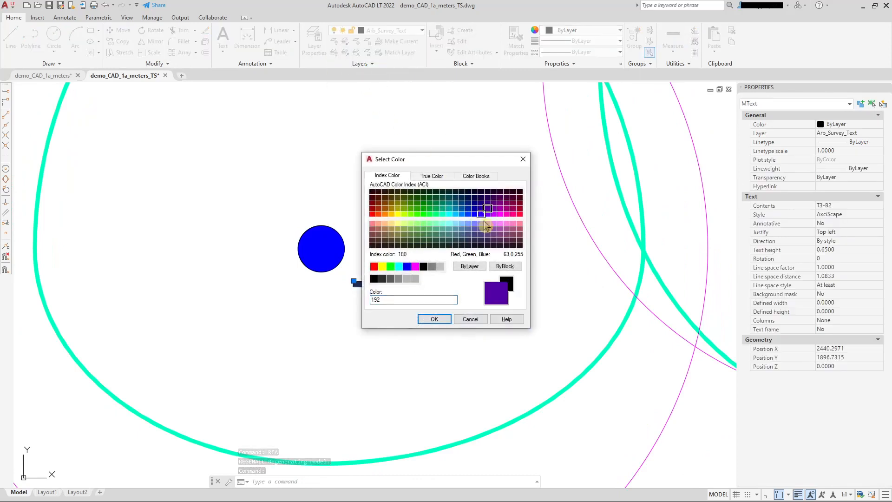
{"action": "left_click", "coordinate": [434, 319]}
{"action": "scroll", "coordinate": [448, 262], "scroll_direction": "down", "scroll_amount": 4}
{"action": "key", "text": "Escape"}
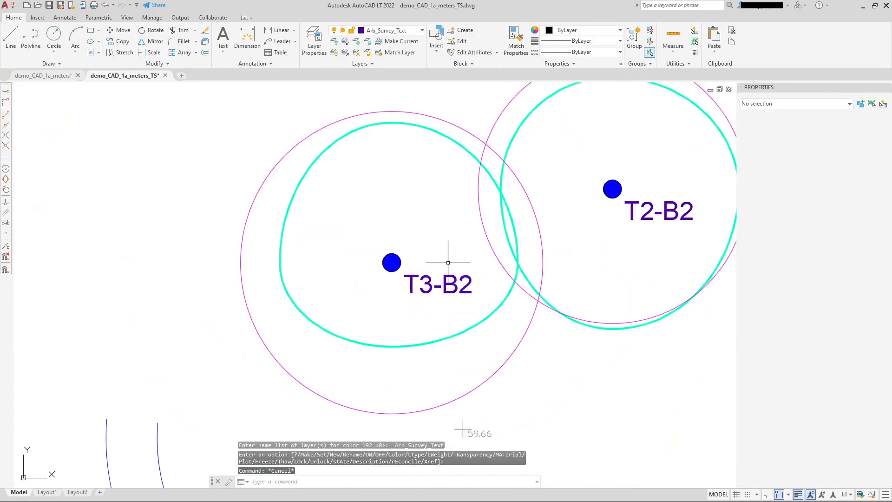
Set the color of the Arb_Survey_RPA layer, which holds T3-B2's outer circle, to index color 224.
{"action": "scroll", "coordinate": [367, 260], "scroll_direction": "up", "scroll_amount": 2}
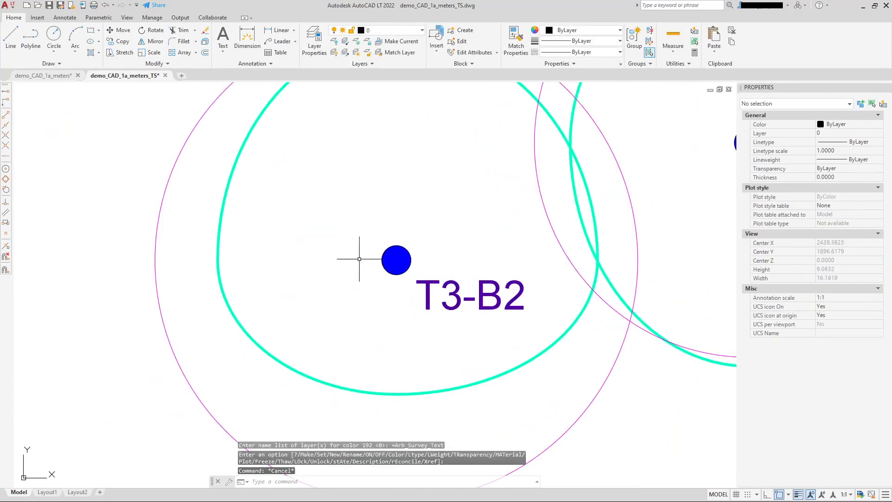
{"action": "left_click", "coordinate": [160, 215]}
{"action": "left_click", "coordinate": [422, 31]}
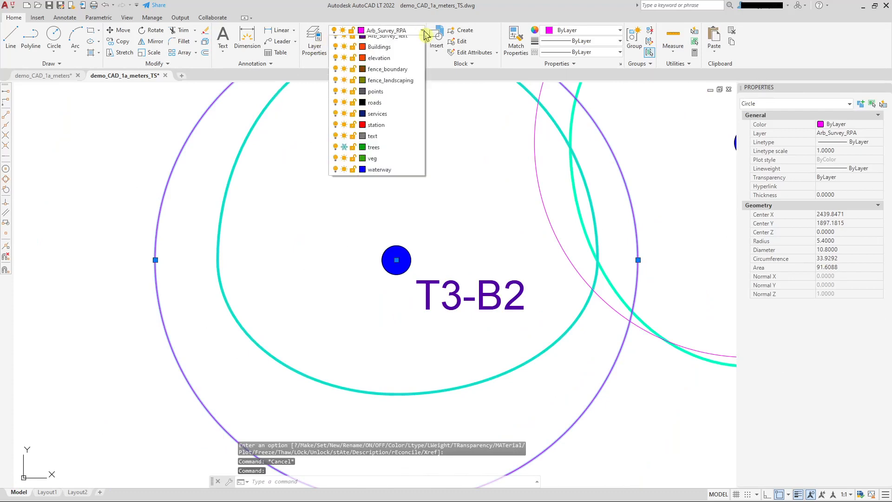
{"action": "left_click", "coordinate": [362, 64]}
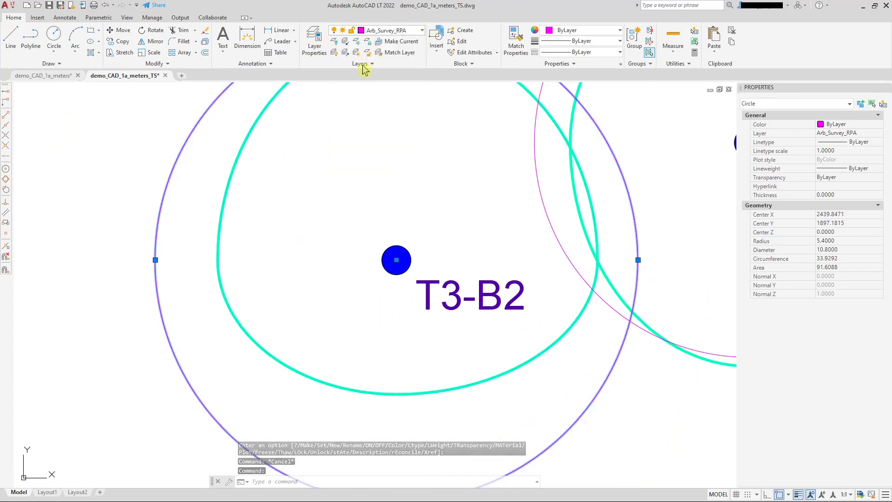
{"action": "left_click", "coordinate": [507, 203]}
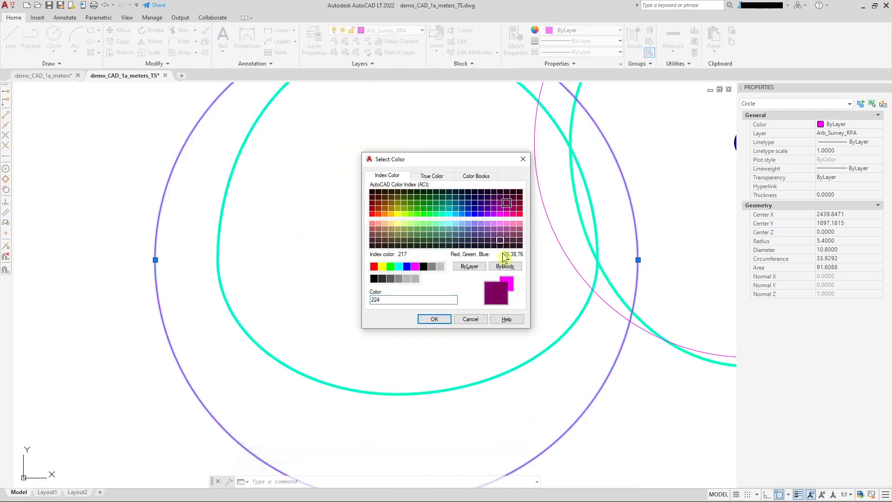
{"action": "left_click", "coordinate": [434, 319]}
{"action": "scroll", "coordinate": [405, 227], "scroll_direction": "down", "scroll_amount": 2}
{"action": "key", "text": "Escape"}
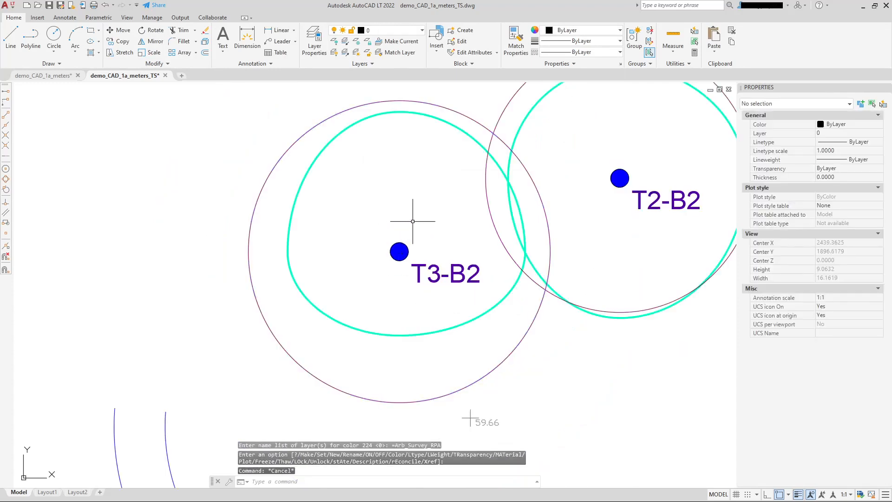
Recheck the color overrides of the T3-B2 center symbol's fill and outline against their Arb_Survey_Symbol layer.
{"action": "scroll", "coordinate": [403, 256], "scroll_direction": "up", "scroll_amount": 2}
{"action": "left_click", "coordinate": [397, 245]}
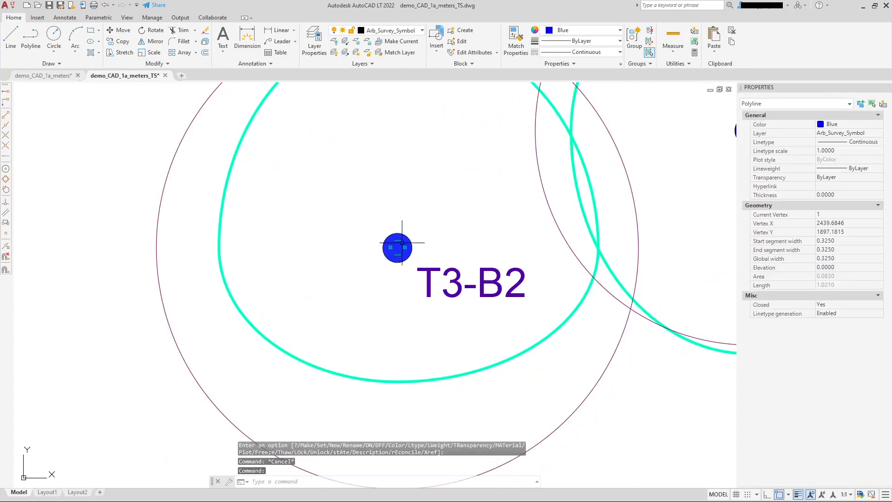
{"action": "key", "text": "Escape"}
{"action": "left_click", "coordinate": [400, 244]}
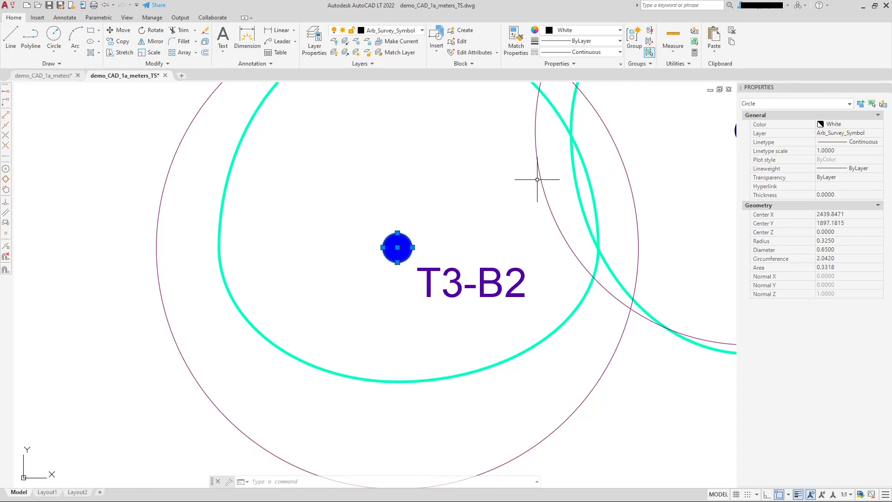
{"action": "key", "text": "Escape"}
{"action": "left_click", "coordinate": [397, 244]}
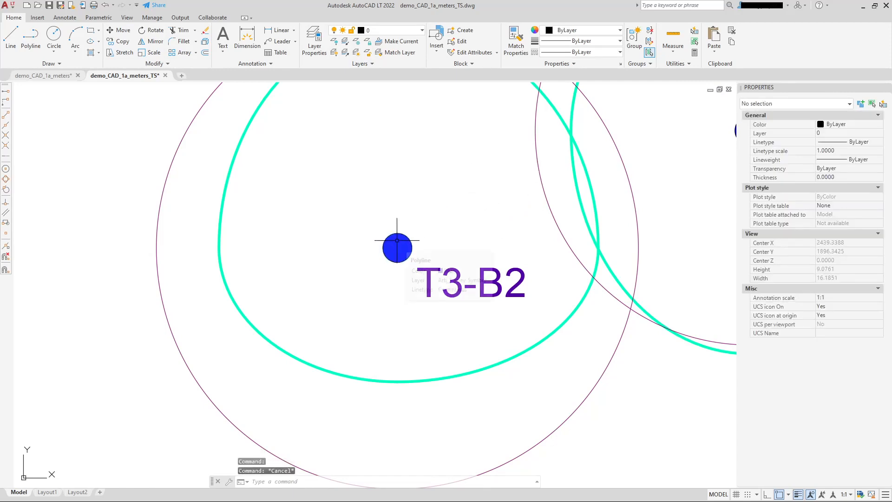
Inspect the properties of the filled symbol and its outline at the centre of tree T3-B2.
{"action": "mouse_move", "coordinate": [399, 245]}
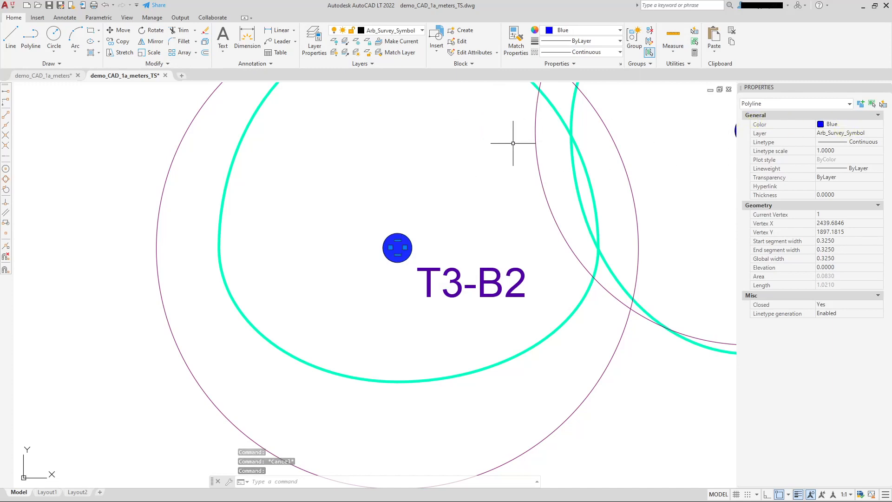
{"action": "key", "text": "Escape"}
{"action": "scroll", "coordinate": [399, 245], "scroll_direction": "up", "scroll_amount": 4}
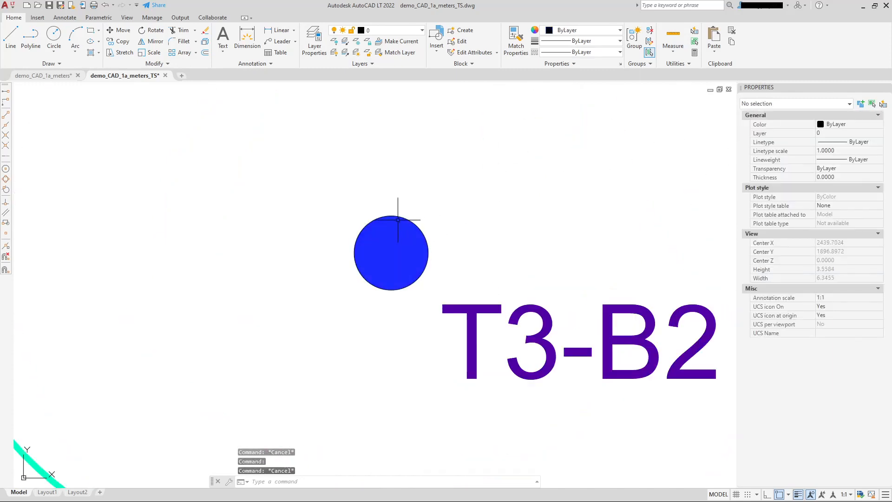
{"action": "scroll", "coordinate": [397, 241], "scroll_direction": "down", "scroll_amount": 2}
{"action": "left_click", "coordinate": [358, 206]}
{"action": "left_click", "coordinate": [423, 273]}
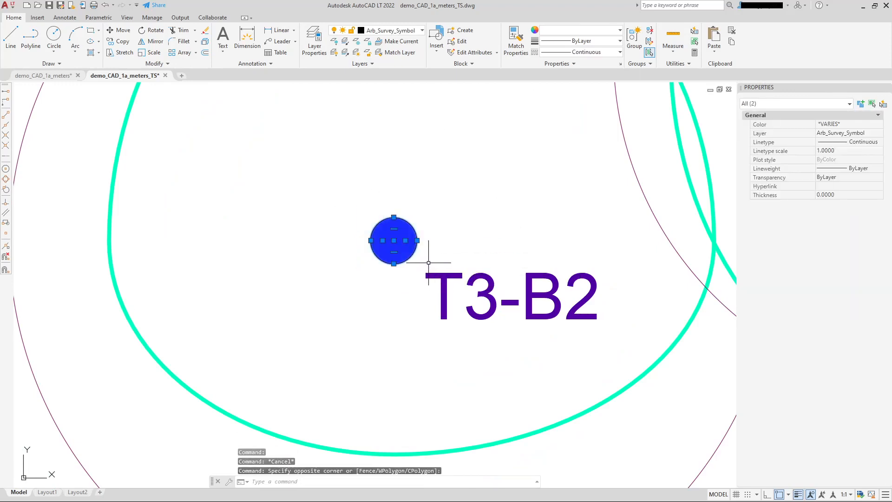
{"action": "key", "text": "Escape"}
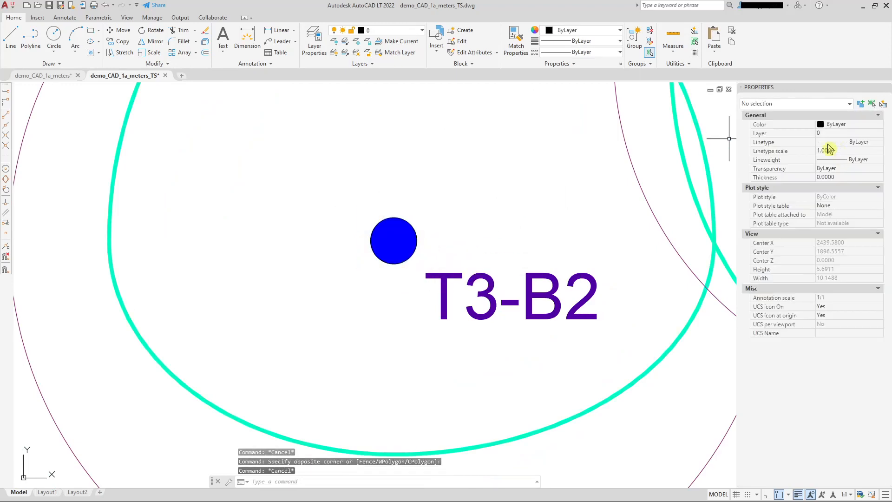
{"action": "left_click", "coordinate": [399, 237]}
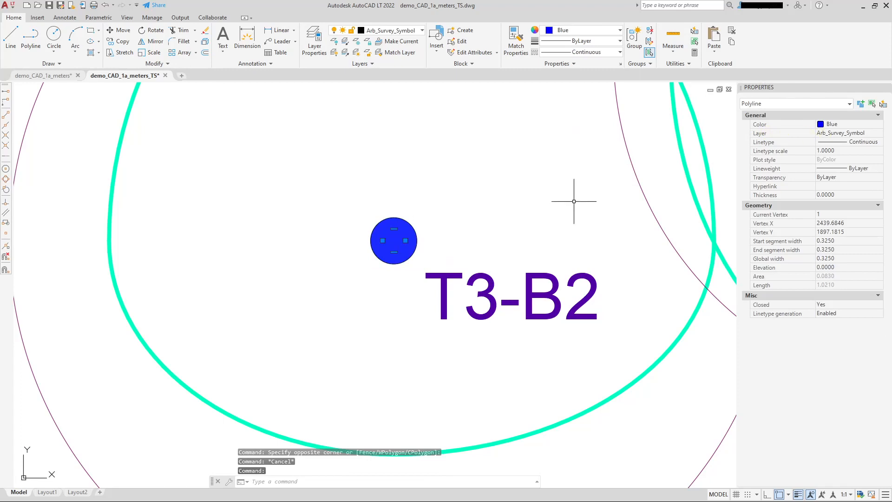
{"action": "key", "text": "Escape"}
Try setting the colour of tree T3-B2's filled symbol to ByLayer, and undo the colour change.
{"action": "left_click", "coordinate": [394, 229]}
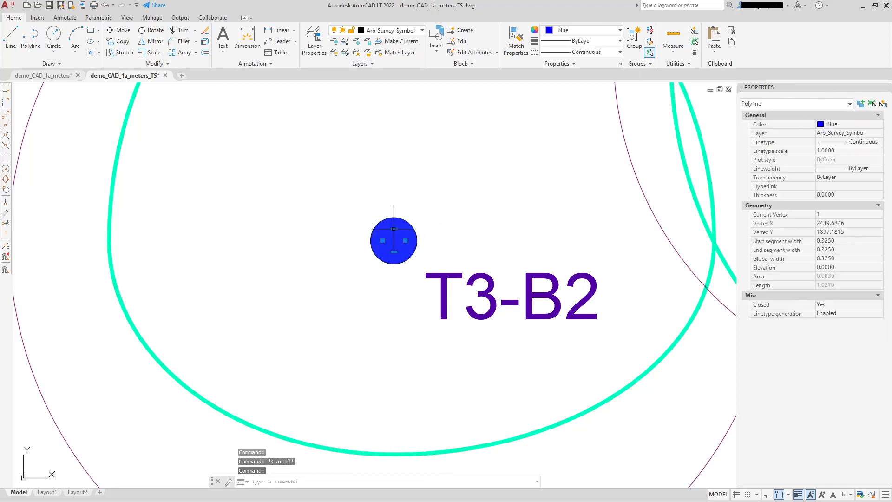
{"action": "left_click", "coordinate": [843, 125]}
{"action": "left_click", "coordinate": [839, 132]}
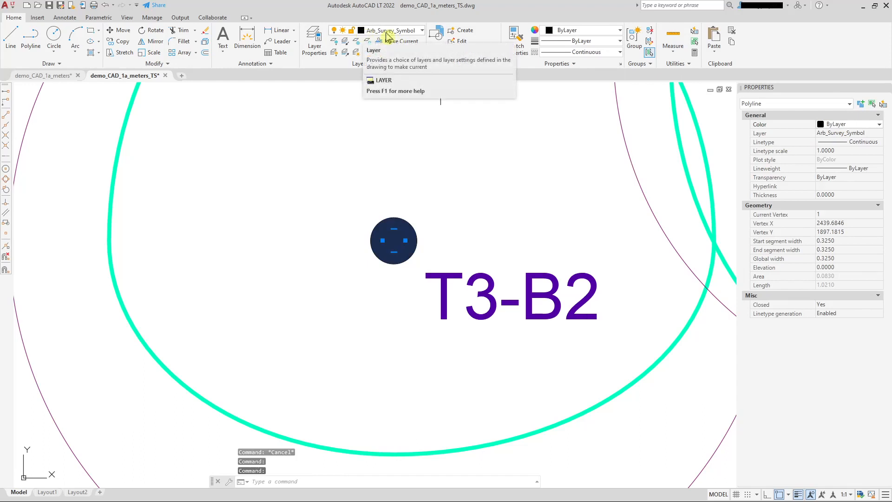
{"action": "key", "text": "Escape"}
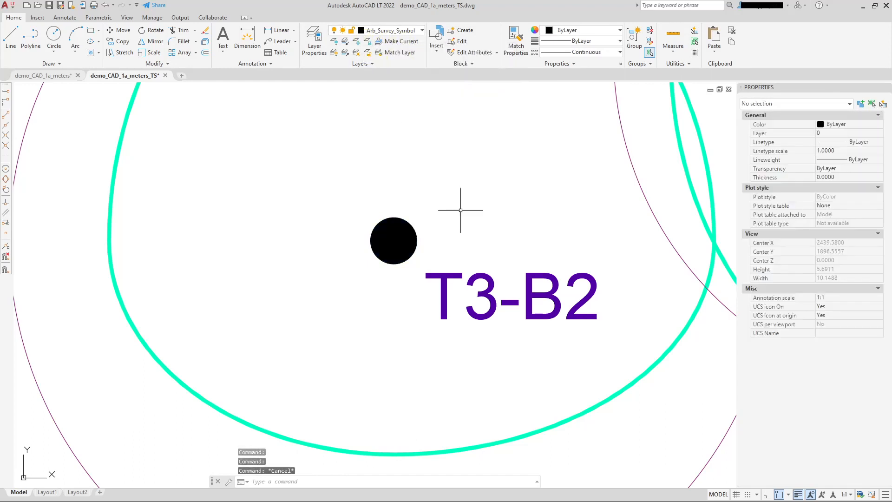
{"action": "key", "text": "ctrl+z"}
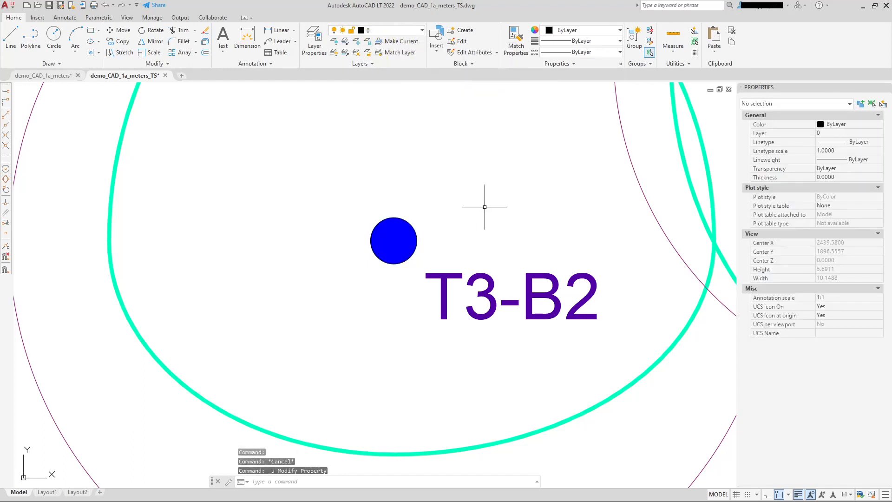
Examine the symbols, canopies and labels of the surveyed trees from T1-C1 to T6-A2 across the site.
{"action": "scroll", "coordinate": [484, 207], "scroll_direction": "down", "scroll_amount": 6}
{"action": "mouse_move", "coordinate": [592, 156]}
{"action": "middle_mouse_down"}
{"action": "mouse_move", "coordinate": [504, 183]}
{"action": "mouse_move", "coordinate": [426, 299]}
{"action": "middle_mouse_up"}
{"action": "scroll", "coordinate": [467, 263], "scroll_direction": "down", "scroll_amount": 2}
{"action": "middle_click_drag", "start_coordinate": [528, 336], "coordinate": [393, 195]}
{"action": "scroll", "coordinate": [402, 200], "scroll_direction": "down", "scroll_amount": 2}
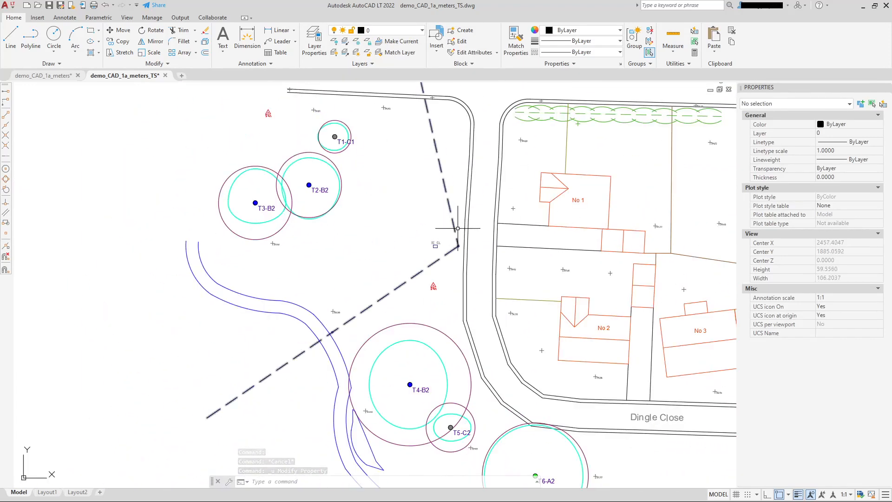
{"action": "middle_click_drag", "start_coordinate": [458, 229], "coordinate": [358, 129]}
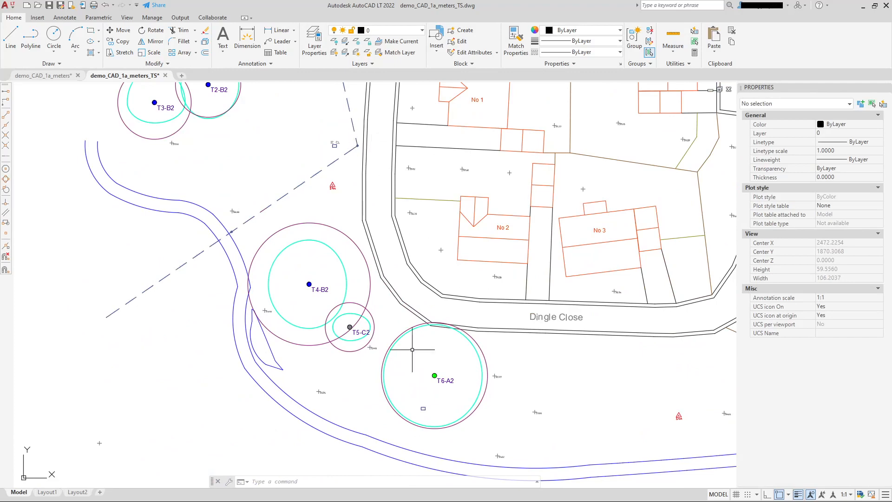
{"action": "scroll", "coordinate": [413, 349], "scroll_direction": "up", "scroll_amount": 4}
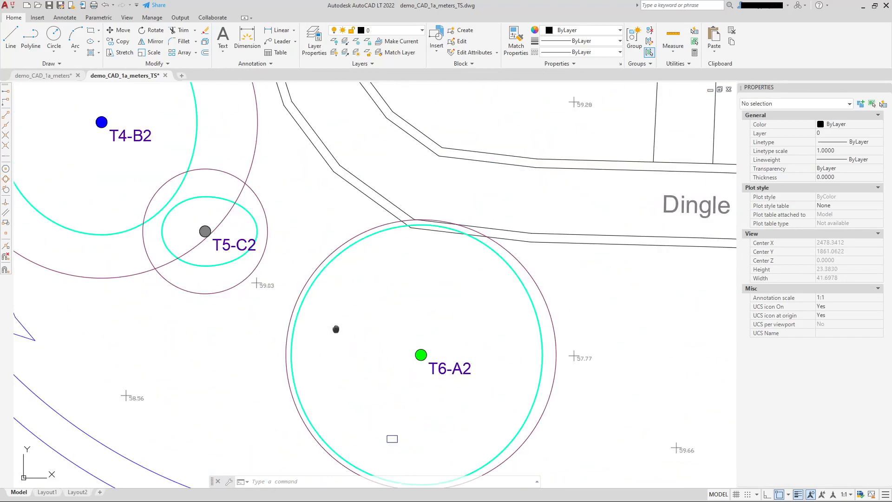
{"action": "middle_click_drag", "start_coordinate": [336, 329], "coordinate": [376, 341]}
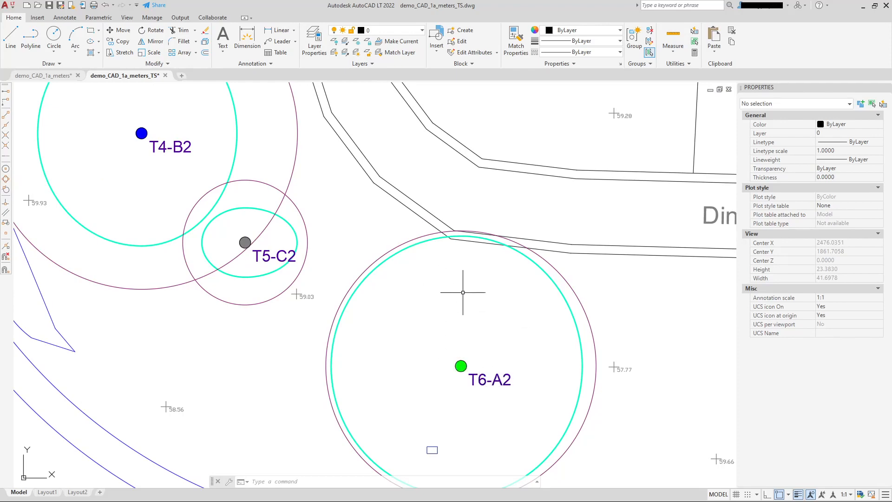
{"action": "scroll", "coordinate": [347, 281], "scroll_direction": "down", "scroll_amount": 5}
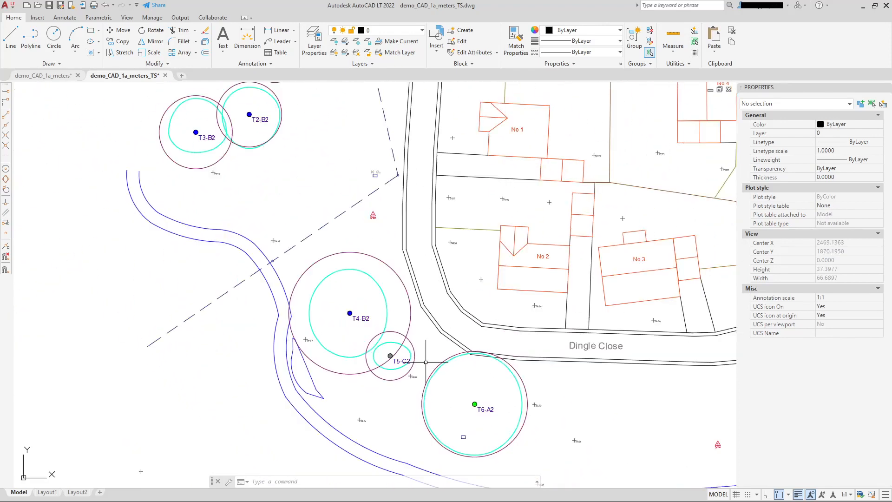
{"action": "middle_click_drag", "start_coordinate": [434, 362], "coordinate": [391, 292]}
{"action": "scroll", "coordinate": [449, 356], "scroll_direction": "up", "scroll_amount": 4}
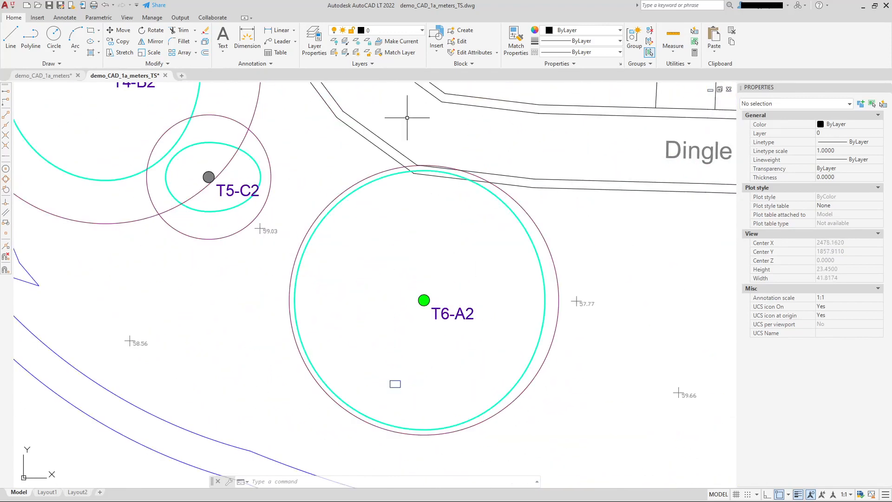
Review the drawing's layer list, including the Arb_Survey layers, without changing the current layer.
{"action": "left_click", "coordinate": [420, 30]}
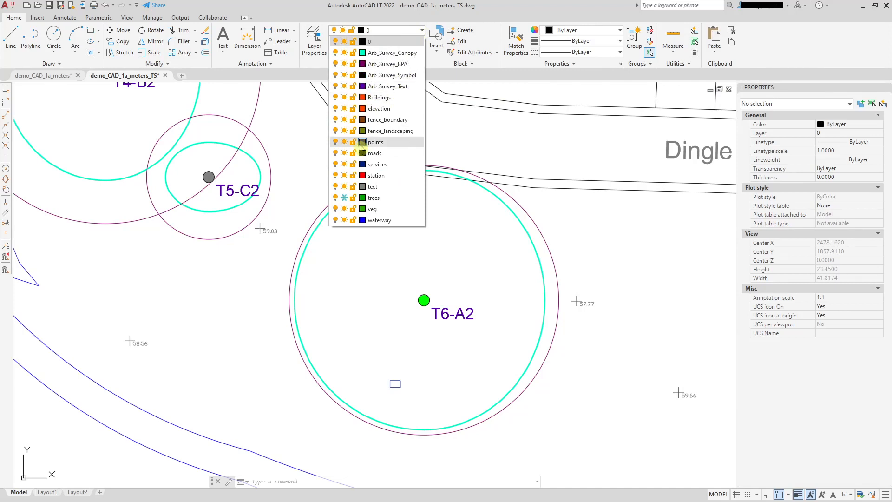
{"action": "left_click", "coordinate": [237, 285]}
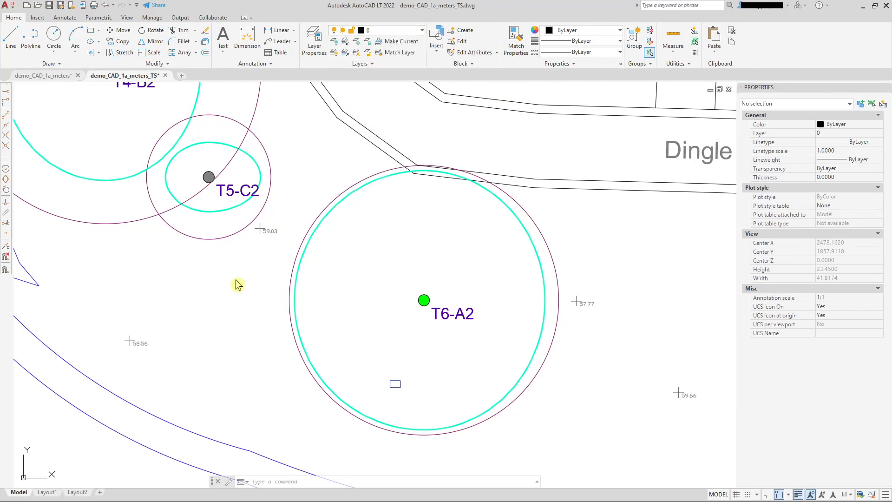
{"action": "left_click", "coordinate": [422, 30]}
{"action": "left_click", "coordinate": [421, 31]}
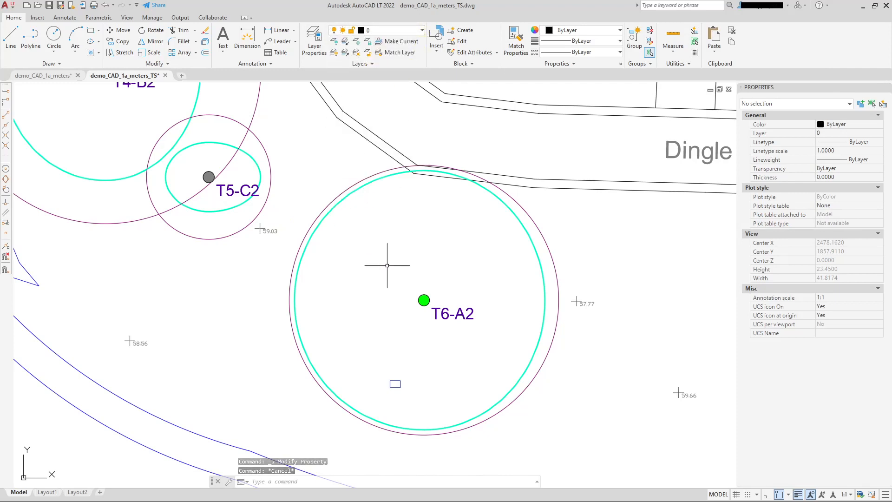
Inspect the colour and layer properties of the filled symbol at the centre of tree T6-A2.
{"action": "scroll", "coordinate": [428, 297], "scroll_direction": "up", "scroll_amount": 2}
{"action": "scroll", "coordinate": [430, 274], "scroll_direction": "up", "scroll_amount": 2}
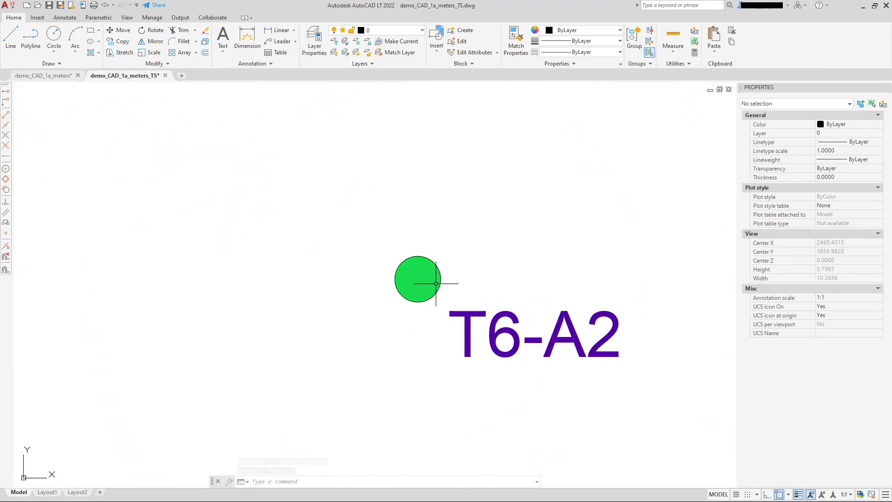
{"action": "left_click", "coordinate": [419, 271]}
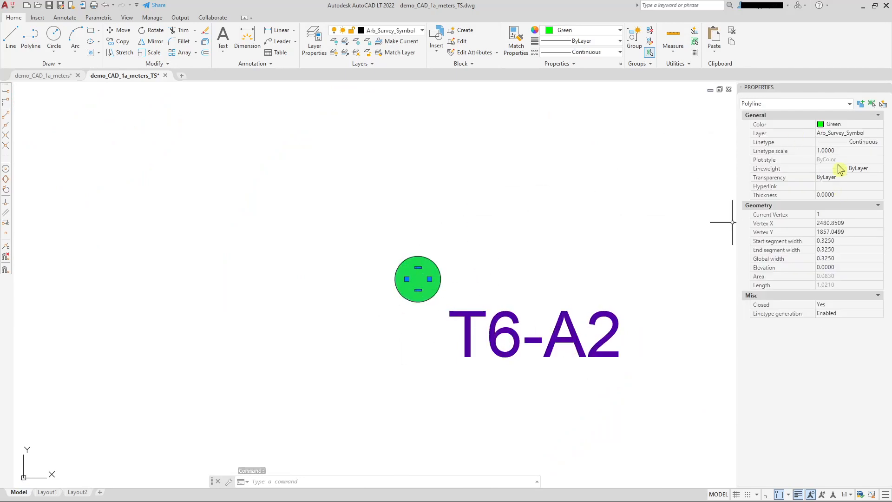
{"action": "scroll", "coordinate": [514, 250], "scroll_direction": "down", "scroll_amount": 3}
{"action": "key", "text": "Escape"}
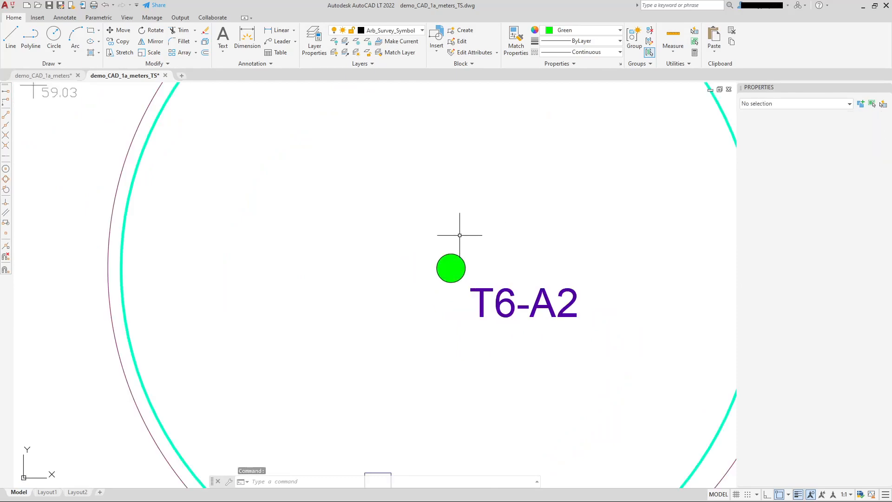
Compare the symbol colours of trees T4-B2, T5-C2 and T6-A2 with the categories in their labels.
{"action": "middle_click_drag", "start_coordinate": [461, 235], "coordinate": [524, 287]}
{"action": "scroll", "coordinate": [480, 274], "scroll_direction": "down", "scroll_amount": 5}
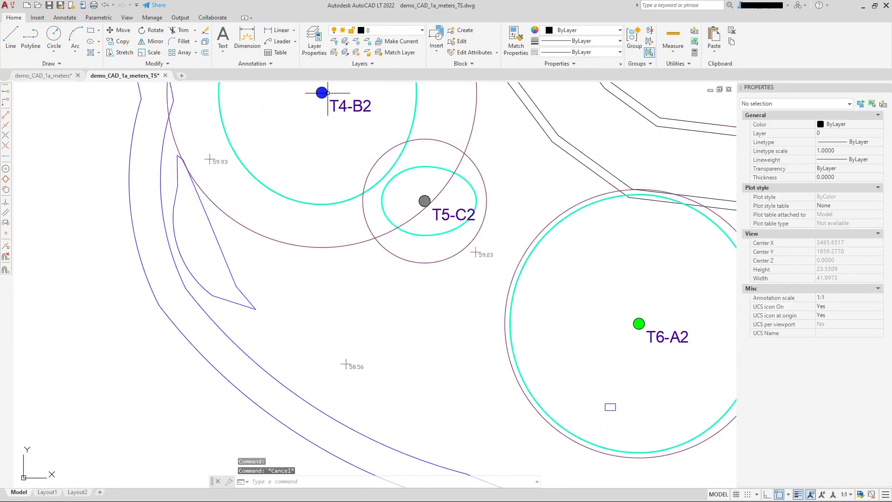
{"action": "scroll", "coordinate": [327, 93], "scroll_direction": "up", "scroll_amount": 2}
{"action": "scroll", "coordinate": [549, 274], "scroll_direction": "down", "scroll_amount": 2}
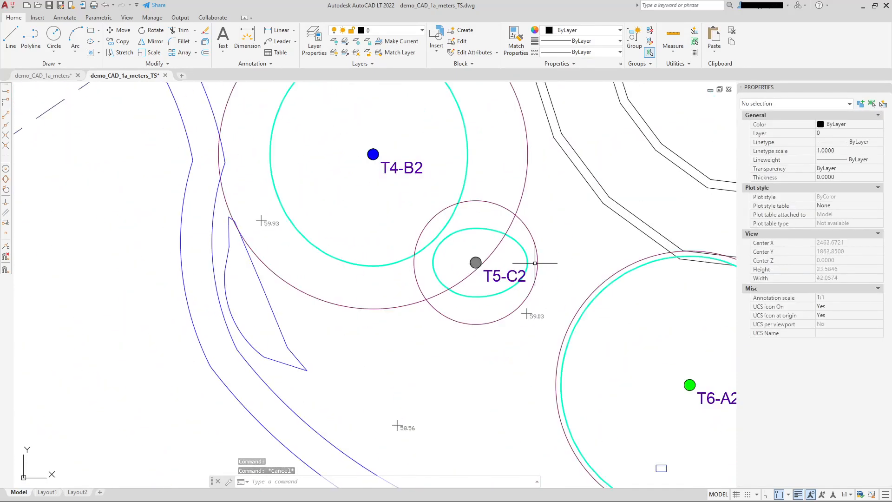
{"action": "scroll", "coordinate": [550, 269], "scroll_direction": "down", "scroll_amount": 1}
{"action": "middle_click_drag", "start_coordinate": [549, 269], "coordinate": [407, 299]}
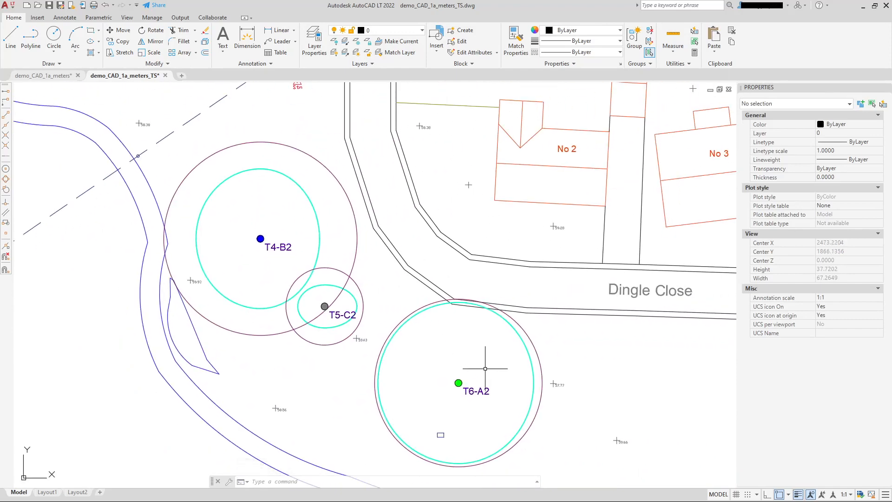
{"action": "scroll", "coordinate": [504, 419], "scroll_direction": "up", "scroll_amount": 6}
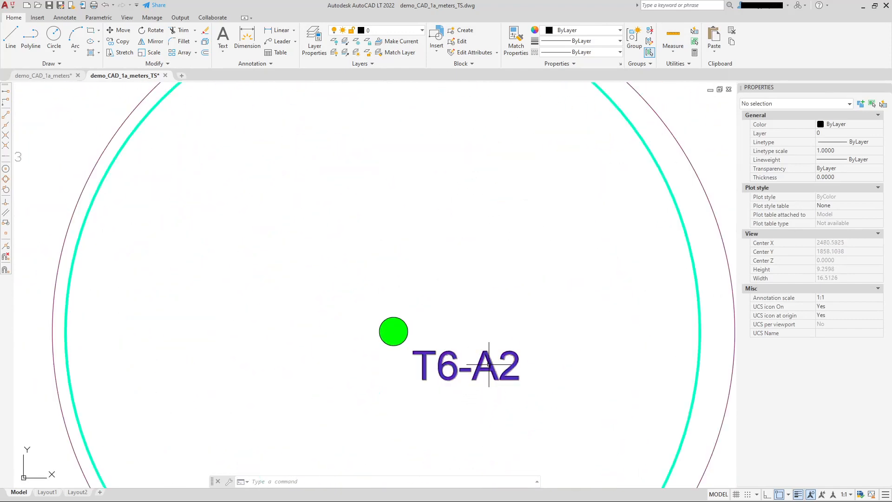
{"action": "mouse_move", "coordinate": [489, 364]}
{"action": "scroll", "coordinate": [512, 326], "scroll_direction": "down", "scroll_amount": 2}
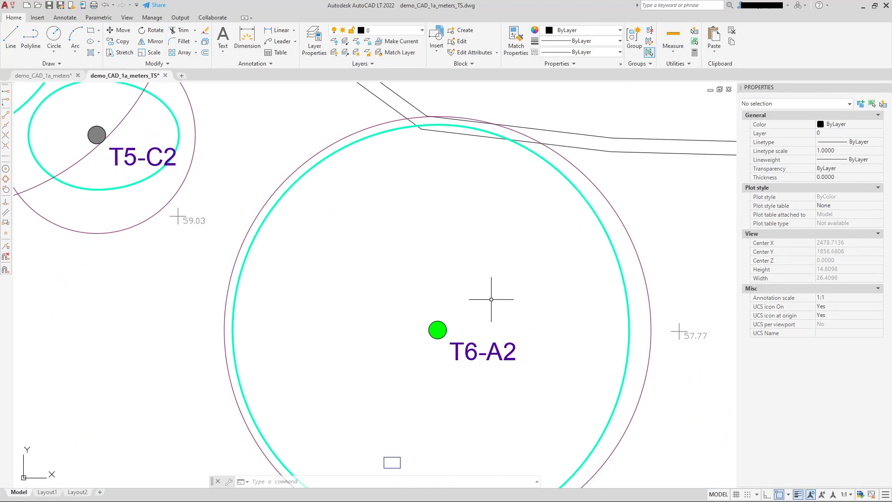
{"action": "scroll", "coordinate": [438, 368], "scroll_direction": "down", "scroll_amount": 4}
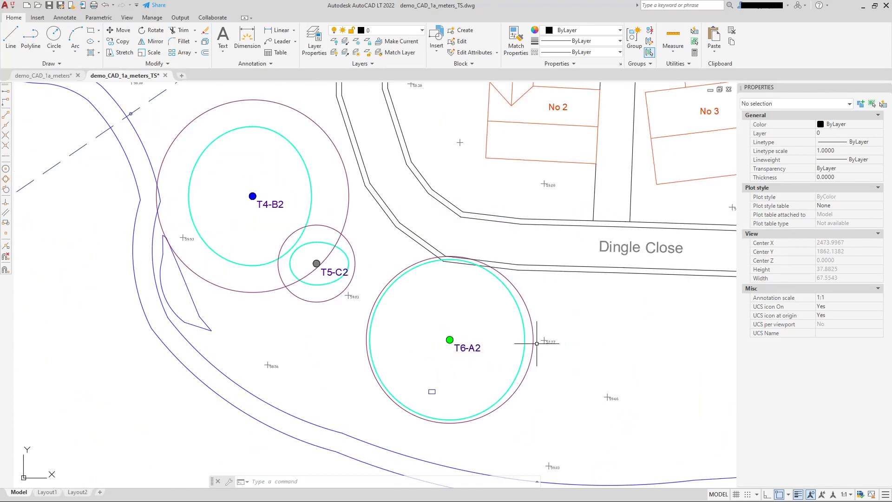
{"action": "middle_click_drag", "start_coordinate": [522, 344], "coordinate": [453, 349]}
{"action": "scroll", "coordinate": [343, 402], "scroll_direction": "down", "scroll_amount": 3}
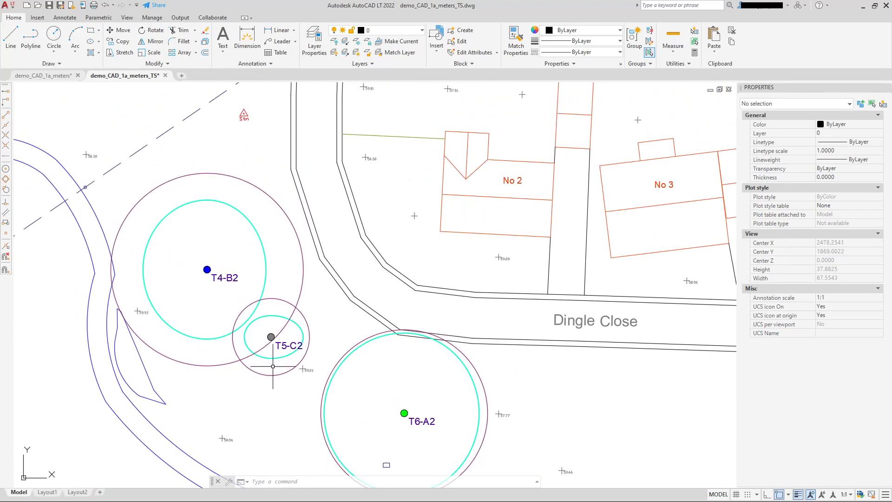
Set the colour of tree T4-B2's filled symbol to index colour 142.
{"action": "scroll", "coordinate": [250, 304], "scroll_direction": "up", "scroll_amount": 6}
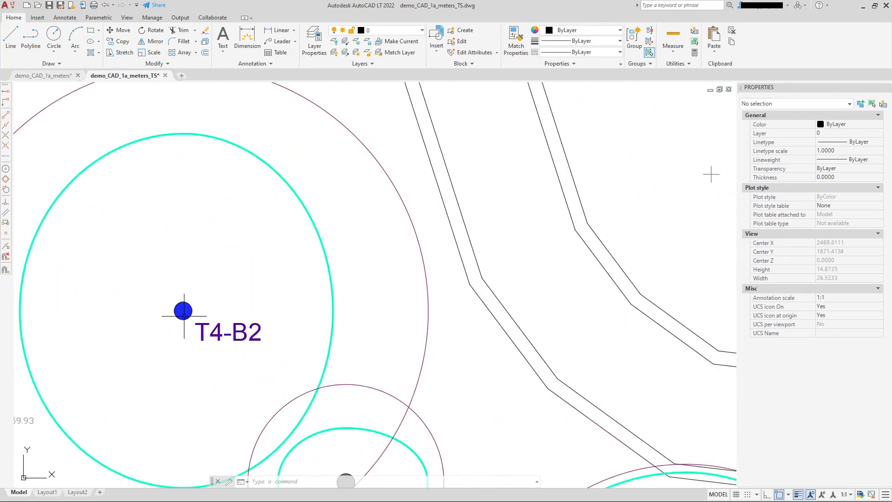
{"action": "left_click", "coordinate": [184, 313]}
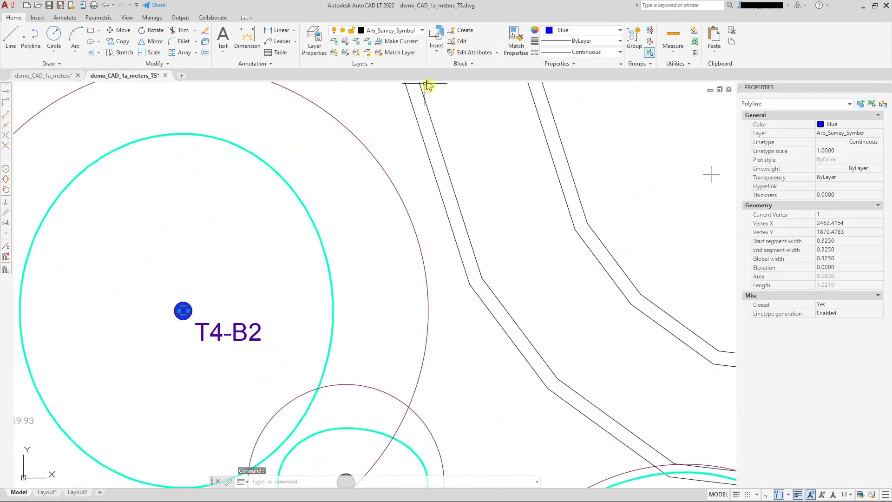
{"action": "left_click", "coordinate": [852, 125]}
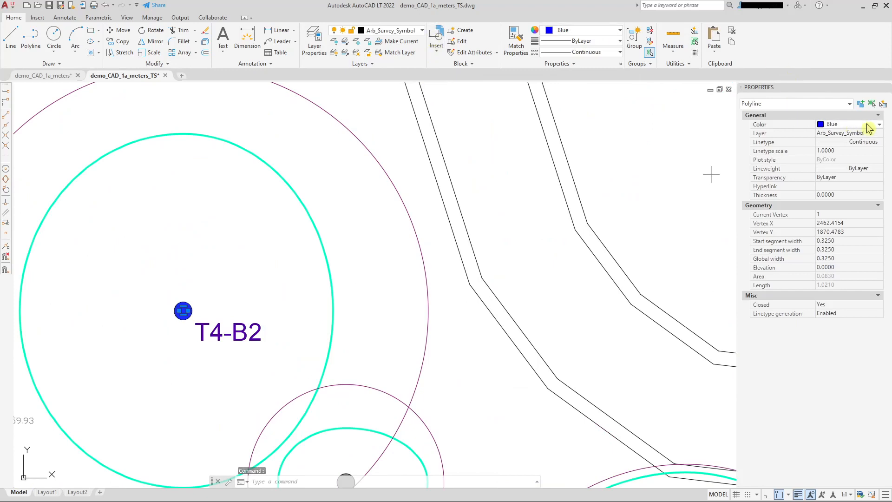
{"action": "left_click", "coordinate": [879, 125]}
{"action": "left_click", "coordinate": [842, 208]}
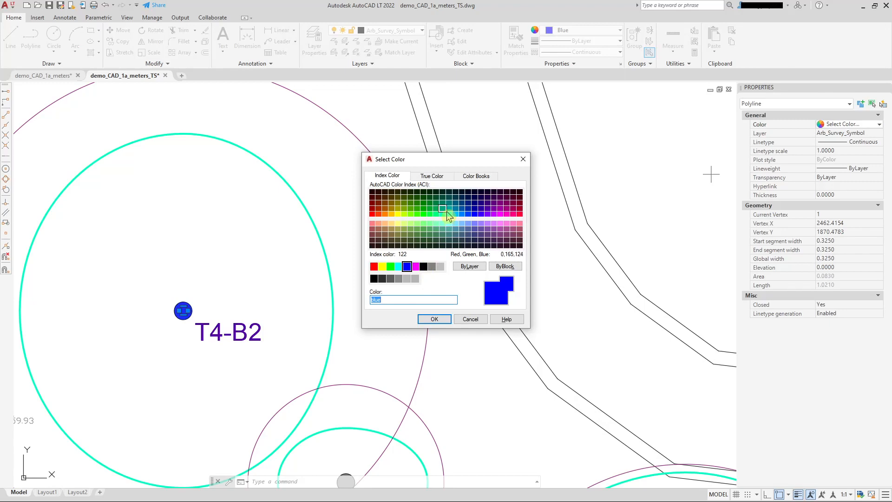
{"action": "left_click", "coordinate": [455, 208]}
{"action": "left_click", "coordinate": [444, 325]}
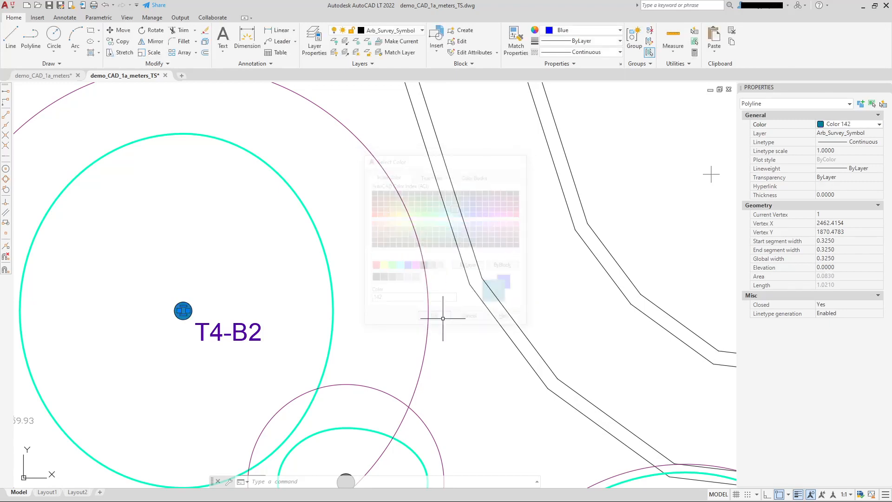
{"action": "scroll", "coordinate": [327, 290], "scroll_direction": "down", "scroll_amount": 2}
{"action": "key", "text": "Escape"}
Use Match Properties to apply the colour of tree T4-B2's filled symbol to tree T3-B2's filled symbol.
{"action": "middle_click_drag", "start_coordinate": [179, 210], "coordinate": [230, 256]}
{"action": "mouse_move", "coordinate": [83, 179]}
{"action": "middle_mouse_down"}
{"action": "mouse_move", "coordinate": [222, 290]}
{"action": "mouse_move", "coordinate": [209, 195]}
{"action": "middle_mouse_up"}
{"action": "scroll", "coordinate": [219, 293], "scroll_direction": "down", "scroll_amount": 4}
{"action": "scroll", "coordinate": [223, 171], "scroll_direction": "up", "scroll_amount": 5}
{"action": "scroll", "coordinate": [147, 239], "scroll_direction": "down", "scroll_amount": 2}
{"action": "scroll", "coordinate": [290, 430], "scroll_direction": "up", "scroll_amount": 4}
{"action": "left_click", "coordinate": [517, 42]}
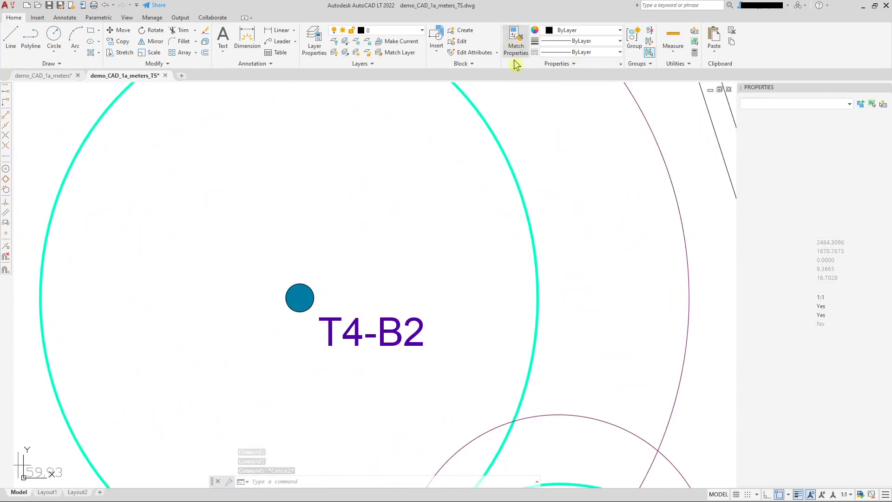
{"action": "left_click", "coordinate": [300, 297]}
{"action": "scroll", "coordinate": [295, 276], "scroll_direction": "down", "scroll_amount": 4}
{"action": "scroll", "coordinate": [261, 233], "scroll_direction": "down", "scroll_amount": 2}
{"action": "middle_click_drag", "start_coordinate": [207, 191], "coordinate": [474, 372]}
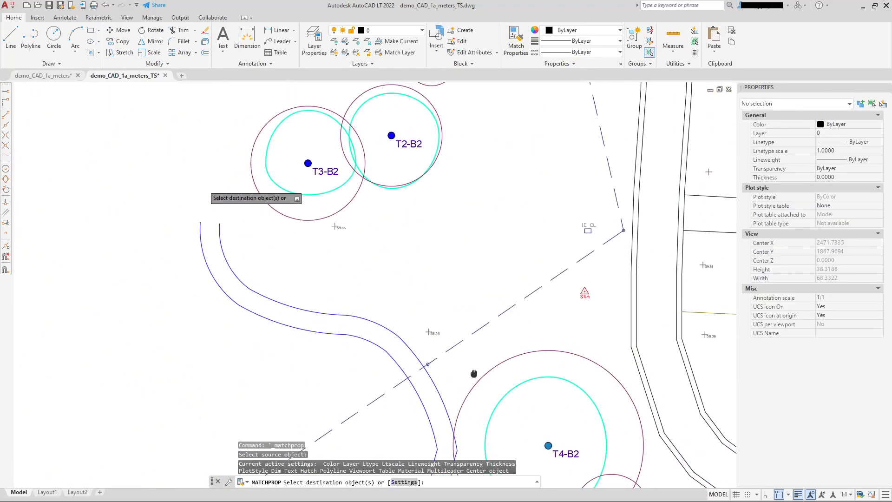
{"action": "scroll", "coordinate": [314, 160], "scroll_direction": "up", "scroll_amount": 6}
{"action": "left_click", "coordinate": [293, 180]}
Apply the matched properties to tree T2-B2's filled symbol as well and finish Match Properties.
{"action": "middle_click_drag", "start_coordinate": [482, 135], "coordinate": [383, 312]}
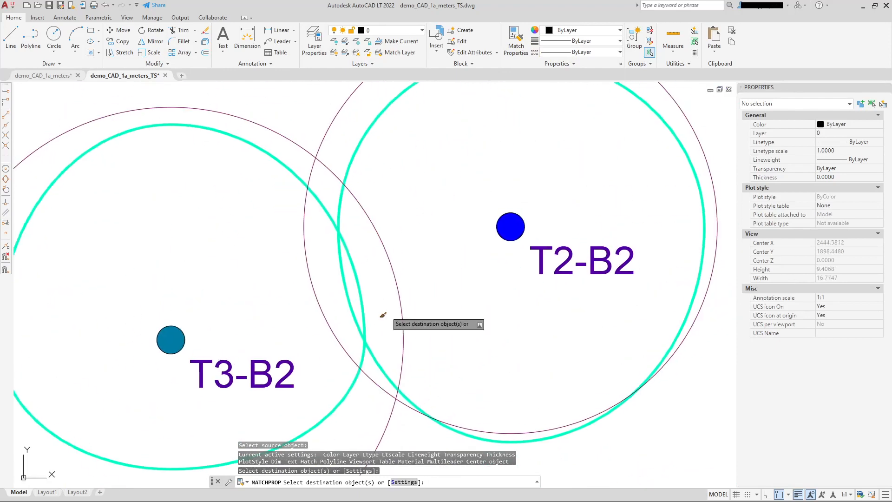
{"action": "left_click", "coordinate": [510, 225]}
{"action": "scroll", "coordinate": [570, 201], "scroll_direction": "down", "scroll_amount": 4}
{"action": "middle_click_drag", "start_coordinate": [570, 201], "coordinate": [546, 227]}
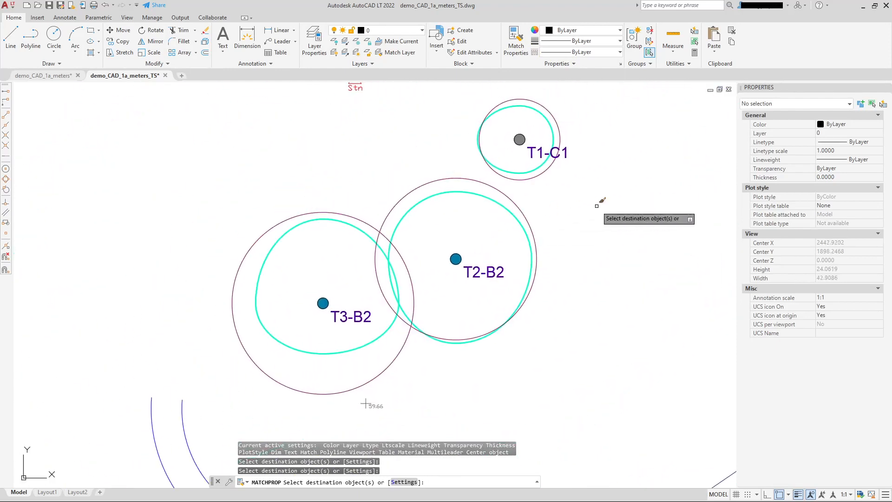
{"action": "right_click", "coordinate": [598, 203]}
{"action": "left_click", "coordinate": [611, 208]}
Review the layer list for the Arb_Survey and topographical layers, keeping layer 0 current.
{"action": "scroll", "coordinate": [600, 229], "scroll_direction": "down", "scroll_amount": 5}
{"action": "middle_click_drag", "start_coordinate": [599, 230], "coordinate": [300, 223]}
{"action": "middle_click_drag", "start_coordinate": [604, 316], "coordinate": [568, 311]}
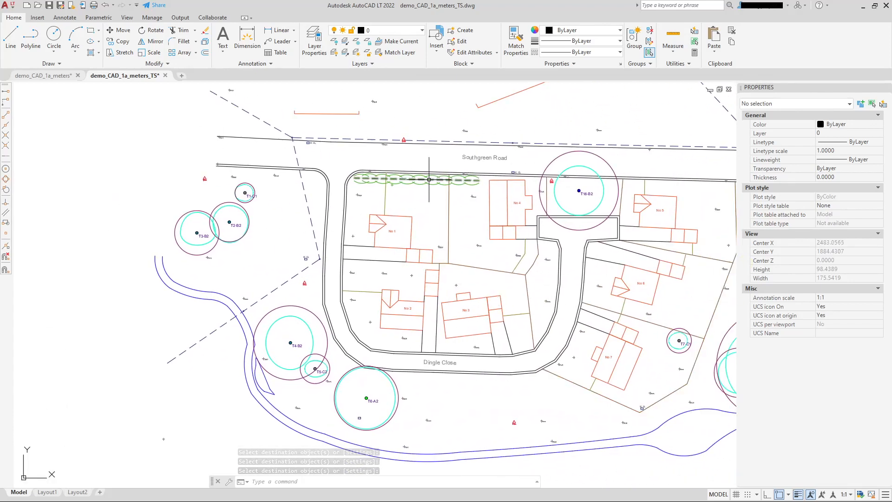
{"action": "left_click", "coordinate": [423, 30]}
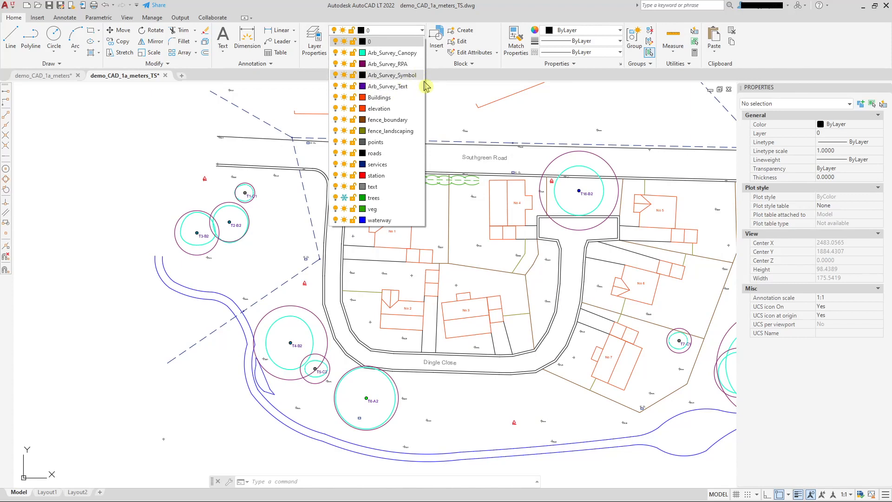
{"action": "left_click", "coordinate": [468, 205]}
{"action": "key", "text": "Escape"}
Inspect the colour and layer properties of the circular outline around tree T4-B2's filled symbol.
{"action": "scroll", "coordinate": [290, 342], "scroll_direction": "up", "scroll_amount": 15}
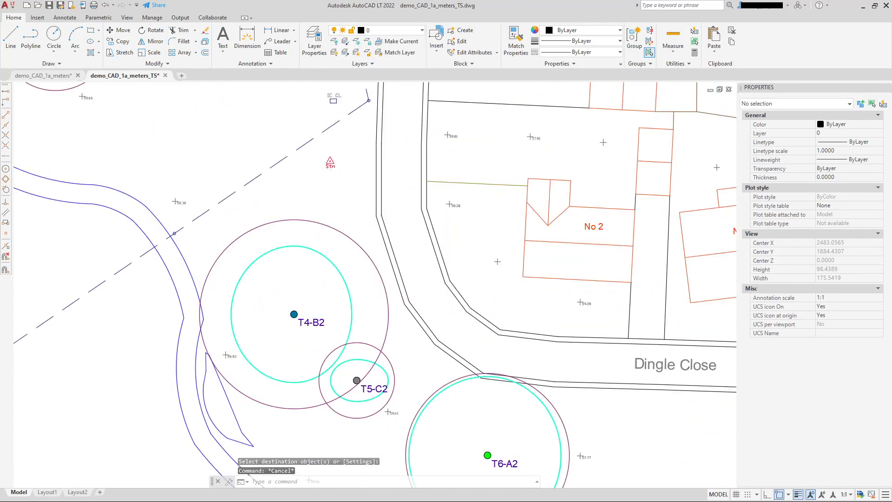
{"action": "left_click", "coordinate": [309, 224]}
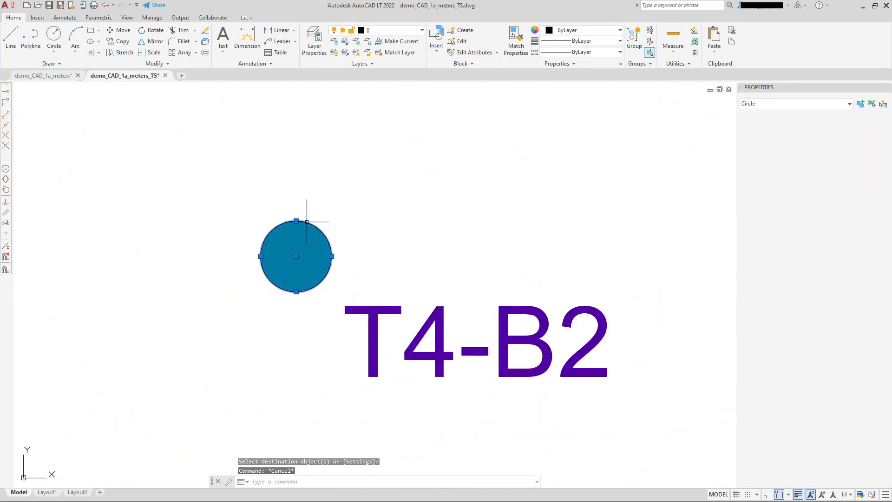
{"action": "scroll", "coordinate": [369, 220], "scroll_direction": "down", "scroll_amount": 6}
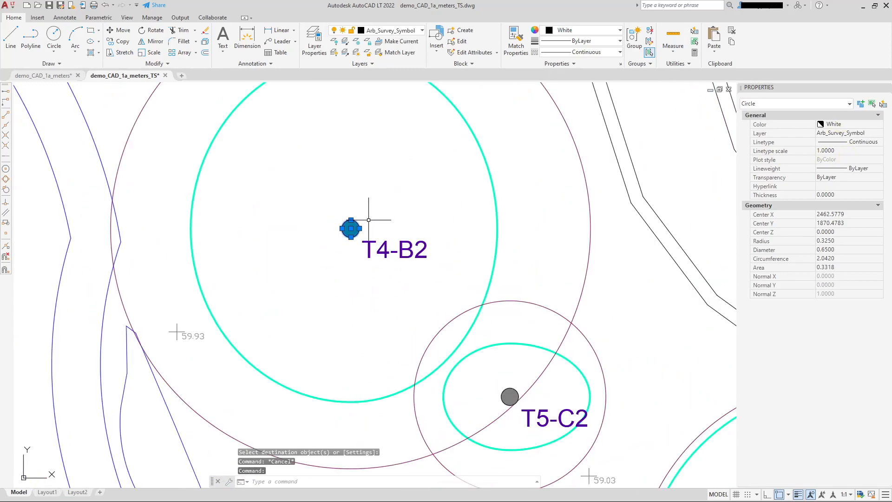
{"action": "key", "text": "Escape"}
Review all layers with their freeze, lock and colour settings in the Layer Properties Manager.
{"action": "scroll", "coordinate": [451, 251], "scroll_direction": "down", "scroll_amount": 2}
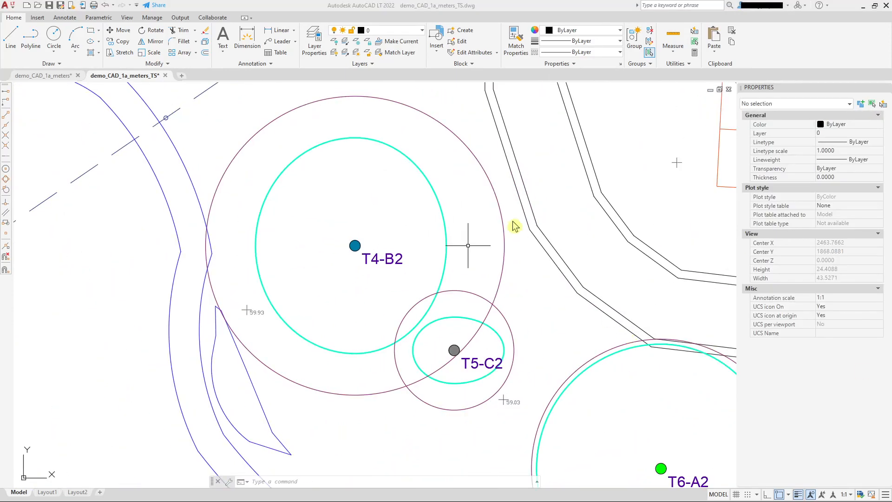
{"action": "scroll", "coordinate": [500, 278], "scroll_direction": "down", "scroll_amount": 2}
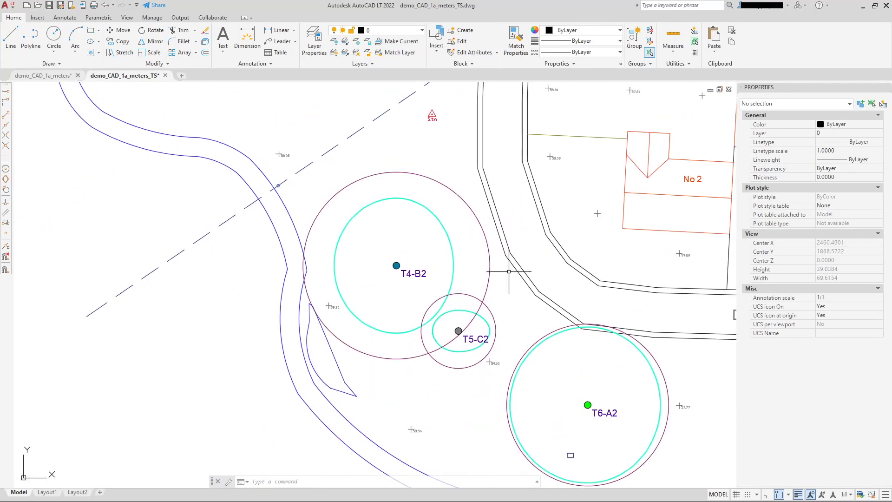
{"action": "middle_click_drag", "start_coordinate": [509, 272], "coordinate": [455, 304]}
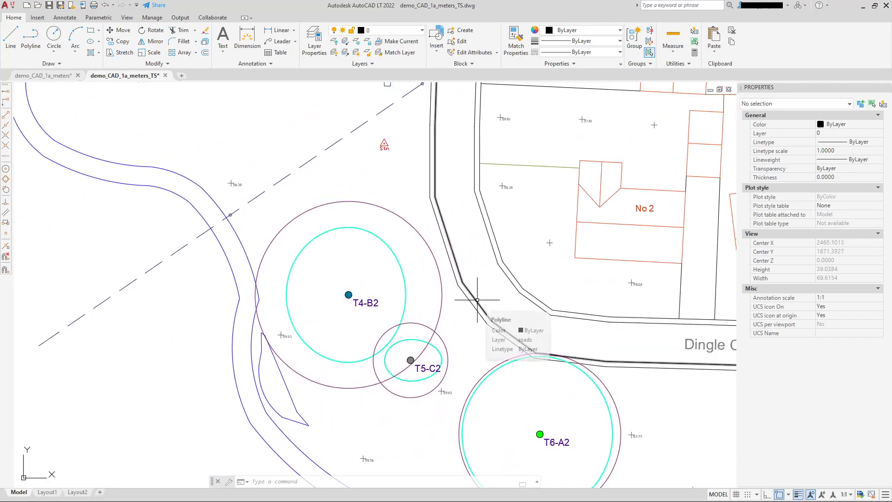
{"action": "middle_click_drag", "start_coordinate": [499, 260], "coordinate": [480, 280]}
{"action": "scroll", "coordinate": [408, 273], "scroll_direction": "down", "scroll_amount": 6}
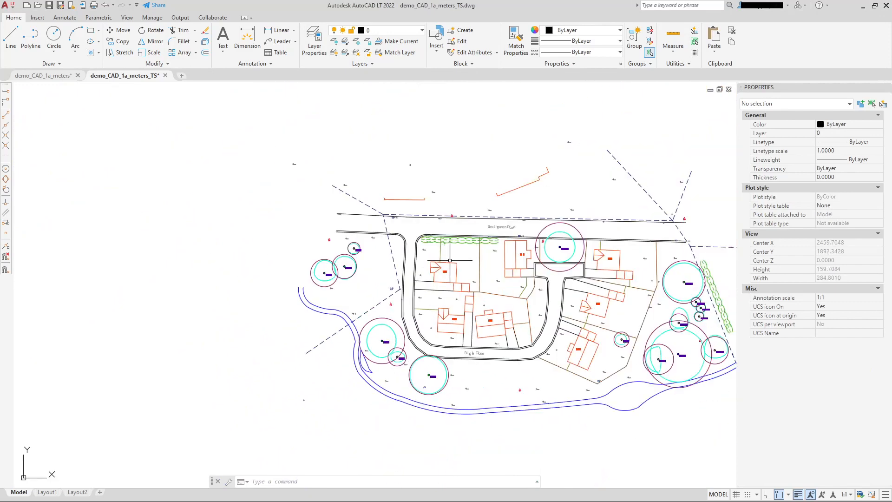
{"action": "scroll", "coordinate": [407, 272], "scroll_direction": "up", "scroll_amount": 4}
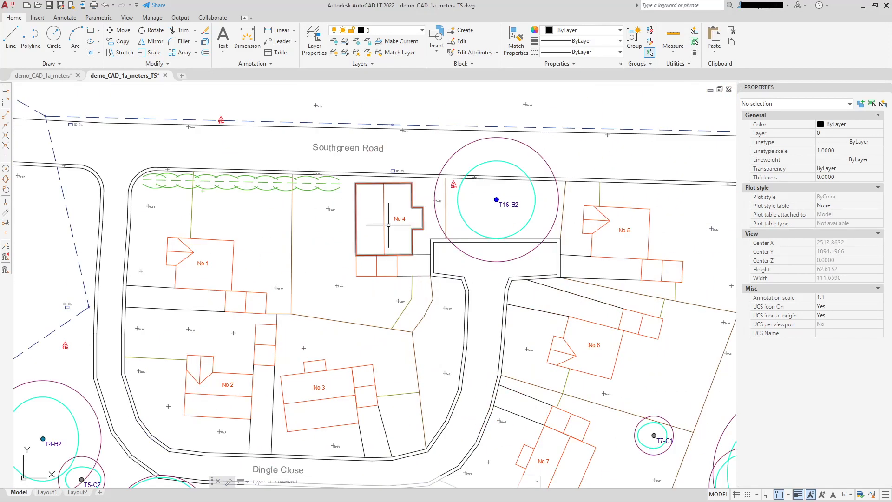
{"action": "middle_click_drag", "start_coordinate": [389, 218], "coordinate": [368, 256]}
{"action": "scroll", "coordinate": [376, 206], "scroll_direction": "up", "scroll_amount": 2}
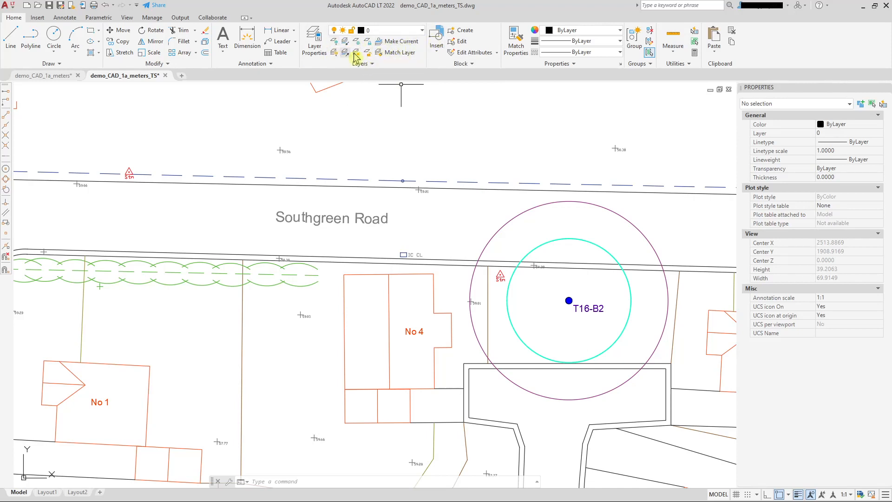
{"action": "left_click", "coordinate": [315, 47]}
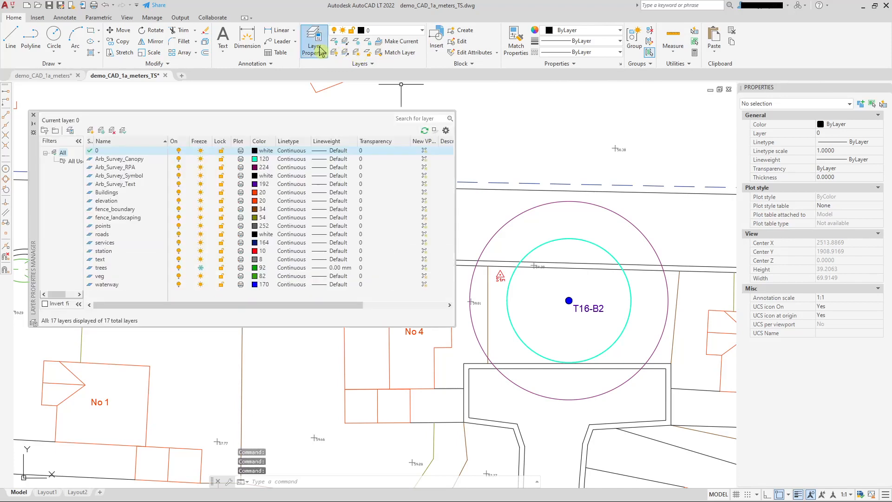
{"action": "left_click", "coordinate": [33, 115]}
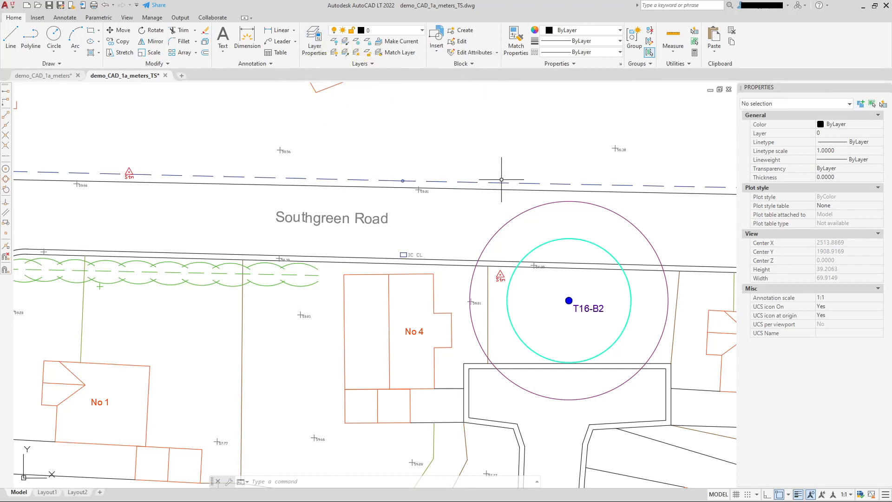
Isolate the roads layer using the road edge north of the Southgreen Road label, and check which layers are locked.
{"action": "middle_click_drag", "start_coordinate": [457, 193], "coordinate": [421, 220]}
{"action": "left_click", "coordinate": [300, 215]}
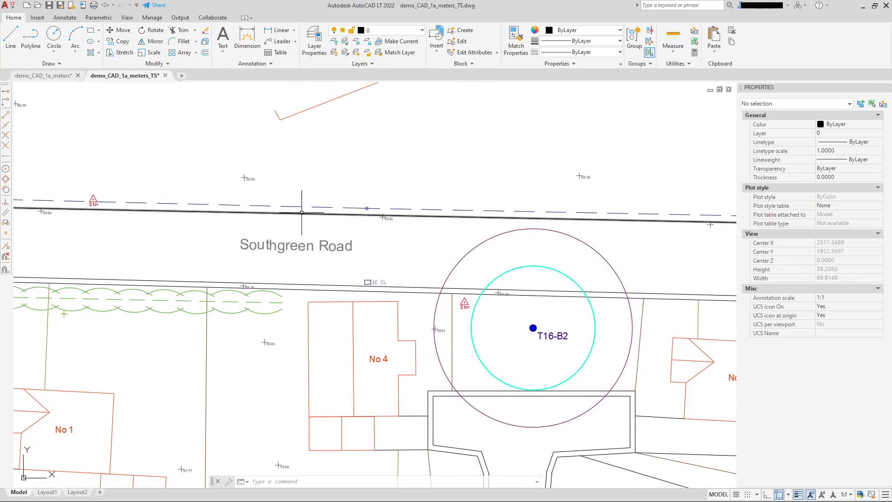
{"action": "left_click", "coordinate": [345, 42]}
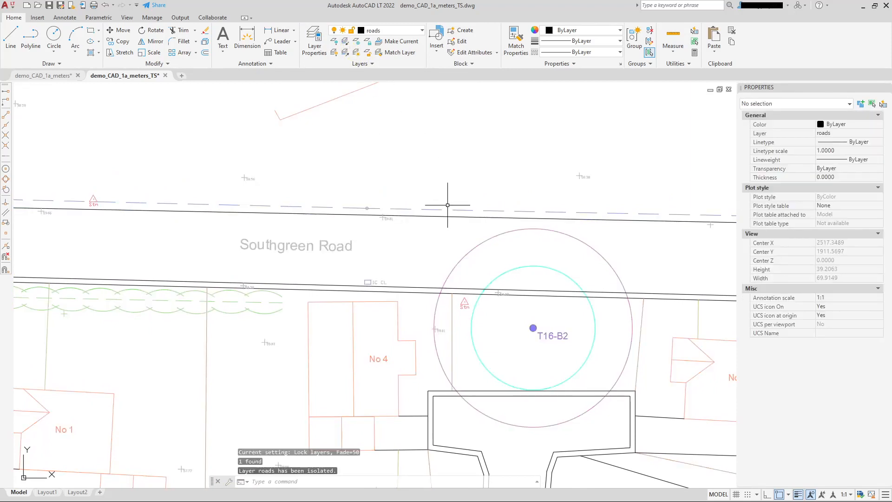
{"action": "left_click", "coordinate": [315, 49]}
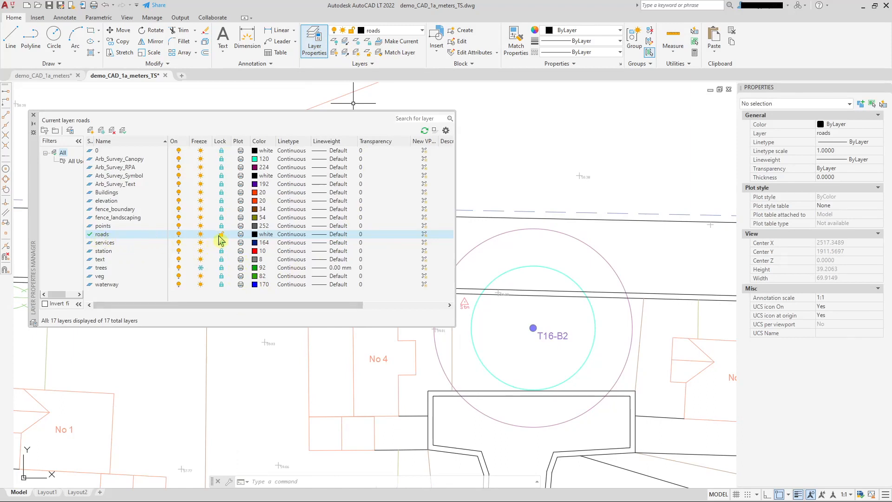
{"action": "left_click", "coordinate": [33, 115]}
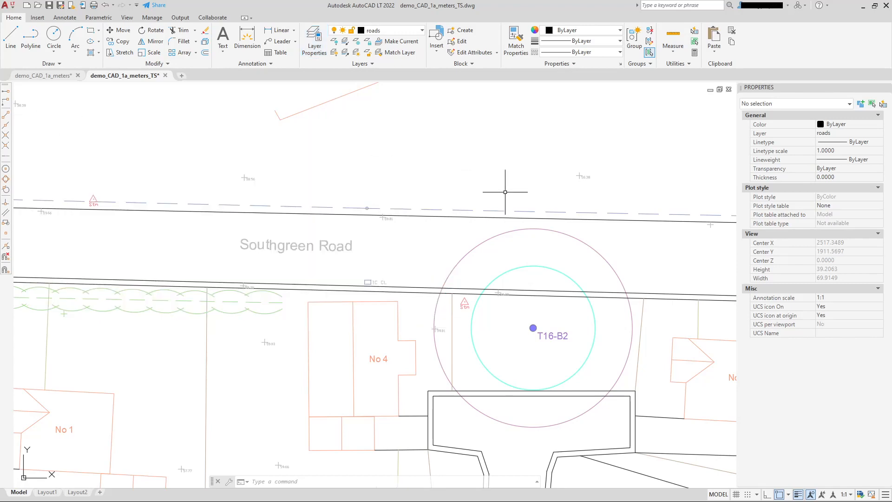
Select the whole drawing with a window and copy the unlocked road linework to empty space southwest of the site.
{"action": "scroll", "coordinate": [505, 192], "scroll_direction": "down", "scroll_amount": 8}
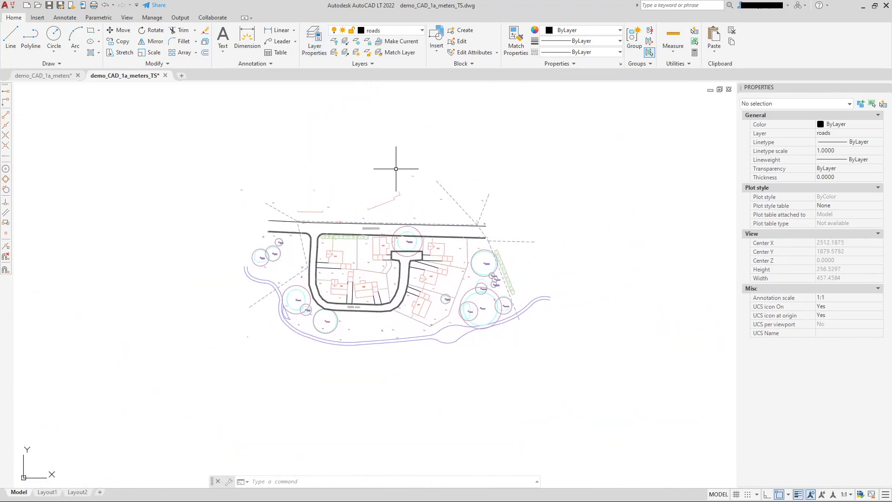
{"action": "left_click", "coordinate": [190, 116]}
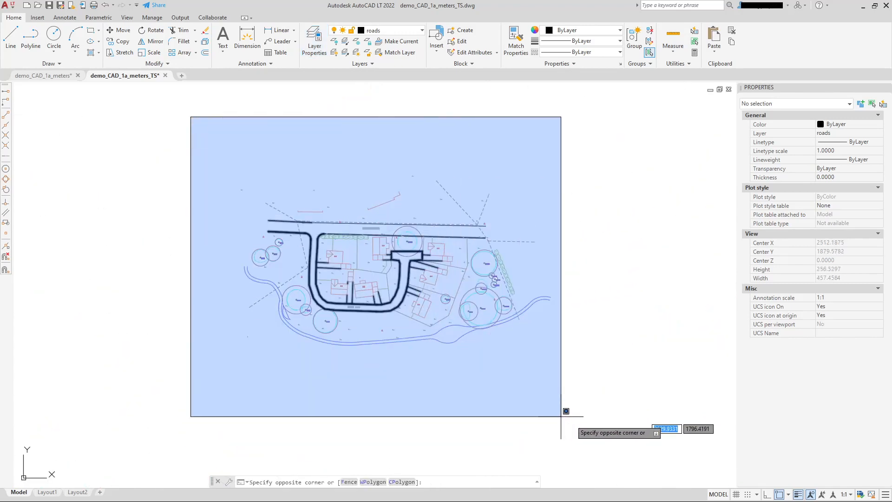
{"action": "left_click", "coordinate": [631, 433]}
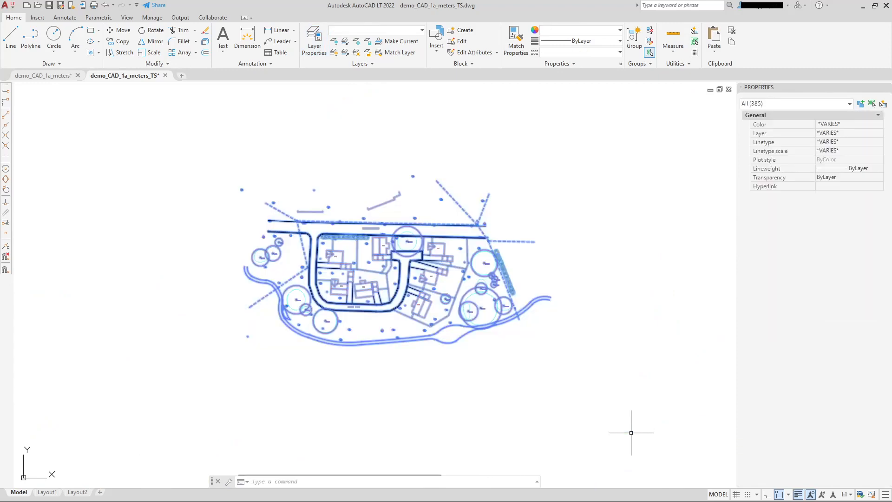
{"action": "right_click", "coordinate": [565, 150]}
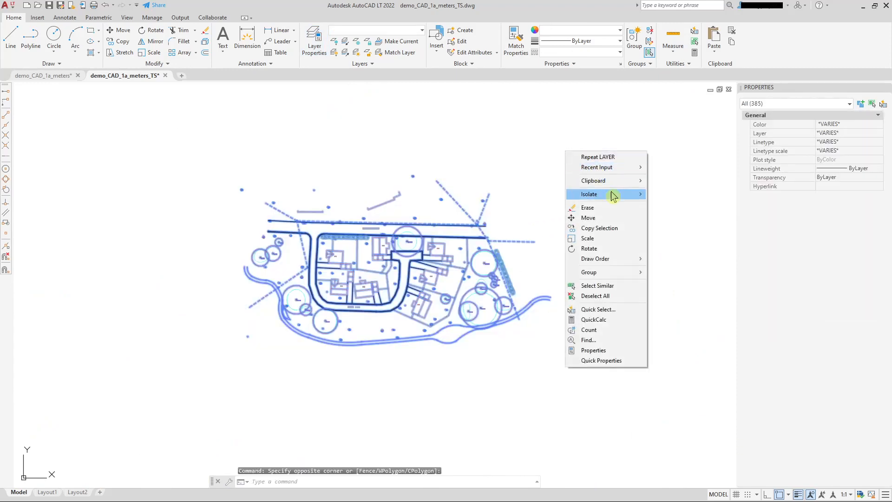
{"action": "left_click", "coordinate": [599, 229]}
{"action": "left_click", "coordinate": [531, 189]}
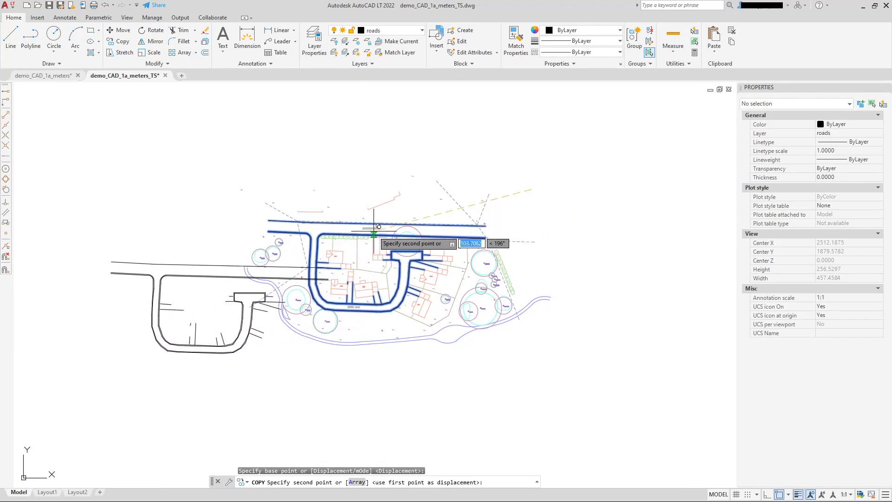
{"action": "middle_click_drag", "start_coordinate": [377, 234], "coordinate": [573, 171]}
{"action": "left_click", "coordinate": [394, 243]}
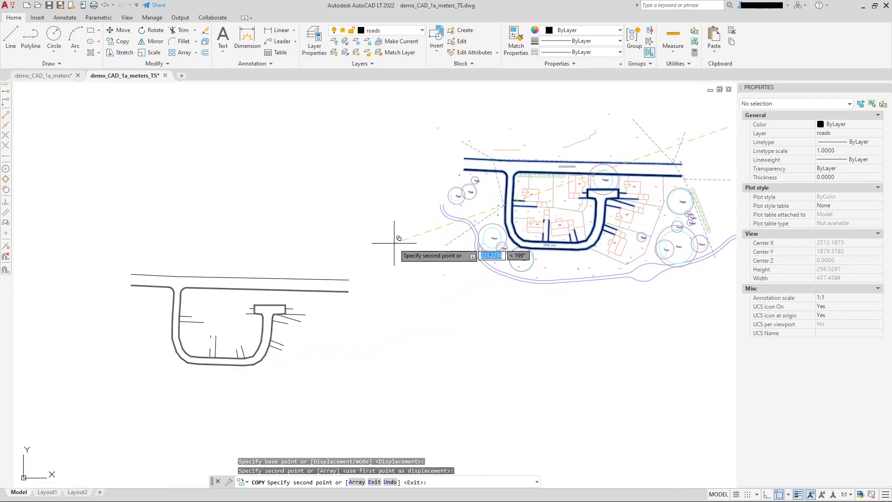
{"action": "right_click", "coordinate": [397, 204]}
{"action": "left_click", "coordinate": [411, 205]}
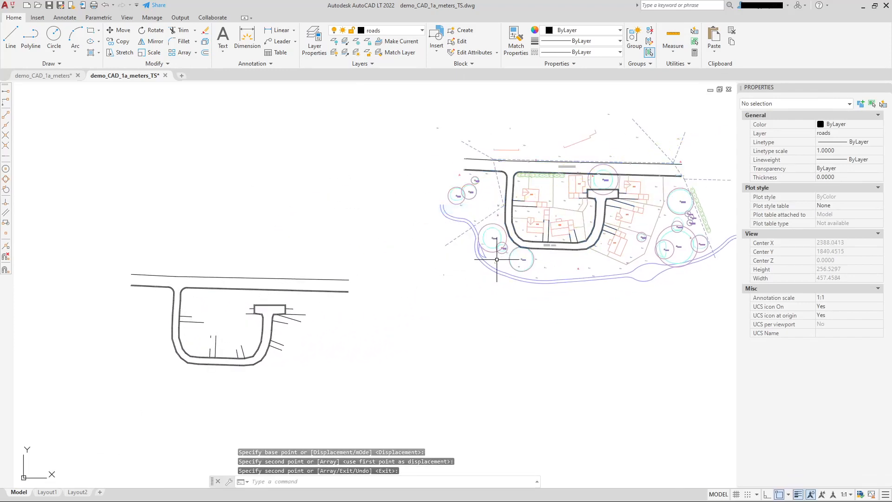
Unisolate the layers to restore their state from before the roads layer was isolated.
{"action": "middle_click_drag", "start_coordinate": [504, 271], "coordinate": [399, 291]}
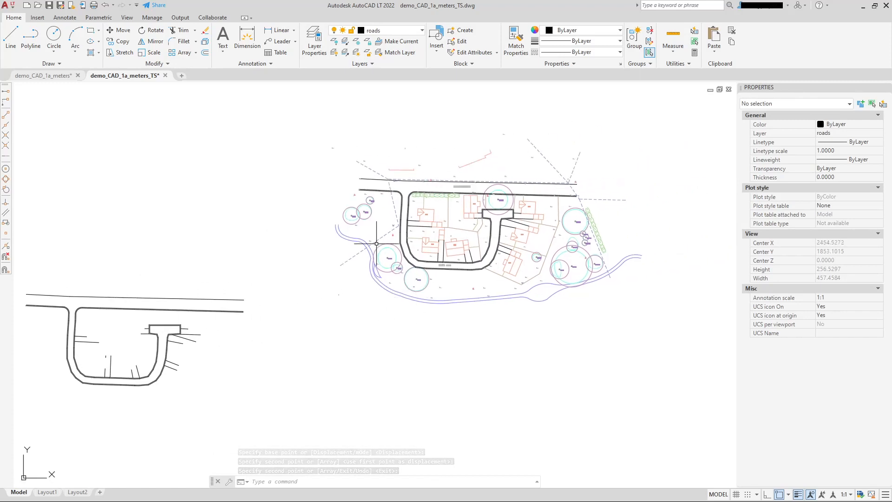
{"action": "left_click", "coordinate": [346, 54]}
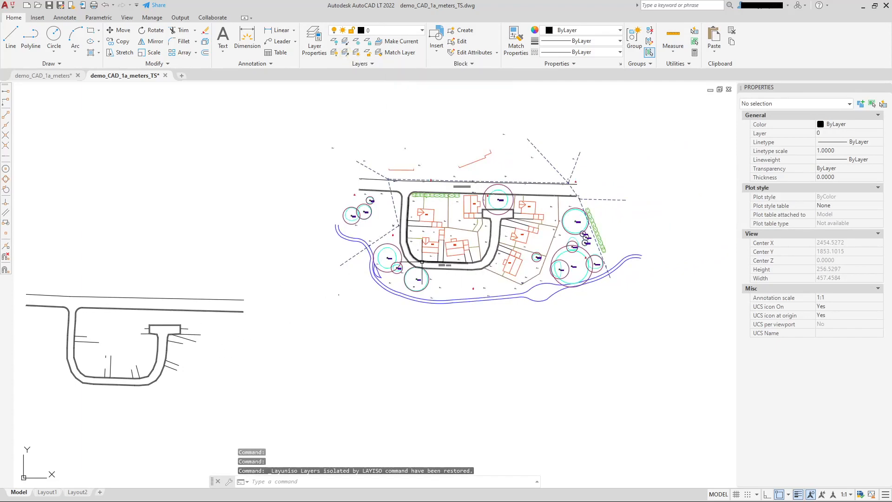
{"action": "scroll", "coordinate": [482, 228], "scroll_direction": "up", "scroll_amount": 2}
{"action": "scroll", "coordinate": [426, 205], "scroll_direction": "down", "scroll_amount": 6}
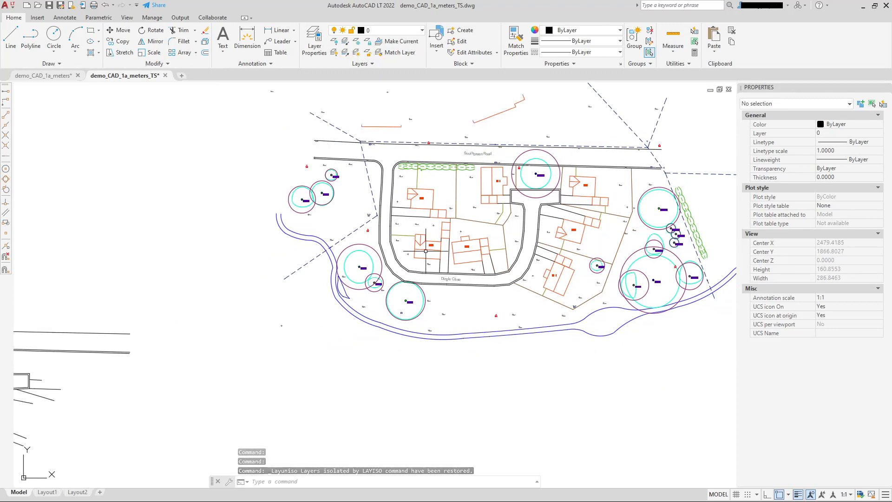
{"action": "scroll", "coordinate": [496, 236], "scroll_direction": "up", "scroll_amount": 4}
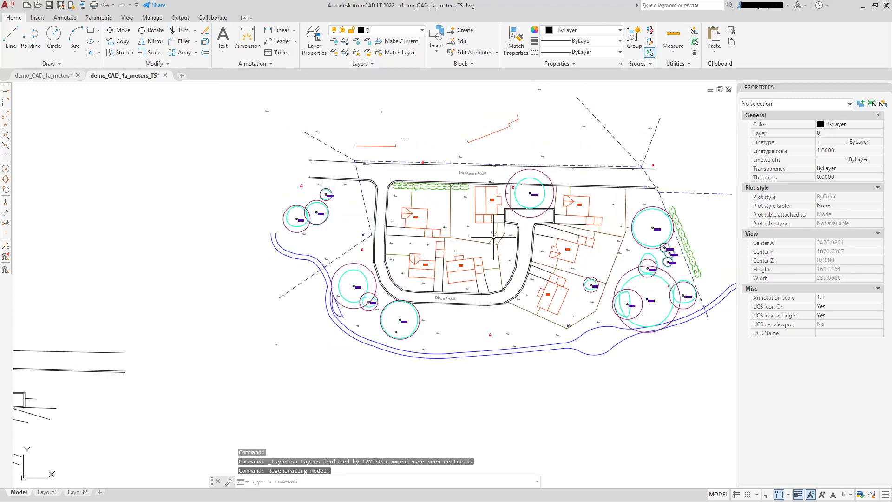
{"action": "middle_click_drag", "start_coordinate": [471, 244], "coordinate": [432, 259]}
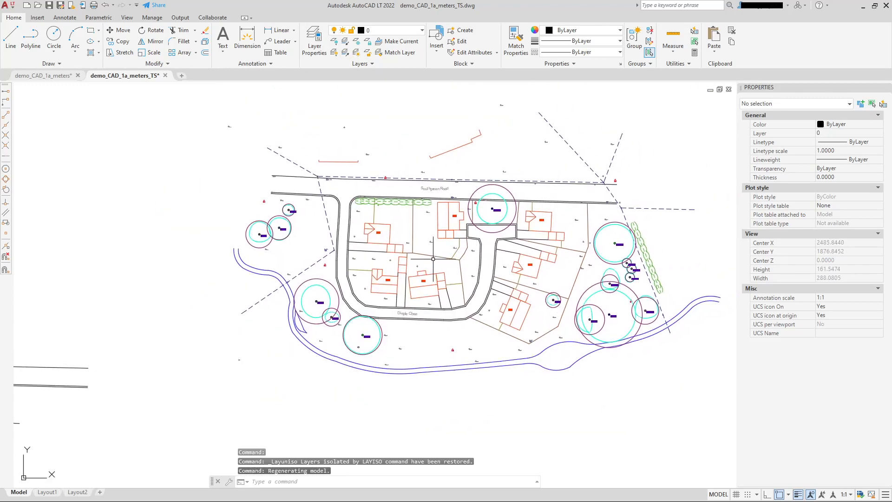
Isolate the four Arb_Survey layers by selecting tree T2-B2's symbol, label, canopy outline and RPA circle.
{"action": "scroll", "coordinate": [300, 234], "scroll_direction": "up", "scroll_amount": 4}
{"action": "scroll", "coordinate": [313, 218], "scroll_direction": "up", "scroll_amount": 2}
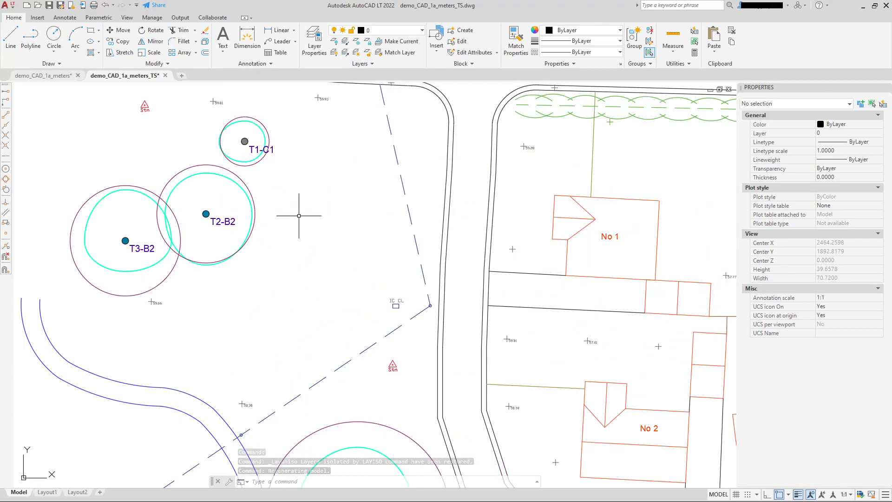
{"action": "left_click", "coordinate": [200, 195]}
{"action": "left_click", "coordinate": [294, 247]}
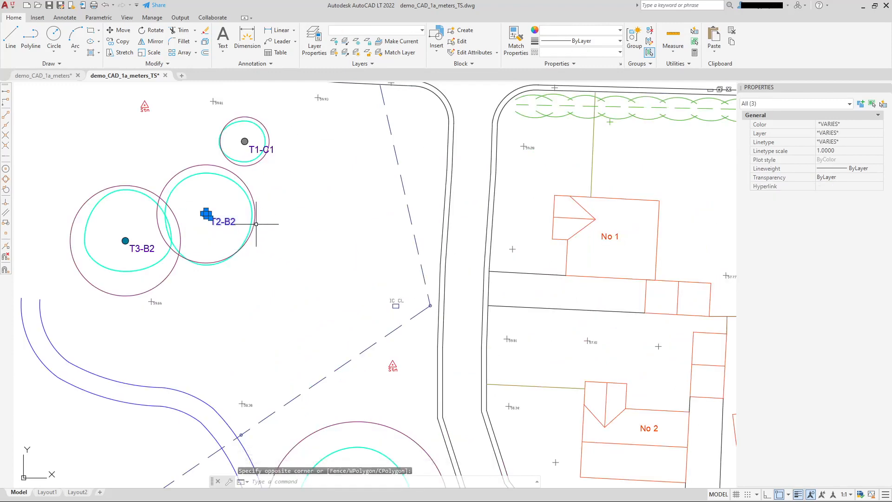
{"action": "left_click", "coordinate": [247, 179]}
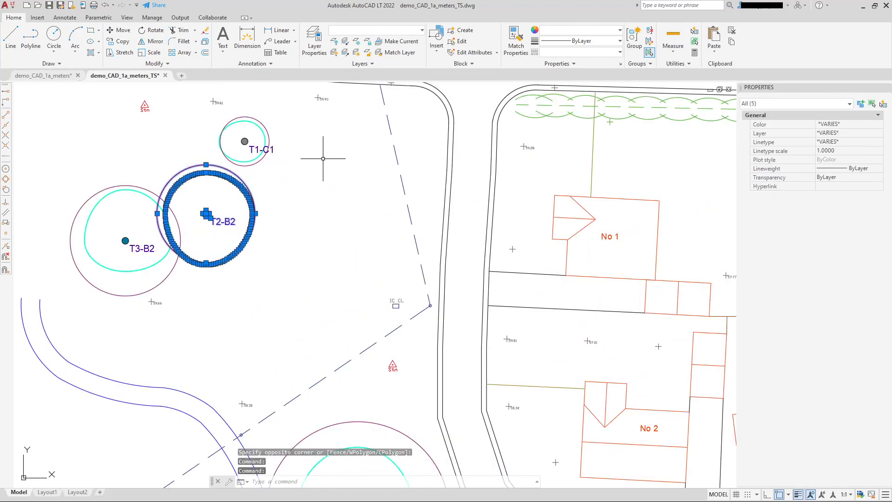
{"action": "scroll", "coordinate": [329, 160], "scroll_direction": "down", "scroll_amount": 2}
{"action": "scroll", "coordinate": [372, 125], "scroll_direction": "down", "scroll_amount": 2}
{"action": "middle_click_drag", "start_coordinate": [416, 175], "coordinate": [391, 236]}
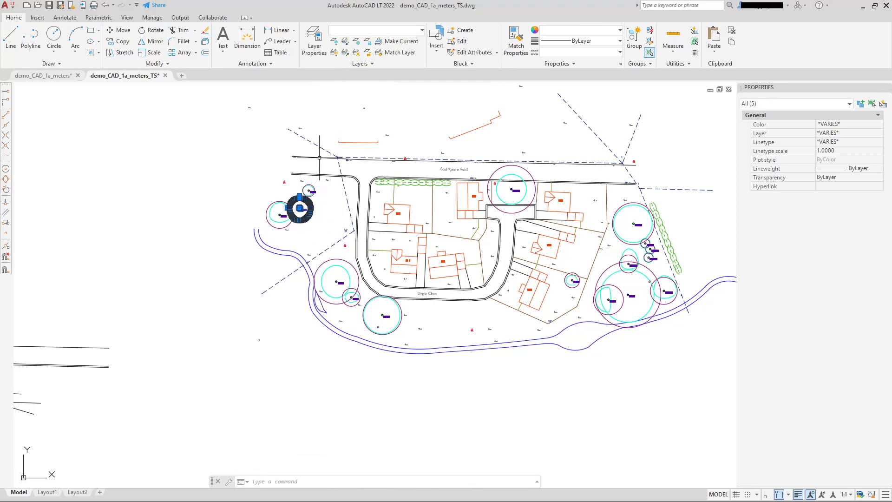
{"action": "scroll", "coordinate": [300, 204], "scroll_direction": "up", "scroll_amount": 6}
{"action": "scroll", "coordinate": [299, 198], "scroll_direction": "down", "scroll_amount": 4}
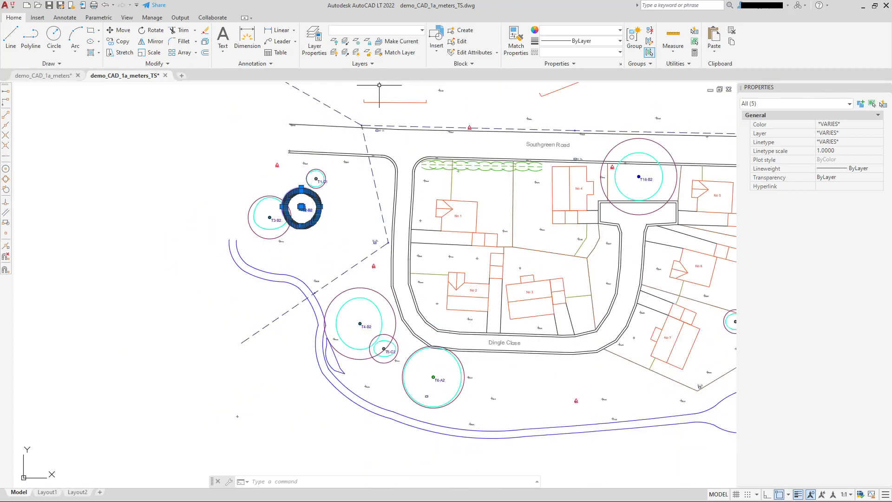
{"action": "left_click", "coordinate": [345, 43]}
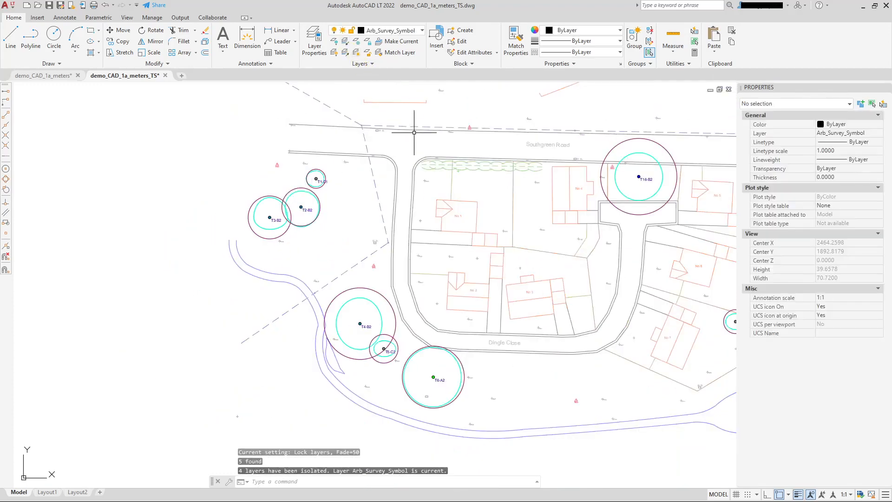
Select the whole site drawing with a window, copy the unlocked tree survey objects to empty space south of the site, and unisolate the layers.
{"action": "scroll", "coordinate": [414, 132], "scroll_direction": "down", "scroll_amount": 10}
{"action": "left_click", "coordinate": [354, 132]}
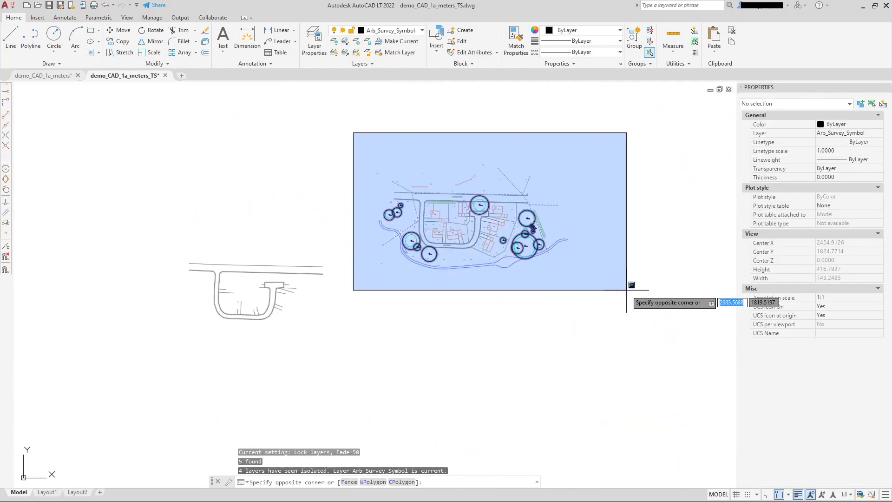
{"action": "left_click", "coordinate": [627, 290]}
{"action": "right_click", "coordinate": [530, 190]}
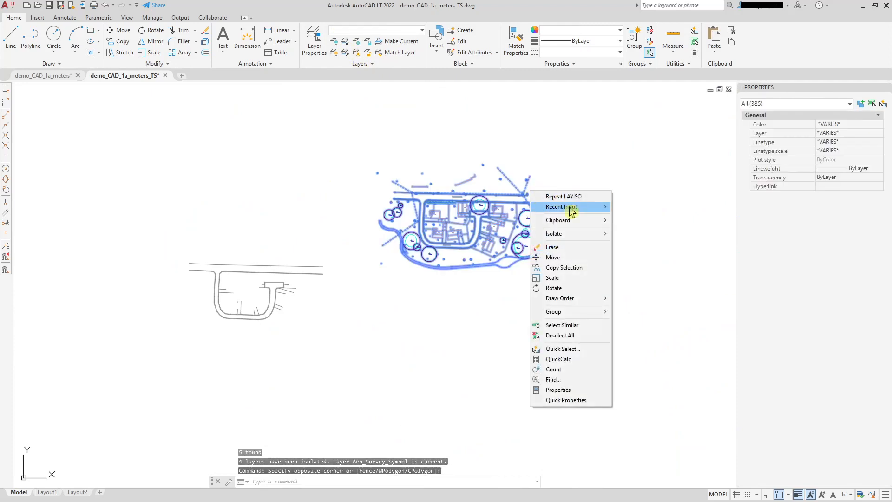
{"action": "left_click", "coordinate": [585, 269]}
{"action": "left_click", "coordinate": [453, 223]}
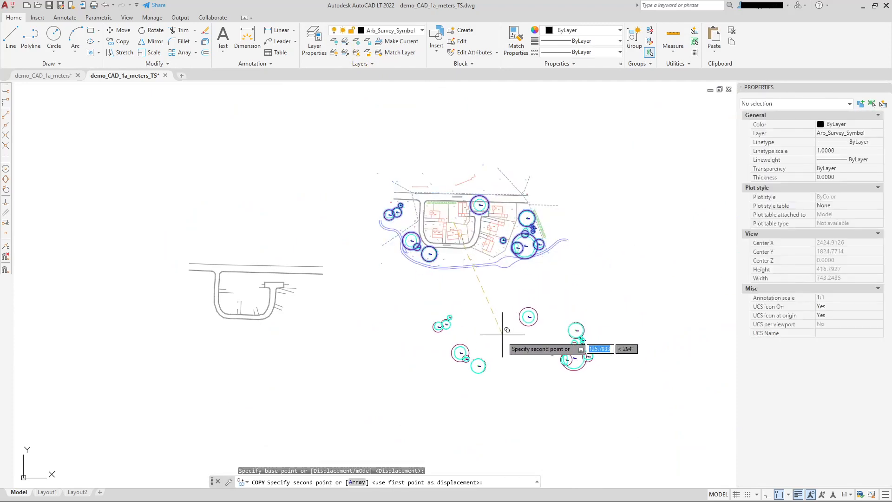
{"action": "right_click", "coordinate": [553, 339]}
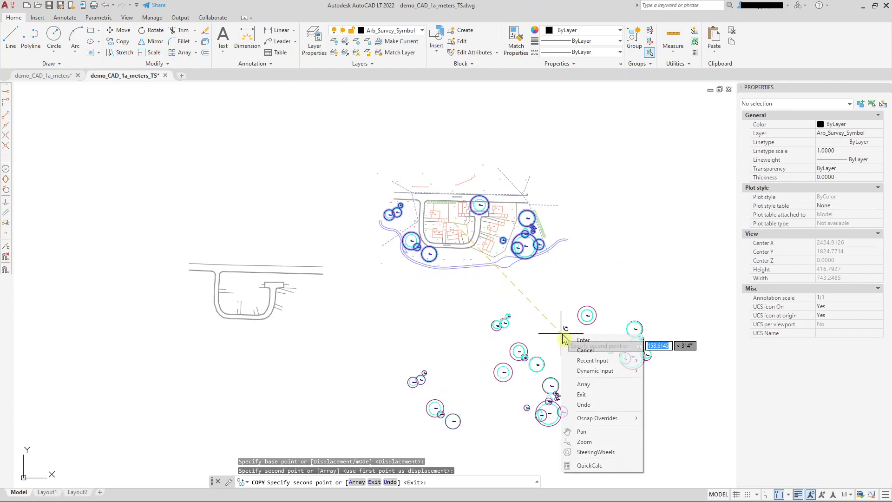
{"action": "left_click", "coordinate": [587, 340]}
{"action": "left_click", "coordinate": [347, 54]}
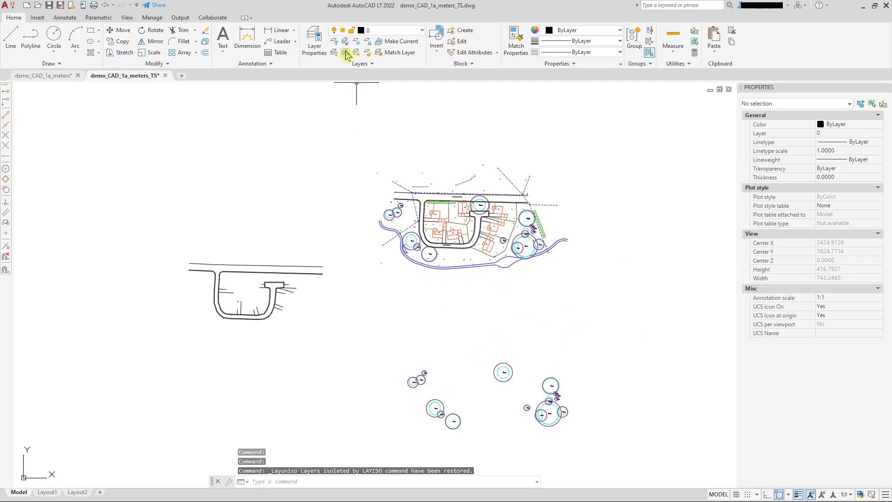
Examine the copied tree survey objects against the original site plan and the copied roads, and review the drawing's layer list.
{"action": "middle_click_drag", "start_coordinate": [527, 335], "coordinate": [442, 200]}
{"action": "scroll", "coordinate": [448, 292], "scroll_direction": "up", "scroll_amount": 5}
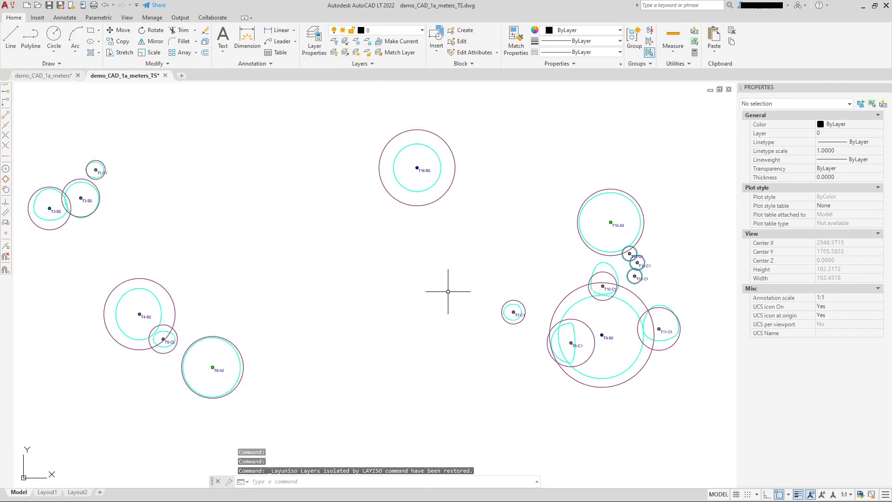
{"action": "scroll", "coordinate": [107, 200], "scroll_direction": "down", "scroll_amount": 2}
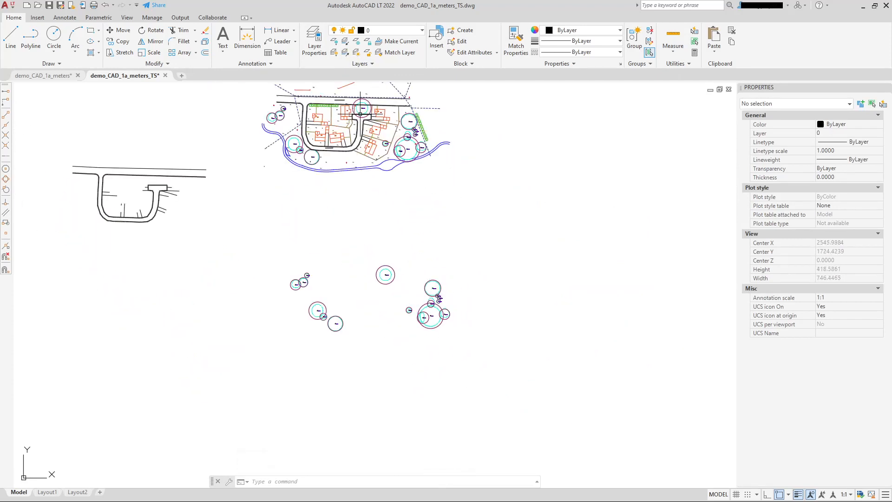
{"action": "scroll", "coordinate": [262, 251], "scroll_direction": "up", "scroll_amount": 2}
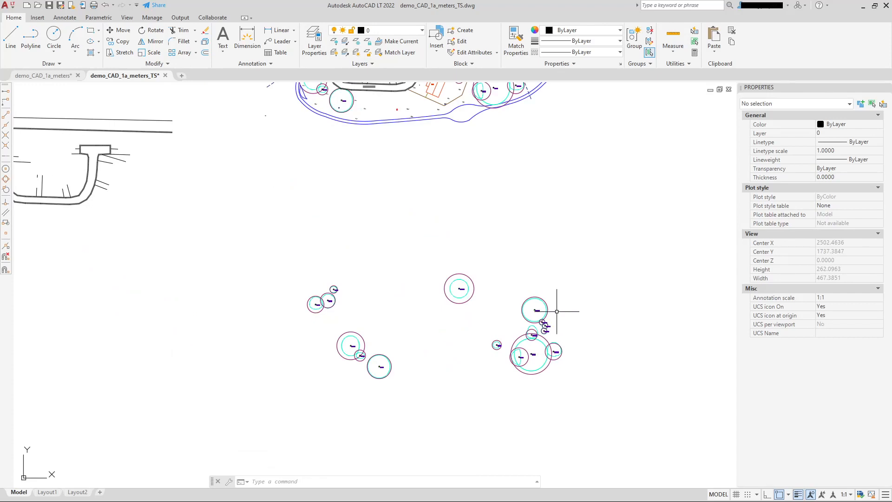
{"action": "scroll", "coordinate": [533, 300], "scroll_direction": "down", "scroll_amount": 2}
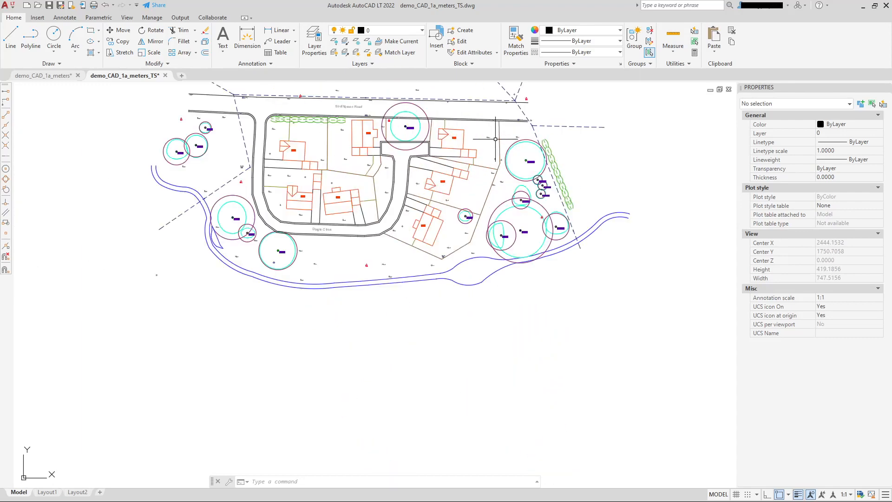
{"action": "scroll", "coordinate": [497, 139], "scroll_direction": "up", "scroll_amount": 4}
{"action": "scroll", "coordinate": [313, 145], "scroll_direction": "up", "scroll_amount": 4}
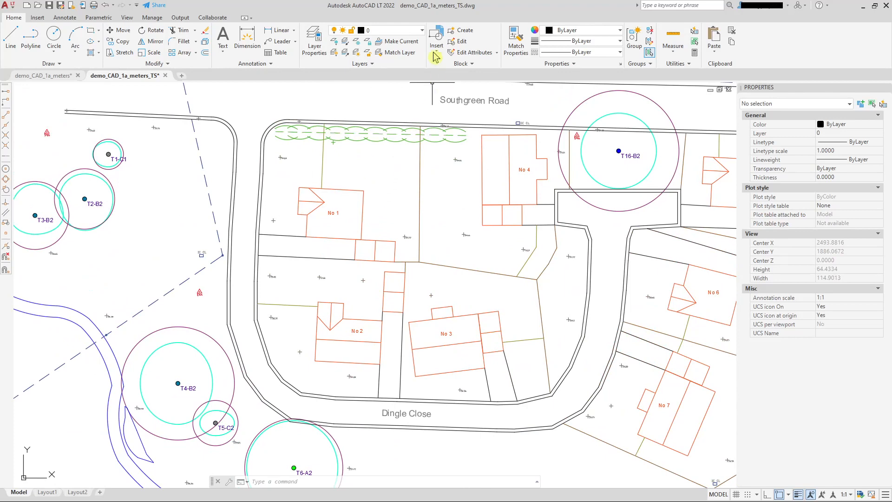
{"action": "left_click", "coordinate": [423, 30]}
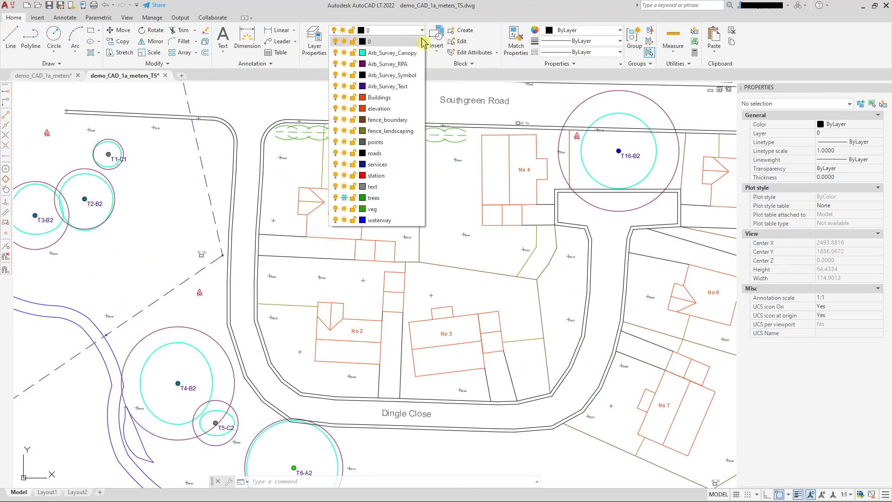
{"action": "left_click", "coordinate": [186, 197]}
{"action": "scroll", "coordinate": [453, 281], "scroll_direction": "down", "scroll_amount": 6}
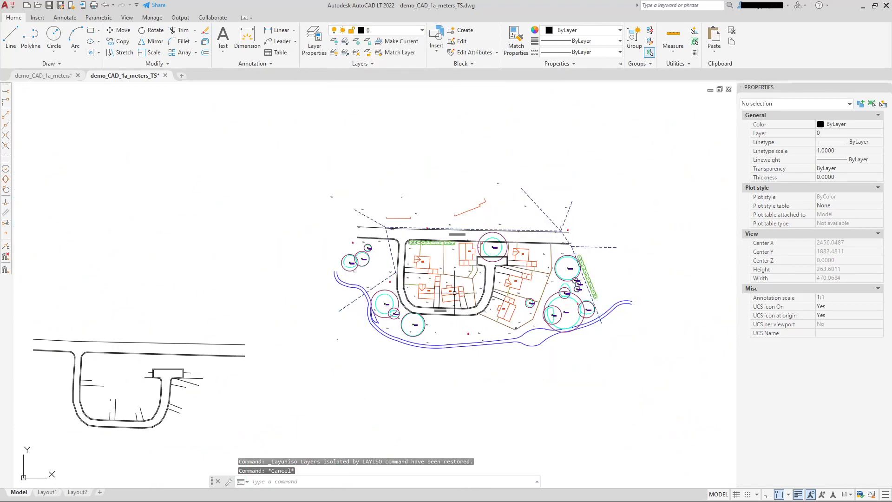
{"action": "middle_click_drag", "start_coordinate": [450, 328], "coordinate": [418, 210]}
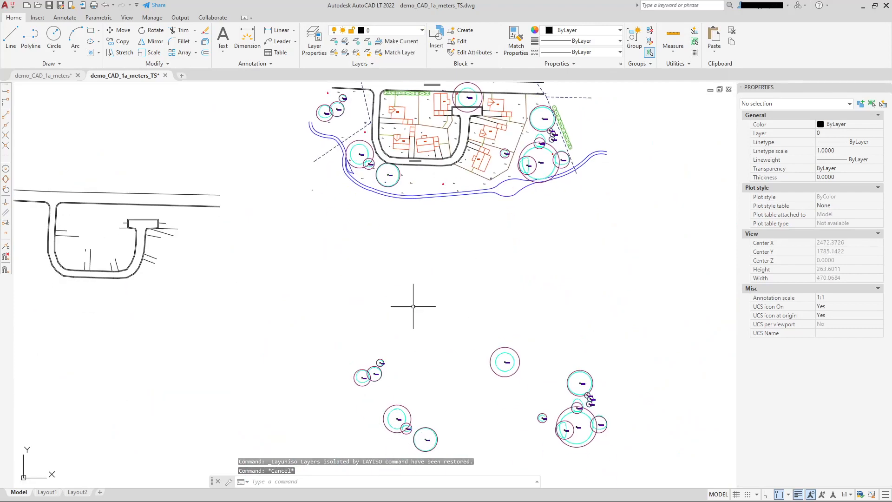
{"action": "scroll", "coordinate": [439, 239], "scroll_direction": "up", "scroll_amount": 4}
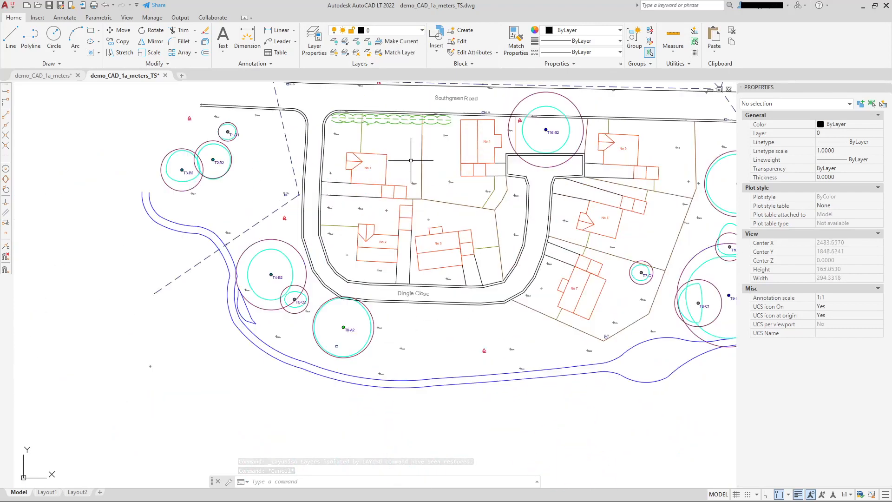
{"action": "scroll", "coordinate": [439, 234], "scroll_direction": "down", "scroll_amount": 6}
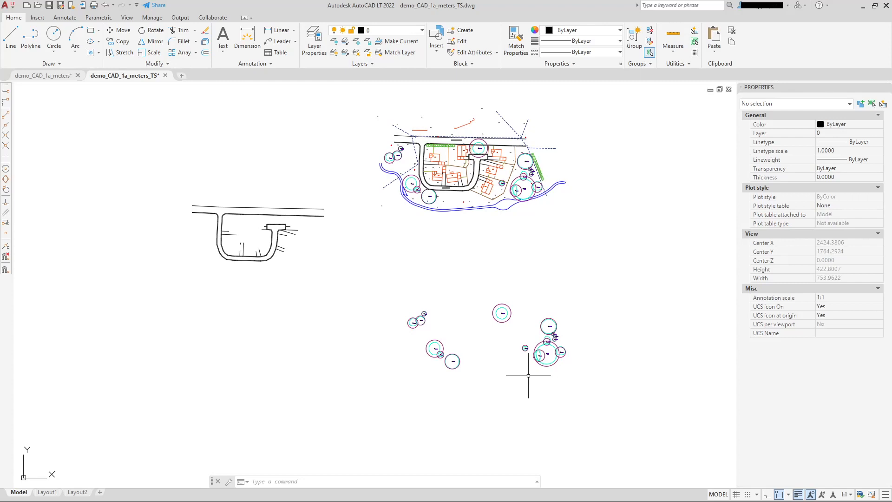
{"action": "middle_click_drag", "start_coordinate": [565, 360], "coordinate": [515, 336]}
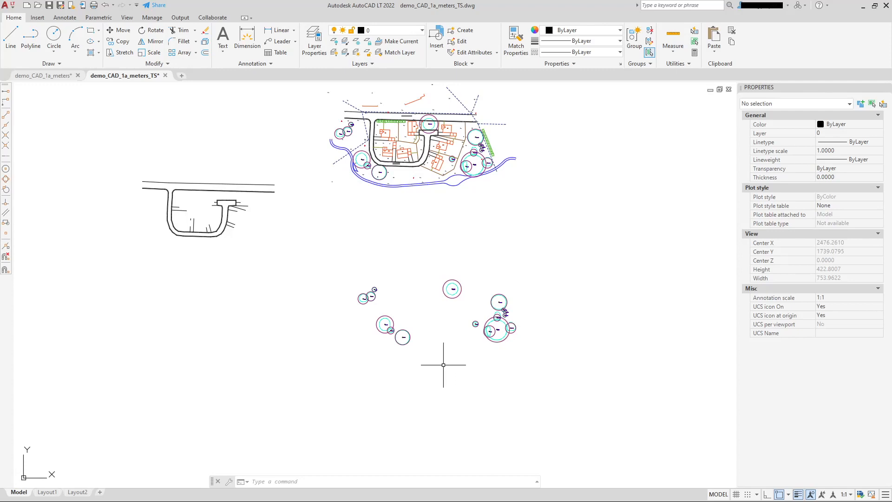
{"action": "scroll", "coordinate": [447, 363], "scroll_direction": "up", "scroll_amount": 2}
{"action": "scroll", "coordinate": [448, 362], "scroll_direction": "down", "scroll_amount": 2}
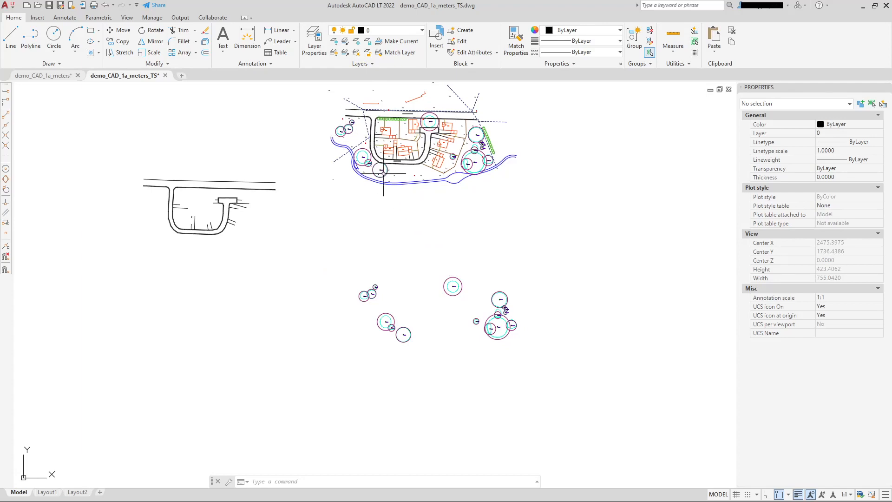
Isolate the Buildings layer using the vertical line inside house No 4, and check in the layer properties which layers are locked.
{"action": "middle_click_drag", "start_coordinate": [406, 133], "coordinate": [392, 221]}
{"action": "scroll", "coordinate": [392, 221], "scroll_direction": "up", "scroll_amount": 6}
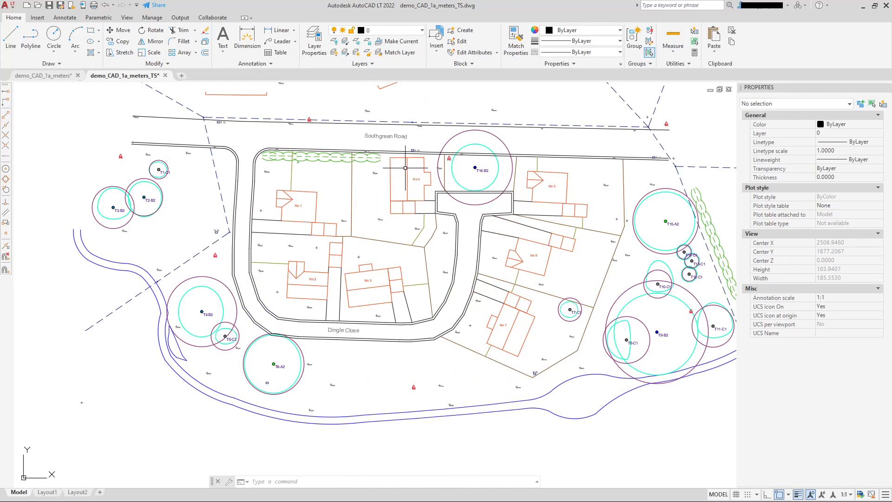
{"action": "scroll", "coordinate": [449, 150], "scroll_direction": "up", "scroll_amount": 2}
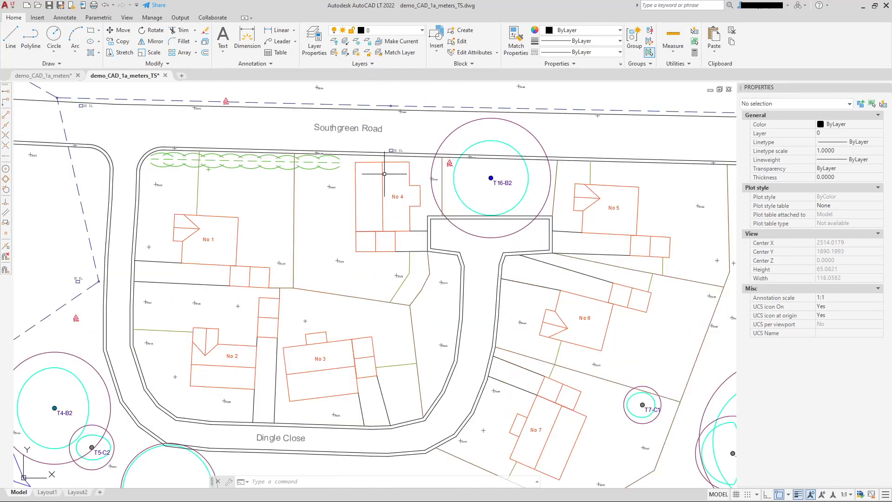
{"action": "left_click", "coordinate": [383, 176]}
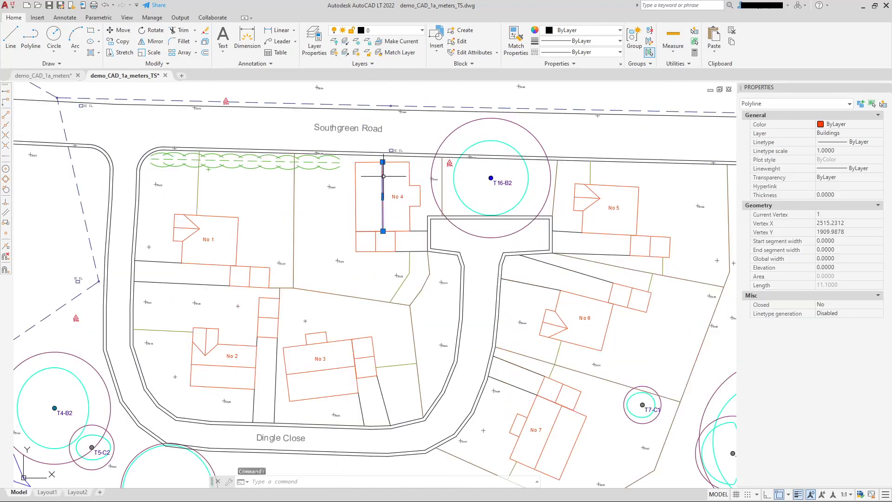
{"action": "left_click", "coordinate": [345, 42]}
{"action": "scroll", "coordinate": [488, 200], "scroll_direction": "down", "scroll_amount": 8}
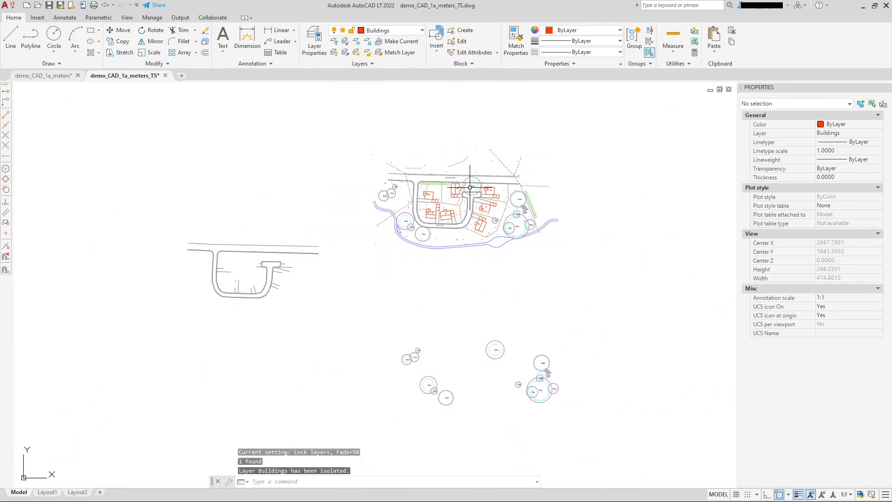
{"action": "scroll", "coordinate": [447, 246], "scroll_direction": "up", "scroll_amount": 1}
{"action": "scroll", "coordinate": [395, 231], "scroll_direction": "up", "scroll_amount": 5}
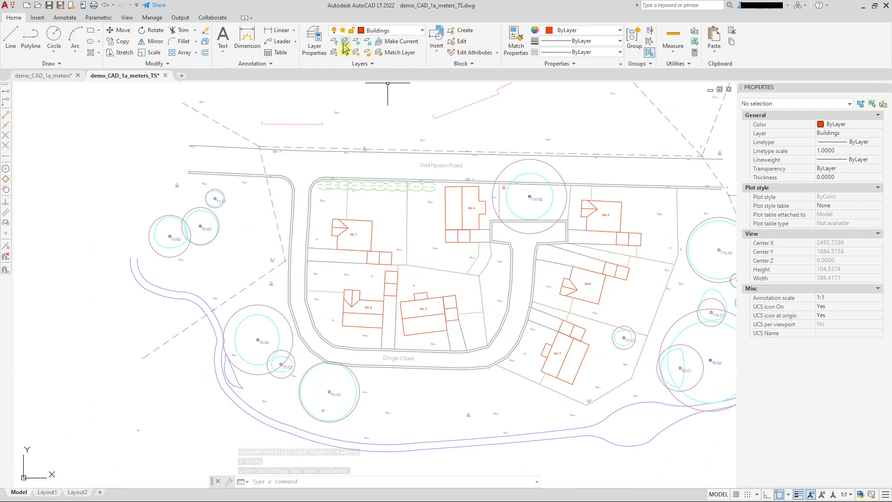
{"action": "left_click", "coordinate": [315, 48]}
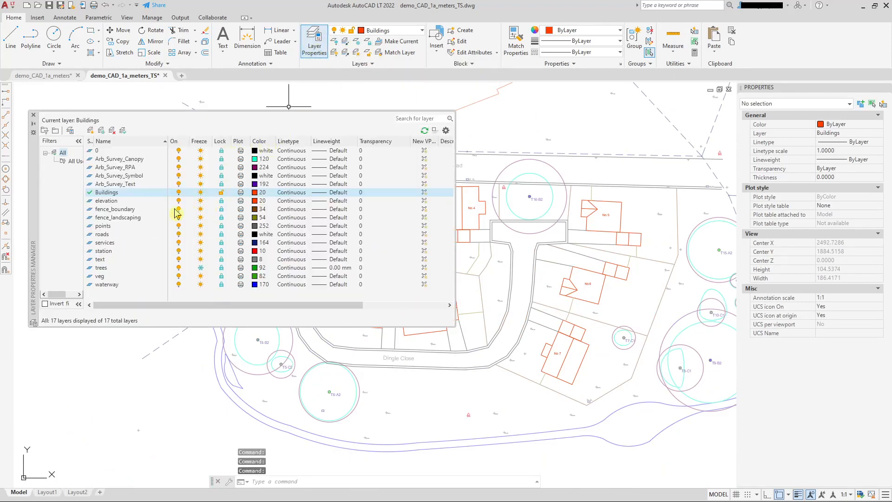
{"action": "left_click", "coordinate": [34, 115]}
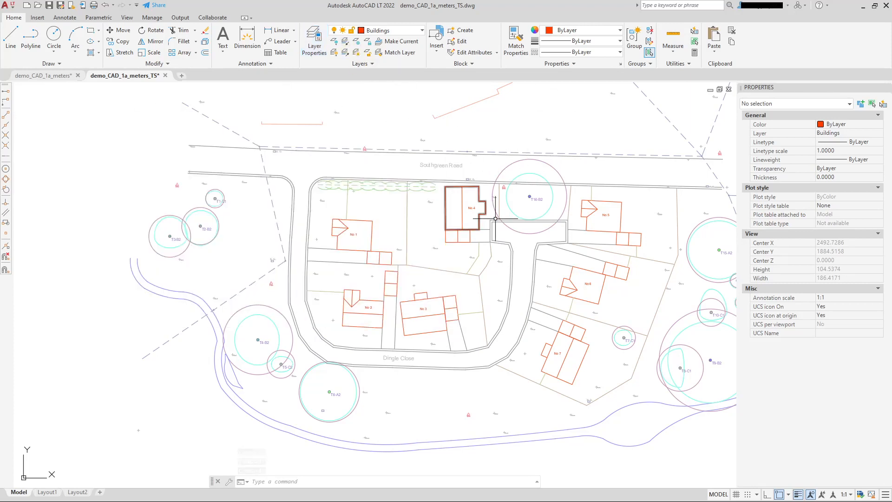
Isolate the Buildings layer again using the outline of house No 4.
{"action": "left_click", "coordinate": [445, 202]}
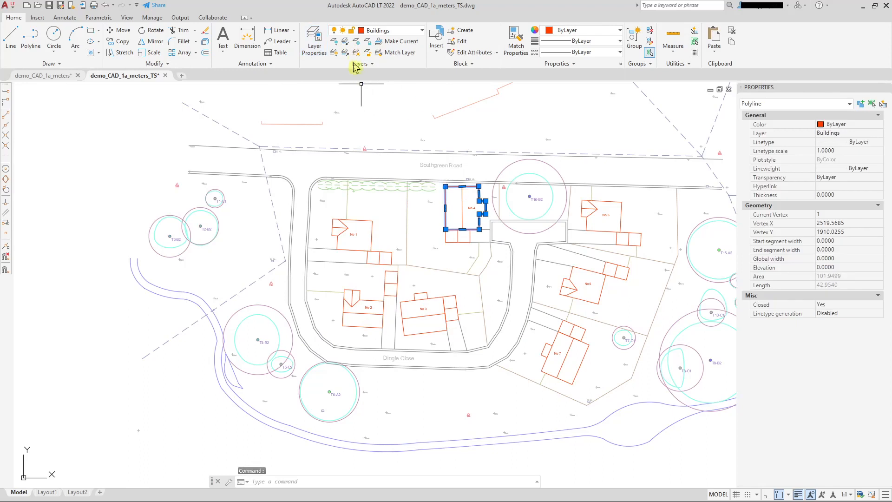
{"action": "left_click", "coordinate": [347, 41]}
{"action": "scroll", "coordinate": [511, 213], "scroll_direction": "down", "scroll_amount": 3}
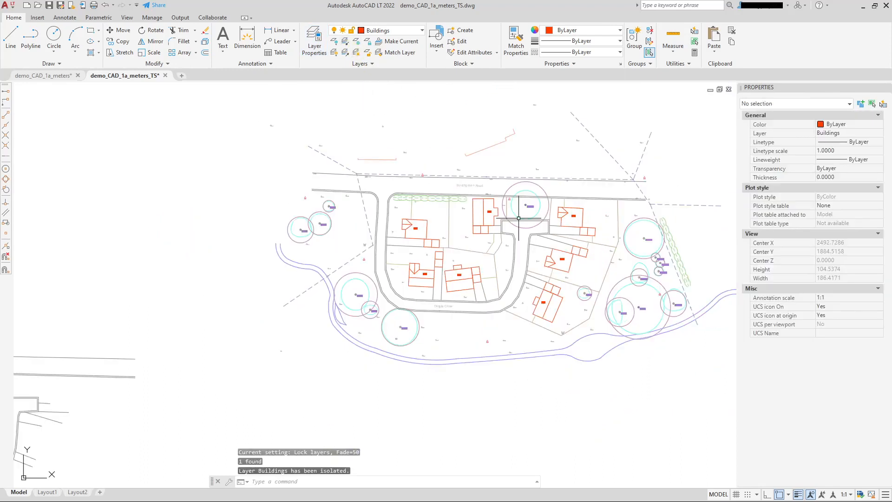
Select the whole site drawing with a window, copy the unlocked Buildings objects to empty space south of the site, and unisolate the layers.
{"action": "middle_click_drag", "start_coordinate": [463, 218], "coordinate": [422, 221]}
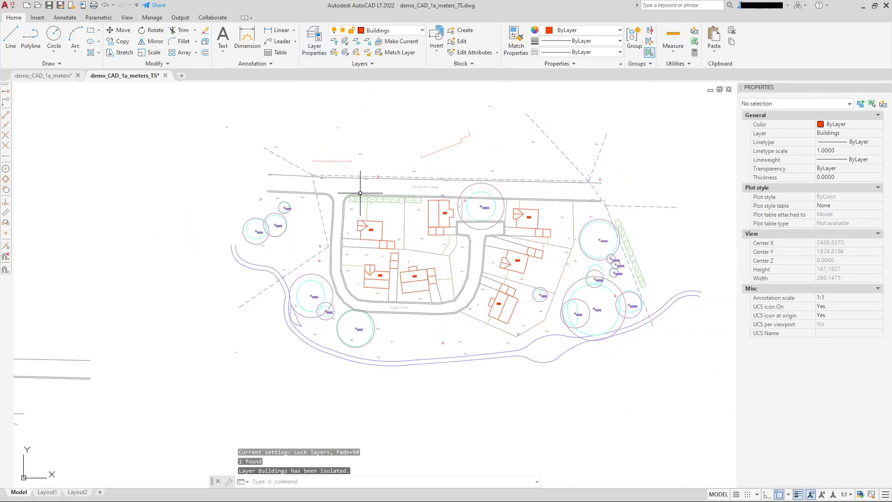
{"action": "left_click", "coordinate": [193, 126]}
{"action": "left_click", "coordinate": [578, 335]}
{"action": "right_click", "coordinate": [555, 274]}
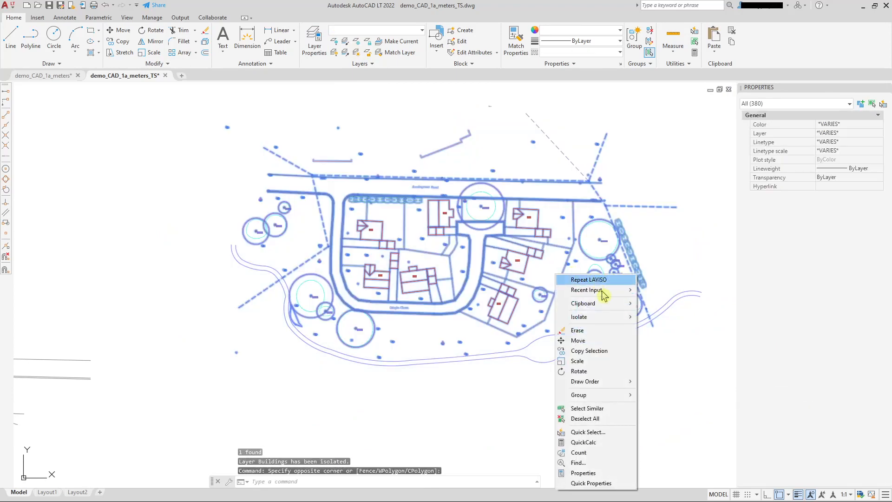
{"action": "mouse_move", "coordinate": [609, 310]}
{"action": "left_click", "coordinate": [602, 352]}
{"action": "left_click", "coordinate": [428, 211]}
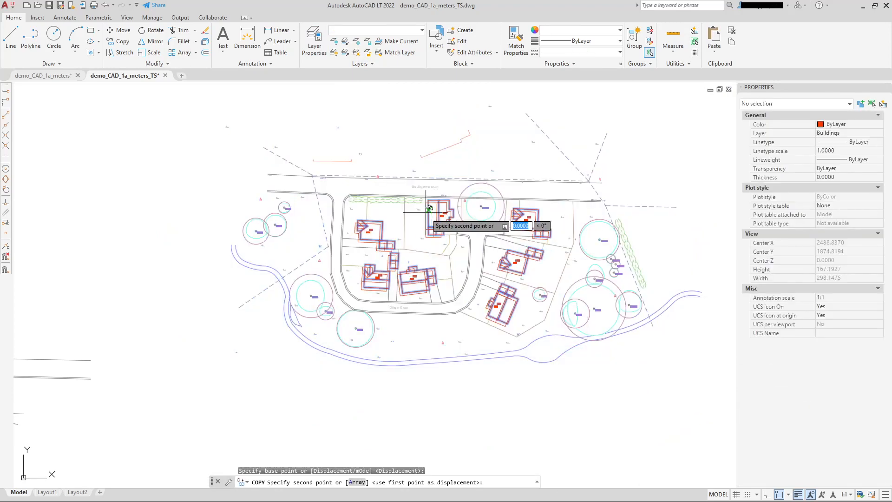
{"action": "scroll", "coordinate": [438, 237], "scroll_direction": "down", "scroll_amount": 2}
{"action": "middle_click_drag", "start_coordinate": [476, 299], "coordinate": [379, 181]}
{"action": "left_click", "coordinate": [379, 256]}
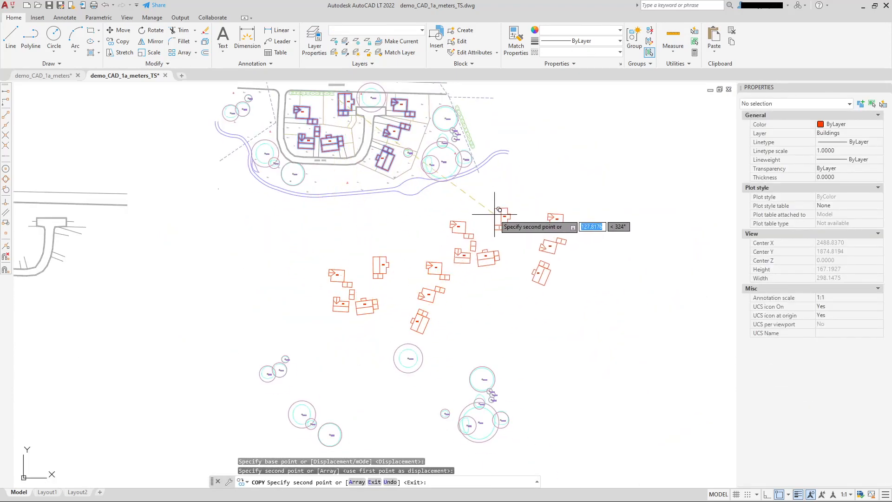
{"action": "right_click", "coordinate": [497, 213]}
{"action": "left_click", "coordinate": [517, 221]}
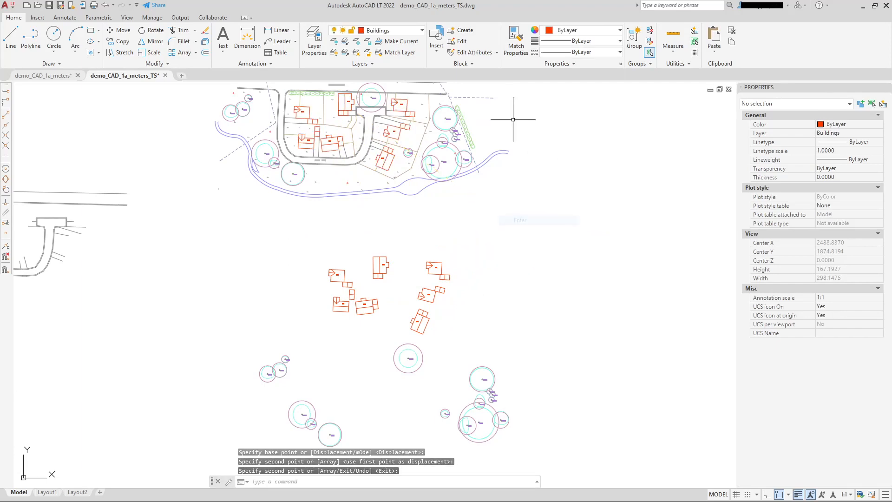
{"action": "left_click", "coordinate": [343, 55]}
Check the layer and lock status of the root protection circle around tree T16-B2, leaving nothing selected.
{"action": "middle_click_drag", "start_coordinate": [434, 225], "coordinate": [508, 329]}
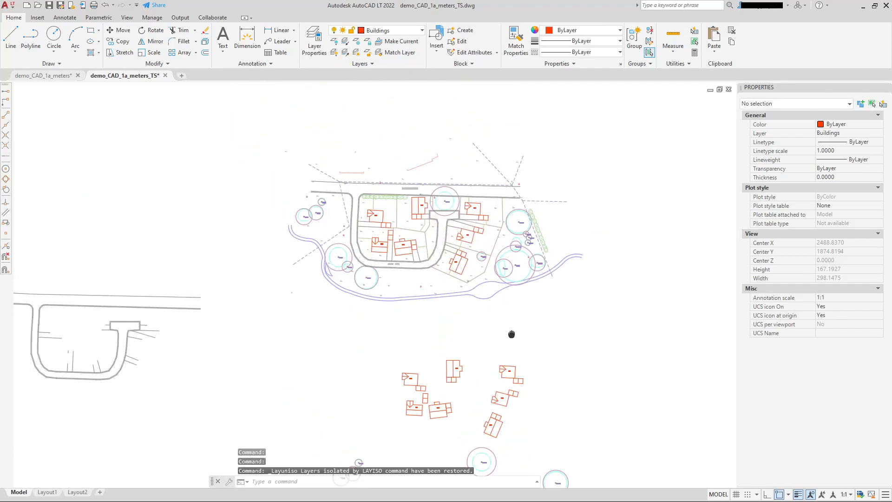
{"action": "scroll", "coordinate": [438, 206], "scroll_direction": "up", "scroll_amount": 4}
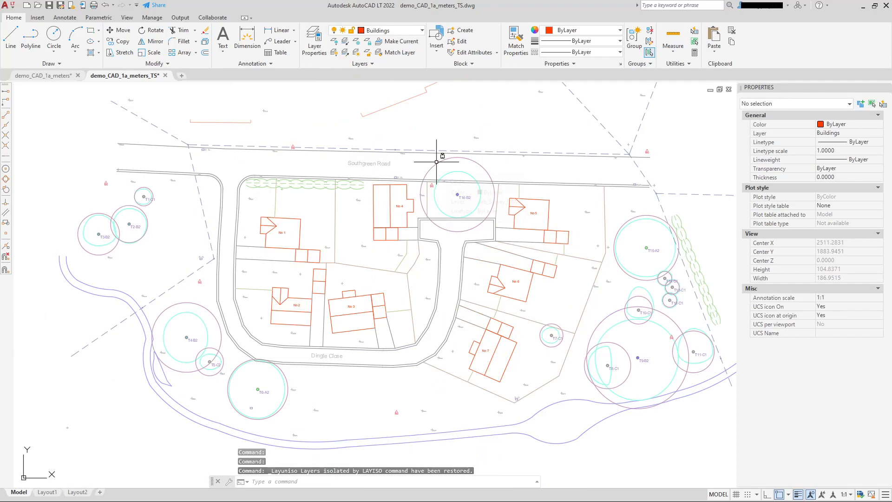
{"action": "scroll", "coordinate": [333, 175], "scroll_direction": "up", "scroll_amount": 2}
{"action": "scroll", "coordinate": [566, 169], "scroll_direction": "down", "scroll_amount": 1}
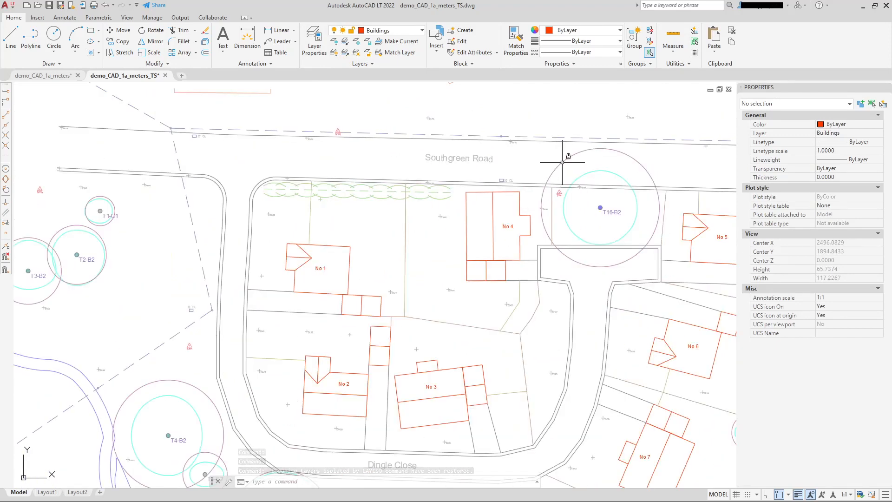
{"action": "left_click", "coordinate": [587, 150]}
{"action": "key", "text": "Escape"}
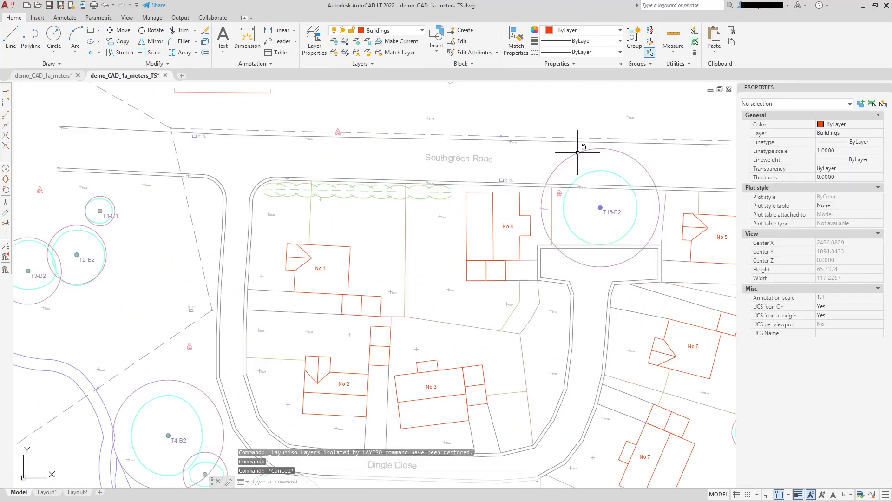
{"action": "left_click", "coordinate": [577, 153]}
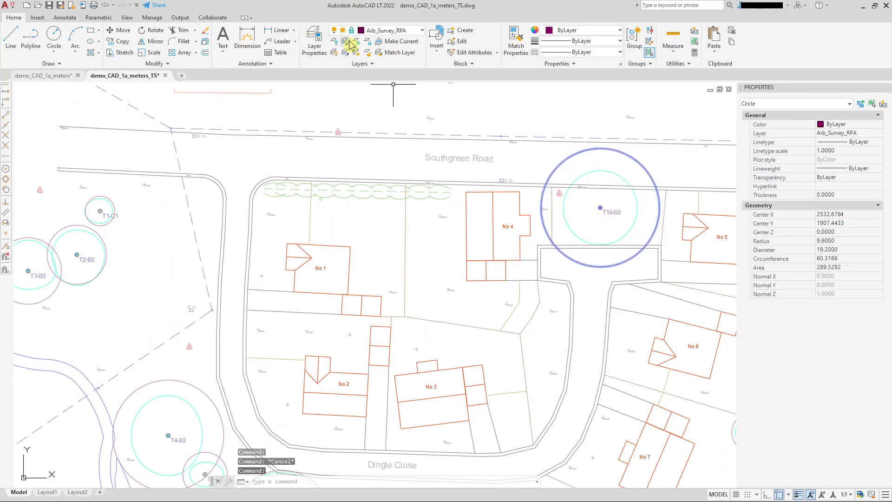
{"action": "key", "text": "Escape"}
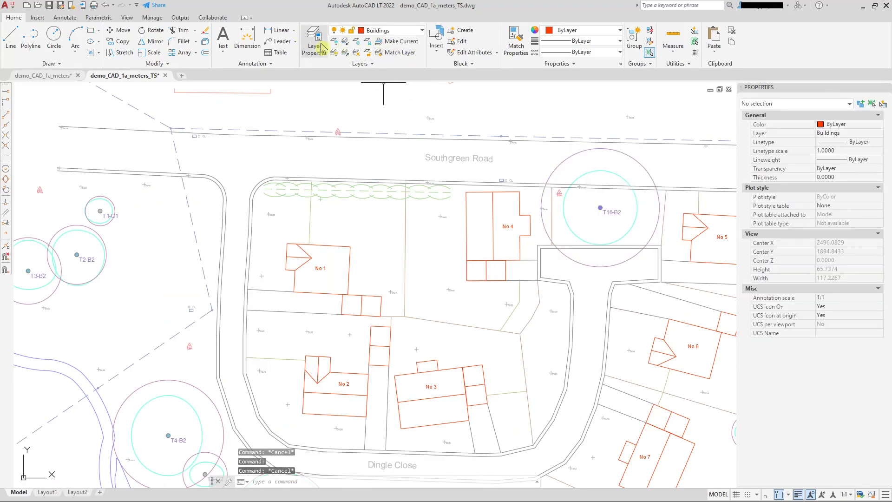
Try to unisolate the layers again and review the lock status of every layer in the layer list.
{"action": "left_click", "coordinate": [422, 30]}
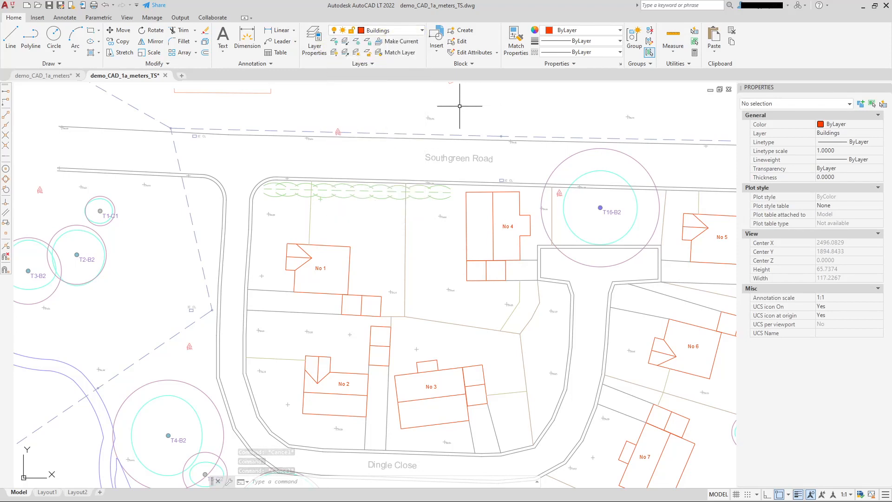
{"action": "left_click", "coordinate": [345, 55]}
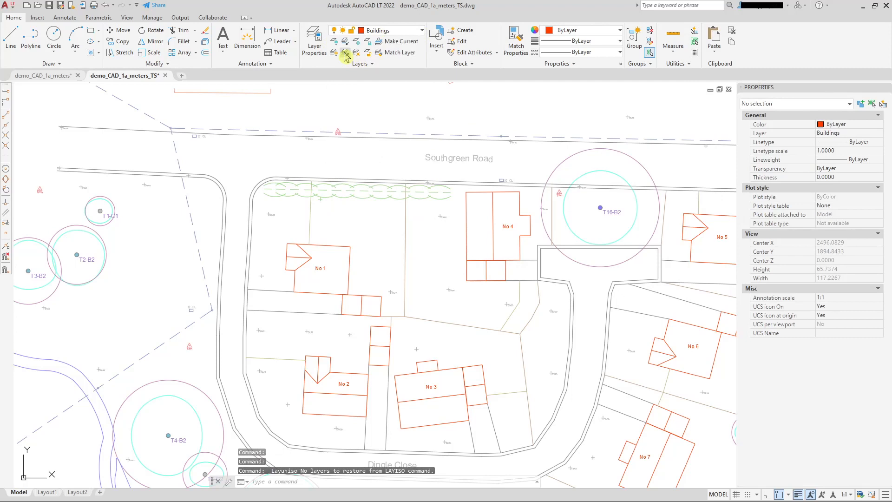
{"action": "left_click", "coordinate": [376, 30]}
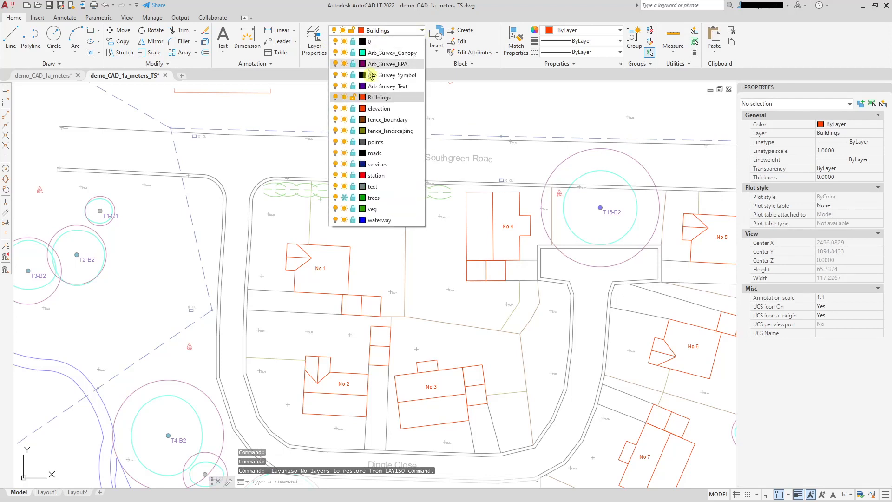
{"action": "left_click", "coordinate": [458, 100]}
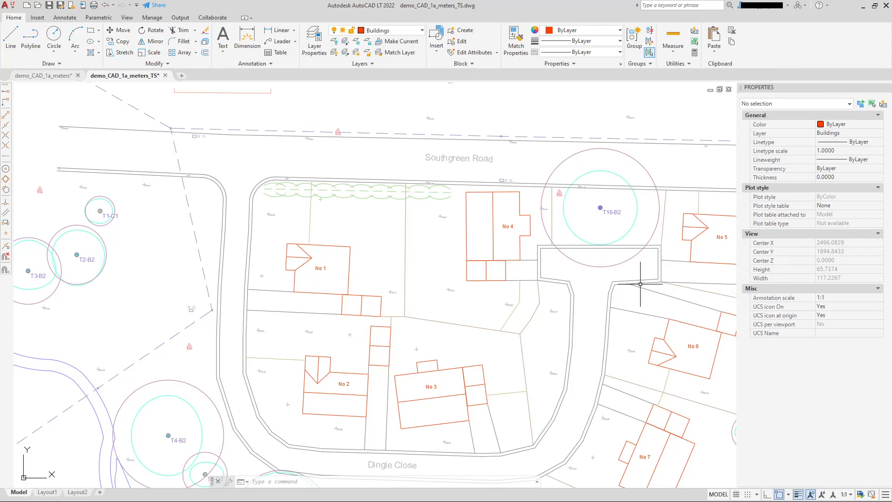
{"action": "scroll", "coordinate": [535, 239], "scroll_direction": "down", "scroll_amount": 2}
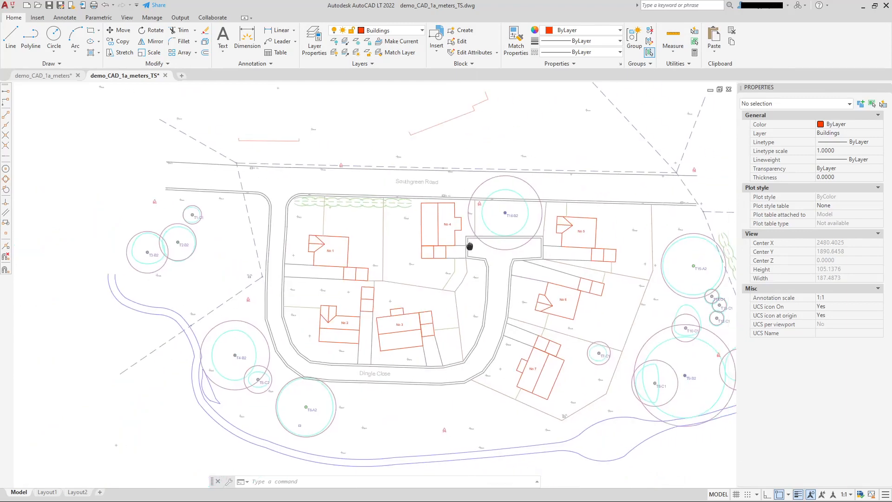
{"action": "left_click", "coordinate": [345, 53]}
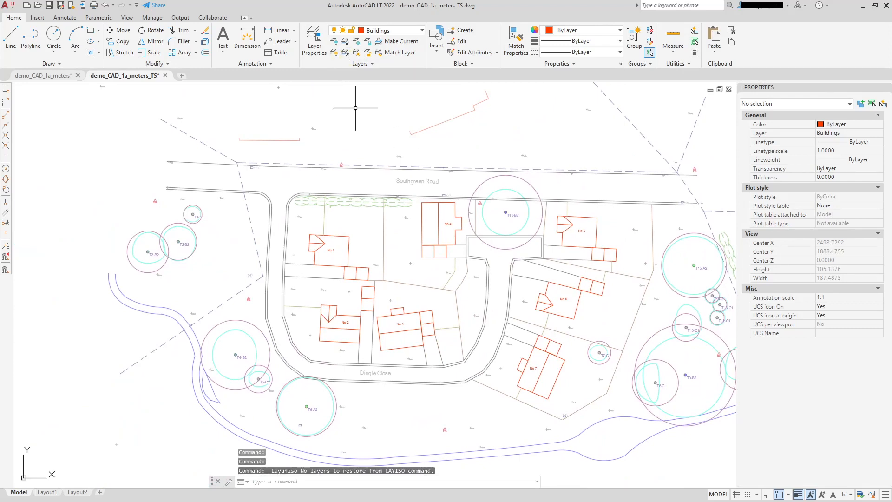
{"action": "key", "text": "Escape"}
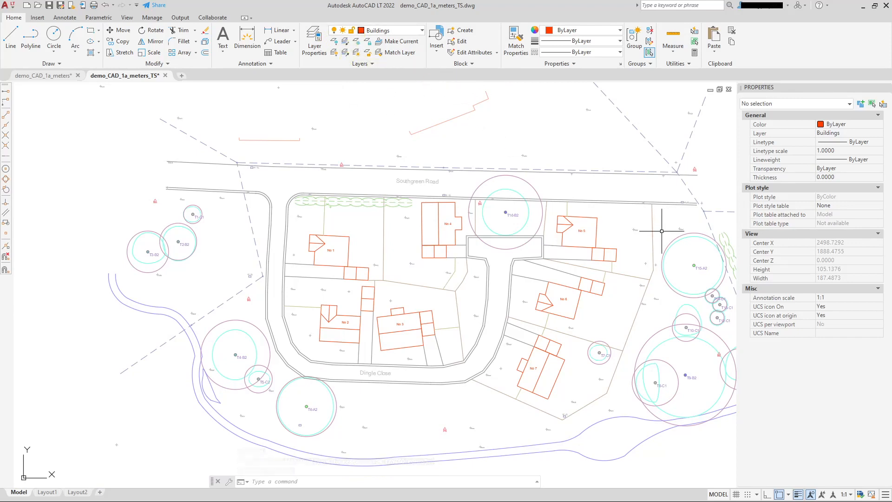
Unlock the Arb_Survey_Canopy layer individually, and unlock all remaining layers together in the layer properties.
{"action": "left_click", "coordinate": [422, 31]}
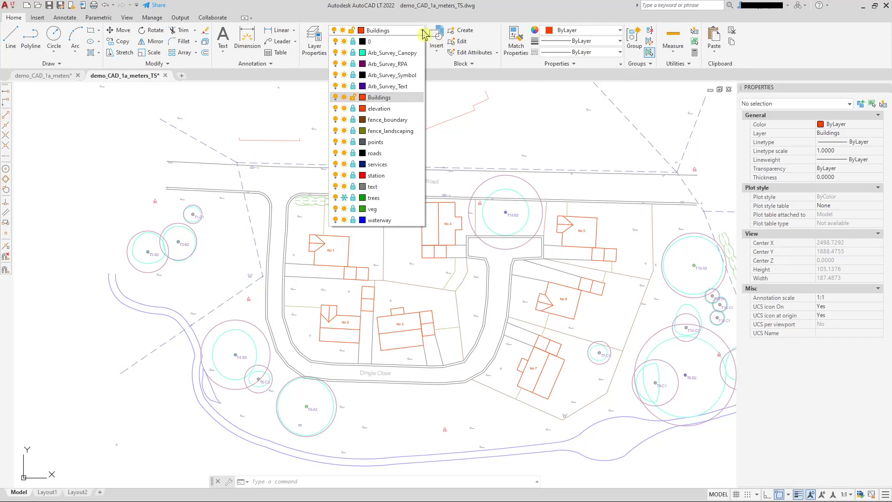
{"action": "left_click", "coordinate": [353, 52]}
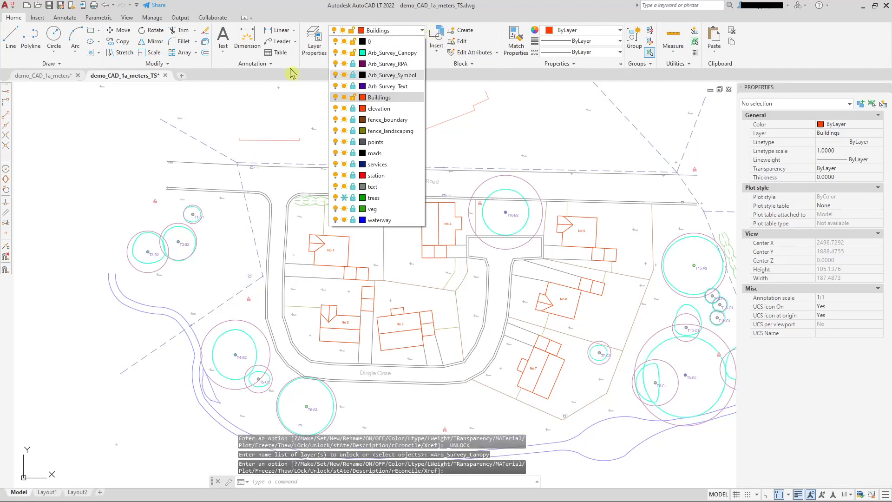
{"action": "left_click", "coordinate": [314, 46]}
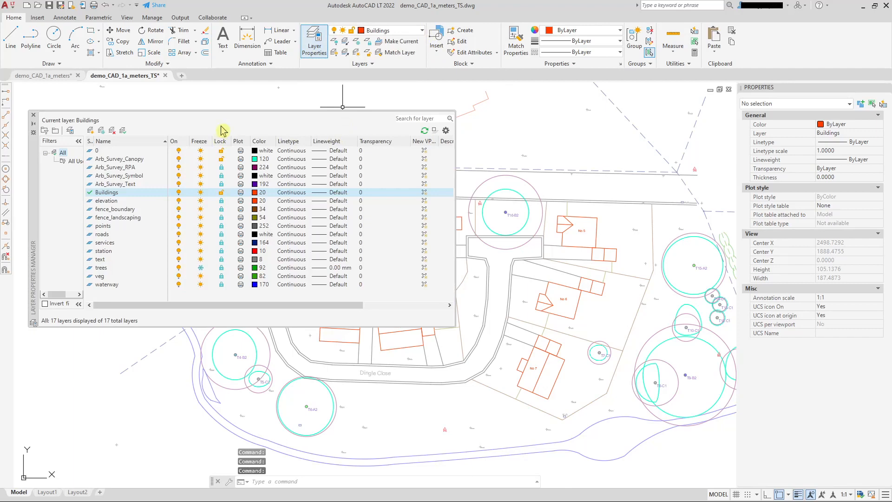
{"action": "key", "text": "ctrl+a"}
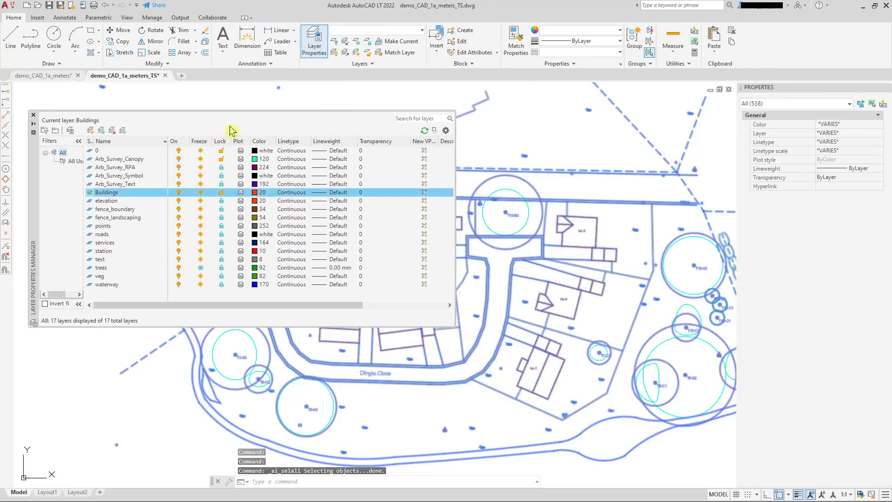
{"action": "key", "text": "ctrl+a"}
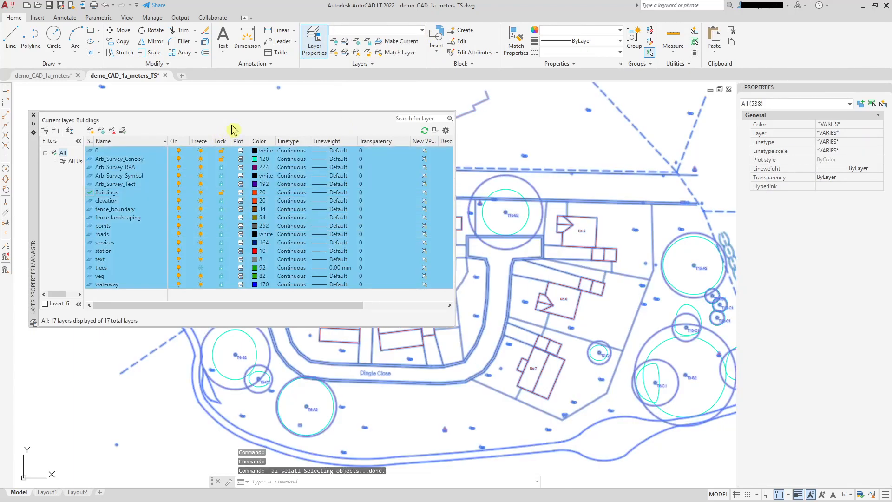
{"action": "left_click", "coordinate": [222, 207]}
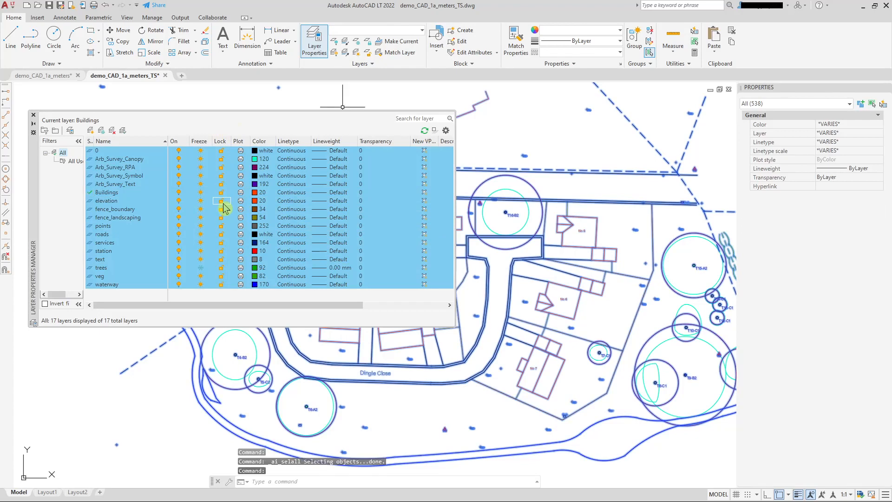
{"action": "left_click", "coordinate": [33, 115]}
{"action": "key", "text": "Escape"}
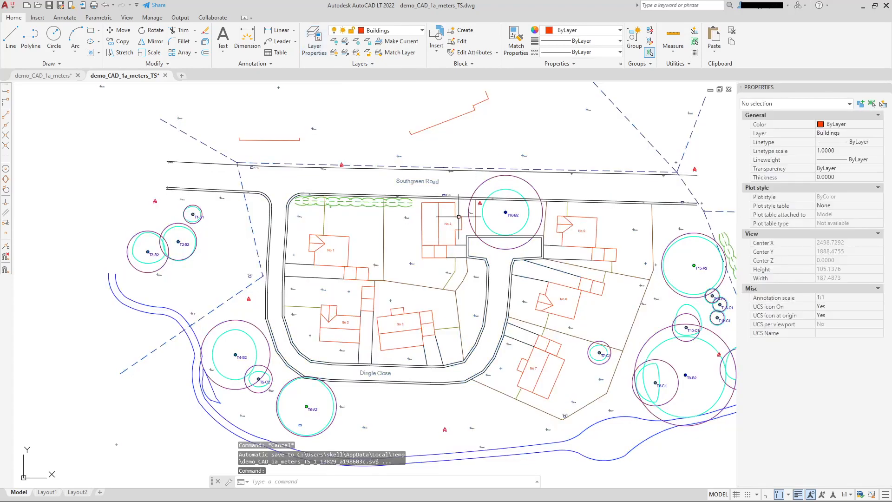
Turn off the elevation, points and roads layers.
{"action": "scroll", "coordinate": [459, 216], "scroll_direction": "up", "scroll_amount": 5}
{"action": "scroll", "coordinate": [417, 199], "scroll_direction": "down", "scroll_amount": 5}
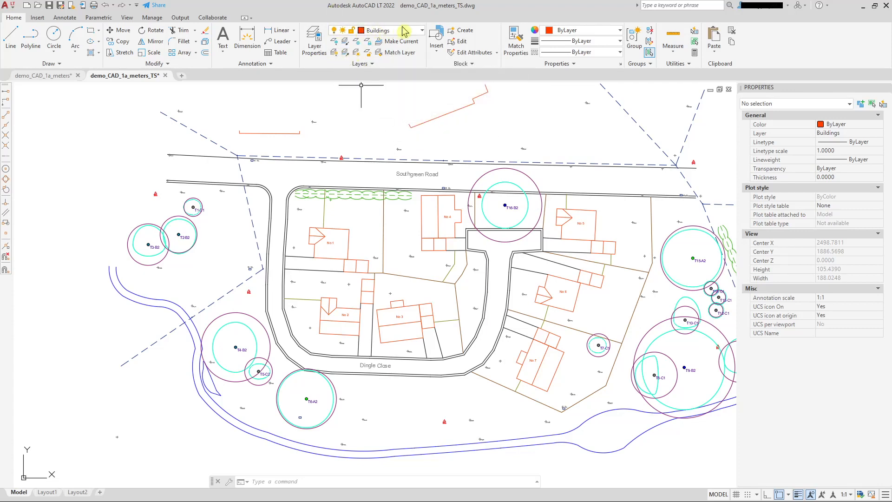
{"action": "left_click", "coordinate": [422, 31]}
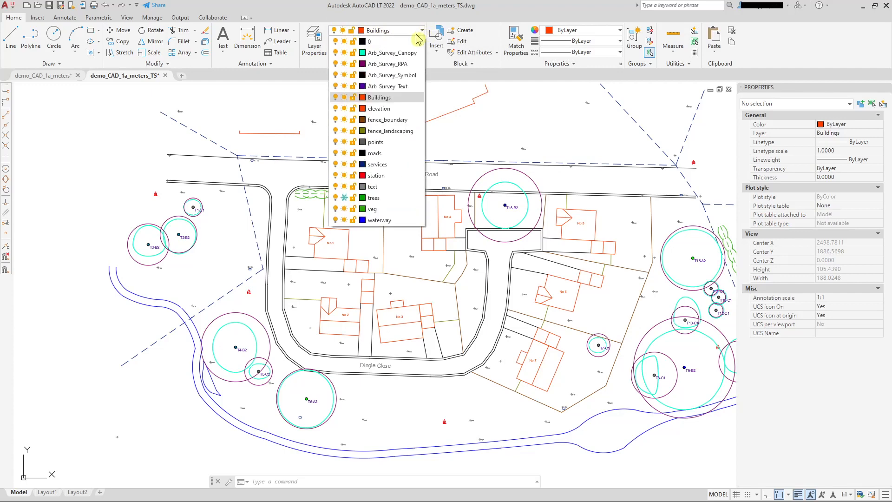
{"action": "left_click", "coordinate": [335, 108]}
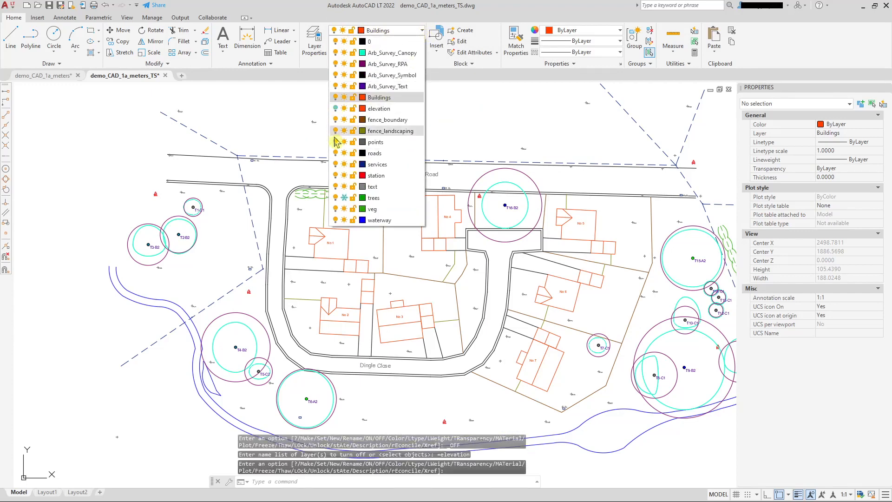
{"action": "left_click", "coordinate": [336, 142]}
{"action": "left_click", "coordinate": [335, 153]}
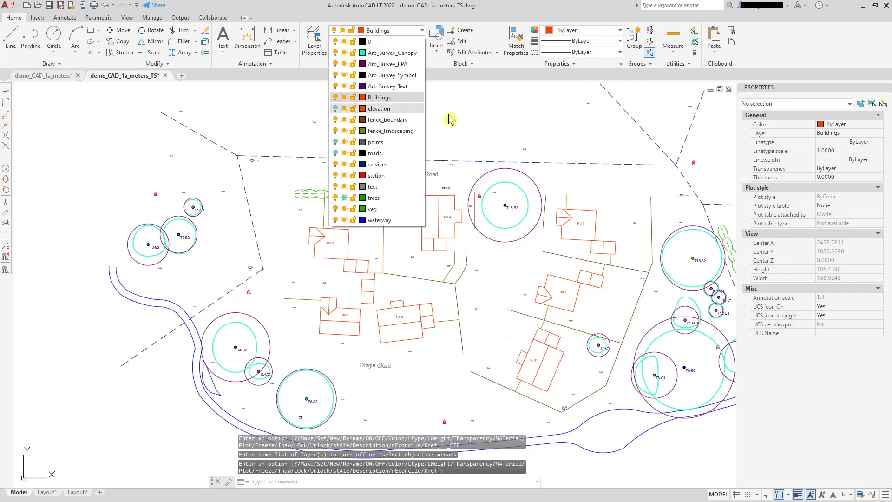
{"action": "left_click", "coordinate": [450, 119]}
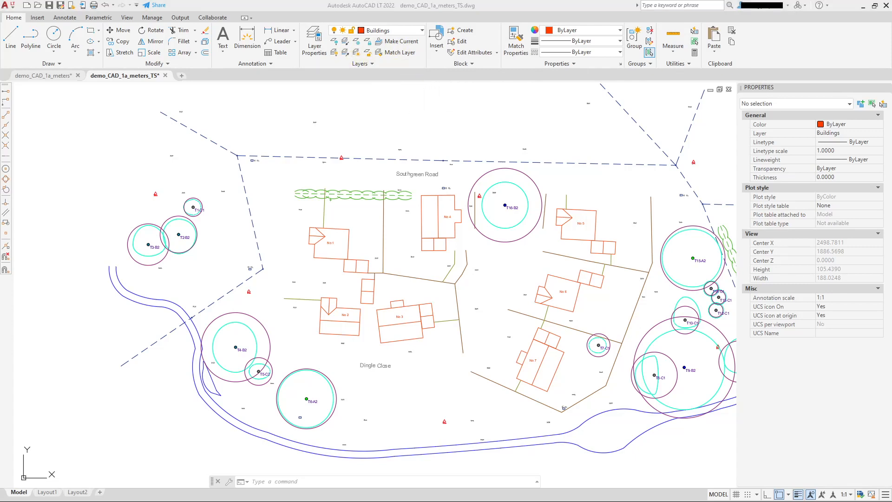
{"action": "left_click", "coordinate": [314, 44]}
{"action": "left_click", "coordinate": [318, 52]}
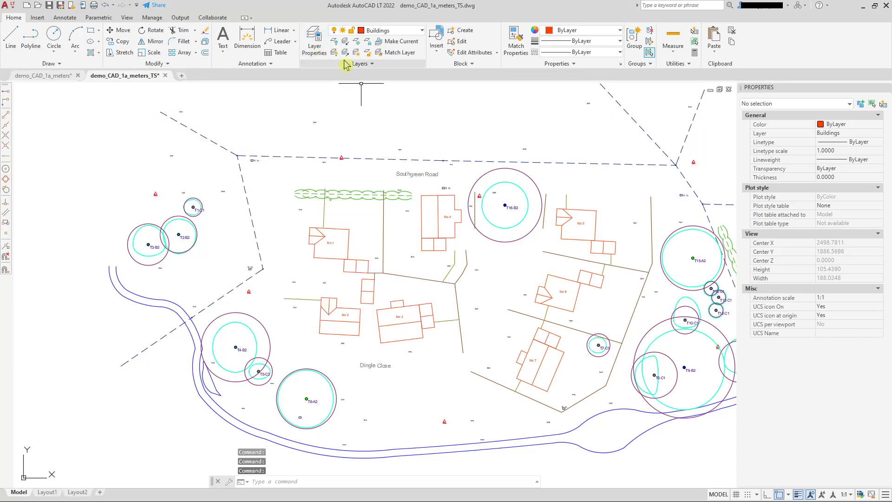
{"action": "left_click", "coordinate": [371, 68]}
{"action": "left_click", "coordinate": [475, 104]}
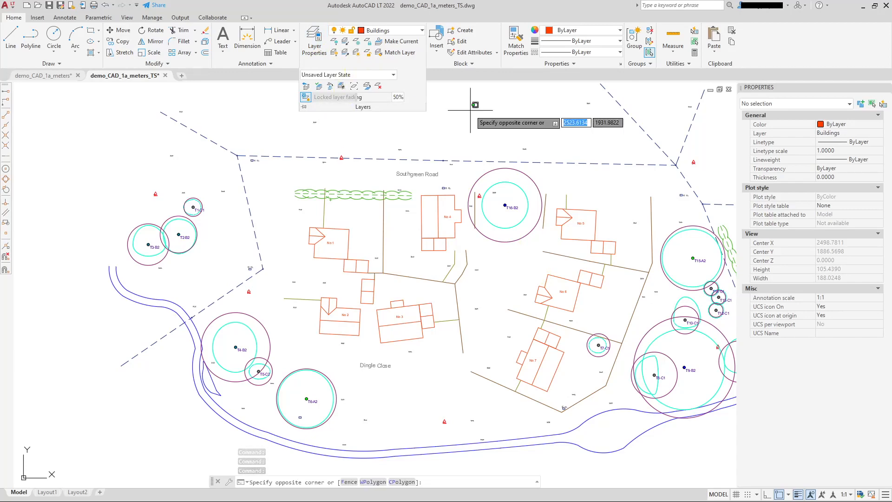
{"action": "left_click", "coordinate": [453, 118]}
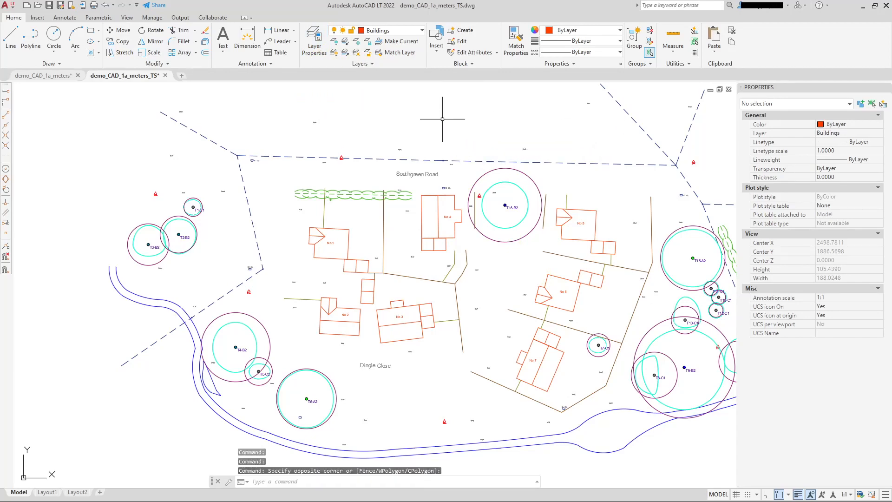
Close the demo_CAD_1a_meters_TS and demo_CAD_1a_meters drawings without saving the changes.
{"action": "left_click", "coordinate": [165, 75]}
{"action": "left_click", "coordinate": [466, 275]}
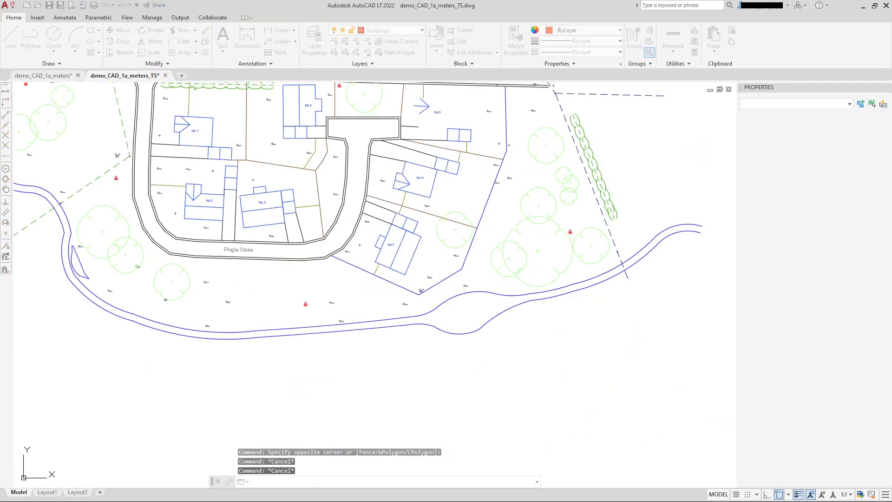
{"action": "left_click", "coordinate": [79, 76]}
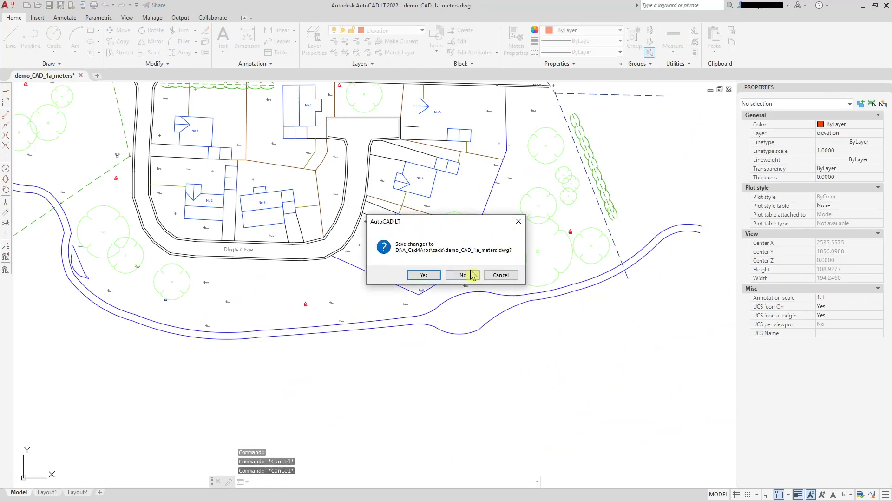
{"action": "left_click", "coordinate": [467, 276]}
Reopen demo_CAD_1a_meters_TS.dwg from the recent documents and show the whole site plan.
{"action": "left_click", "coordinate": [6, 6]}
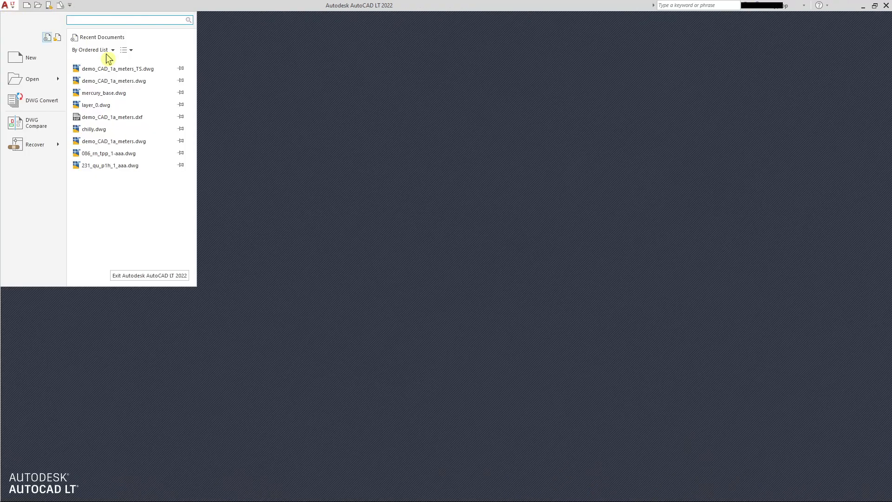
{"action": "left_click", "coordinate": [127, 69]}
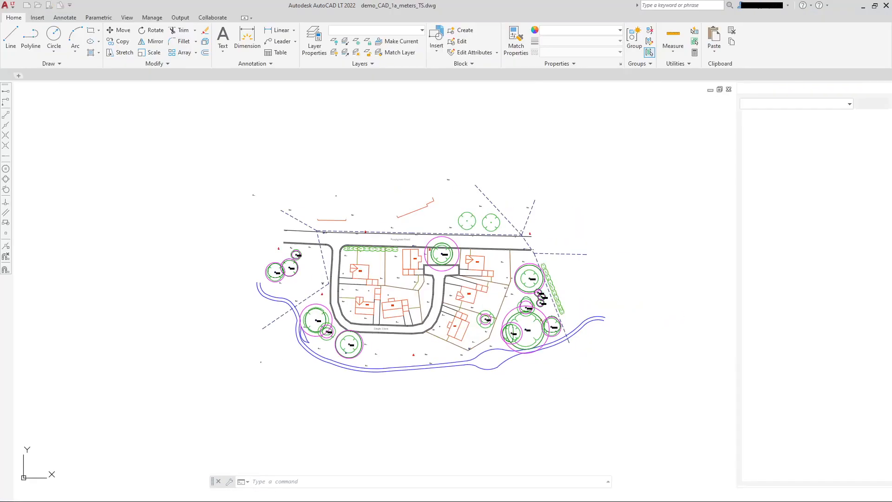
{"action": "scroll", "coordinate": [432, 305], "scroll_direction": "up", "scroll_amount": 2}
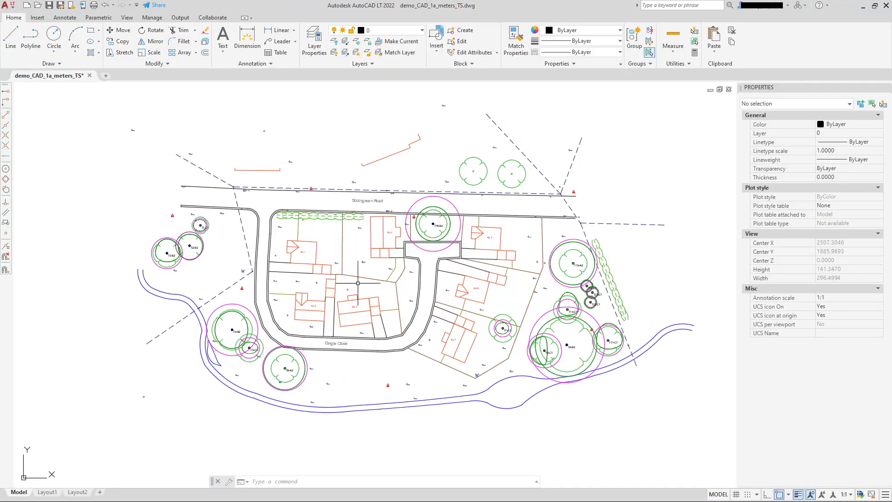
{"action": "scroll", "coordinate": [225, 216], "scroll_direction": "down", "scroll_amount": 1}
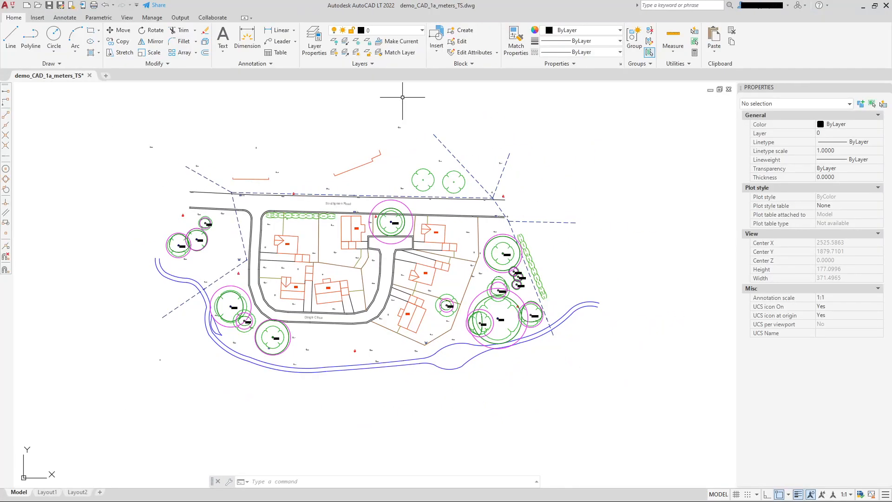
Freeze the services layer and turn off the fence_landscaping layer.
{"action": "left_click", "coordinate": [378, 66]}
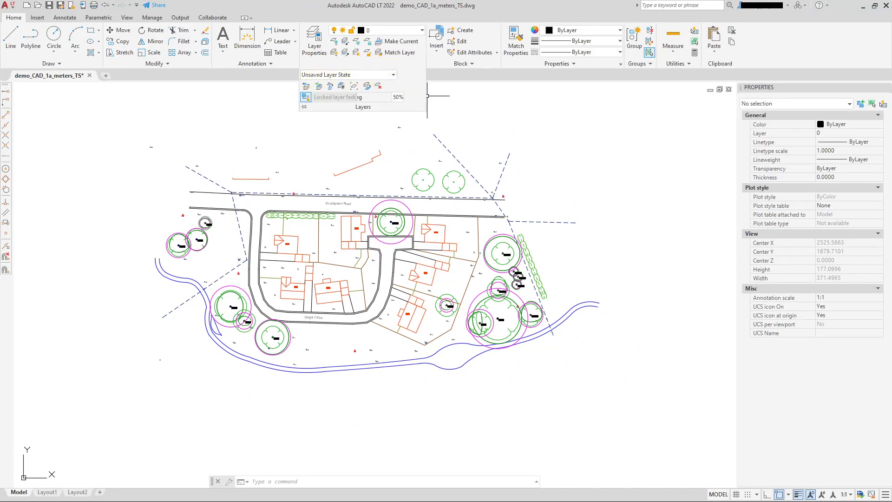
{"action": "left_click", "coordinate": [462, 100]}
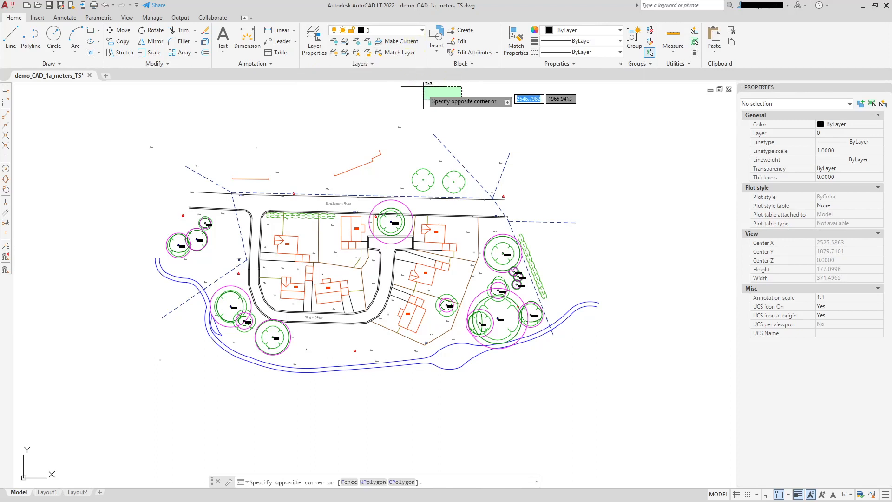
{"action": "left_click", "coordinate": [423, 87]}
{"action": "left_click", "coordinate": [422, 31]}
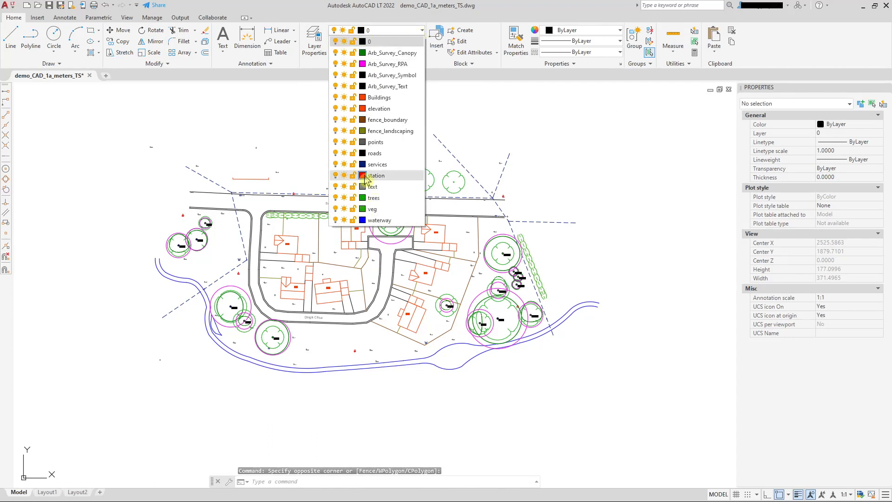
{"action": "left_click", "coordinate": [344, 164]}
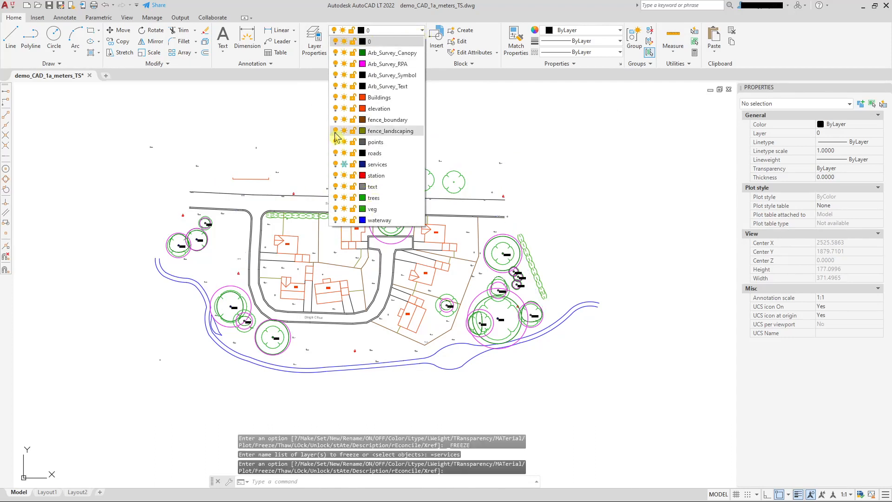
{"action": "left_click", "coordinate": [335, 131]}
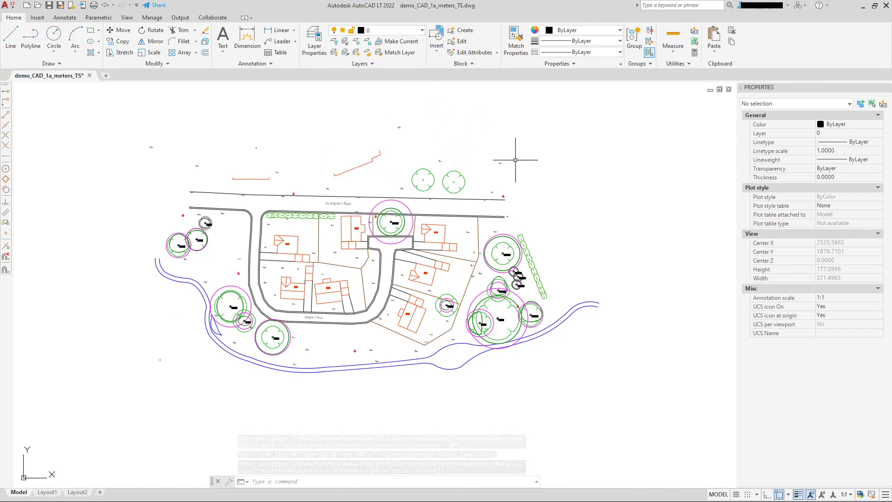
Save the current layer settings as a new layer state named base.
{"action": "left_click", "coordinate": [368, 68]}
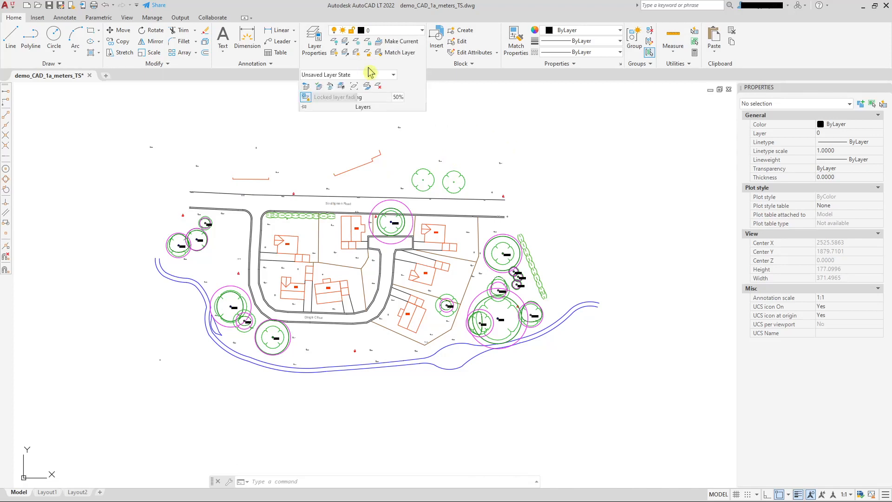
{"action": "left_click", "coordinate": [394, 77]}
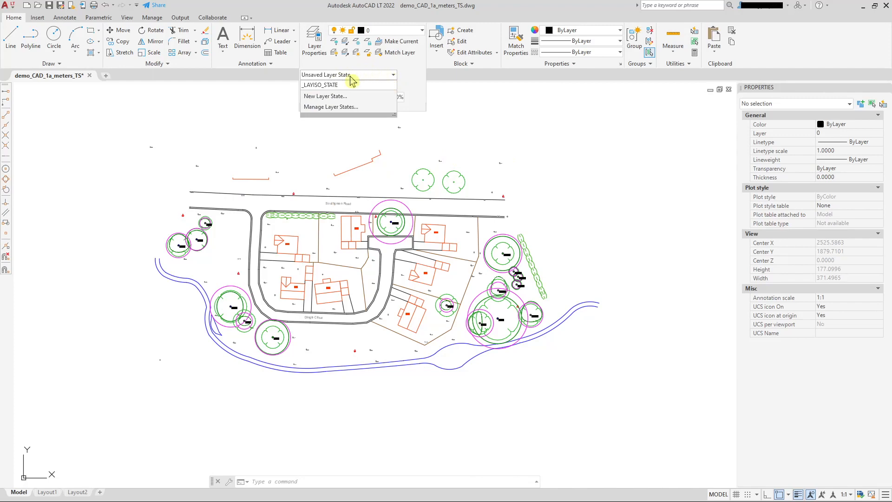
{"action": "left_click", "coordinate": [337, 97]}
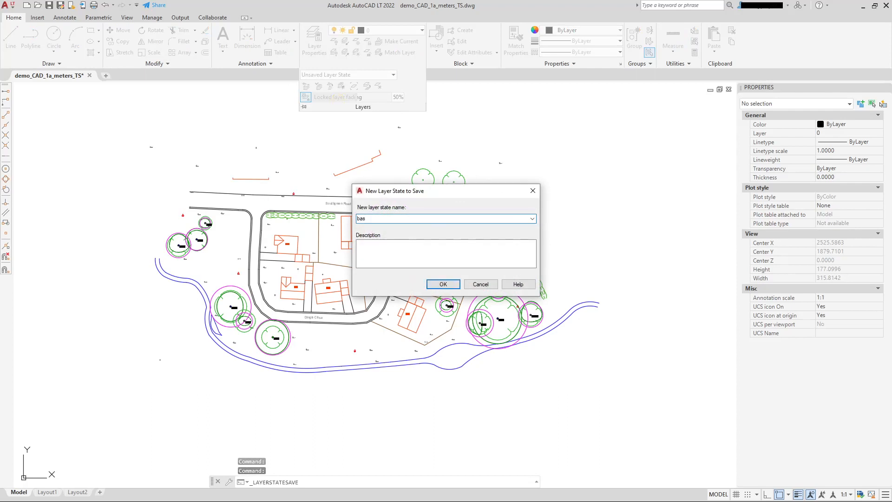
{"action": "type", "text": "base"}
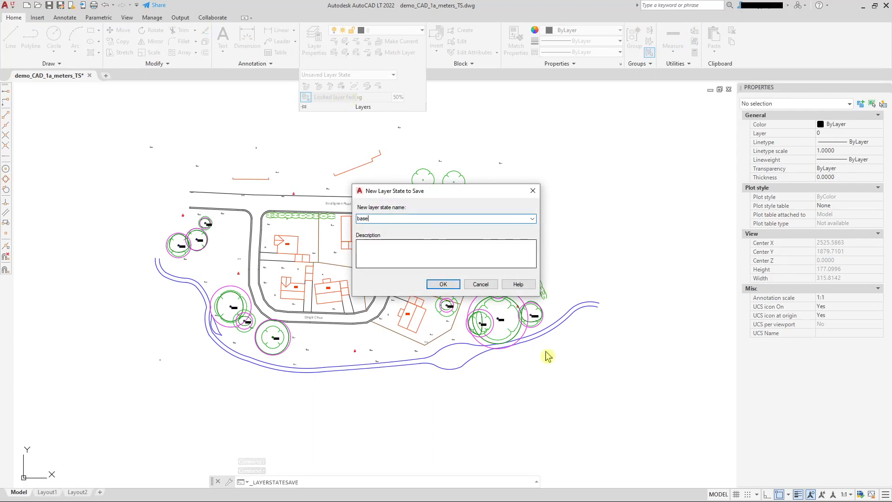
{"action": "left_click", "coordinate": [443, 284]}
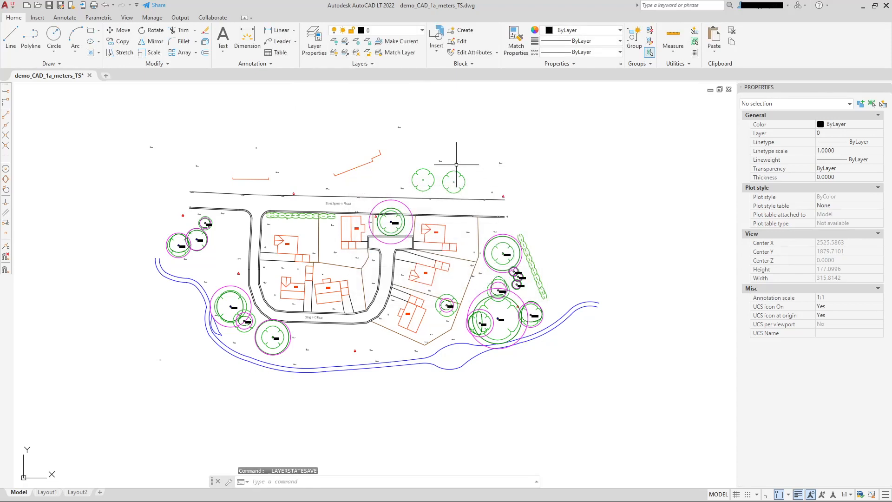
Check the list of saved layer states and the on and freeze status of every layer.
{"action": "mouse_move", "coordinate": [394, 65]}
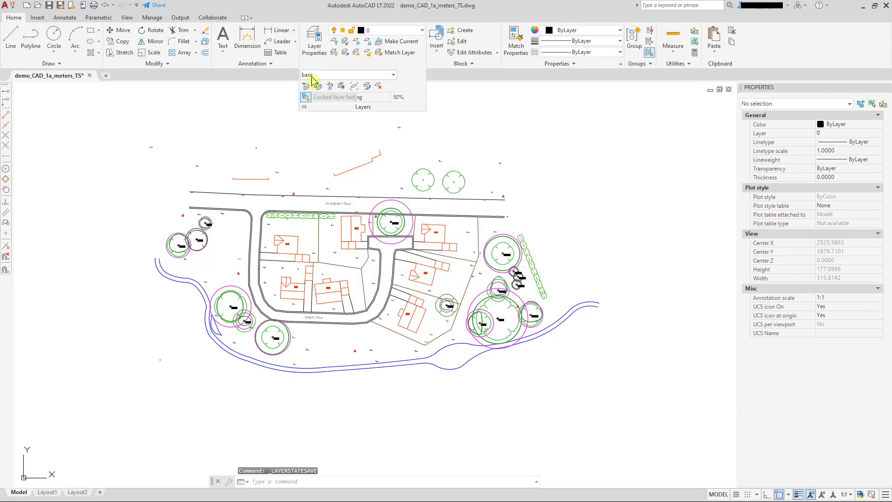
{"action": "left_click", "coordinate": [393, 75]}
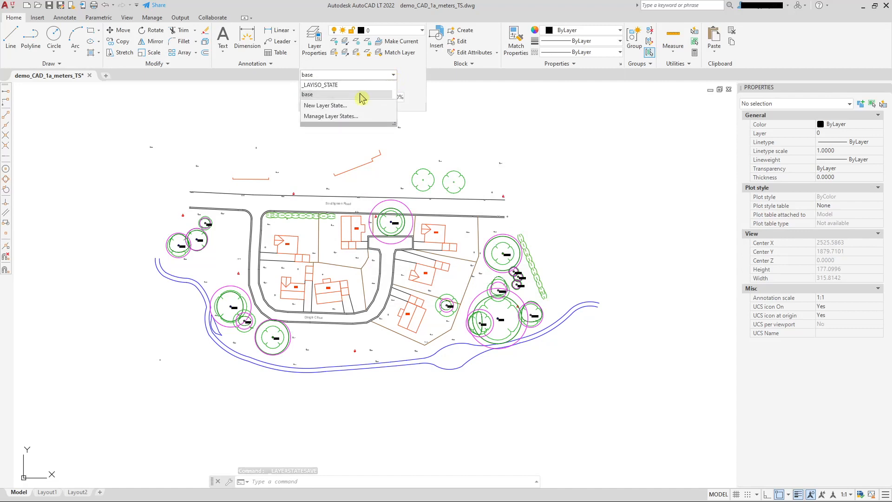
{"action": "left_click", "coordinate": [489, 125]}
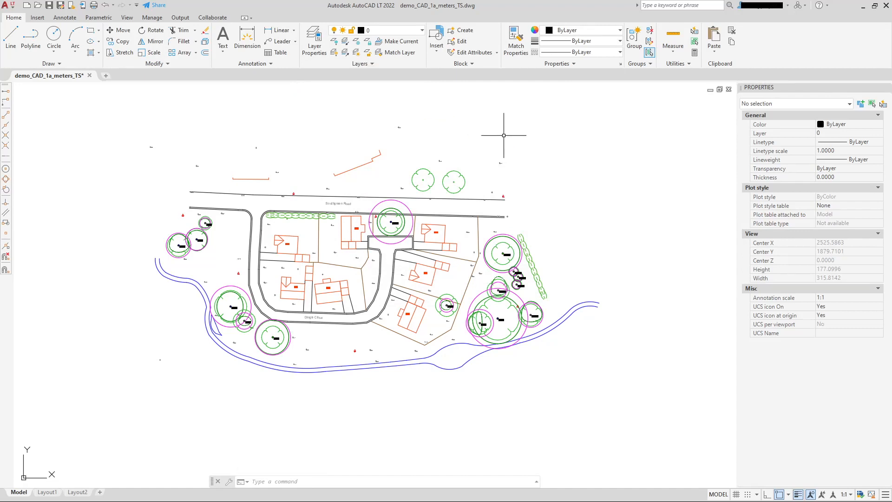
{"action": "left_click", "coordinate": [412, 31]}
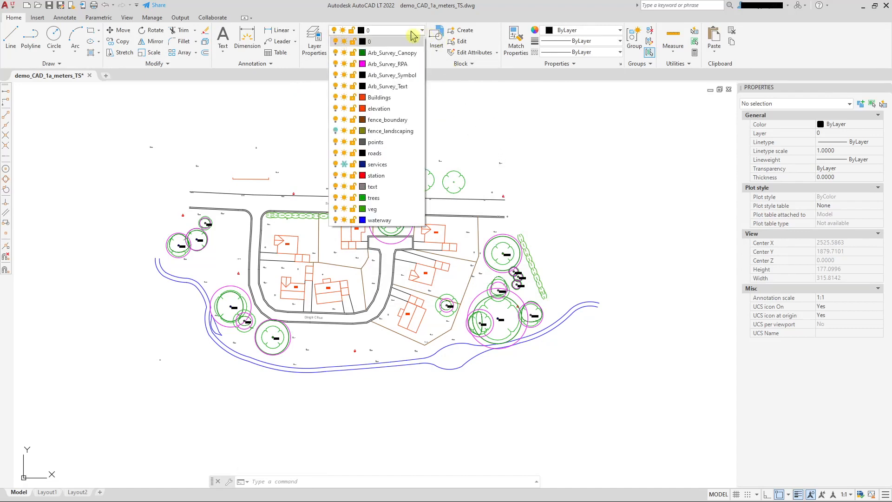
{"action": "left_click", "coordinate": [557, 144]}
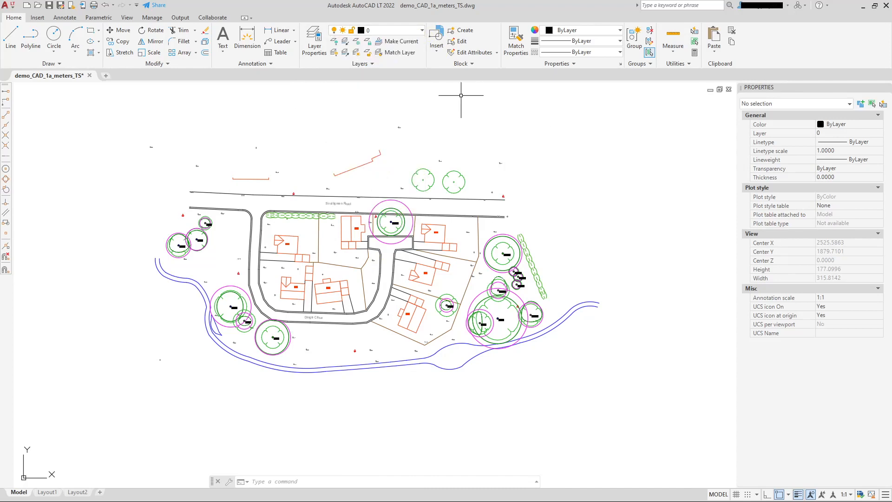
Turn off the Arb_Survey_RPA, Arb_Survey_Text, elevation, fence_boundary, services, text, veg and waterway layers, and freeze Arb_Survey_RPA, station and veg.
{"action": "left_click", "coordinate": [423, 30]}
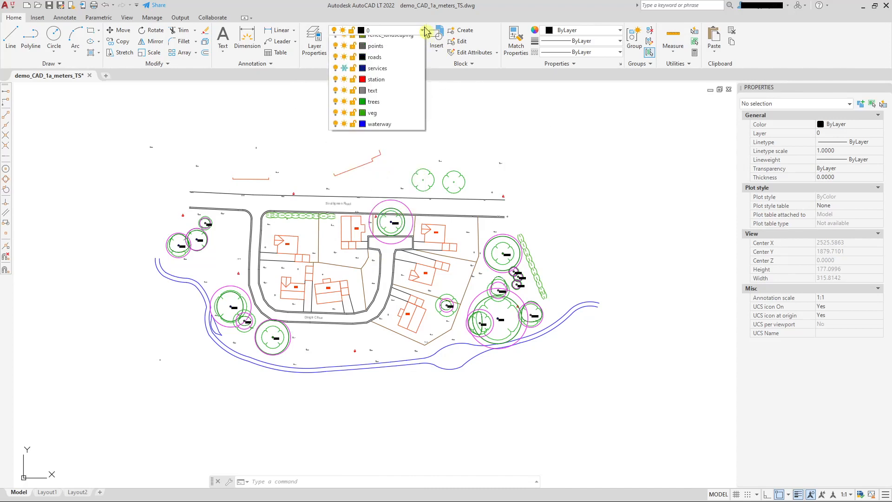
{"action": "left_click", "coordinate": [335, 64]}
{"action": "left_click", "coordinate": [336, 86]}
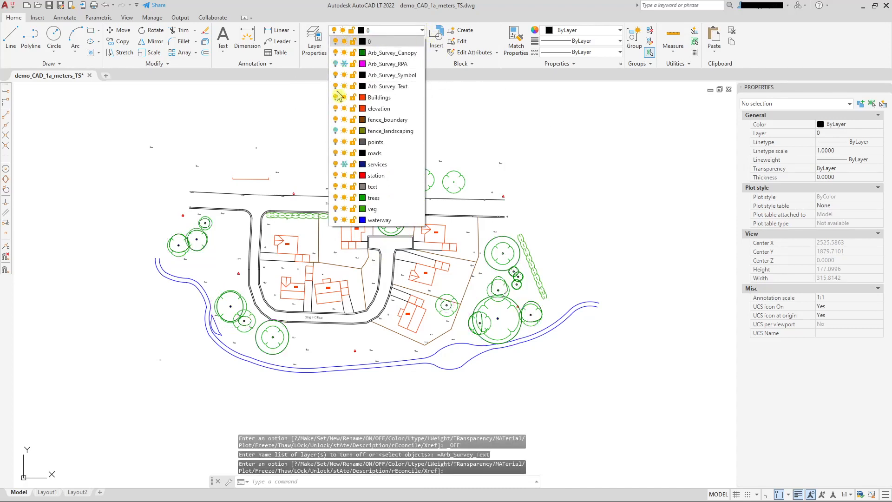
{"action": "left_click", "coordinate": [336, 108]}
{"action": "left_click", "coordinate": [335, 120]}
{"action": "left_click", "coordinate": [334, 164]}
{"action": "left_click", "coordinate": [336, 187]}
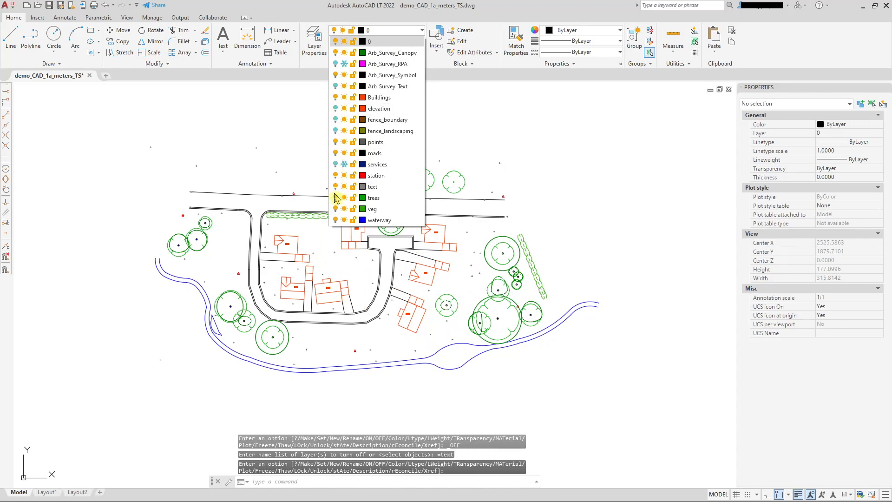
{"action": "left_click", "coordinate": [336, 208]}
{"action": "left_click", "coordinate": [335, 220]}
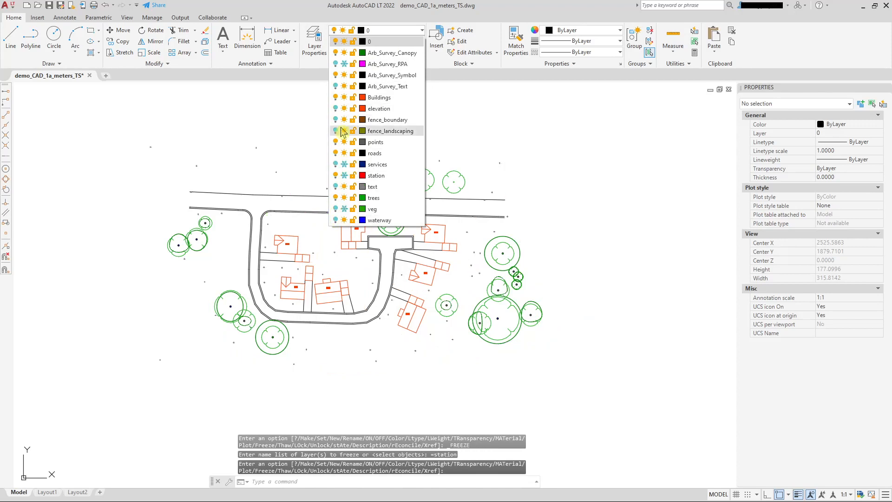
Freeze the Buildings layer, and make Arb_Survey_Text the current layer while leaving it turned off.
{"action": "left_click", "coordinate": [344, 97]}
{"action": "left_click", "coordinate": [349, 86]}
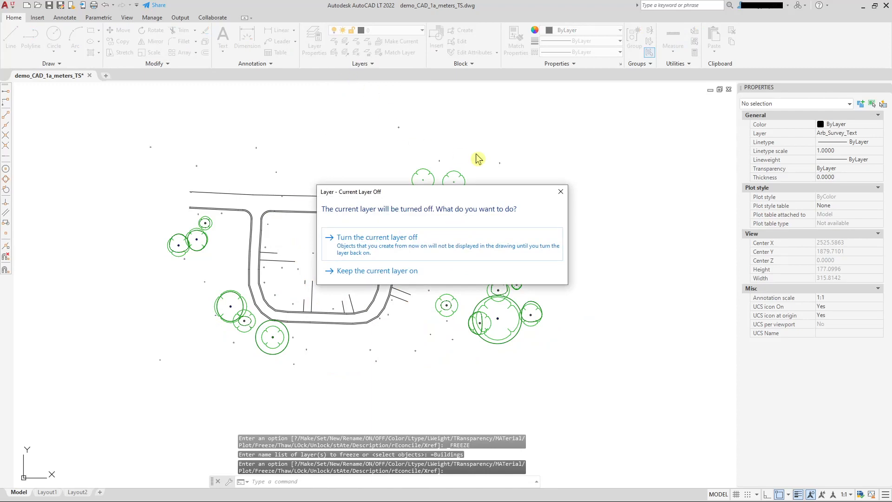
{"action": "left_click", "coordinate": [406, 266]}
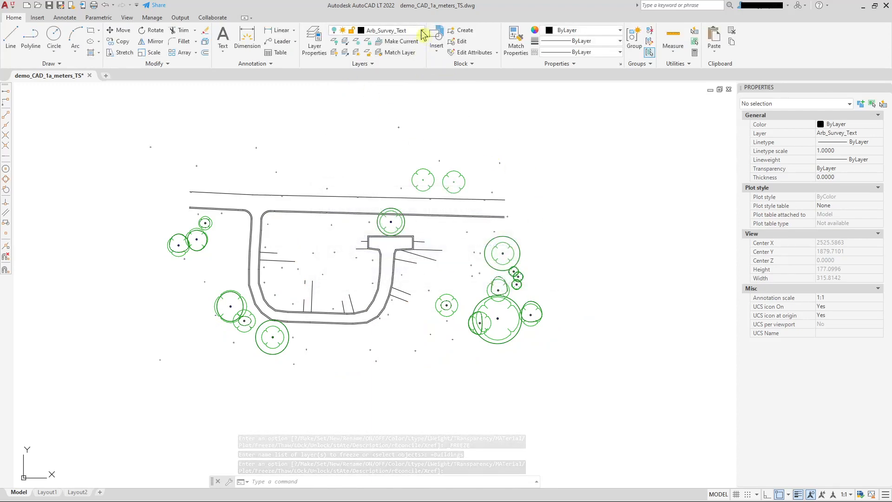
Freeze the Arb_Survey_Canopy, elevation, fence_boundary and fence_landscaping layers.
{"action": "left_click", "coordinate": [391, 30]}
{"action": "left_click", "coordinate": [345, 53]}
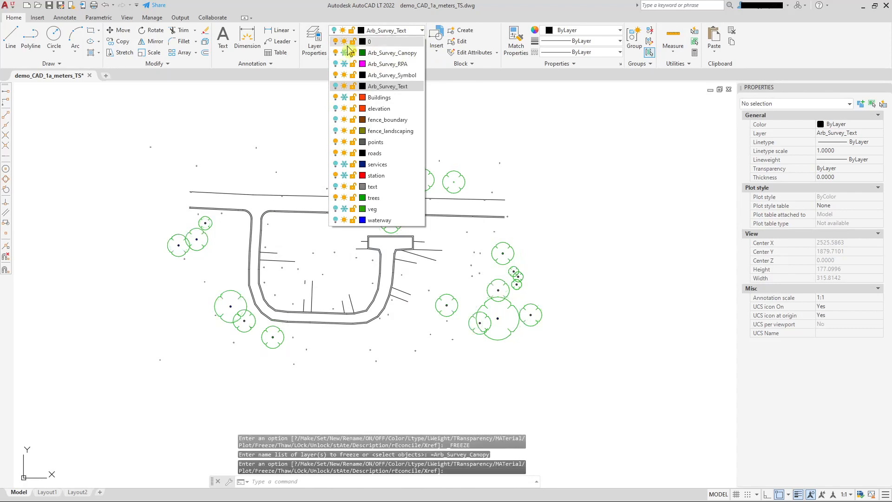
{"action": "left_click", "coordinate": [345, 108]}
{"action": "left_click", "coordinate": [344, 119]}
{"action": "left_click", "coordinate": [344, 130]}
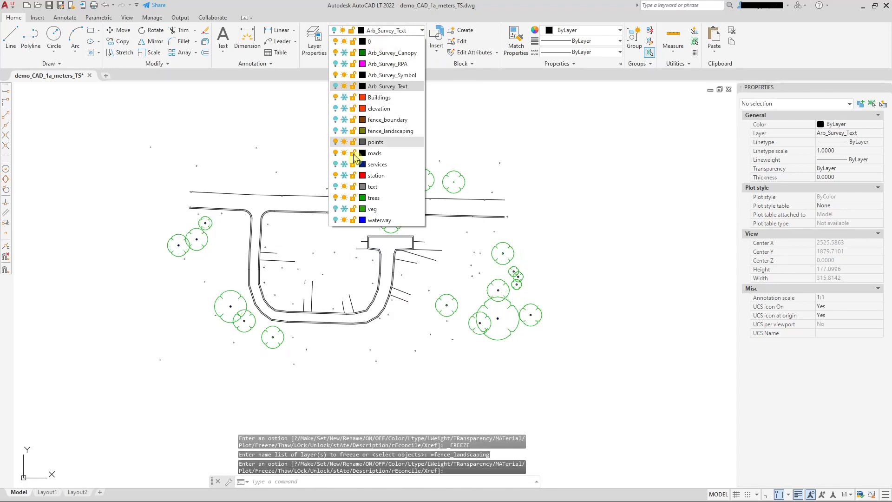
Make the trees layer current and turn it off, accepting that the current layer is hidden.
{"action": "left_click", "coordinate": [372, 197]}
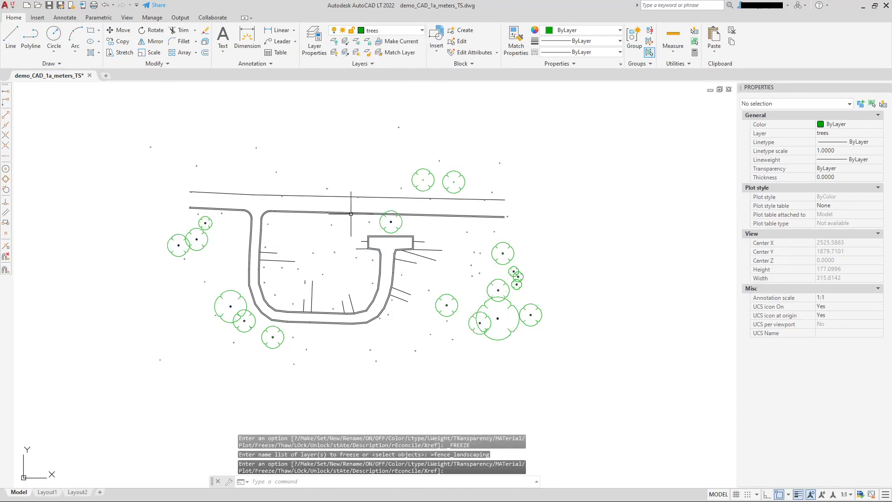
{"action": "left_click", "coordinate": [372, 31]}
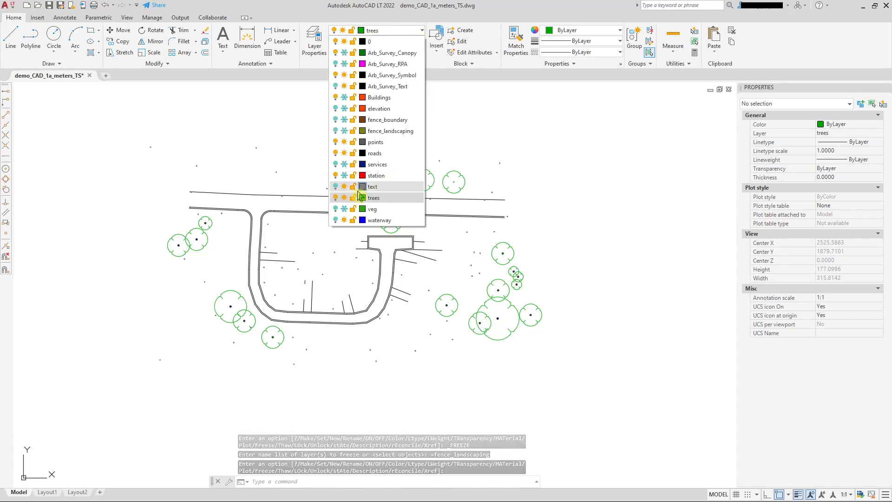
{"action": "left_click", "coordinate": [333, 197]}
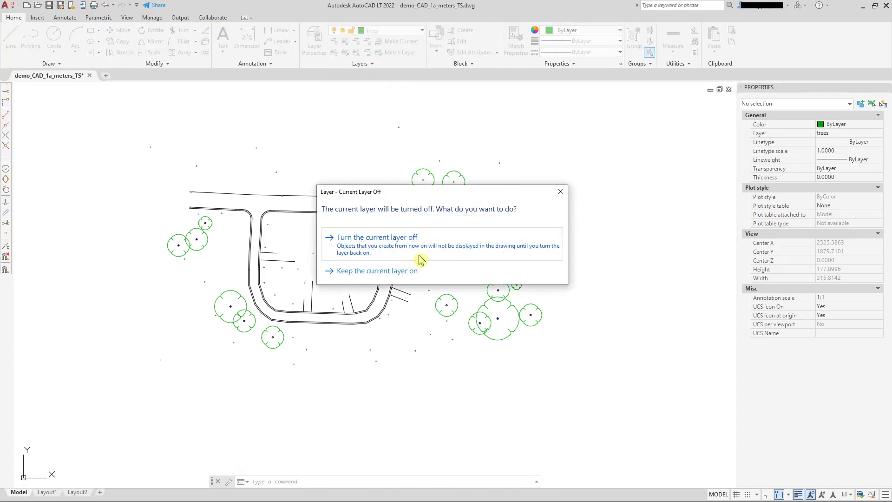
{"action": "left_click", "coordinate": [404, 250]}
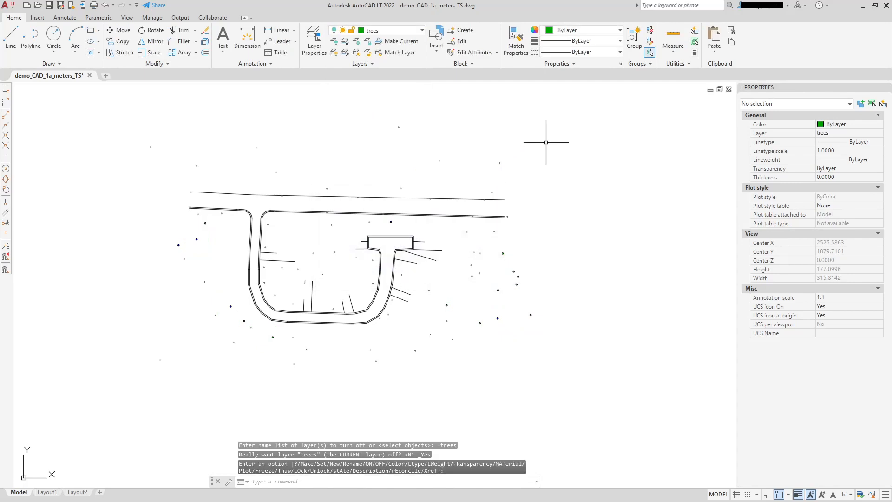
{"action": "scroll", "coordinate": [573, 154], "scroll_direction": "down", "scroll_amount": 3}
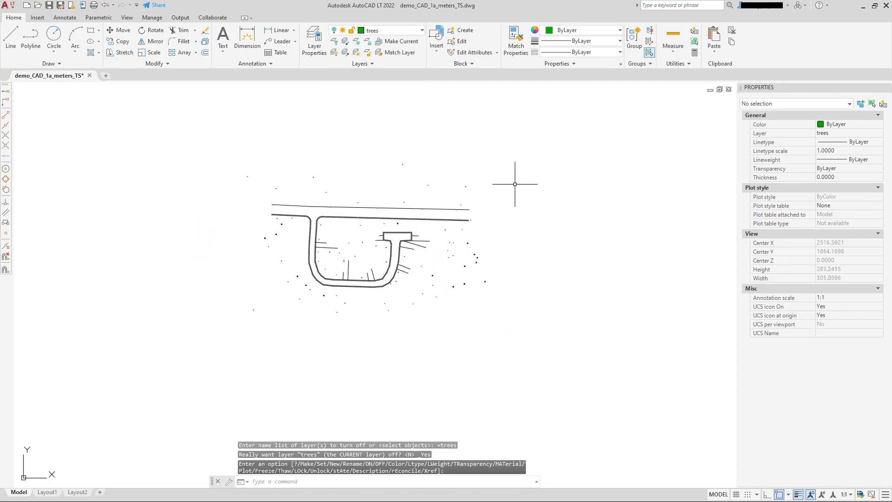
{"action": "left_click", "coordinate": [423, 31]}
{"action": "left_click", "coordinate": [422, 31]}
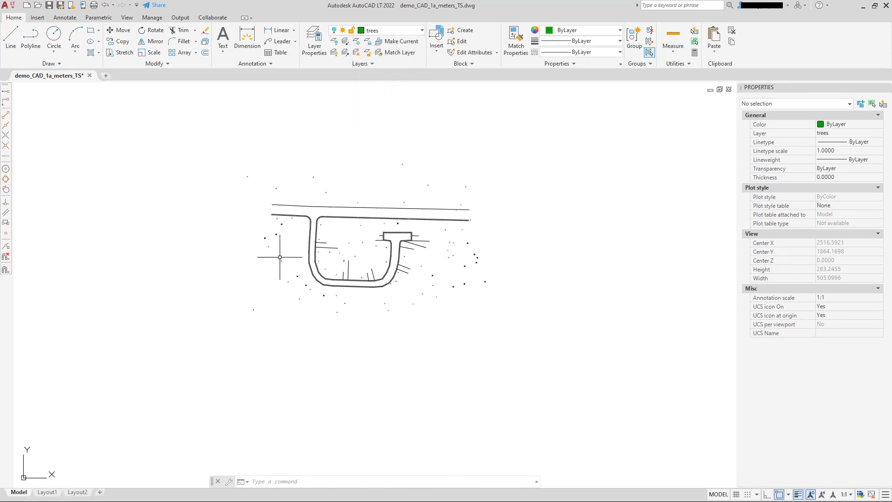
Restore the saved base layer state and check the resulting on and freeze settings in the layer list.
{"action": "scroll", "coordinate": [424, 235], "scroll_direction": "up", "scroll_amount": 4}
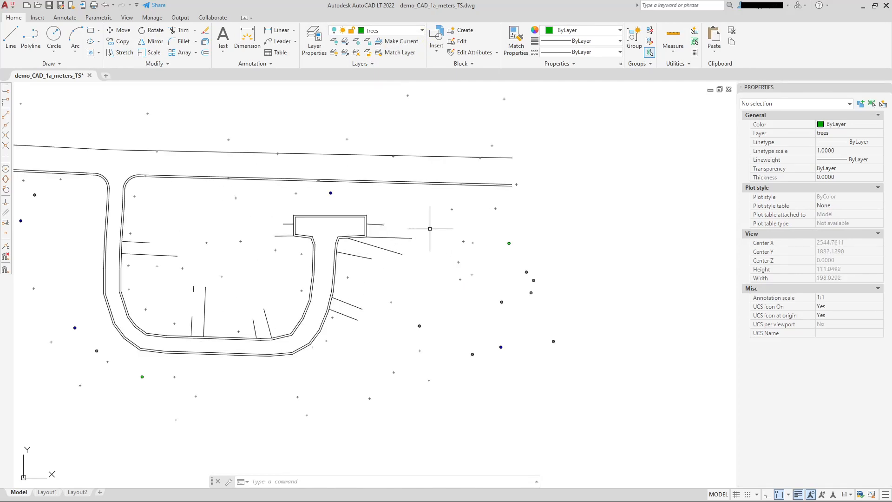
{"action": "scroll", "coordinate": [431, 227], "scroll_direction": "down", "scroll_amount": 4}
{"action": "left_click", "coordinate": [422, 30]}
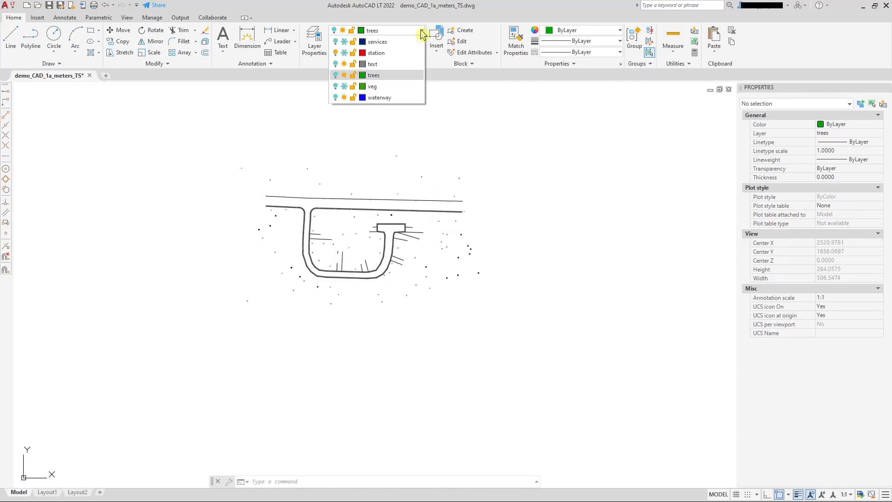
{"action": "left_click", "coordinate": [422, 31]}
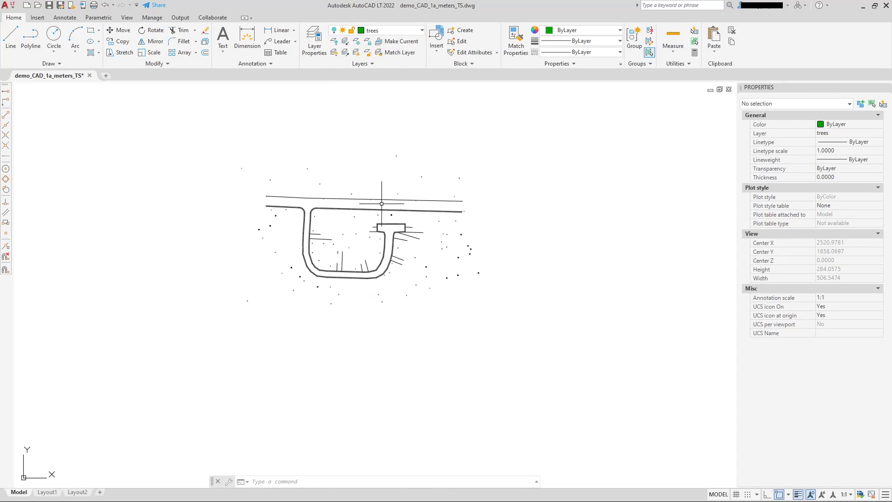
{"action": "left_click", "coordinate": [378, 64]}
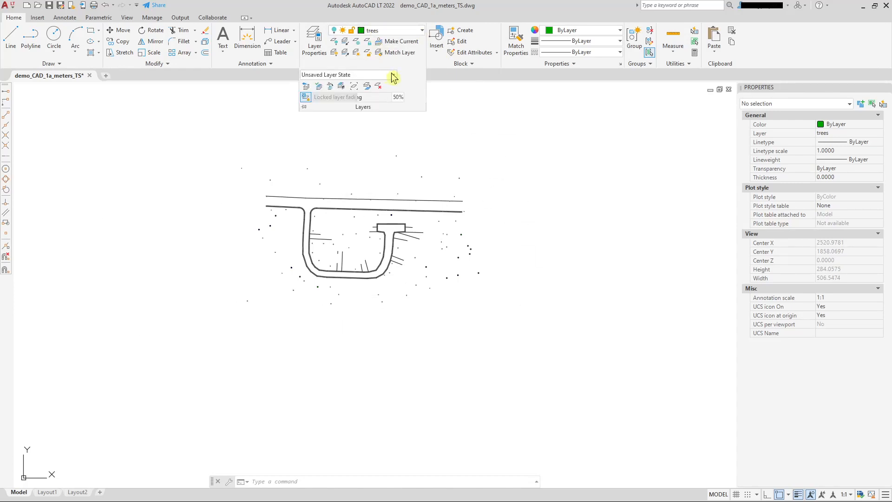
{"action": "left_click", "coordinate": [393, 75]}
{"action": "left_click", "coordinate": [310, 95]}
{"action": "left_click", "coordinate": [421, 32]}
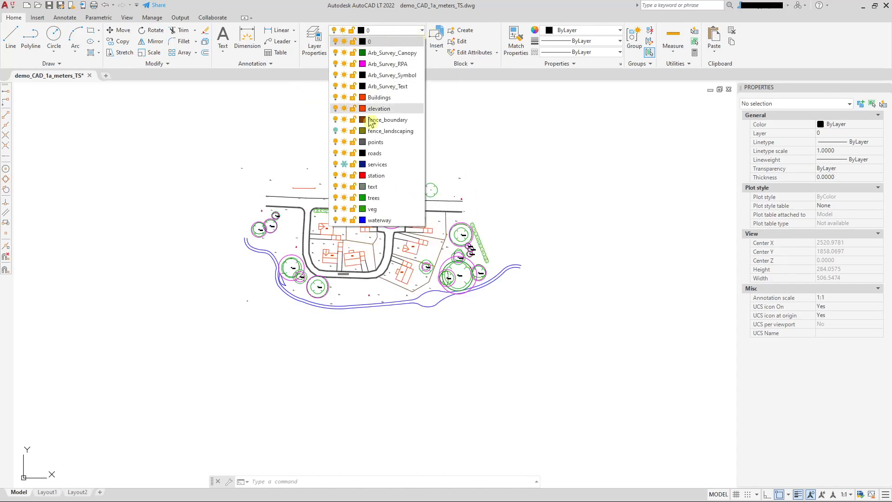
{"action": "left_click", "coordinate": [529, 170]}
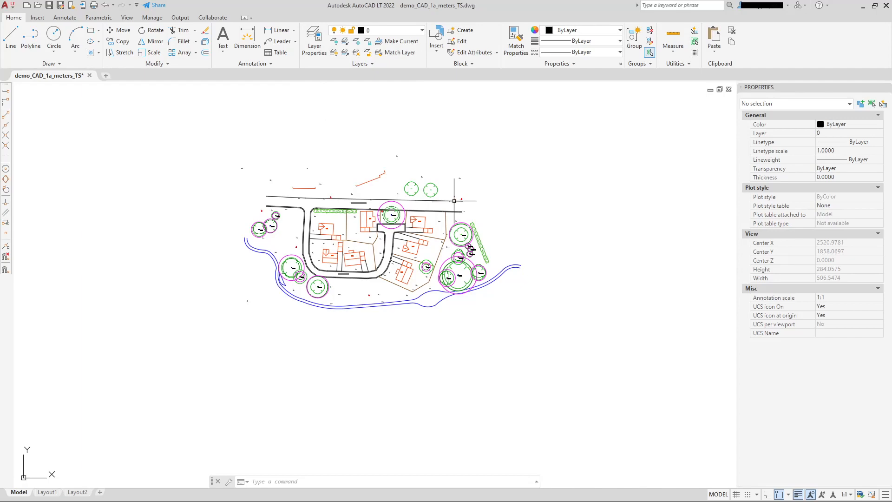
Turn on the fence_landscaping layer and thaw the services layer.
{"action": "scroll", "coordinate": [387, 215], "scroll_direction": "up", "scroll_amount": 4}
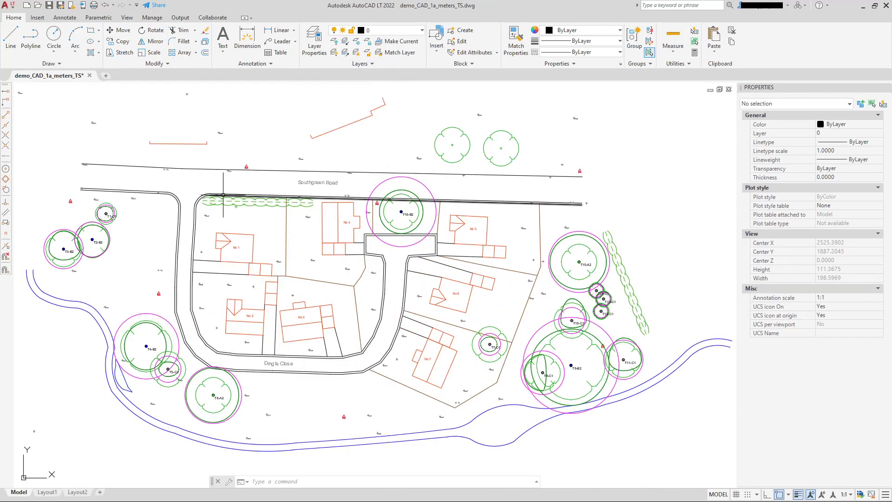
{"action": "middle_click_drag", "start_coordinate": [372, 186], "coordinate": [417, 207]}
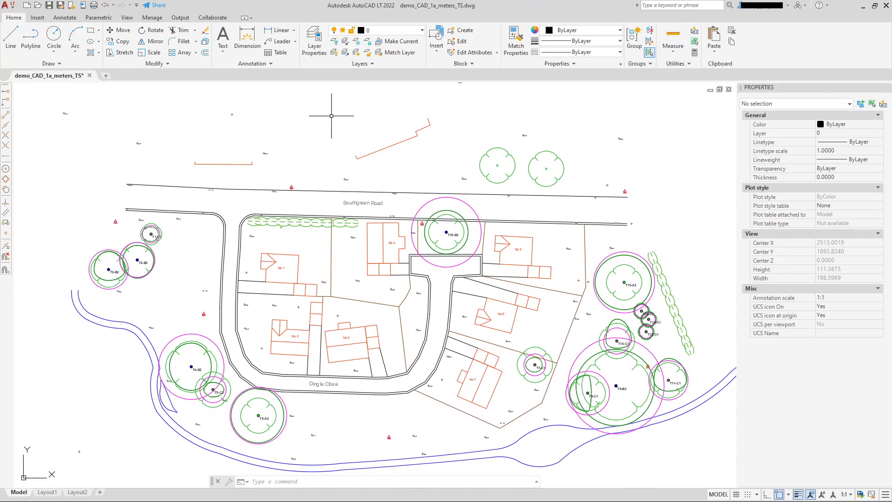
{"action": "left_click", "coordinate": [423, 31]}
{"action": "left_click", "coordinate": [335, 130]}
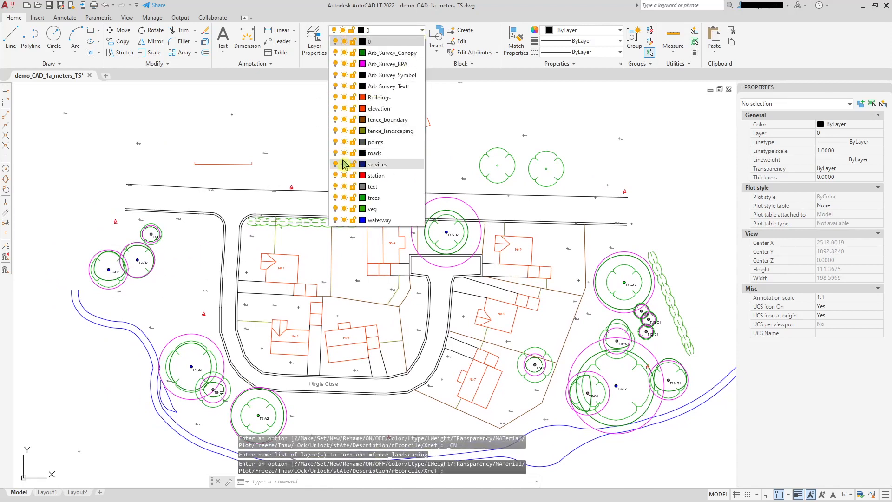
{"action": "left_click", "coordinate": [344, 165]}
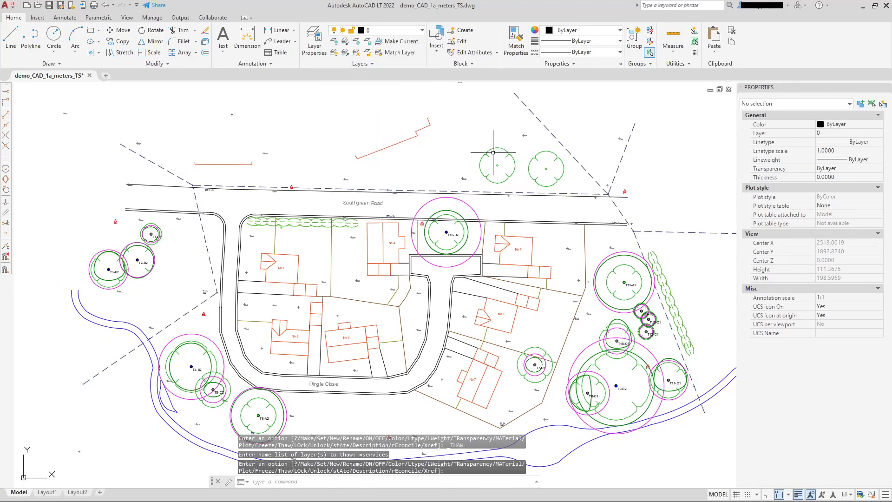
{"action": "middle_click_drag", "start_coordinate": [404, 172], "coordinate": [421, 136]}
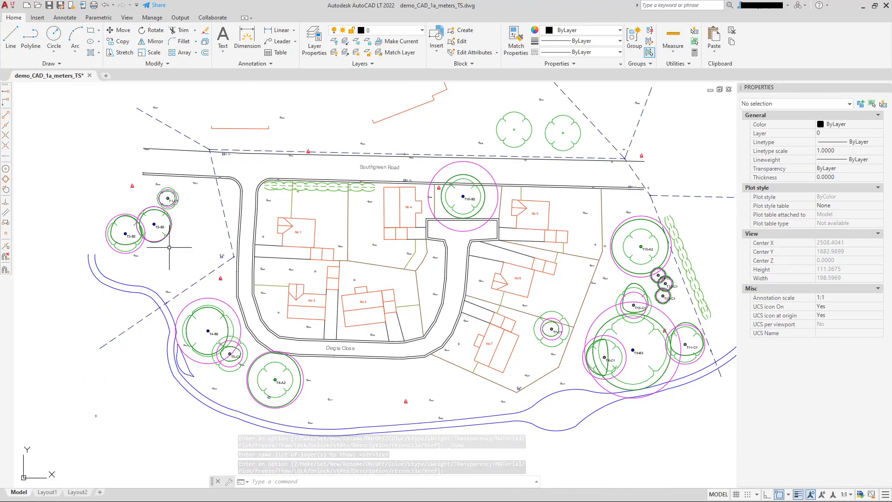
Review the layer list against the drawing around trees T1, T2 and T3.
{"action": "scroll", "coordinate": [153, 221], "scroll_direction": "up", "scroll_amount": 4}
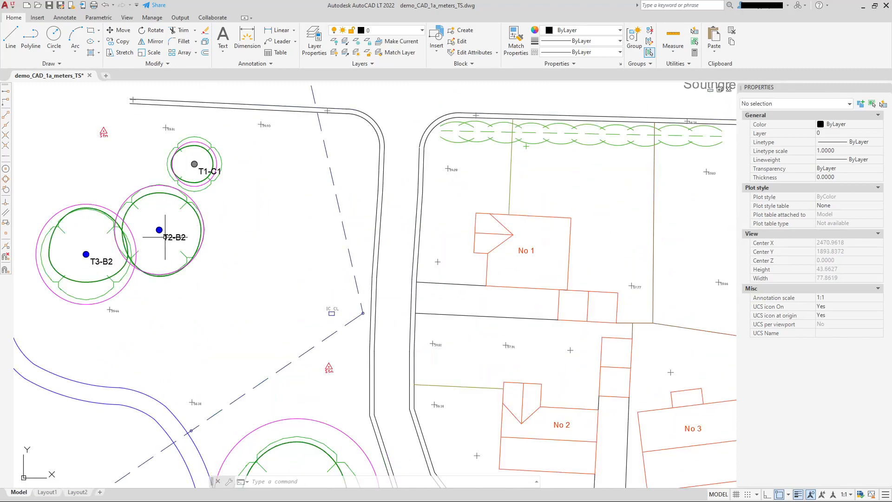
{"action": "left_click", "coordinate": [423, 31]}
{"action": "scroll", "coordinate": [281, 231], "scroll_direction": "down", "scroll_amount": 2}
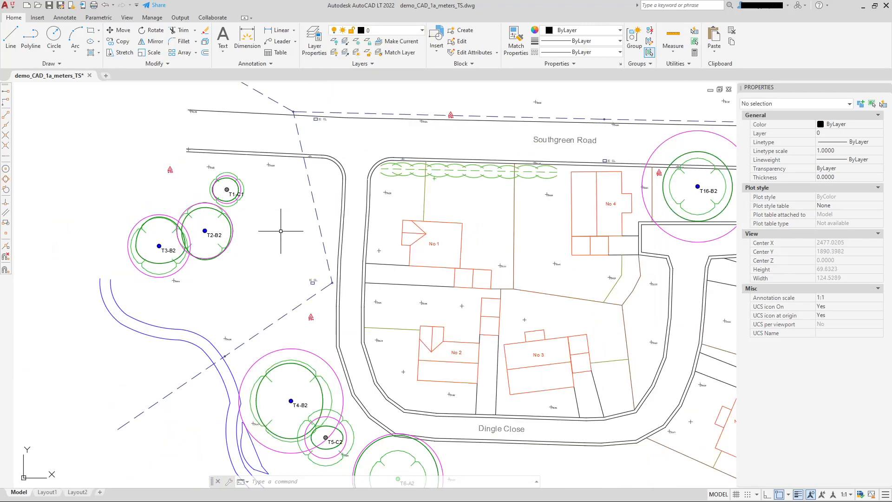
{"action": "left_click", "coordinate": [422, 30]}
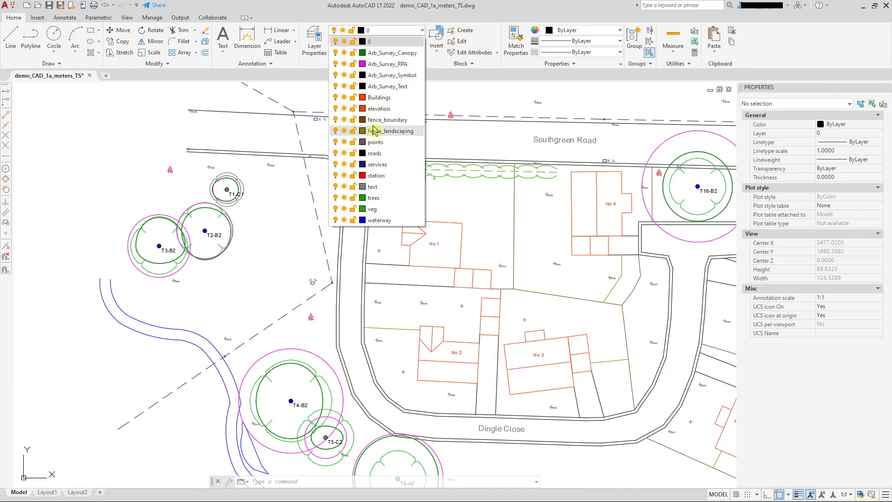
{"action": "left_click", "coordinate": [285, 208]}
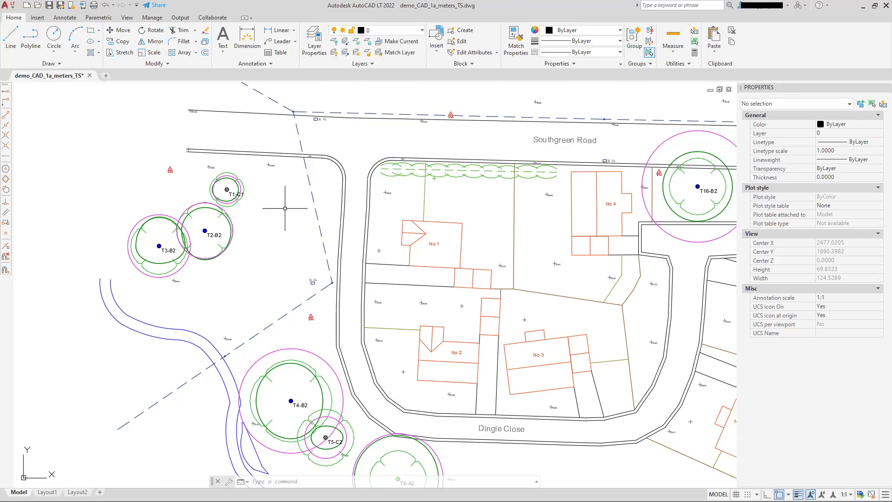
Select the magenta circle and the overlapping outline at tree T2-B2 to check their layers, look over the site, and clear the selection.
{"action": "scroll", "coordinate": [228, 238], "scroll_direction": "up", "scroll_amount": 4}
{"action": "scroll", "coordinate": [210, 174], "scroll_direction": "up", "scroll_amount": 2}
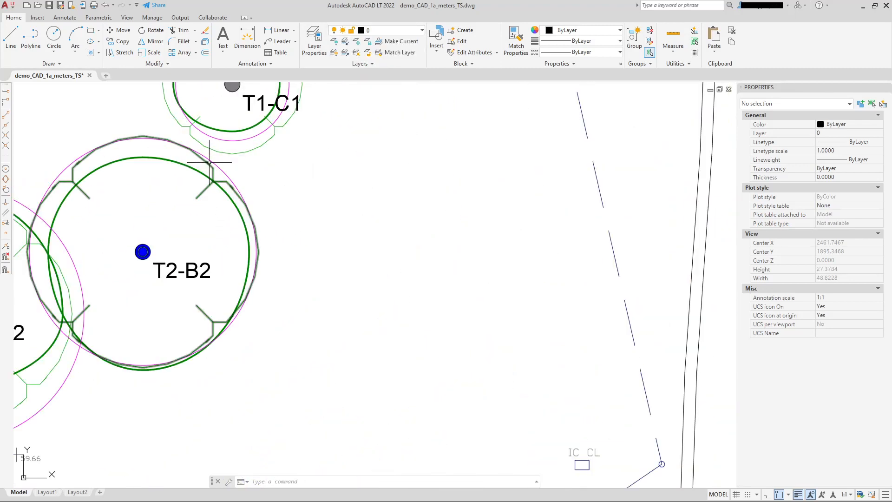
{"action": "left_click", "coordinate": [197, 166]}
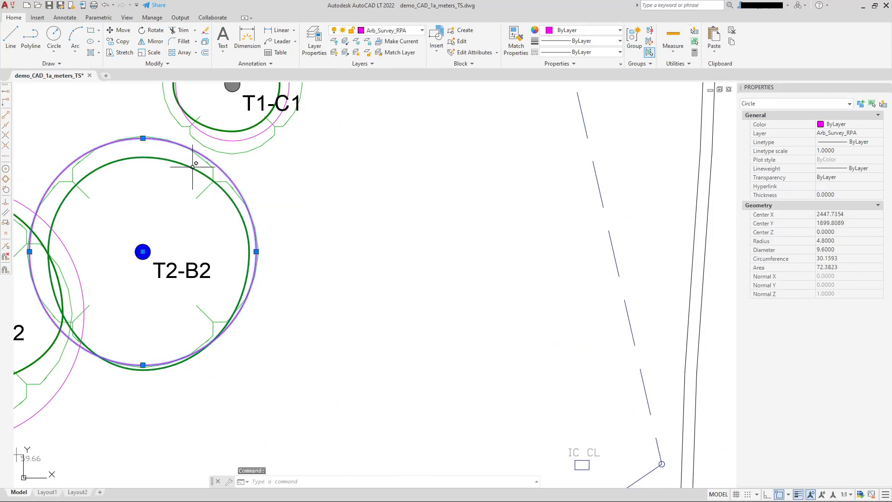
{"action": "left_click", "coordinate": [193, 166]}
{"action": "scroll", "coordinate": [287, 151], "scroll_direction": "down", "scroll_amount": 6}
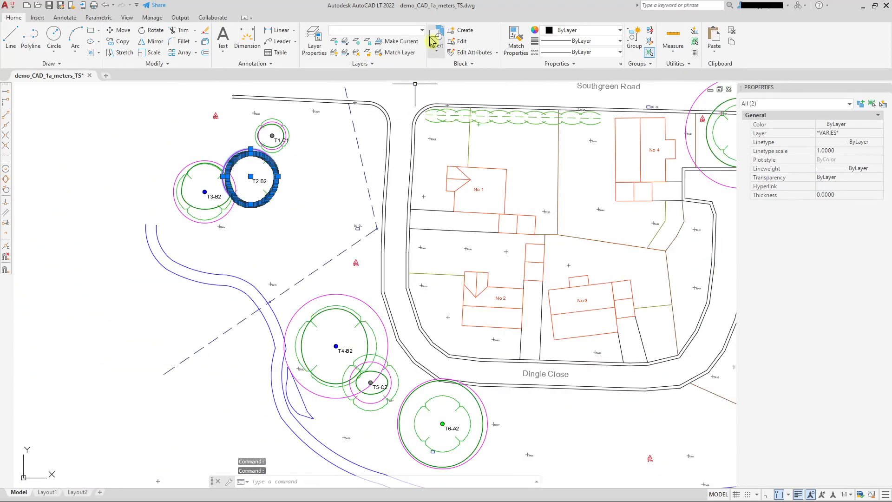
{"action": "middle_click_drag", "start_coordinate": [511, 256], "coordinate": [420, 260]}
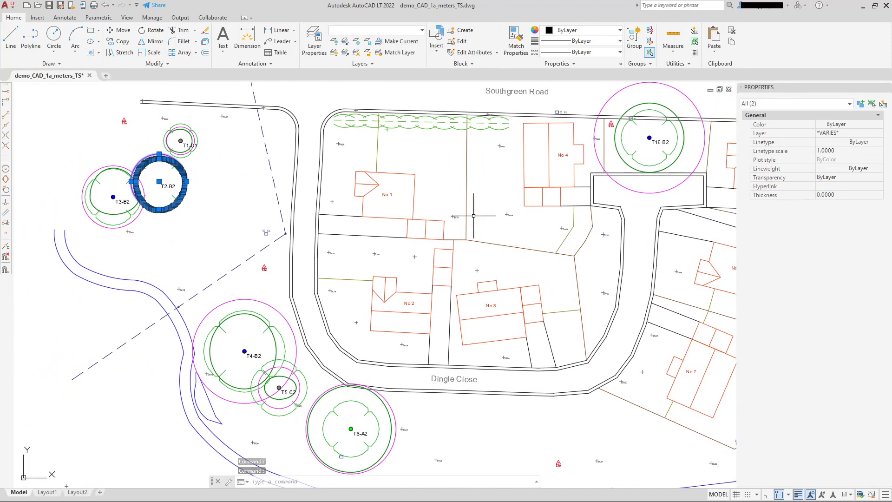
{"action": "middle_click_drag", "start_coordinate": [494, 228], "coordinate": [442, 237]}
{"action": "middle_click_drag", "start_coordinate": [635, 257], "coordinate": [476, 201]}
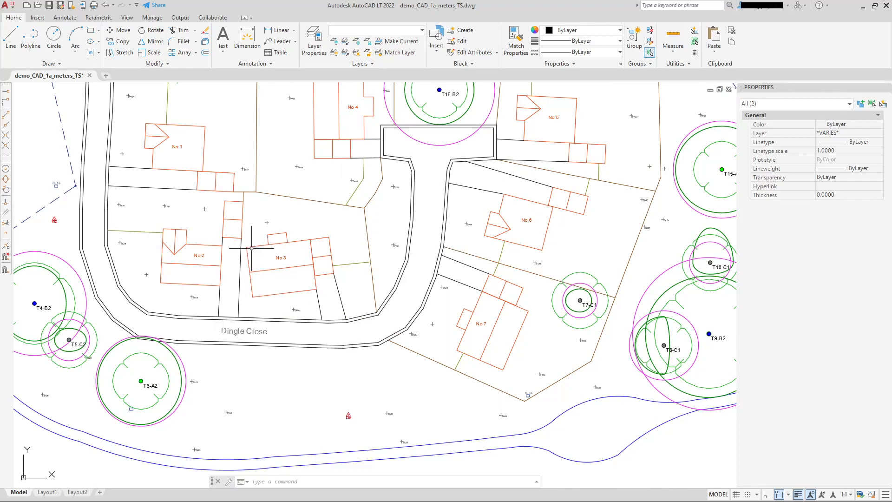
{"action": "left_click", "coordinate": [422, 30]}
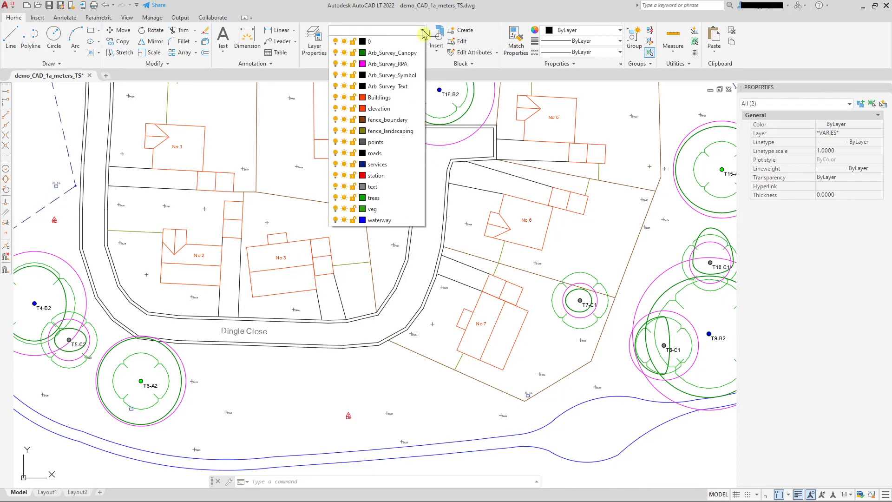
{"action": "scroll", "coordinate": [356, 202], "scroll_direction": "down", "scroll_amount": 2}
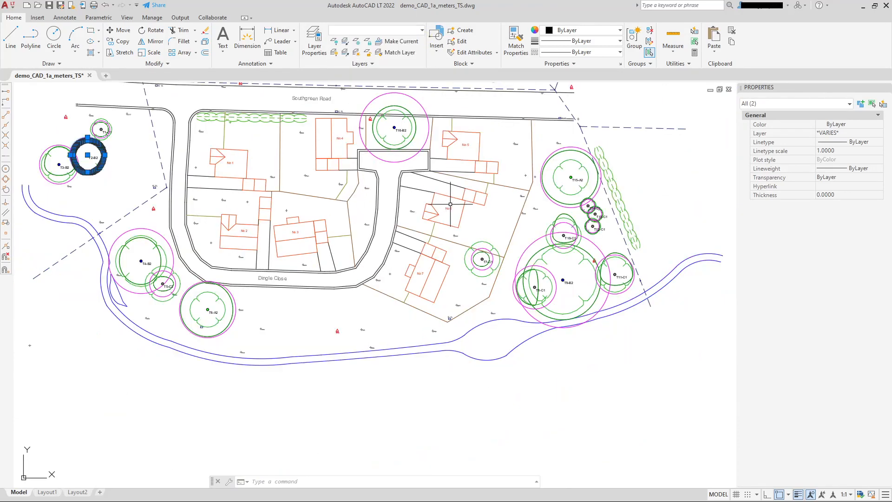
{"action": "middle_click_drag", "start_coordinate": [291, 205], "coordinate": [296, 216]}
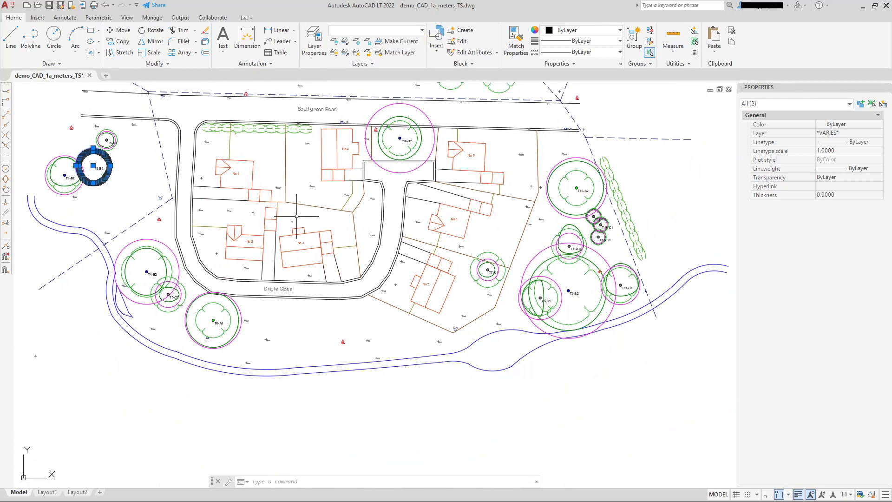
{"action": "key", "text": "Escape"}
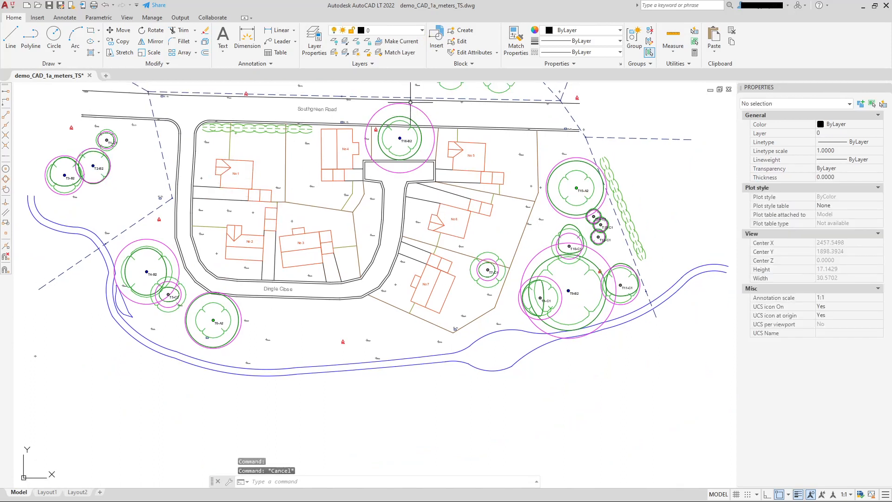
Save the current layer settings as a new layer state named org_state.
{"action": "left_click", "coordinate": [374, 65]}
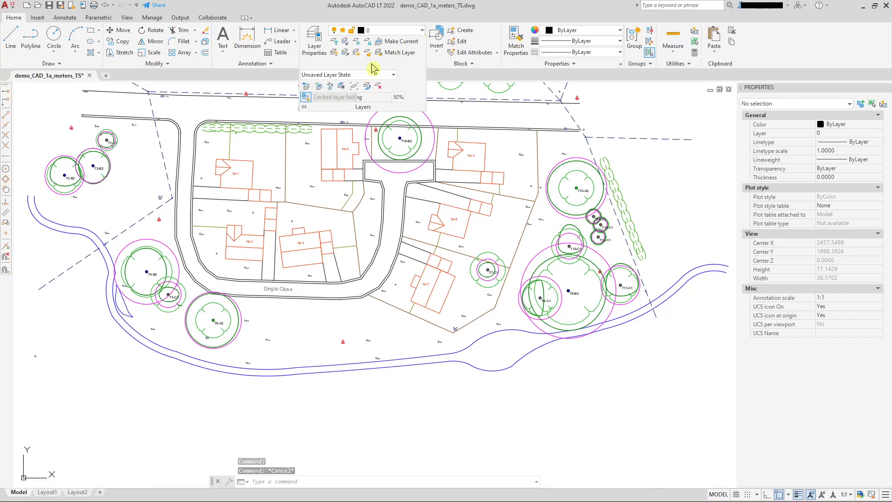
{"action": "left_click", "coordinate": [394, 75]}
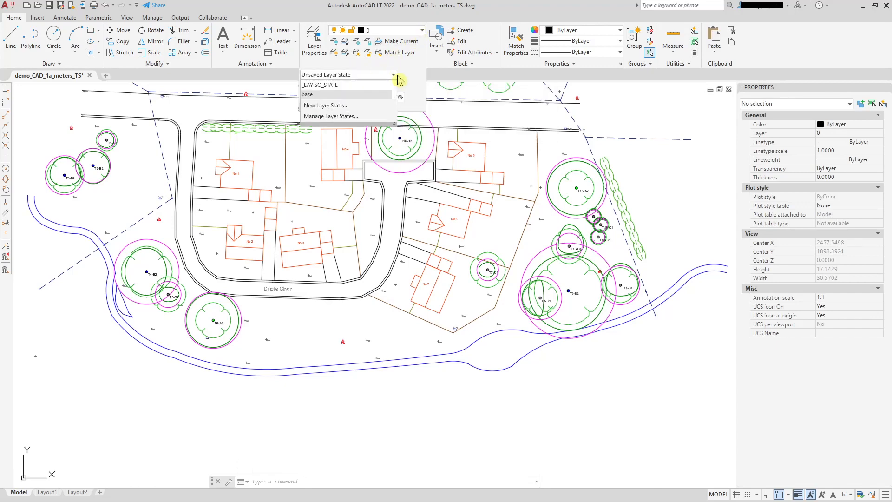
{"action": "left_click", "coordinate": [340, 106]}
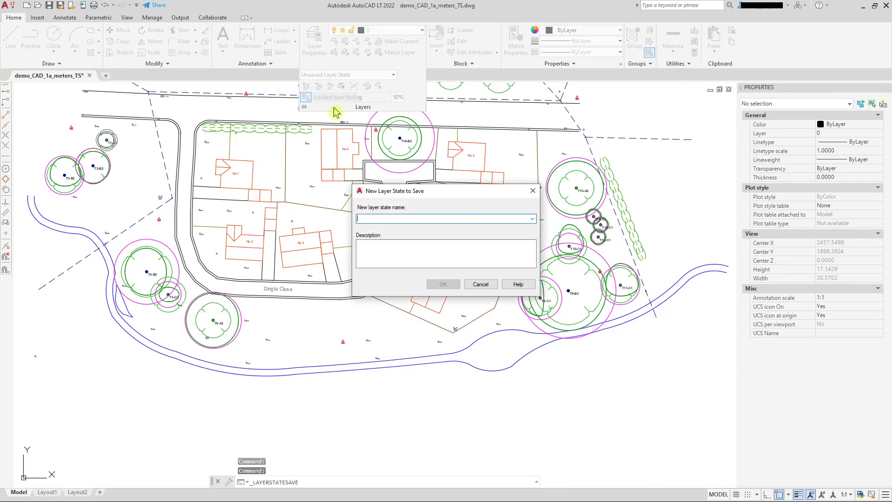
{"action": "type", "text": "org_s"}
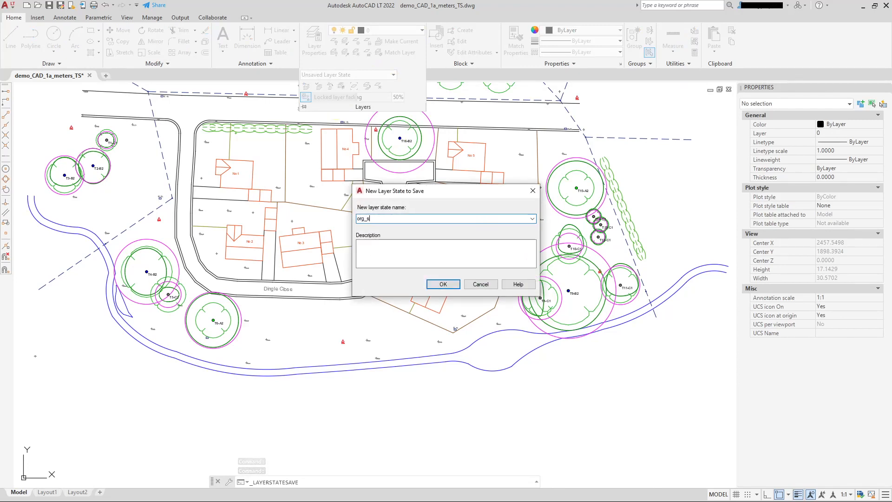
{"action": "type", "text": "tate"}
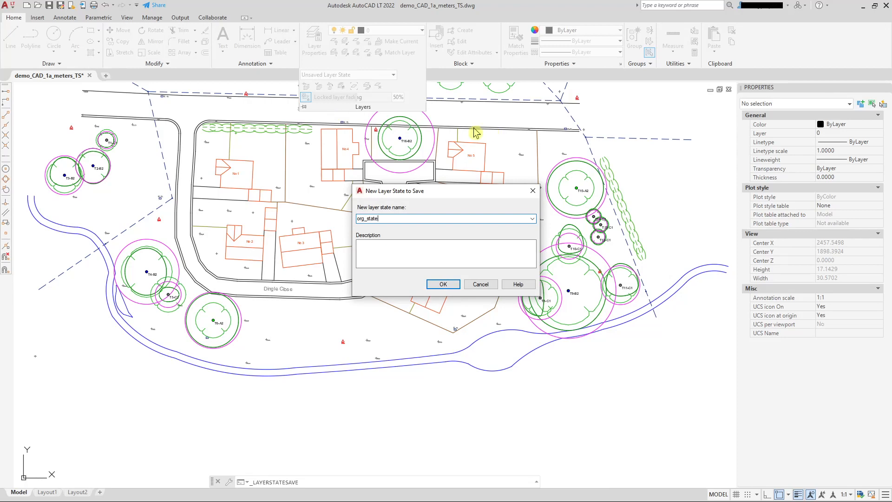
{"action": "left_click", "coordinate": [432, 283]}
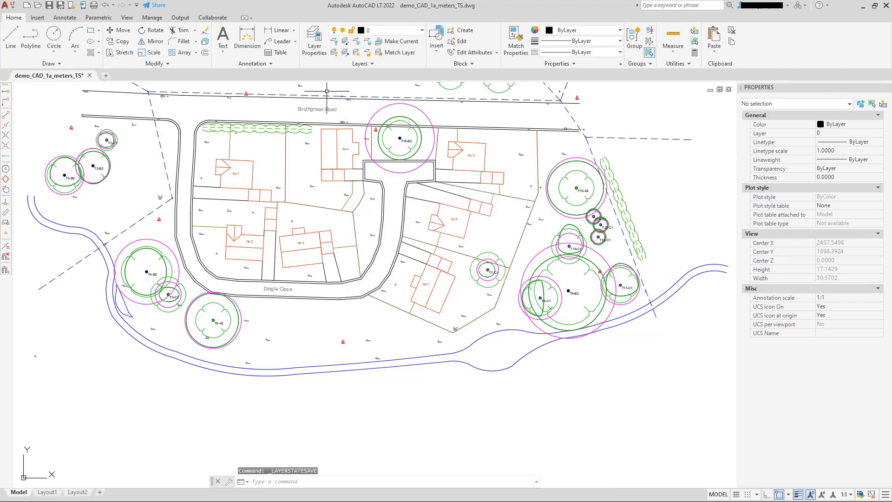
Freeze the layers from Buildings through waterway, leaving layer 0 and the Arb_Survey layers thawed.
{"action": "left_click", "coordinate": [422, 30]}
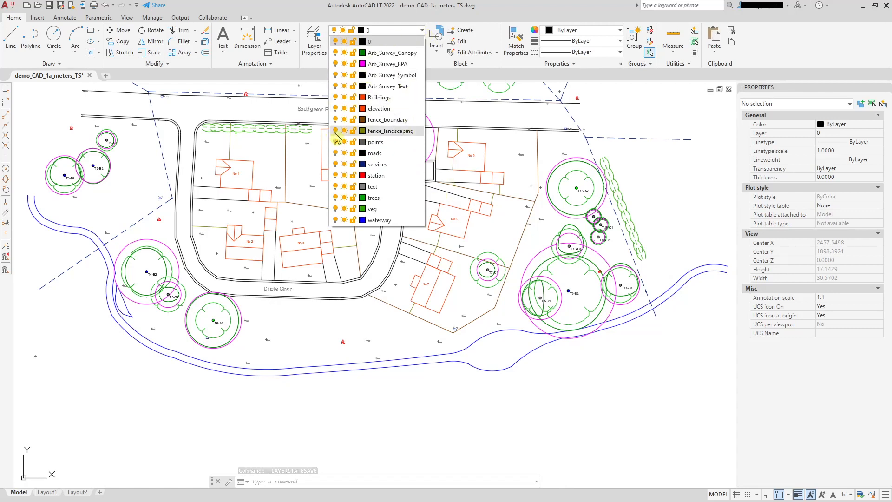
{"action": "left_click", "coordinate": [345, 97]}
{"action": "left_click", "coordinate": [345, 109]}
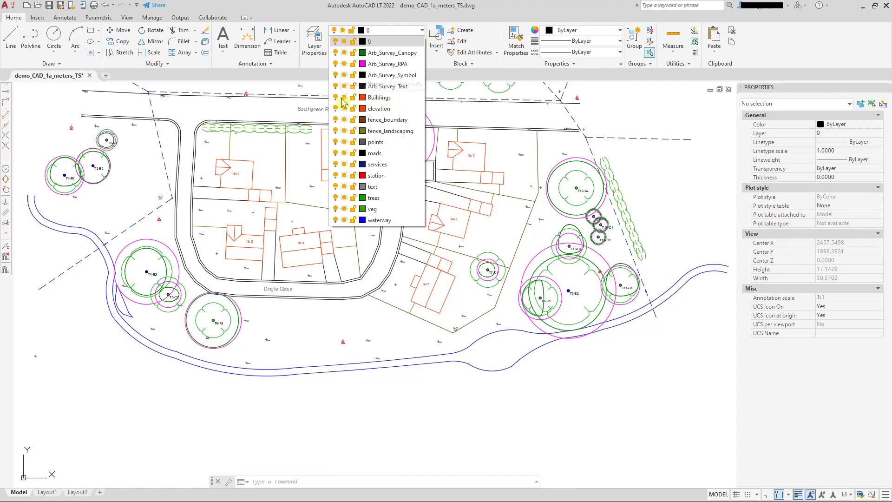
{"action": "left_click", "coordinate": [345, 119]}
{"action": "left_click", "coordinate": [345, 131]}
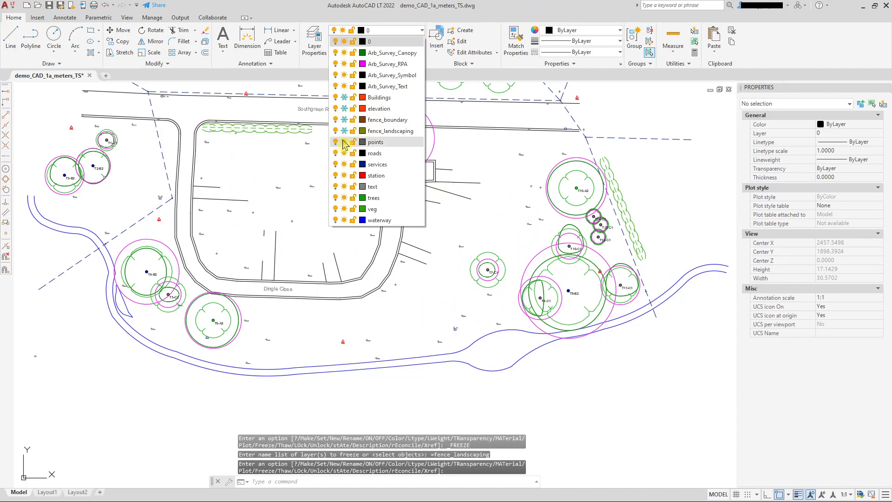
{"action": "left_click", "coordinate": [345, 142]}
{"action": "left_click", "coordinate": [345, 154]}
{"action": "left_click", "coordinate": [347, 164]}
{"action": "left_click", "coordinate": [345, 175]}
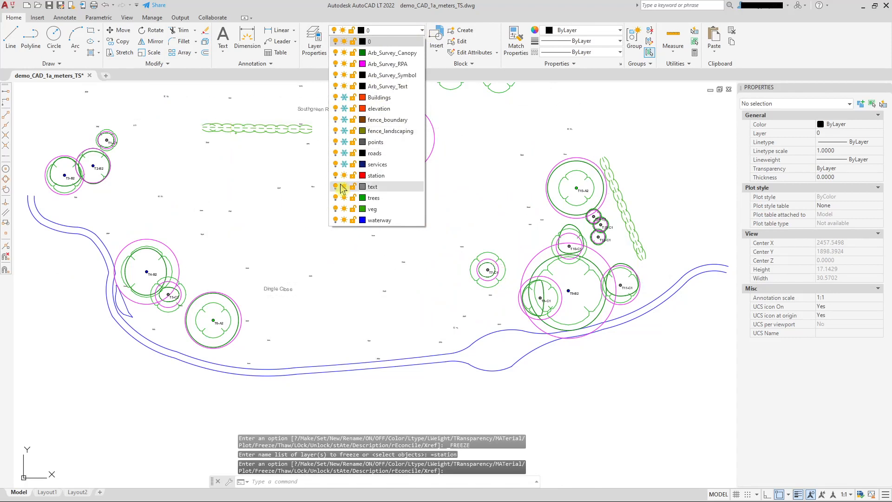
{"action": "left_click", "coordinate": [345, 187]}
{"action": "left_click", "coordinate": [345, 198]}
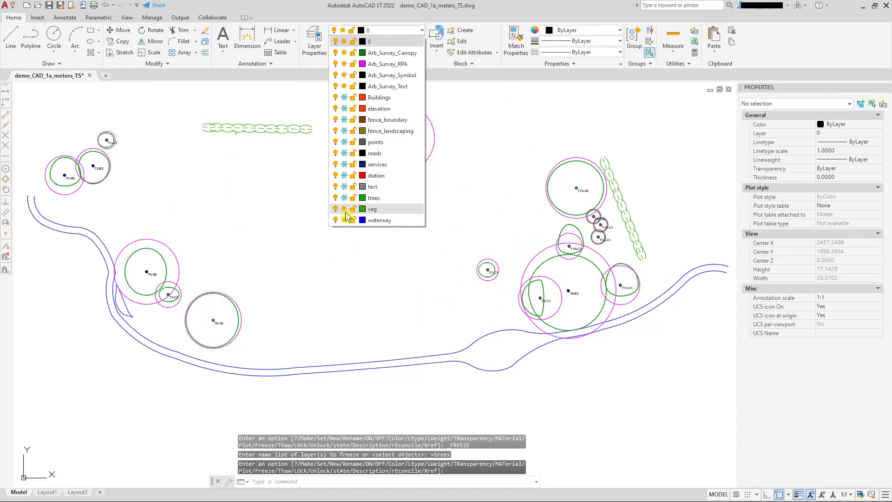
{"action": "left_click", "coordinate": [344, 210]}
{"action": "left_click", "coordinate": [345, 220]}
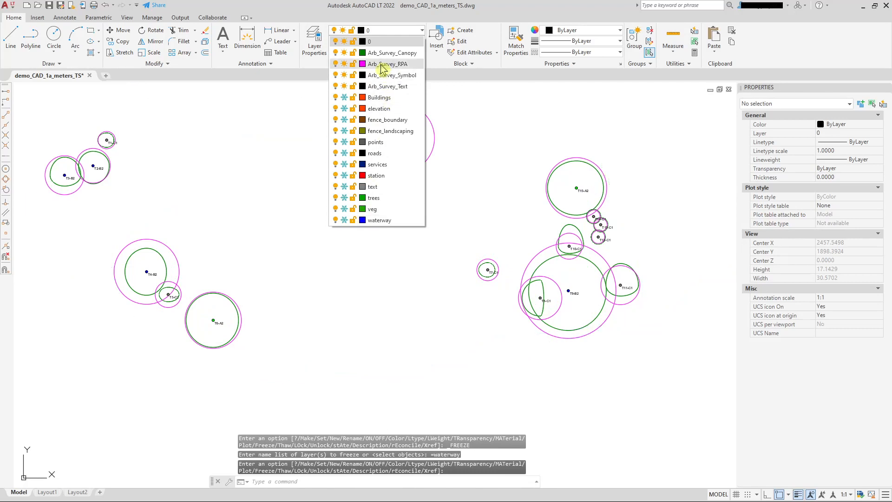
Try to freeze the current layer 0, and turn it off instead.
{"action": "left_click", "coordinate": [345, 41]}
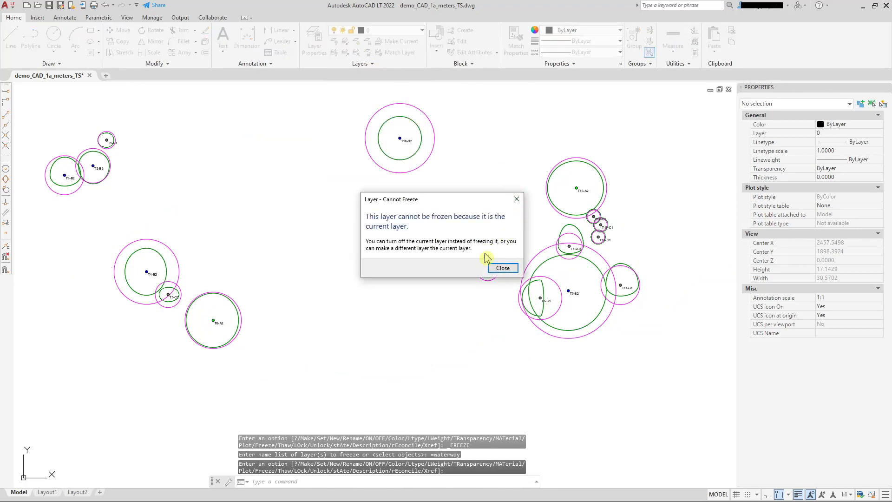
{"action": "left_click", "coordinate": [502, 268]}
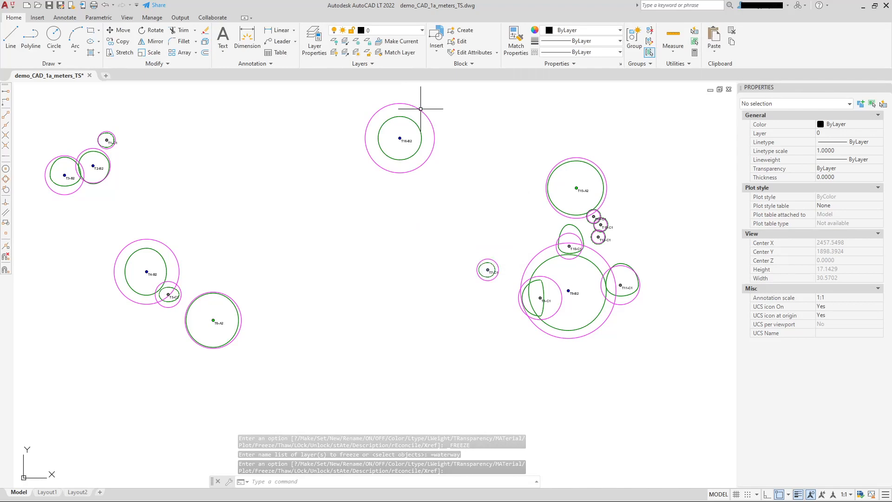
{"action": "left_click", "coordinate": [423, 30]}
{"action": "left_click", "coordinate": [335, 42]}
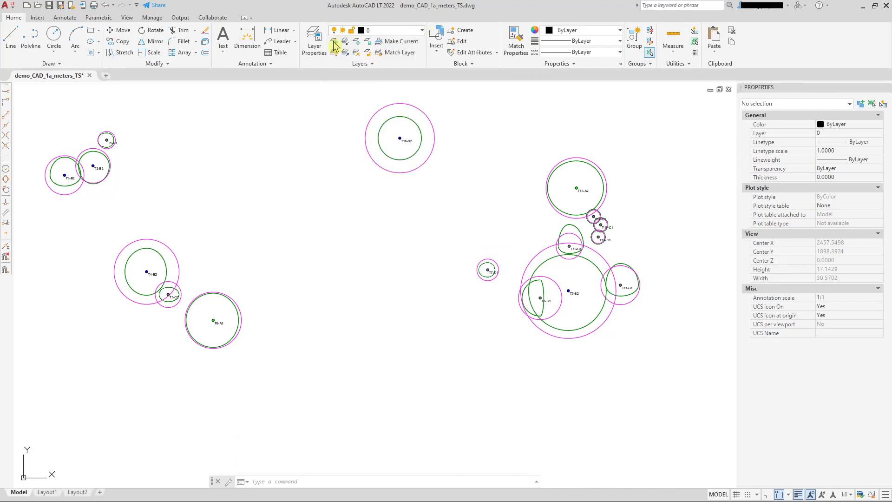
{"action": "left_click", "coordinate": [424, 247]}
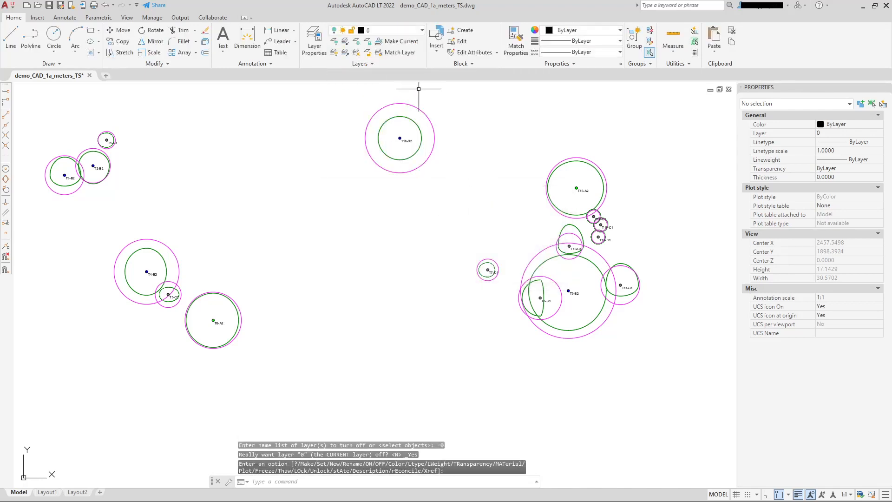
{"action": "scroll", "coordinate": [448, 188], "scroll_direction": "down", "scroll_amount": 2}
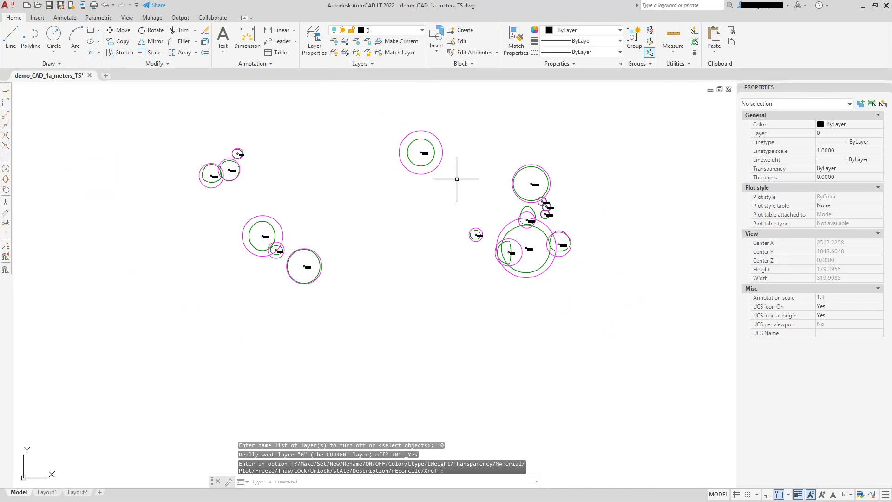
Copy all the visible tree survey objects to empty space about 251 units below the originals.
{"action": "left_click", "coordinate": [423, 31]}
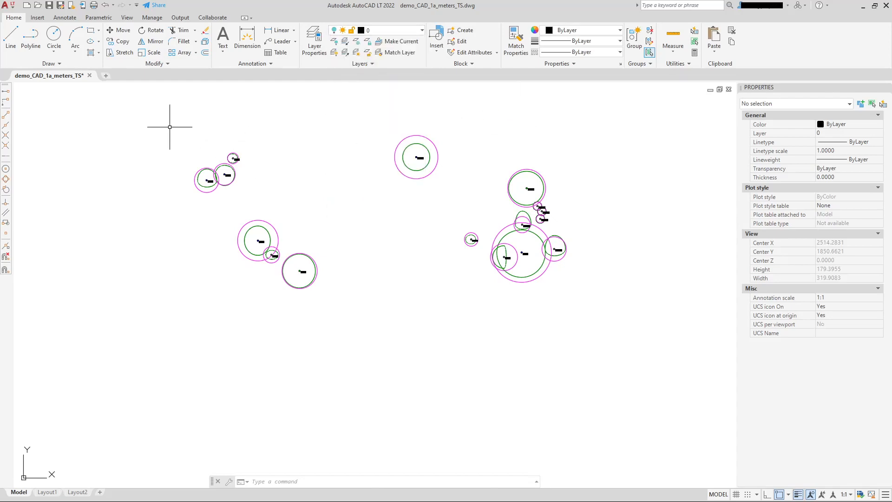
{"action": "left_click", "coordinate": [154, 126]}
{"action": "left_click", "coordinate": [613, 365]}
{"action": "right_click", "coordinate": [542, 289]}
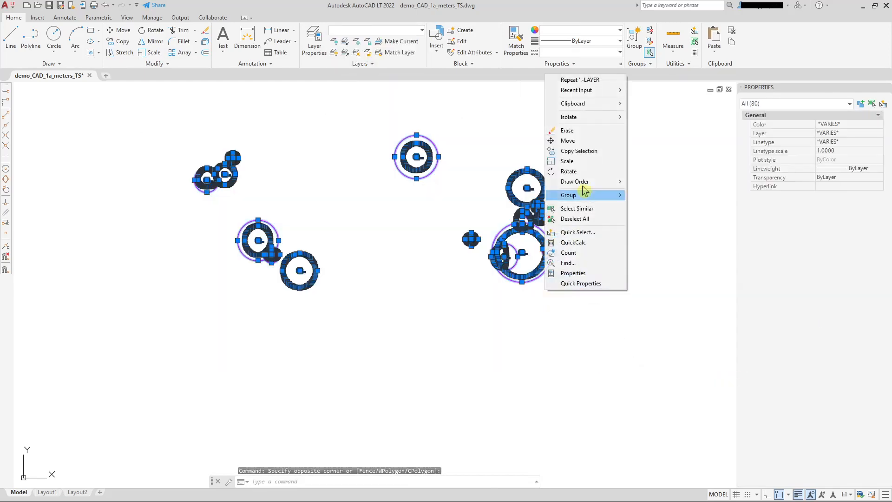
{"action": "left_click", "coordinate": [581, 151]}
{"action": "left_click", "coordinate": [456, 192]}
{"action": "scroll", "coordinate": [460, 232], "scroll_direction": "down", "scroll_amount": 6}
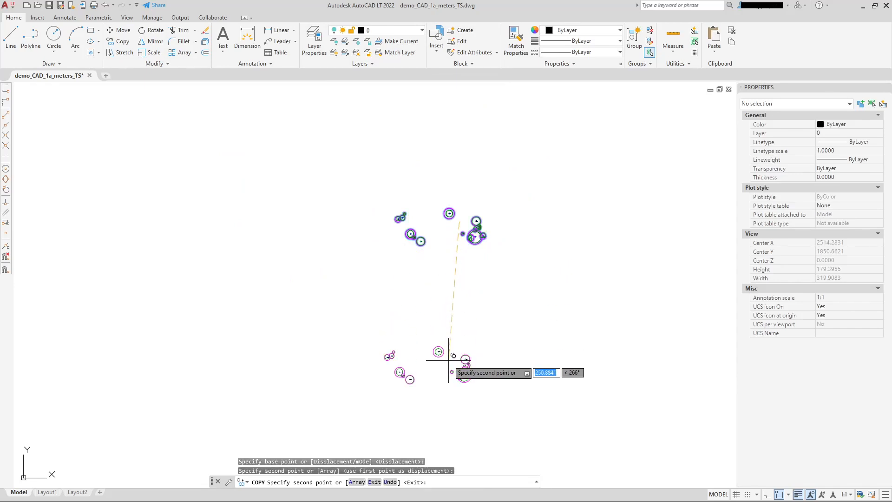
{"action": "left_click", "coordinate": [446, 362]}
{"action": "right_click", "coordinate": [502, 306]}
{"action": "left_click", "coordinate": [523, 311]}
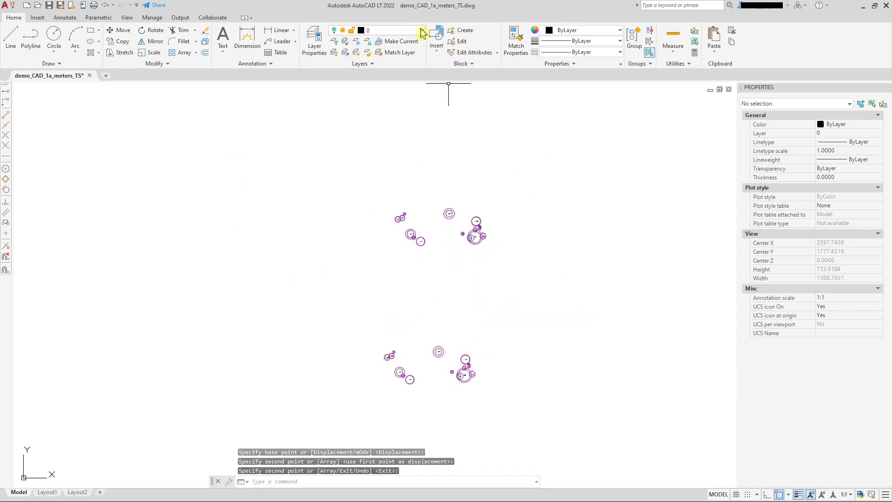
Restore the org_state layer state.
{"action": "left_click", "coordinate": [371, 64]}
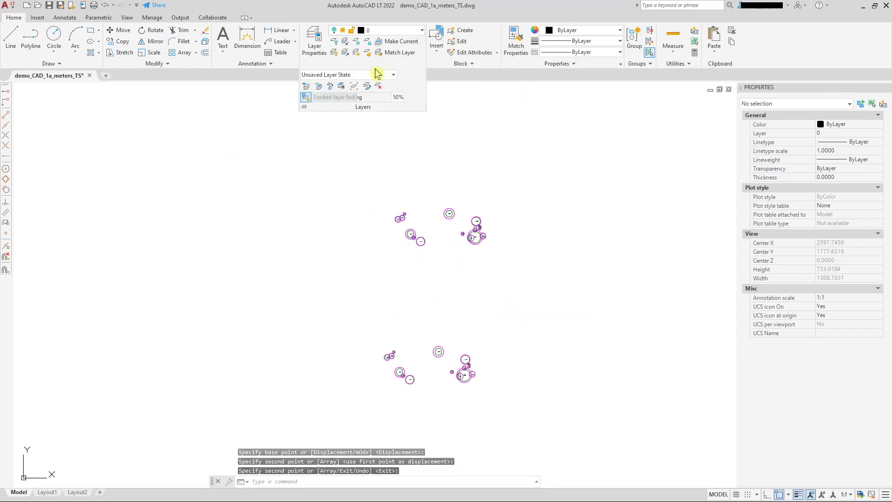
{"action": "left_click", "coordinate": [394, 75]}
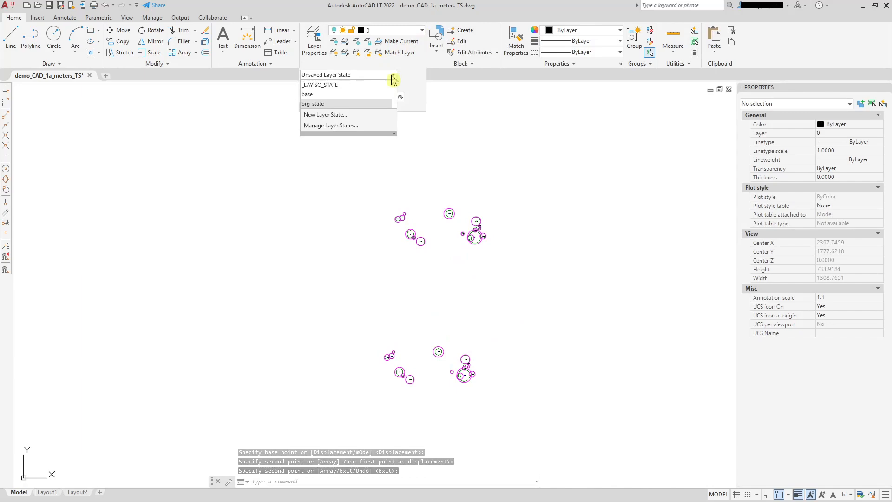
{"action": "left_click", "coordinate": [326, 105]}
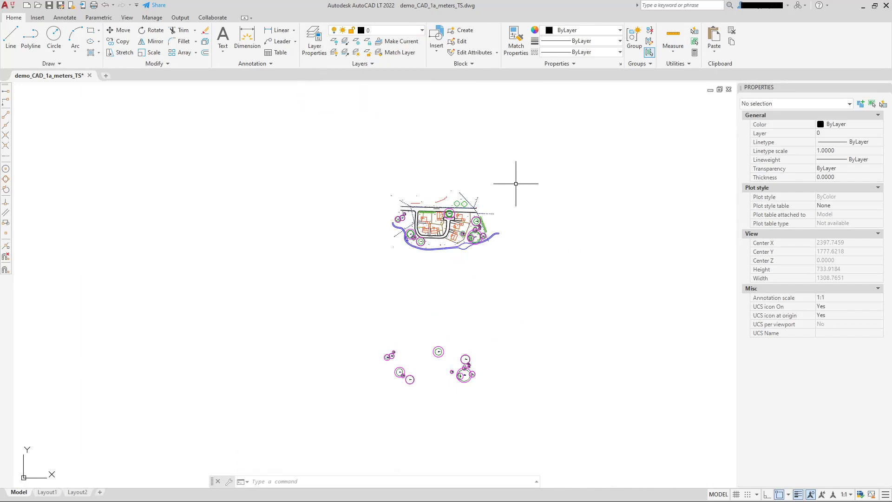
Examine the full site drawing, the layer list and the copied tree objects below the site.
{"action": "scroll", "coordinate": [480, 242], "scroll_direction": "up", "scroll_amount": 4}
{"action": "scroll", "coordinate": [481, 243], "scroll_direction": "up", "scroll_amount": 3}
{"action": "scroll", "coordinate": [464, 209], "scroll_direction": "down", "scroll_amount": 3}
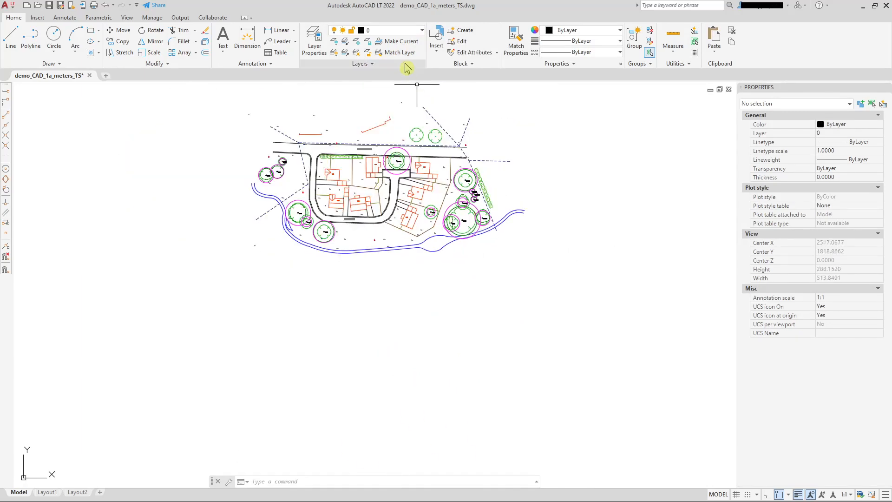
{"action": "left_click", "coordinate": [421, 31]}
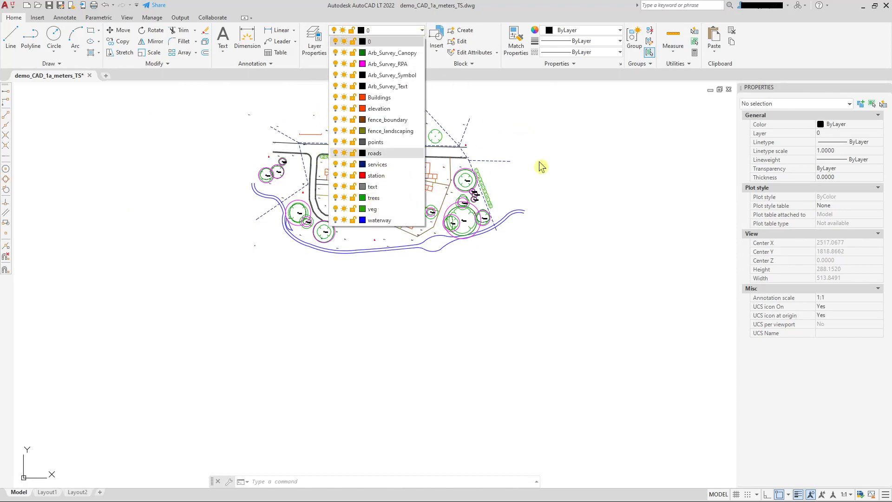
{"action": "left_click", "coordinate": [558, 137]}
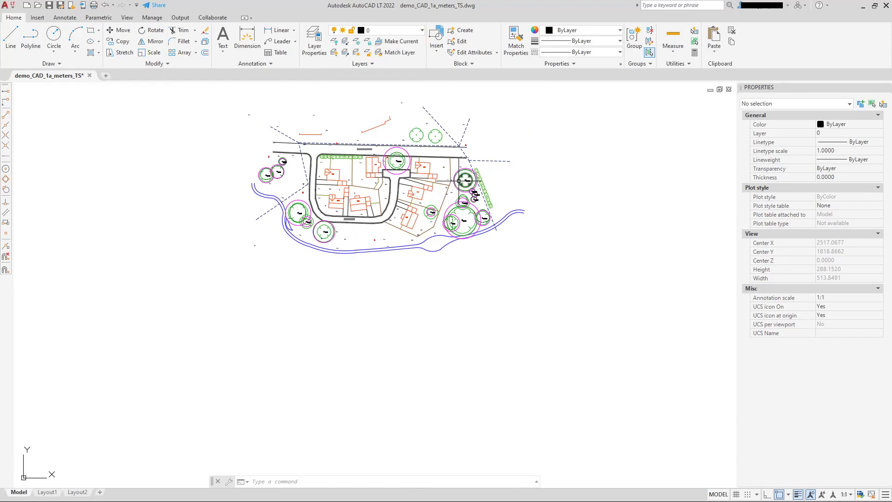
{"action": "scroll", "coordinate": [457, 173], "scroll_direction": "down", "scroll_amount": 2}
{"action": "middle_click_drag", "start_coordinate": [498, 273], "coordinate": [481, 189]}
{"action": "scroll", "coordinate": [388, 361], "scroll_direction": "up", "scroll_amount": 4}
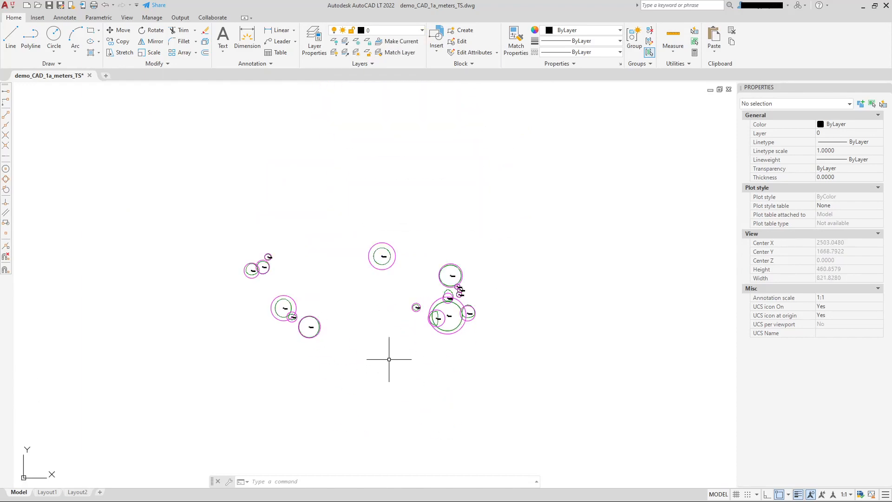
{"action": "scroll", "coordinate": [423, 325], "scroll_direction": "down", "scroll_amount": 4}
{"action": "middle_click_drag", "start_coordinate": [449, 230], "coordinate": [437, 320]}
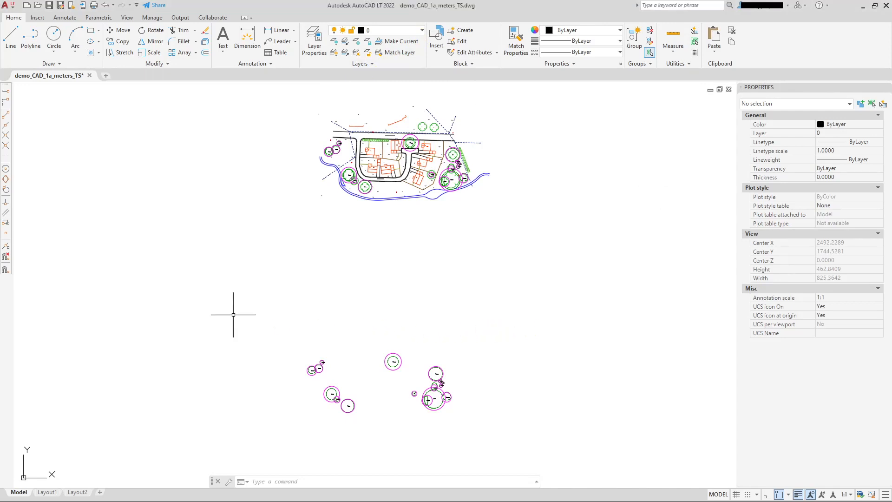
Erase the copied tree survey objects below the site.
{"action": "left_click", "coordinate": [263, 307]}
{"action": "left_click", "coordinate": [506, 441]}
{"action": "key", "text": "Delete"}
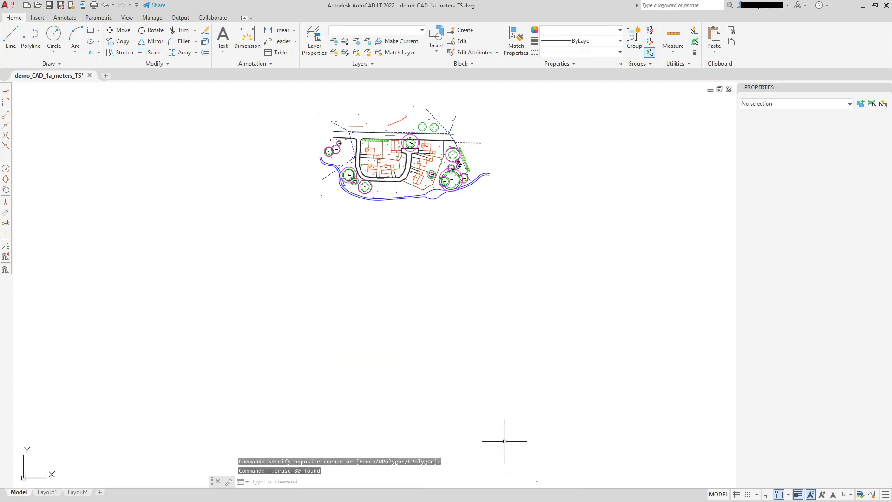
{"action": "scroll", "coordinate": [324, 165], "scroll_direction": "up", "scroll_amount": 5}
{"action": "scroll", "coordinate": [371, 223], "scroll_direction": "down", "scroll_amount": 4}
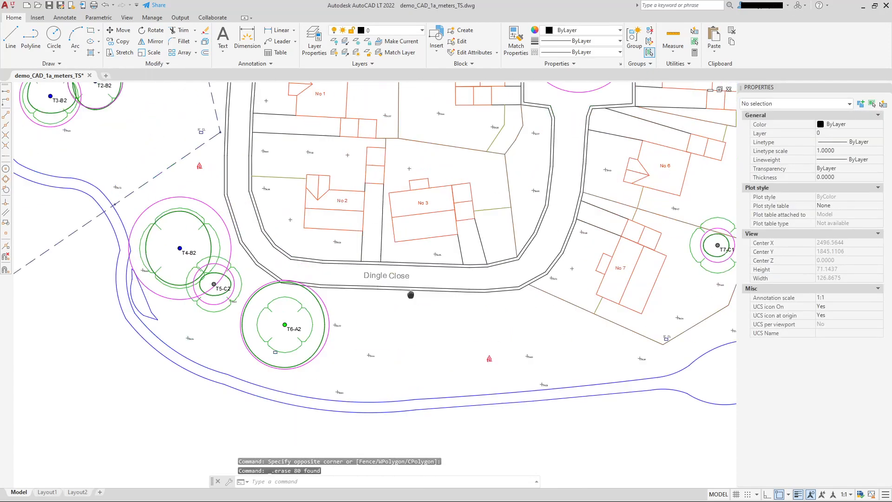
Open the Layer Properties Manager, and switch plotting for Arb_Survey_Symbol off and back on.
{"action": "left_click", "coordinate": [315, 39]}
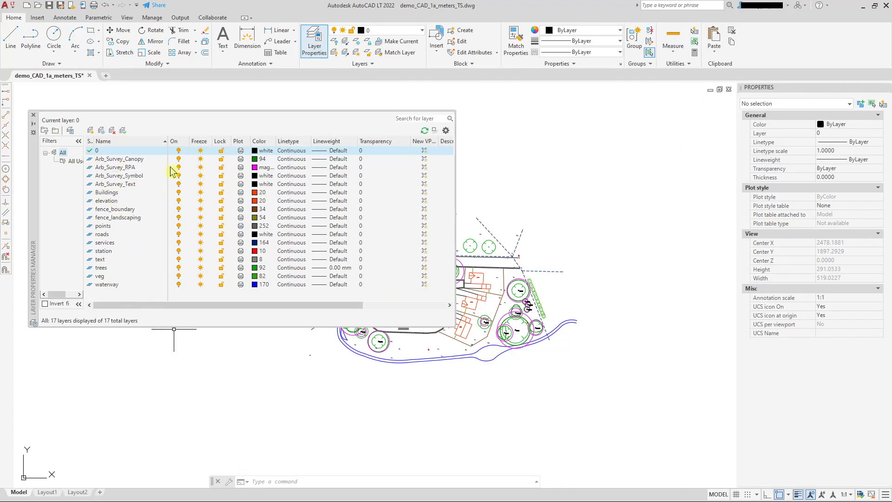
{"action": "left_click", "coordinate": [422, 31]}
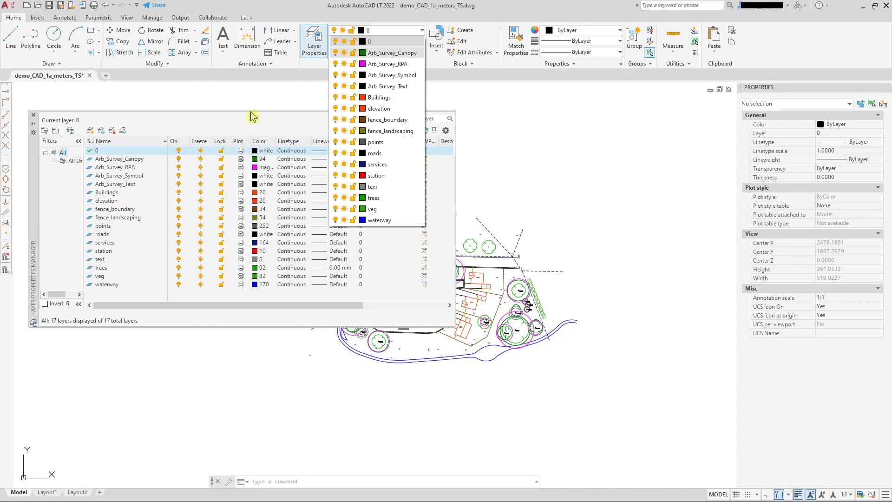
{"action": "left_click", "coordinate": [288, 90]}
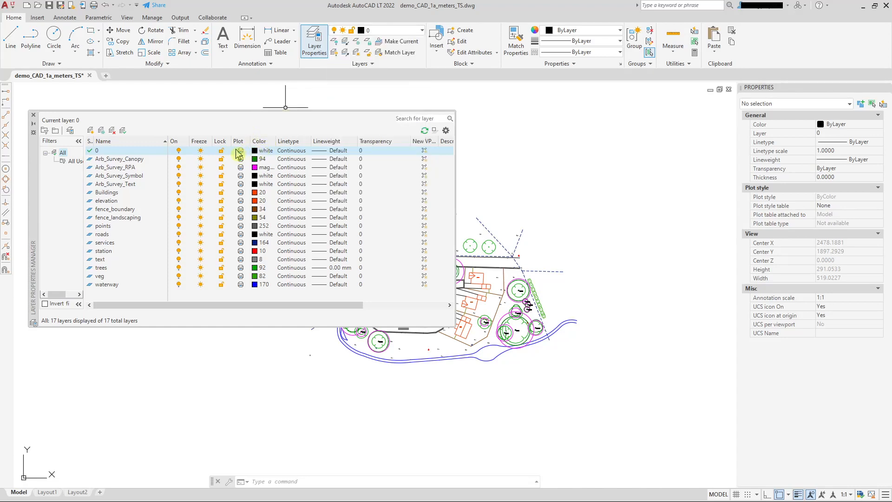
{"action": "left_click", "coordinate": [241, 176]}
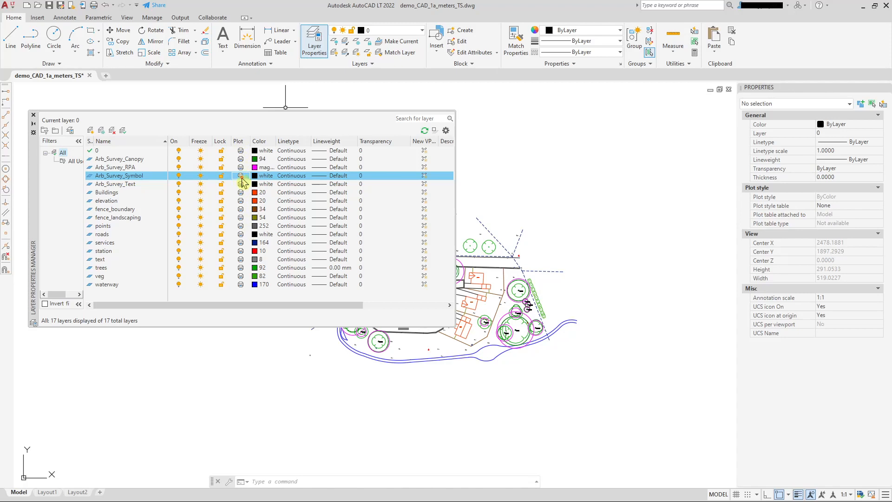
{"action": "left_click", "coordinate": [241, 176]}
Set the linetype of the diagonal dashed services polyline north of Southgreen Road to ByLayer and clear the selection.
{"action": "left_click", "coordinate": [508, 198]}
{"action": "scroll", "coordinate": [510, 205], "scroll_direction": "up", "scroll_amount": 4}
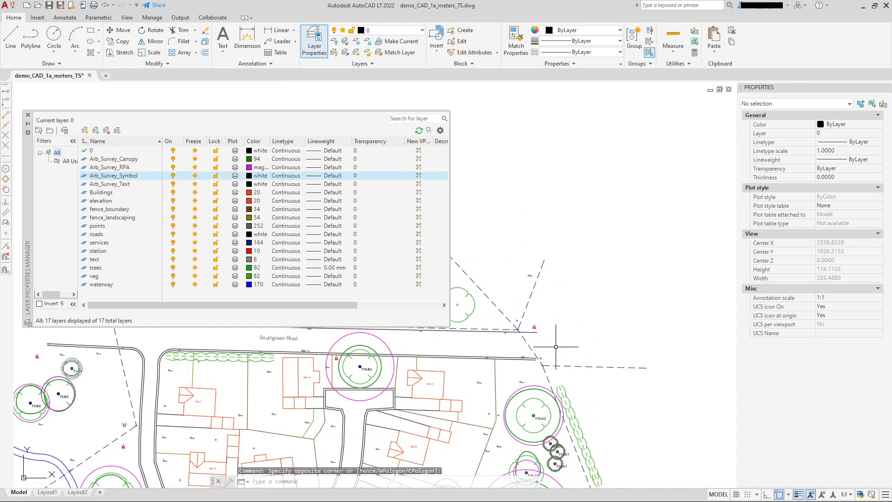
{"action": "left_click", "coordinate": [488, 299]}
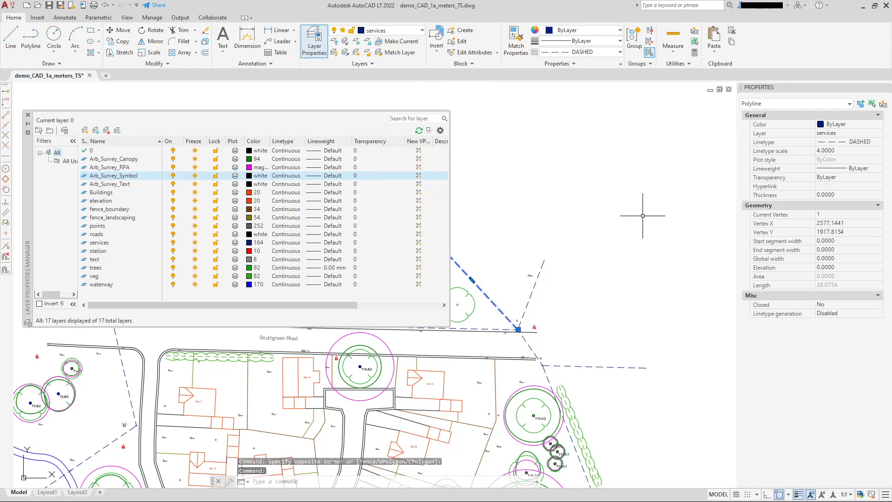
{"action": "left_click", "coordinate": [872, 144]}
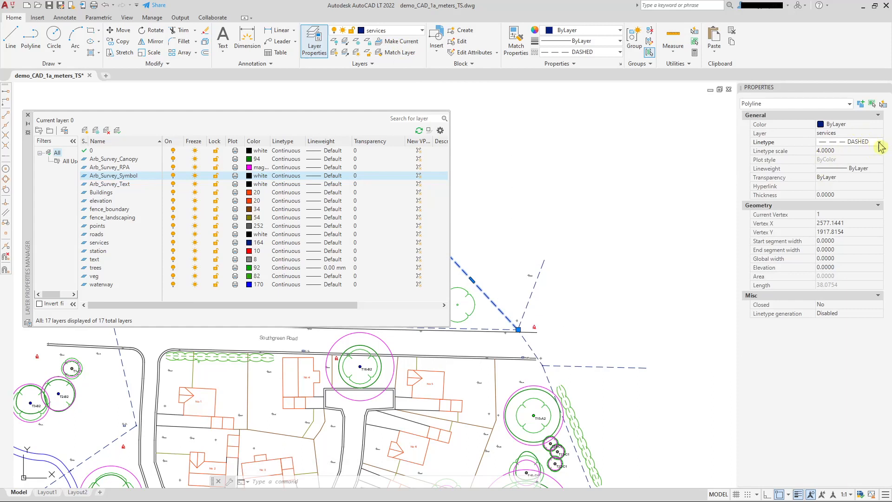
{"action": "left_click", "coordinate": [879, 142]}
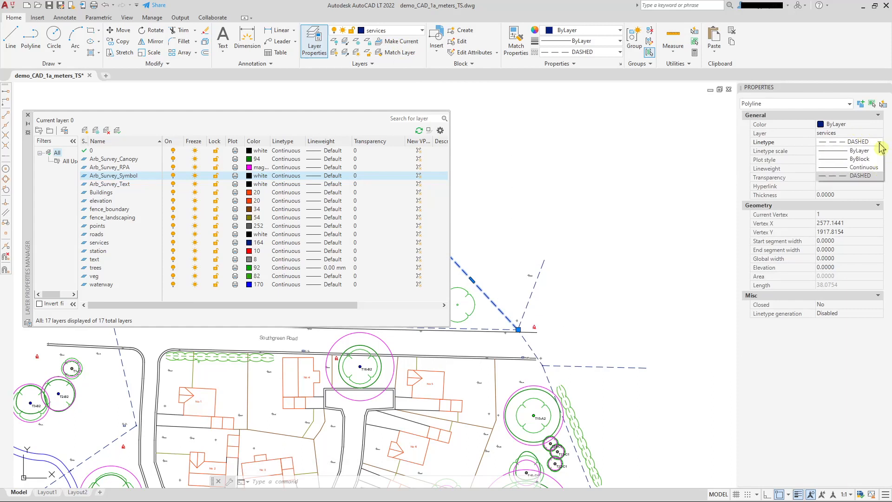
{"action": "left_click", "coordinate": [854, 151]}
{"action": "key", "text": "Escape"}
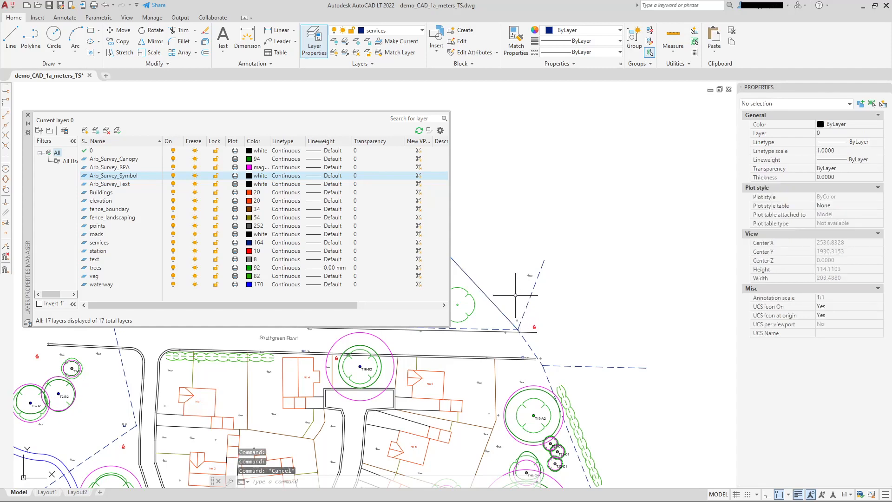
{"action": "middle_click_drag", "start_coordinate": [518, 268], "coordinate": [586, 269]}
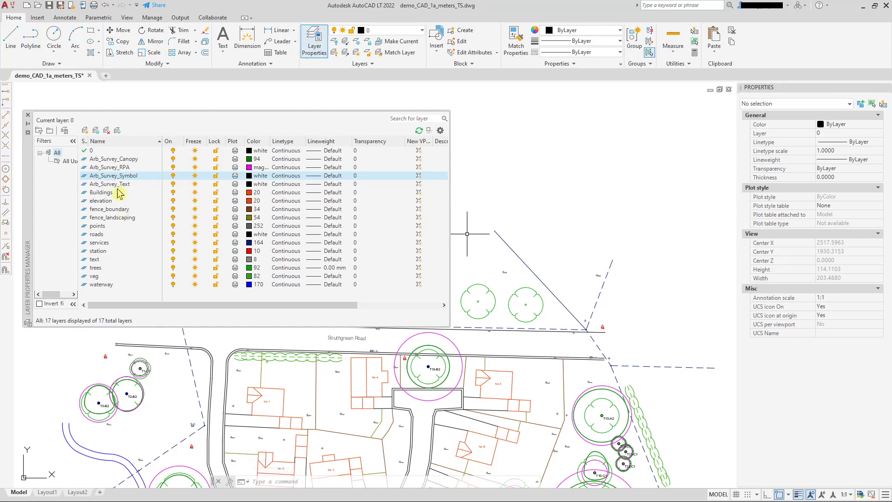
Set the services layer's linetype to DASHED, inspect the diagonal services polyline north of Southgreen Road, and clear the selection.
{"action": "left_click", "coordinate": [112, 242]}
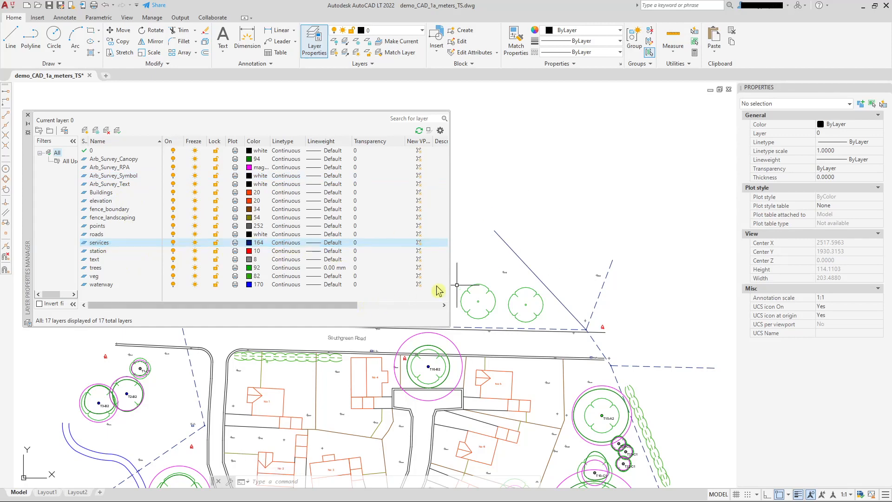
{"action": "left_click", "coordinate": [297, 243]}
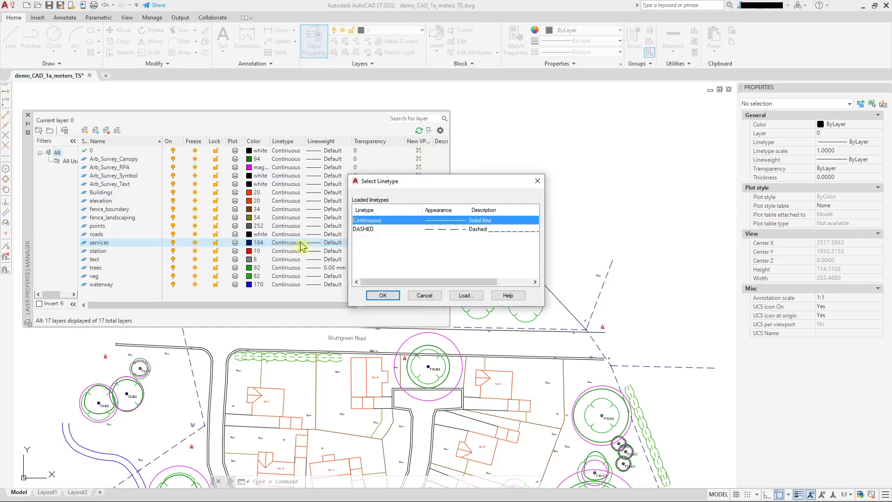
{"action": "left_click", "coordinate": [363, 229]}
{"action": "left_click", "coordinate": [383, 295]}
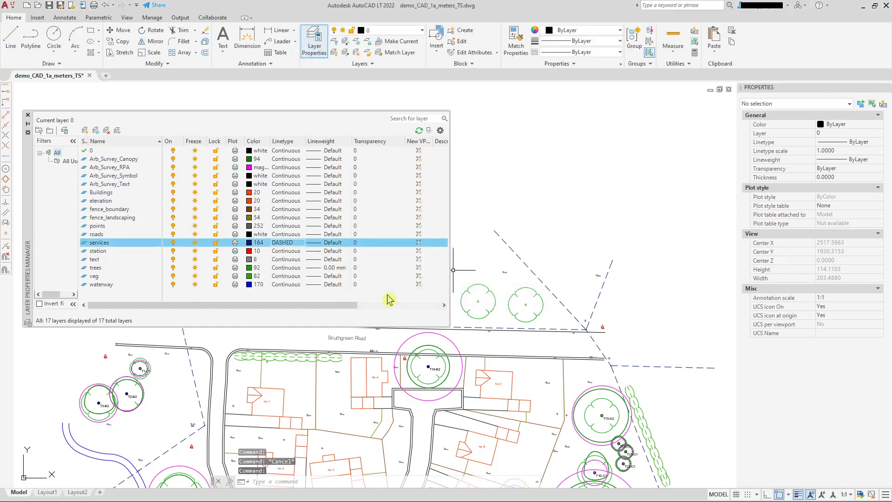
{"action": "left_click", "coordinate": [532, 271]}
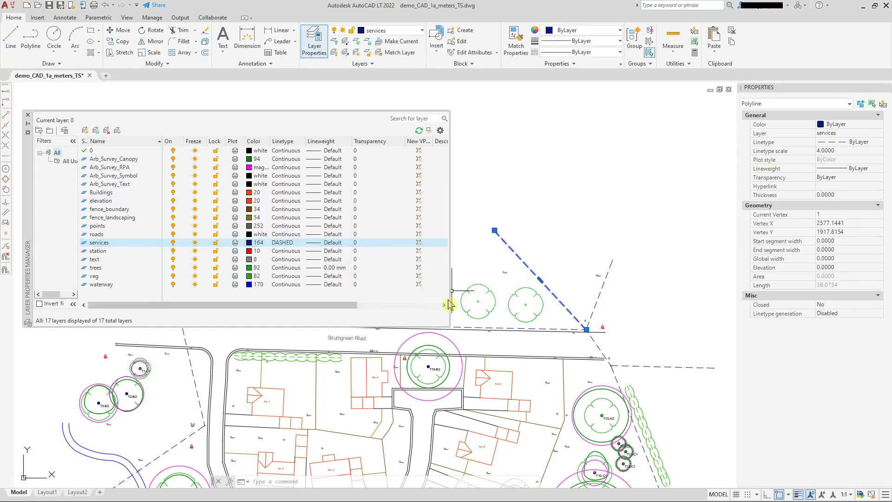
{"action": "left_click", "coordinate": [546, 191]}
{"action": "key", "text": "Escape"}
{"action": "key", "text": "Escape"}
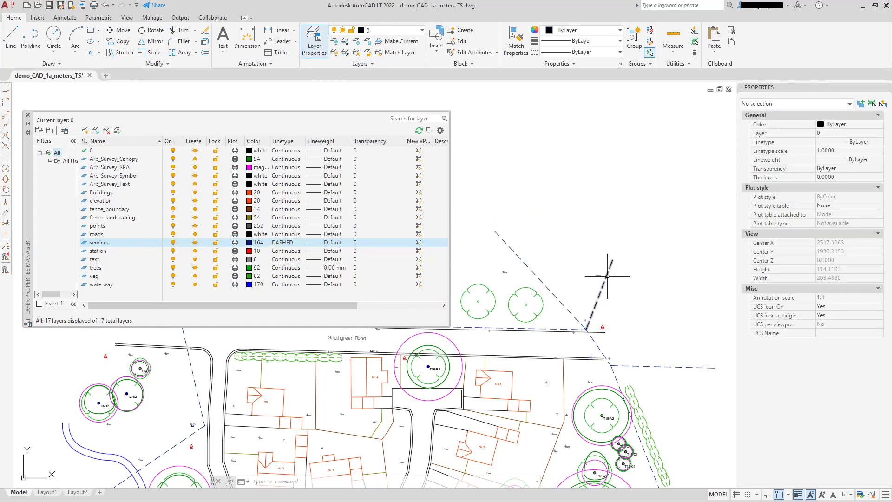
Switch the short northeastern services polyline's linetype to ByLayer, to Continuous and back to DASHED, and clear the selection.
{"action": "left_click", "coordinate": [602, 286]}
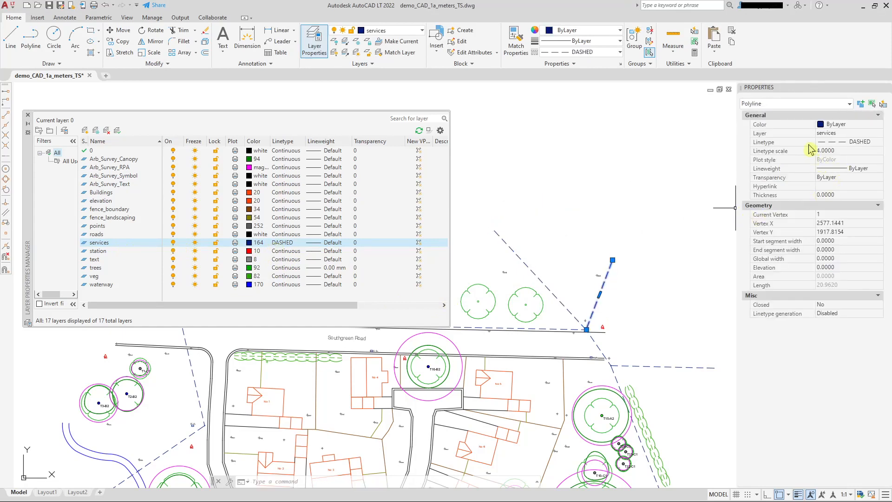
{"action": "left_click", "coordinate": [873, 143]}
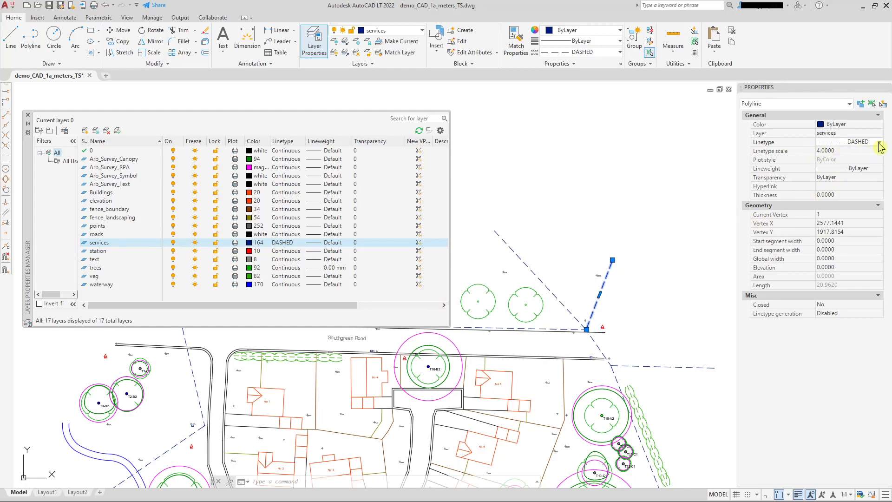
{"action": "left_click", "coordinate": [879, 142]}
{"action": "left_click", "coordinate": [859, 152]}
{"action": "left_click", "coordinate": [880, 143]}
{"action": "left_click", "coordinate": [864, 167]}
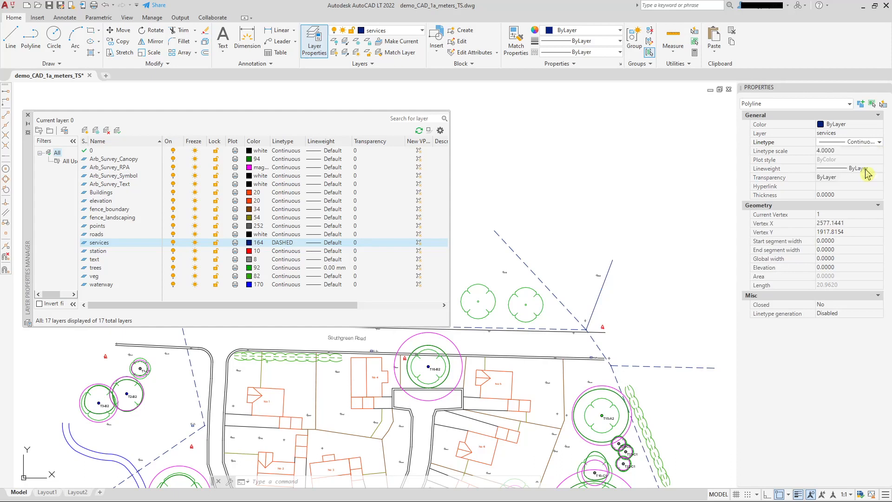
{"action": "left_click", "coordinate": [880, 141]}
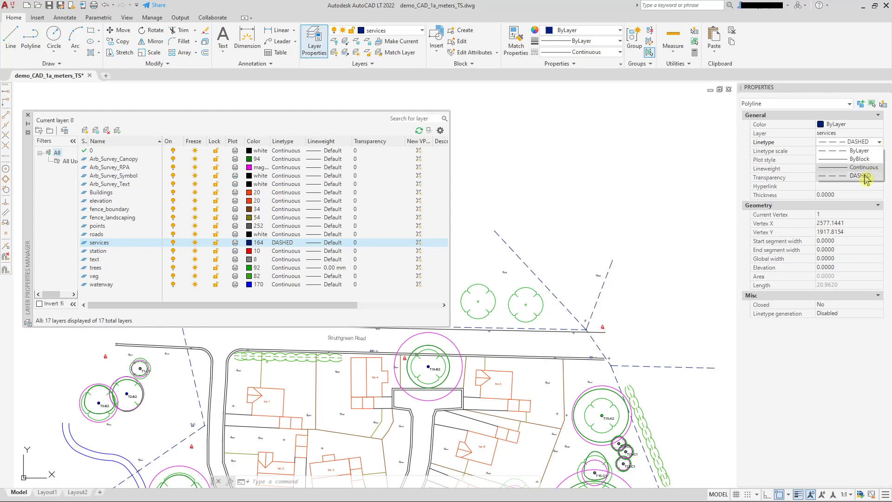
{"action": "left_click", "coordinate": [866, 177]}
{"action": "key", "text": "Escape"}
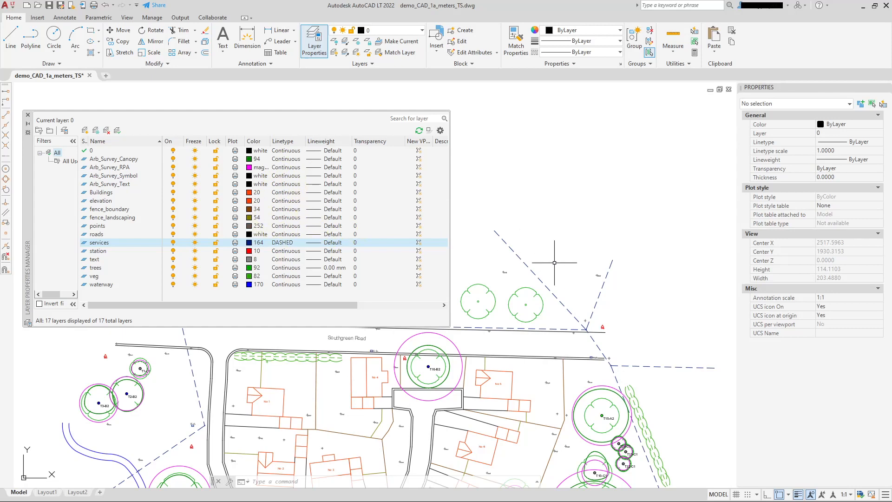
{"action": "key", "text": "Escape"}
{"action": "key", "text": "Escape"}
Check the diagonal services polyline's properties, and set the short northeastern services polyline's linetype scale to 12.
{"action": "left_click", "coordinate": [527, 265]}
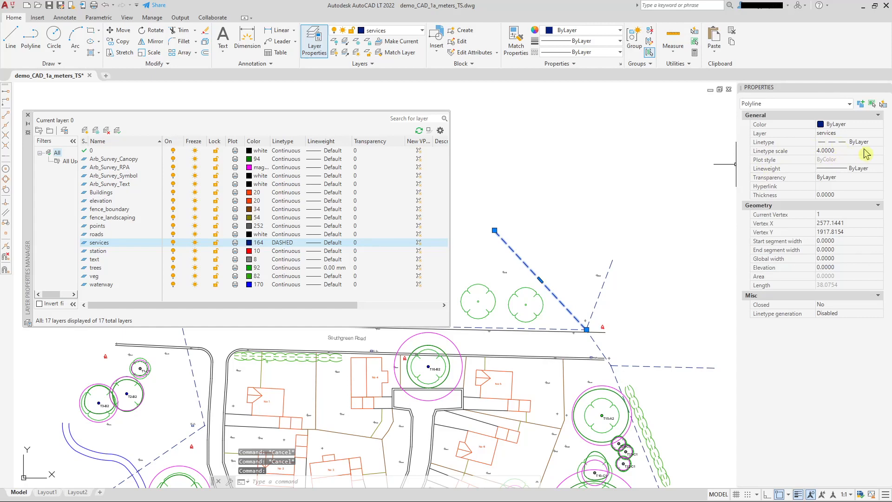
{"action": "key", "text": "Escape"}
{"action": "left_click", "coordinate": [599, 295]}
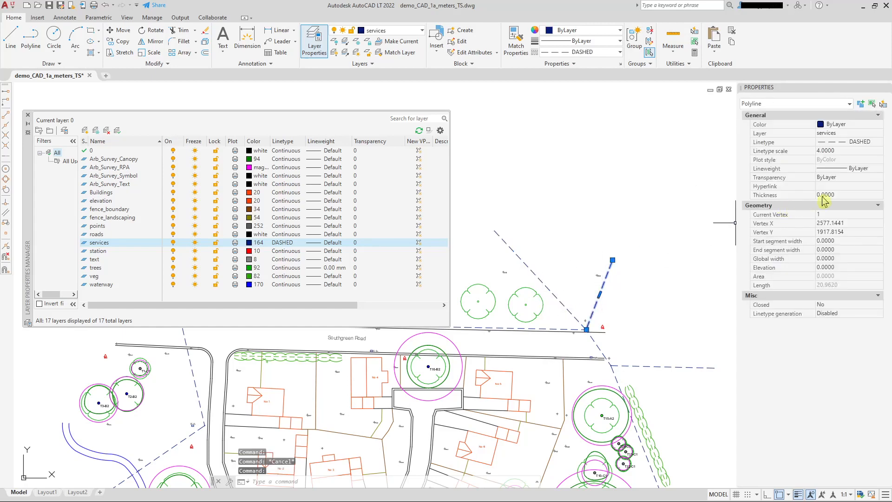
{"action": "left_click", "coordinate": [858, 152]}
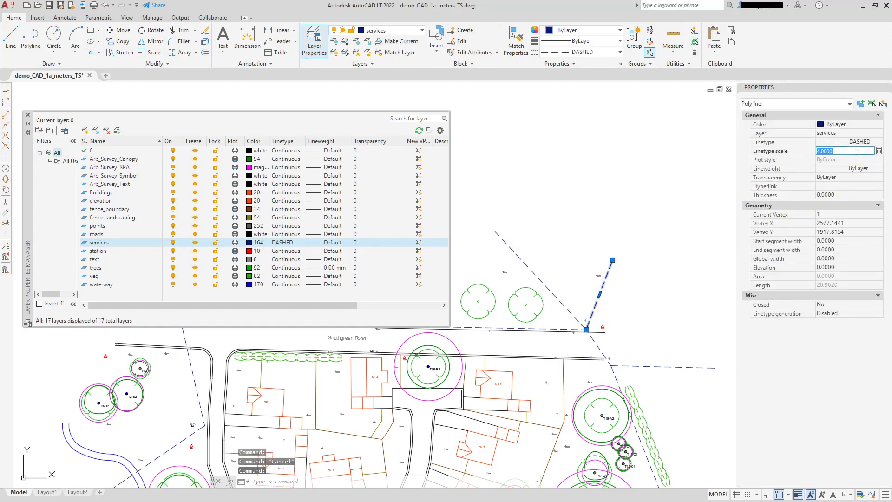
{"action": "type", "text": "12"}
{"action": "key", "text": "Return"}
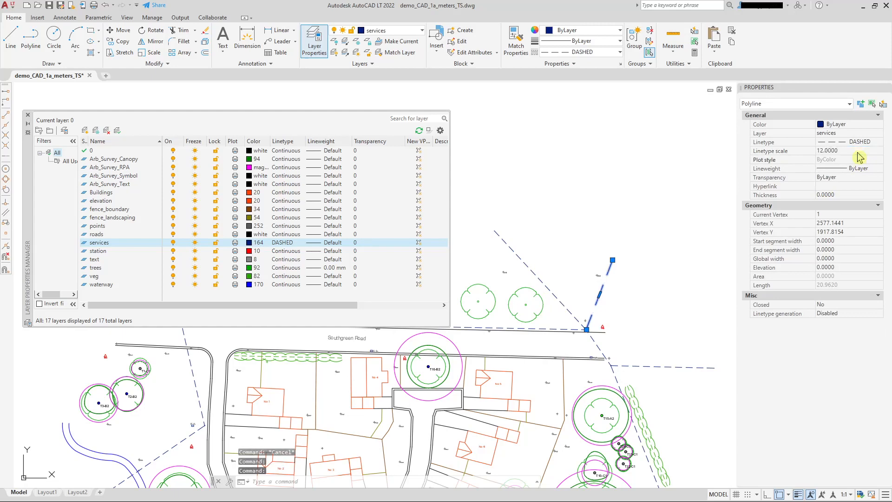
{"action": "key", "text": "Escape"}
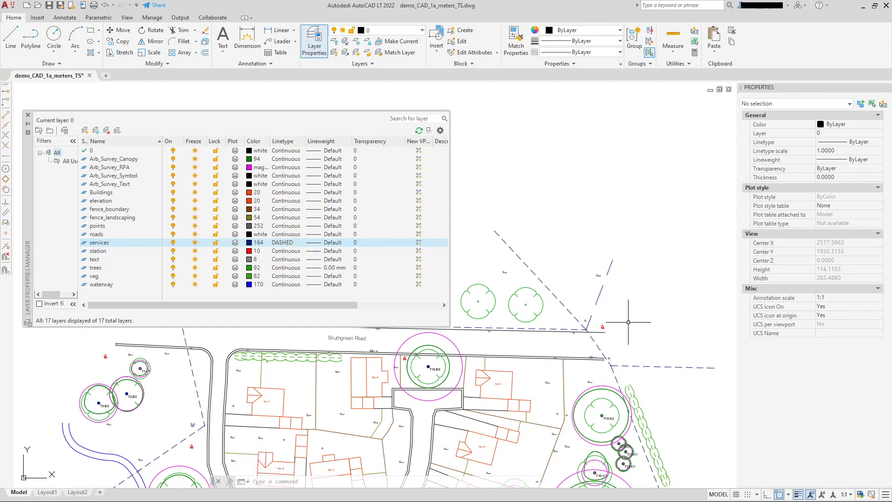
Close the Layer Properties Manager and isolate the fence_boundary layer using the eastern boundary polyline of the house plots.
{"action": "scroll", "coordinate": [616, 302], "scroll_direction": "up", "scroll_amount": 2}
{"action": "scroll", "coordinate": [616, 302], "scroll_direction": "down", "scroll_amount": 2}
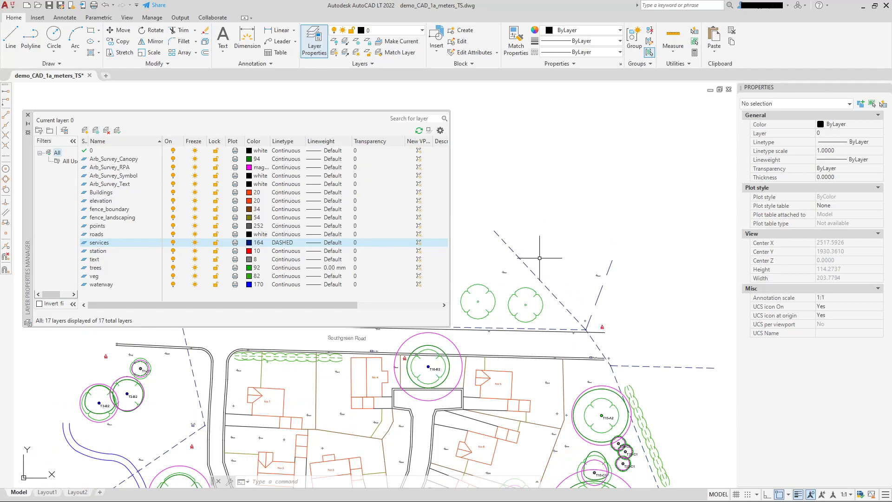
{"action": "middle_click_drag", "start_coordinate": [548, 282], "coordinate": [556, 205]}
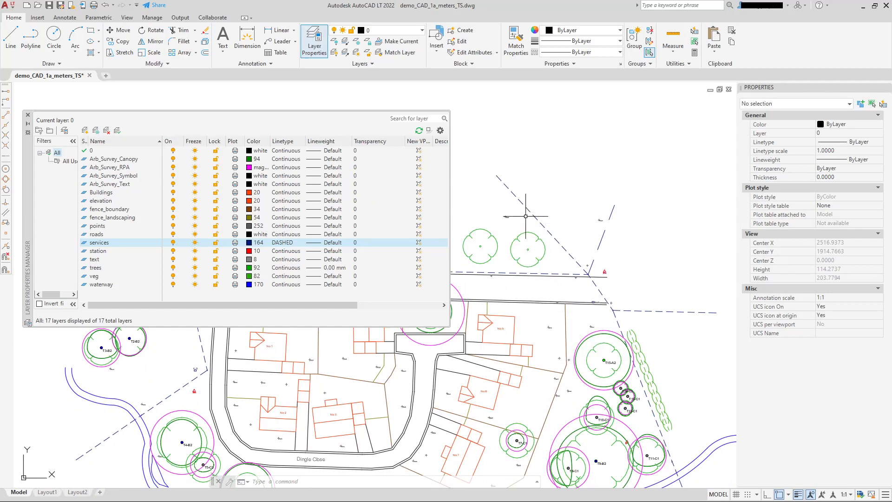
{"action": "scroll", "coordinate": [526, 216], "scroll_direction": "down", "scroll_amount": 2}
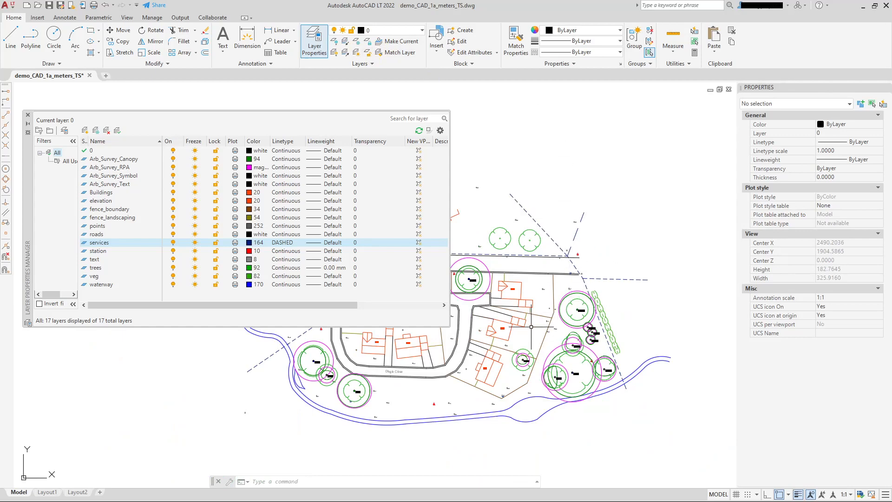
{"action": "scroll", "coordinate": [516, 337], "scroll_direction": "up", "scroll_amount": 2}
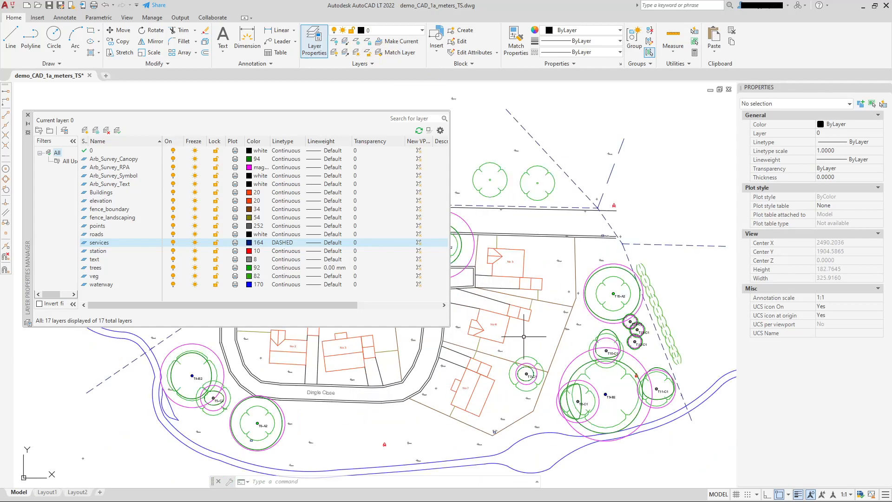
{"action": "left_click", "coordinate": [28, 114]}
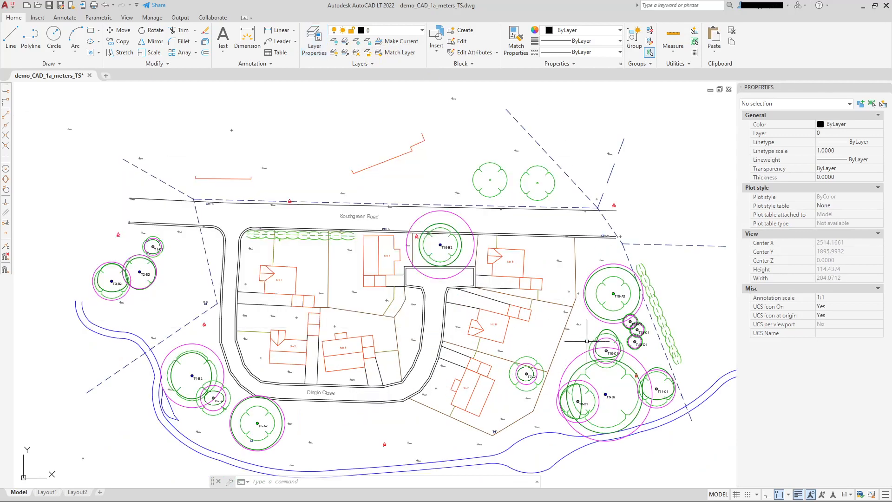
{"action": "left_click", "coordinate": [559, 342]}
{"action": "middle_click_drag", "start_coordinate": [721, 213], "coordinate": [663, 212]}
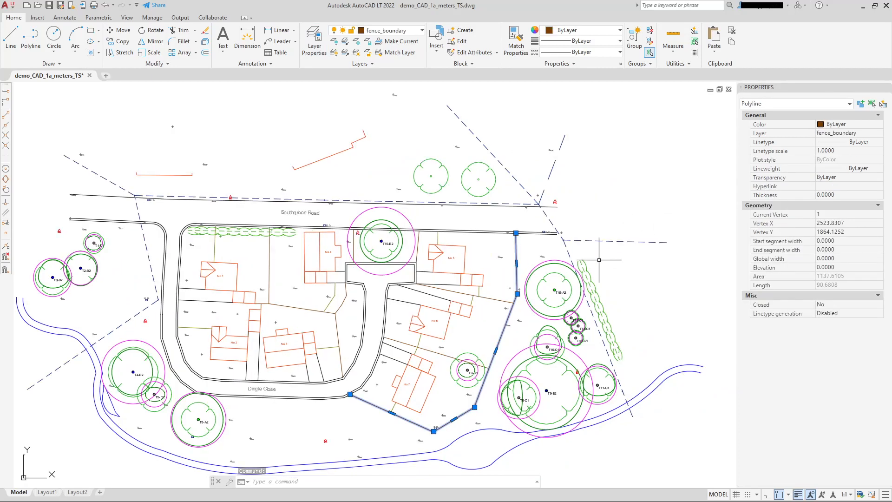
{"action": "scroll", "coordinate": [599, 260], "scroll_direction": "down", "scroll_amount": 2}
{"action": "middle_click_drag", "start_coordinate": [609, 239], "coordinate": [514, 250]}
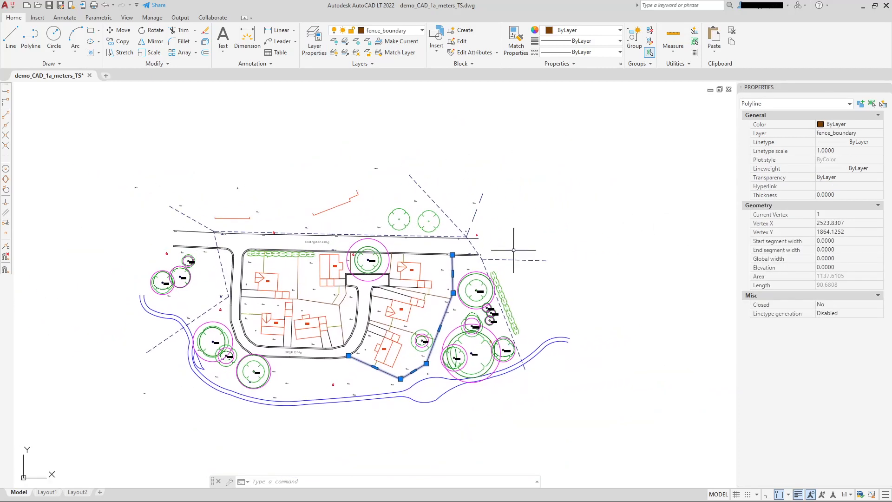
{"action": "left_click", "coordinate": [346, 42]}
Select the whole site with a window, set the linetype of the unlocked fence boundary polylines to DASHED, and clear the selection.
{"action": "left_click", "coordinate": [105, 148]}
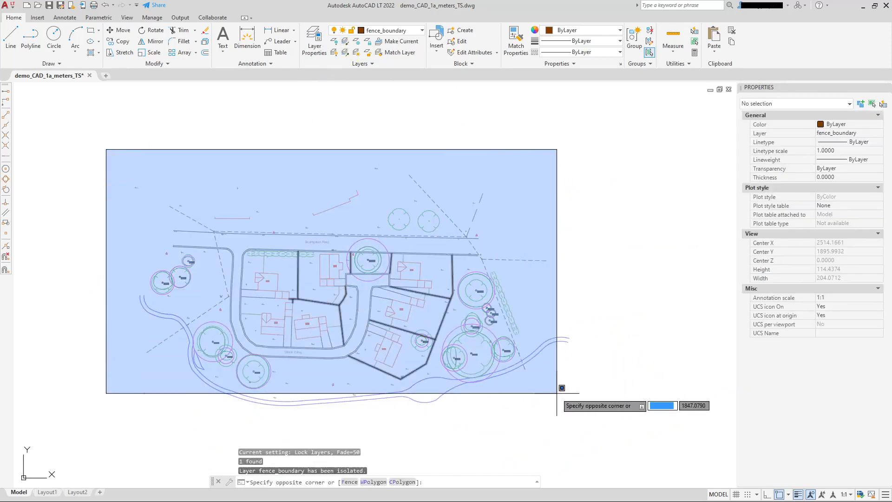
{"action": "left_click", "coordinate": [570, 423]}
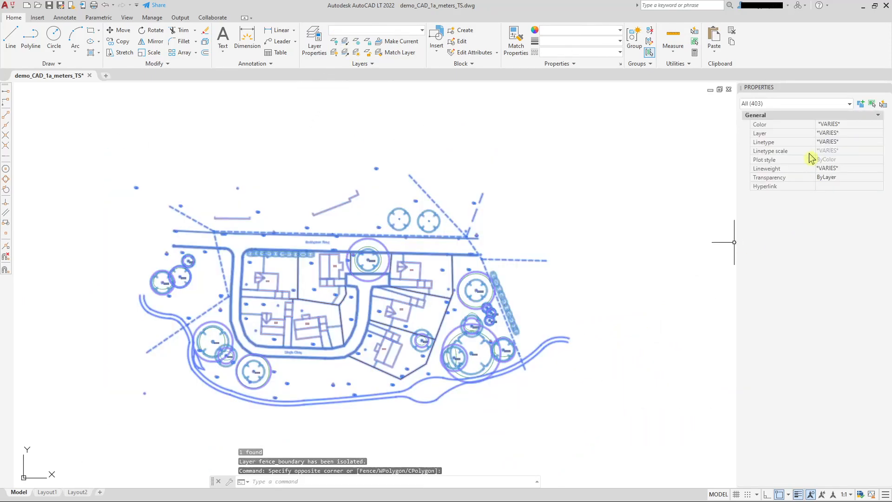
{"action": "left_click", "coordinate": [828, 142]}
{"action": "left_click", "coordinate": [834, 142]}
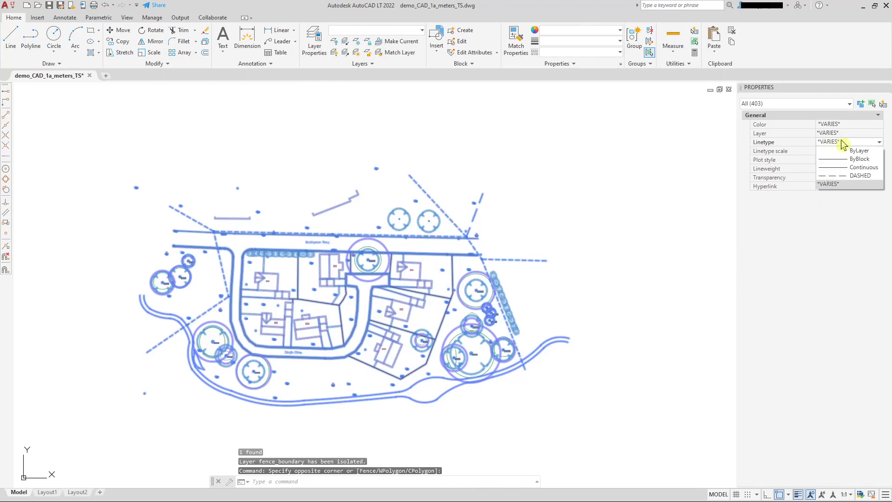
{"action": "left_click", "coordinate": [848, 176]}
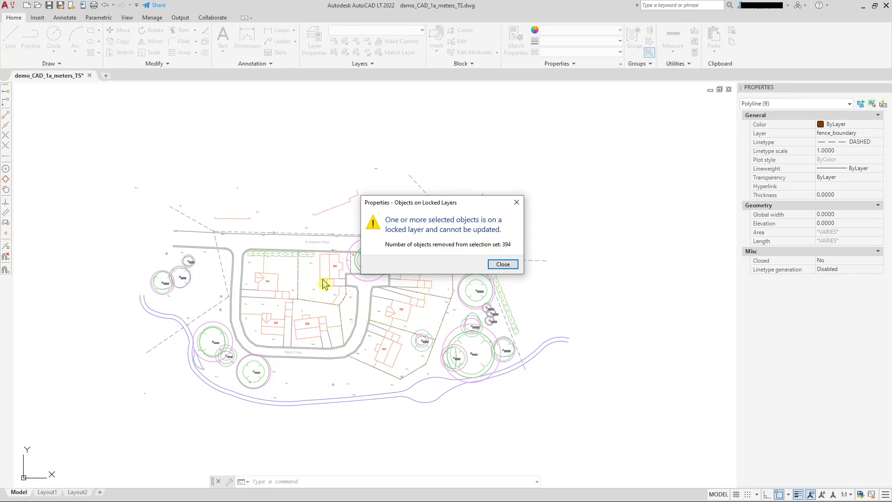
{"action": "left_click", "coordinate": [503, 264]}
{"action": "scroll", "coordinate": [447, 325], "scroll_direction": "up", "scroll_amount": 6}
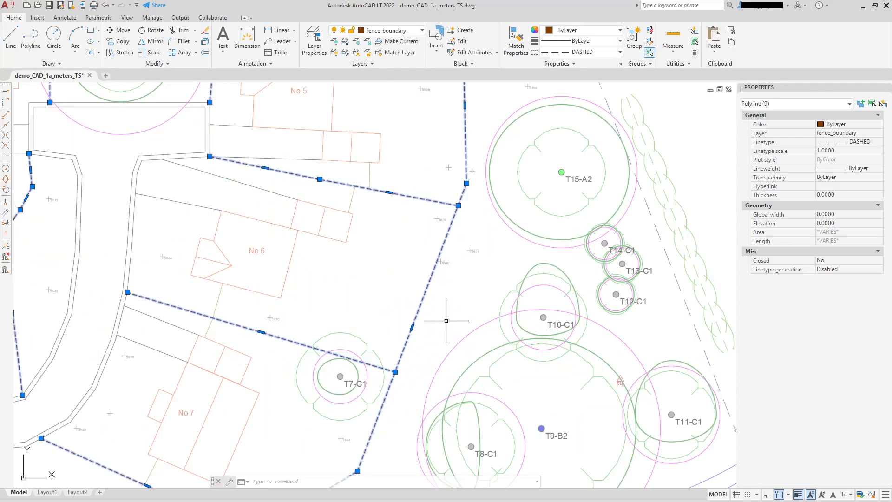
{"action": "scroll", "coordinate": [447, 315], "scroll_direction": "up", "scroll_amount": 2}
{"action": "key", "text": "Escape"}
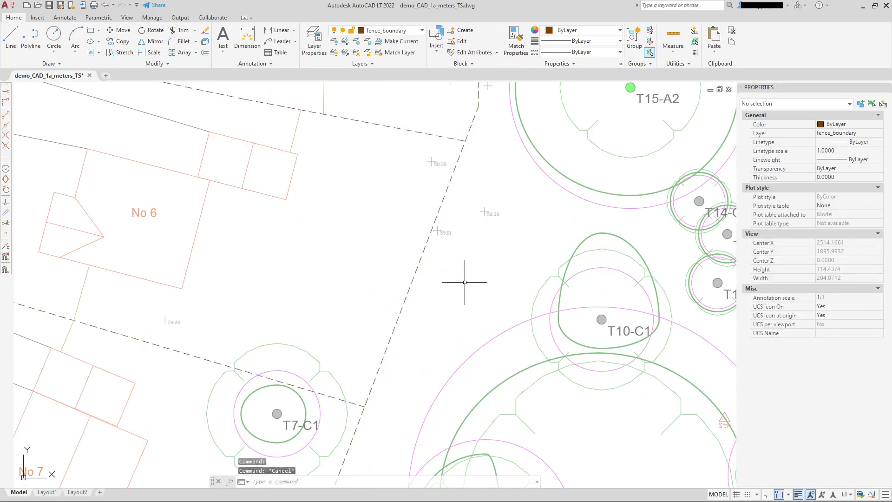
{"action": "scroll", "coordinate": [466, 282], "scroll_direction": "down", "scroll_amount": 2}
Unisolate the layers and inspect the eastern fence boundary polyline's linetype properties.
{"action": "left_click", "coordinate": [346, 52]}
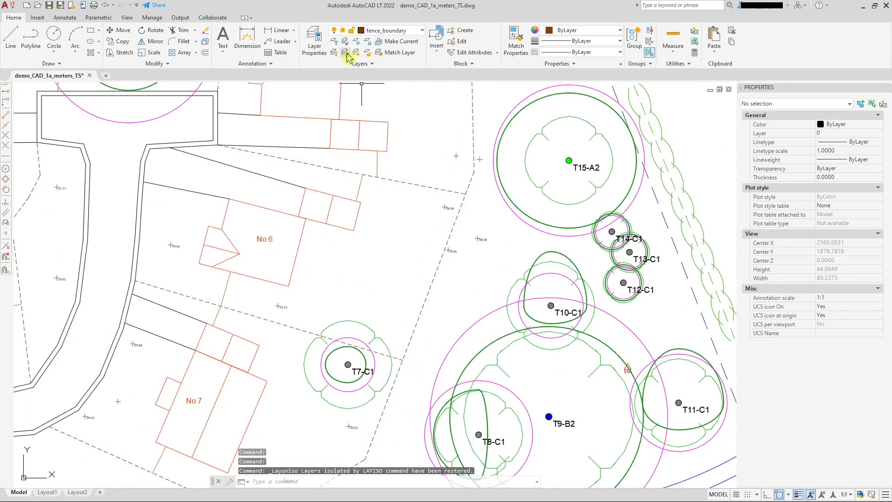
{"action": "middle_click_drag", "start_coordinate": [482, 305], "coordinate": [515, 290]}
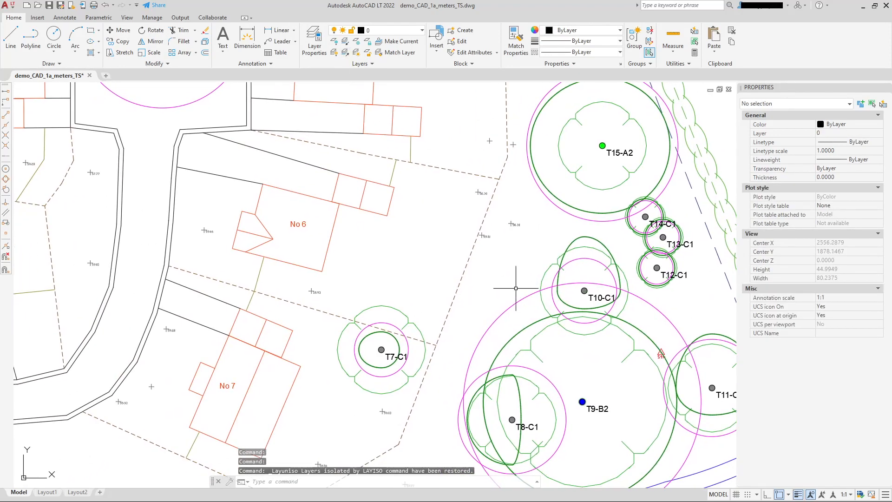
{"action": "left_click", "coordinate": [466, 269]}
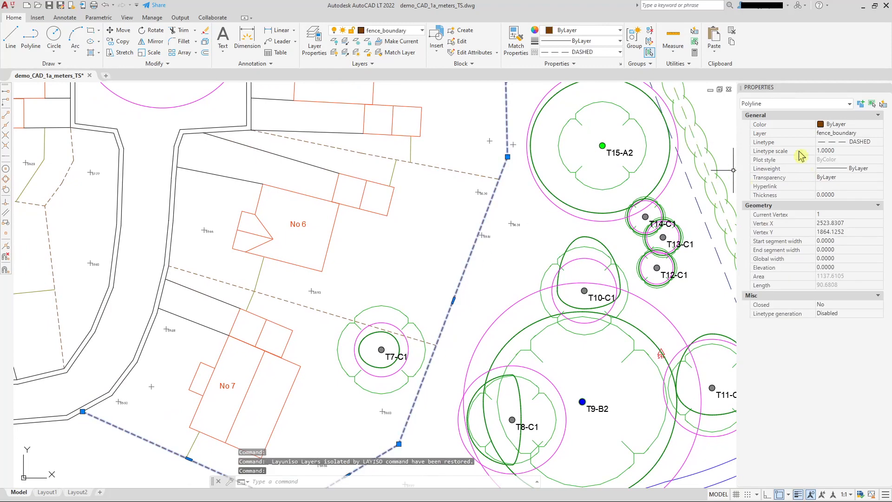
{"action": "scroll", "coordinate": [522, 239], "scroll_direction": "down", "scroll_amount": 4}
{"action": "middle_click_drag", "start_coordinate": [475, 210], "coordinate": [513, 255]}
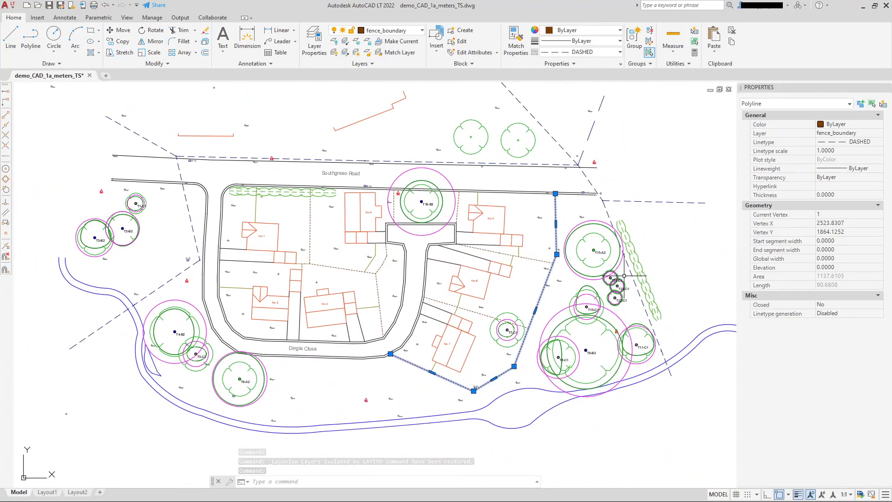
{"action": "scroll", "coordinate": [669, 282], "scroll_direction": "up", "scroll_amount": 4}
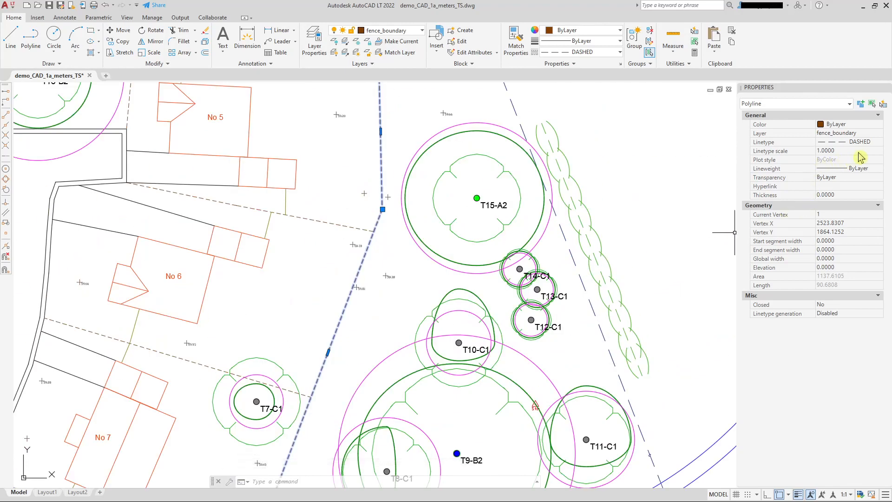
{"action": "key", "text": "Escape"}
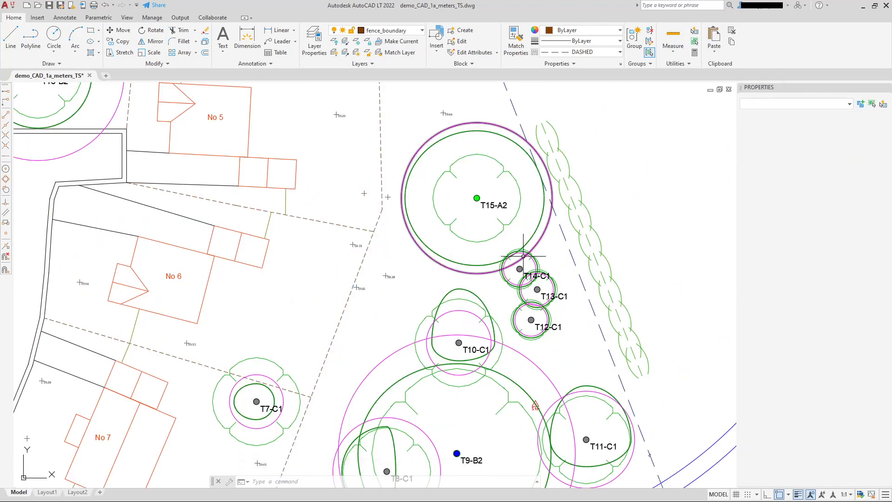
Open the Layer Properties Manager, set the lineweight of tree T15-A2's outer magenta circle to 0.30 mm, and clear the selection.
{"action": "scroll", "coordinate": [339, 196], "scroll_direction": "up", "scroll_amount": 2}
{"action": "left_click", "coordinate": [314, 46]}
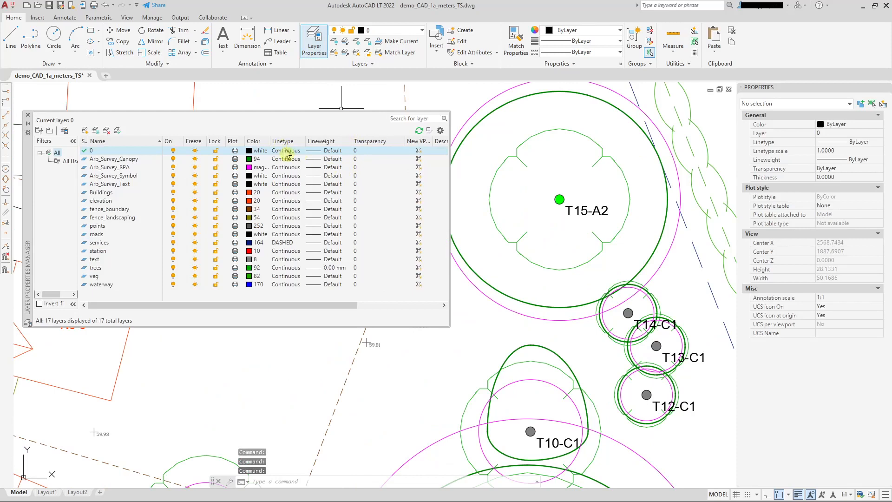
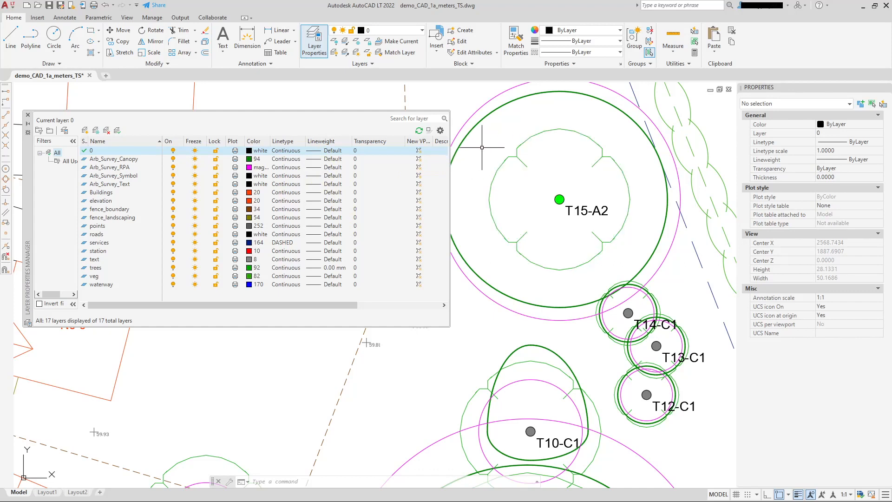
{"action": "left_click", "coordinate": [476, 112]}
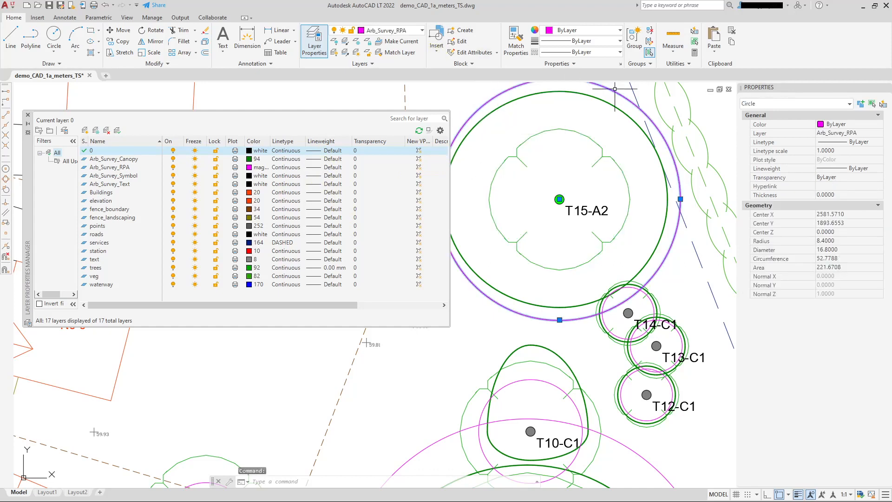
{"action": "left_click", "coordinate": [837, 168]}
{"action": "left_click", "coordinate": [878, 168]}
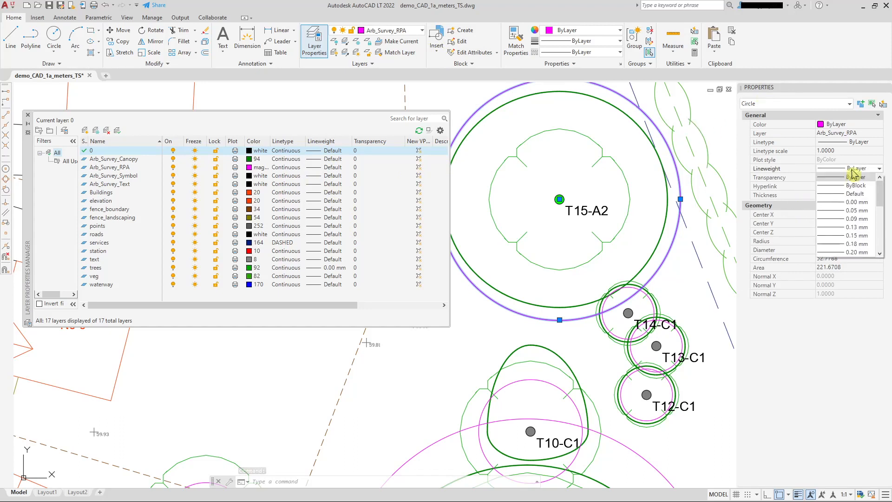
{"action": "scroll", "coordinate": [857, 232], "scroll_direction": "down", "scroll_amount": 2}
{"action": "left_click", "coordinate": [850, 232]}
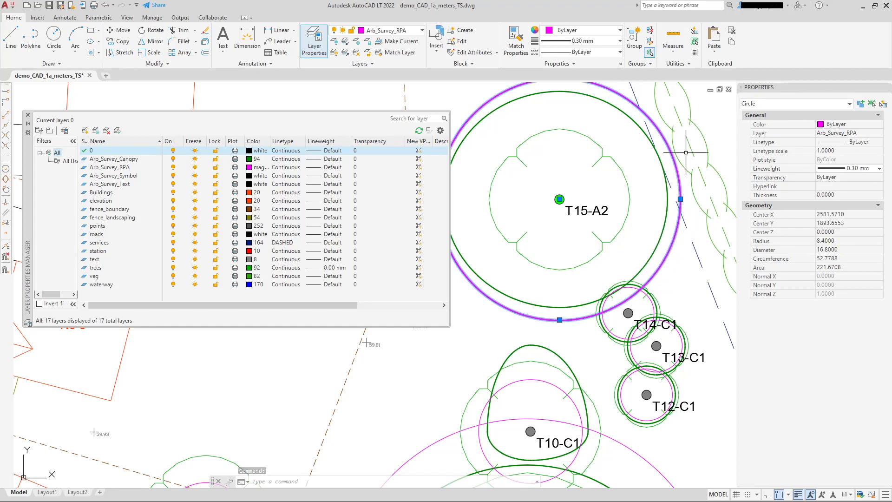
{"action": "key", "text": "Escape"}
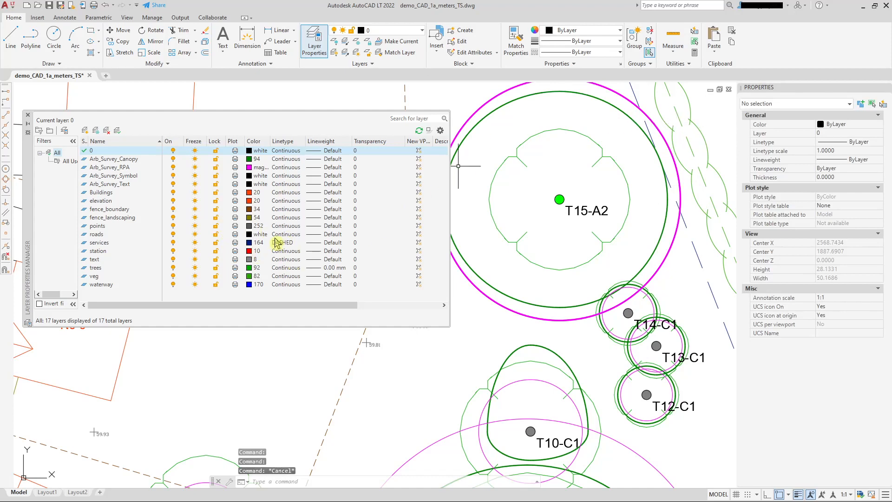
Set the lineweight of the roads layer to 0.40 mm.
{"action": "left_click", "coordinate": [333, 235]}
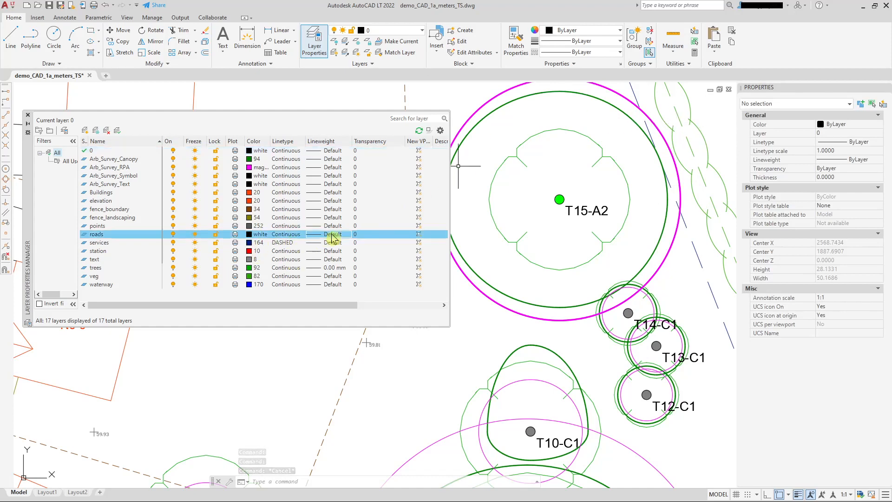
{"action": "scroll", "coordinate": [421, 245], "scroll_direction": "down", "scroll_amount": 1}
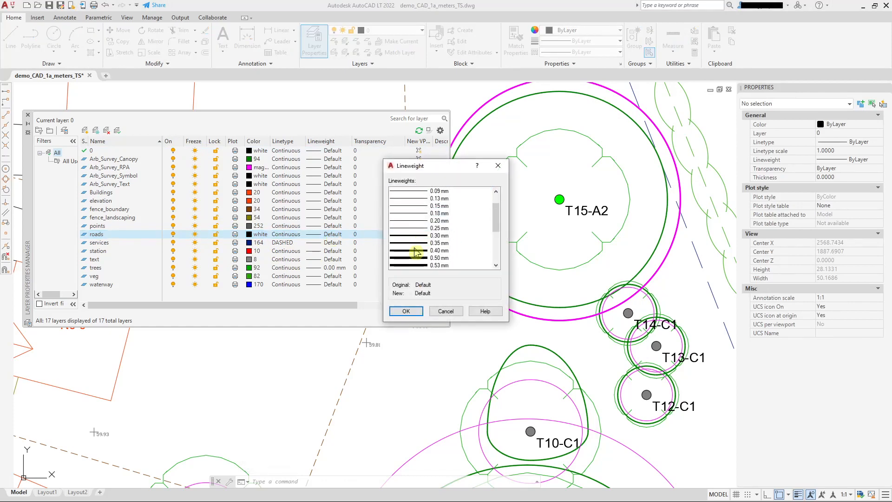
{"action": "left_click", "coordinate": [416, 251]}
{"action": "left_click", "coordinate": [419, 313]}
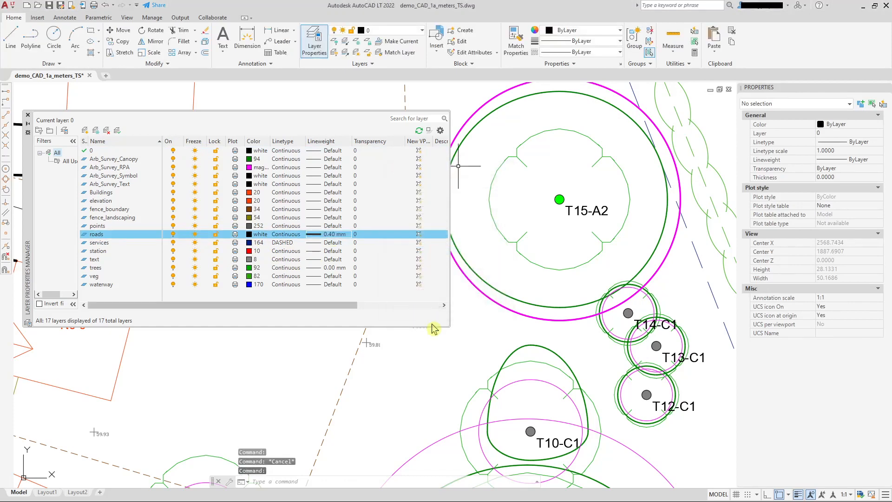
Examine how the roads layer's lineweight displays across the whole site and around the house plots at different scales.
{"action": "scroll", "coordinate": [420, 372], "scroll_direction": "down", "scroll_amount": 6}
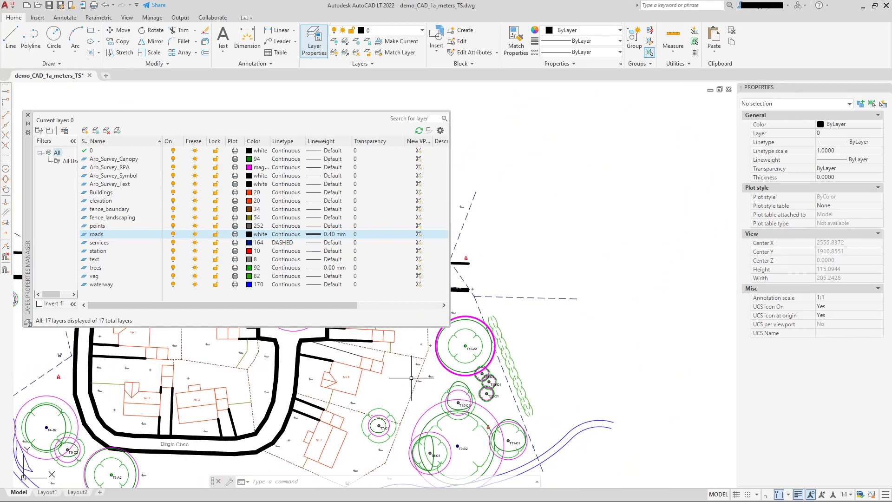
{"action": "middle_click_drag", "start_coordinate": [412, 378], "coordinate": [589, 423]}
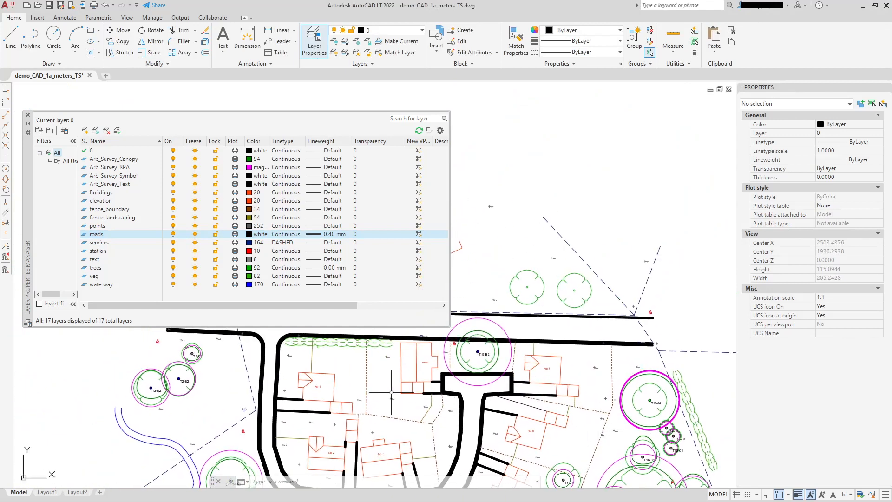
{"action": "scroll", "coordinate": [455, 411], "scroll_direction": "down", "scroll_amount": 3}
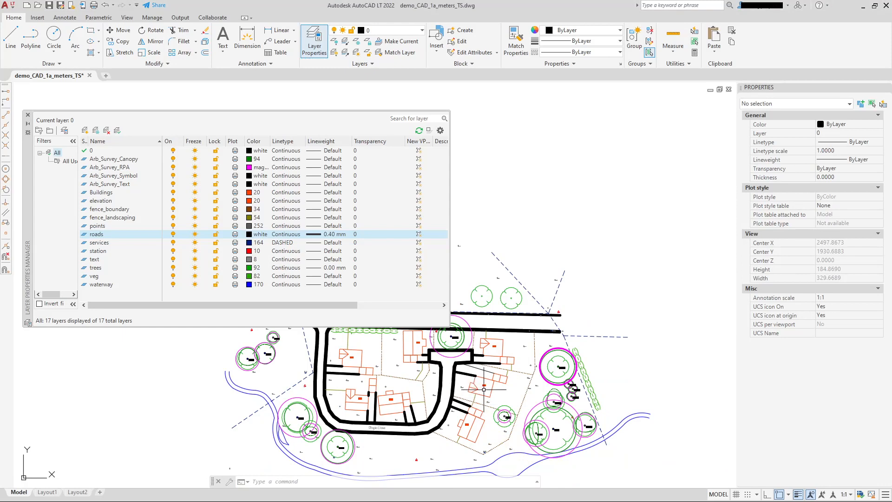
{"action": "middle_click_drag", "start_coordinate": [480, 394], "coordinate": [490, 369]}
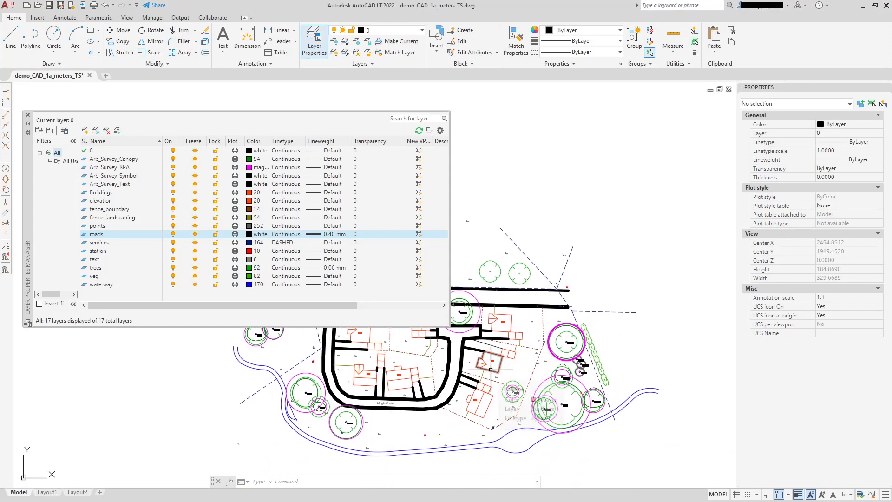
{"action": "scroll", "coordinate": [490, 369], "scroll_direction": "up", "scroll_amount": 3}
{"action": "middle_click_drag", "start_coordinate": [496, 353], "coordinate": [454, 406]}
{"action": "scroll", "coordinate": [514, 427], "scroll_direction": "up", "scroll_amount": 5}
{"action": "middle_click_drag", "start_coordinate": [519, 423], "coordinate": [470, 309]}
{"action": "scroll", "coordinate": [497, 338], "scroll_direction": "down", "scroll_amount": 6}
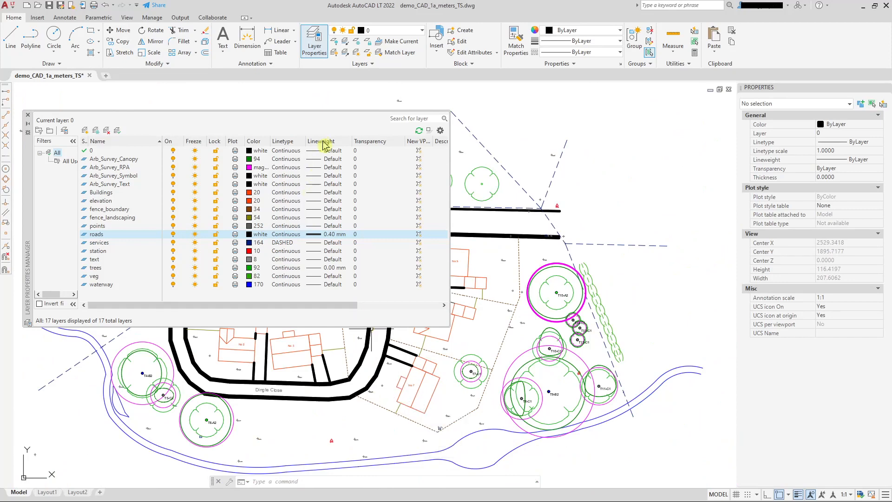
Check the properties of the large magenta root protection circle around tree T9-B2, and clear the selection.
{"action": "scroll", "coordinate": [519, 360], "scroll_direction": "up", "scroll_amount": 3}
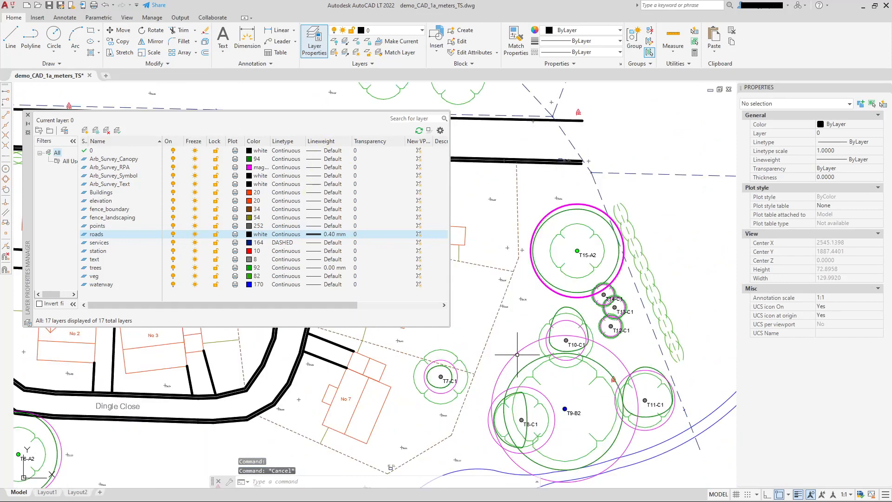
{"action": "left_click", "coordinate": [517, 353]}
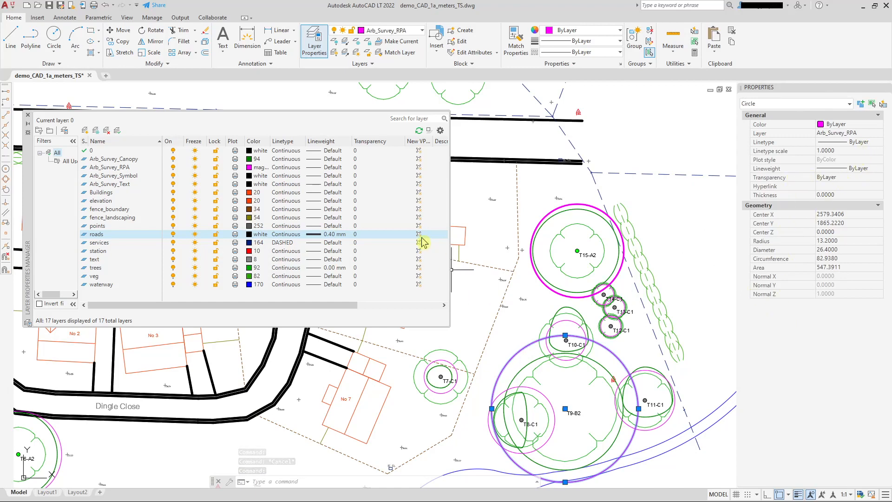
{"action": "key", "text": "Escape"}
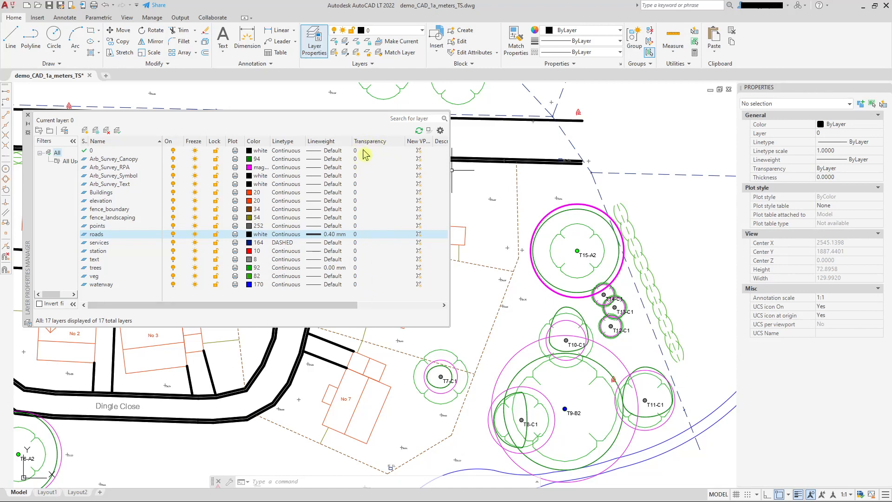
Close the layer manager, draw a rectangle around house No 7 and tree T7-C1, and turn off the lineweight display.
{"action": "left_click", "coordinate": [27, 114]}
{"action": "scroll", "coordinate": [587, 222], "scroll_direction": "down", "scroll_amount": 2}
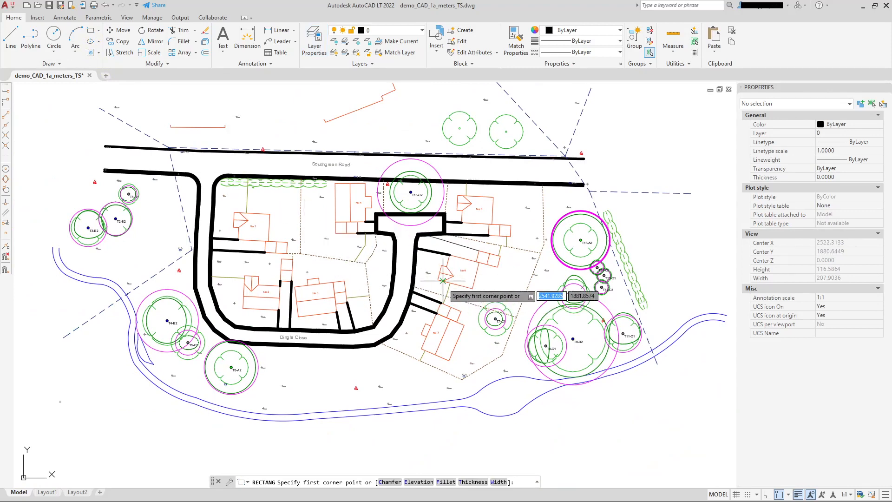
{"action": "left_click", "coordinate": [401, 286]}
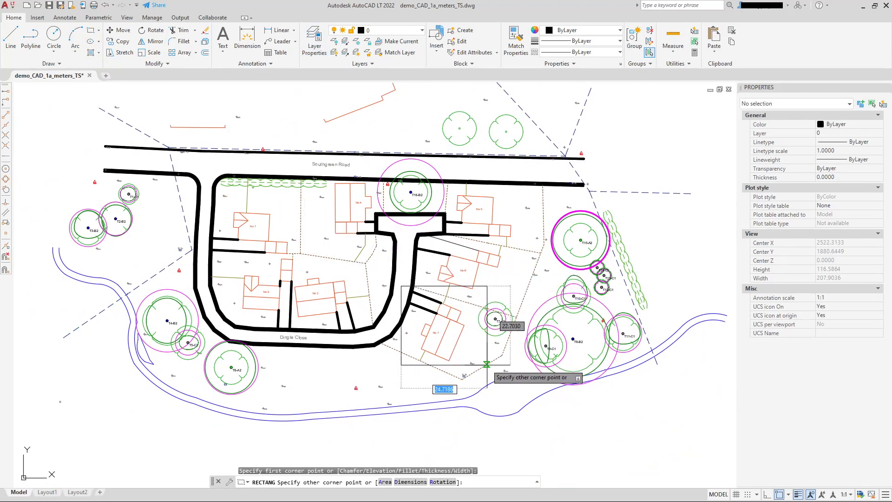
{"action": "left_click", "coordinate": [541, 372]}
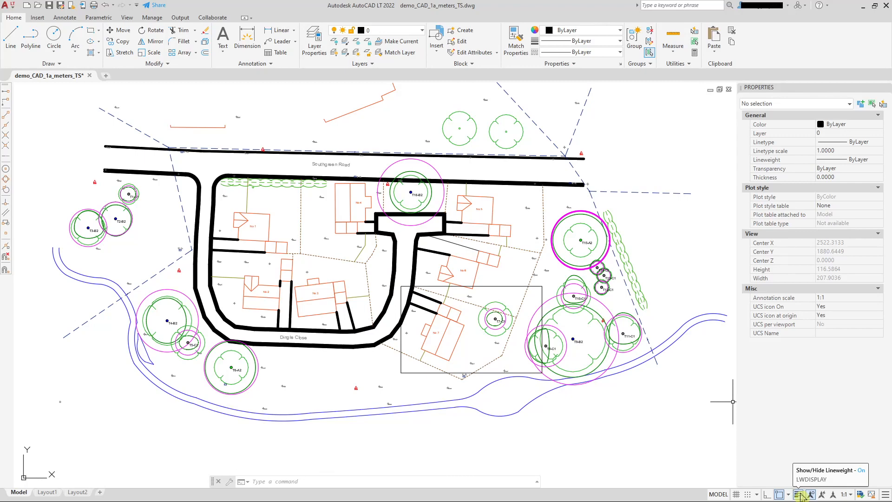
{"action": "left_click", "coordinate": [799, 495]}
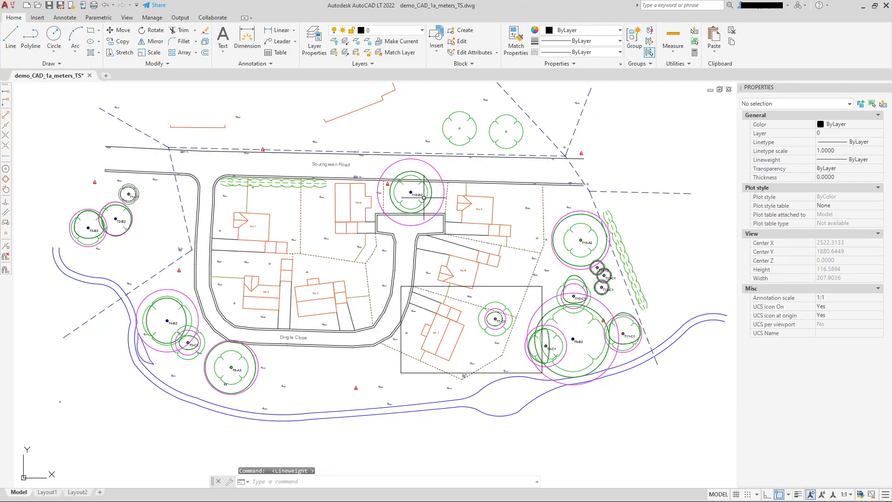
Hatch the rectangle around house No 7 with the SOLID pattern.
{"action": "scroll", "coordinate": [458, 296], "scroll_direction": "up", "scroll_amount": 4}
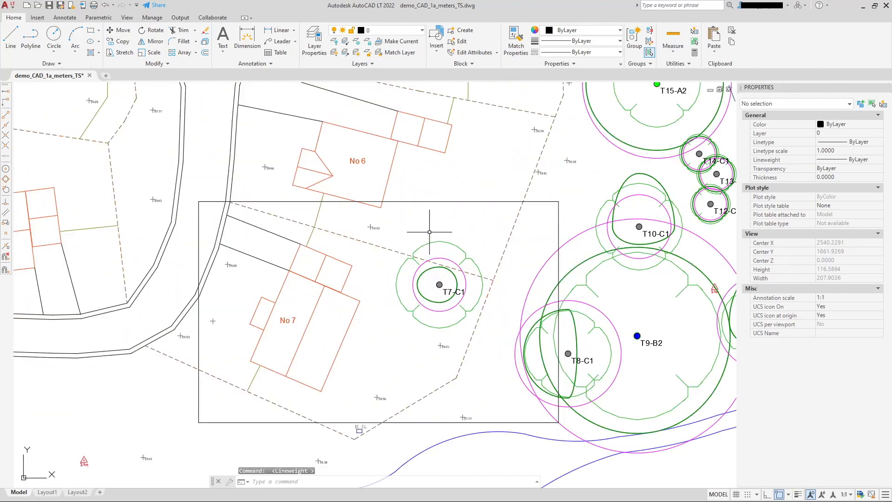
{"action": "left_click", "coordinate": [91, 53]}
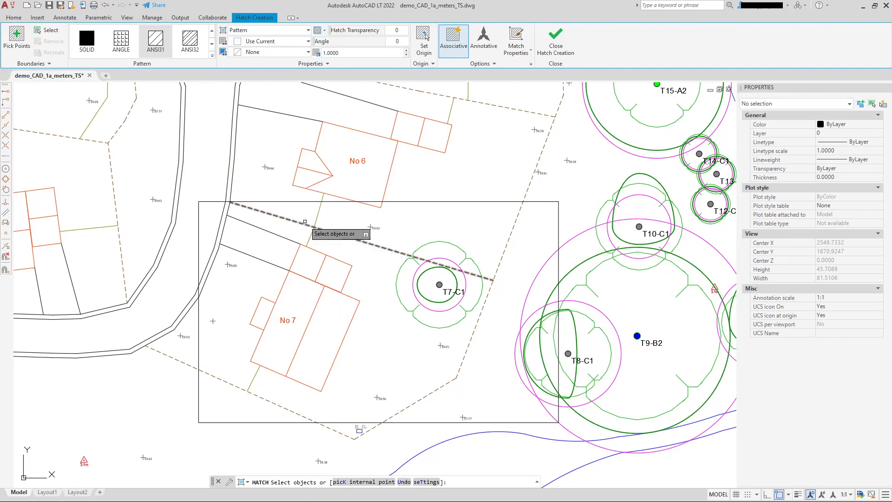
{"action": "left_click", "coordinate": [290, 200]}
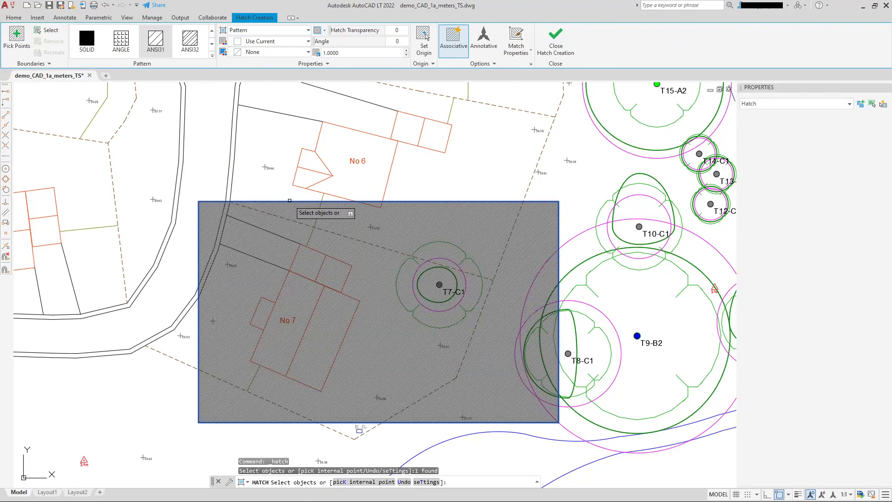
{"action": "left_click", "coordinate": [91, 41]}
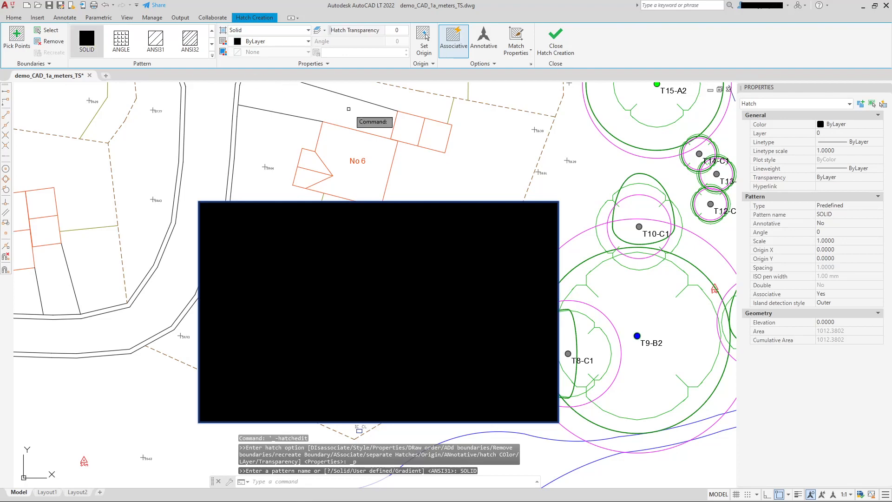
{"action": "key", "text": "Return"}
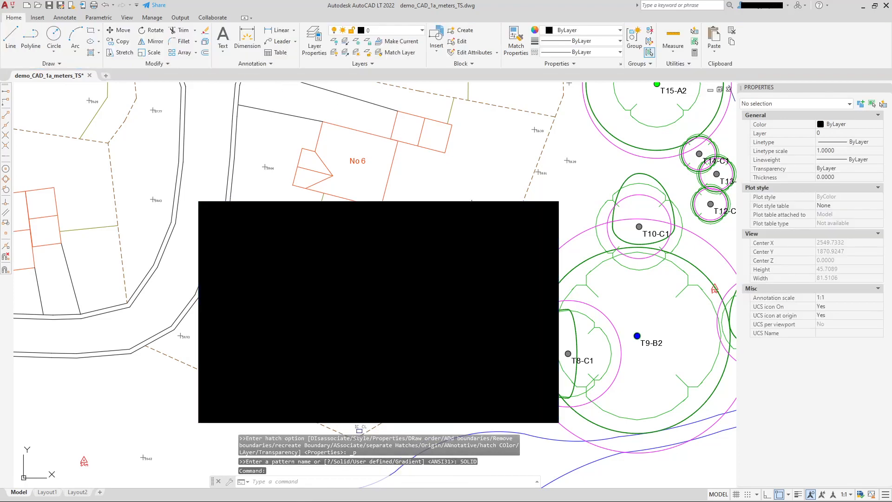
Change the colour of the solid hatch over house No 7 to Yellow.
{"action": "left_click", "coordinate": [440, 284]}
{"action": "left_click", "coordinate": [831, 124]}
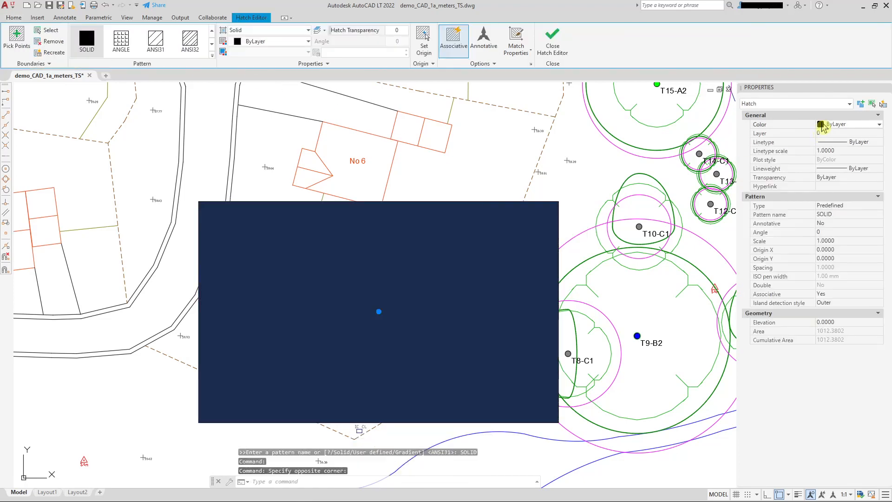
{"action": "left_click", "coordinate": [832, 124]}
{"action": "left_click", "coordinate": [826, 158]}
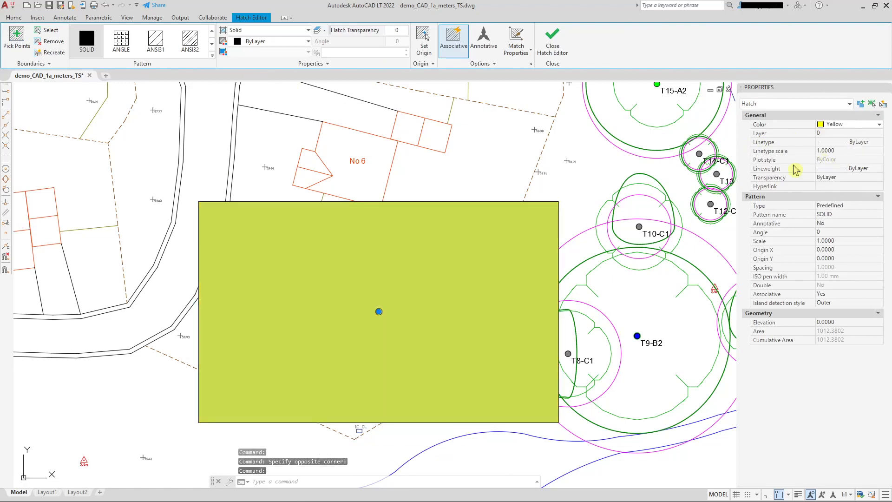
{"action": "key", "text": "Escape"}
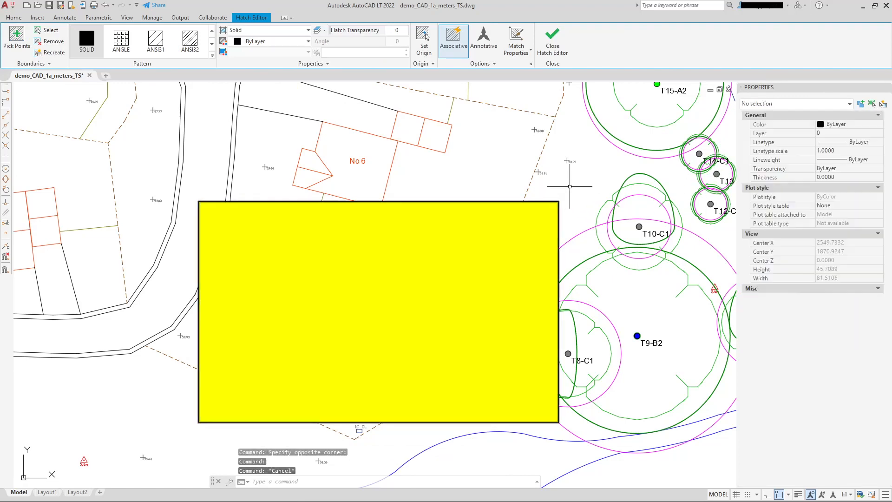
Send the yellow hatch to the back of the draw order, behind the survey linework.
{"action": "middle_click_drag", "start_coordinate": [382, 258], "coordinate": [403, 231]}
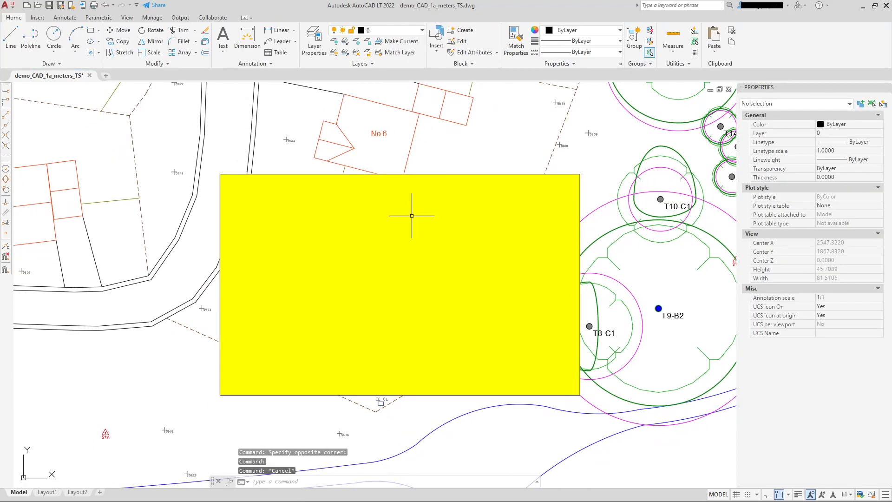
{"action": "left_click", "coordinate": [361, 189]}
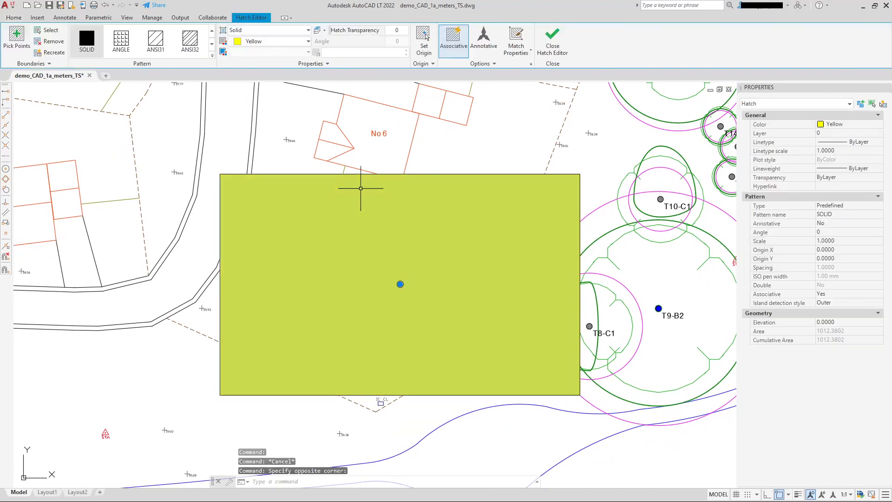
{"action": "right_click", "coordinate": [256, 216]}
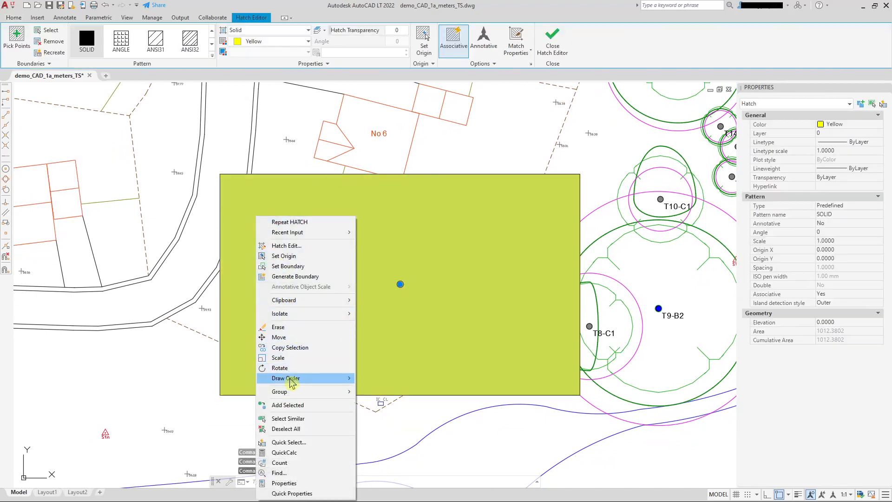
{"action": "mouse_move", "coordinate": [292, 378]}
{"action": "left_click", "coordinate": [396, 389]}
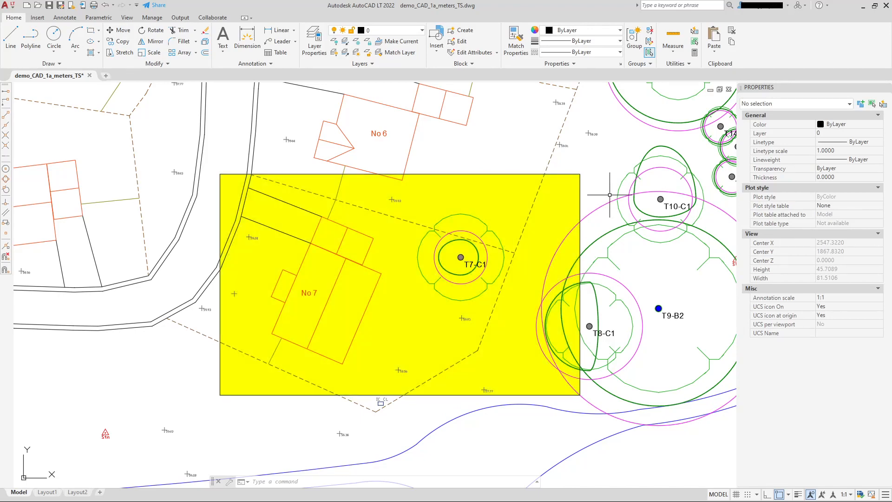
Bring the yellow hatch to the front of the draw order, above the survey linework.
{"action": "left_click", "coordinate": [481, 185]}
{"action": "left_click", "coordinate": [482, 186]}
{"action": "right_click", "coordinate": [481, 186]}
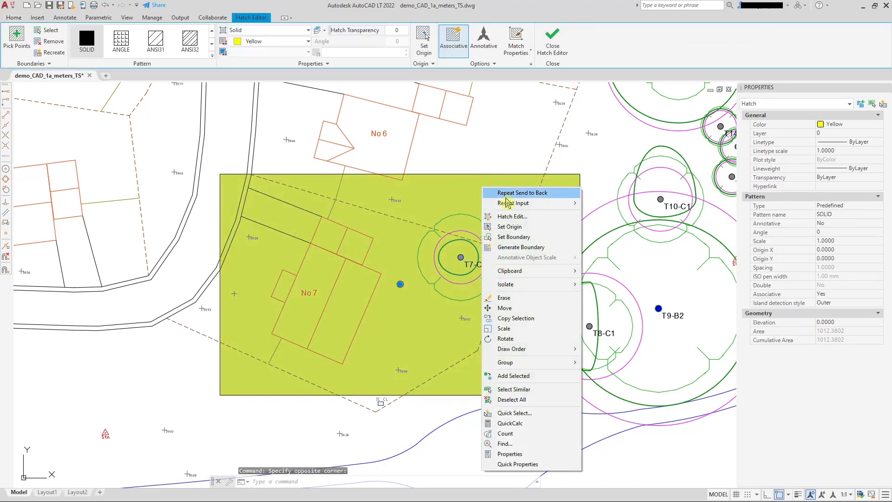
{"action": "mouse_move", "coordinate": [533, 349]}
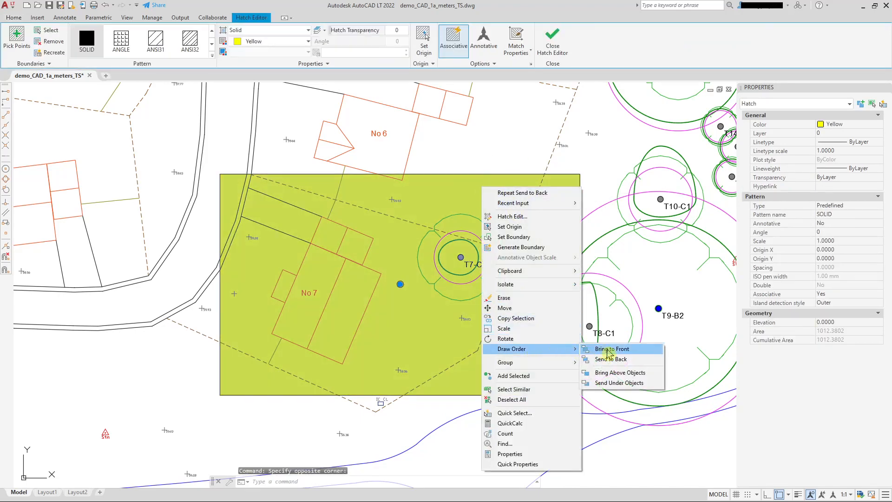
{"action": "left_click", "coordinate": [598, 349]}
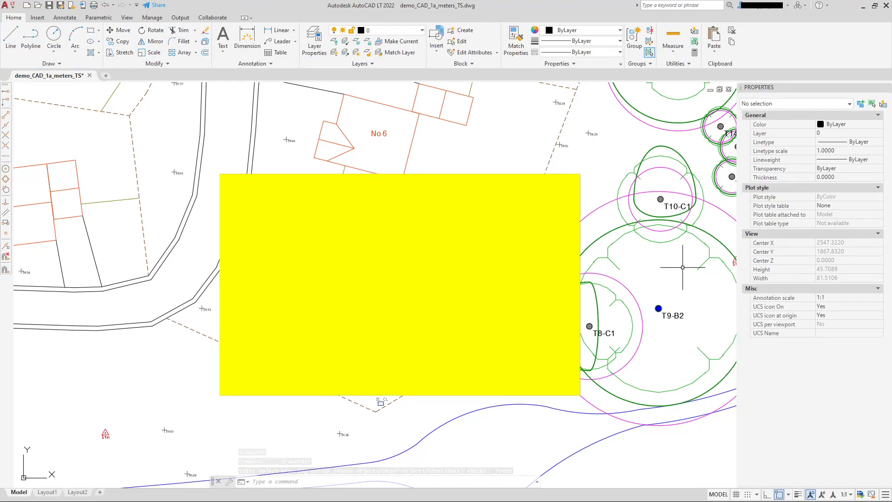
{"action": "key", "text": "Escape"}
Set the yellow hatch's transparency to 90 and deselect it.
{"action": "left_click", "coordinate": [563, 190]}
{"action": "left_click", "coordinate": [566, 188]}
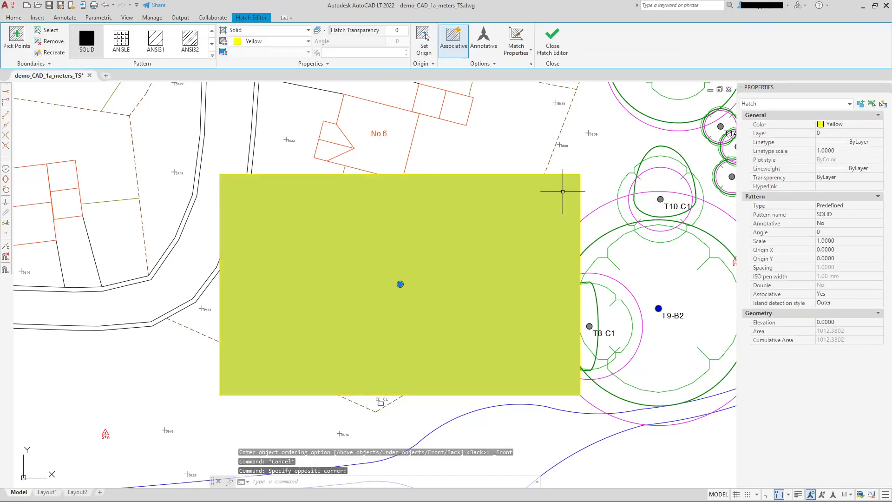
{"action": "left_click", "coordinate": [840, 178]}
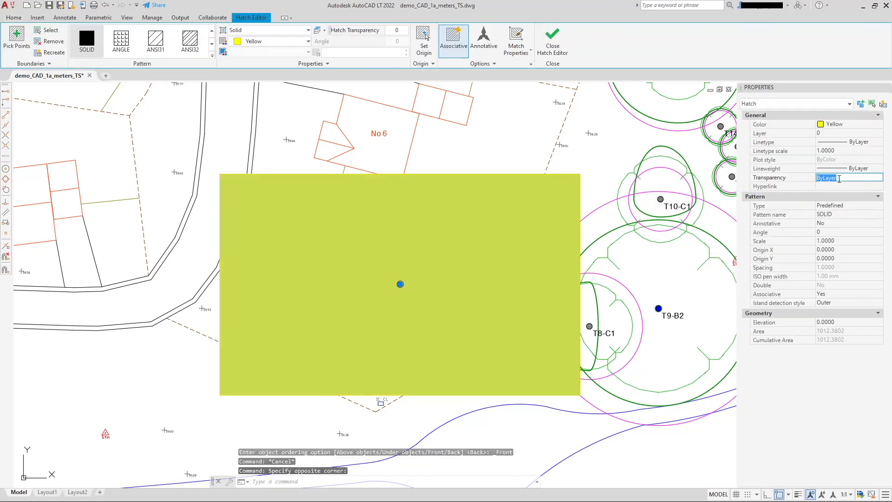
{"action": "double_click", "coordinate": [842, 177]}
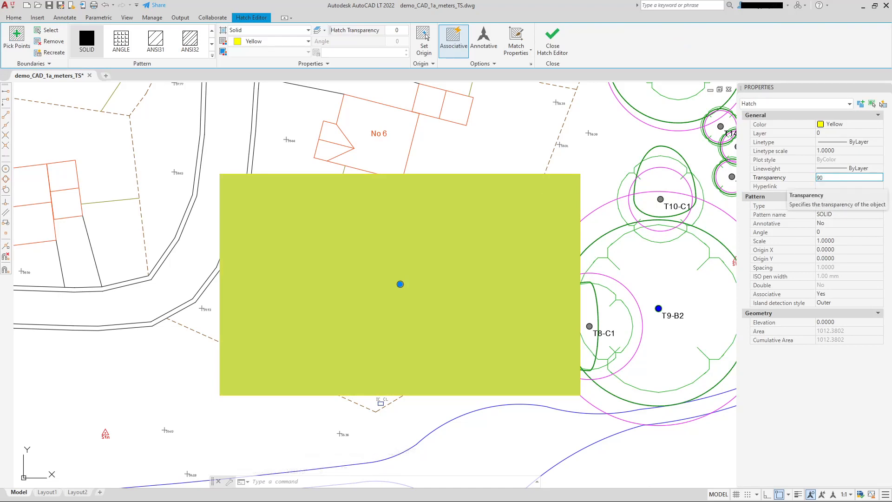
{"action": "type", "text": "90"}
{"action": "key", "text": "Return"}
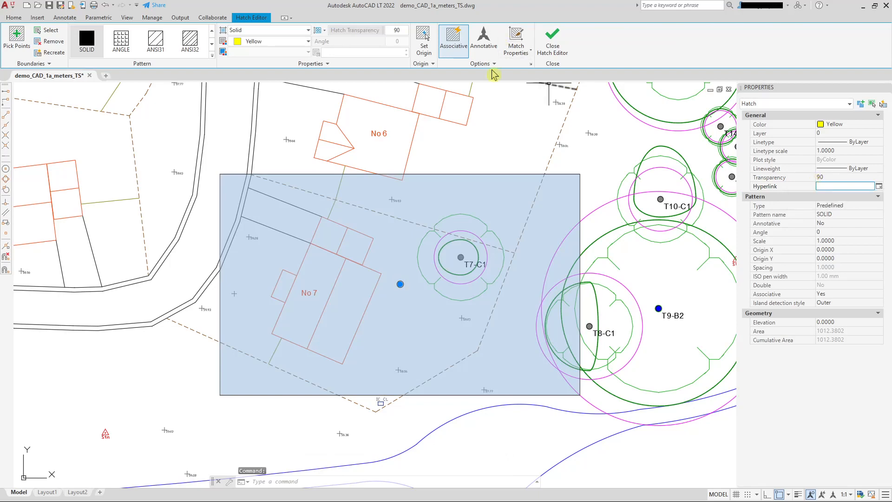
{"action": "left_click", "coordinate": [488, 140]}
{"action": "key", "text": "Escape"}
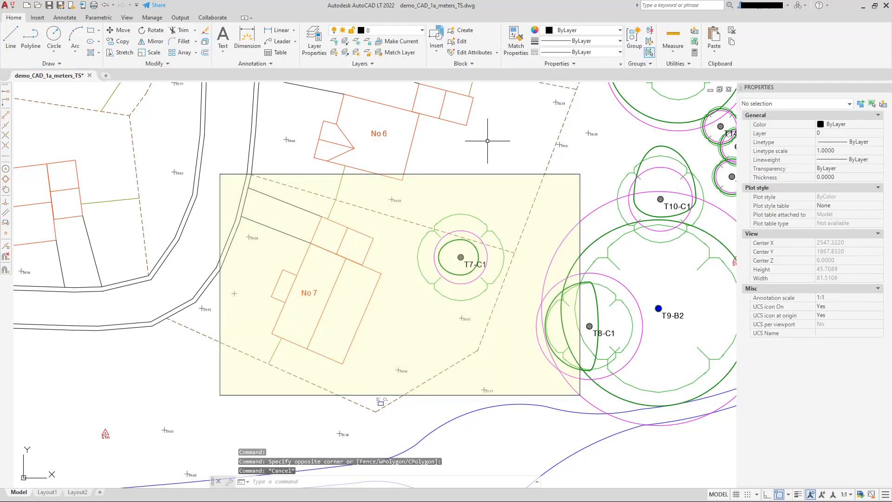
Set the yellow hatch's transparency to 45 and deselect it.
{"action": "left_click", "coordinate": [472, 189]}
{"action": "left_click", "coordinate": [835, 177]}
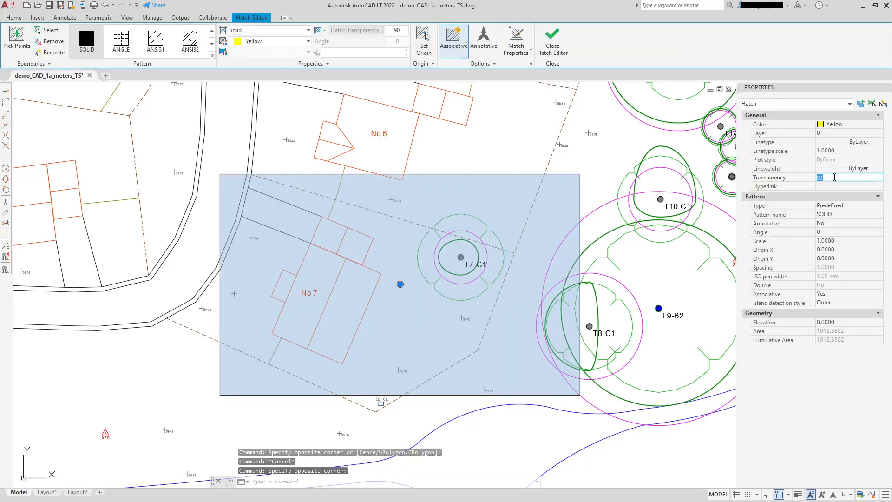
{"action": "key", "text": "Return"}
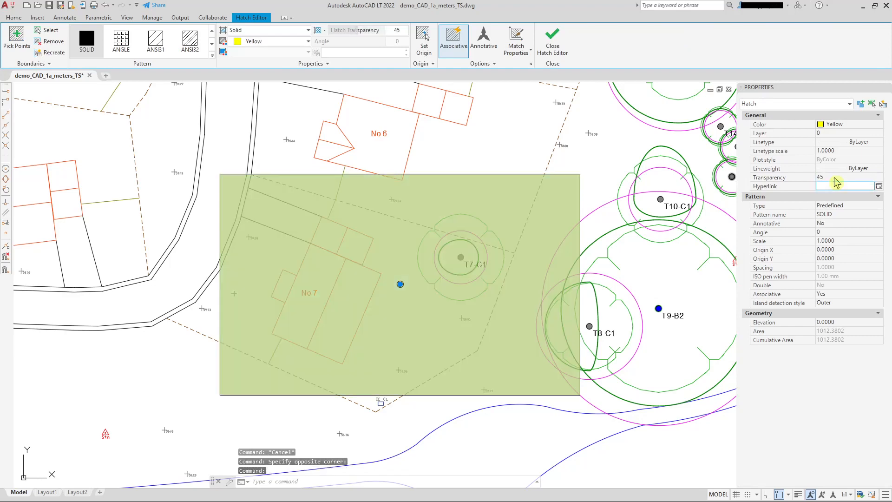
{"action": "key", "text": "Escape"}
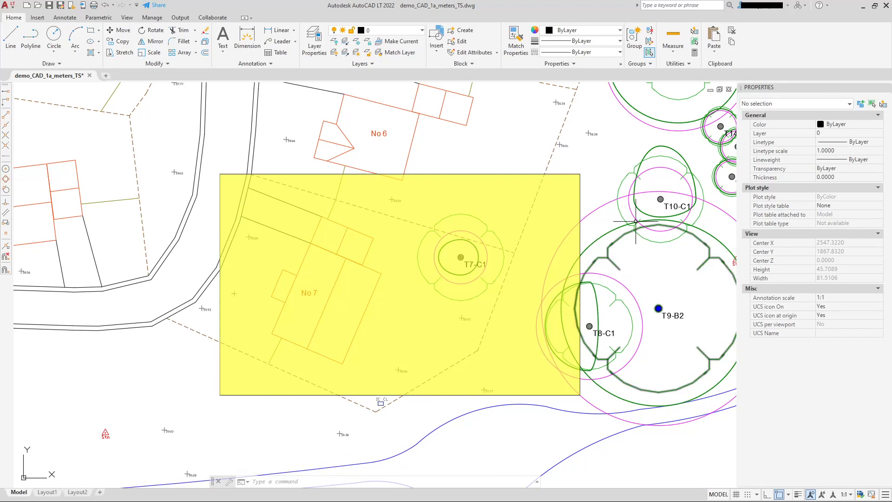
Open the layer properties and set the Arb_Survey_RPA layer's transparency to 56.
{"action": "left_click", "coordinate": [314, 40]}
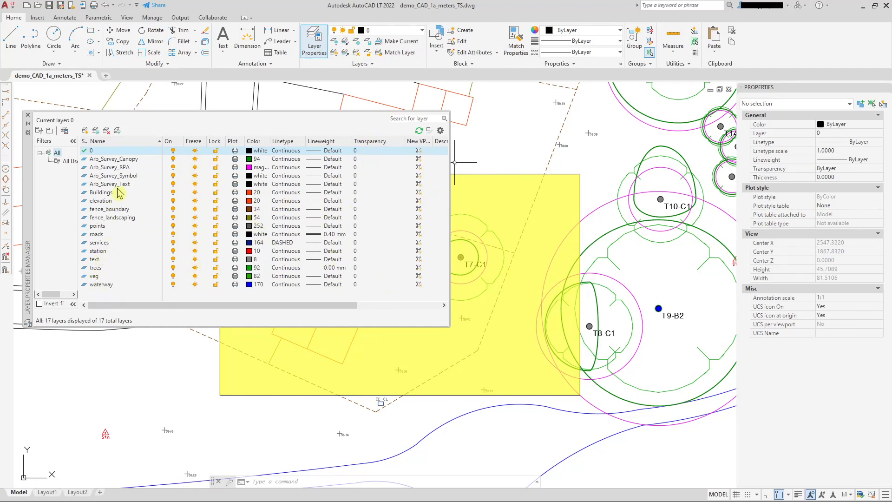
{"action": "left_click", "coordinate": [129, 168]}
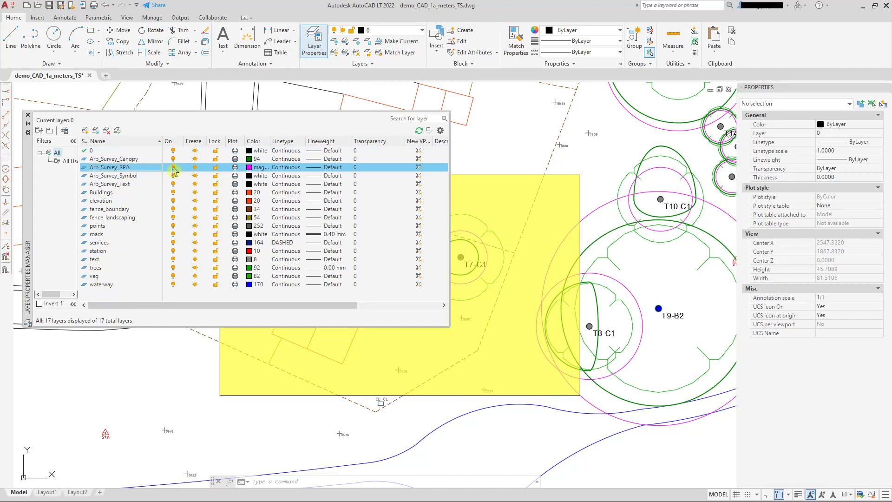
{"action": "left_click", "coordinate": [368, 171]}
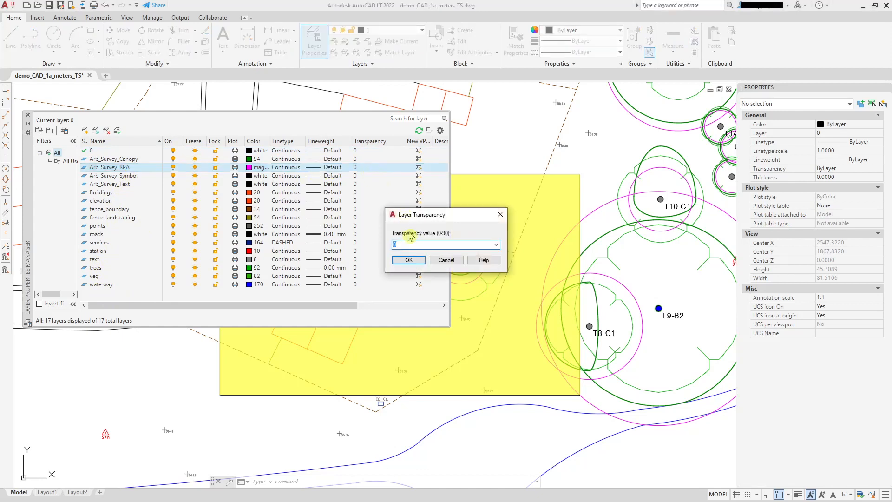
{"action": "type", "text": "56"}
{"action": "left_click", "coordinate": [409, 260]}
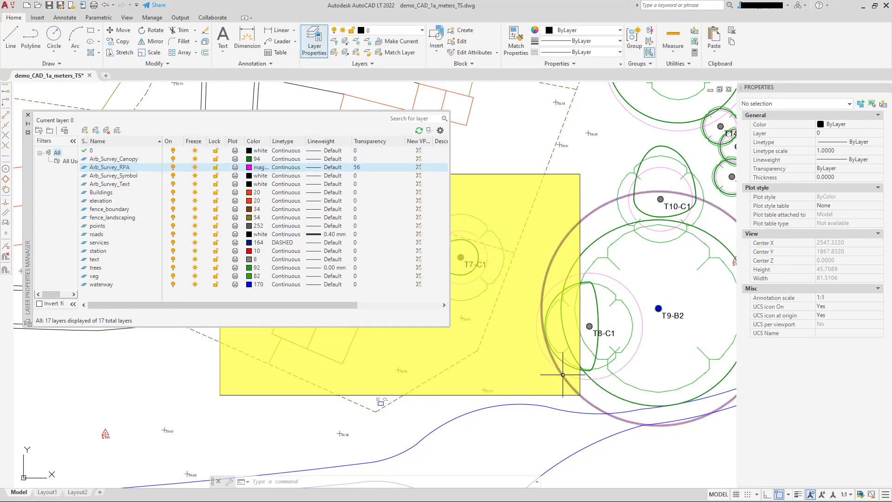
Check the root protection circles around the trees, then reset the Arb_Survey_RPA layer's transparency to 0.
{"action": "scroll", "coordinate": [606, 403], "scroll_direction": "down", "scroll_amount": 5}
{"action": "scroll", "coordinate": [207, 365], "scroll_direction": "up", "scroll_amount": 3}
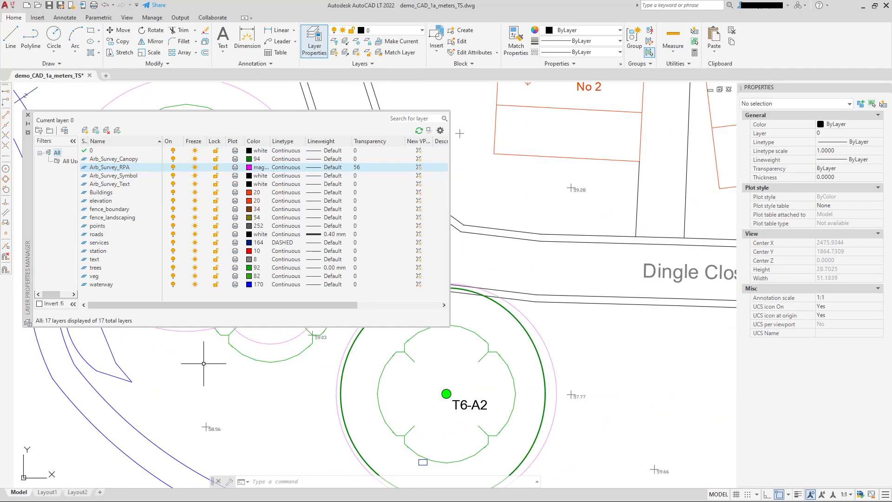
{"action": "scroll", "coordinate": [260, 441], "scroll_direction": "down", "scroll_amount": 3}
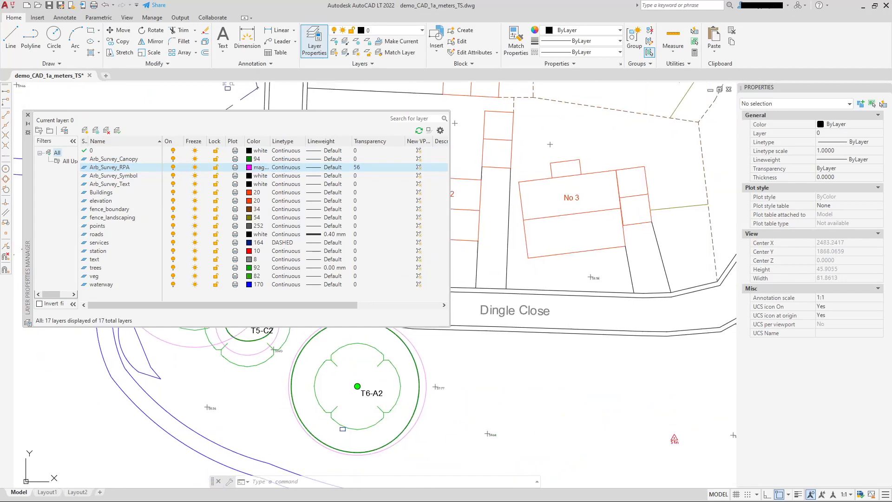
{"action": "left_click", "coordinate": [364, 167]}
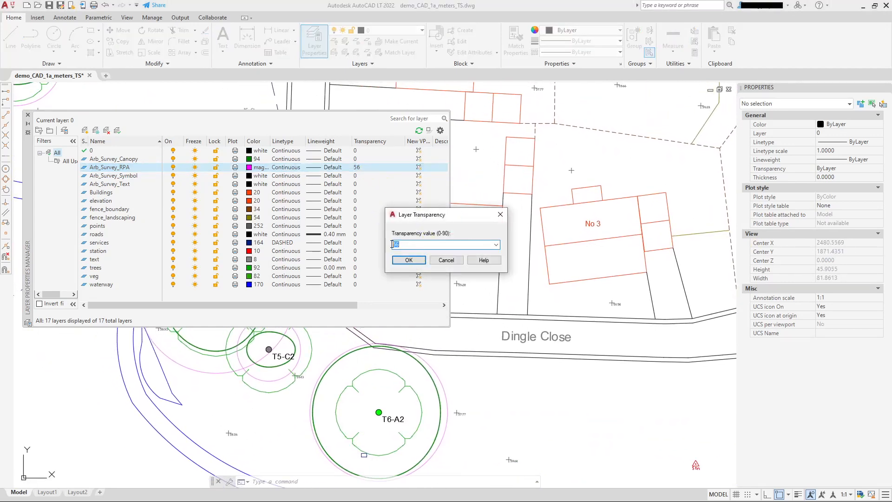
{"action": "left_click", "coordinate": [405, 260]}
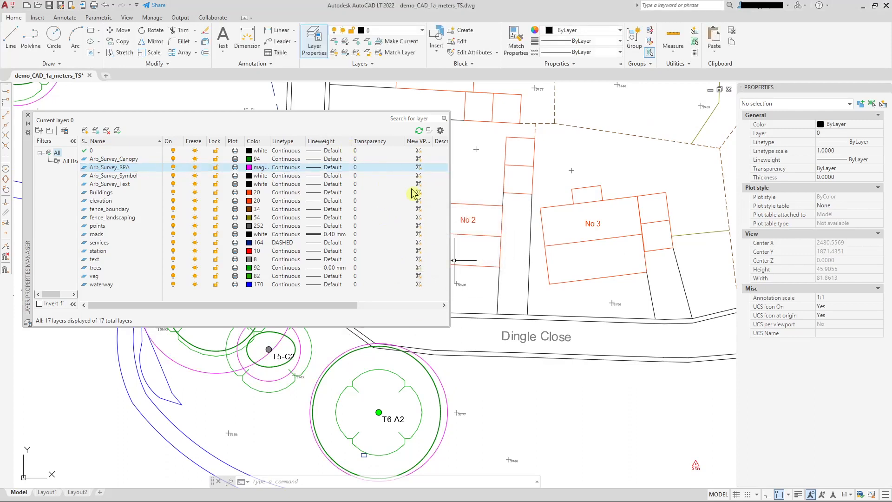
Narrow the New VP Freeze column in the layer list and move the layer properties palette to the middle of the plan.
{"action": "left_click_drag", "start_coordinate": [326, 305], "coordinate": [388, 305]}
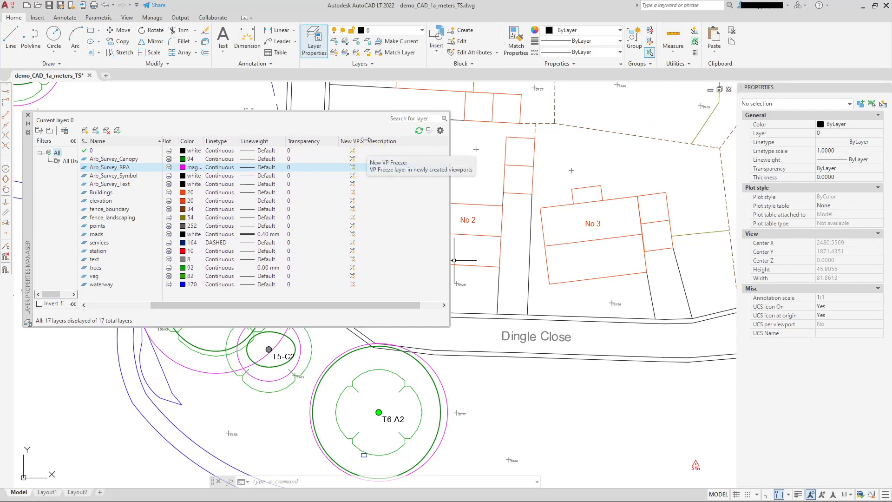
{"action": "mouse_move", "coordinate": [366, 140]}
{"action": "left_mouse_down"}
{"action": "mouse_move", "coordinate": [394, 140]}
{"action": "mouse_move", "coordinate": [359, 140]}
{"action": "left_mouse_up"}
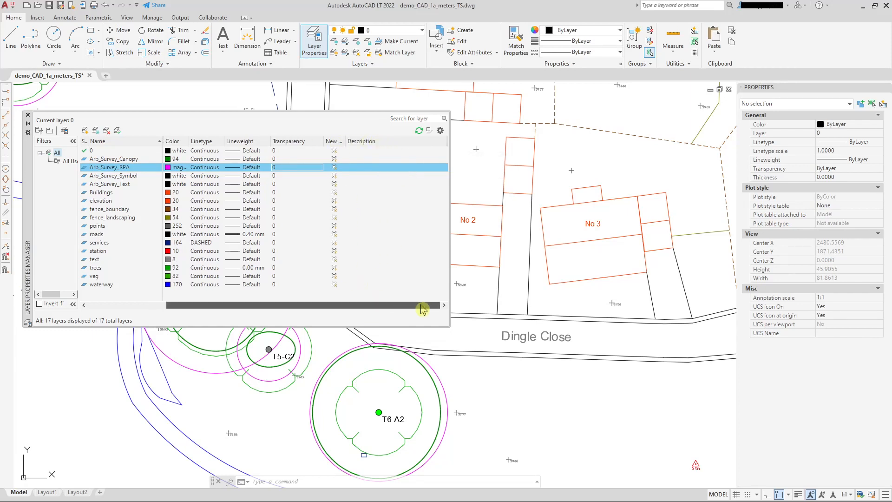
{"action": "left_click_drag", "start_coordinate": [422, 305], "coordinate": [254, 309]}
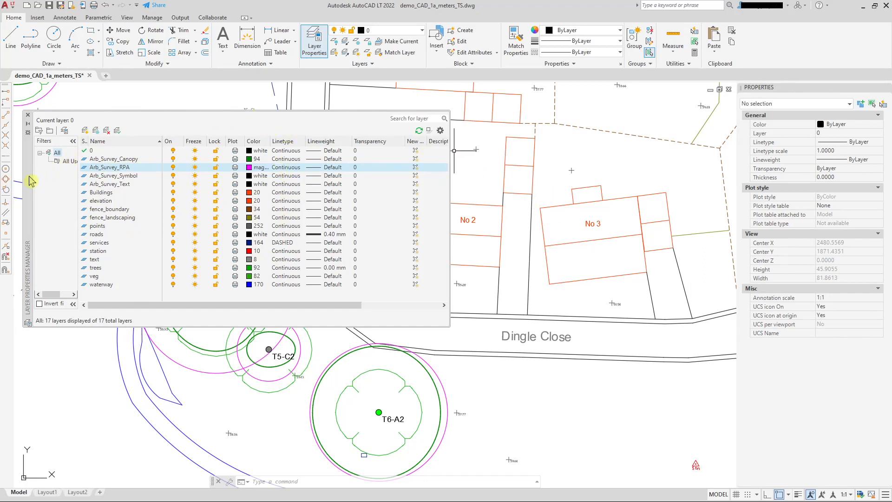
{"action": "left_click_drag", "start_coordinate": [31, 181], "coordinate": [186, 238]}
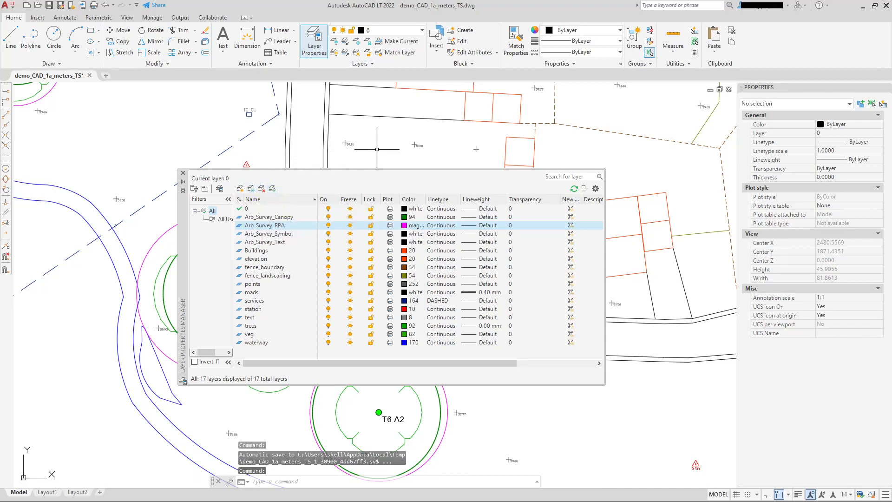
Make Arb_Survey_RPA the current layer by picking the magenta root protection circle around tree T4-B2.
{"action": "left_click", "coordinate": [254, 258]}
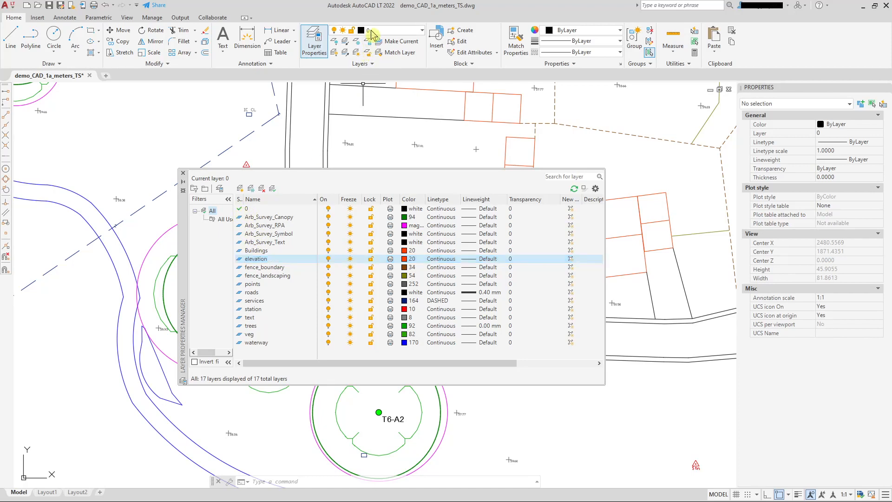
{"action": "left_click", "coordinate": [367, 146]}
{"action": "left_click", "coordinate": [157, 247]}
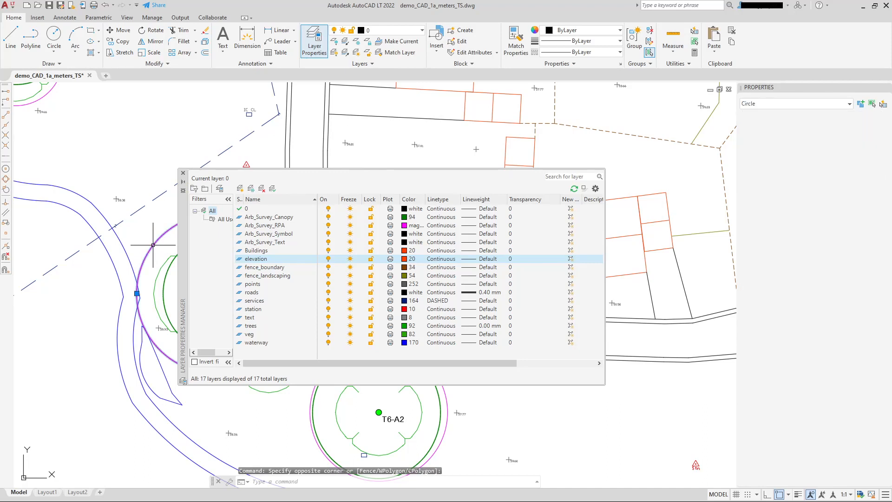
{"action": "left_click", "coordinate": [402, 42]}
{"action": "left_click", "coordinate": [408, 45]}
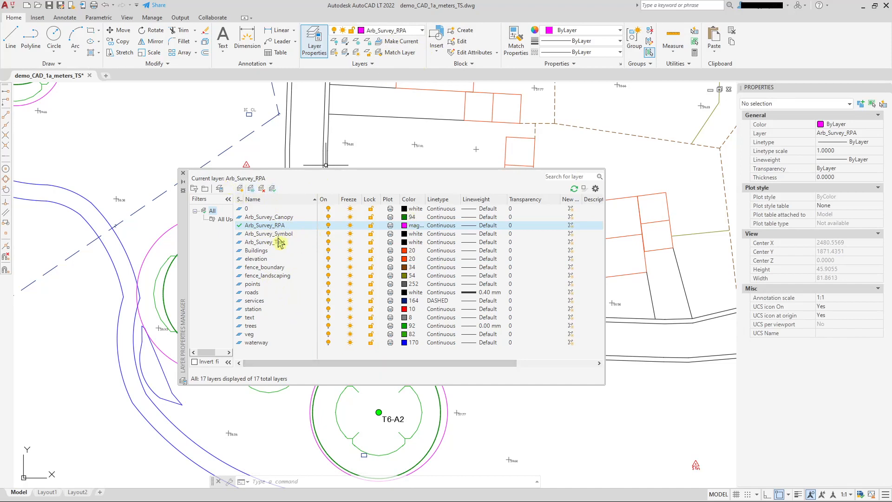
Create a layer named new_layer and set its color to index color 134.
{"action": "left_click", "coordinate": [239, 189]}
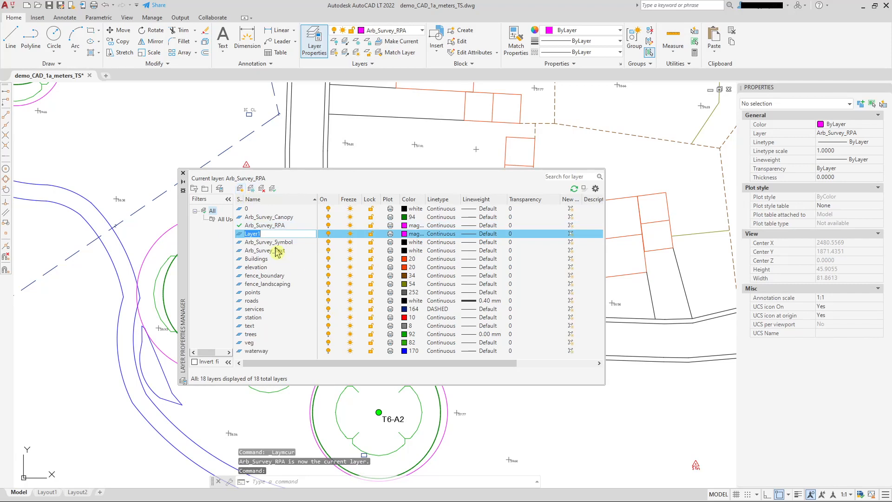
{"action": "type", "text": "n"}
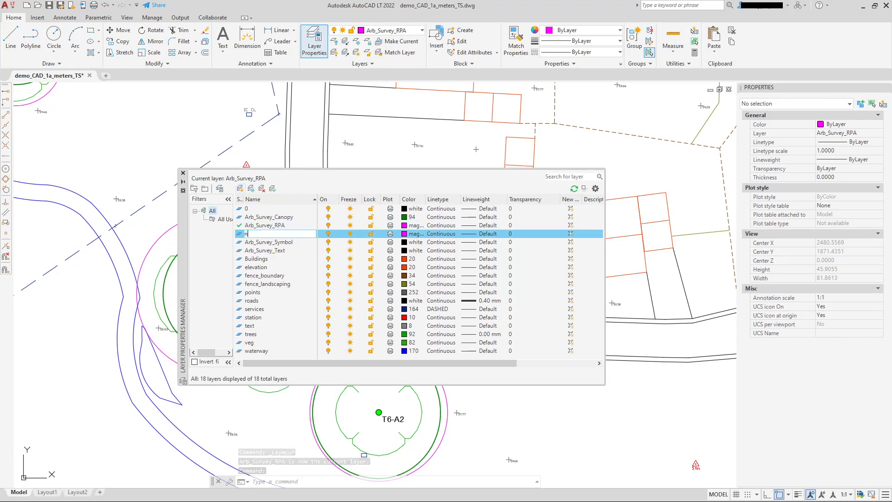
{"action": "type", "text": "ew_layer"}
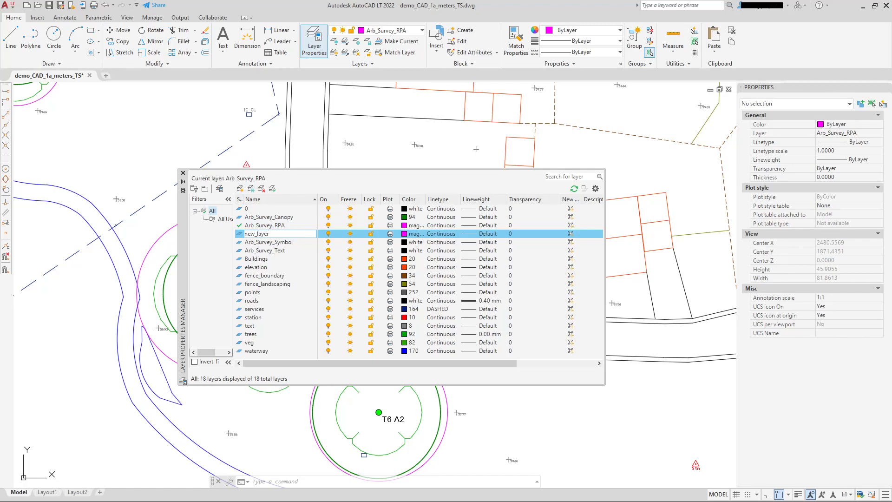
{"action": "left_click", "coordinate": [412, 234]}
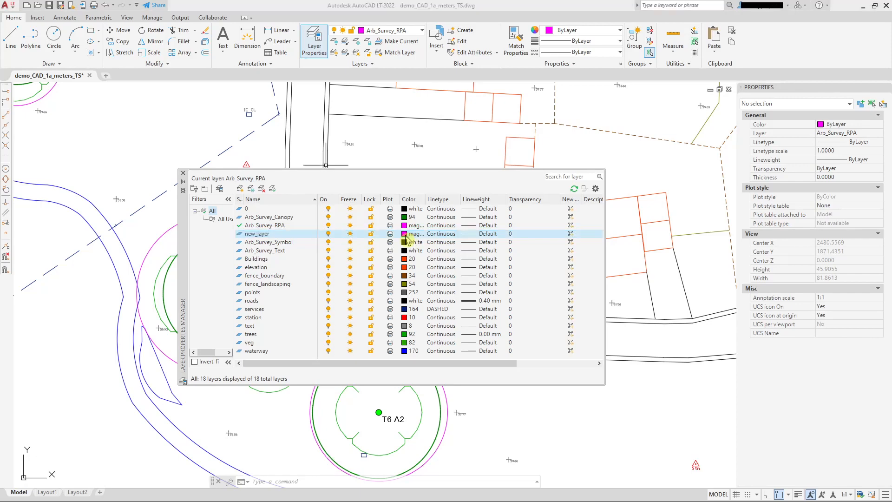
{"action": "left_click", "coordinate": [449, 203]}
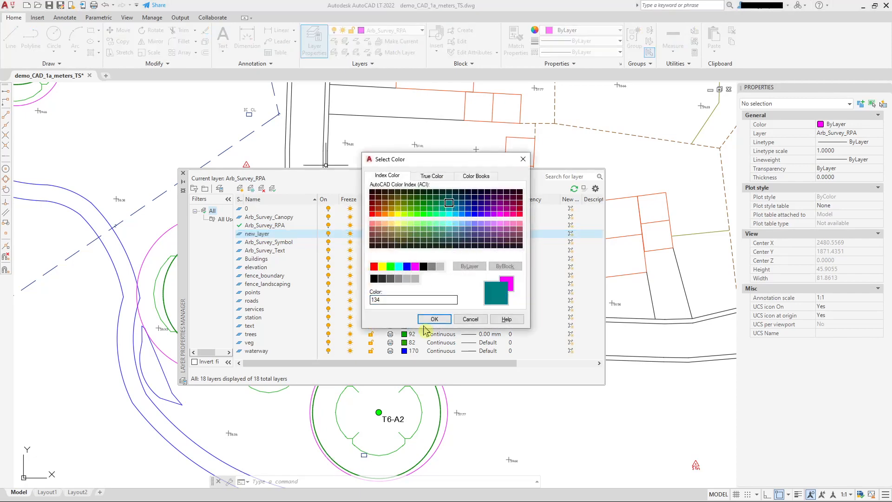
{"action": "left_click", "coordinate": [434, 319]}
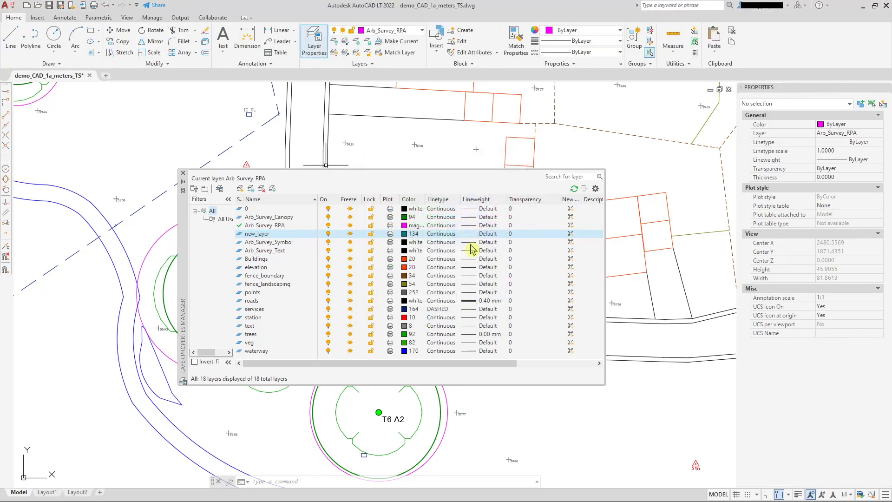
Make new_layer the current layer and close the layer properties.
{"action": "left_click", "coordinate": [258, 236]}
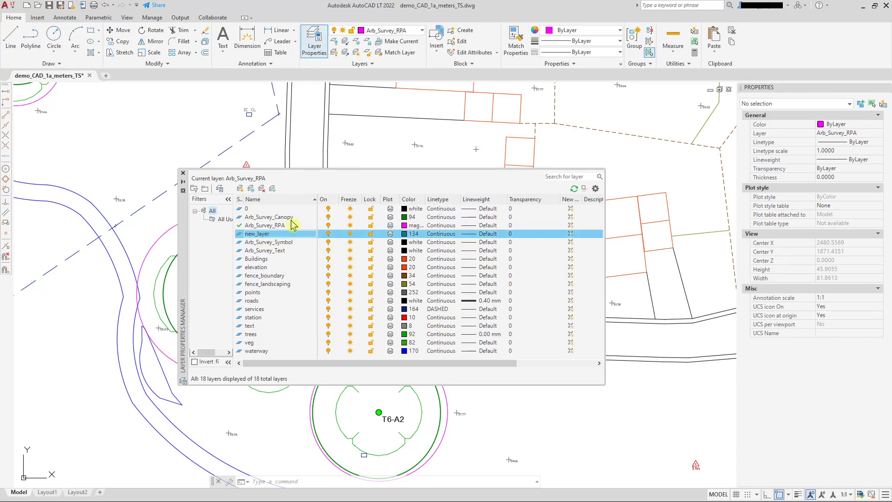
{"action": "left_click", "coordinate": [274, 189]}
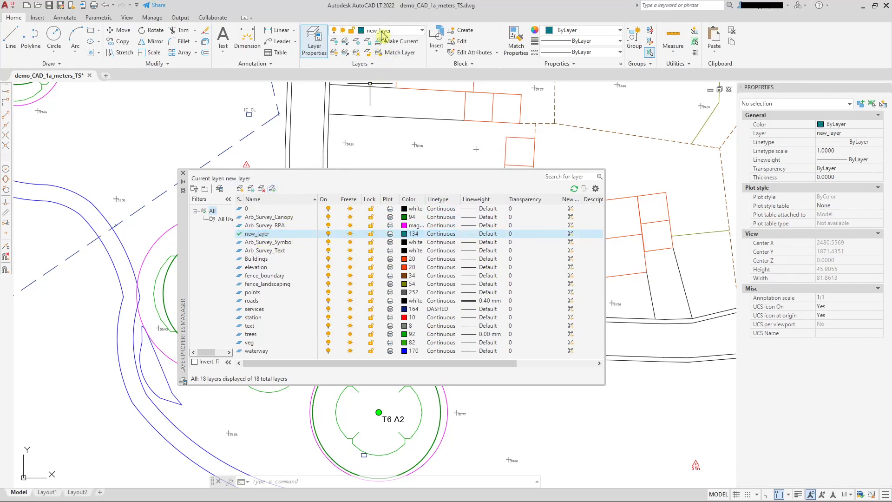
{"action": "left_click", "coordinate": [183, 174]}
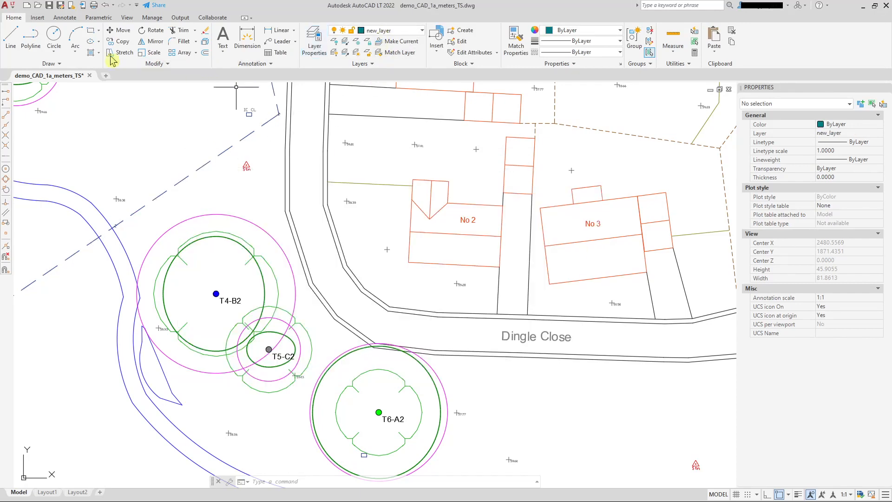
Draw a circle on new_layer in the empty area north of tree T4-B2.
{"action": "left_click", "coordinate": [54, 37]}
{"action": "left_click", "coordinate": [111, 108]}
{"action": "left_click", "coordinate": [154, 145]}
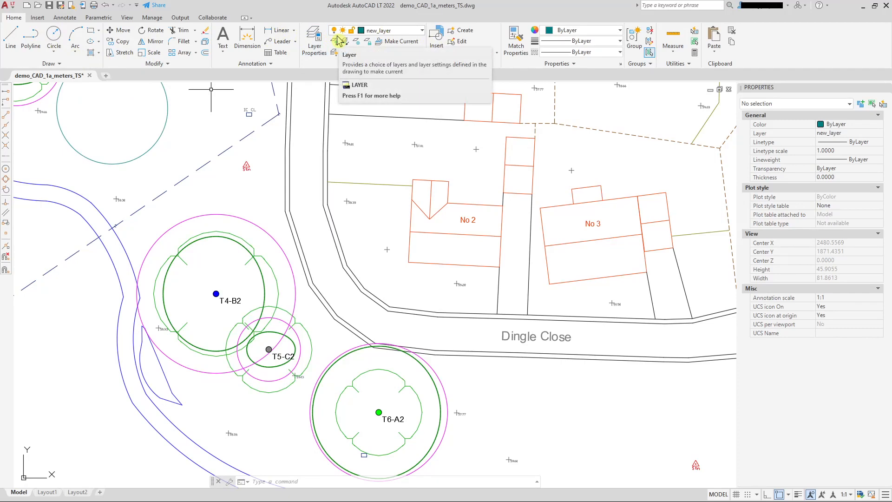
Reopen the layer properties and adjust the Name column so it just fits the layer names.
{"action": "left_click", "coordinate": [315, 40]}
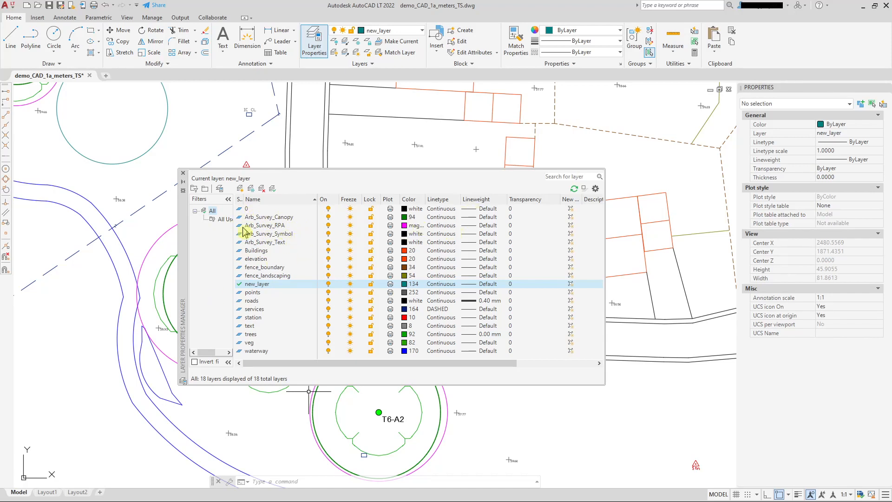
{"action": "left_click_drag", "start_coordinate": [318, 198], "coordinate": [370, 204]}
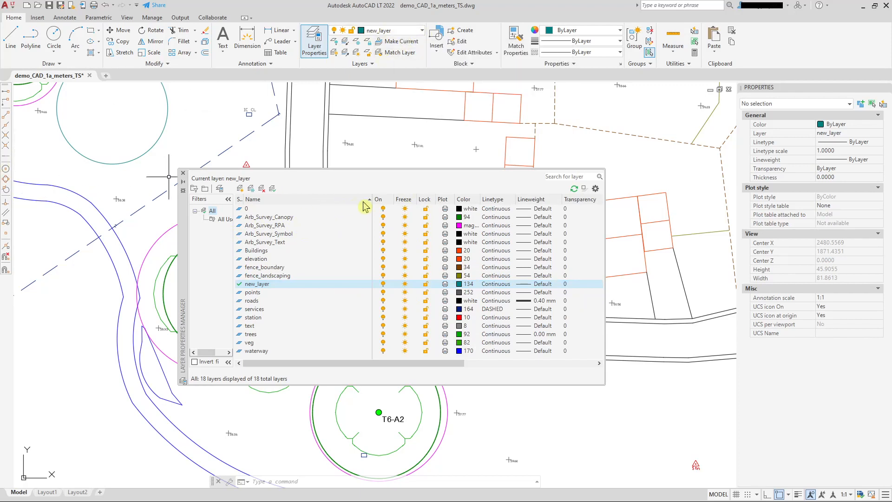
{"action": "left_click_drag", "start_coordinate": [372, 200], "coordinate": [309, 200]}
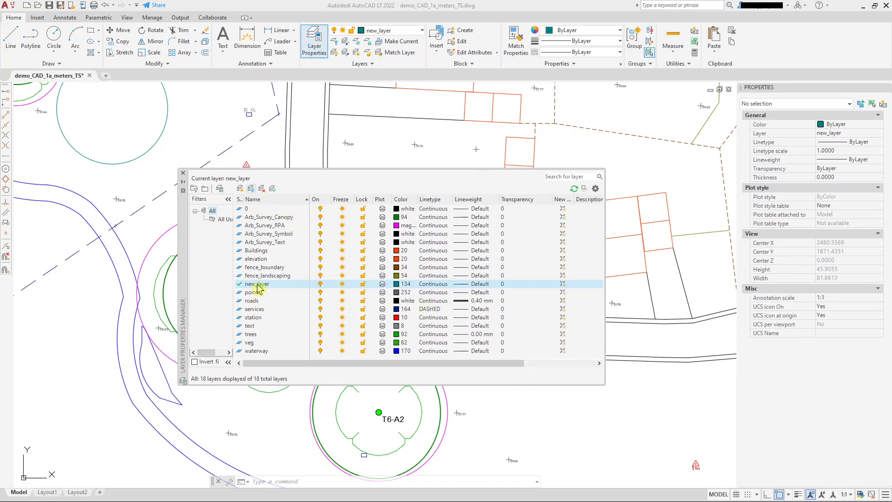
Try to rename layer 0 in the layer list.
{"action": "left_click", "coordinate": [256, 209]}
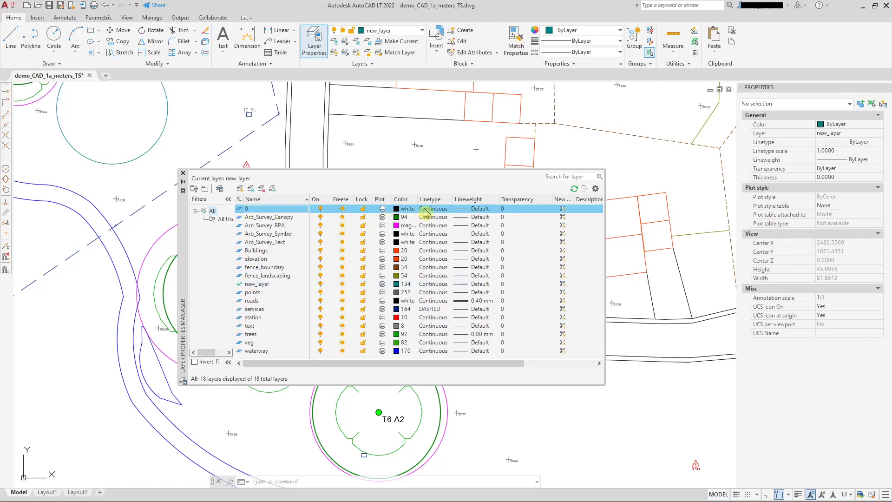
{"action": "right_click", "coordinate": [252, 214]}
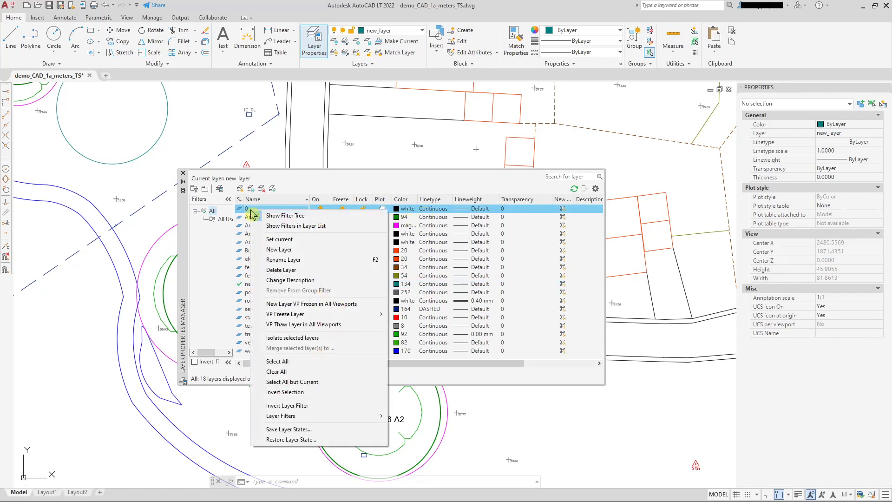
{"action": "left_click", "coordinate": [295, 259]}
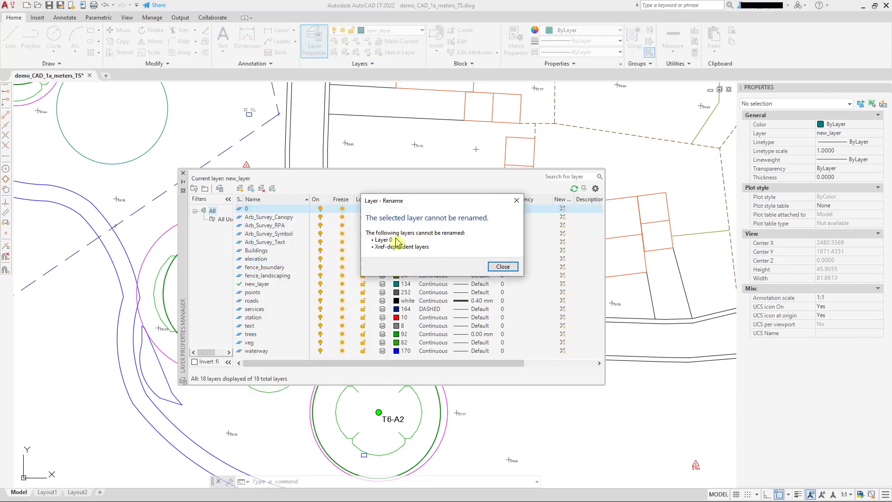
{"action": "left_click", "coordinate": [503, 266]}
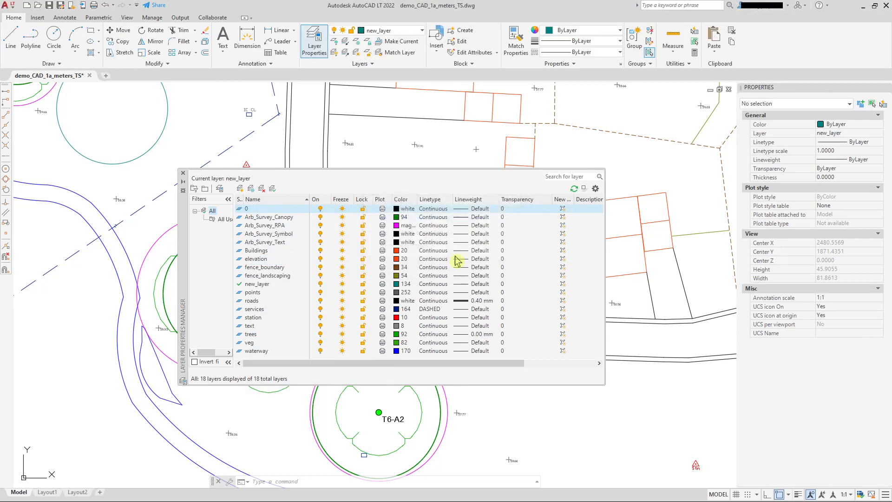
Try to delete layer 0 from the layer list.
{"action": "right_click", "coordinate": [257, 210]}
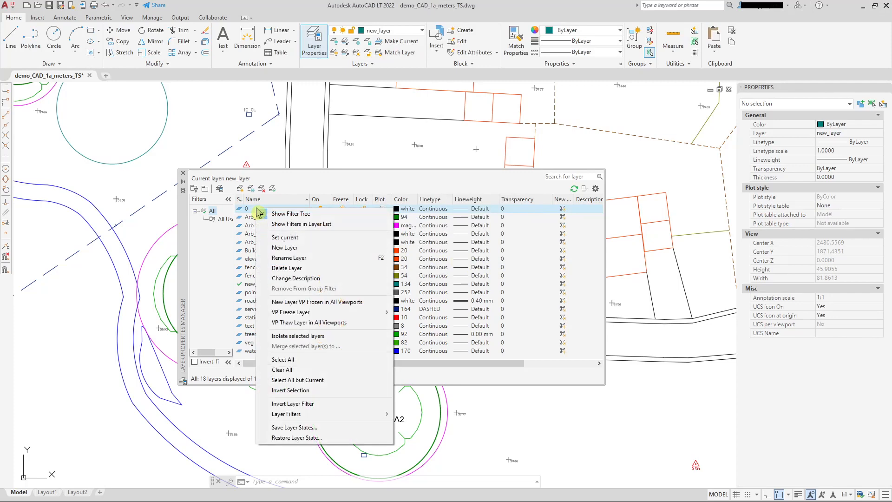
{"action": "left_click", "coordinate": [298, 269]}
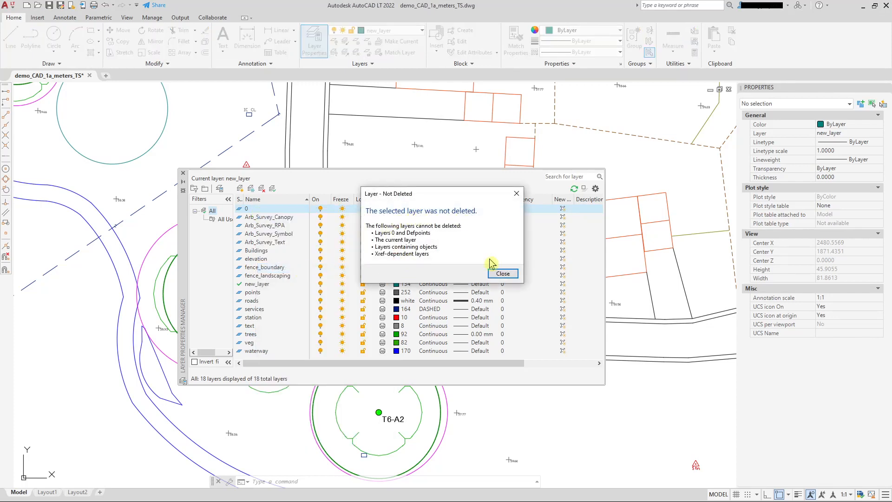
{"action": "left_click", "coordinate": [501, 274]}
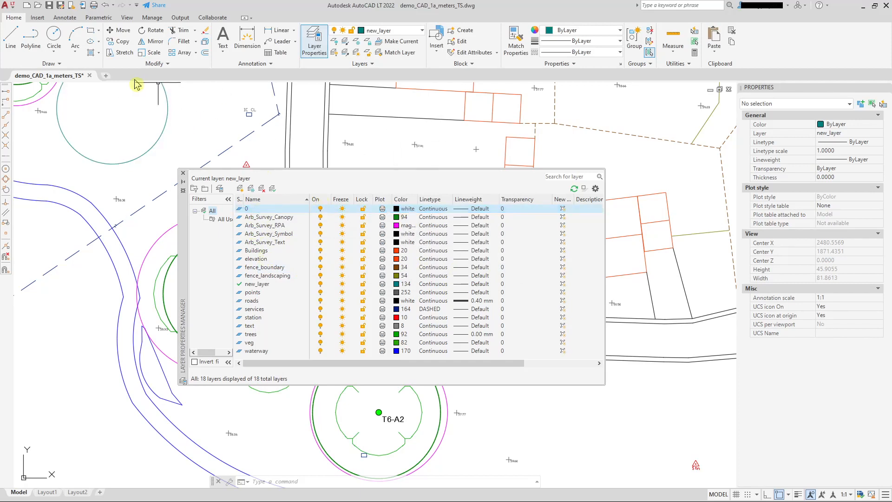
Check which layers a new blank drawing contains, then close the layer properties and that drawing.
{"action": "left_click", "coordinate": [106, 78]}
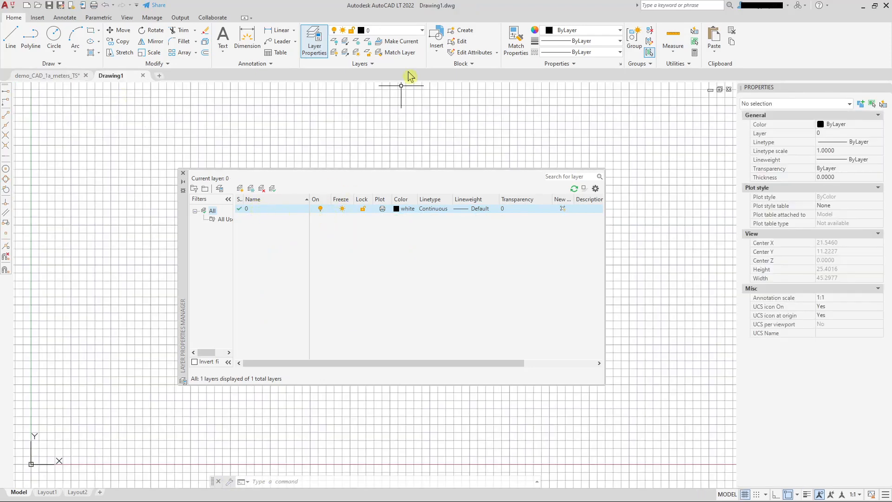
{"action": "left_click", "coordinate": [422, 32]}
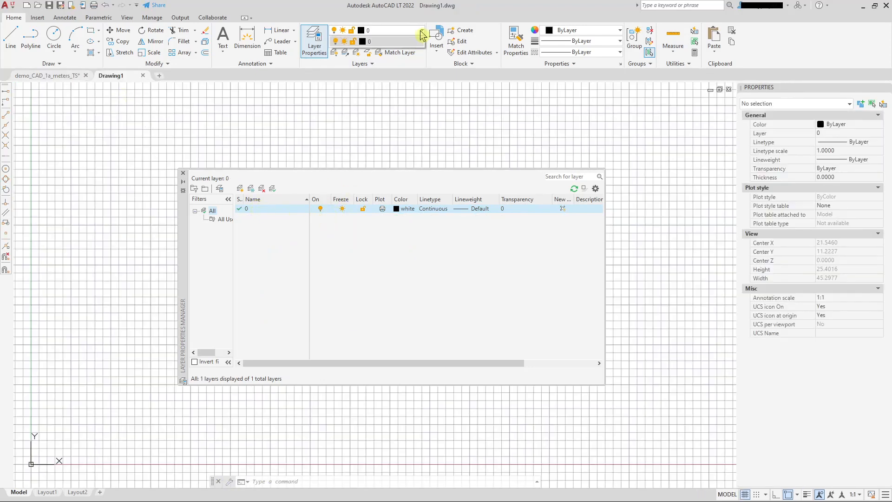
{"action": "left_click", "coordinate": [421, 34]}
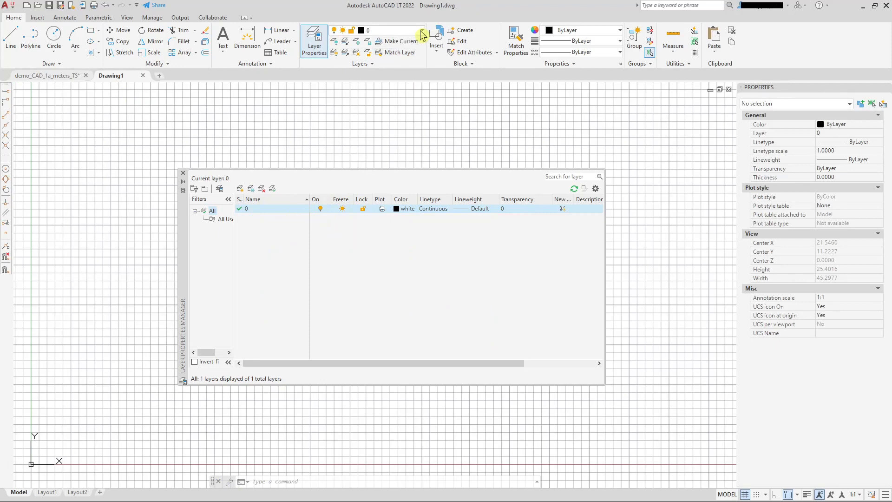
{"action": "left_click", "coordinate": [184, 177]}
{"action": "left_click", "coordinate": [142, 75]}
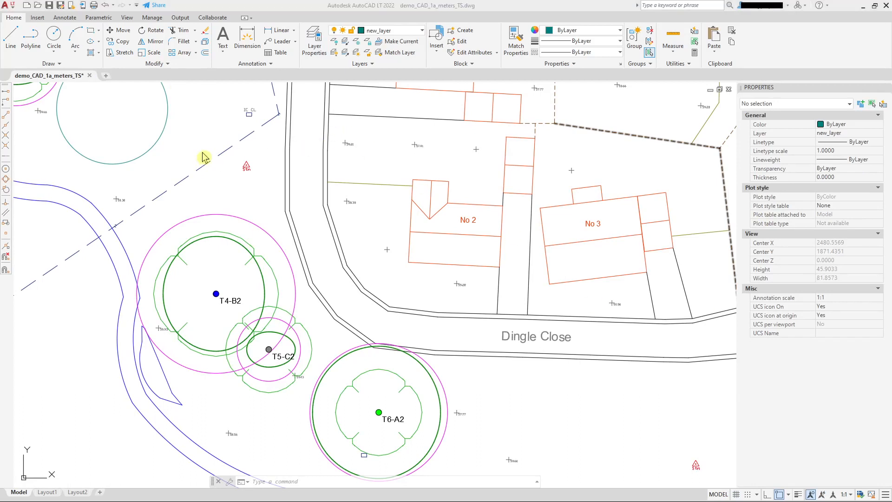
Open the recent drawing layer_0.dwg and look over its site plan.
{"action": "left_click", "coordinate": [9, 6]}
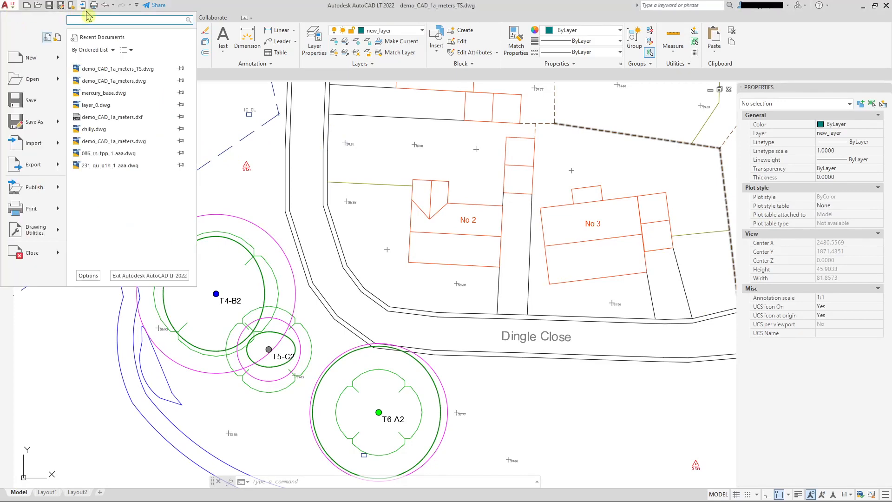
{"action": "left_click", "coordinate": [96, 105]}
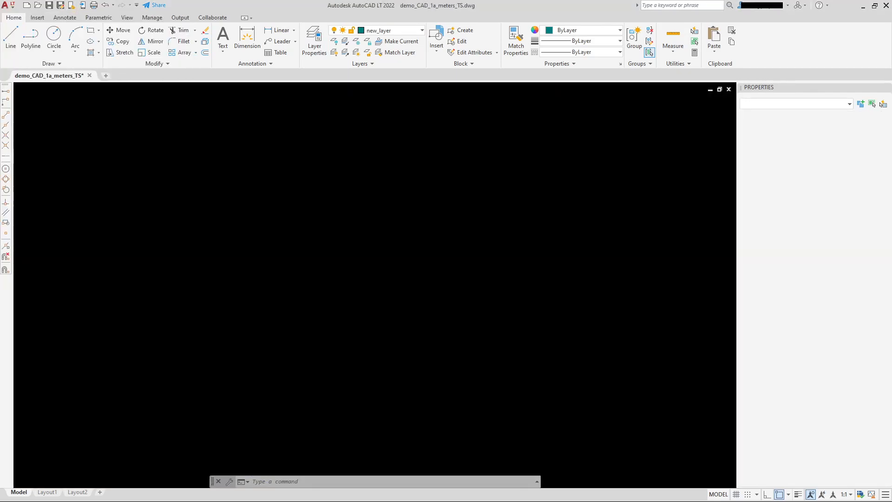
{"action": "scroll", "coordinate": [363, 261], "scroll_direction": "up", "scroll_amount": 8}
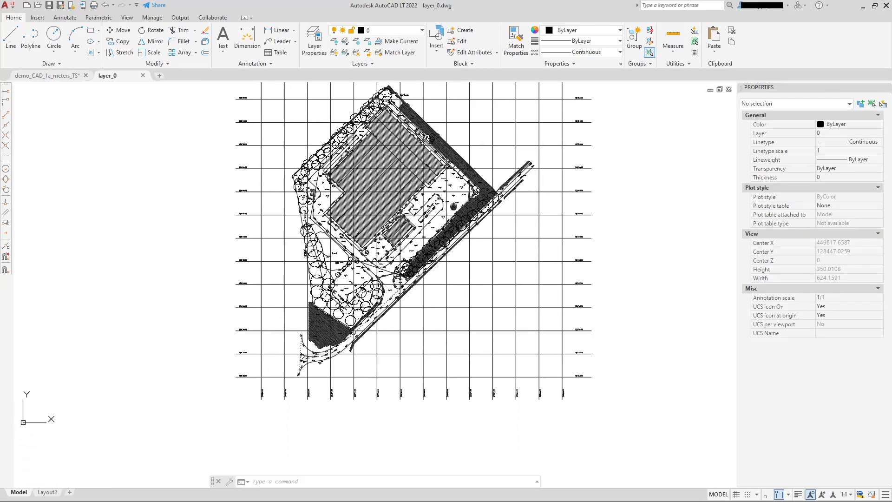
{"action": "scroll", "coordinate": [362, 260], "scroll_direction": "down", "scroll_amount": 8}
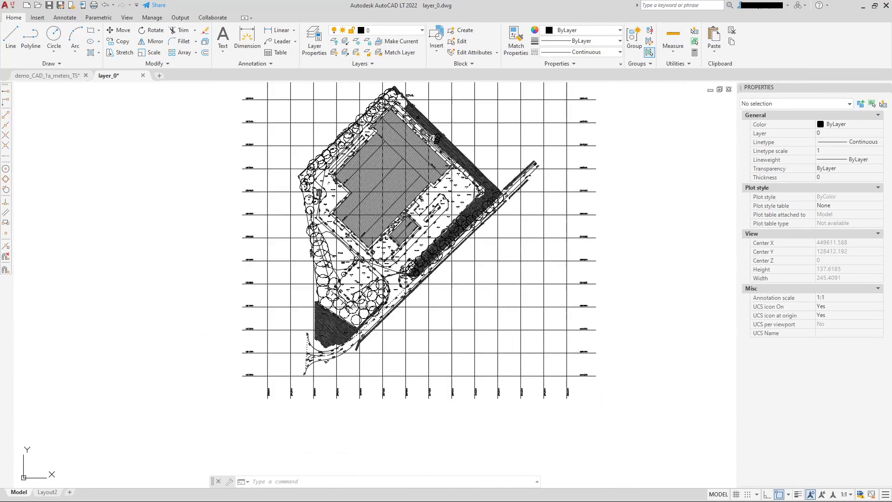
Examine the spot levels, labels and linework around the building, planting areas and pond on the site plan.
{"action": "scroll", "coordinate": [434, 209], "scroll_direction": "up", "scroll_amount": 4}
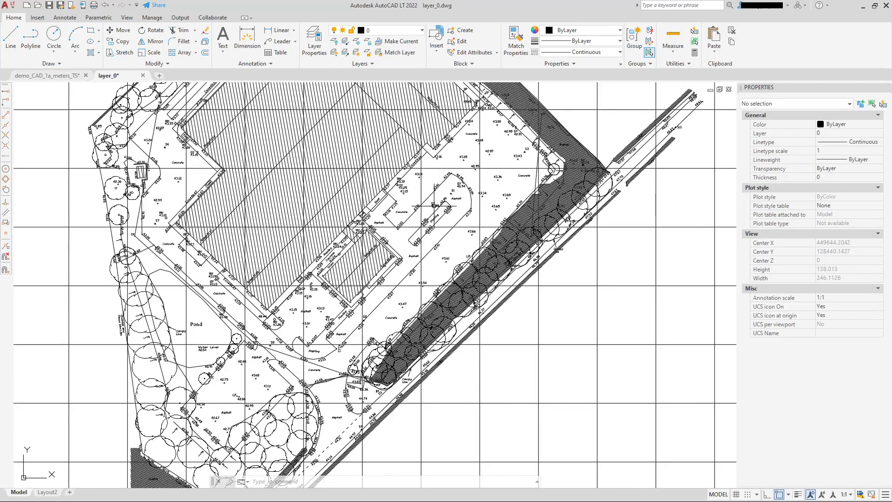
{"action": "scroll", "coordinate": [295, 295], "scroll_direction": "up", "scroll_amount": 4}
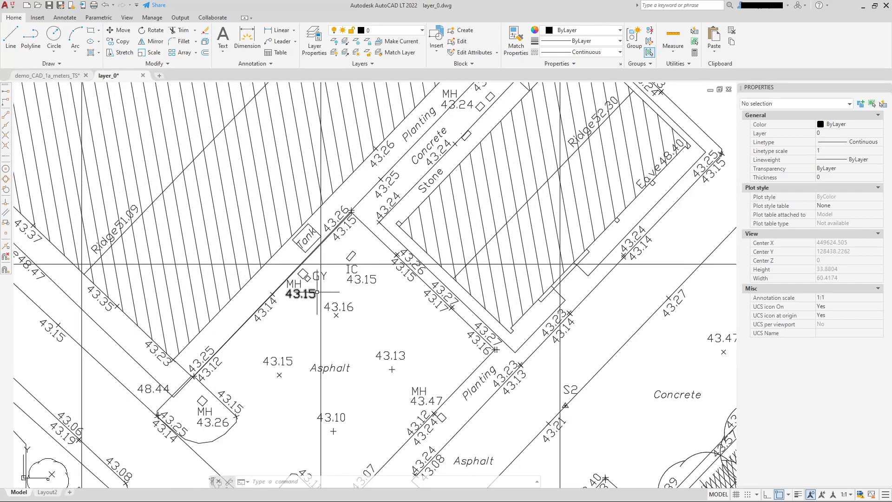
{"action": "middle_click_drag", "start_coordinate": [319, 292], "coordinate": [324, 270]}
{"action": "middle_click_drag", "start_coordinate": [372, 297], "coordinate": [391, 203]}
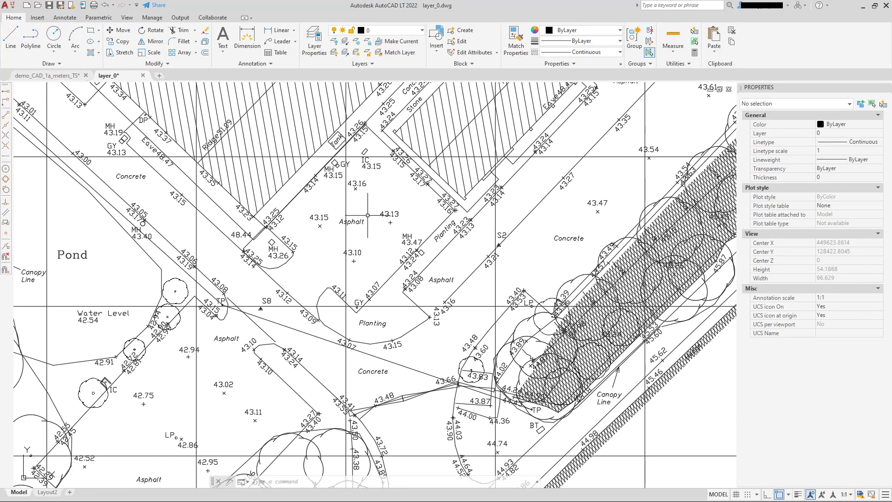
{"action": "scroll", "coordinate": [312, 317], "scroll_direction": "up", "scroll_amount": 4}
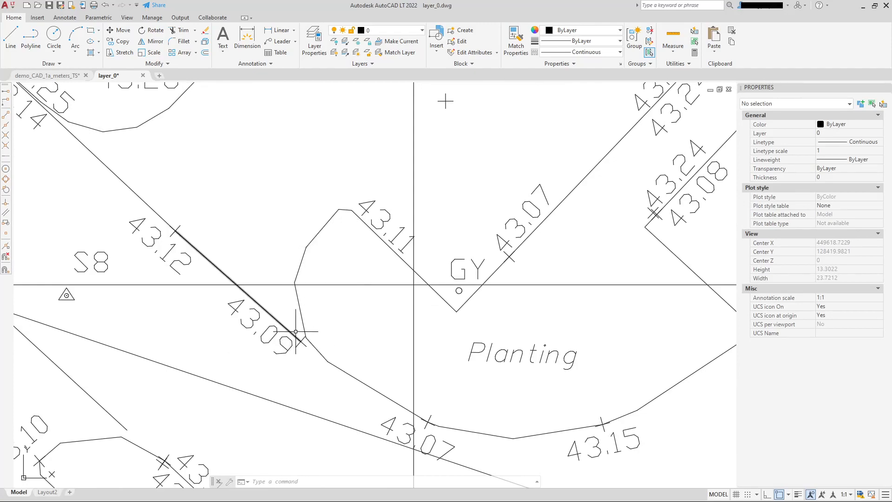
{"action": "scroll", "coordinate": [279, 225], "scroll_direction": "down", "scroll_amount": 5}
{"action": "scroll", "coordinate": [278, 202], "scroll_direction": "down", "scroll_amount": 4}
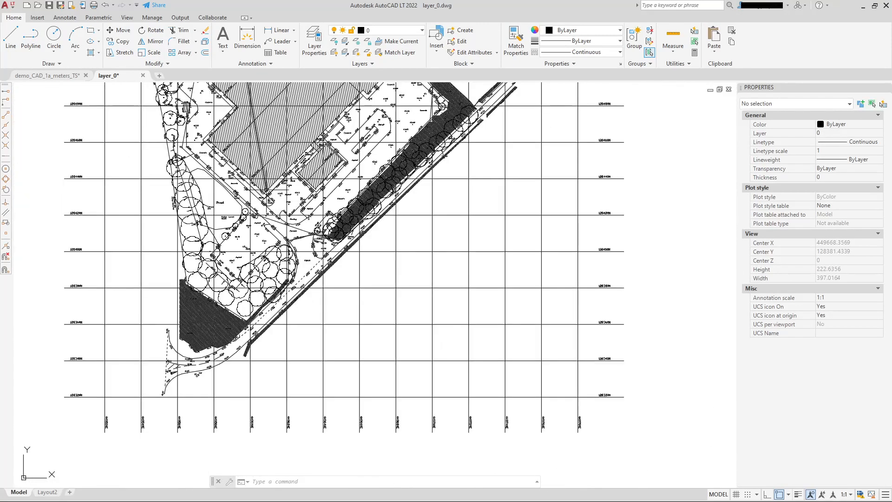
{"action": "middle_click_drag", "start_coordinate": [269, 191], "coordinate": [295, 281]}
{"action": "middle_click_drag", "start_coordinate": [285, 241], "coordinate": [294, 261]}
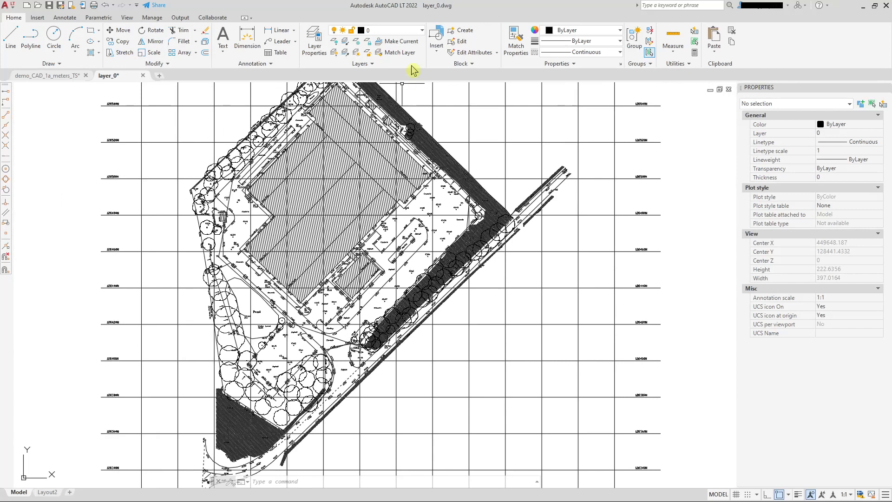
Check the drawing's layer list and inspect the trees, fence lines and building hatch on the site plan.
{"action": "left_click", "coordinate": [421, 30]}
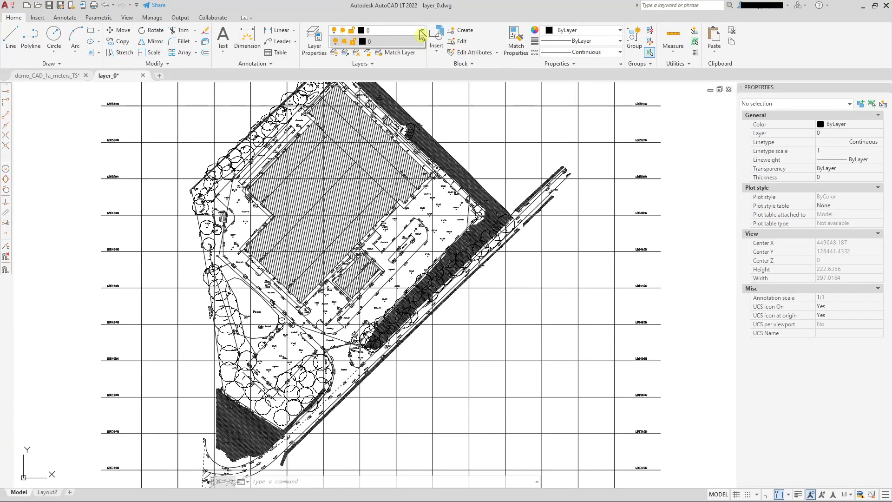
{"action": "left_click", "coordinate": [421, 37]}
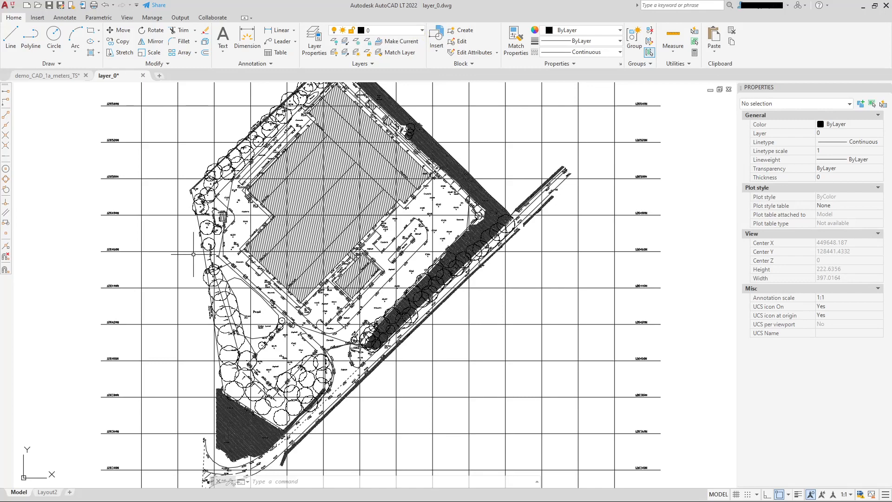
{"action": "scroll", "coordinate": [217, 291], "scroll_direction": "up", "scroll_amount": 4}
{"action": "scroll", "coordinate": [171, 204], "scroll_direction": "down", "scroll_amount": 6}
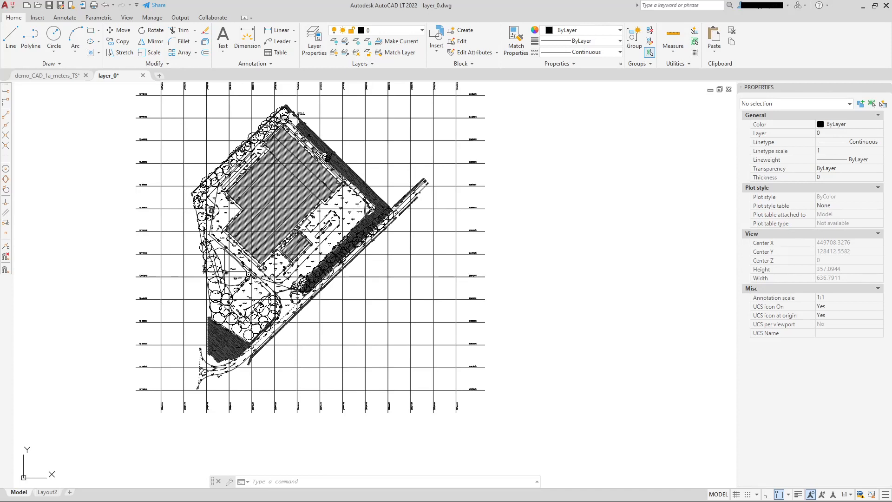
{"action": "middle_click_drag", "start_coordinate": [298, 232], "coordinate": [334, 289]}
{"action": "scroll", "coordinate": [289, 212], "scroll_direction": "up", "scroll_amount": 8}
{"action": "scroll", "coordinate": [289, 213], "scroll_direction": "down", "scroll_amount": 6}
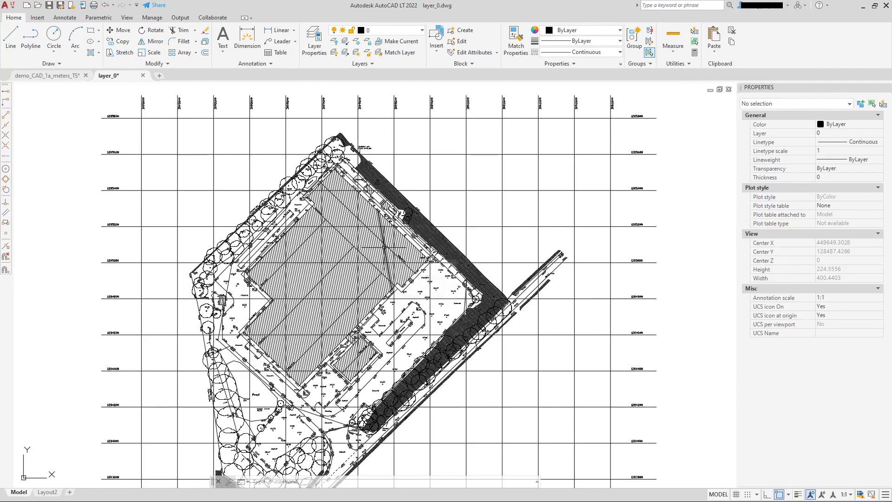
{"action": "scroll", "coordinate": [311, 133], "scroll_direction": "up", "scroll_amount": 4}
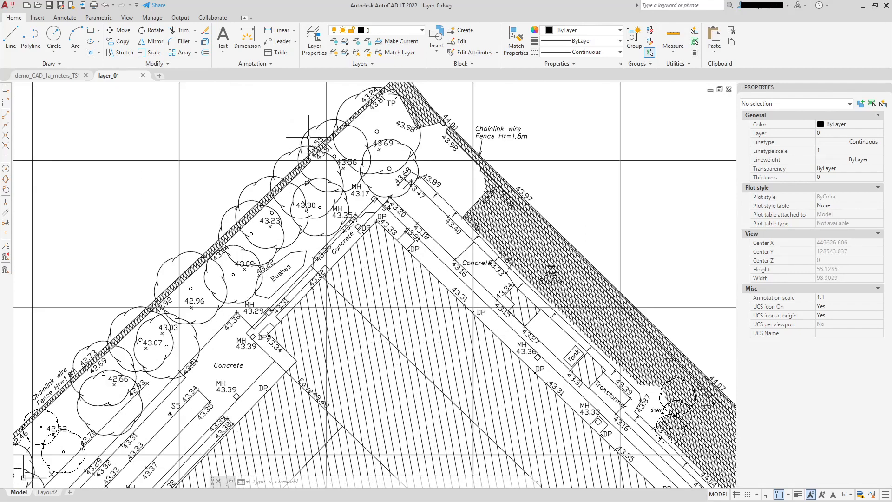
{"action": "scroll", "coordinate": [389, 183], "scroll_direction": "down", "scroll_amount": 6}
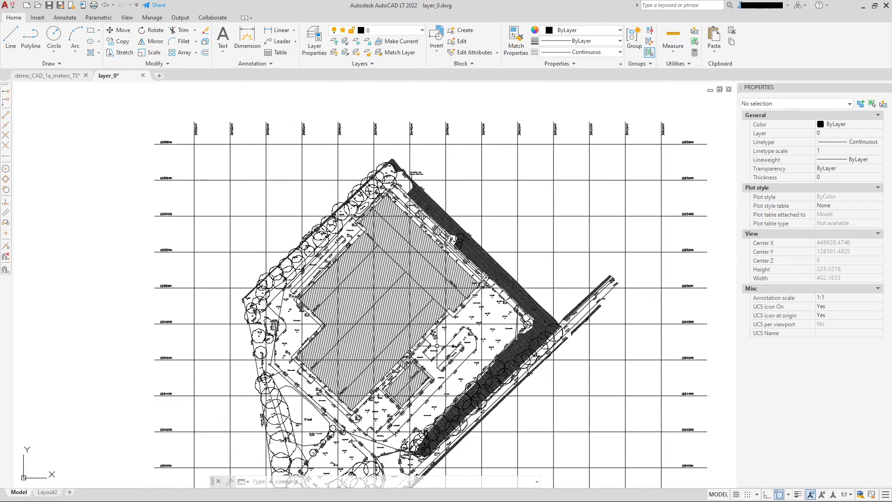
{"action": "middle_click_drag", "start_coordinate": [435, 344], "coordinate": [416, 247]}
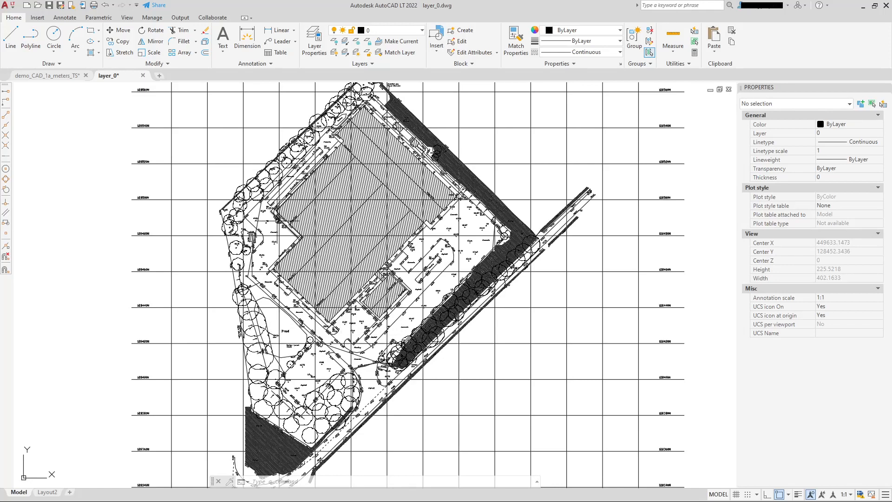
{"action": "scroll", "coordinate": [327, 209], "scroll_direction": "up", "scroll_amount": 8}
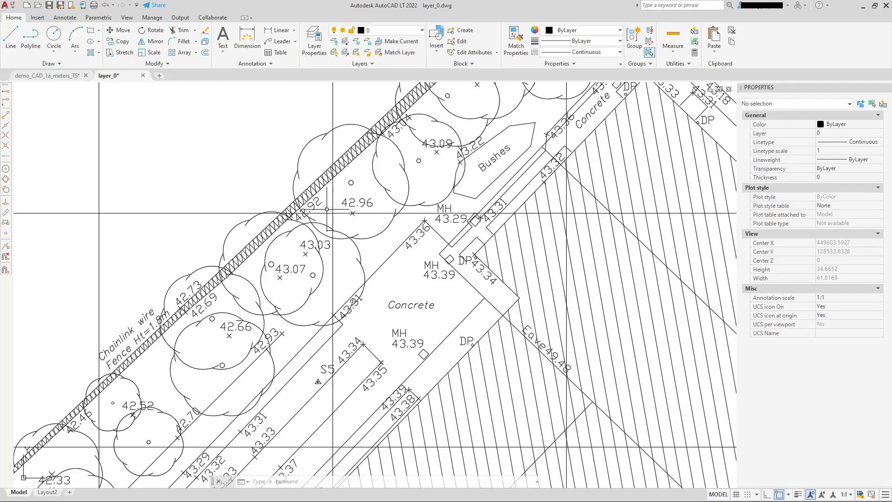
{"action": "scroll", "coordinate": [327, 209], "scroll_direction": "down", "scroll_amount": 10}
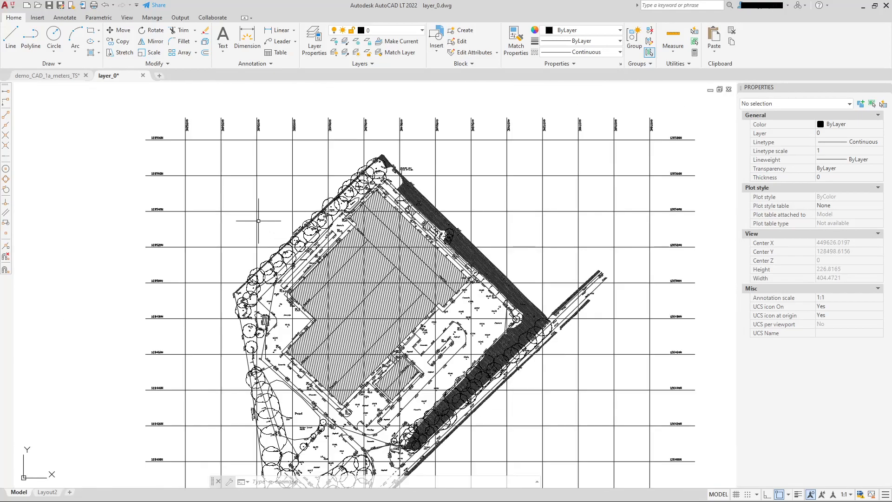
{"action": "scroll", "coordinate": [395, 191], "scroll_direction": "up", "scroll_amount": 6}
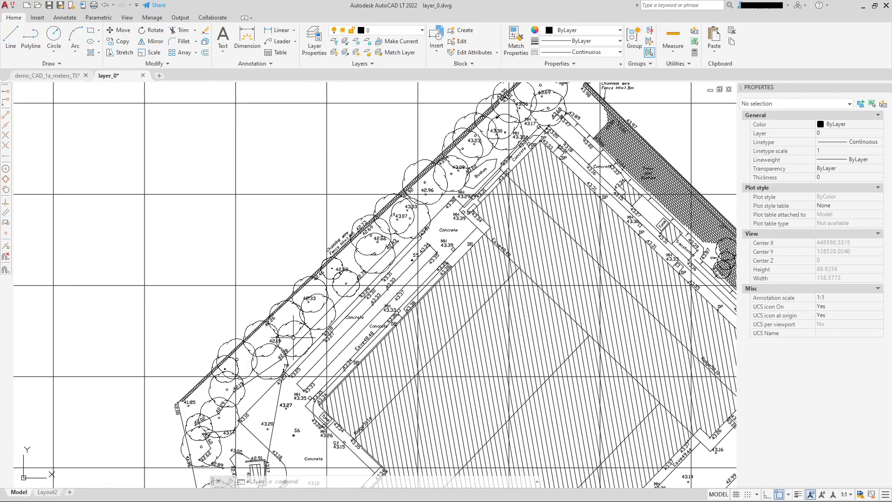
{"action": "scroll", "coordinate": [293, 337], "scroll_direction": "up", "scroll_amount": 6}
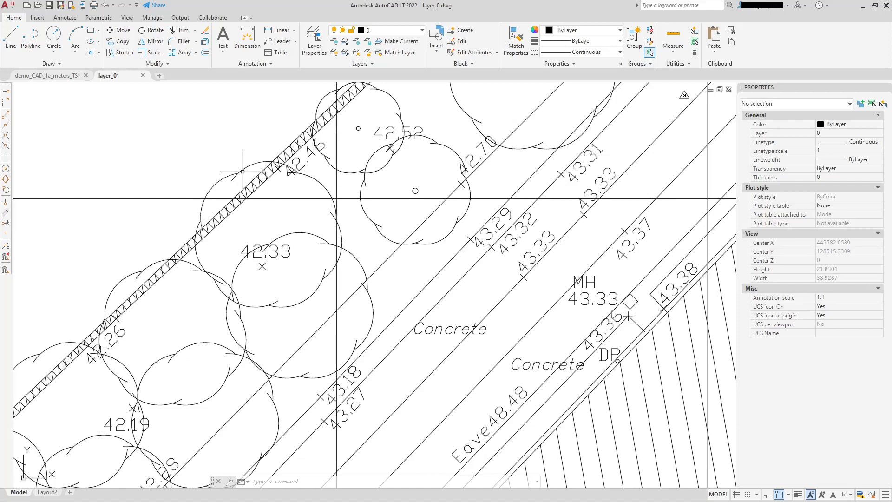
Turn the current layer 0 off, accepting that the current layer is hidden, and turn it back on.
{"action": "left_click", "coordinate": [422, 31]}
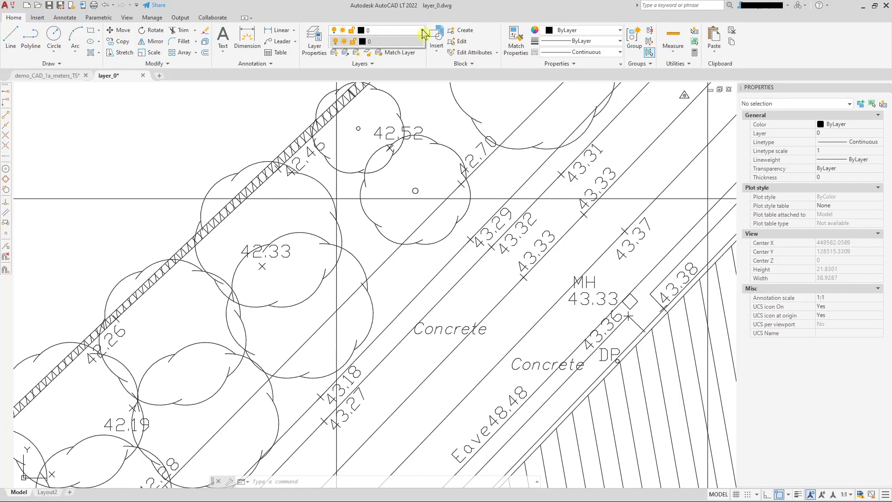
{"action": "left_click", "coordinate": [338, 42]}
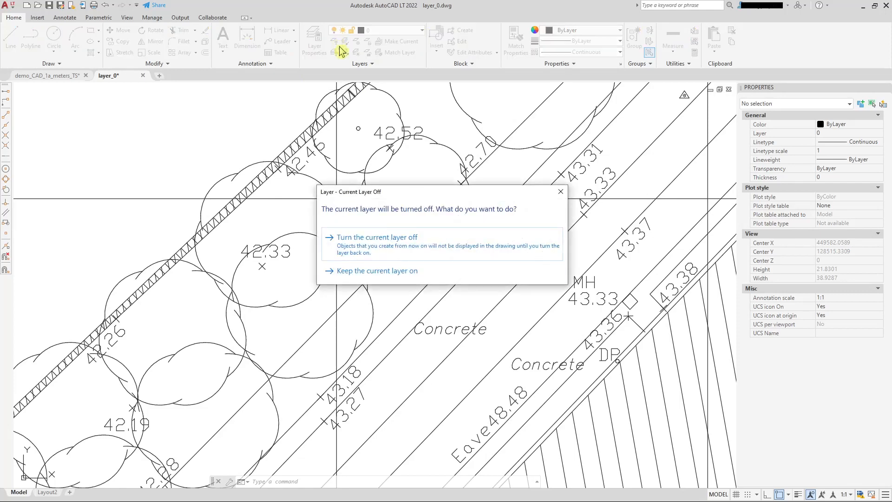
{"action": "left_click", "coordinate": [400, 246]}
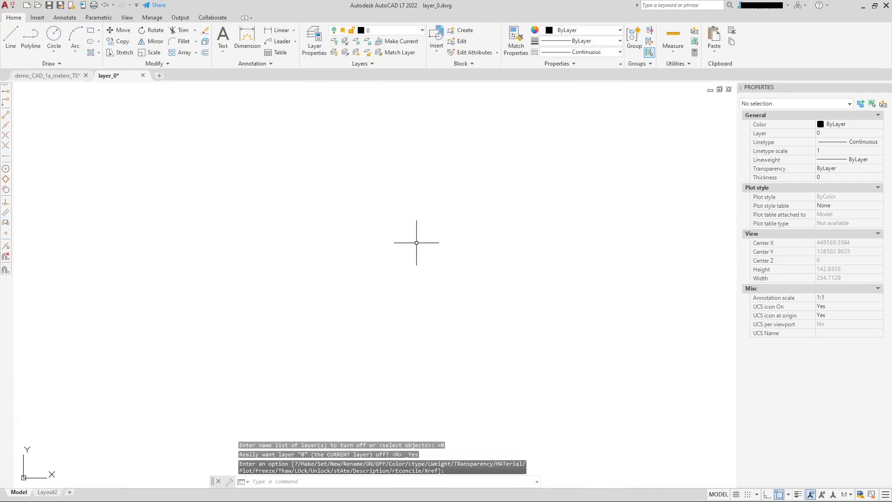
{"action": "left_click", "coordinate": [422, 31]}
{"action": "left_click", "coordinate": [336, 42]}
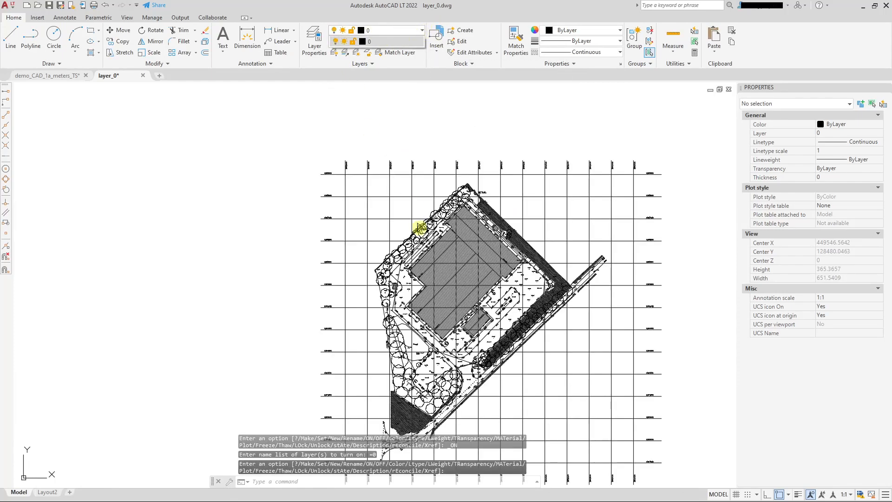
{"action": "scroll", "coordinate": [420, 228], "scroll_direction": "up", "scroll_amount": 8}
{"action": "left_click", "coordinate": [330, 205]}
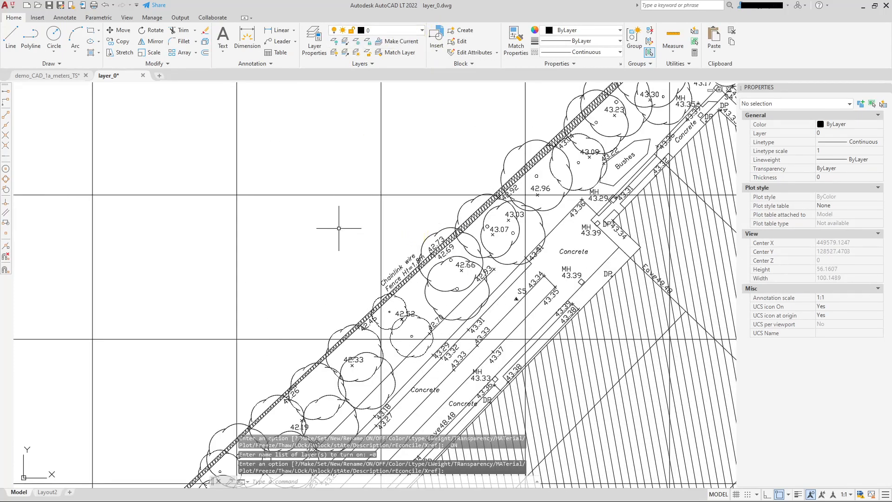
Examine the trees along the chainlink fence, around the pond and beside the hatched building.
{"action": "middle_click_drag", "start_coordinate": [350, 252], "coordinate": [297, 108]}
{"action": "scroll", "coordinate": [323, 215], "scroll_direction": "up", "scroll_amount": 4}
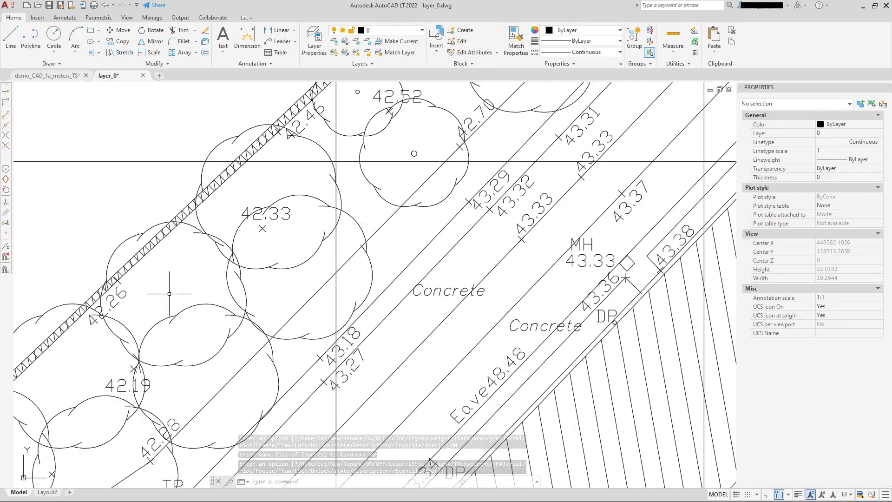
{"action": "scroll", "coordinate": [257, 327], "scroll_direction": "down", "scroll_amount": 3}
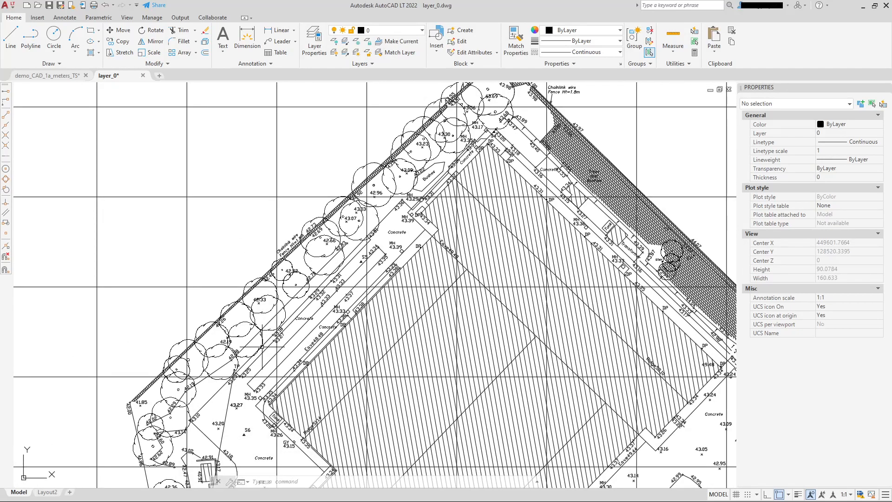
{"action": "middle_click_drag", "start_coordinate": [263, 347], "coordinate": [303, 206]}
{"action": "scroll", "coordinate": [255, 310], "scroll_direction": "down", "scroll_amount": 1}
{"action": "middle_click_drag", "start_coordinate": [262, 231], "coordinate": [247, 148]}
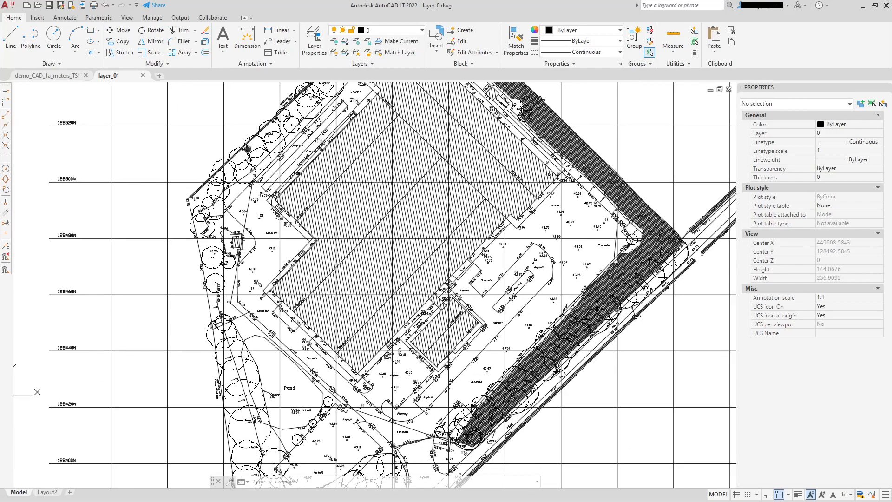
{"action": "middle_click_drag", "start_coordinate": [324, 286], "coordinate": [357, 146]}
{"action": "scroll", "coordinate": [306, 390], "scroll_direction": "up", "scroll_amount": 1}
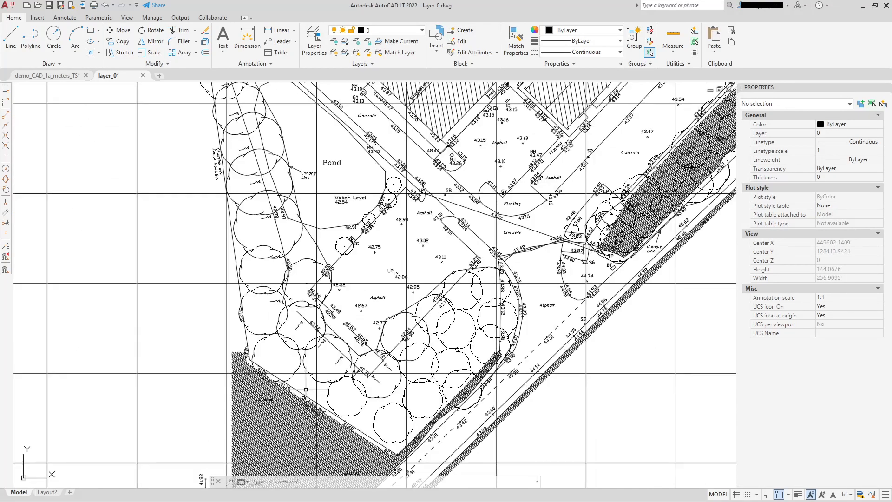
{"action": "scroll", "coordinate": [306, 390], "scroll_direction": "up", "scroll_amount": 3}
{"action": "mouse_move", "coordinate": [262, 280]}
{"action": "middle_mouse_down"}
{"action": "mouse_move", "coordinate": [302, 390]}
{"action": "mouse_move", "coordinate": [359, 500]}
{"action": "middle_mouse_up"}
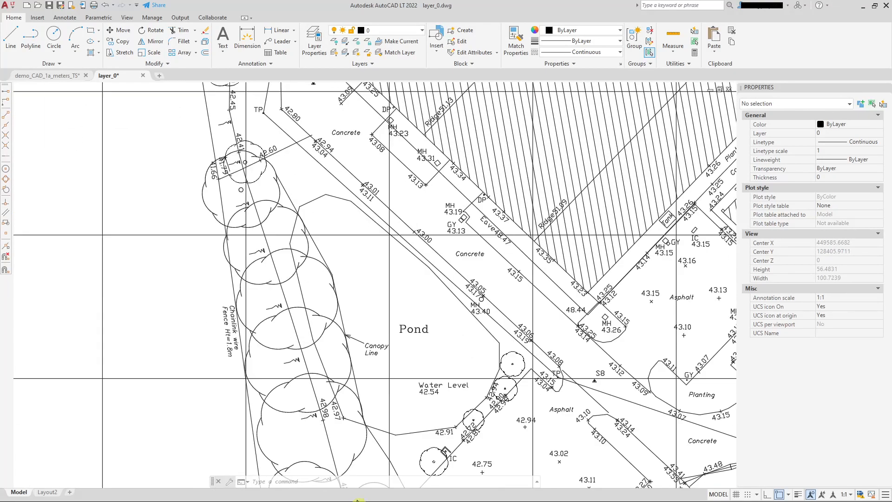
{"action": "middle_click_drag", "start_coordinate": [270, 203], "coordinate": [328, 472]}
{"action": "middle_click_drag", "start_coordinate": [285, 106], "coordinate": [266, 244]}
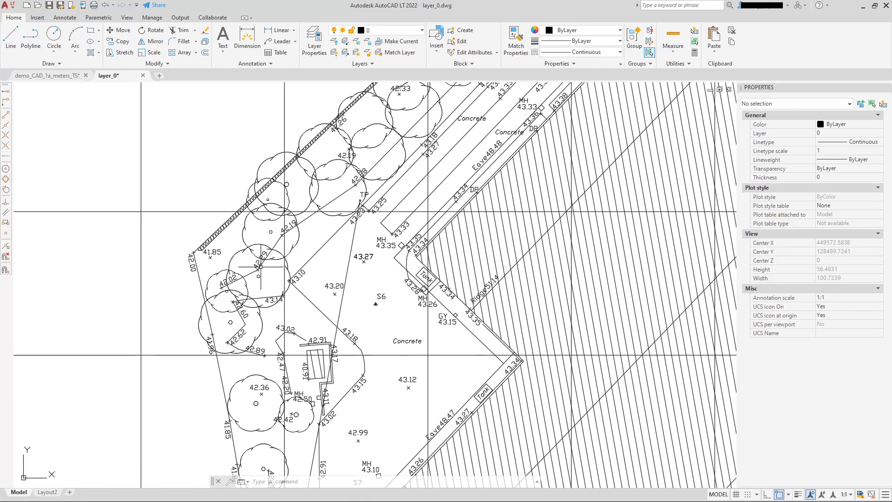
Try to select the canopy outlines of the two overlapping trees near level 42.29 through successive window selections.
{"action": "scroll", "coordinate": [266, 243], "scroll_direction": "up", "scroll_amount": 3}
{"action": "left_click", "coordinate": [139, 172]}
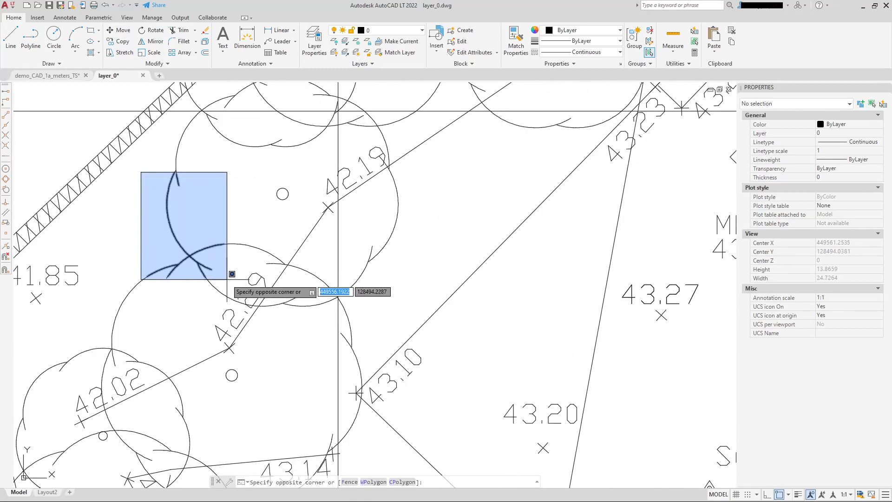
{"action": "left_click", "coordinate": [239, 296]}
{"action": "left_click", "coordinate": [203, 227]}
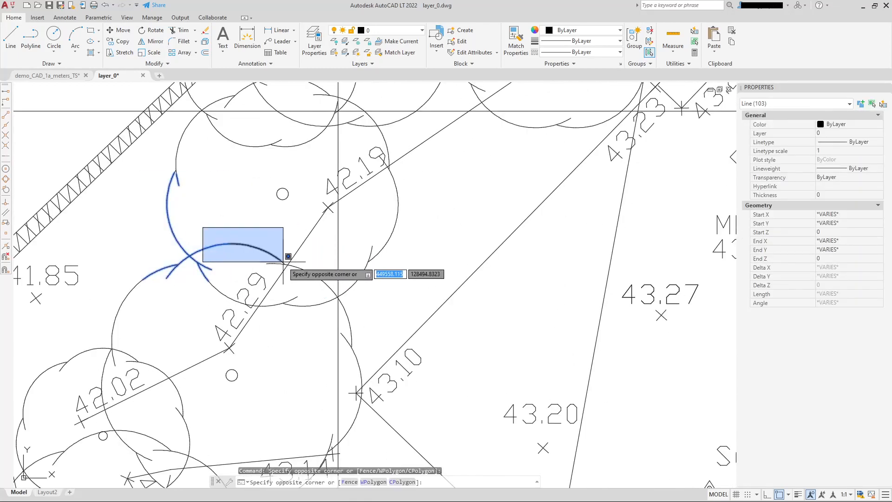
{"action": "left_click", "coordinate": [320, 265]}
{"action": "left_click", "coordinate": [282, 253]}
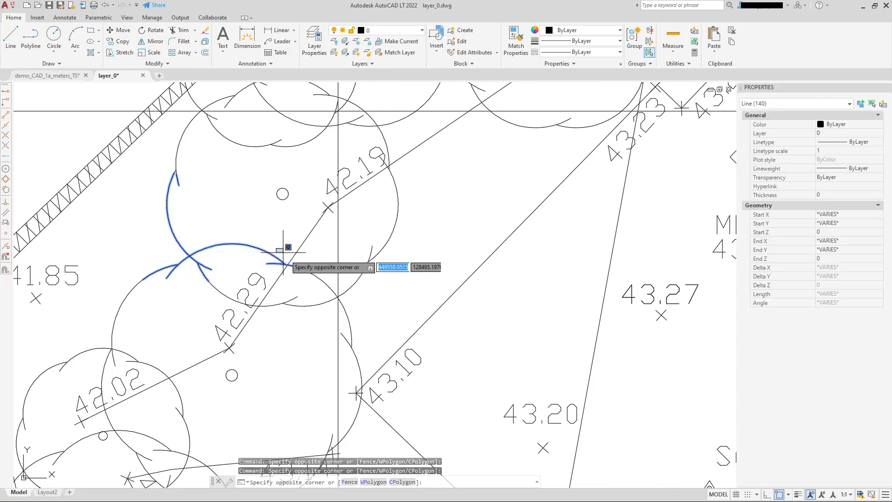
{"action": "left_click", "coordinate": [361, 347]}
{"action": "left_click", "coordinate": [347, 228]}
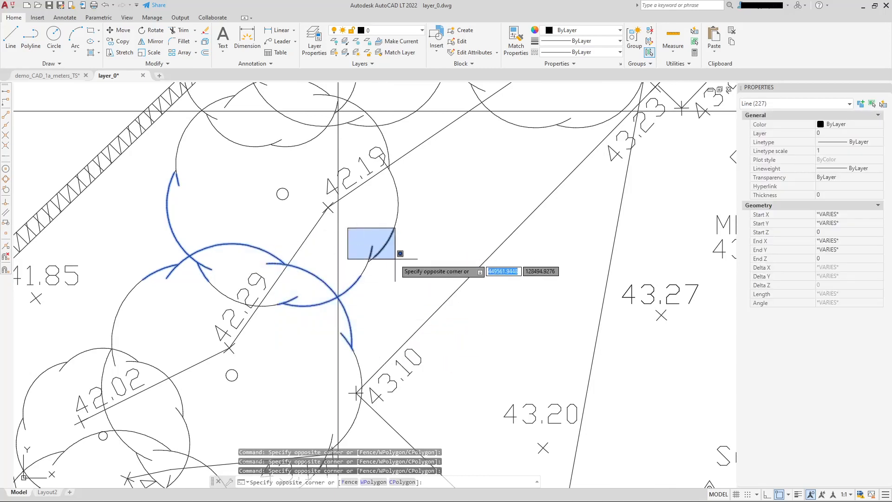
{"action": "left_click", "coordinate": [401, 282]}
Add the side outline segments of the tree canopy around level 42.19 to the selection.
{"action": "middle_click_drag", "start_coordinate": [409, 205], "coordinate": [399, 253]}
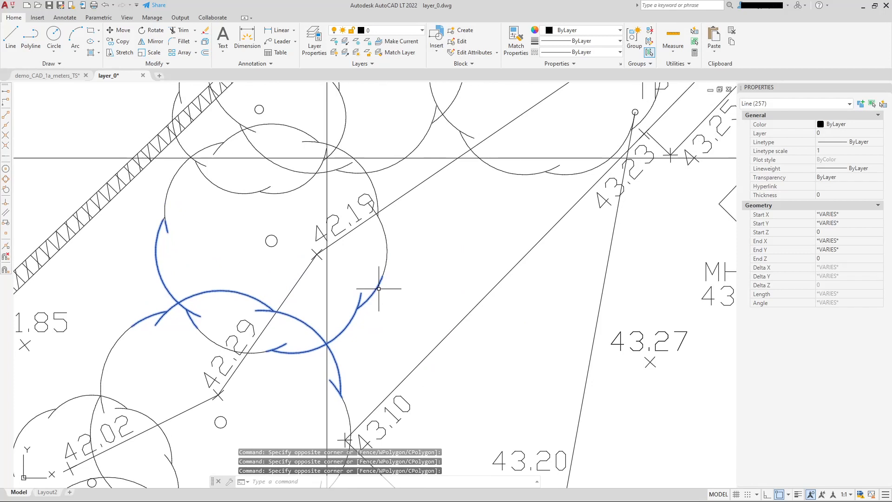
{"action": "left_click", "coordinate": [374, 224]}
{"action": "left_click", "coordinate": [420, 295]}
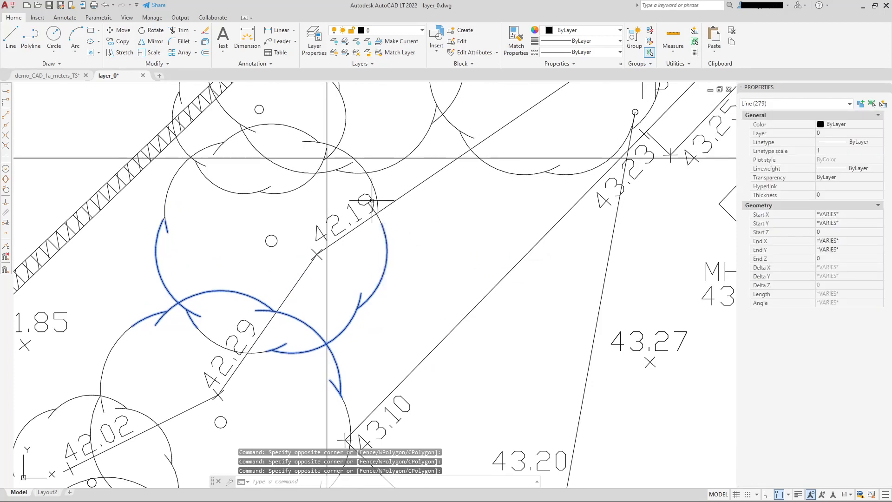
{"action": "left_click", "coordinate": [161, 169]}
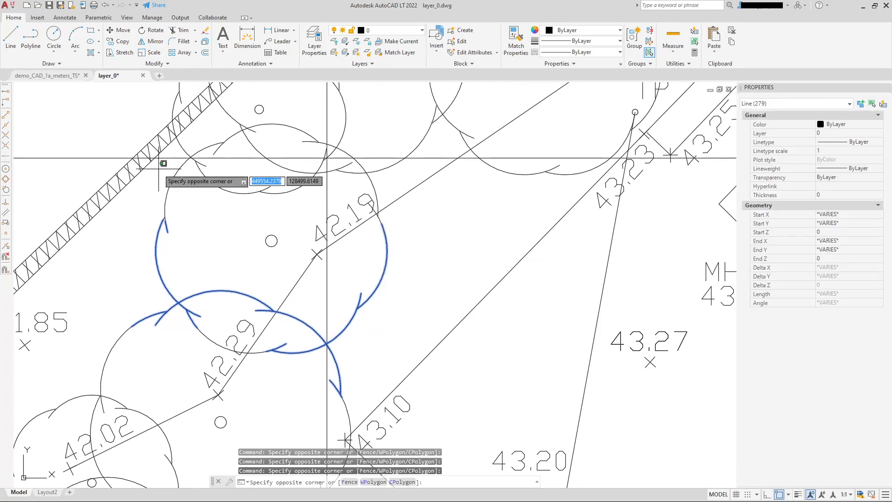
{"action": "left_click", "coordinate": [201, 236]}
{"action": "scroll", "coordinate": [231, 191], "scroll_direction": "up", "scroll_amount": 2}
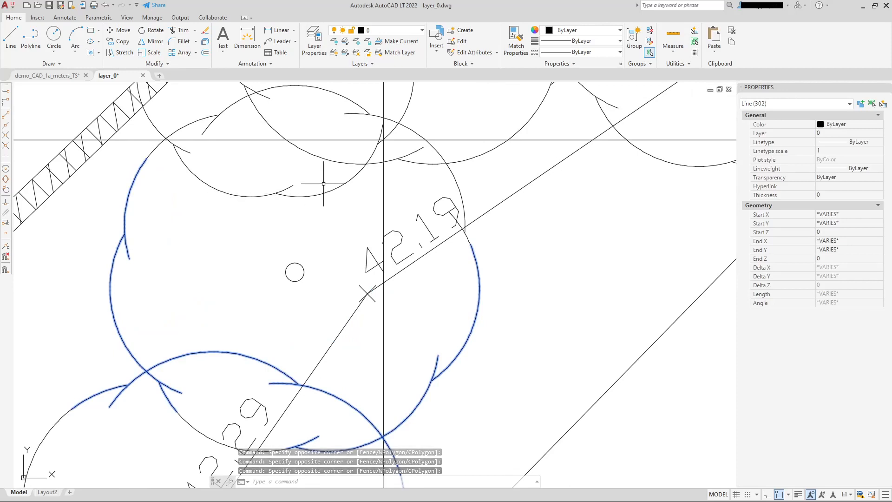
{"action": "scroll", "coordinate": [319, 194], "scroll_direction": "up", "scroll_amount": 2}
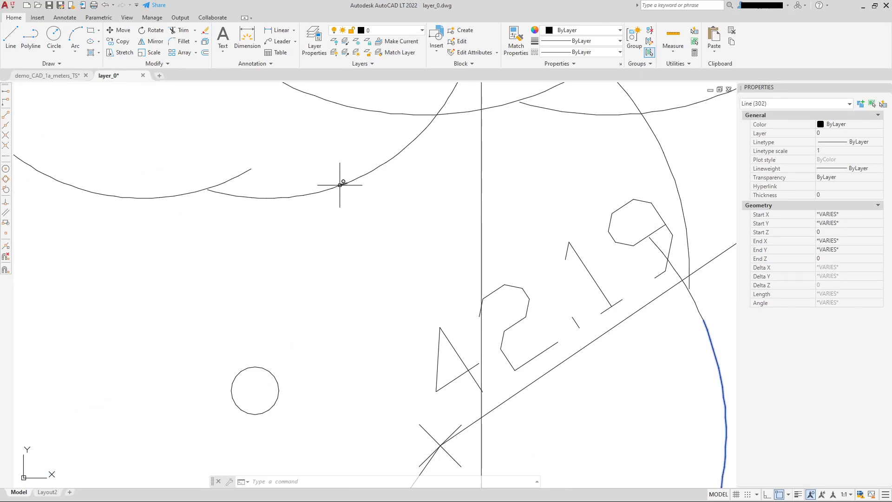
{"action": "scroll", "coordinate": [249, 198], "scroll_direction": "down", "scroll_amount": 3}
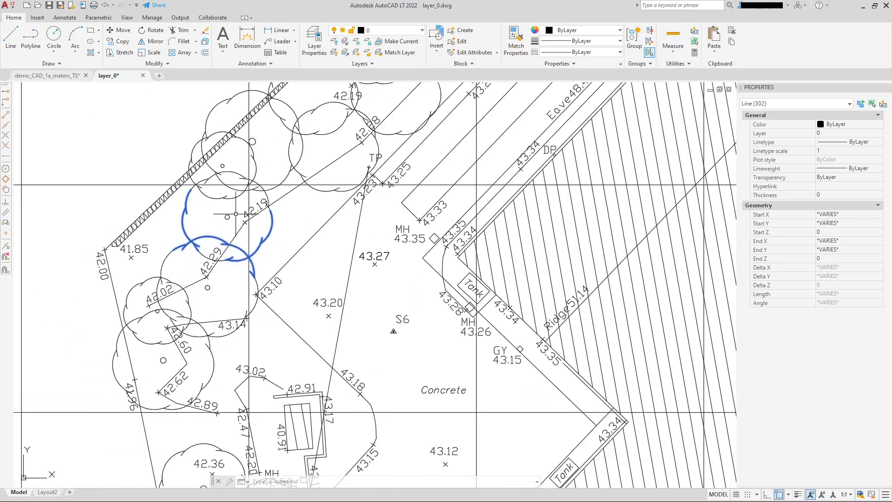
Add canopy outline segments of the trees beside levels 42.02, 43.14, 42.62 and 42.89 to the selection.
{"action": "middle_click_drag", "start_coordinate": [207, 248], "coordinate": [276, 204]}
{"action": "left_click", "coordinate": [225, 193]}
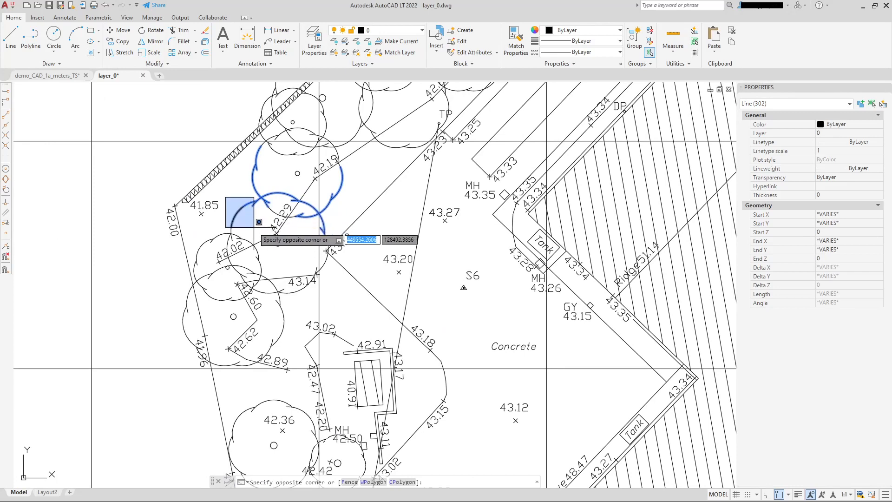
{"action": "left_click", "coordinate": [293, 267]}
{"action": "scroll", "coordinate": [274, 298], "scroll_direction": "up", "scroll_amount": 4}
{"action": "left_click", "coordinate": [247, 271]}
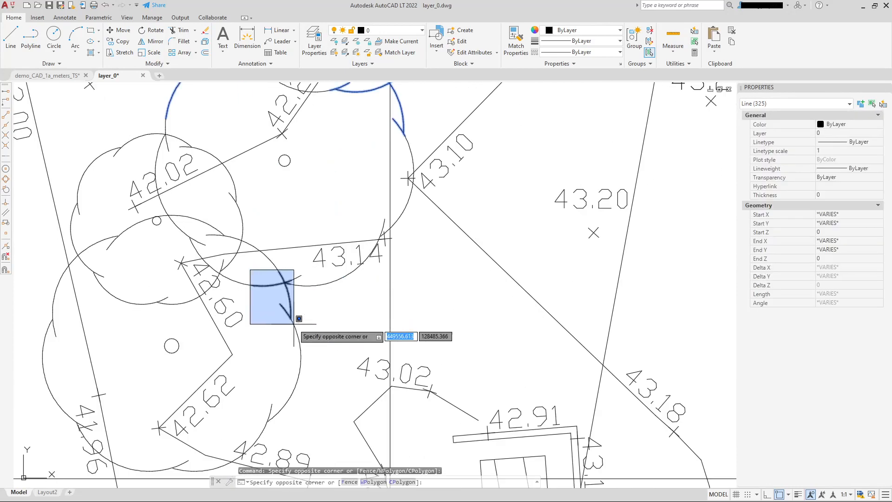
{"action": "left_click", "coordinate": [325, 350]}
{"action": "middle_click_drag", "start_coordinate": [315, 349], "coordinate": [345, 258]}
{"action": "left_click", "coordinate": [287, 247]}
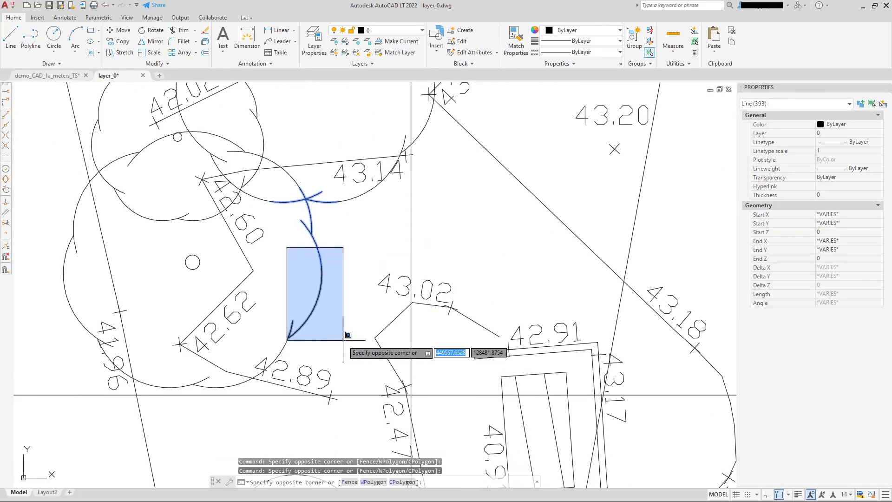
{"action": "left_click", "coordinate": [352, 343]}
{"action": "left_click", "coordinate": [172, 374]}
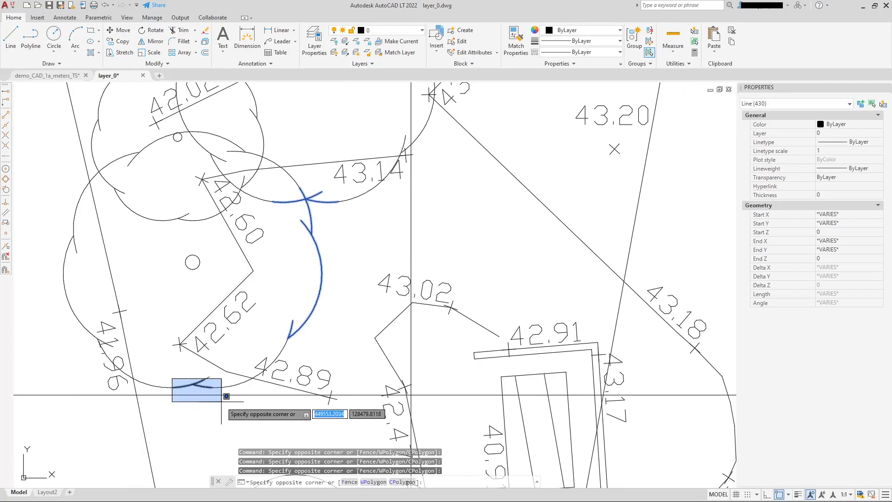
{"action": "left_click", "coordinate": [274, 401]}
{"action": "left_click", "coordinate": [262, 328]}
{"action": "left_click", "coordinate": [328, 398]}
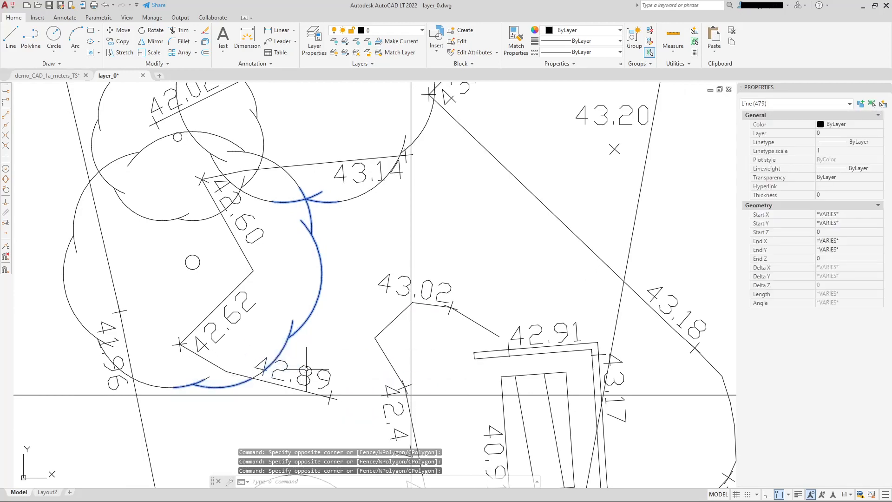
Look over the remaining trees across the site plan and clear the canopy segment selection.
{"action": "scroll", "coordinate": [229, 330], "scroll_direction": "down", "scroll_amount": 8}
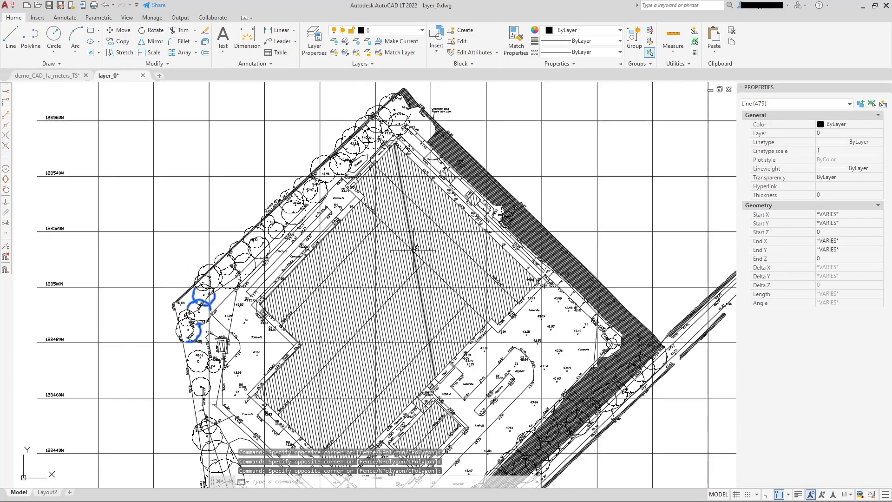
{"action": "scroll", "coordinate": [424, 265], "scroll_direction": "down", "scroll_amount": 4}
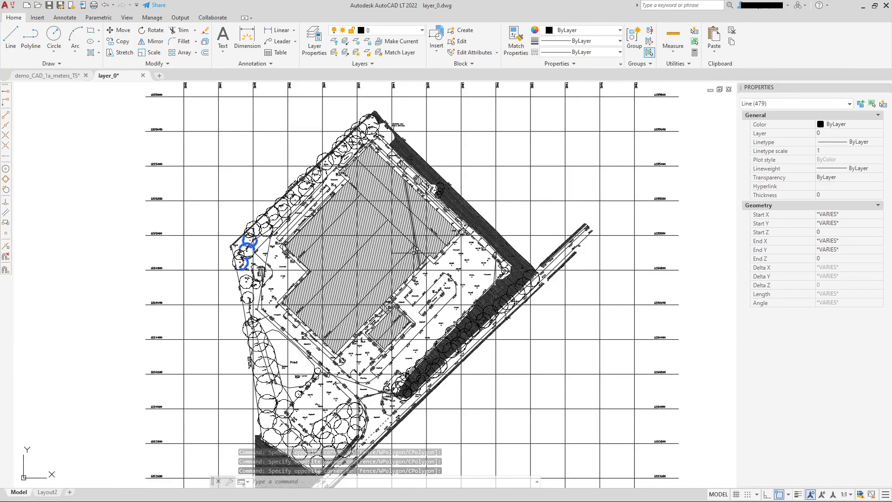
{"action": "scroll", "coordinate": [331, 298], "scroll_direction": "up", "scroll_amount": 2}
{"action": "scroll", "coordinate": [335, 341], "scroll_direction": "up", "scroll_amount": 4}
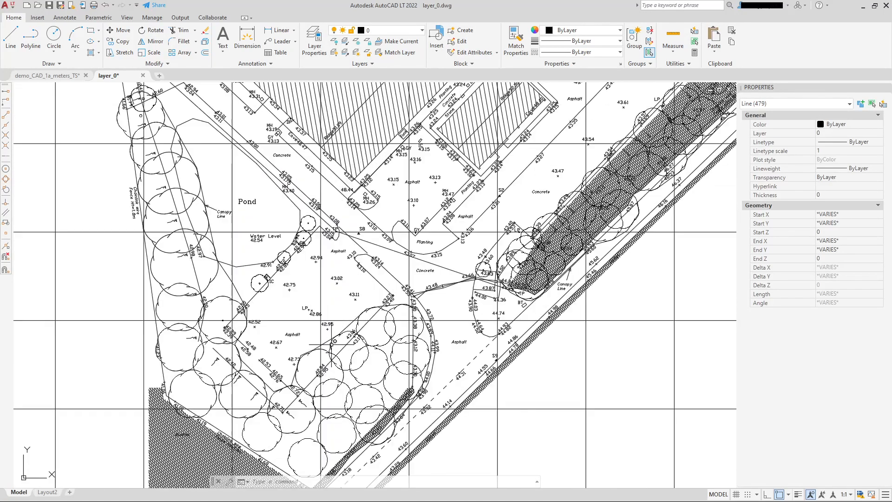
{"action": "scroll", "coordinate": [233, 275], "scroll_direction": "down", "scroll_amount": 1}
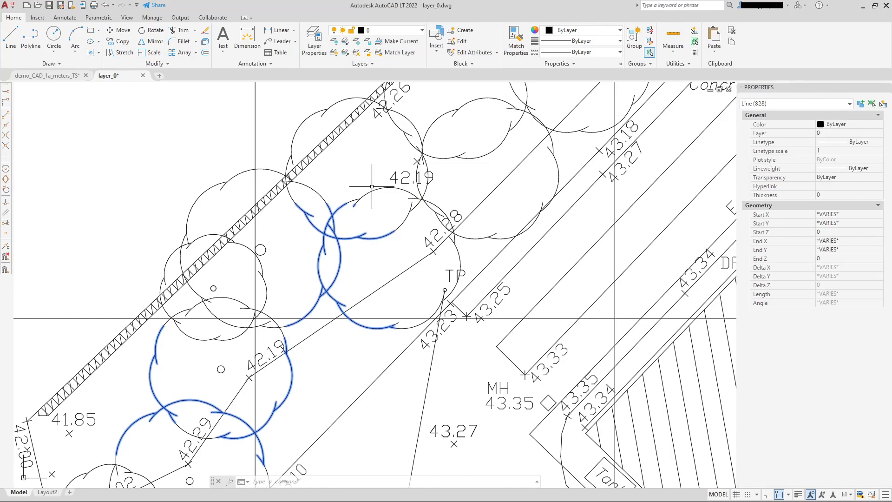
{"action": "scroll", "coordinate": [371, 186], "scroll_direction": "down", "scroll_amount": 2}
{"action": "key", "text": "Escape"}
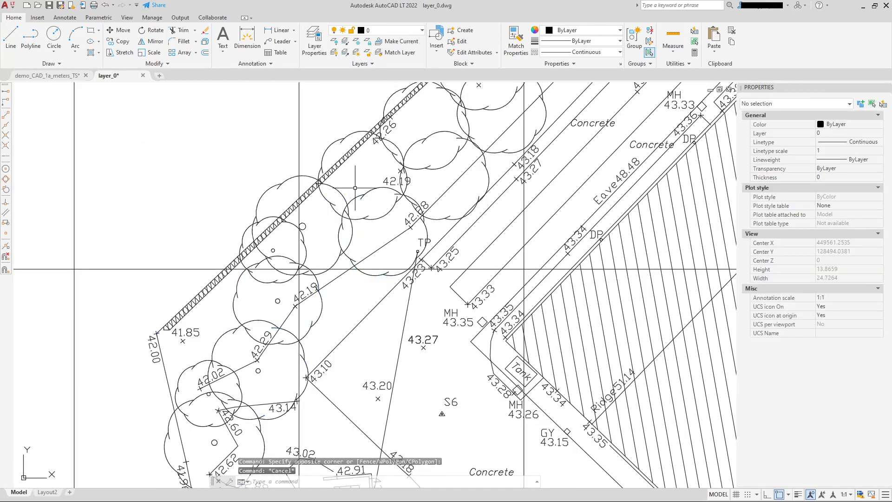
Open the recent drawing mercury_base.dwg and view its full survey plan.
{"action": "left_click", "coordinate": [8, 5]}
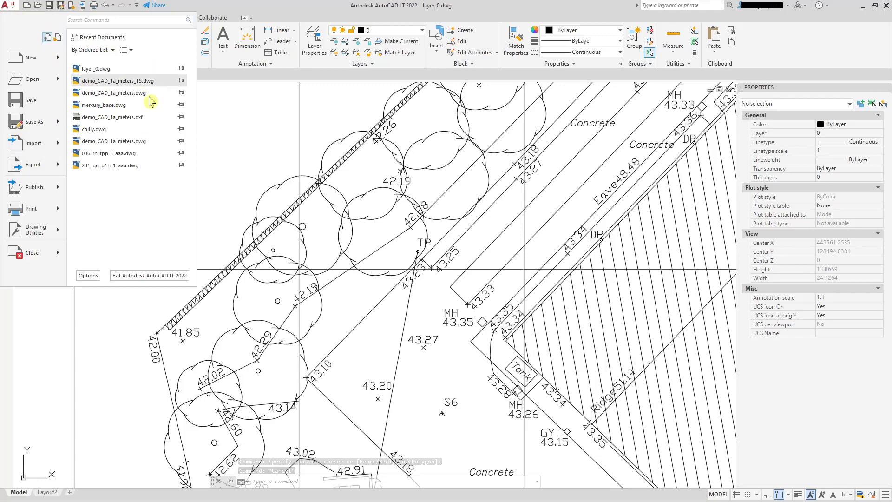
{"action": "left_click", "coordinate": [123, 106]}
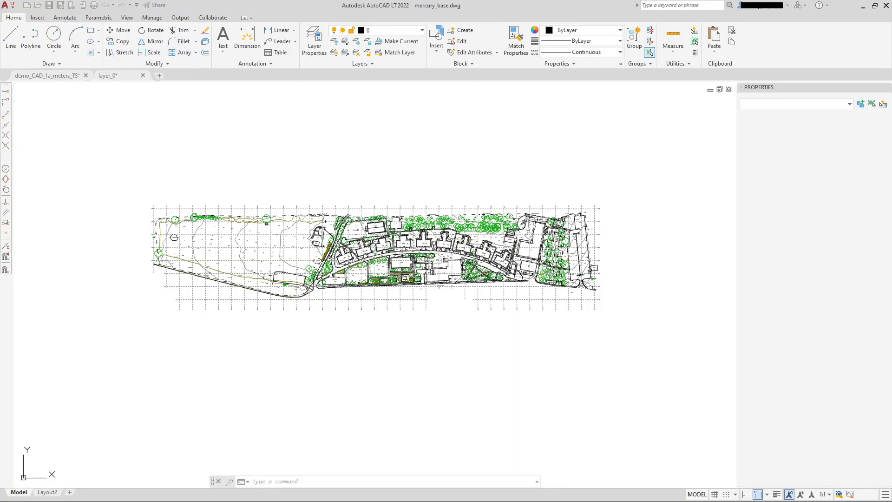
{"action": "scroll", "coordinate": [388, 215], "scroll_direction": "up", "scroll_amount": 5}
{"action": "scroll", "coordinate": [516, 258], "scroll_direction": "down", "scroll_amount": 3}
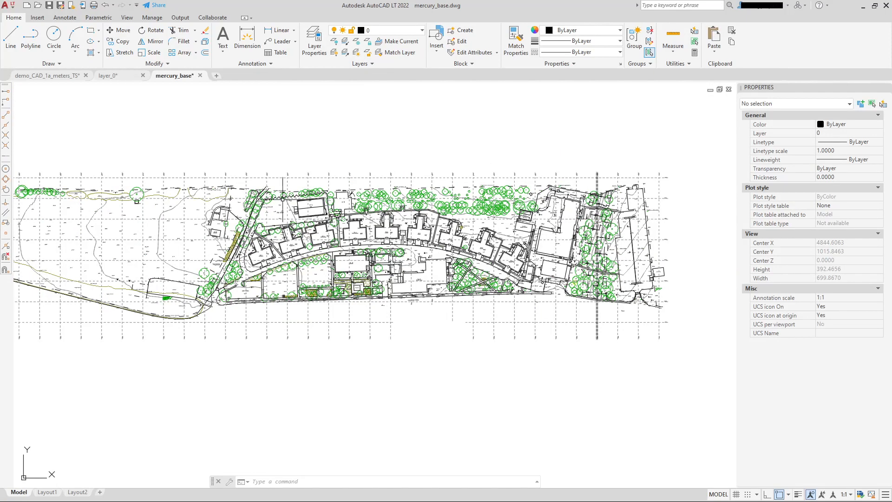
Examine the buildings, car parks, roads and green tree symbols across the survey plan.
{"action": "scroll", "coordinate": [530, 273], "scroll_direction": "up", "scroll_amount": 2}
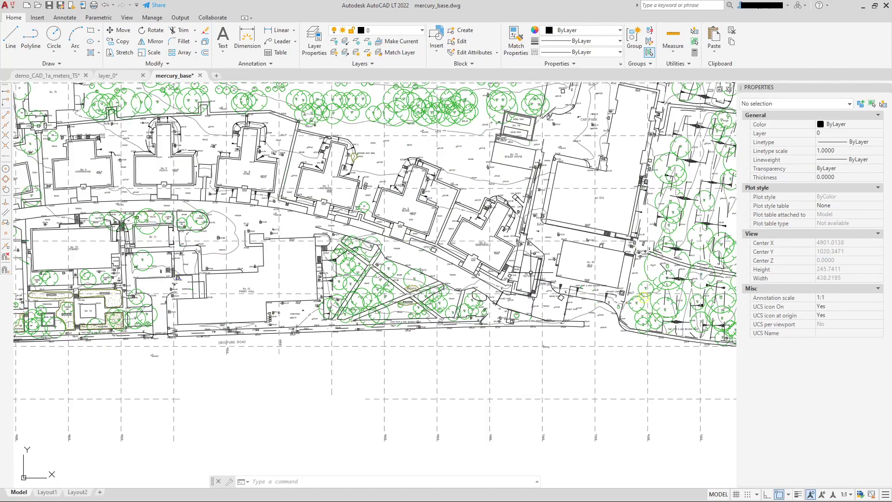
{"action": "scroll", "coordinate": [530, 273], "scroll_direction": "down", "scroll_amount": 5}
{"action": "scroll", "coordinate": [384, 243], "scroll_direction": "up", "scroll_amount": 5}
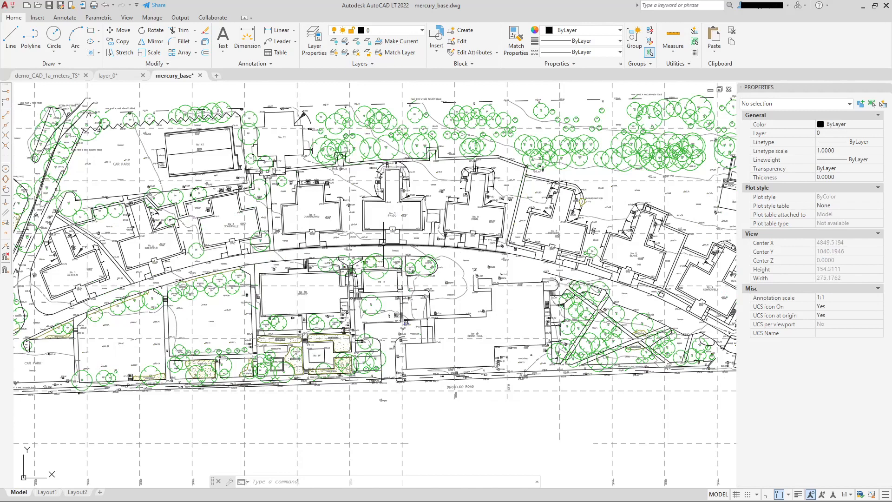
{"action": "middle_click_drag", "start_coordinate": [468, 229], "coordinate": [439, 268]}
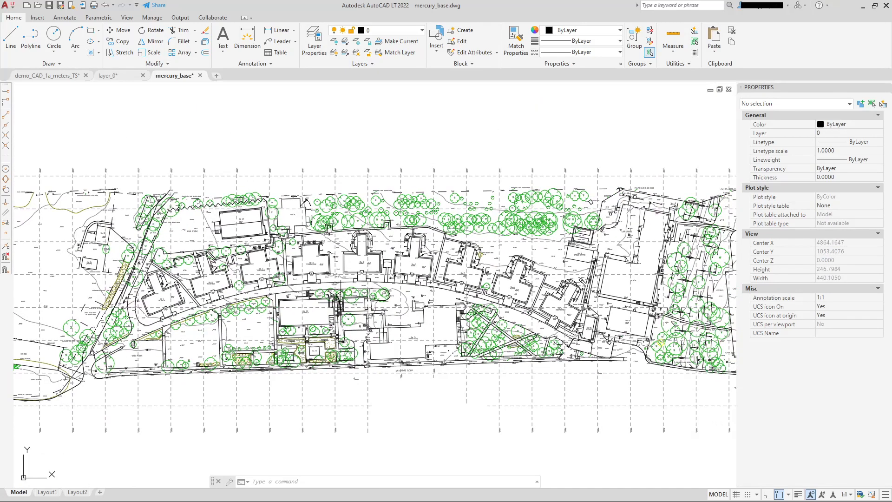
{"action": "scroll", "coordinate": [342, 303], "scroll_direction": "up", "scroll_amount": 2}
{"action": "middle_click_drag", "start_coordinate": [341, 285], "coordinate": [413, 260]}
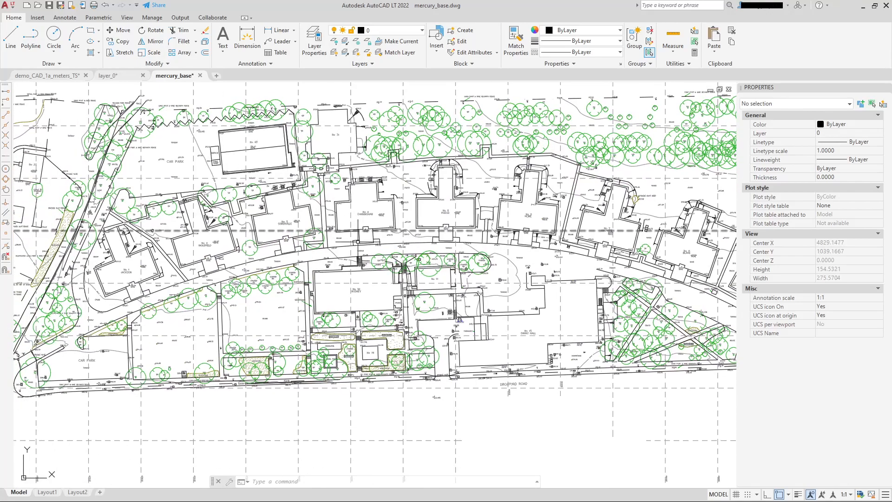
{"action": "scroll", "coordinate": [443, 286], "scroll_direction": "down", "scroll_amount": 3}
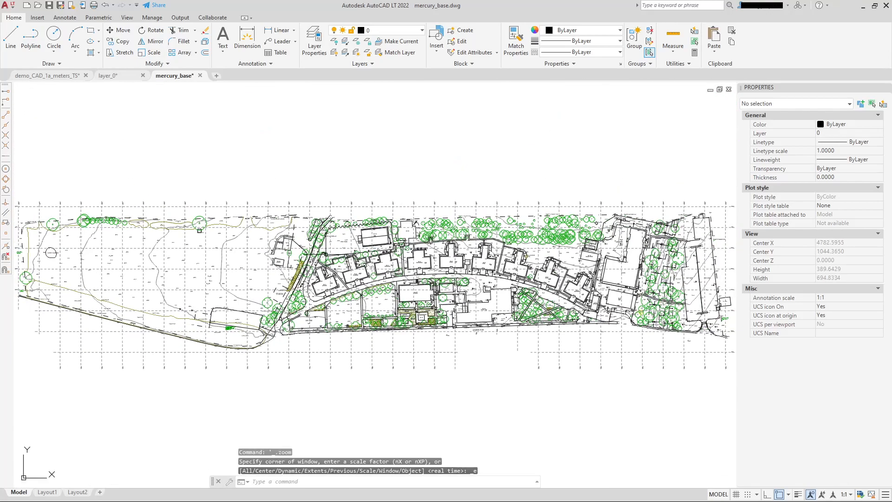
{"action": "scroll", "coordinate": [381, 221], "scroll_direction": "up", "scroll_amount": 3}
{"action": "middle_click_drag", "start_coordinate": [397, 276], "coordinate": [405, 225]}
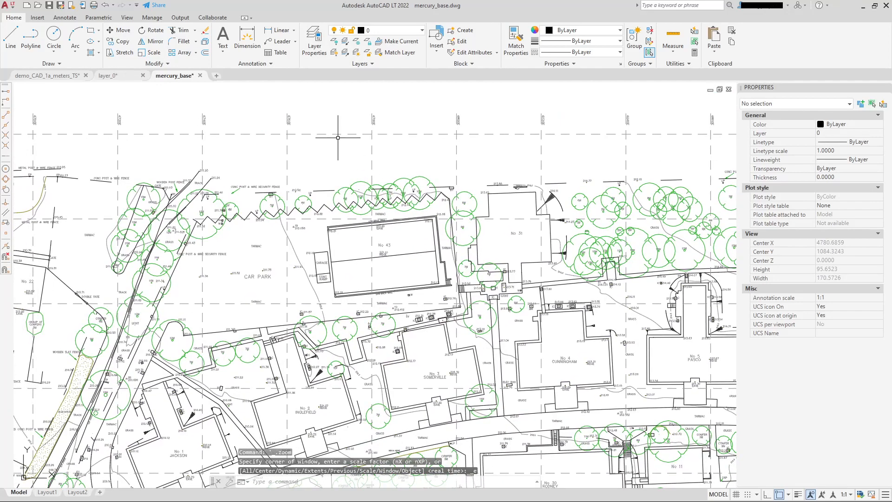
Check the drawing's layer list, identify the layer of the upper horizontal grid line and turn the GRID layer off.
{"action": "left_click", "coordinate": [409, 30]}
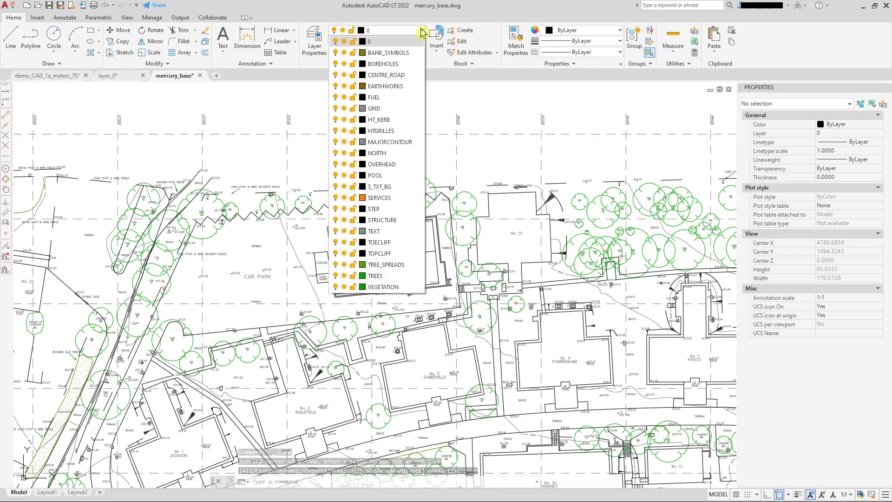
{"action": "left_click", "coordinate": [450, 107]}
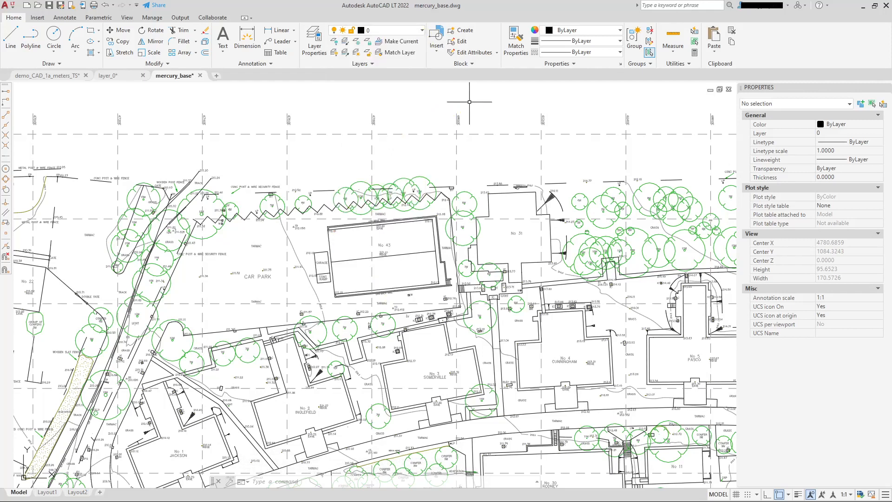
{"action": "left_click", "coordinate": [395, 134]}
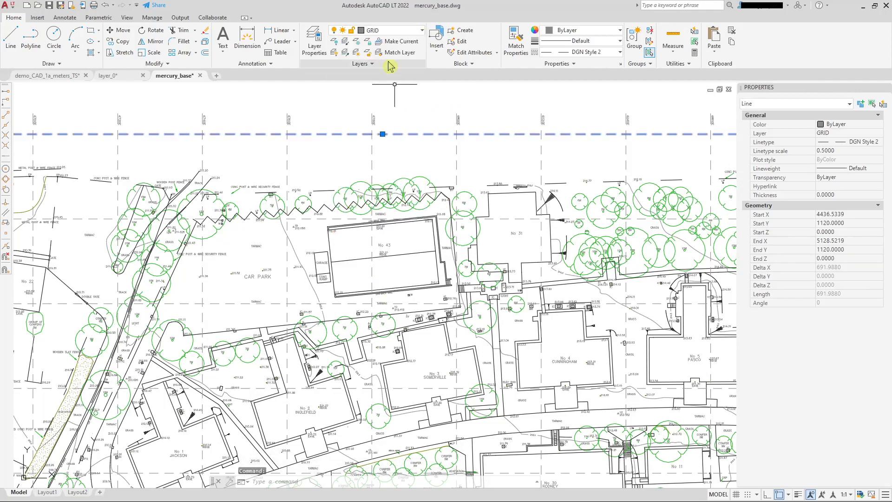
{"action": "left_click", "coordinate": [422, 30]}
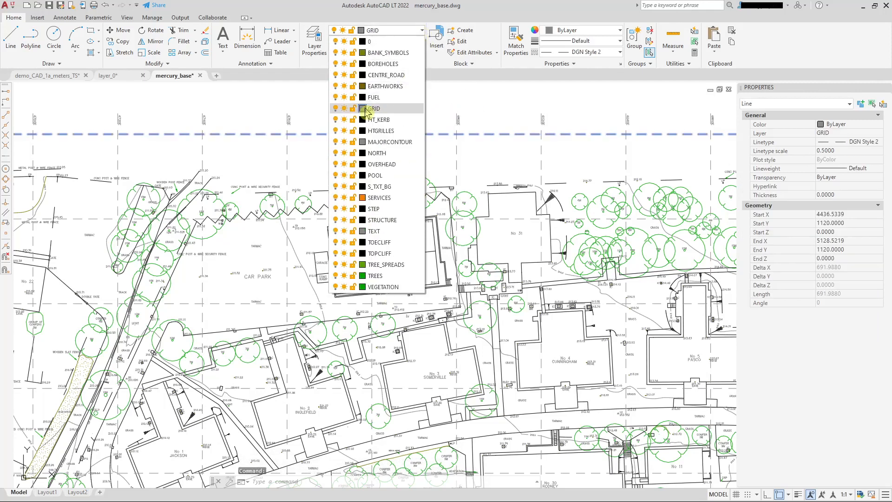
{"action": "left_click", "coordinate": [336, 108]}
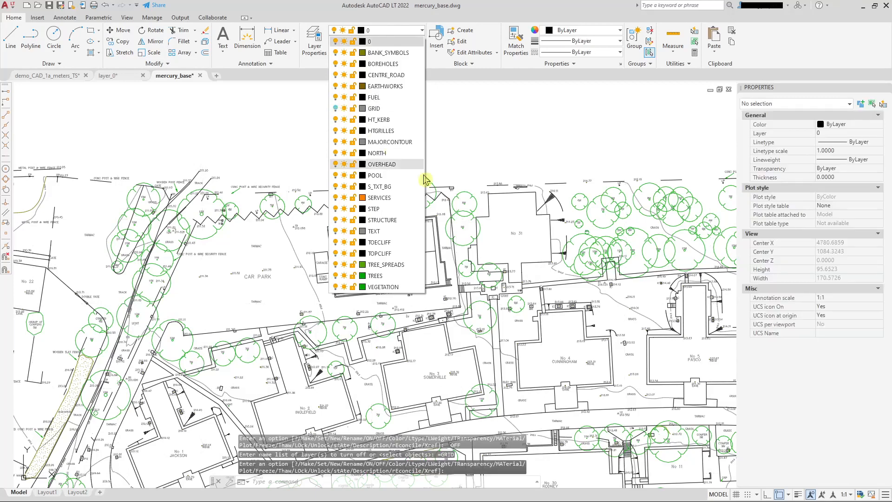
Identify the layer of the 9M tree symbol beside building No 31 and freeze the TREES layer.
{"action": "scroll", "coordinate": [488, 252], "scroll_direction": "up", "scroll_amount": 6}
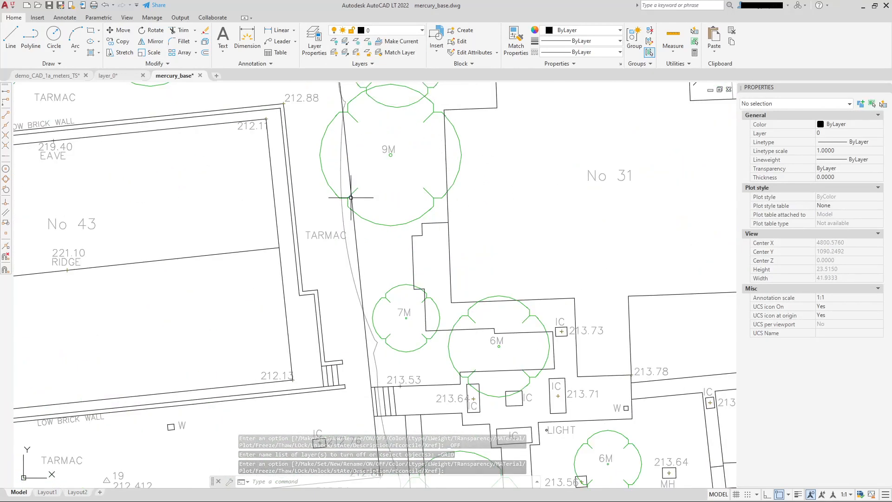
{"action": "key", "text": "Return"}
{"action": "left_click", "coordinate": [463, 157]}
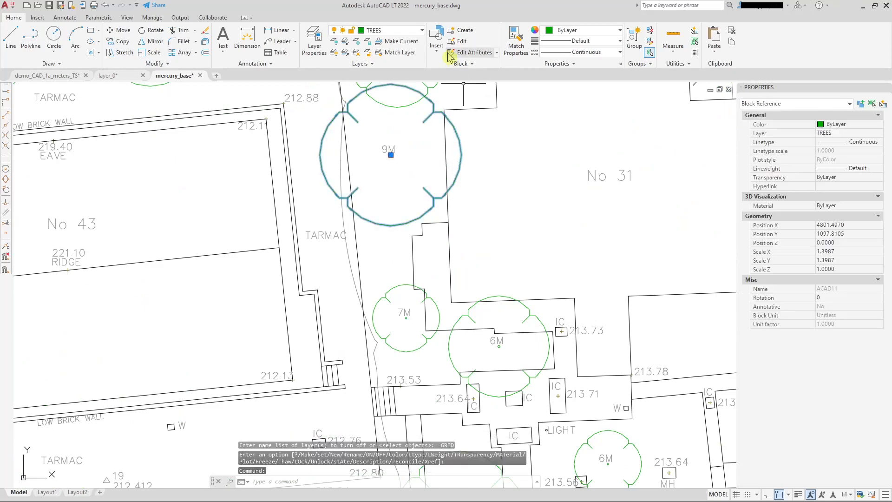
{"action": "left_click", "coordinate": [425, 32]}
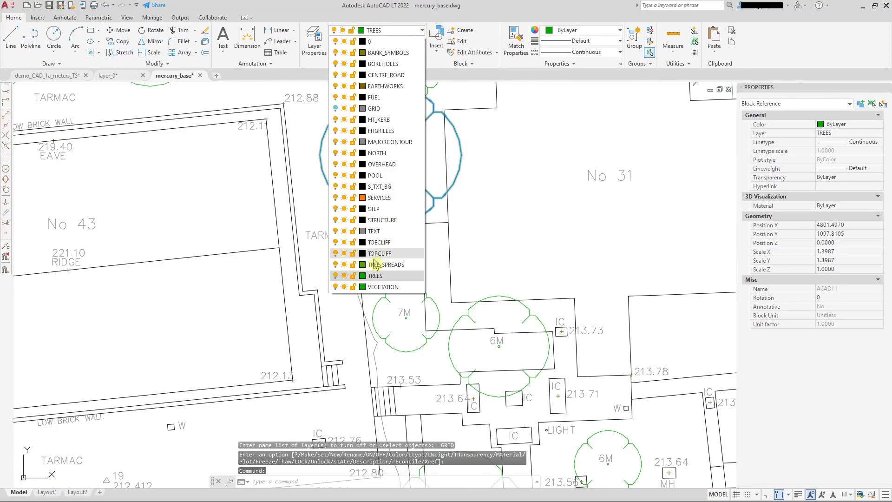
{"action": "left_click", "coordinate": [344, 281]}
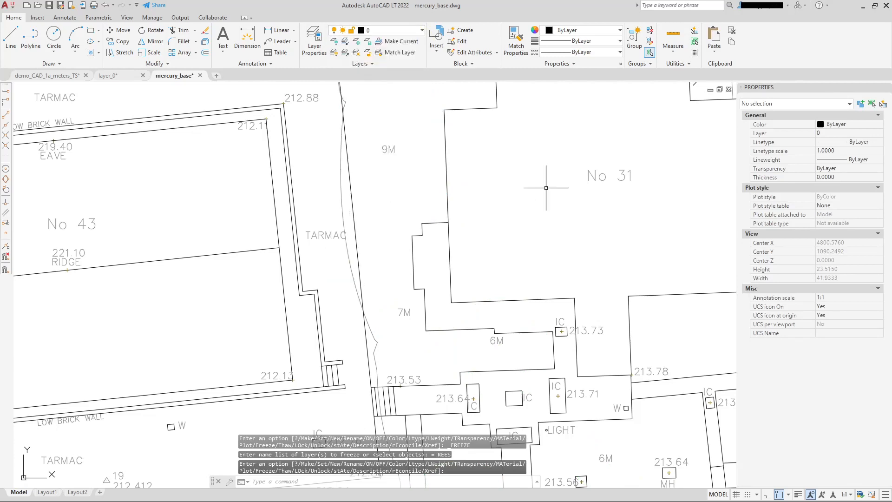
Examine the tree height labels across the grass area behind the buildings and check which layer a 3M label is on.
{"action": "scroll", "coordinate": [547, 189], "scroll_direction": "down", "scroll_amount": 5}
{"action": "middle_click_drag", "start_coordinate": [547, 189], "coordinate": [313, 218]}
{"action": "scroll", "coordinate": [416, 213], "scroll_direction": "up", "scroll_amount": 8}
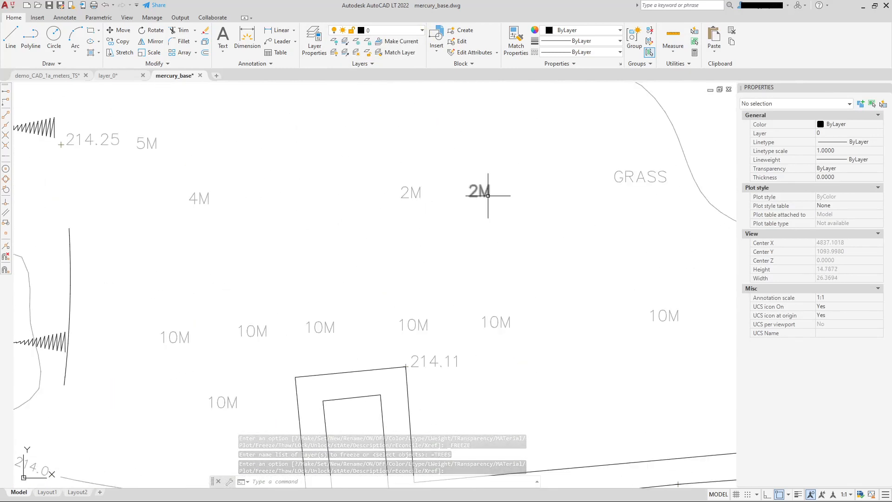
{"action": "scroll", "coordinate": [318, 320], "scroll_direction": "down", "scroll_amount": 8}
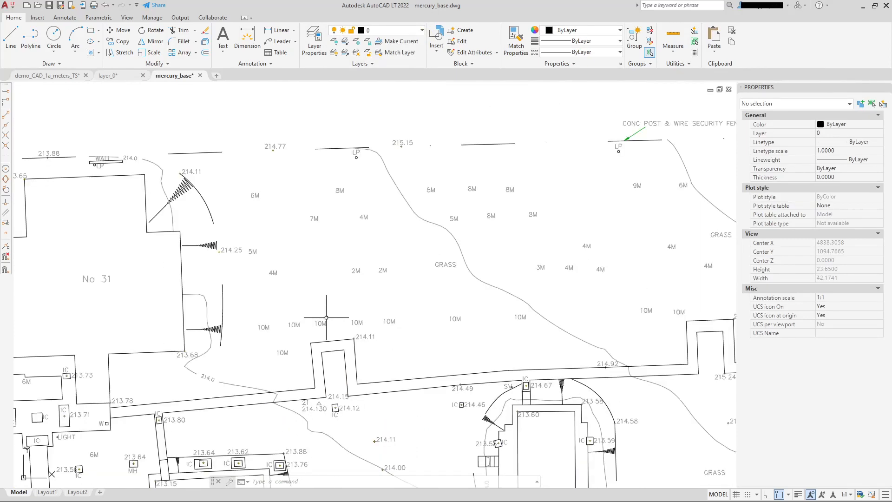
{"action": "scroll", "coordinate": [420, 254], "scroll_direction": "up", "scroll_amount": 4}
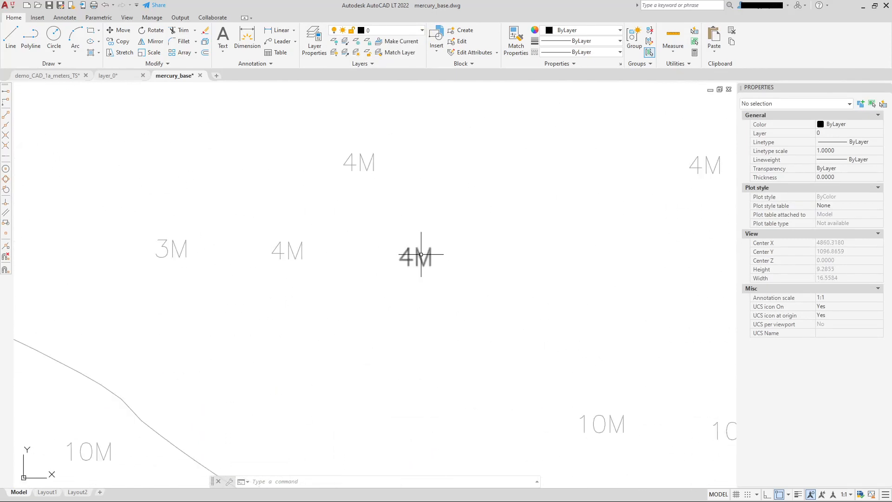
{"action": "scroll", "coordinate": [421, 254], "scroll_direction": "down", "scroll_amount": 6}
{"action": "middle_click_drag", "start_coordinate": [506, 255], "coordinate": [258, 246]}
{"action": "scroll", "coordinate": [452, 176], "scroll_direction": "up", "scroll_amount": 2}
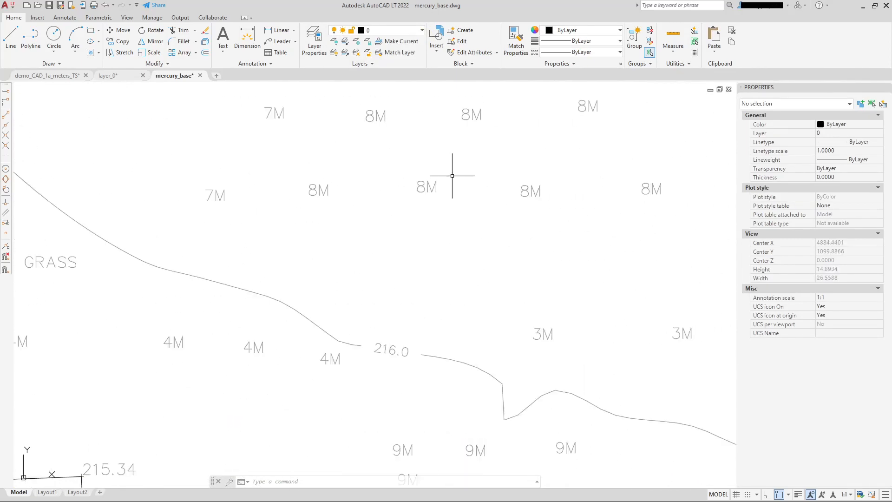
{"action": "scroll", "coordinate": [463, 228], "scroll_direction": "down", "scroll_amount": 1}
{"action": "middle_click_drag", "start_coordinate": [417, 240], "coordinate": [335, 257]}
{"action": "scroll", "coordinate": [355, 256], "scroll_direction": "down", "scroll_amount": 4}
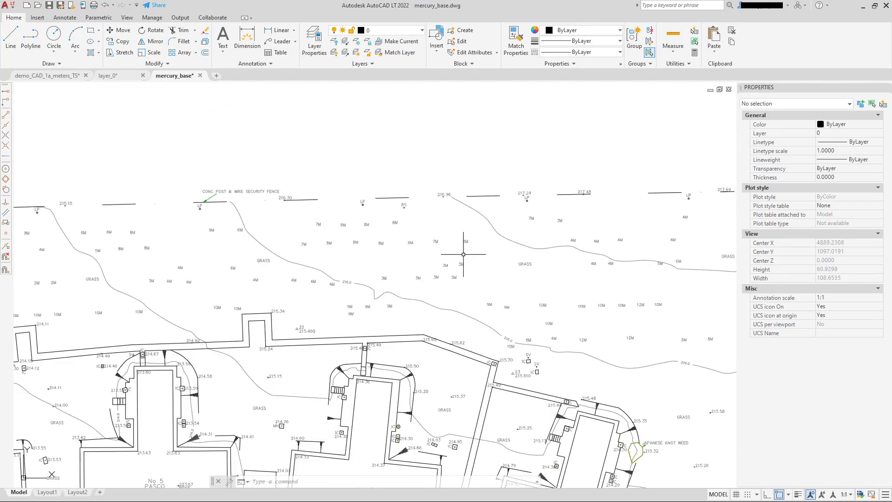
{"action": "scroll", "coordinate": [508, 305], "scroll_direction": "up", "scroll_amount": 5}
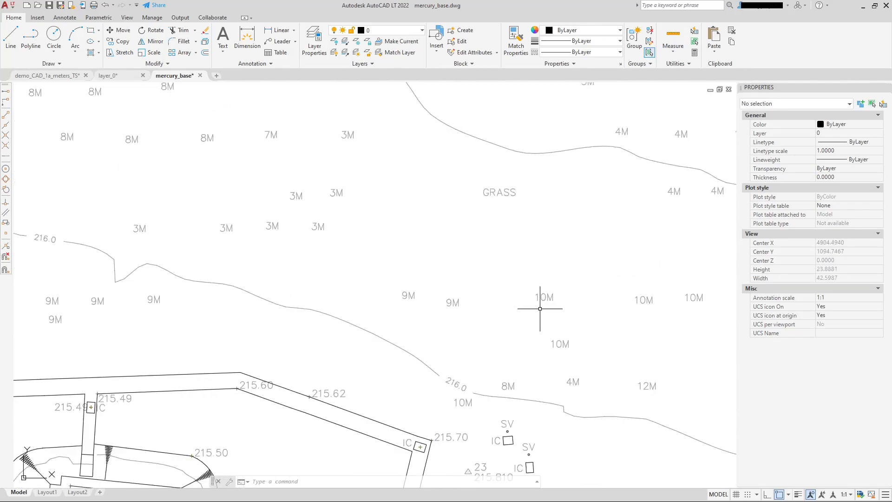
{"action": "scroll", "coordinate": [326, 226], "scroll_direction": "up", "scroll_amount": 1}
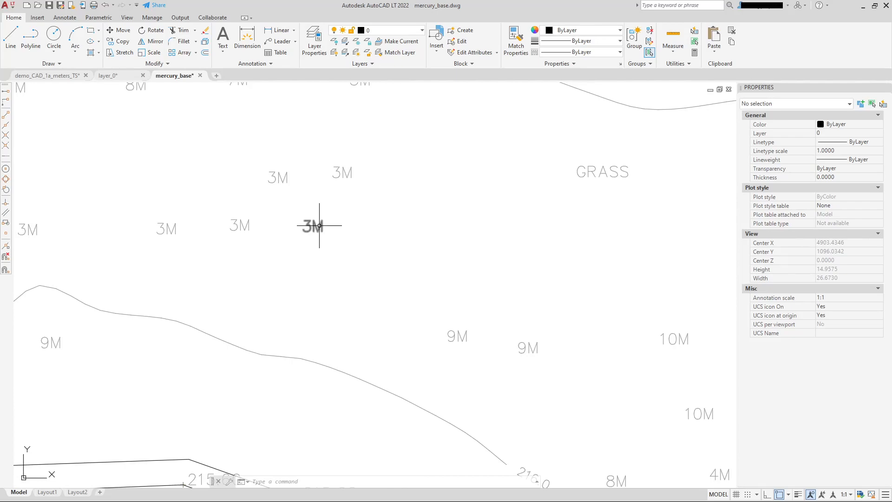
{"action": "left_click", "coordinate": [319, 225]}
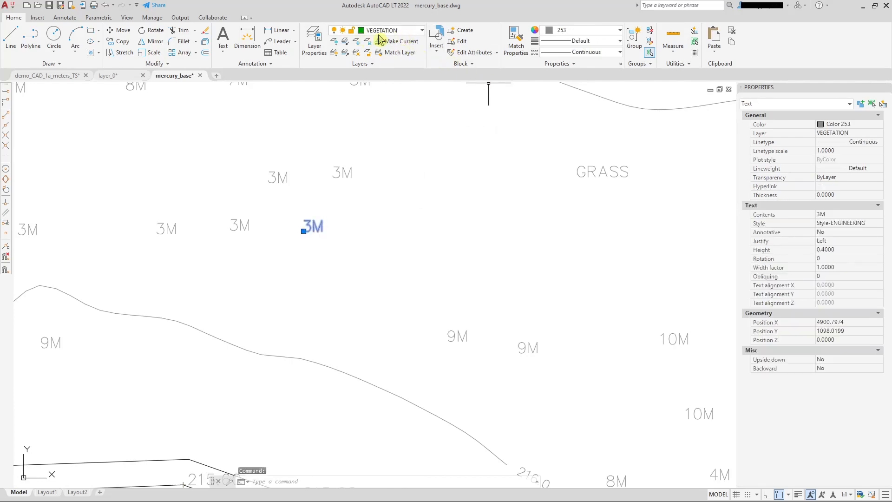
{"action": "key", "text": "Escape"}
Check the layer of the name label inside building No 5 and clear the selection.
{"action": "scroll", "coordinate": [474, 204], "scroll_direction": "down", "scroll_amount": 5}
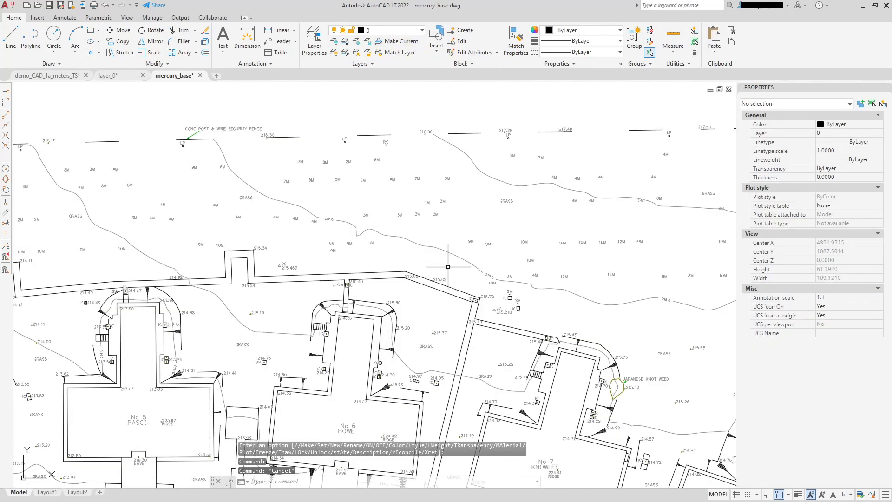
{"action": "middle_click_drag", "start_coordinate": [433, 252], "coordinate": [455, 213]}
{"action": "scroll", "coordinate": [205, 296], "scroll_direction": "up", "scroll_amount": 6}
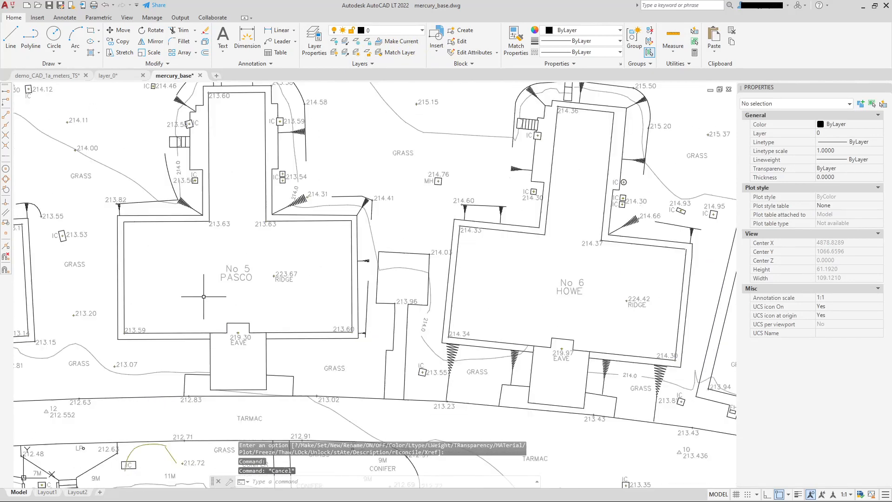
{"action": "scroll", "coordinate": [261, 243], "scroll_direction": "down", "scroll_amount": 3}
{"action": "left_click", "coordinate": [276, 235]}
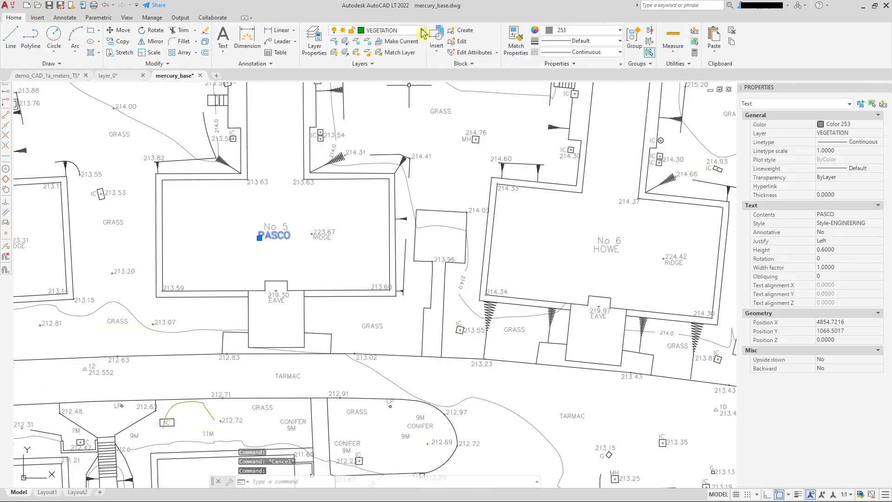
{"action": "key", "text": "Escape"}
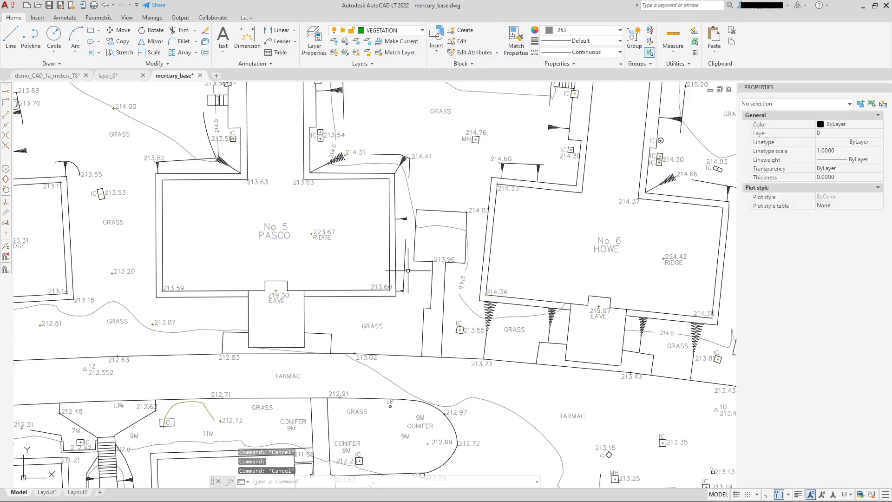
Check the layer of the CAR PARK label beside the beech hedge and clear the selection.
{"action": "scroll", "coordinate": [389, 310], "scroll_direction": "down", "scroll_amount": 2}
{"action": "scroll", "coordinate": [434, 148], "scroll_direction": "down", "scroll_amount": 5}
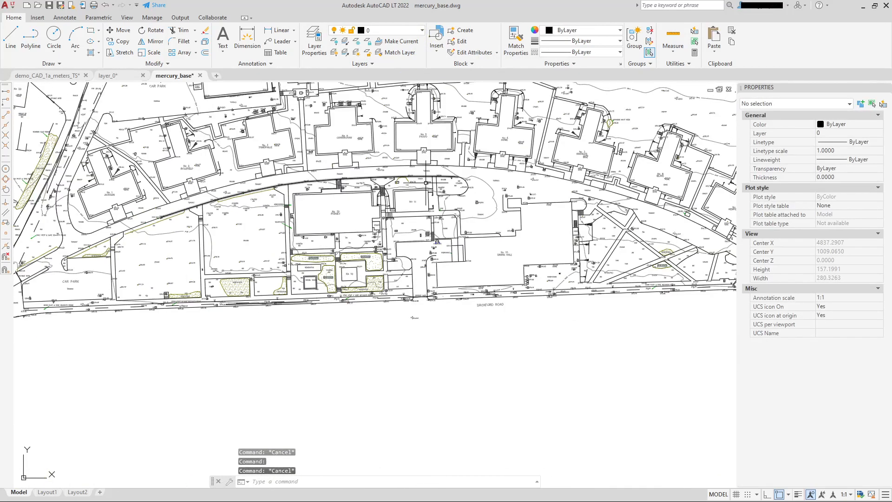
{"action": "scroll", "coordinate": [183, 358], "scroll_direction": "up", "scroll_amount": 4}
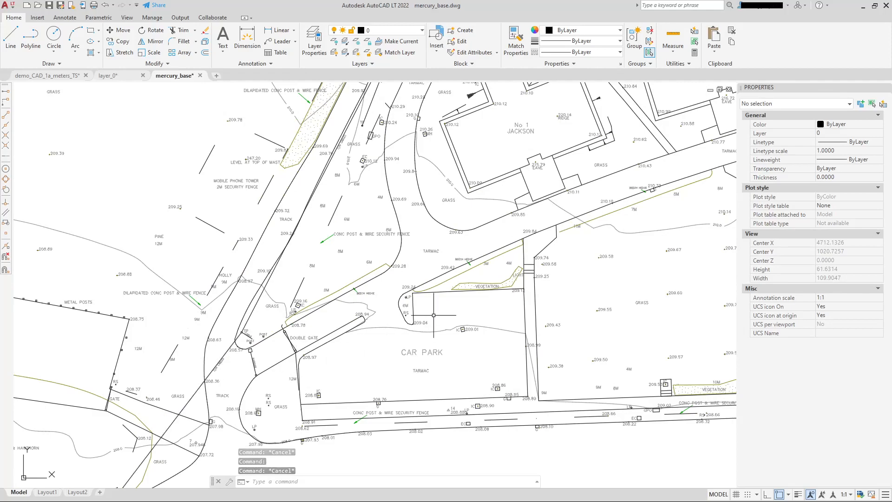
{"action": "scroll", "coordinate": [445, 363], "scroll_direction": "up", "scroll_amount": 3}
{"action": "left_click", "coordinate": [408, 286]}
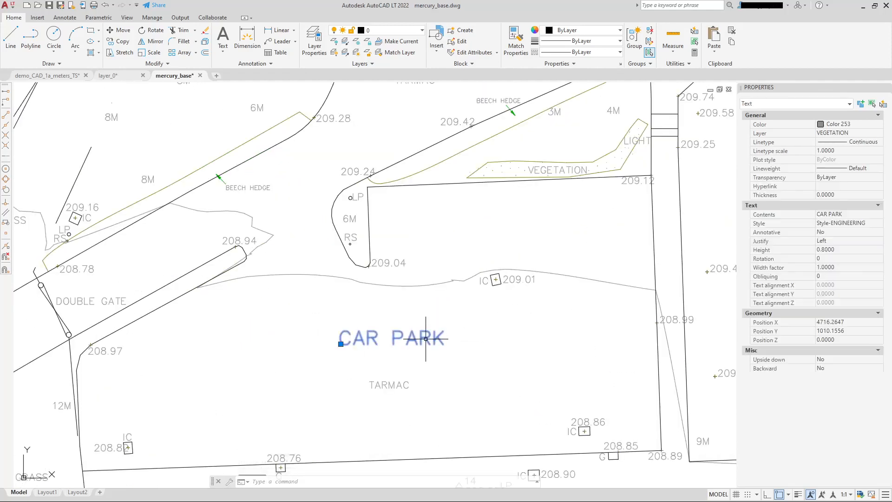
{"action": "scroll", "coordinate": [464, 181], "scroll_direction": "down", "scroll_amount": 3}
{"action": "key", "text": "Escape"}
{"action": "key", "text": "Escape"}
Look over the grass plots, the wooded strip and the buildings of the survey plan without the tree symbols.
{"action": "middle_click_drag", "start_coordinate": [581, 144], "coordinate": [317, 260]}
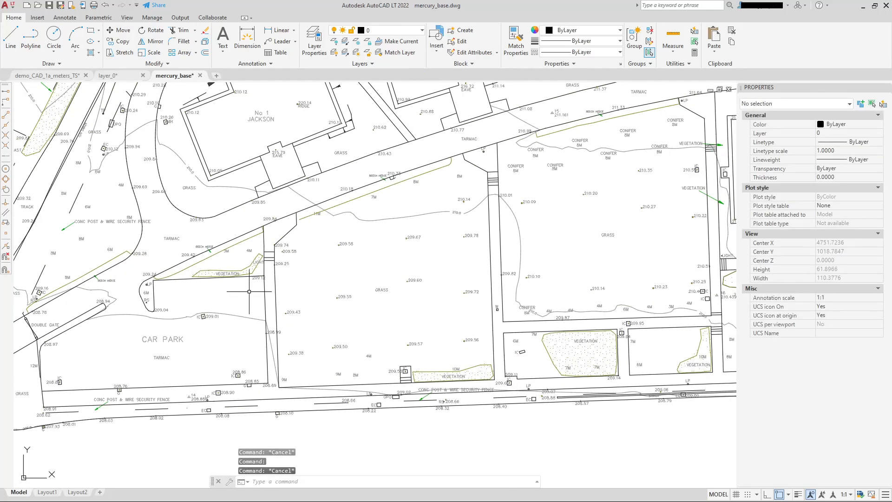
{"action": "scroll", "coordinate": [322, 258], "scroll_direction": "down", "scroll_amount": 4}
{"action": "middle_click_drag", "start_coordinate": [537, 95], "coordinate": [347, 268]}
{"action": "scroll", "coordinate": [388, 232], "scroll_direction": "up", "scroll_amount": 10}
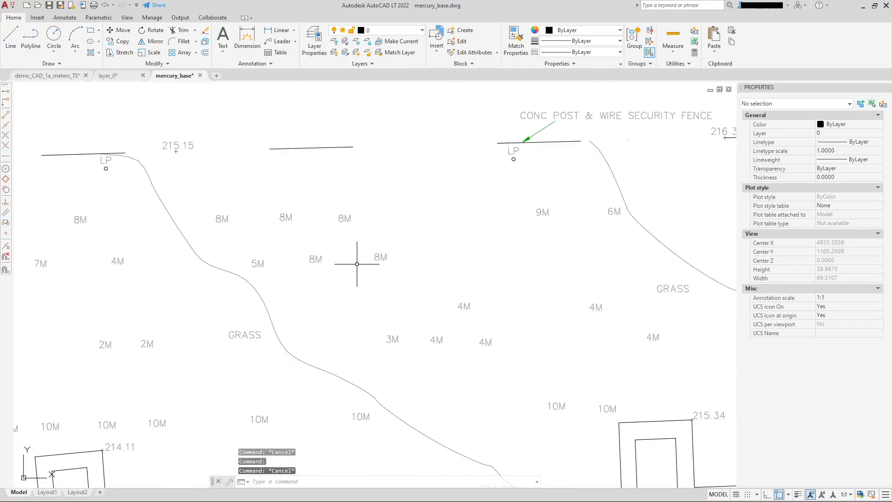
{"action": "scroll", "coordinate": [332, 200], "scroll_direction": "down", "scroll_amount": 8}
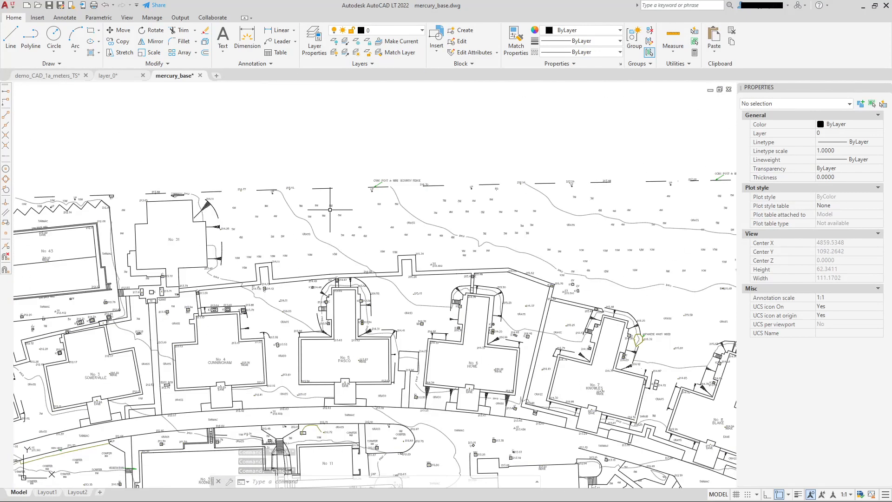
{"action": "middle_click_drag", "start_coordinate": [409, 253], "coordinate": [349, 257]}
{"action": "scroll", "coordinate": [415, 247], "scroll_direction": "down", "scroll_amount": 3}
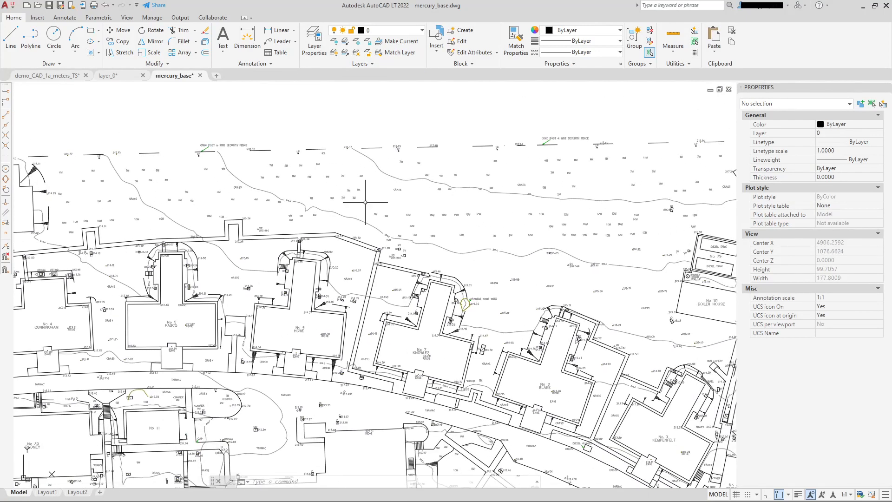
{"action": "left_click_drag", "start_coordinate": [706, 174], "coordinate": [363, 176]}
{"action": "middle_click_drag", "start_coordinate": [363, 176], "coordinate": [402, 175]}
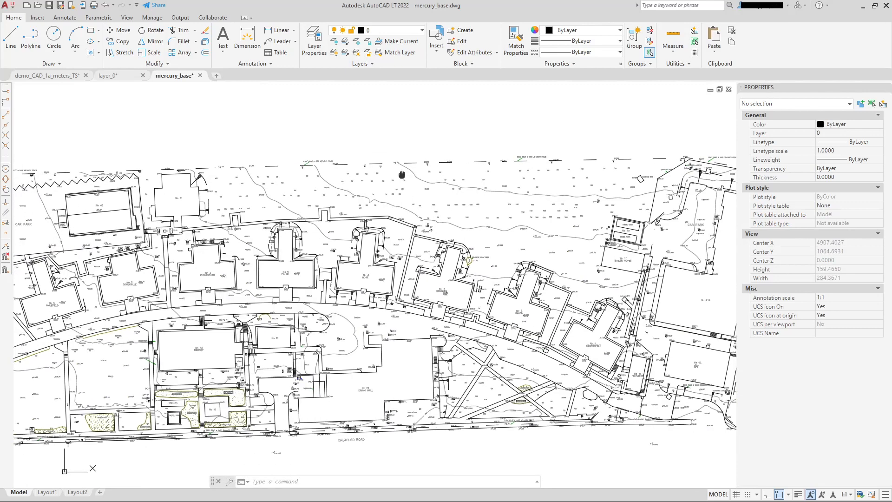
Save the current layer settings as a new layer state named base.
{"action": "left_click", "coordinate": [376, 66]}
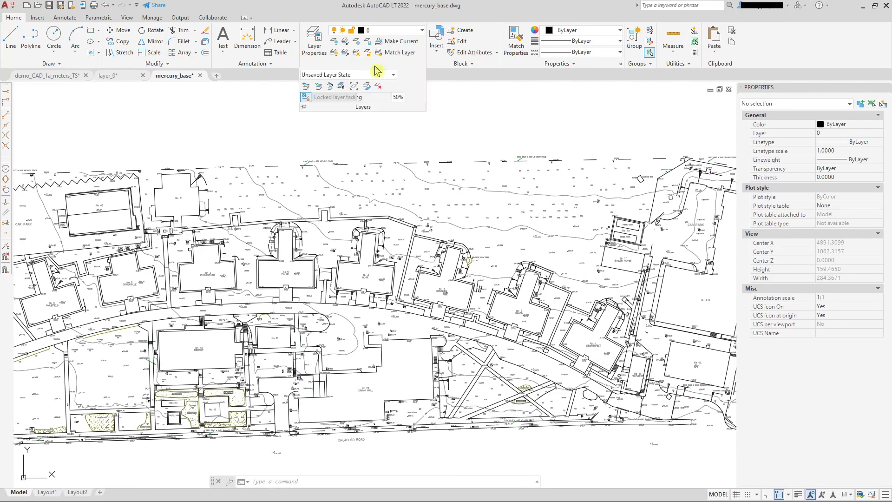
{"action": "left_click", "coordinate": [360, 75]}
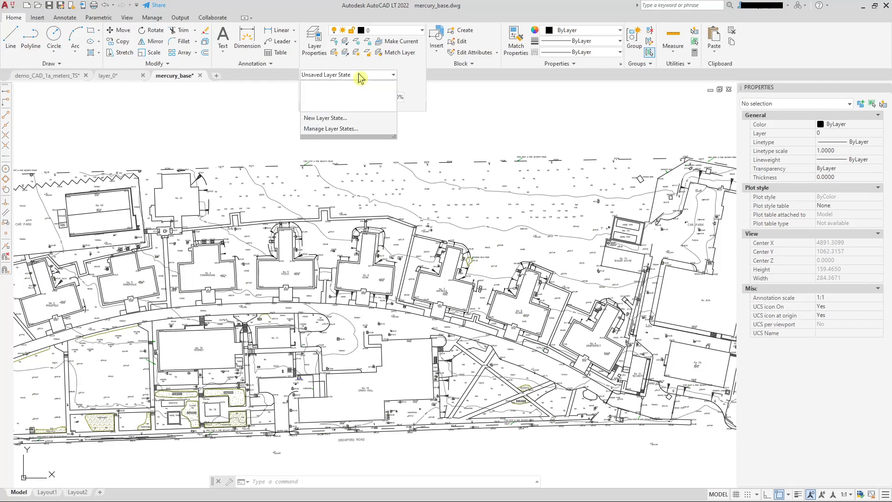
{"action": "left_click", "coordinate": [324, 117]}
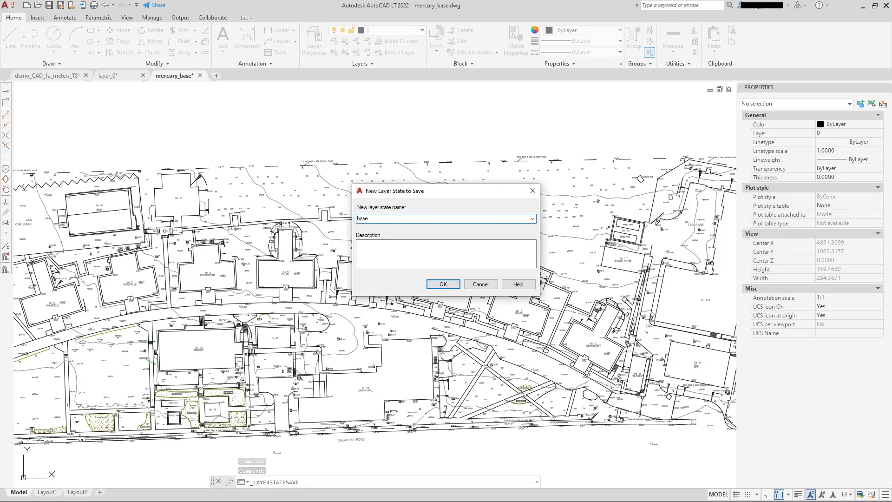
{"action": "left_click", "coordinate": [453, 283]}
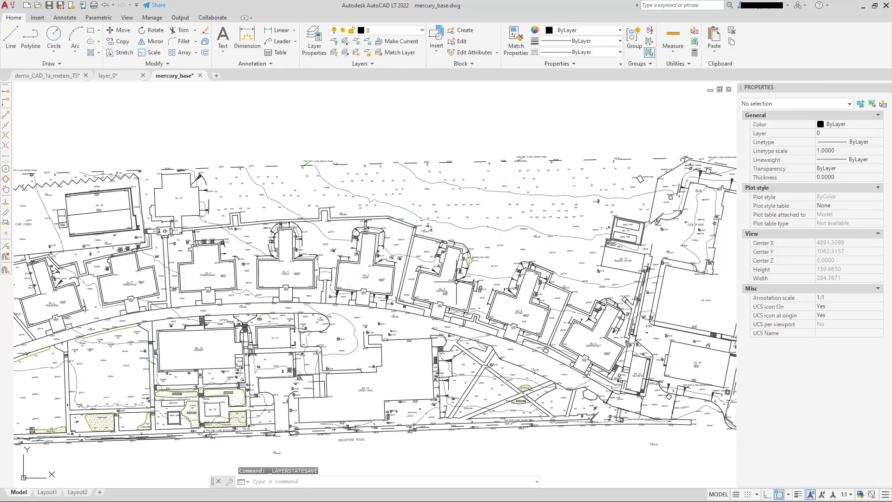
Select all layers in the Layer Properties Manager and turn them off, including the current layer.
{"action": "left_click", "coordinate": [424, 35]}
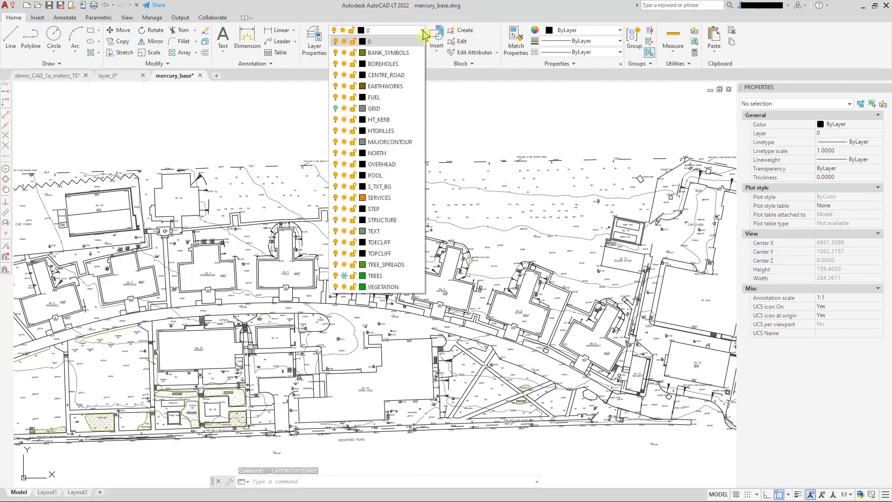
{"action": "left_click", "coordinate": [316, 47]}
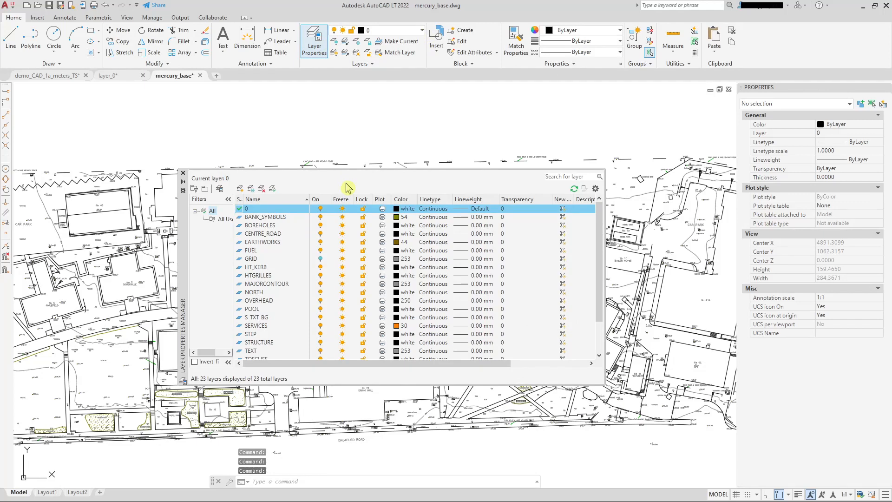
{"action": "key", "text": "ctrl+a"}
{"action": "left_click", "coordinate": [321, 277]}
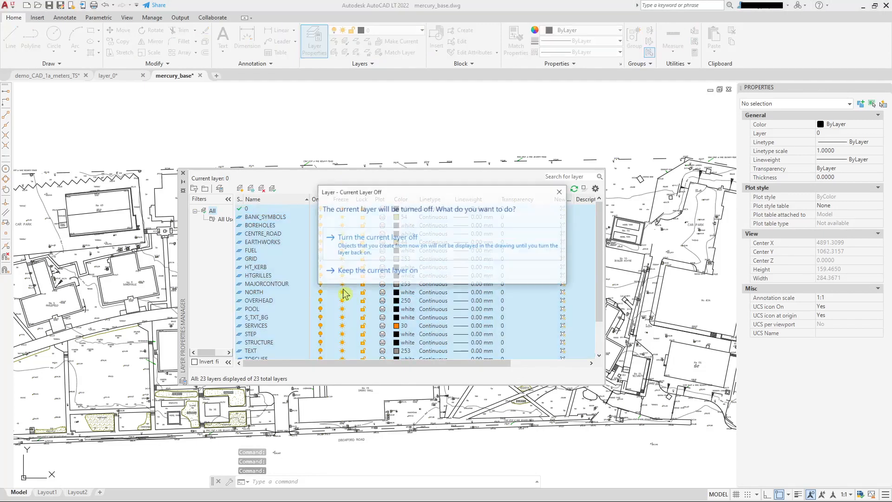
{"action": "left_click", "coordinate": [393, 254]}
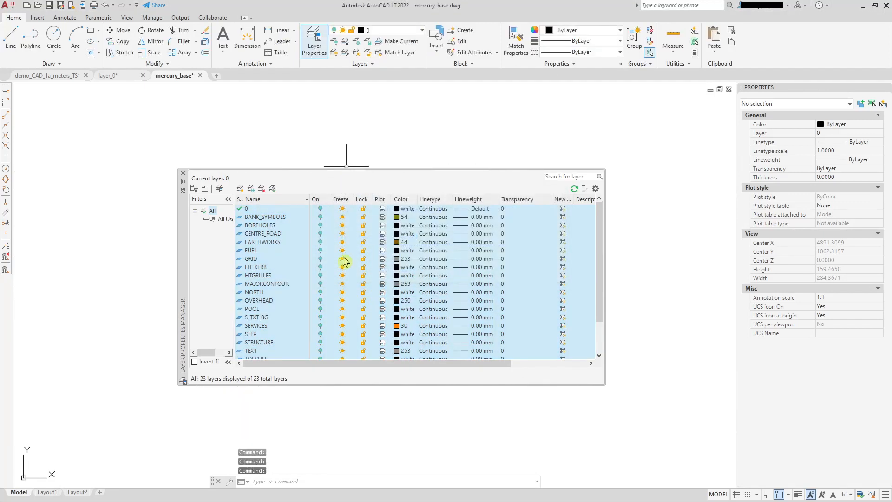
Turn all selected layers on and back off again, including the current layer.
{"action": "scroll", "coordinate": [332, 286], "scroll_direction": "down", "scroll_amount": 2}
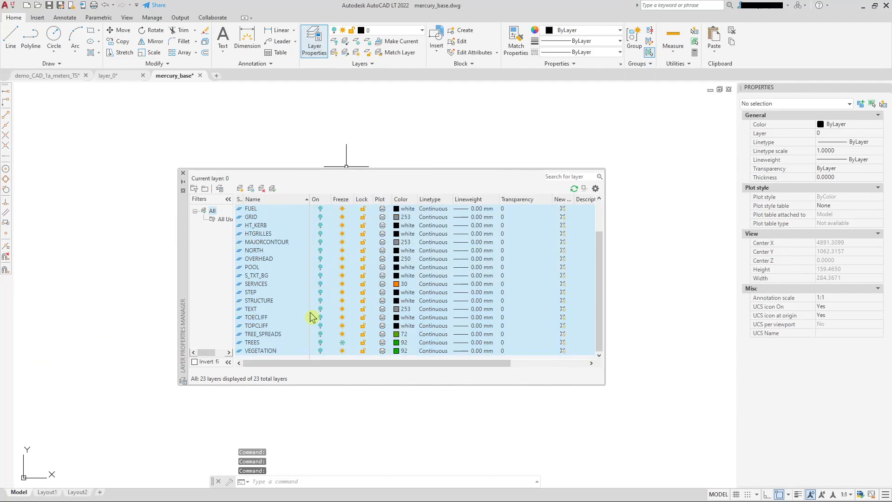
{"action": "left_click", "coordinate": [320, 351]}
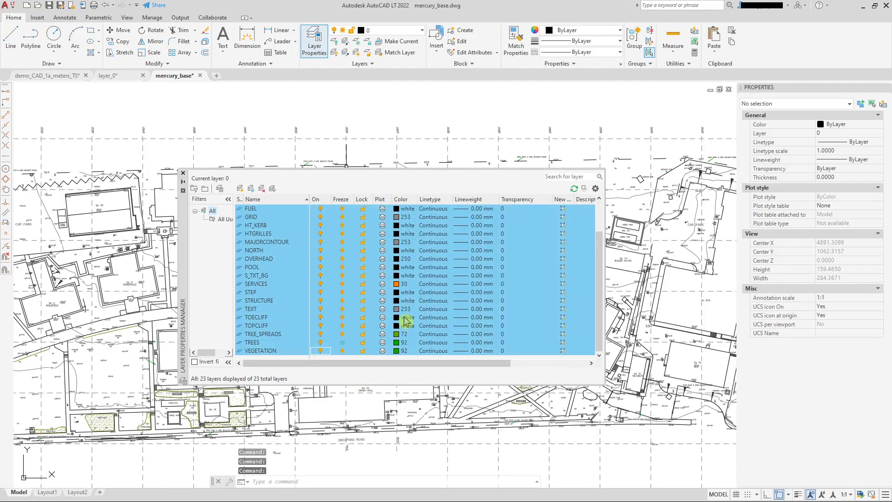
{"action": "left_click", "coordinate": [321, 351]}
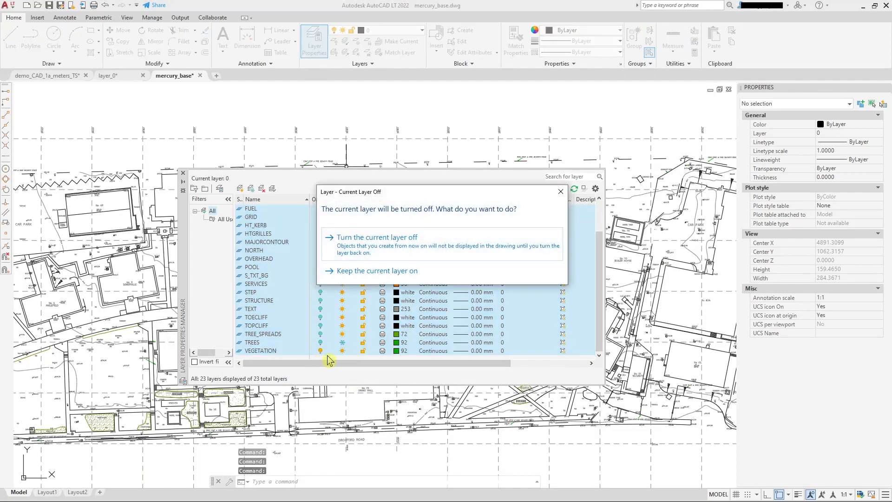
{"action": "left_click", "coordinate": [403, 252]}
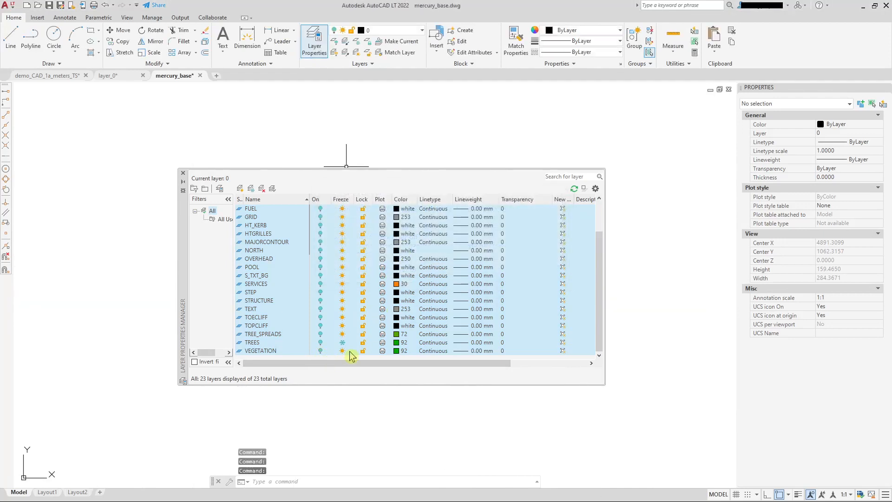
Turn on only the VEGETATION layer and close the Layer Properties Manager.
{"action": "left_click", "coordinate": [281, 351]}
{"action": "left_click", "coordinate": [320, 352]}
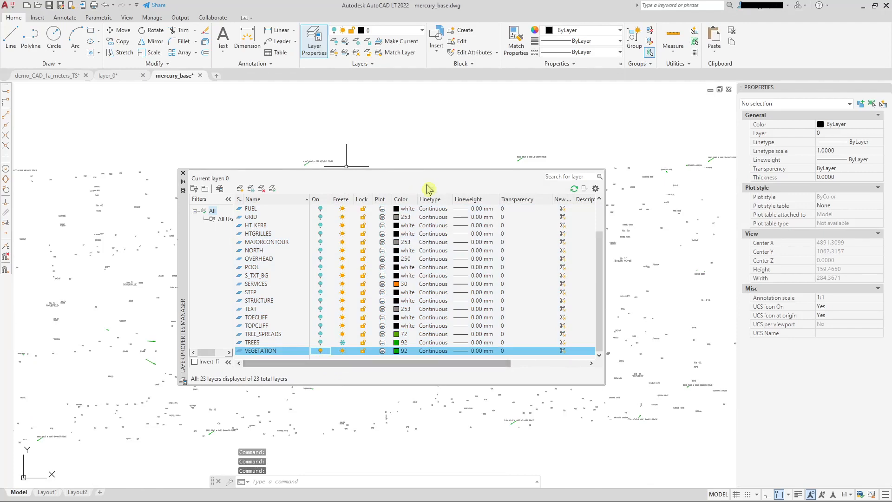
{"action": "left_click", "coordinate": [183, 173]}
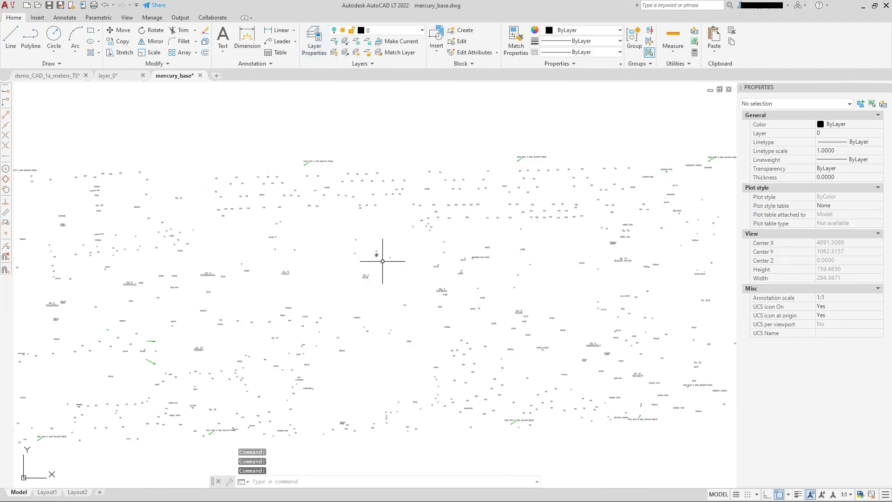
Examine the text labels and tree heights shown with only the VEGETATION layer on.
{"action": "scroll", "coordinate": [409, 265], "scroll_direction": "down", "scroll_amount": 2}
{"action": "scroll", "coordinate": [424, 235], "scroll_direction": "up", "scroll_amount": 6}
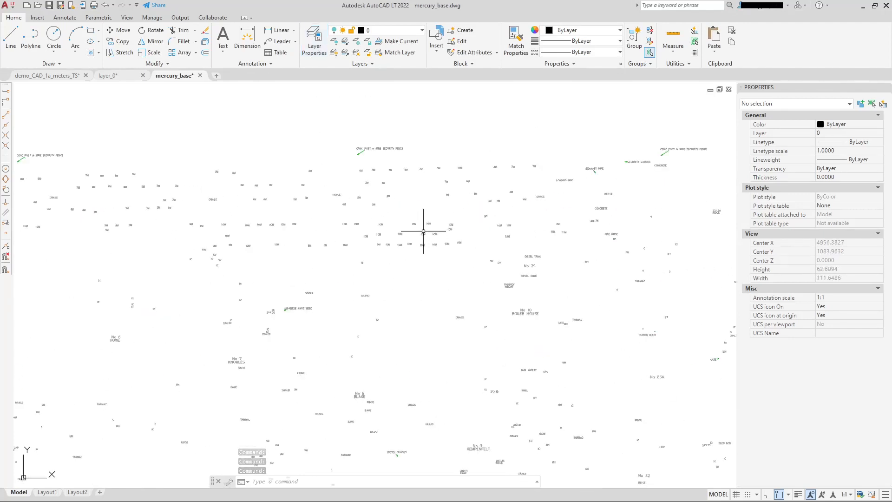
{"action": "scroll", "coordinate": [338, 255], "scroll_direction": "down", "scroll_amount": 2}
{"action": "scroll", "coordinate": [550, 229], "scroll_direction": "up", "scroll_amount": 10}
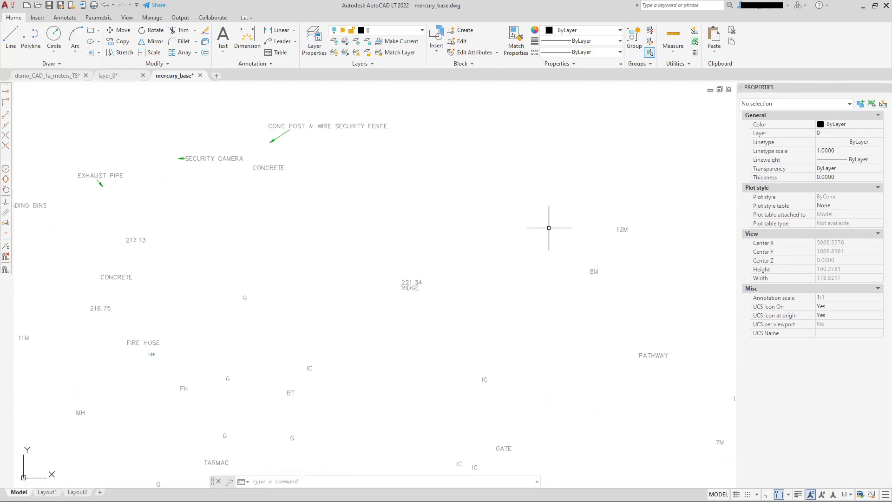
{"action": "scroll", "coordinate": [521, 230], "scroll_direction": "down", "scroll_amount": 4}
{"action": "scroll", "coordinate": [271, 203], "scroll_direction": "up", "scroll_amount": 6}
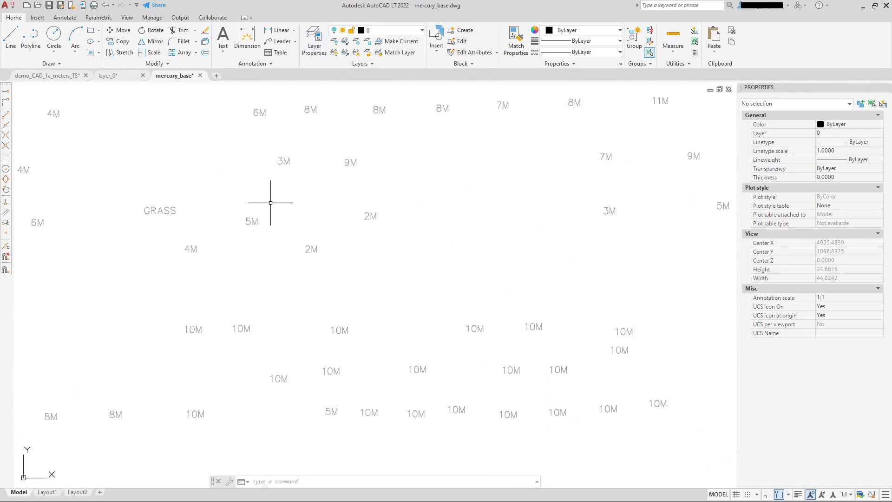
{"action": "scroll", "coordinate": [309, 230], "scroll_direction": "down", "scroll_amount": 4}
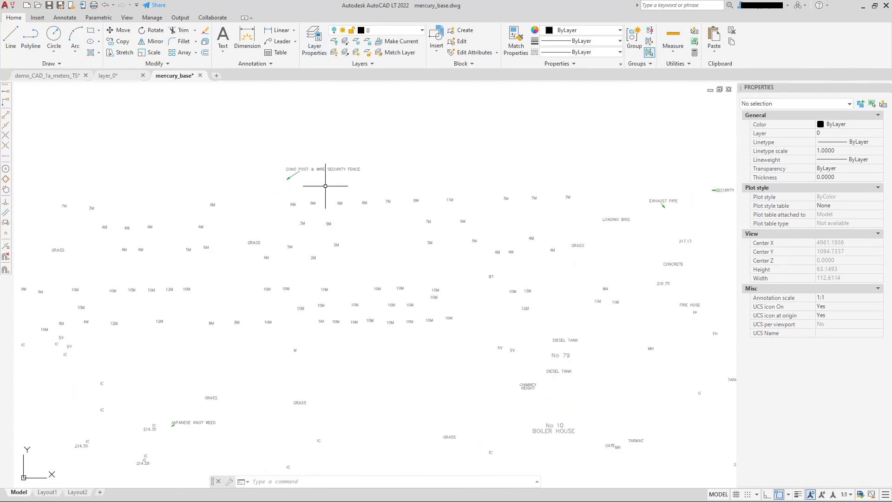
Create a new layer named tree_hgts, turn it on and close the Layer Properties Manager.
{"action": "left_click", "coordinate": [320, 41]}
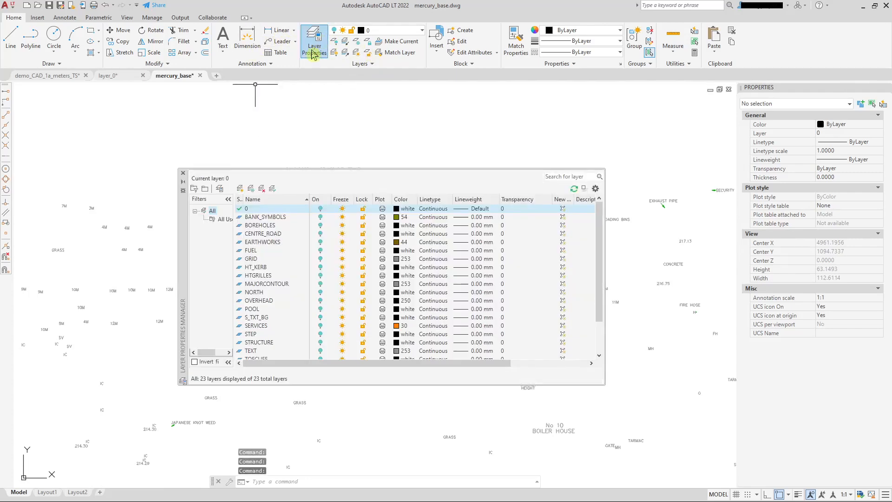
{"action": "left_click", "coordinate": [240, 189]}
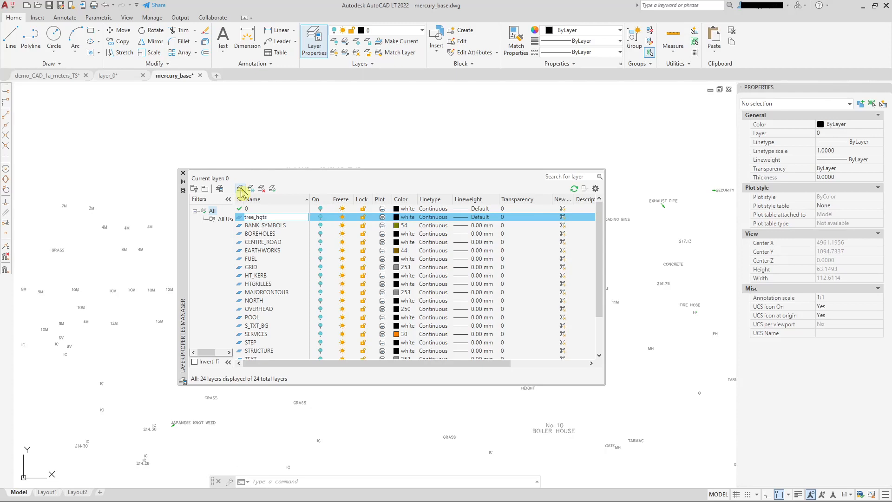
{"action": "left_click", "coordinate": [320, 217]}
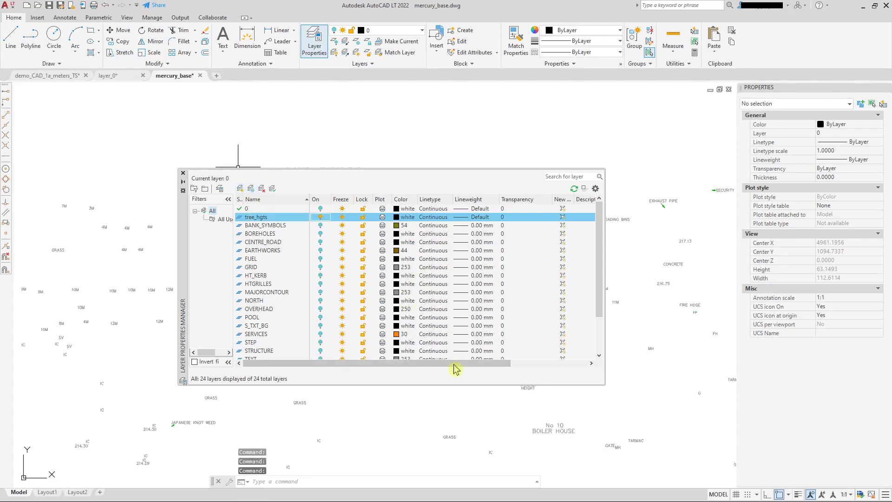
{"action": "left_click", "coordinate": [183, 174]}
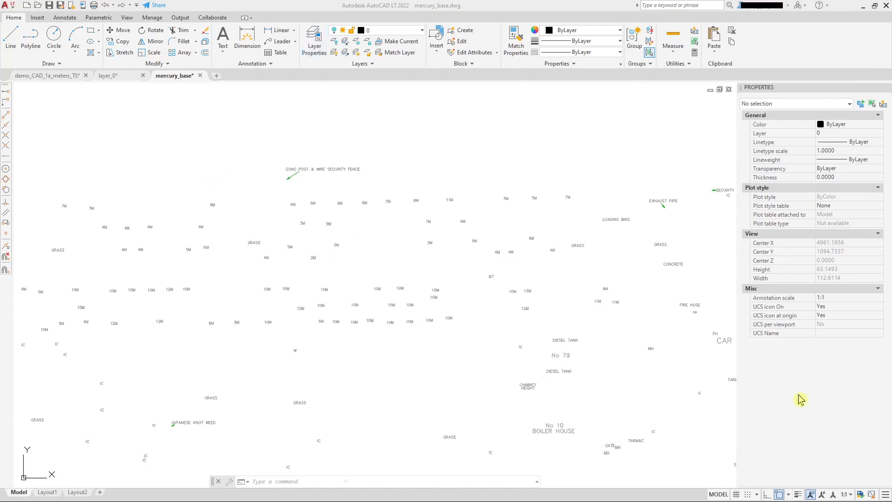
Select groups of tree height labels around the wooded strip with selection windows and move them to the tree_hgts layer.
{"action": "left_click", "coordinate": [254, 276]}
{"action": "left_click", "coordinate": [488, 369]}
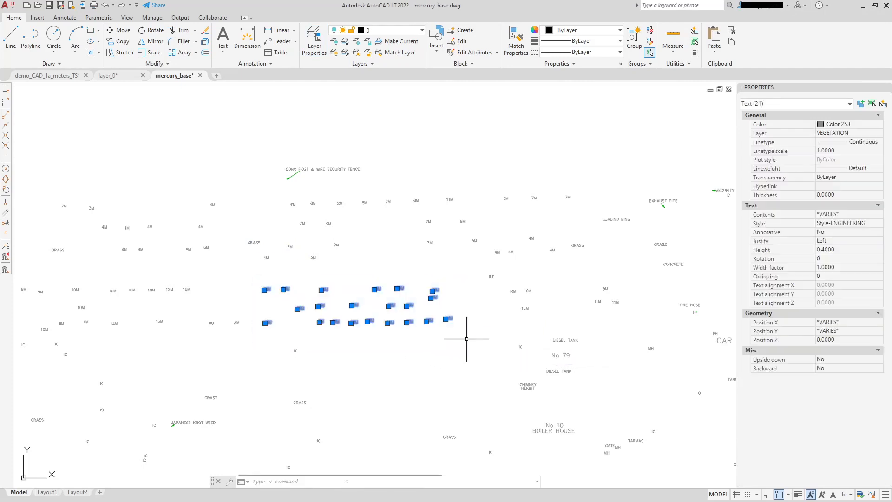
{"action": "left_click", "coordinate": [403, 181]}
{"action": "left_click", "coordinate": [502, 247]}
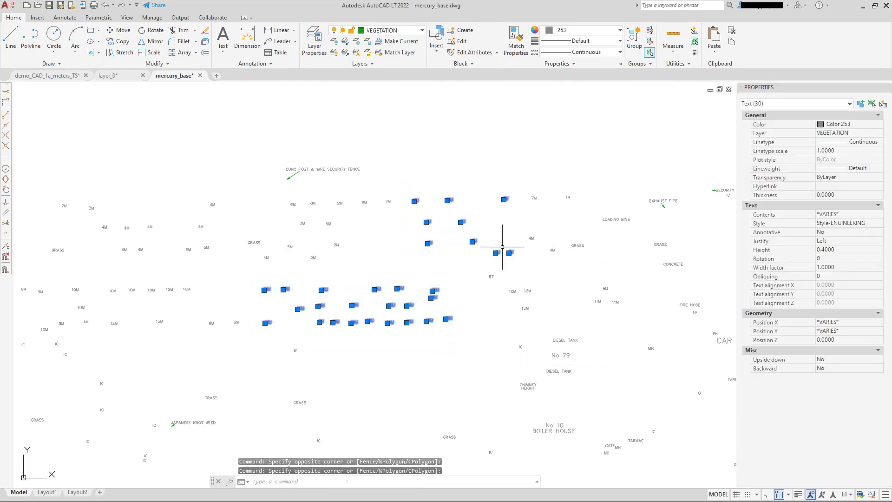
{"action": "left_click", "coordinate": [287, 195]}
{"action": "left_click", "coordinate": [444, 298]}
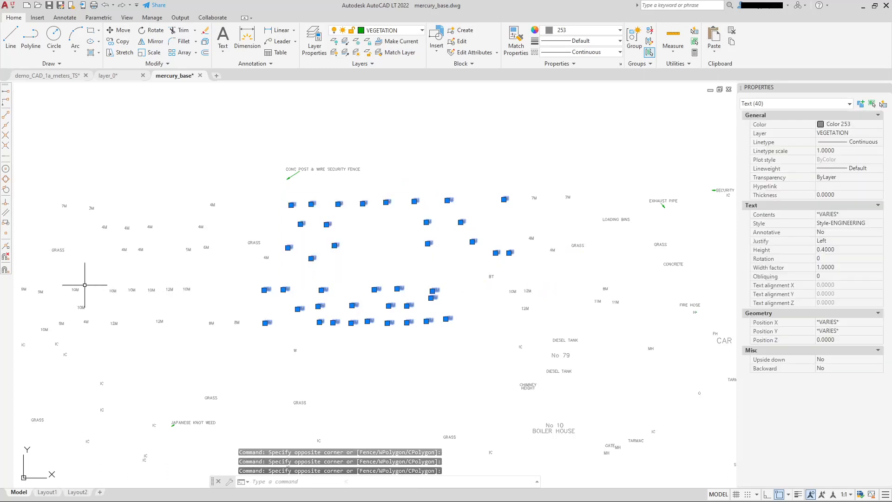
{"action": "left_click", "coordinate": [48, 179]}
{"action": "left_click", "coordinate": [177, 240]}
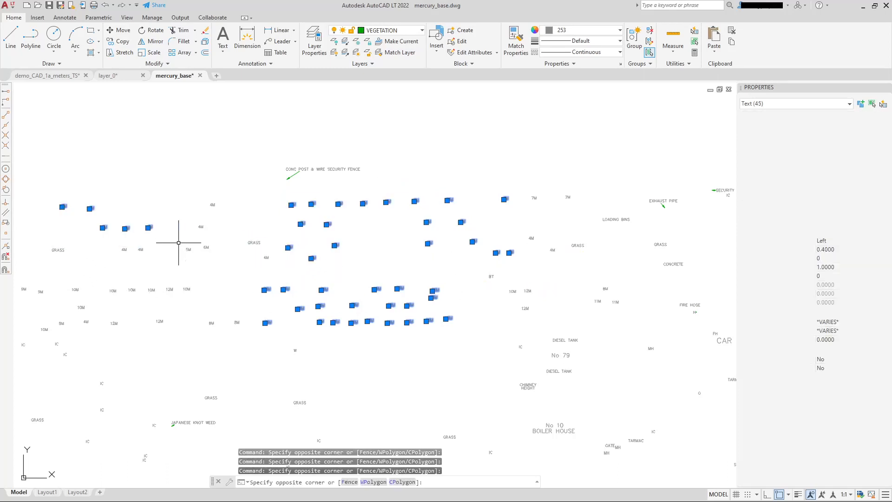
{"action": "left_click", "coordinate": [152, 177]}
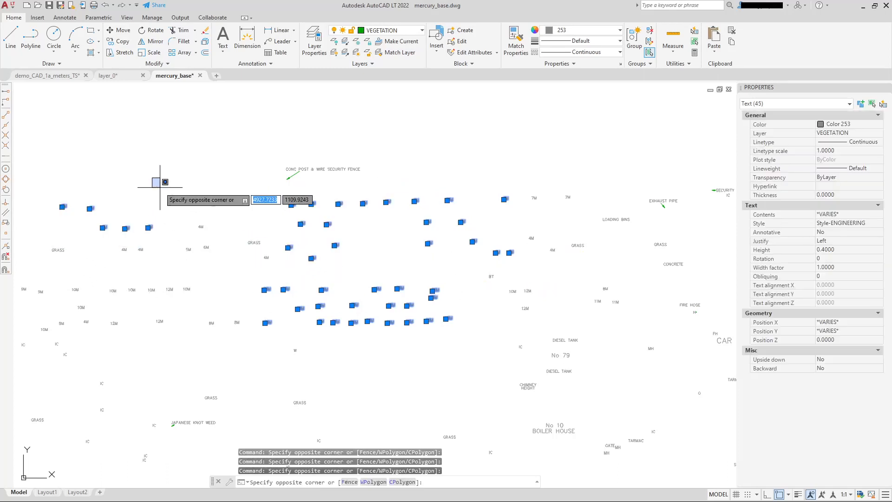
{"action": "left_click", "coordinate": [235, 346]}
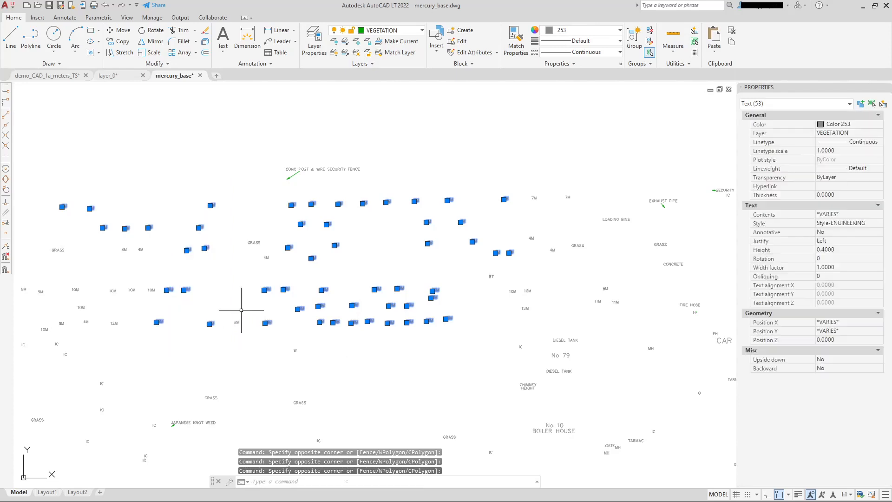
{"action": "left_click", "coordinate": [423, 33]}
{"action": "left_click", "coordinate": [382, 265]}
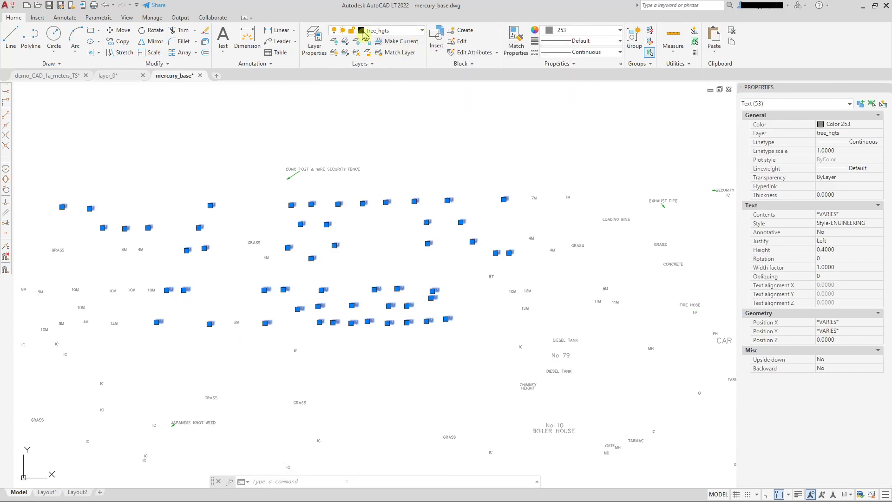
Set the colour of the tree_hgts layer to red and clear the label selection.
{"action": "left_click", "coordinate": [423, 32]}
{"action": "left_click", "coordinate": [363, 265]}
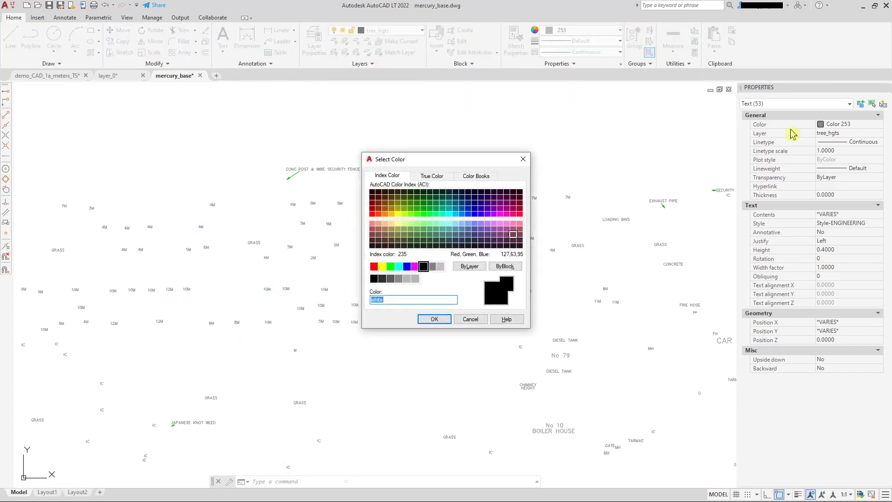
{"action": "left_click", "coordinate": [374, 267]}
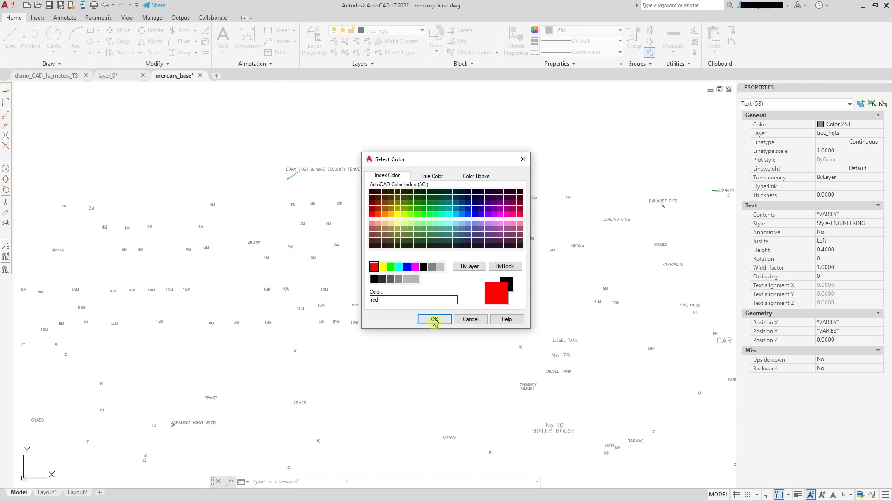
{"action": "left_click", "coordinate": [434, 319]}
{"action": "scroll", "coordinate": [548, 196], "scroll_direction": "down", "scroll_amount": 4}
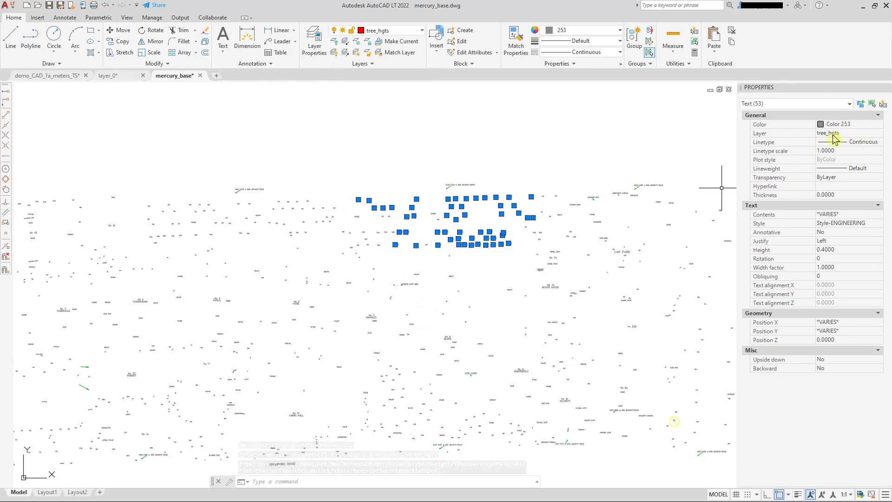
{"action": "scroll", "coordinate": [477, 228], "scroll_direction": "up", "scroll_amount": 5}
{"action": "key", "text": "Escape"}
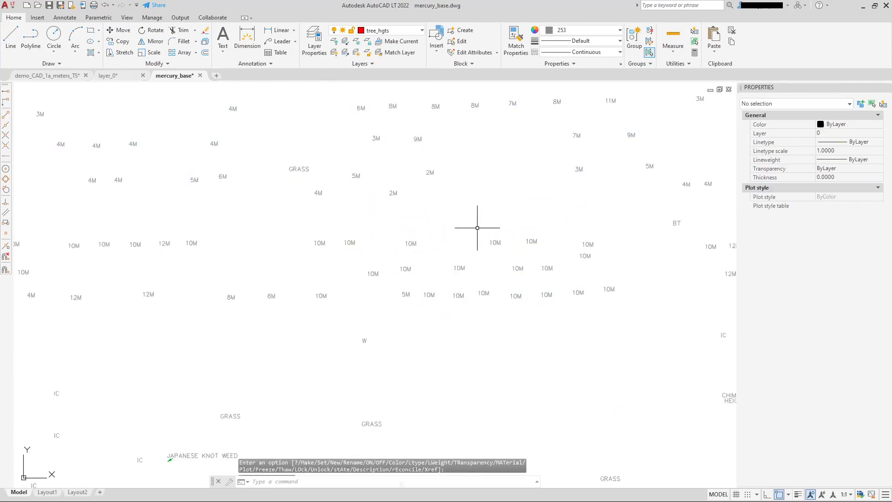
Select all visible objects in the drawing, set their colour to ByLayer and clear the selection.
{"action": "scroll", "coordinate": [482, 226], "scroll_direction": "down", "scroll_amount": 5}
{"action": "left_click", "coordinate": [111, 155]}
{"action": "left_click", "coordinate": [598, 355]}
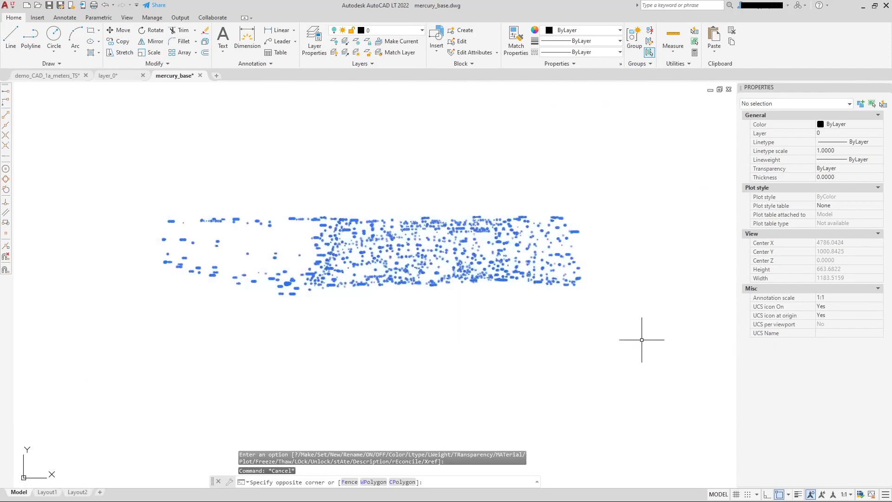
{"action": "left_click", "coordinate": [849, 126]}
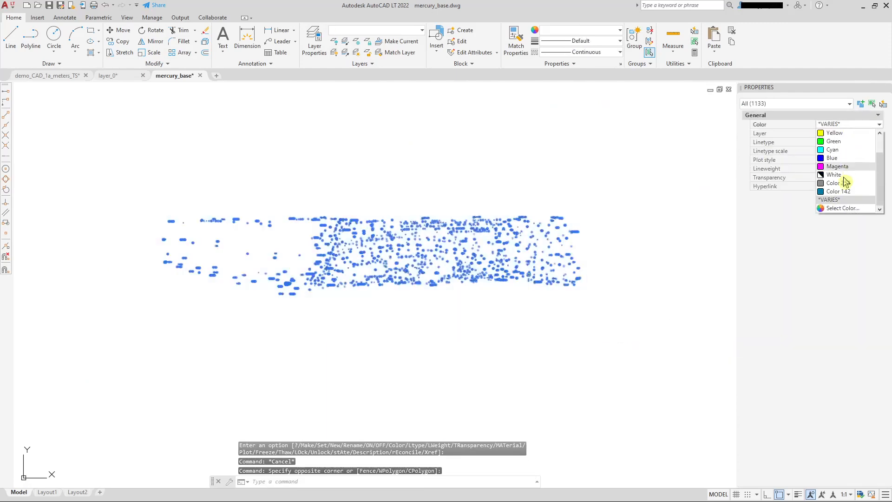
{"action": "left_click", "coordinate": [837, 133]}
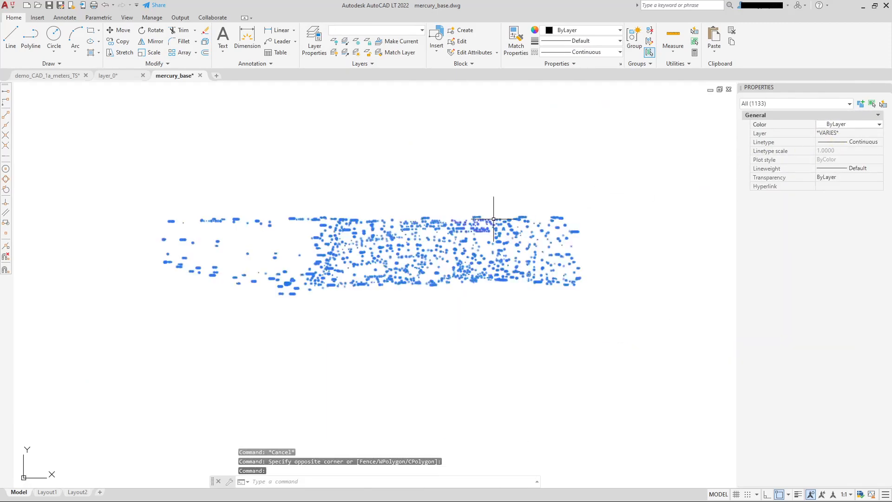
{"action": "scroll", "coordinate": [494, 219], "scroll_direction": "up", "scroll_amount": 5}
{"action": "key", "text": "Escape"}
{"action": "scroll", "coordinate": [409, 232], "scroll_direction": "up", "scroll_amount": 3}
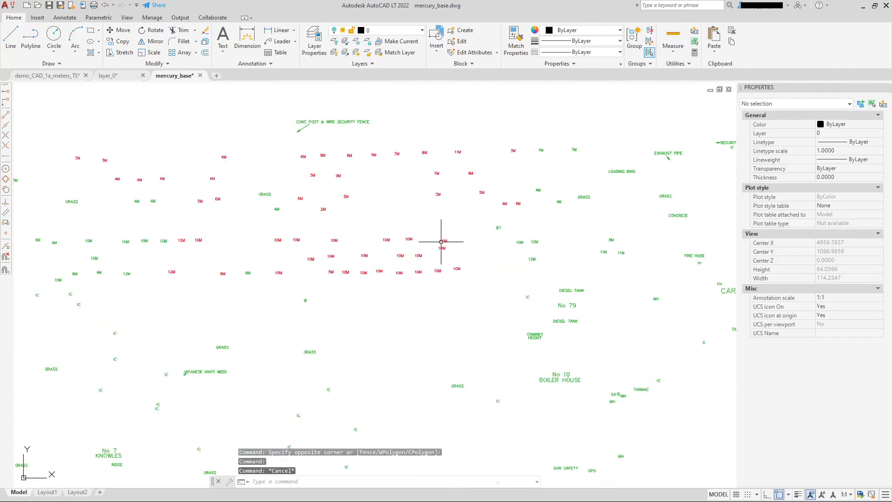
{"action": "middle_click_drag", "start_coordinate": [441, 242], "coordinate": [366, 261]}
{"action": "left_click", "coordinate": [451, 148]}
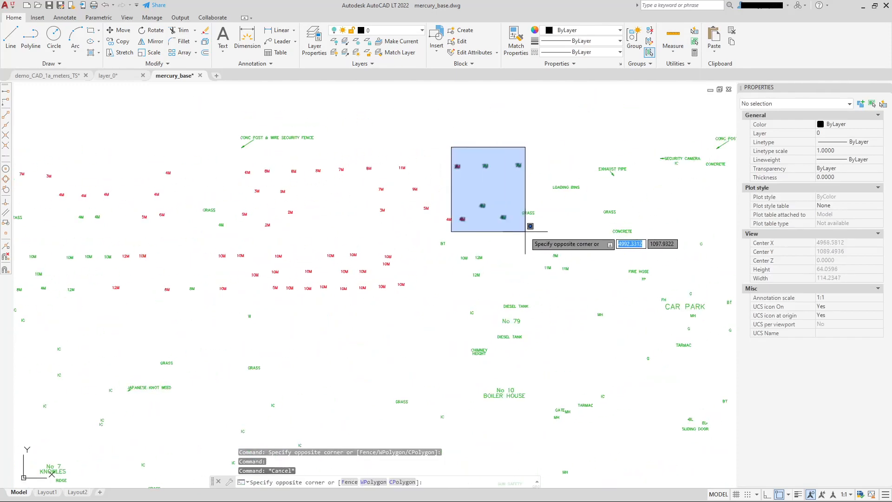
{"action": "left_click", "coordinate": [521, 239]}
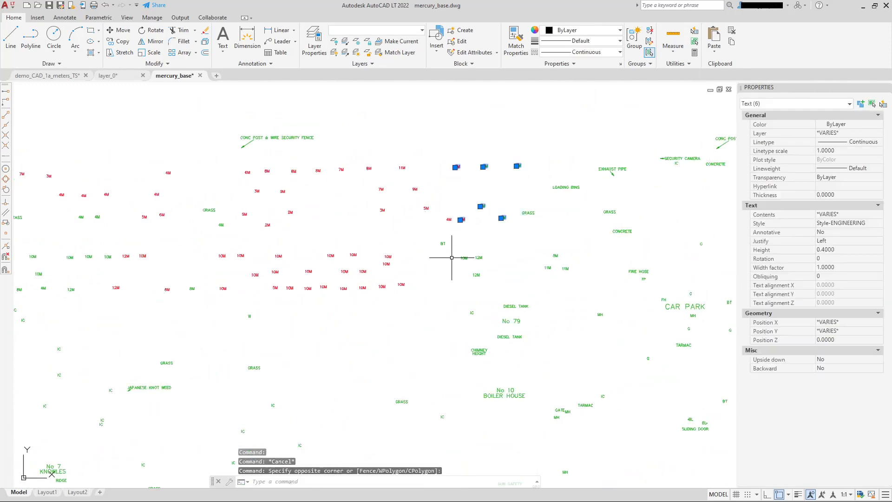
{"action": "left_click", "coordinate": [450, 252]}
{"action": "left_click", "coordinate": [519, 277]}
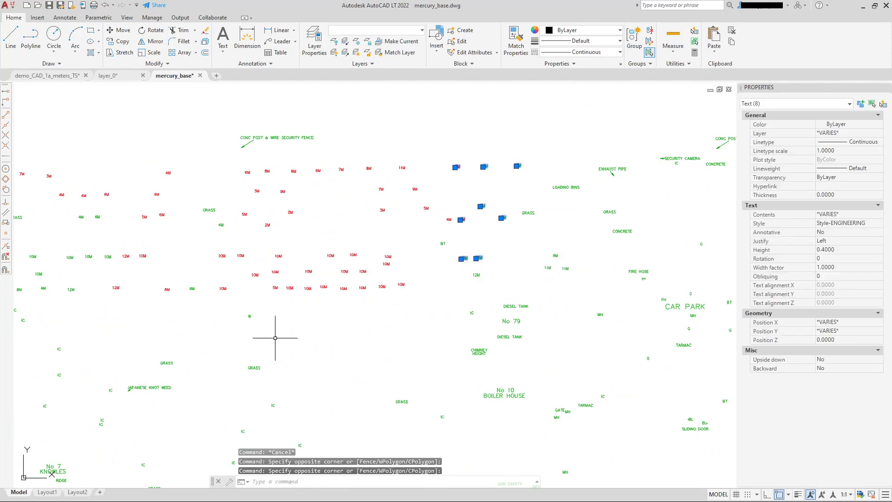
{"action": "middle_click_drag", "start_coordinate": [305, 325], "coordinate": [493, 343]}
{"action": "scroll", "coordinate": [176, 249], "scroll_direction": "down", "scroll_amount": 2}
{"action": "scroll", "coordinate": [169, 247], "scroll_direction": "up", "scroll_amount": 2}
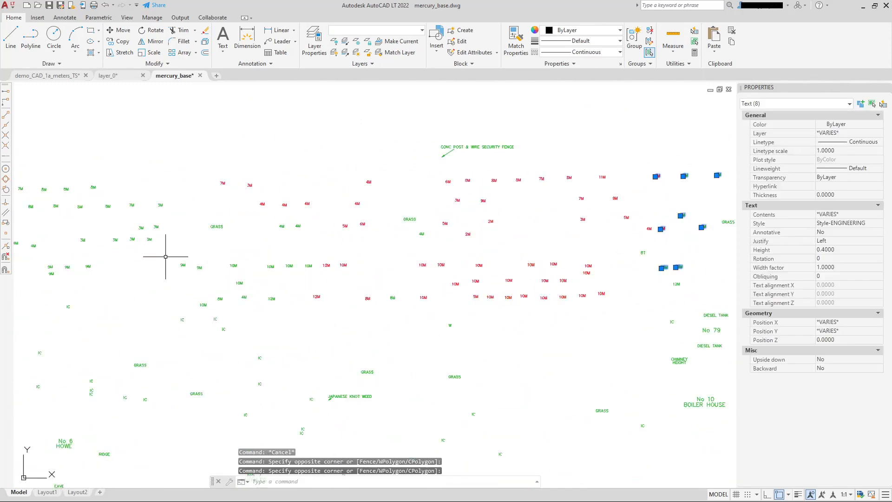
{"action": "scroll", "coordinate": [168, 249], "scroll_direction": "down", "scroll_amount": 2}
{"action": "scroll", "coordinate": [167, 249], "scroll_direction": "up", "scroll_amount": 3}
{"action": "left_click", "coordinate": [151, 243]}
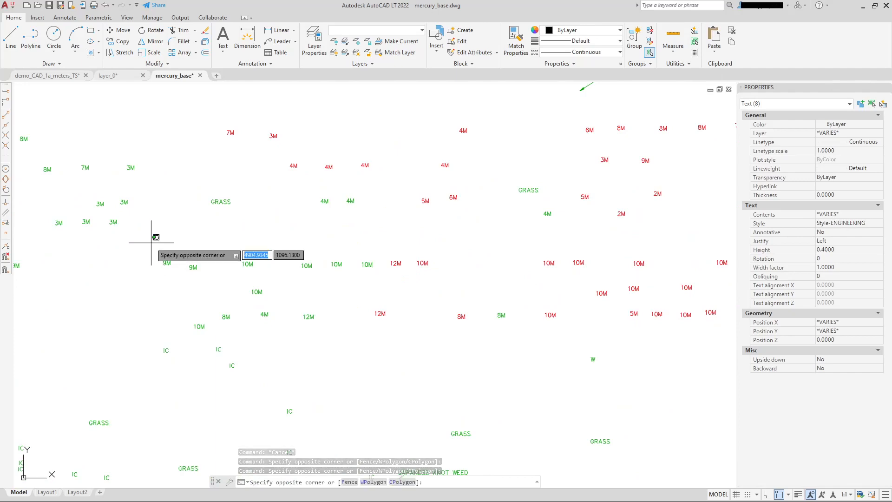
{"action": "left_click", "coordinate": [447, 335]}
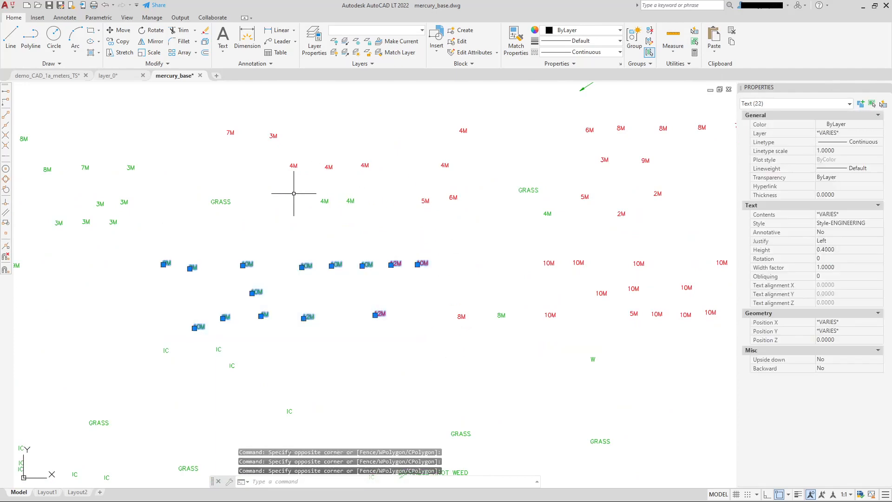
{"action": "left_click", "coordinate": [294, 194]}
{"action": "left_click", "coordinate": [395, 231]}
{"action": "scroll", "coordinate": [335, 247], "scroll_direction": "down", "scroll_amount": 6}
{"action": "key", "text": "Escape"}
Move the tree height labels north of No 43 and northeast of No 31 to the tree_hgts layer and clear the selection.
{"action": "middle_click", "coordinate": [333, 213]}
{"action": "middle_click", "coordinate": [332, 213]}
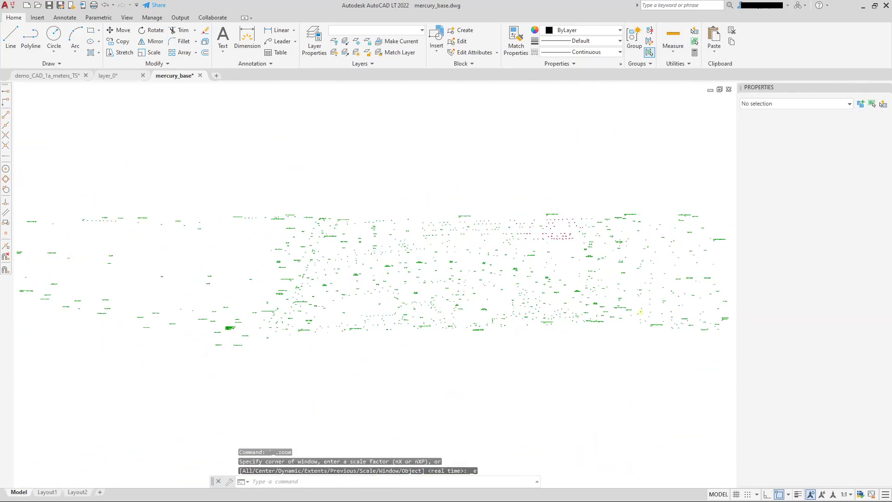
{"action": "scroll", "coordinate": [332, 212], "scroll_direction": "up", "scroll_amount": 5}
{"action": "middle_click_drag", "start_coordinate": [527, 291], "coordinate": [366, 260]}
{"action": "scroll", "coordinate": [457, 243], "scroll_direction": "up", "scroll_amount": 5}
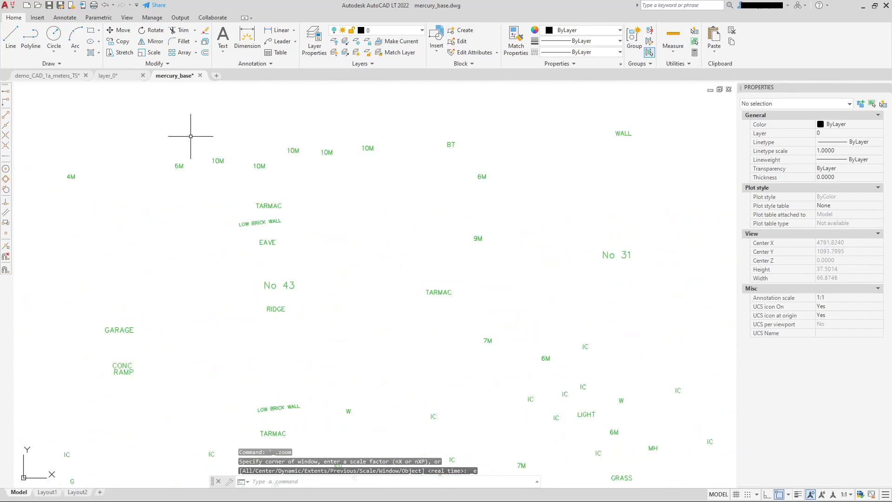
{"action": "left_click", "coordinate": [126, 106]}
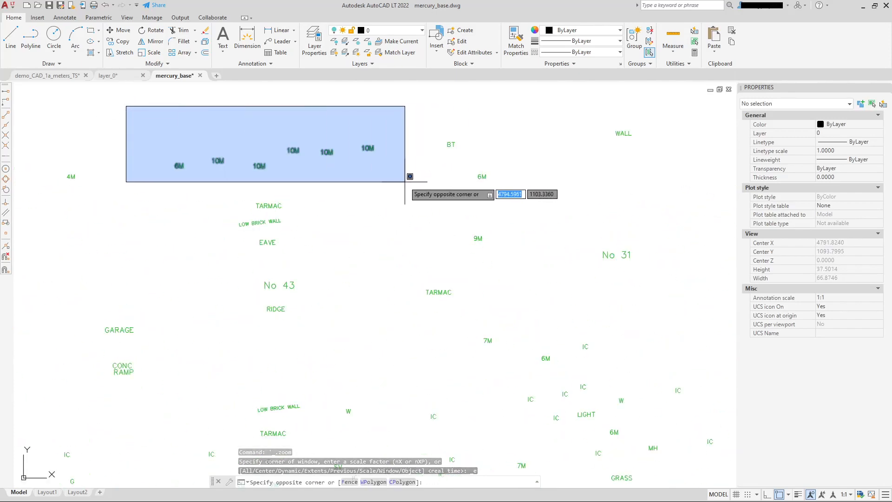
{"action": "left_click", "coordinate": [411, 184]}
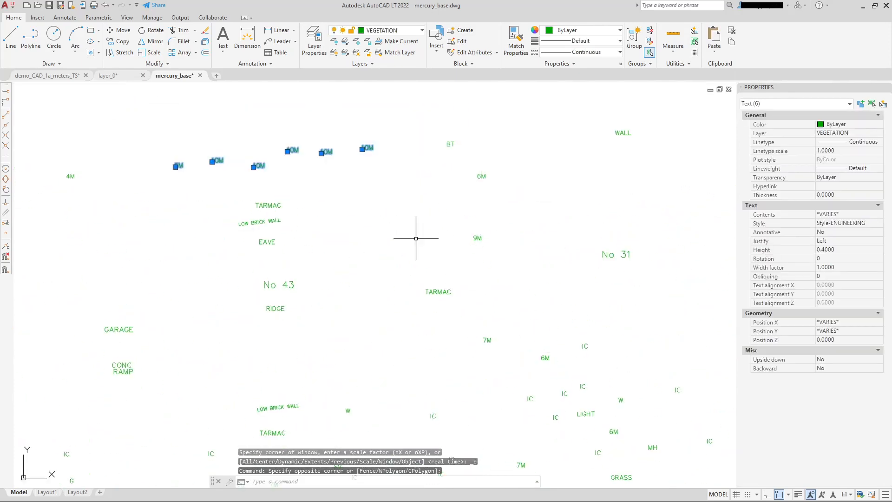
{"action": "scroll", "coordinate": [368, 205], "scroll_direction": "down", "scroll_amount": 3}
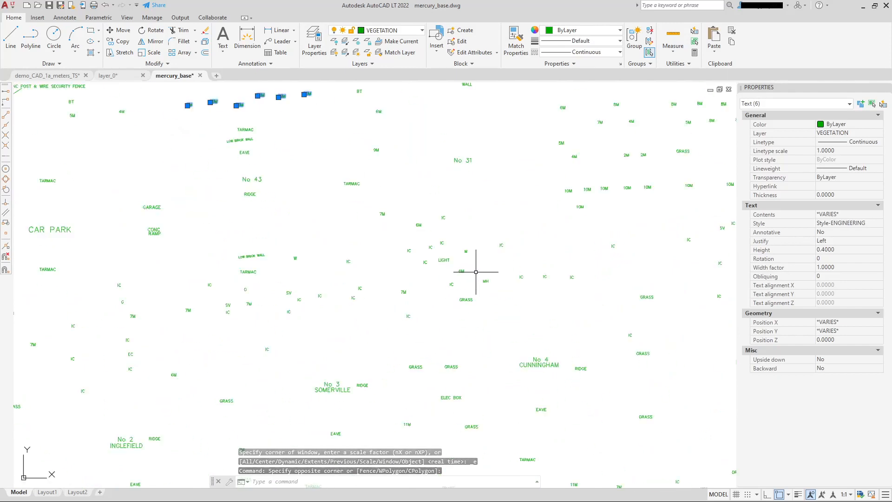
{"action": "middle_click_drag", "start_coordinate": [532, 249], "coordinate": [474, 276]}
{"action": "middle_click_drag", "start_coordinate": [476, 235], "coordinate": [380, 269]}
{"action": "scroll", "coordinate": [421, 182], "scroll_direction": "up", "scroll_amount": 2}
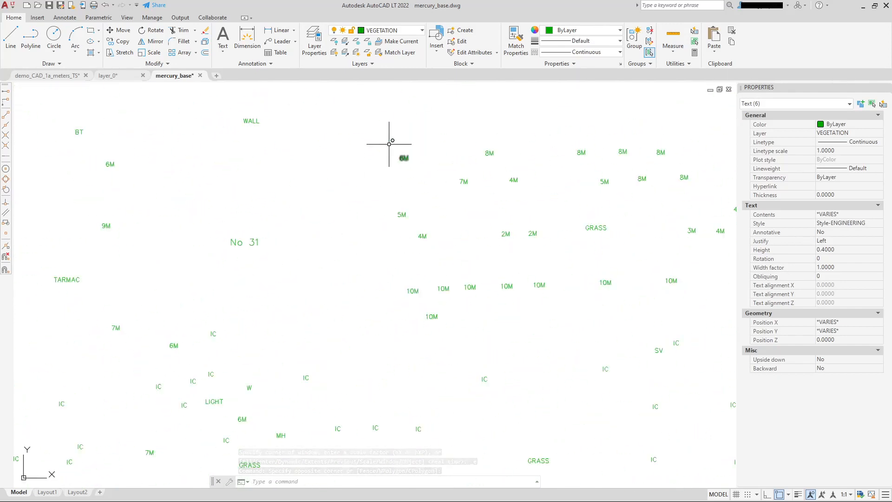
{"action": "left_click", "coordinate": [362, 112]}
{"action": "left_click", "coordinate": [558, 330]}
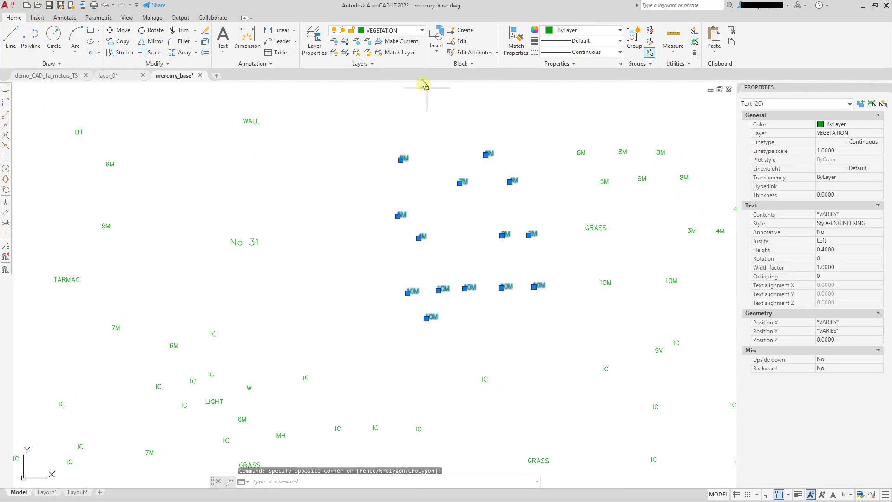
{"action": "left_click", "coordinate": [423, 36]}
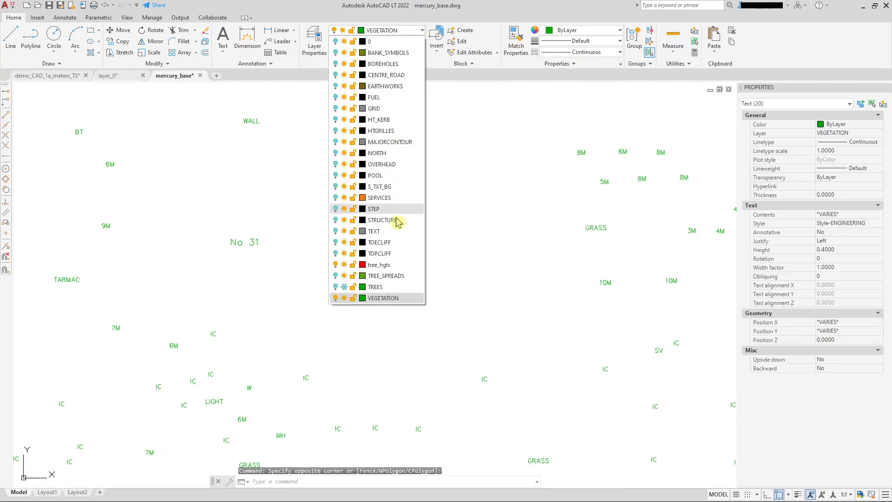
{"action": "left_click", "coordinate": [381, 268]}
{"action": "scroll", "coordinate": [488, 267], "scroll_direction": "down", "scroll_amount": 2}
{"action": "key", "text": "Escape"}
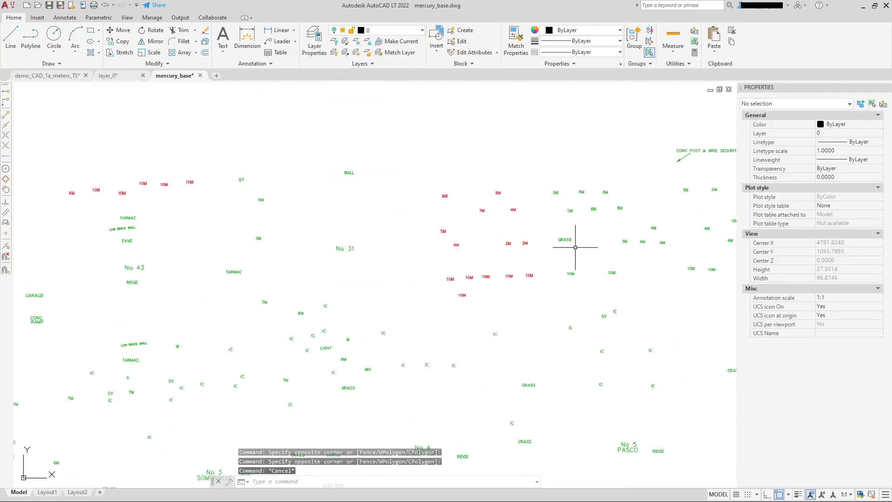
Select the green tree height labels in the strip along the security fence, from the 8M labels eastward, move them to tree_hgts and clear the selection.
{"action": "middle_click_drag", "start_coordinate": [520, 248], "coordinate": [367, 244]}
{"action": "scroll", "coordinate": [392, 191], "scroll_direction": "up", "scroll_amount": 2}
{"action": "left_click", "coordinate": [350, 147]}
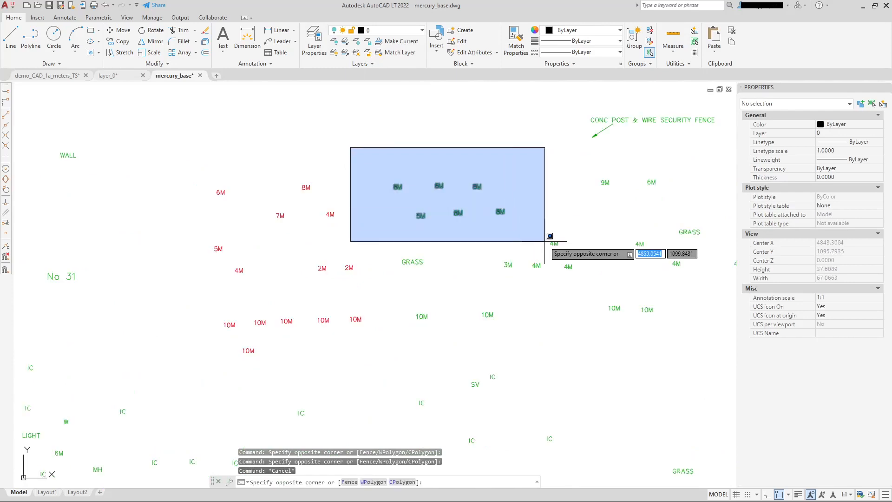
{"action": "left_click", "coordinate": [553, 241]}
{"action": "left_click", "coordinate": [496, 236]}
{"action": "left_click", "coordinate": [581, 278]}
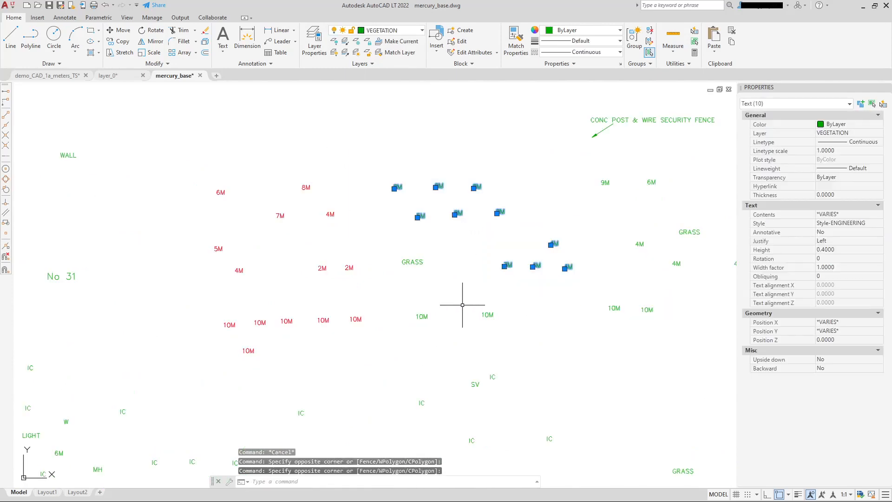
{"action": "left_click", "coordinate": [396, 298]}
{"action": "left_click", "coordinate": [518, 328]}
{"action": "middle_click_drag", "start_coordinate": [594, 244], "coordinate": [475, 243]}
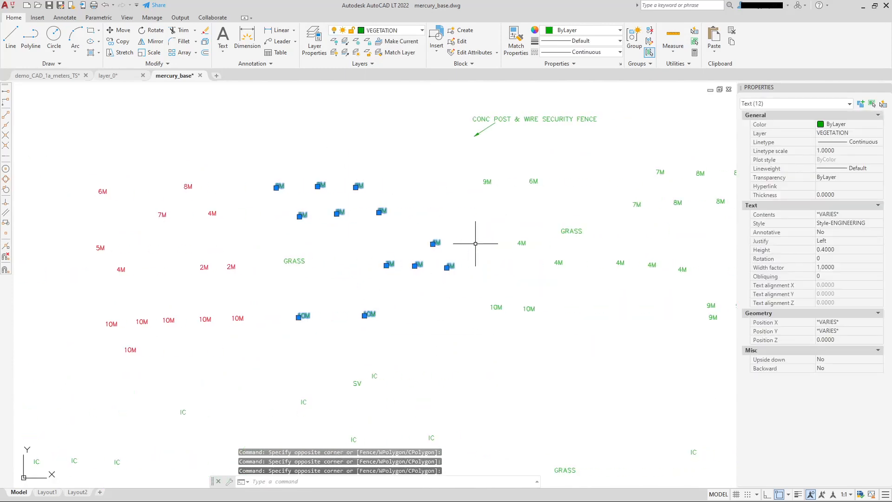
{"action": "left_click", "coordinate": [452, 169]}
{"action": "left_click", "coordinate": [550, 346]}
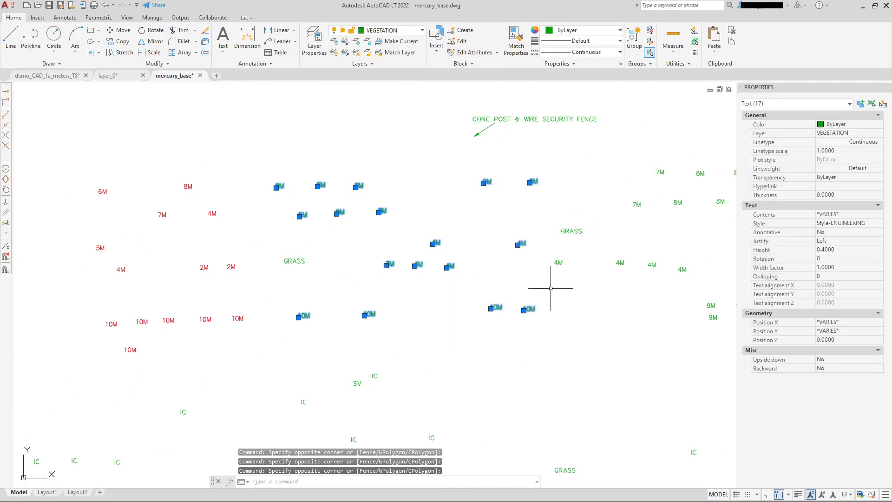
{"action": "left_click", "coordinate": [541, 257]}
{"action": "left_click", "coordinate": [707, 297]}
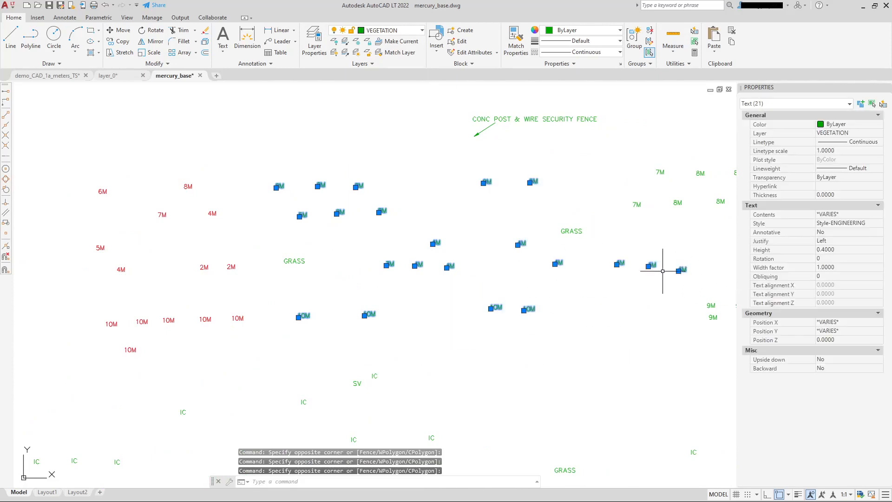
{"action": "middle_click_drag", "start_coordinate": [663, 265], "coordinate": [414, 333]}
{"action": "left_click", "coordinate": [370, 215]}
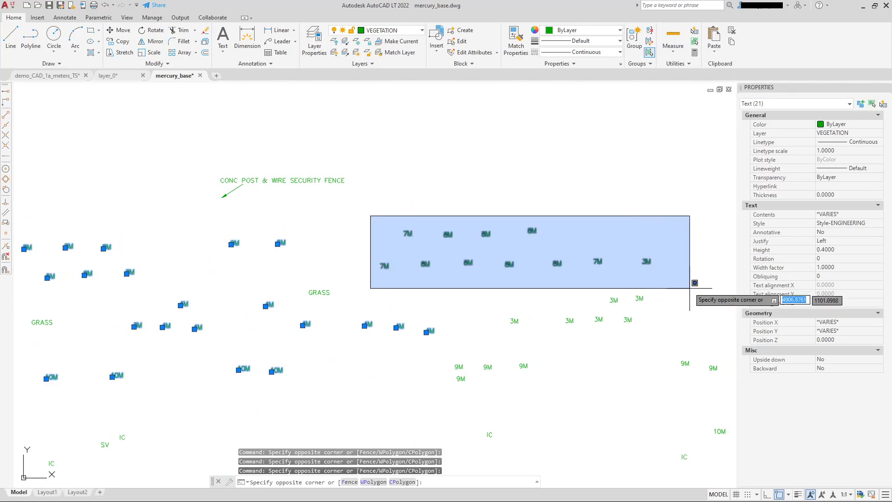
{"action": "left_click", "coordinate": [688, 325]}
{"action": "left_click", "coordinate": [444, 359]}
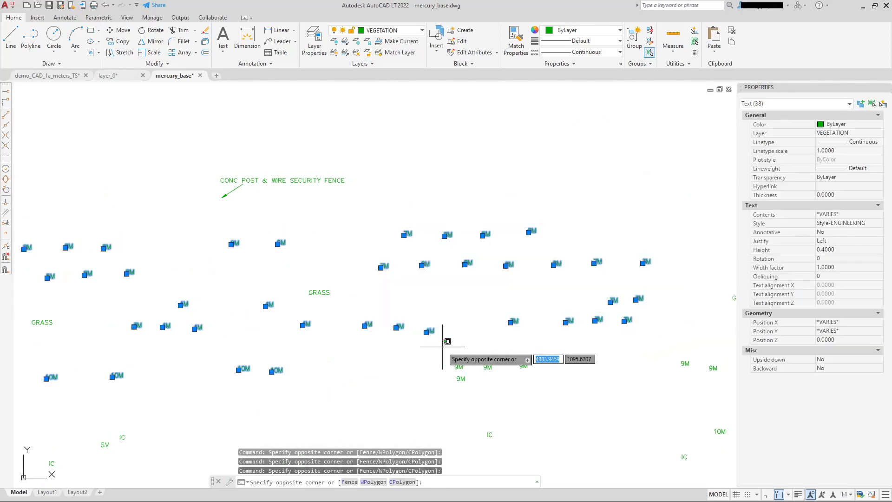
{"action": "left_click", "coordinate": [538, 398]}
{"action": "middle_click_drag", "start_coordinate": [436, 337], "coordinate": [314, 301]}
{"action": "middle_click_drag", "start_coordinate": [464, 295], "coordinate": [312, 252]}
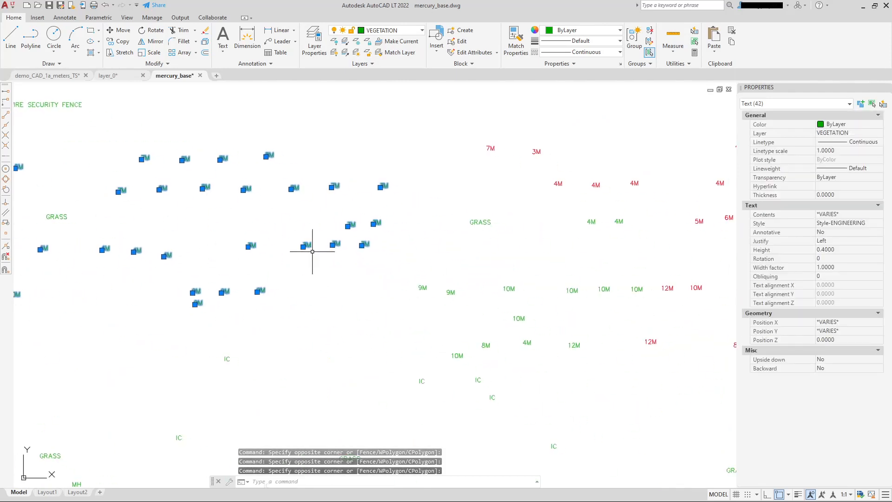
{"action": "left_click", "coordinate": [399, 269]}
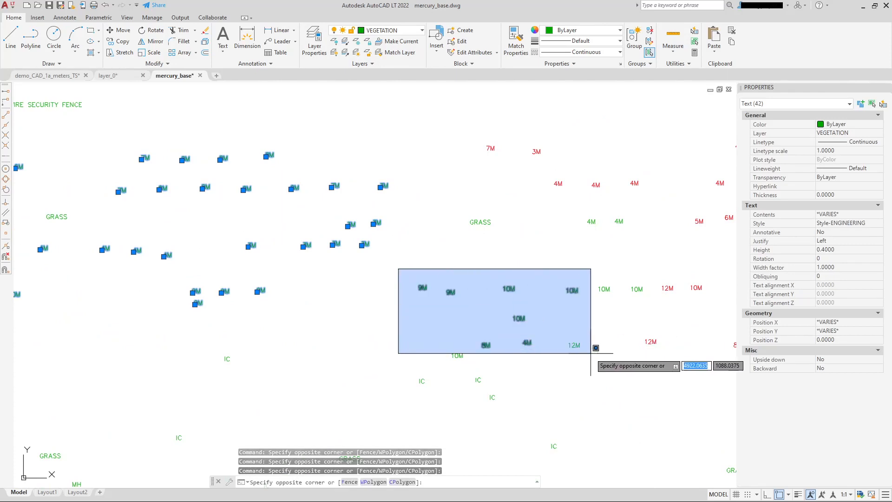
{"action": "left_click", "coordinate": [647, 365]}
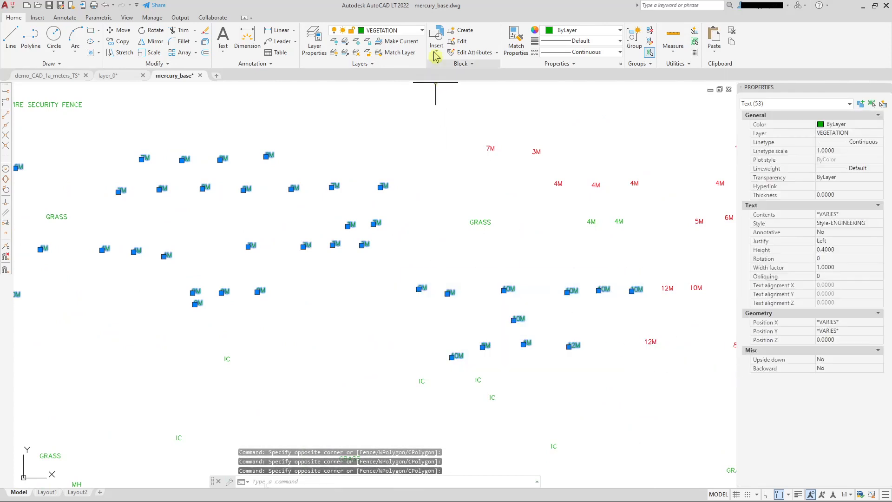
{"action": "left_click", "coordinate": [422, 30]}
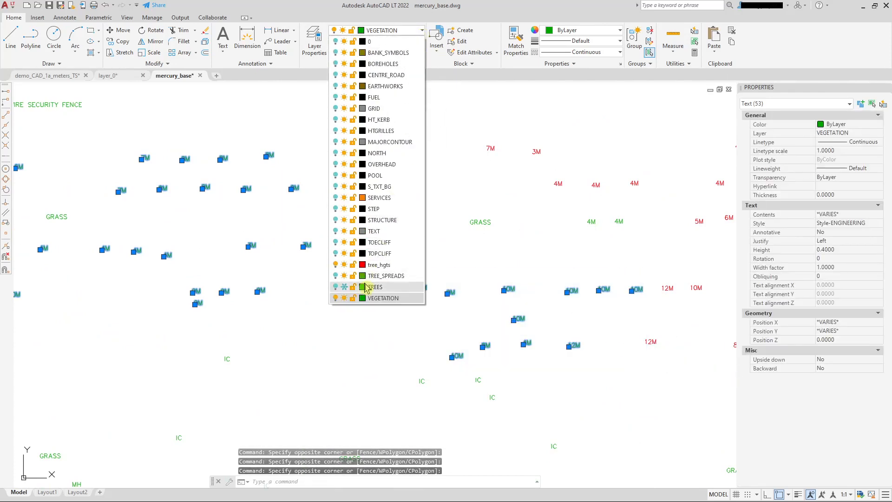
{"action": "left_click", "coordinate": [382, 271]}
{"action": "scroll", "coordinate": [382, 271], "scroll_direction": "down", "scroll_amount": 5}
{"action": "key", "text": "Escape"}
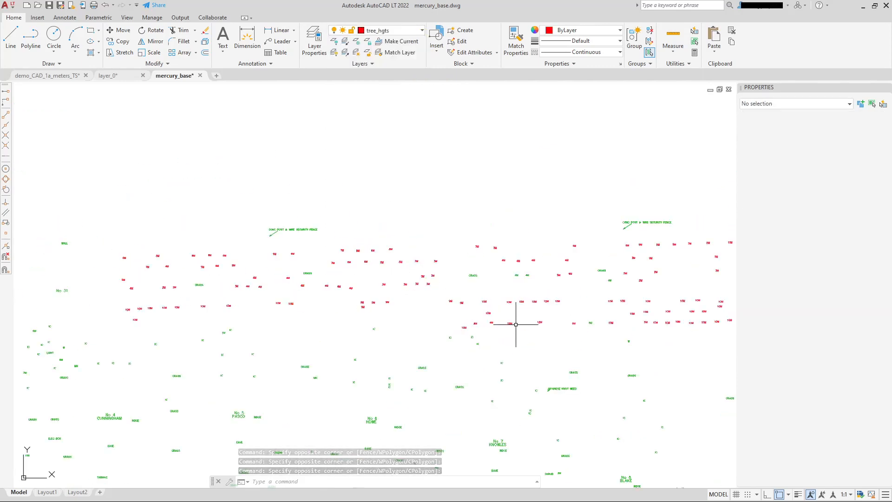
Move the two skipped green 4M labels in the strip and the tree height labels north of No 79 to the tree_hgts layer.
{"action": "scroll", "coordinate": [433, 283], "scroll_direction": "up", "scroll_amount": 6}
{"action": "left_click", "coordinate": [367, 235]}
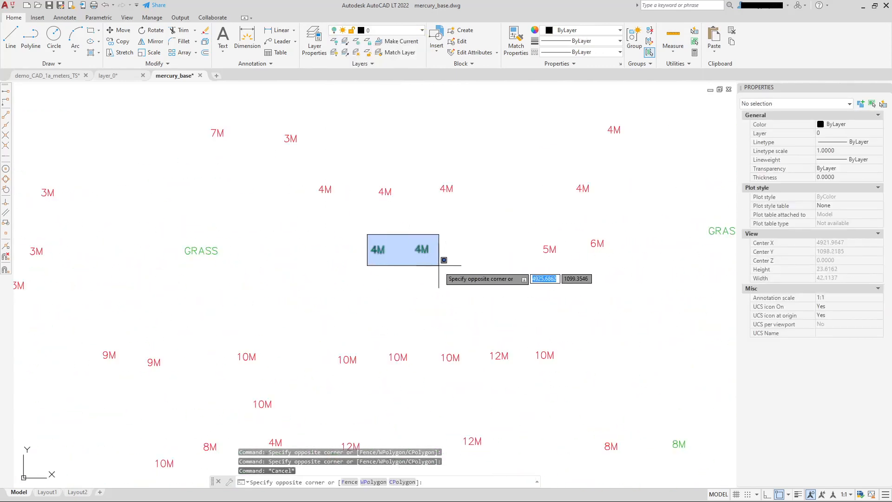
{"action": "left_click", "coordinate": [439, 266]}
{"action": "scroll", "coordinate": [442, 268], "scroll_direction": "down", "scroll_amount": 4}
{"action": "middle_click_drag", "start_coordinate": [546, 317], "coordinate": [367, 292]}
{"action": "scroll", "coordinate": [542, 278], "scroll_direction": "up", "scroll_amount": 3}
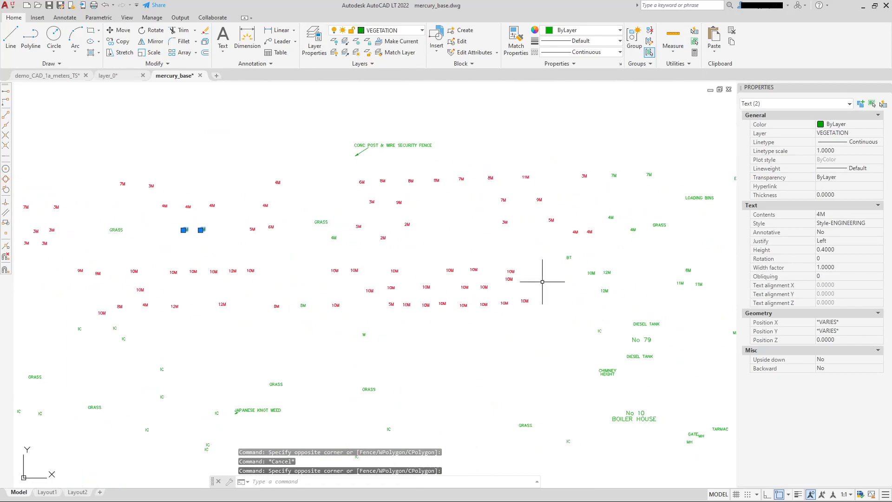
{"action": "left_click", "coordinate": [460, 153]}
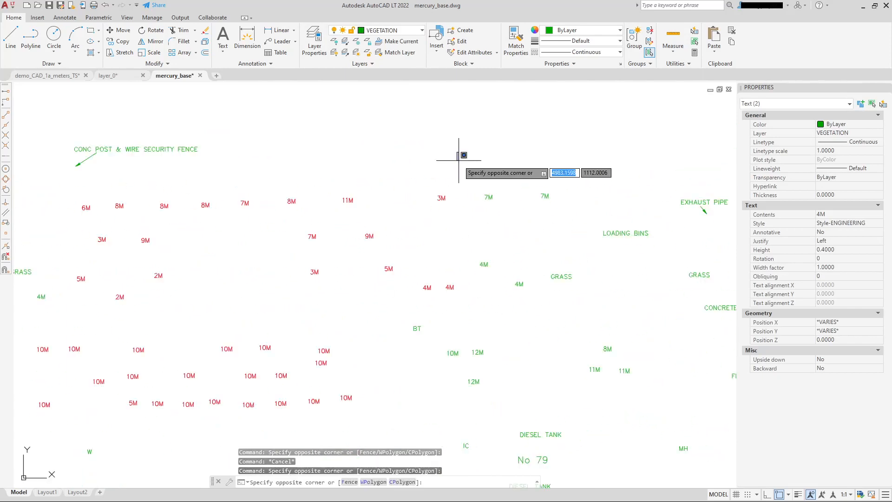
{"action": "left_click", "coordinate": [552, 303]}
{"action": "left_click", "coordinate": [435, 350]}
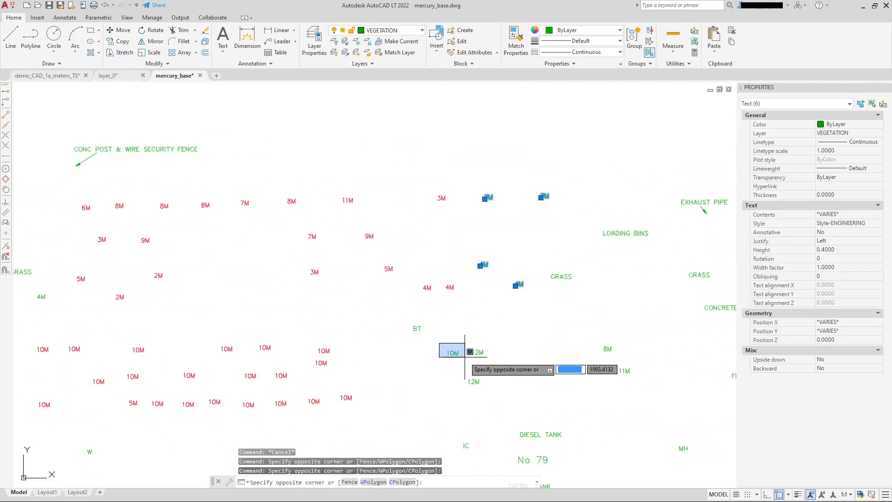
{"action": "left_click", "coordinate": [648, 392]}
{"action": "middle_click_drag", "start_coordinate": [553, 381], "coordinate": [504, 227]}
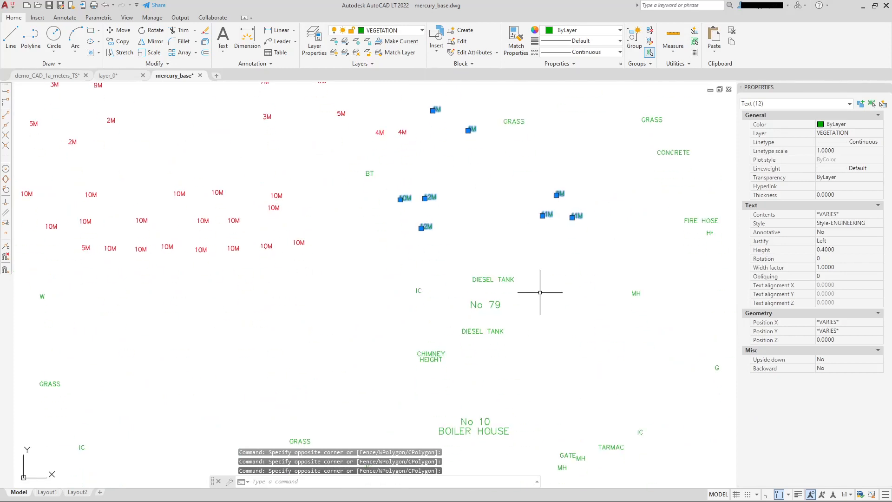
{"action": "middle_click_drag", "start_coordinate": [504, 298], "coordinate": [191, 371]}
{"action": "middle_click_drag", "start_coordinate": [314, 216], "coordinate": [239, 407]}
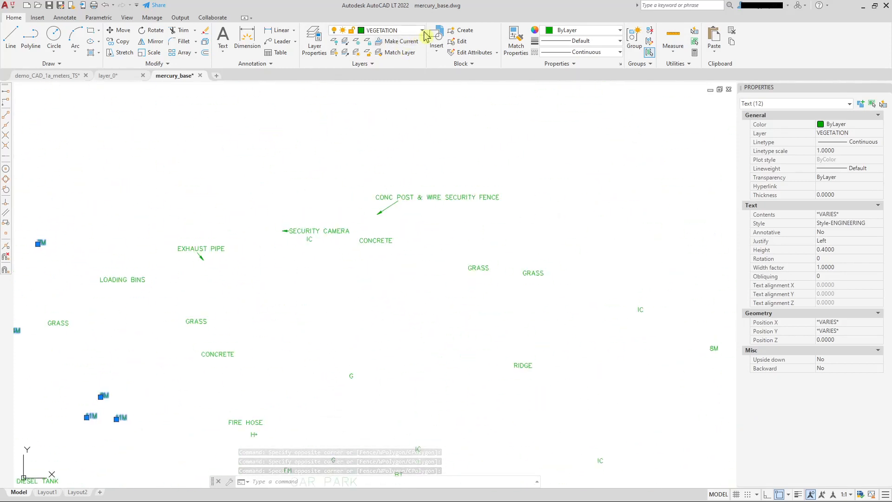
{"action": "left_click", "coordinate": [421, 31]}
{"action": "left_click", "coordinate": [388, 266]}
{"action": "scroll", "coordinate": [263, 263], "scroll_direction": "down", "scroll_amount": 6}
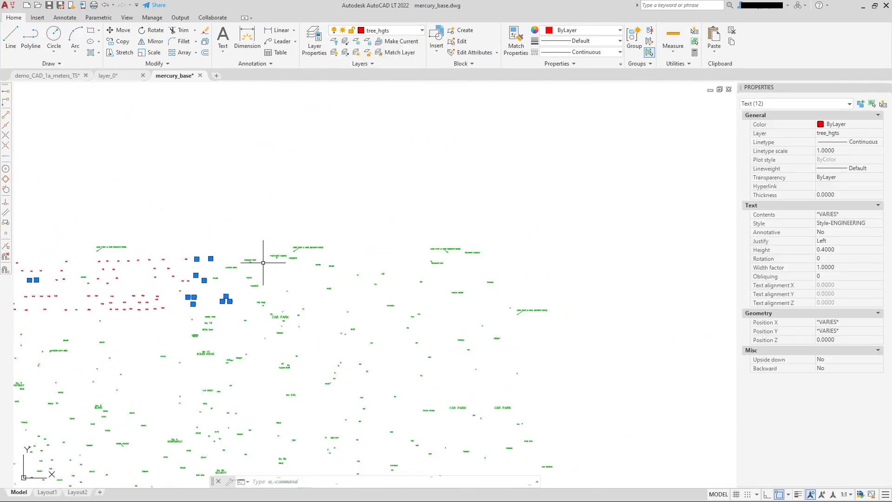
{"action": "middle_click_drag", "start_coordinate": [280, 229], "coordinate": [438, 192]}
{"action": "middle_click_drag", "start_coordinate": [252, 248], "coordinate": [454, 202]}
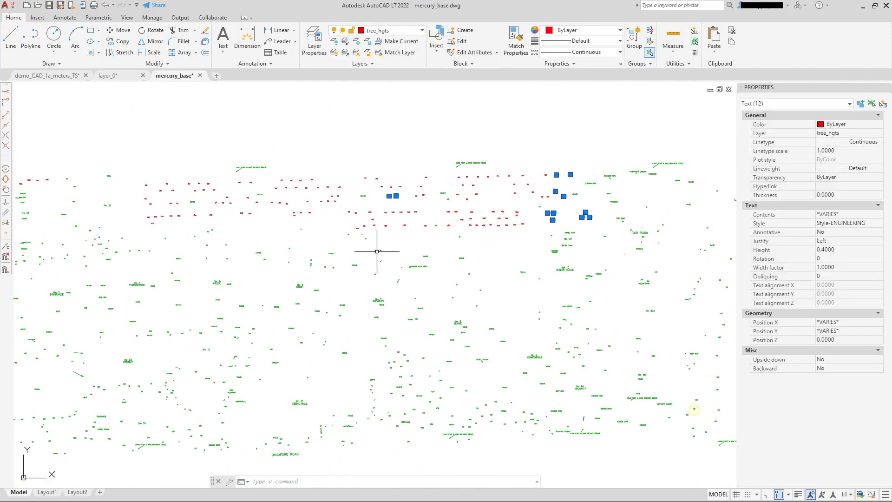
Clear the selection and select the four 7M and one 6M tree height labels between the car park and No 2 Inglefield.
{"action": "key", "text": "Escape"}
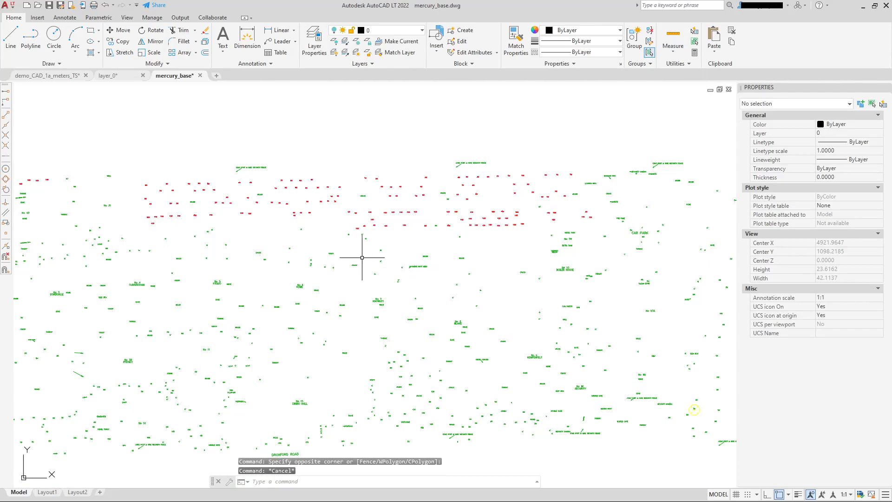
{"action": "middle_click_drag", "start_coordinate": [269, 257], "coordinate": [415, 279]}
{"action": "scroll", "coordinate": [297, 232], "scroll_direction": "up", "scroll_amount": 6}
{"action": "scroll", "coordinate": [300, 195], "scroll_direction": "down", "scroll_amount": 4}
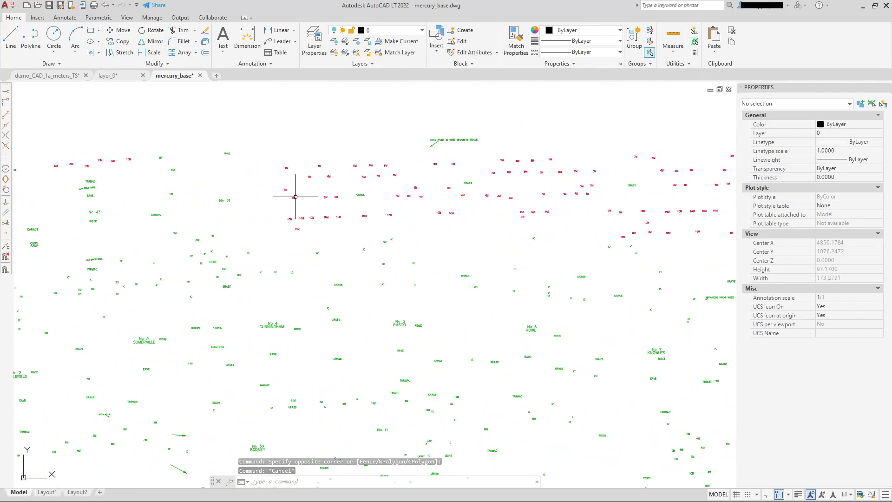
{"action": "middle_click_drag", "start_coordinate": [249, 316], "coordinate": [360, 301]}
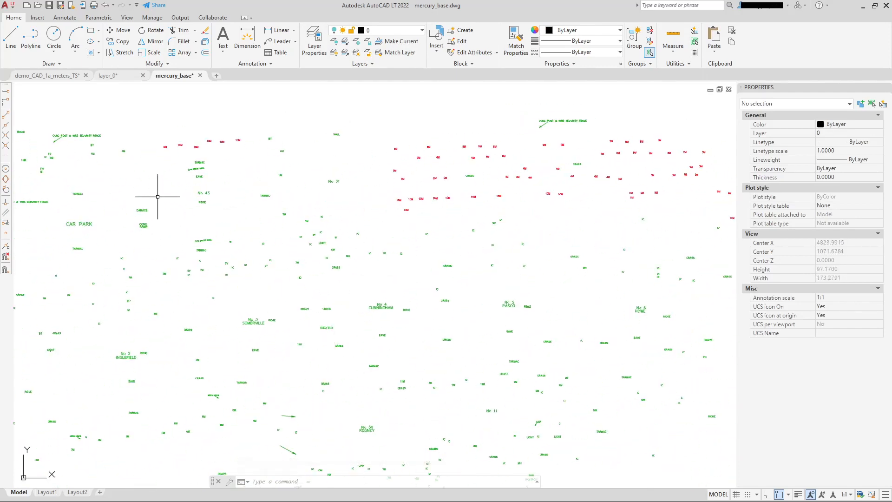
{"action": "scroll", "coordinate": [181, 186], "scroll_direction": "up", "scroll_amount": 2}
{"action": "middle_click_drag", "start_coordinate": [274, 259], "coordinate": [303, 204]}
{"action": "middle_click_drag", "start_coordinate": [143, 293], "coordinate": [303, 265]}
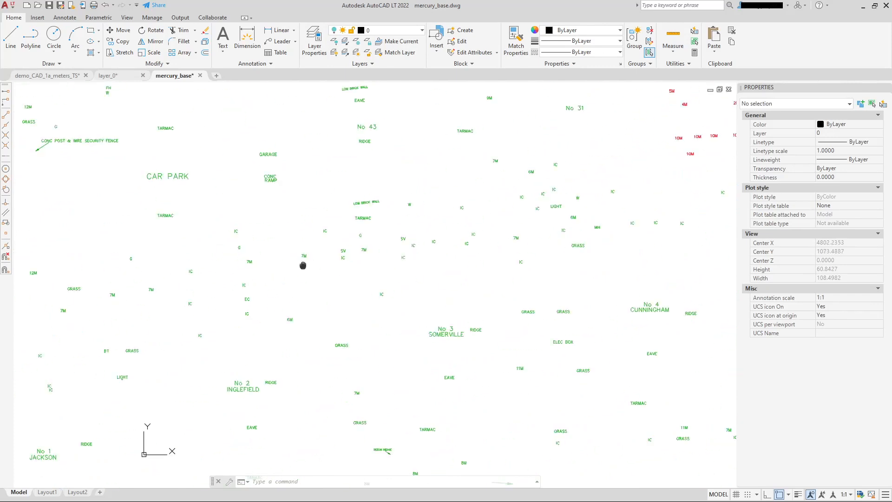
{"action": "scroll", "coordinate": [221, 296], "scroll_direction": "up", "scroll_amount": 4}
{"action": "left_click", "coordinate": [89, 246]}
{"action": "left_click", "coordinate": [184, 290]}
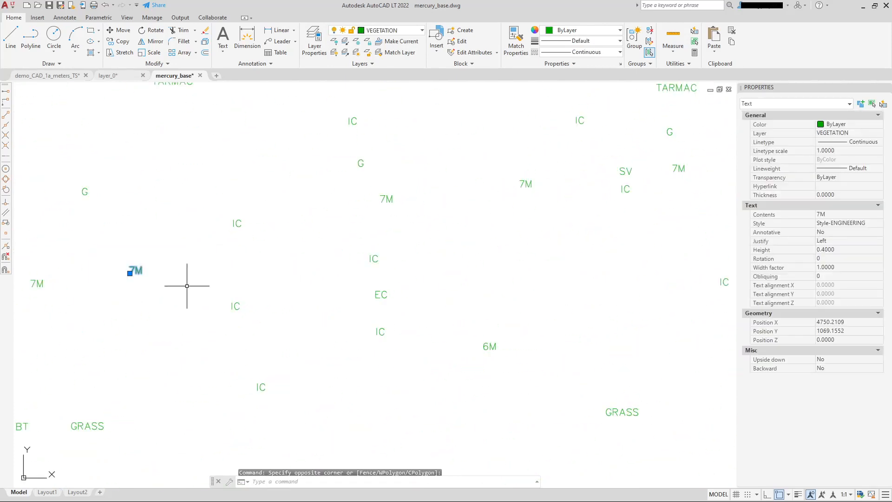
{"action": "left_click", "coordinate": [360, 190]}
{"action": "left_click", "coordinate": [434, 231]}
{"action": "left_click", "coordinate": [464, 329]}
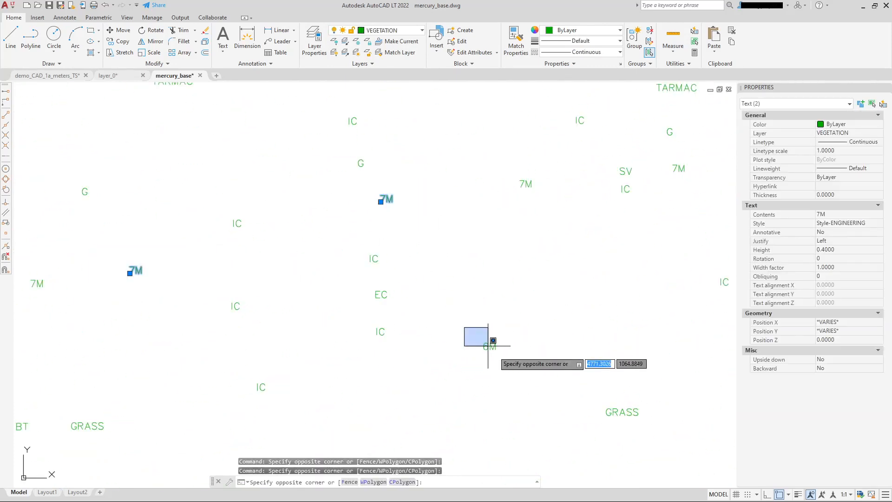
{"action": "left_click", "coordinate": [497, 353]}
{"action": "left_click", "coordinate": [668, 161]}
{"action": "left_click", "coordinate": [702, 191]}
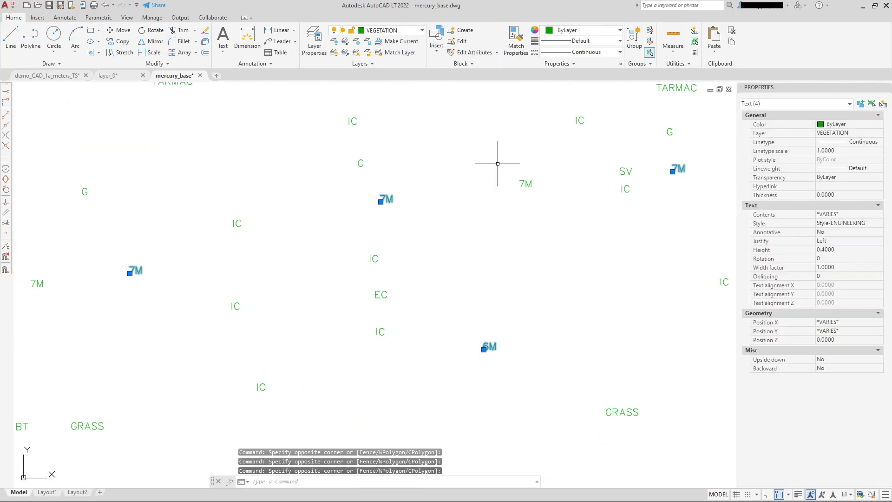
{"action": "left_click", "coordinate": [498, 164]}
{"action": "left_click", "coordinate": [540, 210]}
Add the 7M label east of No 2 and the 8M label southeast of it, move the selection to tree_hgts and clear it.
{"action": "scroll", "coordinate": [433, 208], "scroll_direction": "down", "scroll_amount": 2}
{"action": "middle_click_drag", "start_coordinate": [434, 208], "coordinate": [291, 125]}
{"action": "left_click", "coordinate": [402, 311]}
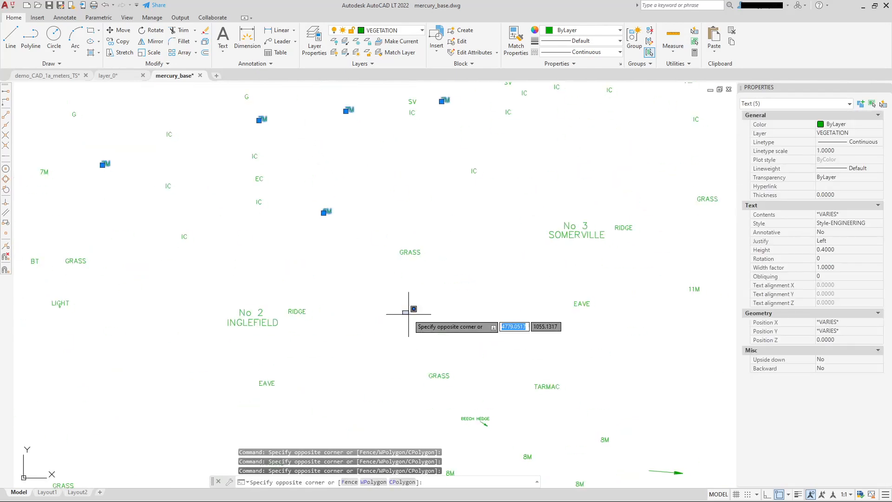
{"action": "left_click", "coordinate": [448, 344]}
{"action": "left_click", "coordinate": [593, 425]}
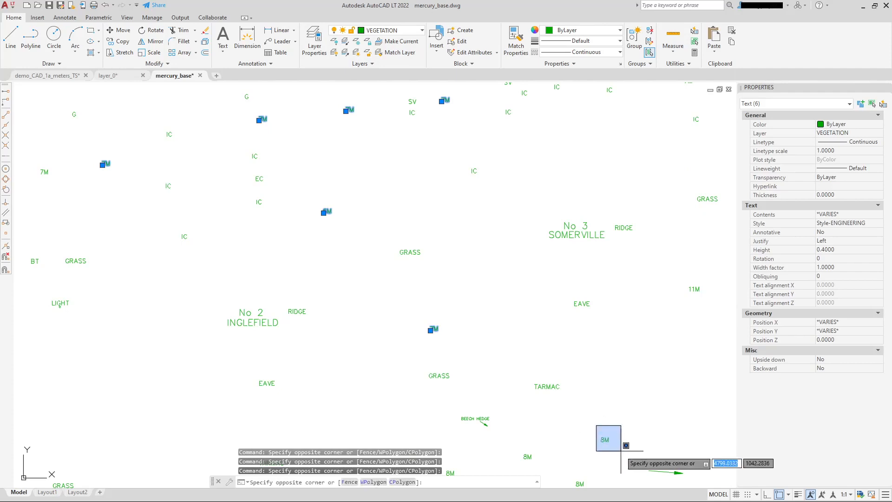
{"action": "left_click", "coordinate": [616, 452]}
{"action": "left_click", "coordinate": [423, 30]}
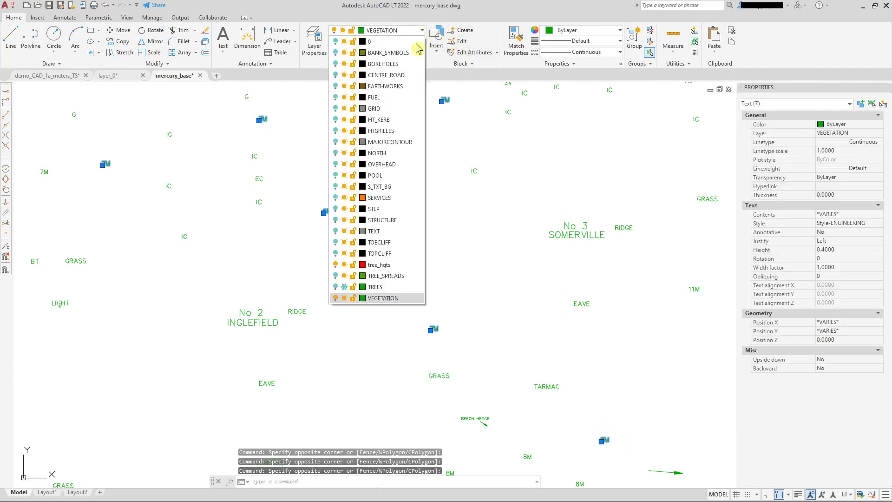
{"action": "left_click", "coordinate": [378, 267]}
{"action": "scroll", "coordinate": [470, 226], "scroll_direction": "down", "scroll_amount": 3}
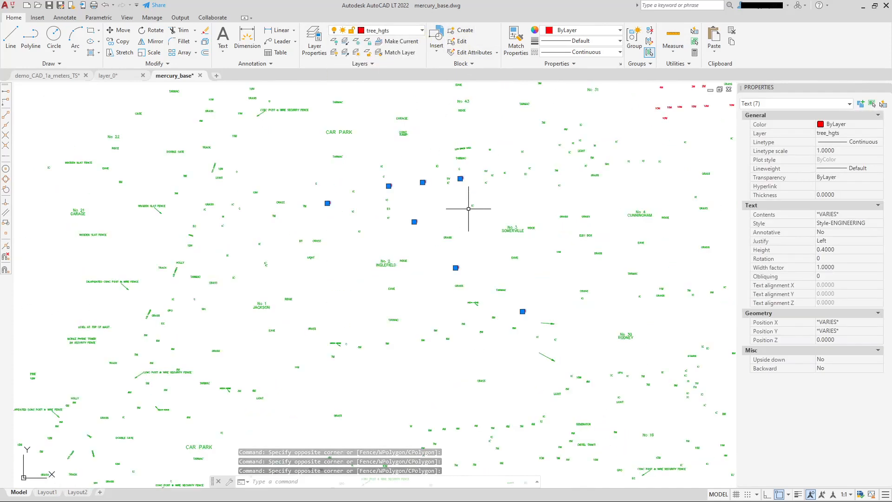
{"action": "key", "text": "Escape"}
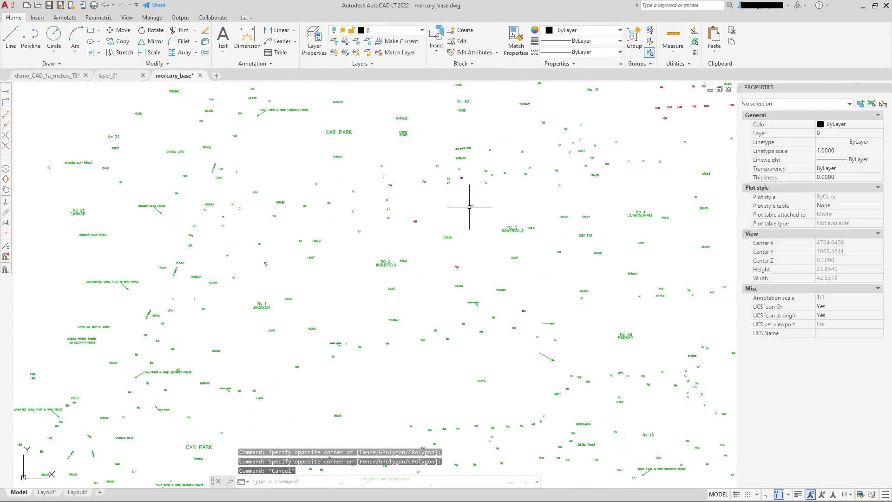
Restore the saved base layer state.
{"action": "left_click", "coordinate": [369, 65]}
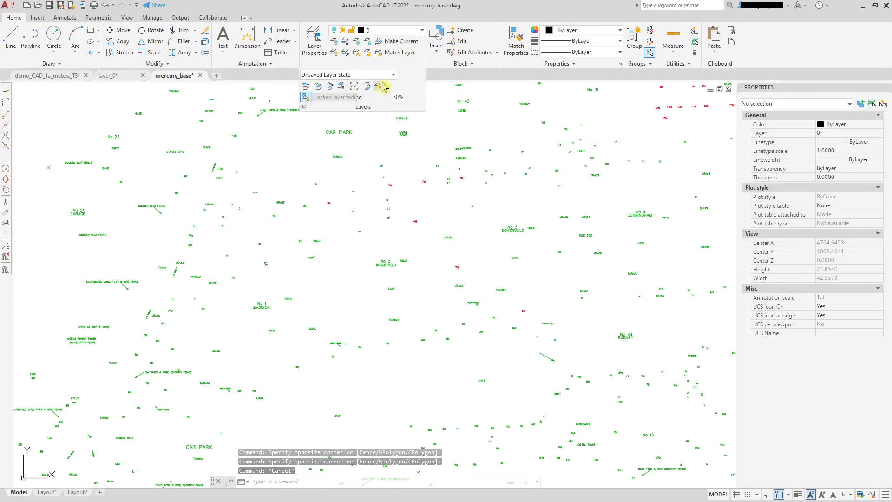
{"action": "left_click", "coordinate": [386, 75]}
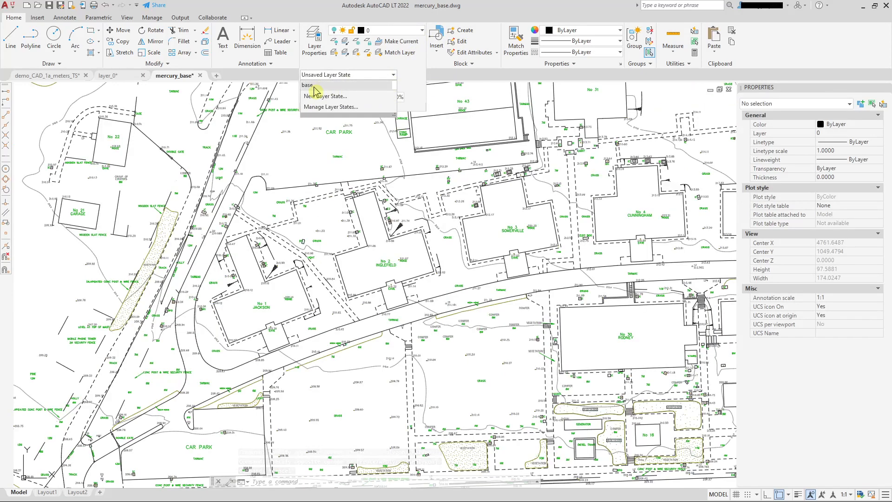
{"action": "left_click", "coordinate": [314, 88]}
{"action": "scroll", "coordinate": [400, 148], "scroll_direction": "down", "scroll_amount": 4}
{"action": "middle_click_drag", "start_coordinate": [401, 149], "coordinate": [391, 156]}
{"action": "scroll", "coordinate": [472, 239], "scroll_direction": "up", "scroll_amount": 4}
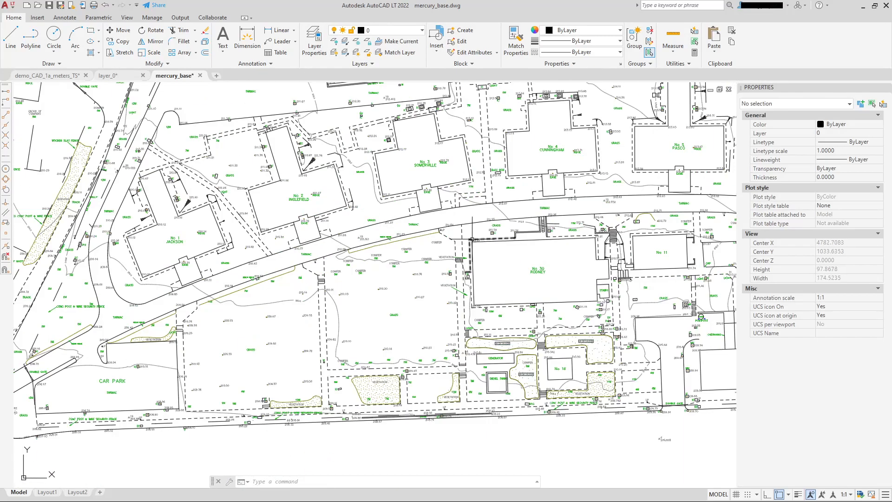
{"action": "key", "text": "Escape"}
{"action": "key", "text": "Escape"}
{"action": "scroll", "coordinate": [295, 296], "scroll_direction": "down", "scroll_amount": 3}
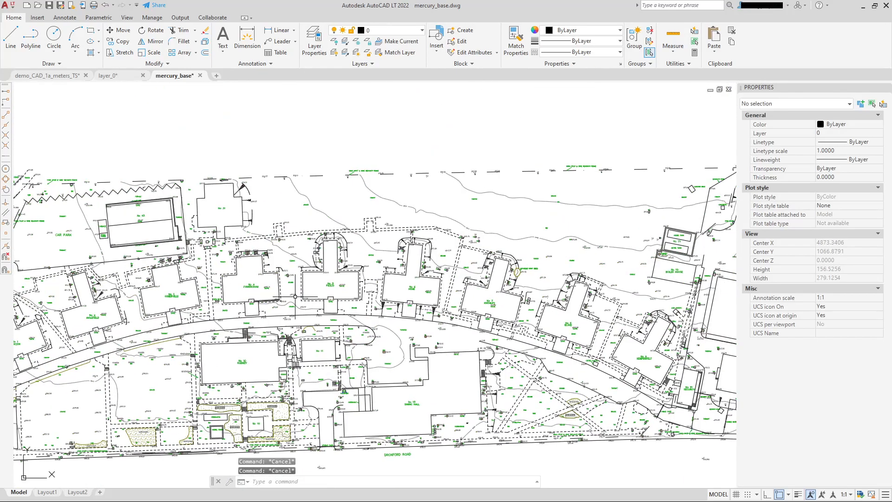
{"action": "scroll", "coordinate": [433, 294], "scroll_direction": "up", "scroll_amount": 3}
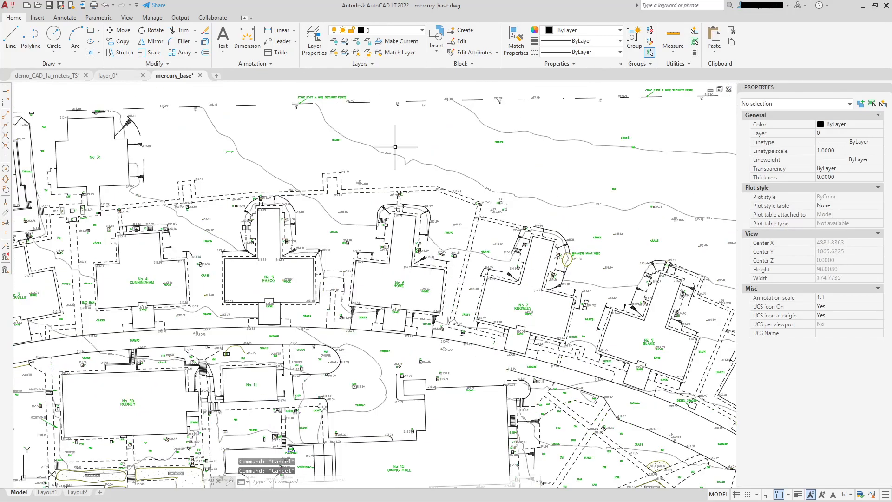
Turn the tree_hgts layer on and off again.
{"action": "left_click", "coordinate": [423, 31]}
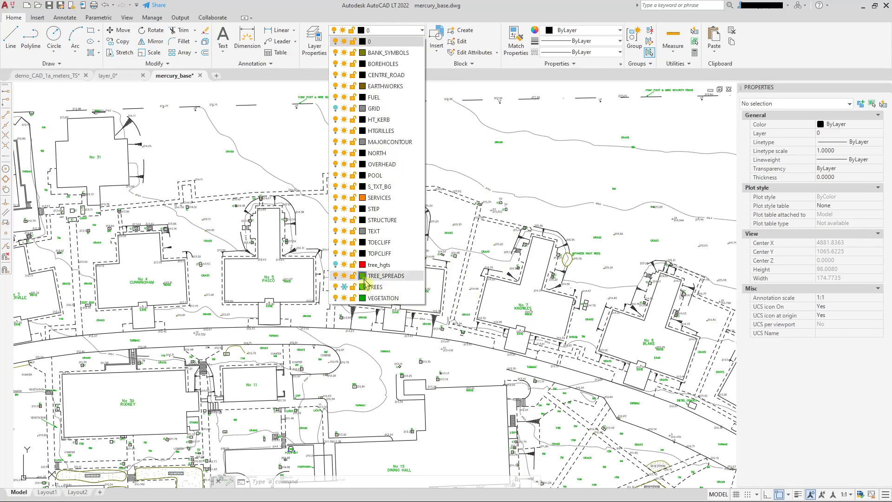
{"action": "left_click", "coordinate": [336, 264]}
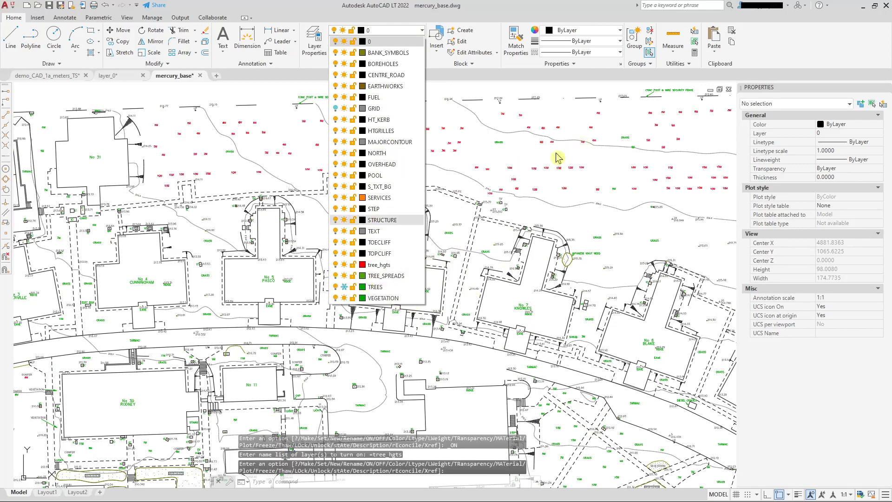
{"action": "left_click", "coordinate": [335, 265]}
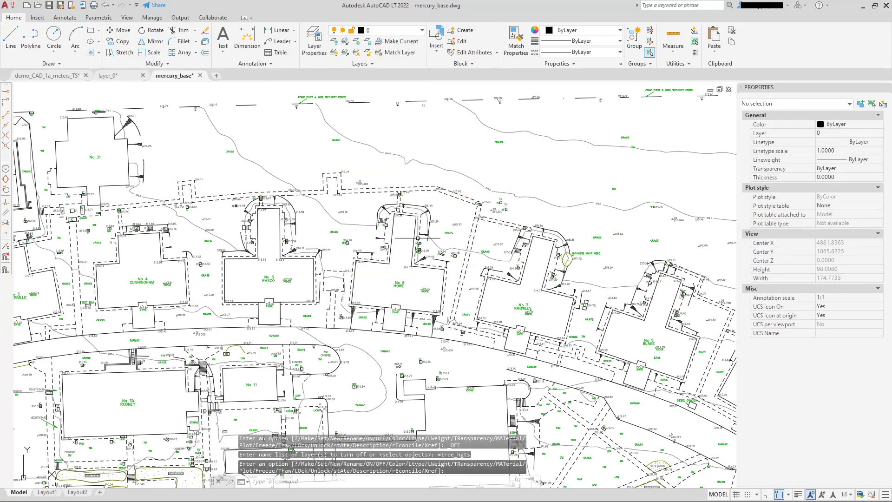
Select a GRASS label north of the houses to check its layer, set the VEGETATION layer's colour to white and clear the selection.
{"action": "scroll", "coordinate": [417, 237], "scroll_direction": "up", "scroll_amount": 2}
{"action": "scroll", "coordinate": [365, 160], "scroll_direction": "up", "scroll_amount": 2}
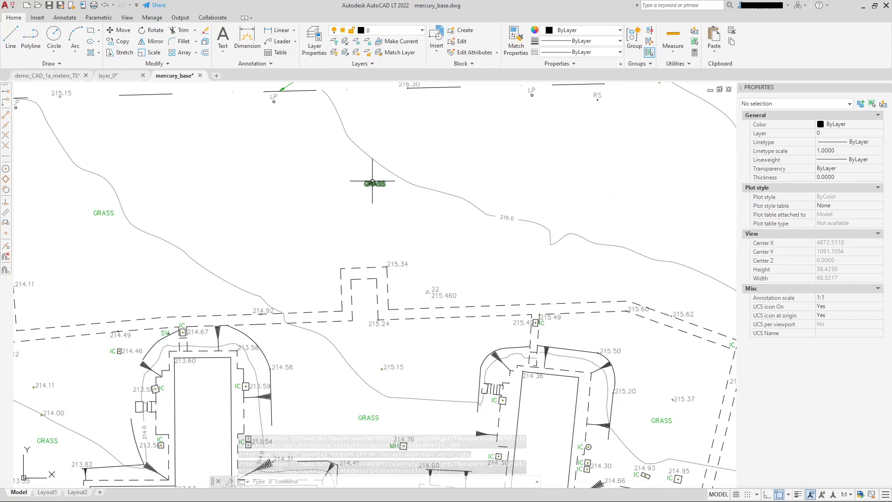
{"action": "left_click", "coordinate": [373, 181]}
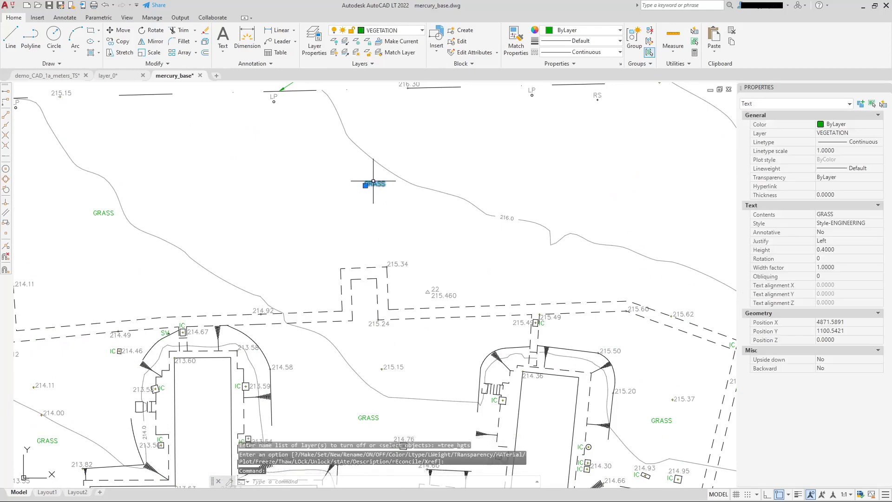
{"action": "left_click", "coordinate": [422, 30]}
{"action": "left_click", "coordinate": [363, 298]}
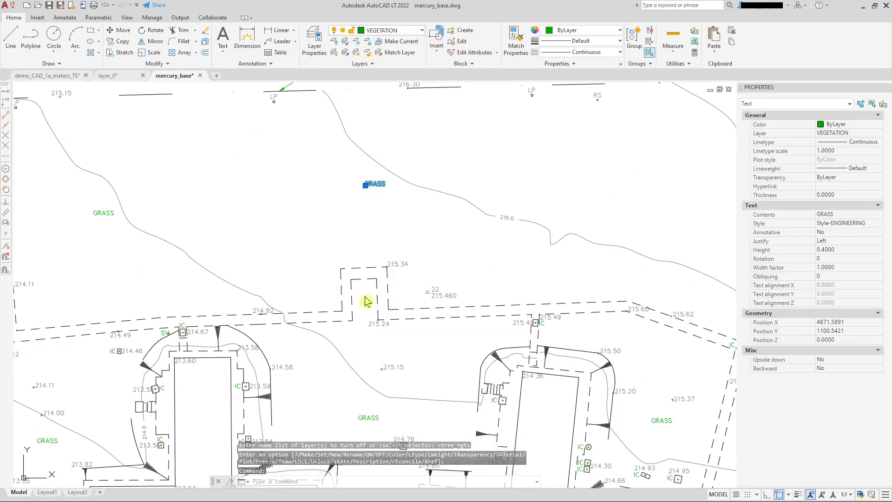
{"action": "left_click", "coordinate": [423, 267]}
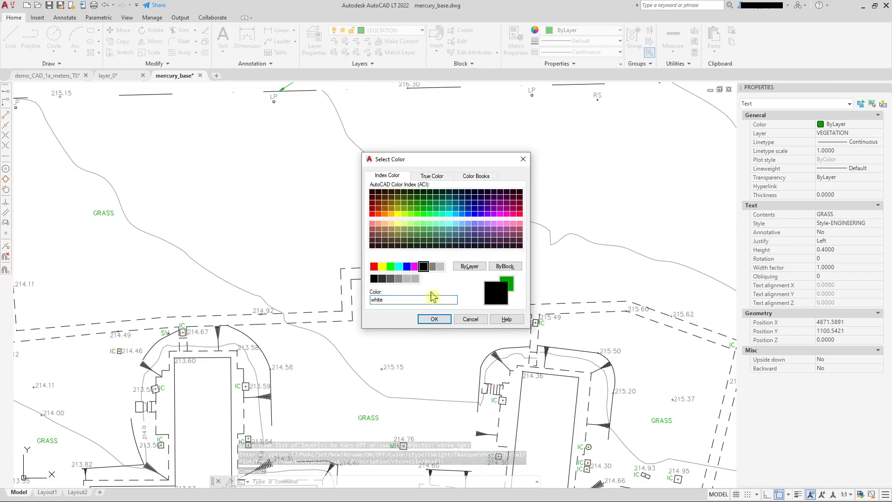
{"action": "left_click", "coordinate": [434, 319]}
{"action": "key", "text": "Escape"}
{"action": "scroll", "coordinate": [468, 223], "scroll_direction": "down", "scroll_amount": 5}
{"action": "middle_click_drag", "start_coordinate": [468, 223], "coordinate": [478, 198]}
{"action": "scroll", "coordinate": [333, 291], "scroll_direction": "up", "scroll_amount": 5}
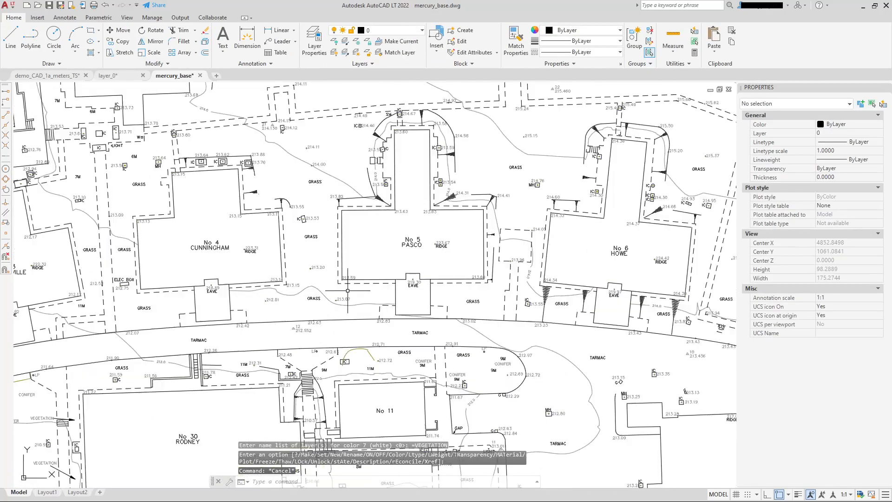
Select the 7M and 6M tree height labels between No 3 Somerville and No 4 Cunningham.
{"action": "scroll", "coordinate": [333, 291], "scroll_direction": "down", "scroll_amount": 3}
{"action": "mouse_move", "coordinate": [310, 294]}
{"action": "middle_mouse_down"}
{"action": "mouse_move", "coordinate": [620, 295]}
{"action": "mouse_move", "coordinate": [305, 284]}
{"action": "mouse_move", "coordinate": [377, 285]}
{"action": "middle_mouse_up"}
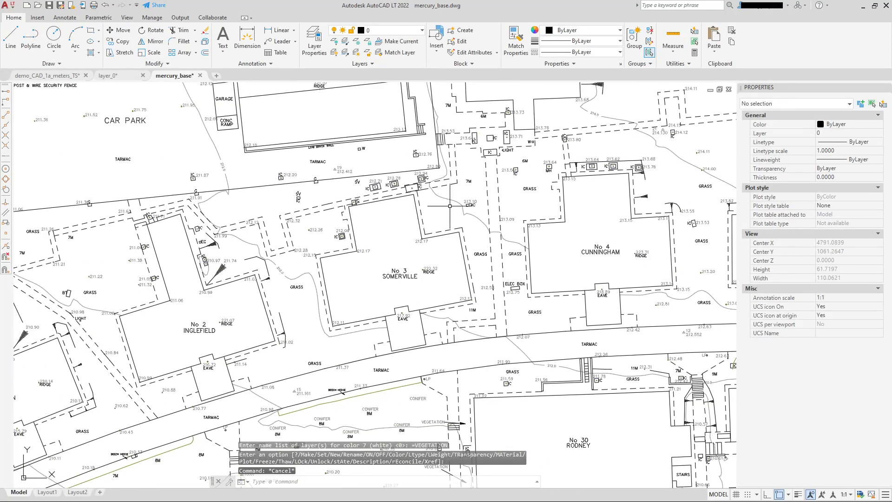
{"action": "scroll", "coordinate": [480, 183], "scroll_direction": "up", "scroll_amount": 4}
{"action": "left_click", "coordinate": [443, 161]}
{"action": "left_click", "coordinate": [466, 189]}
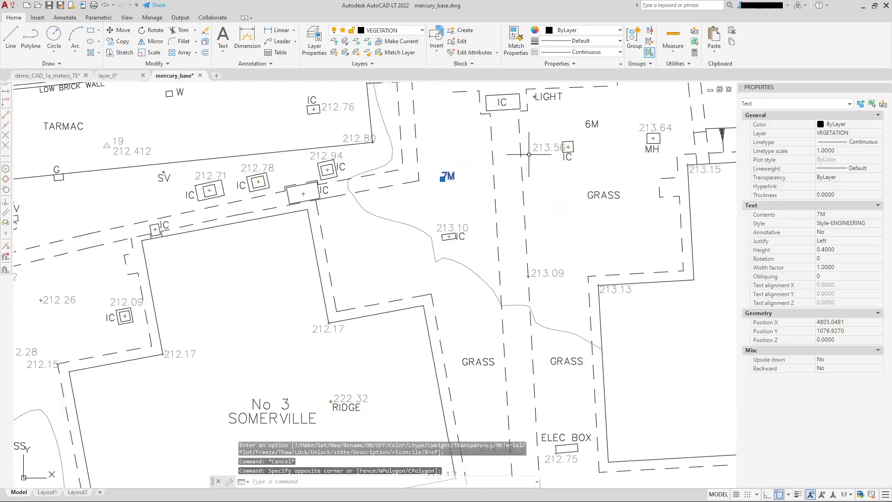
{"action": "left_click", "coordinate": [577, 117]}
{"action": "left_click", "coordinate": [613, 131]}
Add the 8M label under the westernmost CONIFER beside the hedge, move the selected labels to tree_hgts and dismiss the hidden-layer notice.
{"action": "scroll", "coordinate": [289, 200], "scroll_direction": "down", "scroll_amount": 3}
{"action": "middle_click_drag", "start_coordinate": [234, 208], "coordinate": [396, 225]}
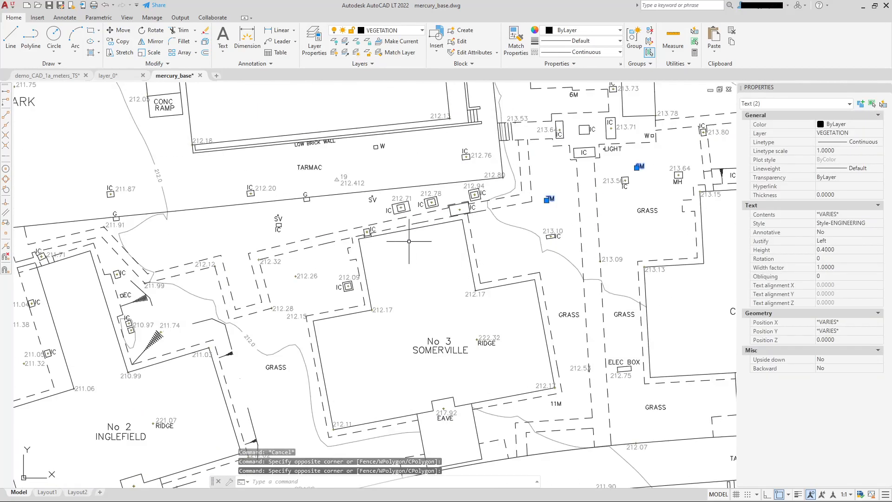
{"action": "middle_click_drag", "start_coordinate": [344, 329], "coordinate": [444, 203]}
{"action": "middle_click_drag", "start_coordinate": [282, 293], "coordinate": [297, 239]}
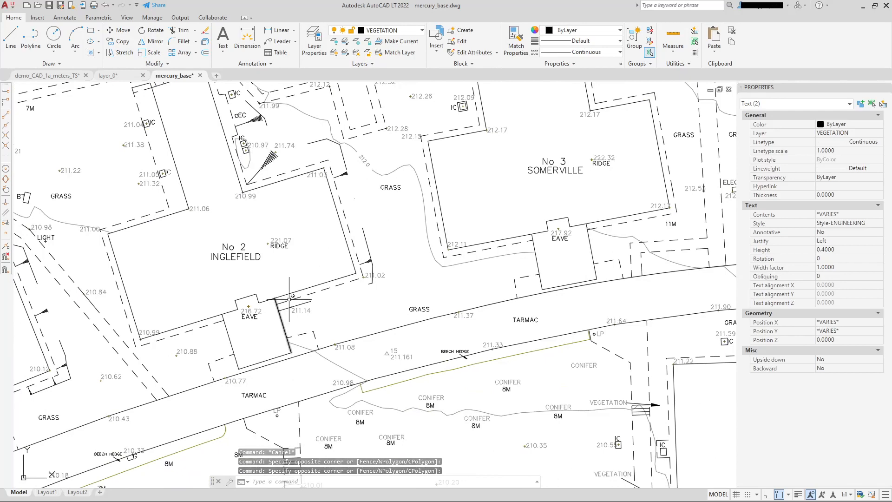
{"action": "middle_click_drag", "start_coordinate": [290, 300], "coordinate": [294, 259]}
{"action": "scroll", "coordinate": [370, 403], "scroll_direction": "up", "scroll_amount": 3}
{"action": "left_click", "coordinate": [348, 362]}
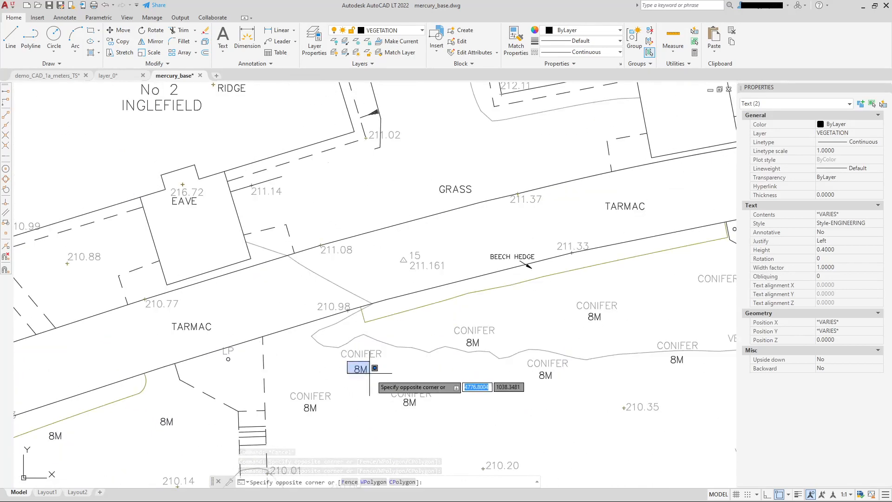
{"action": "left_click", "coordinate": [370, 373]}
{"action": "left_click", "coordinate": [422, 30]}
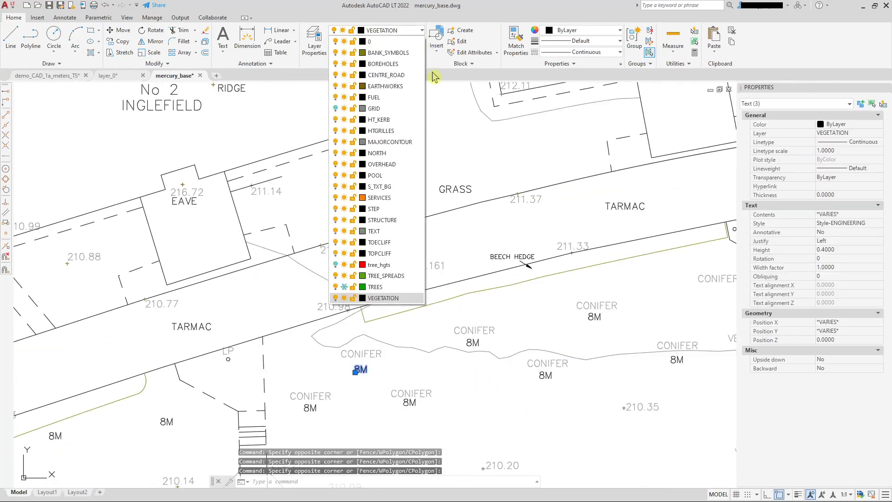
{"action": "left_click", "coordinate": [374, 272]}
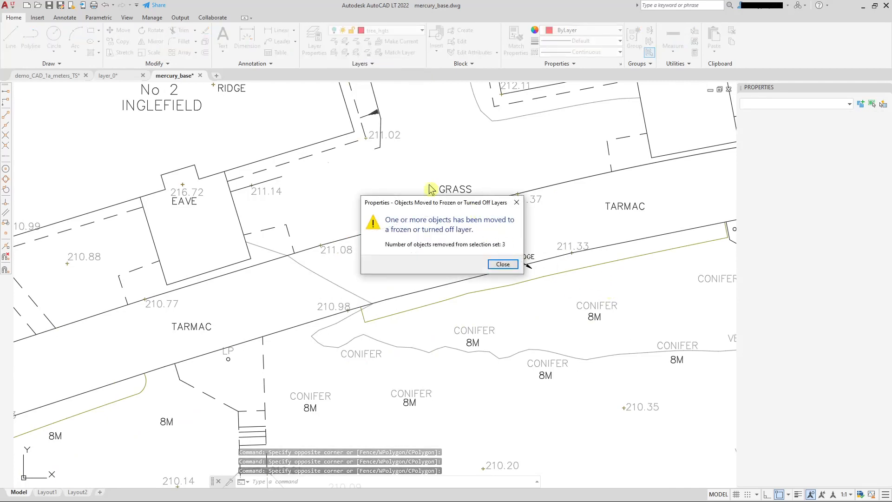
{"action": "left_click", "coordinate": [503, 263]}
{"action": "key", "text": "Escape"}
Check the layer of the CONIFER label left without a height label, clear the selection and examine the neighbouring conifer labels.
{"action": "left_click", "coordinate": [359, 357]}
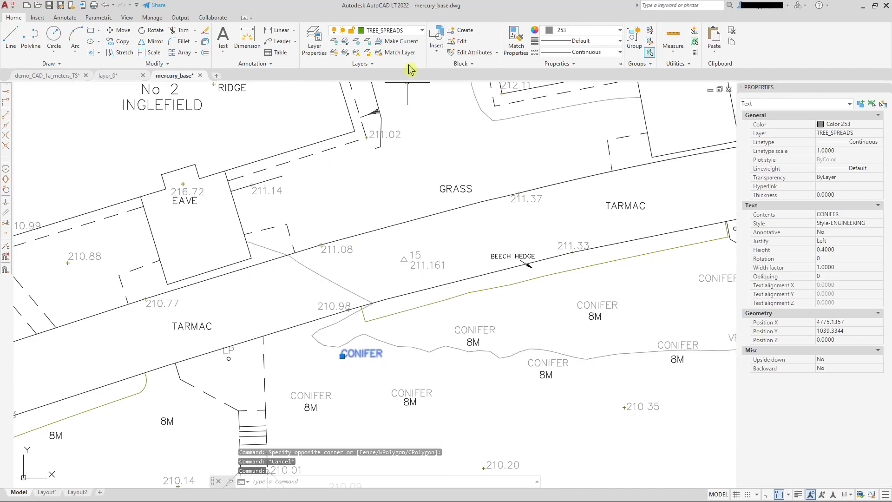
{"action": "key", "text": "Escape"}
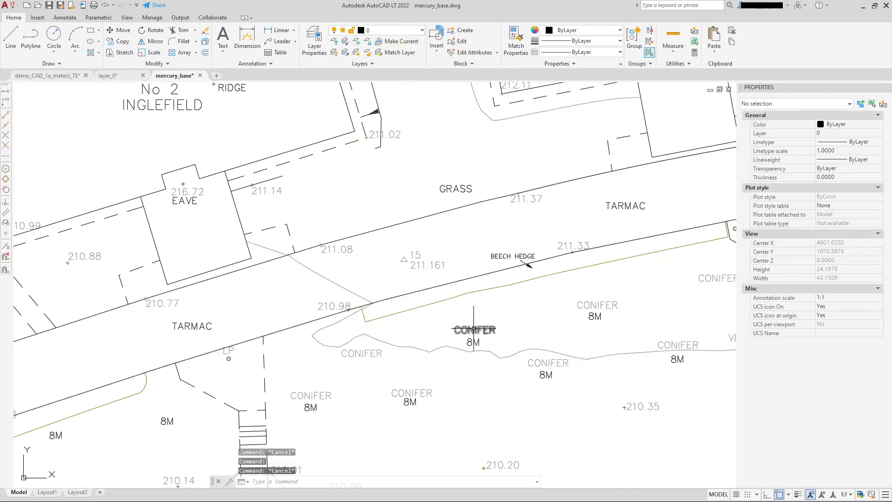
{"action": "middle_click_drag", "start_coordinate": [457, 307], "coordinate": [400, 264]}
{"action": "scroll", "coordinate": [539, 240], "scroll_direction": "up", "scroll_amount": 2}
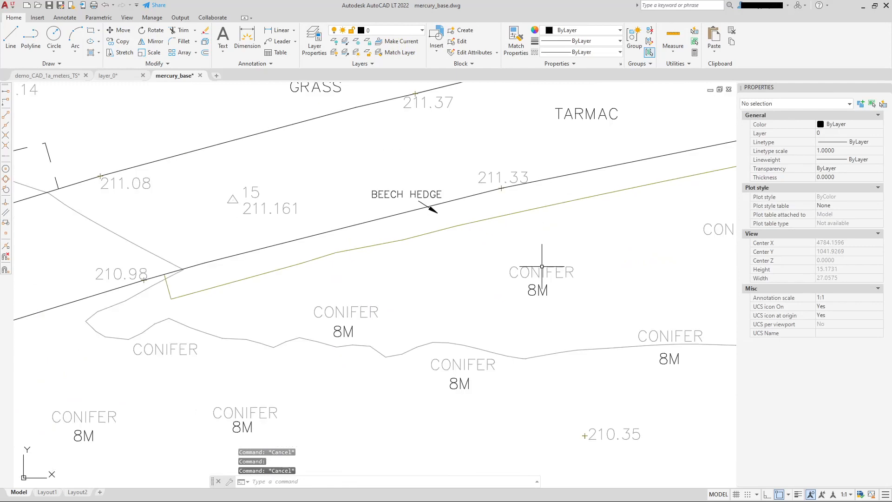
Select the CONIFER label below the BEECH HEDGE text to check its layer and turn off the TREE_SPREADS layer.
{"action": "left_click", "coordinate": [539, 268]}
{"action": "left_click", "coordinate": [532, 266]}
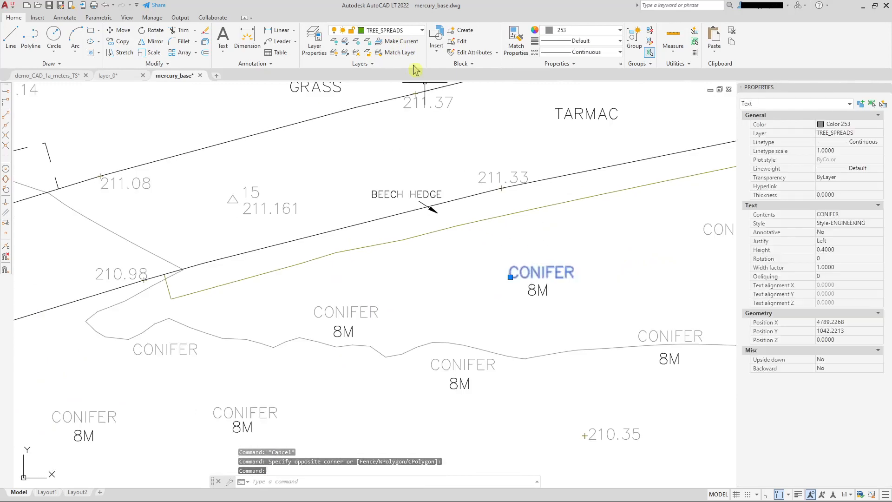
{"action": "left_click", "coordinate": [420, 30]}
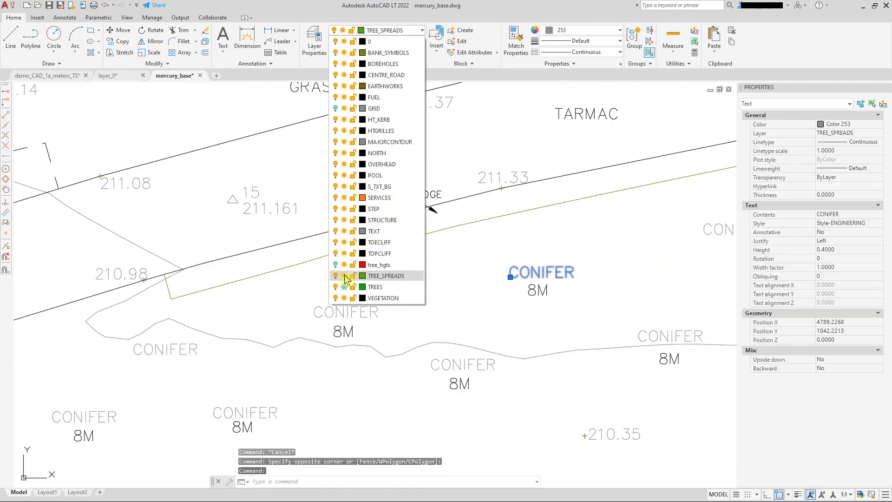
{"action": "left_click", "coordinate": [335, 277]}
{"action": "scroll", "coordinate": [538, 279], "scroll_direction": "down", "scroll_amount": 2}
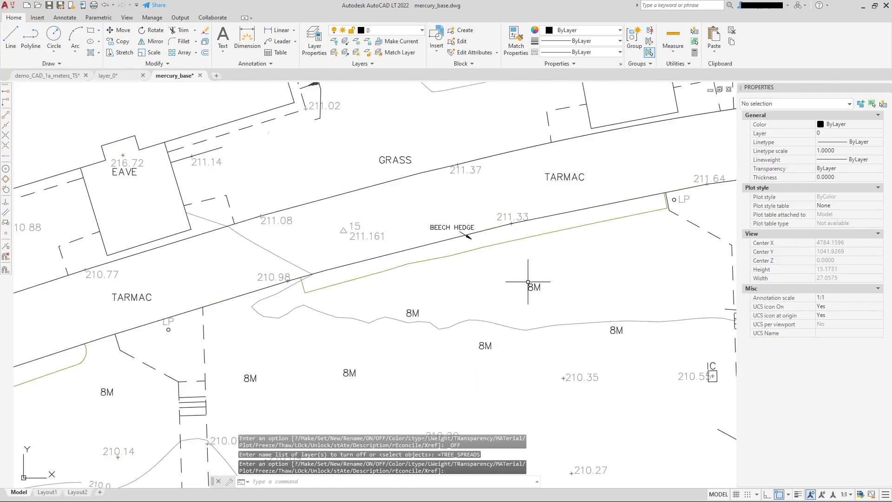
{"action": "middle_click_drag", "start_coordinate": [533, 285], "coordinate": [472, 249]}
{"action": "scroll", "coordinate": [473, 250], "scroll_direction": "down", "scroll_amount": 2}
{"action": "left_click", "coordinate": [386, 245]}
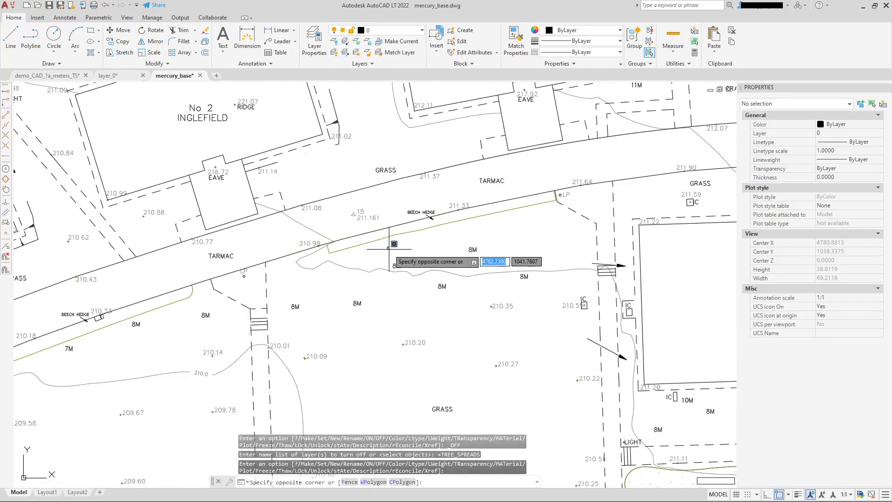
{"action": "left_click", "coordinate": [488, 302]}
{"action": "left_click", "coordinate": [513, 269]}
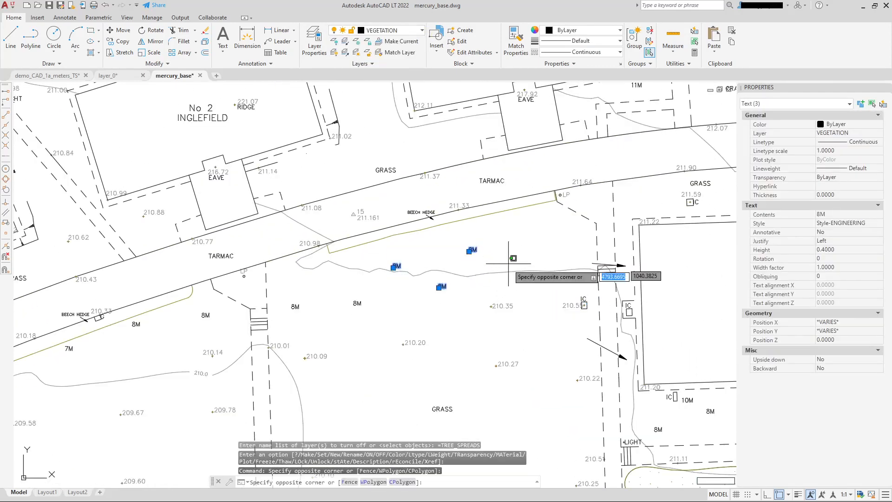
{"action": "left_click", "coordinate": [537, 294]}
{"action": "left_click", "coordinate": [285, 295]}
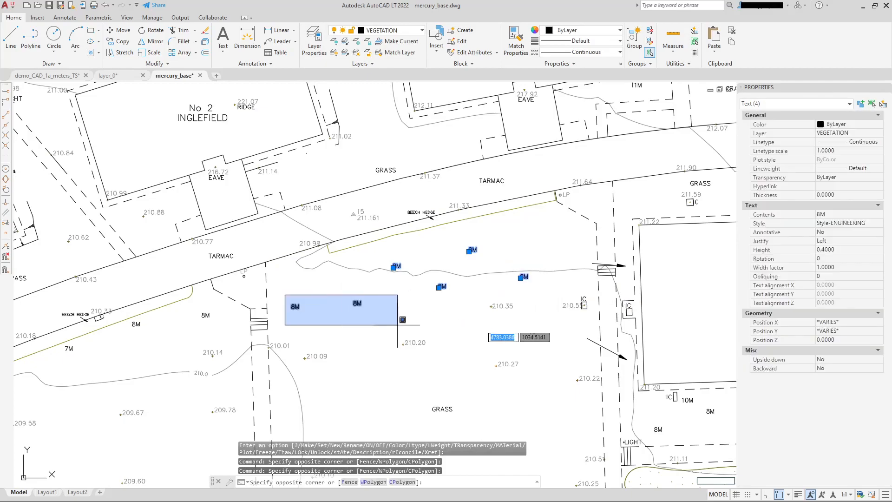
{"action": "left_click", "coordinate": [389, 327]}
{"action": "scroll", "coordinate": [389, 327], "scroll_direction": "down", "scroll_amount": 6}
{"action": "key", "text": "Escape"}
Examine the whole drawing and the tree height labels in the grass areas between the Dining Hall and No 81 Security.
{"action": "middle_click", "coordinate": [461, 262]}
{"action": "middle_click", "coordinate": [462, 261]}
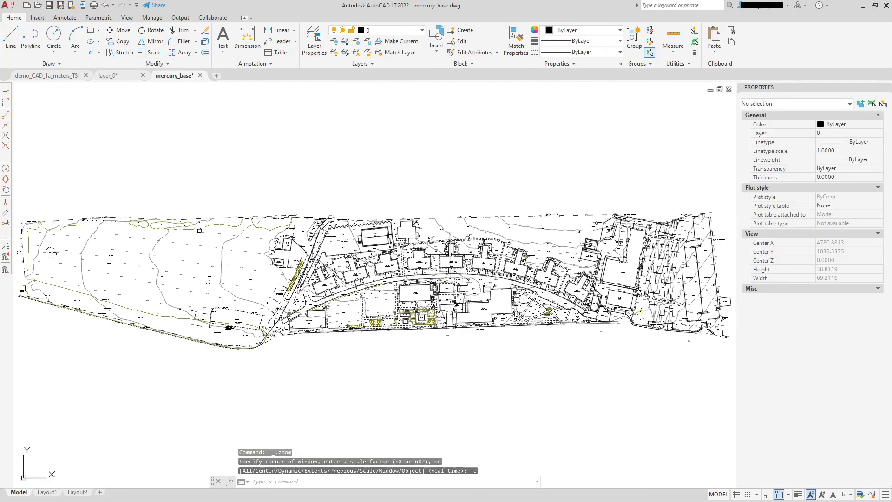
{"action": "scroll", "coordinate": [461, 261], "scroll_direction": "up", "scroll_amount": 5}
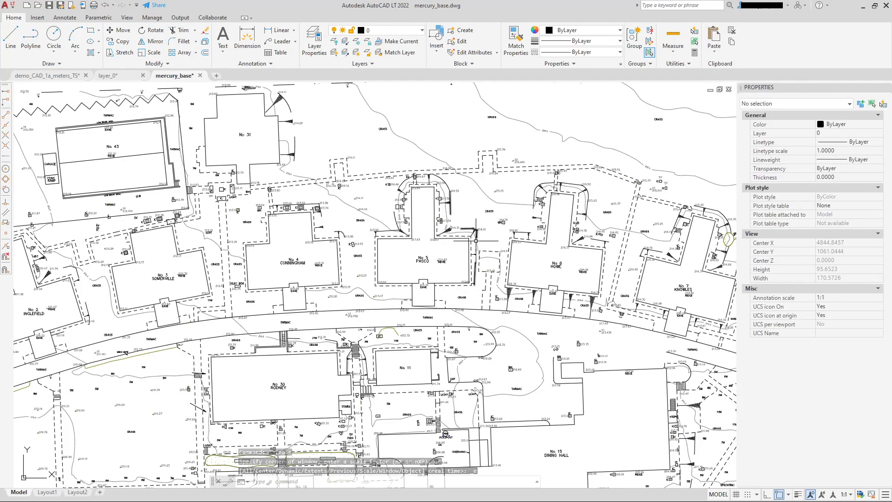
{"action": "mouse_move", "coordinate": [546, 347]}
{"action": "middle_mouse_down"}
{"action": "mouse_move", "coordinate": [431, 242]}
{"action": "mouse_move", "coordinate": [365, 198]}
{"action": "middle_mouse_up"}
{"action": "middle_click_drag", "start_coordinate": [530, 316], "coordinate": [356, 309]}
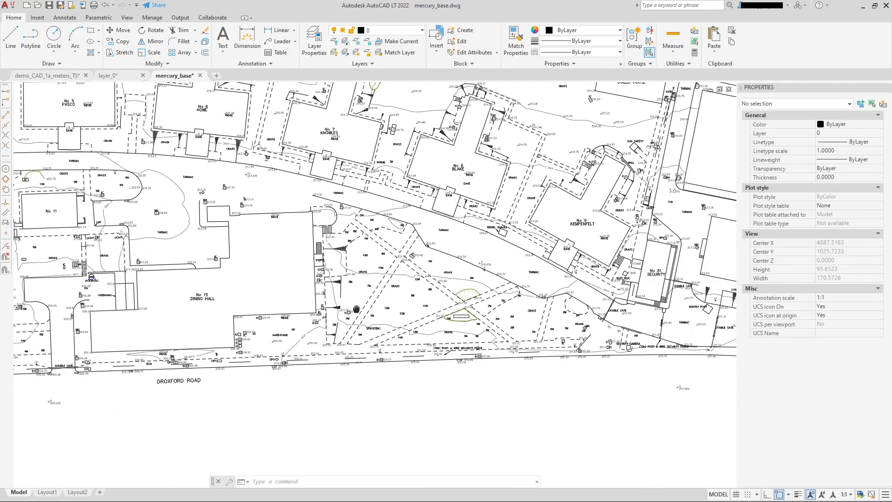
{"action": "scroll", "coordinate": [541, 301], "scroll_direction": "up", "scroll_amount": 5}
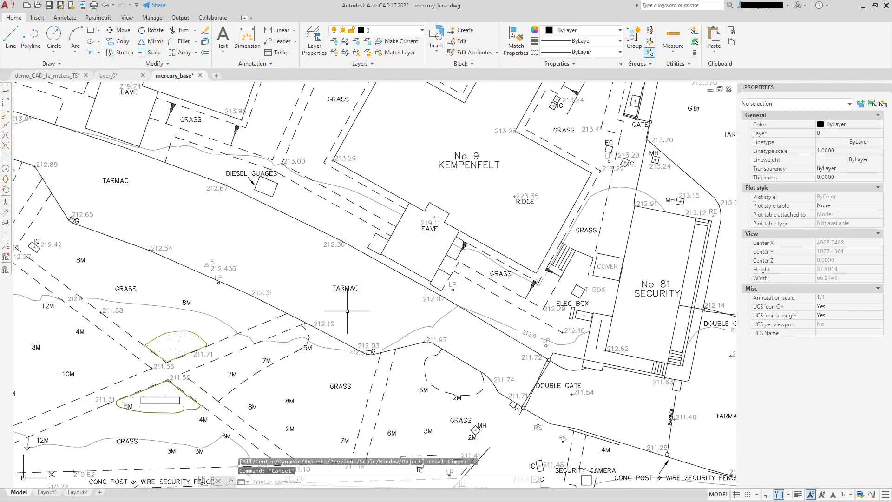
{"action": "scroll", "coordinate": [331, 303], "scroll_direction": "down", "scroll_amount": 5}
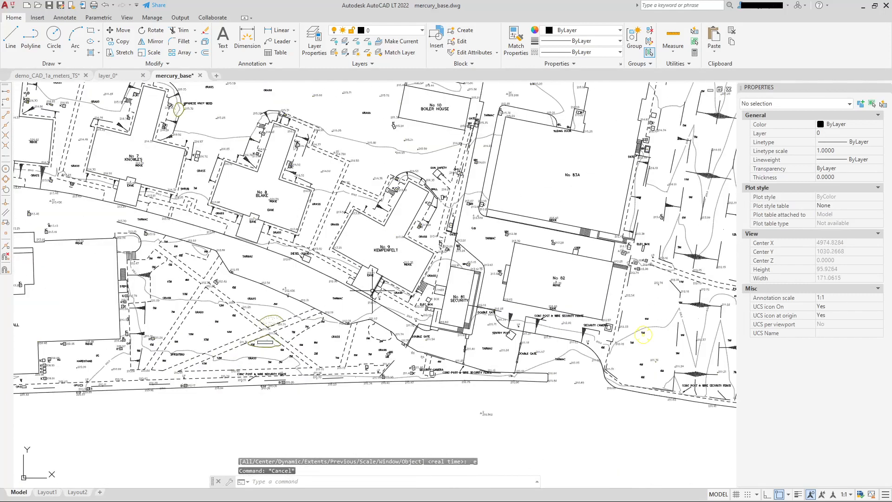
{"action": "scroll", "coordinate": [445, 299], "scroll_direction": "down", "scroll_amount": 3}
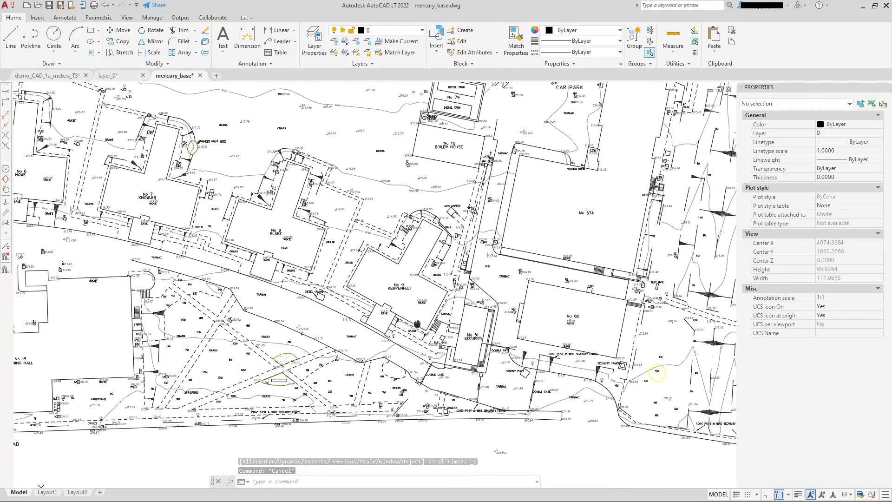
Examine the remaining labels around the eastern car parks and along the row of houses north of Droxford Road.
{"action": "middle_click_drag", "start_coordinate": [444, 298], "coordinate": [243, 288]}
{"action": "scroll", "coordinate": [453, 291], "scroll_direction": "up", "scroll_amount": 2}
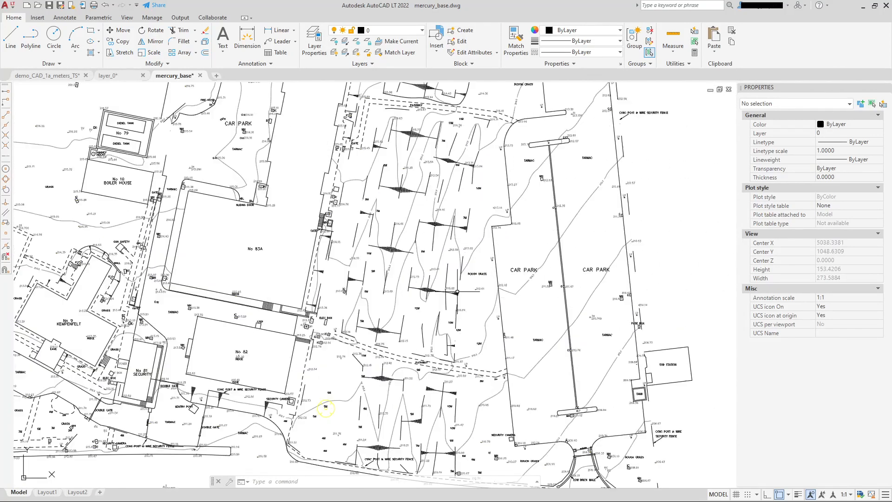
{"action": "scroll", "coordinate": [460, 290], "scroll_direction": "down", "scroll_amount": 1}
{"action": "scroll", "coordinate": [460, 290], "scroll_direction": "down", "scroll_amount": 1}
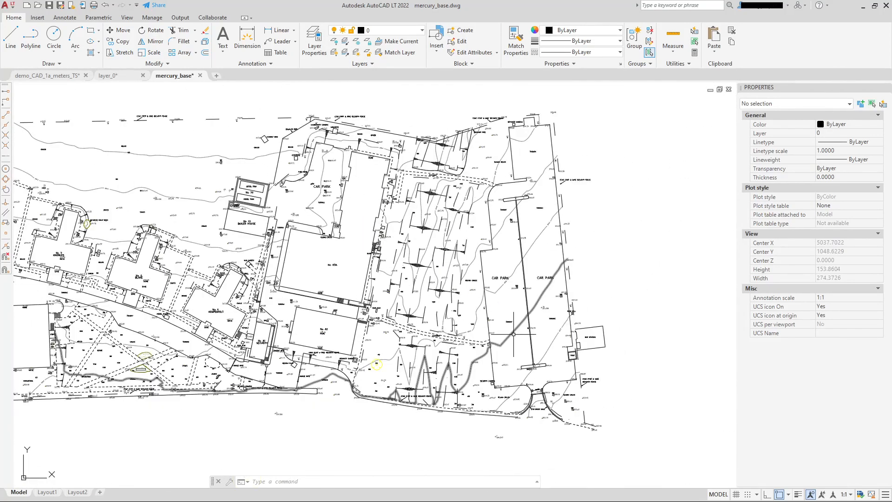
{"action": "scroll", "coordinate": [519, 335], "scroll_direction": "up", "scroll_amount": 1}
{"action": "middle_click_drag", "start_coordinate": [445, 308], "coordinate": [414, 263]}
{"action": "mouse_move", "coordinate": [380, 211]}
{"action": "middle_mouse_down"}
{"action": "mouse_move", "coordinate": [367, 202]}
{"action": "mouse_move", "coordinate": [356, 324]}
{"action": "middle_mouse_up"}
{"action": "scroll", "coordinate": [408, 239], "scroll_direction": "down", "scroll_amount": 3}
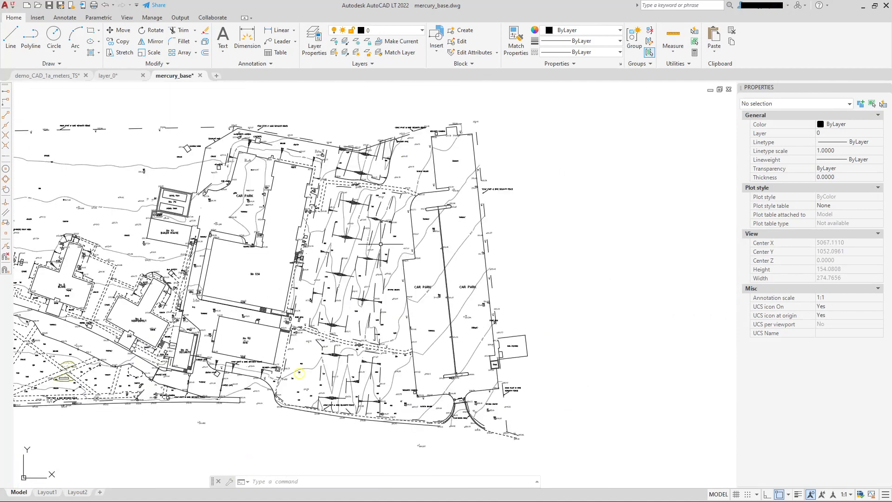
{"action": "middle_click_drag", "start_coordinate": [297, 282], "coordinate": [410, 236]}
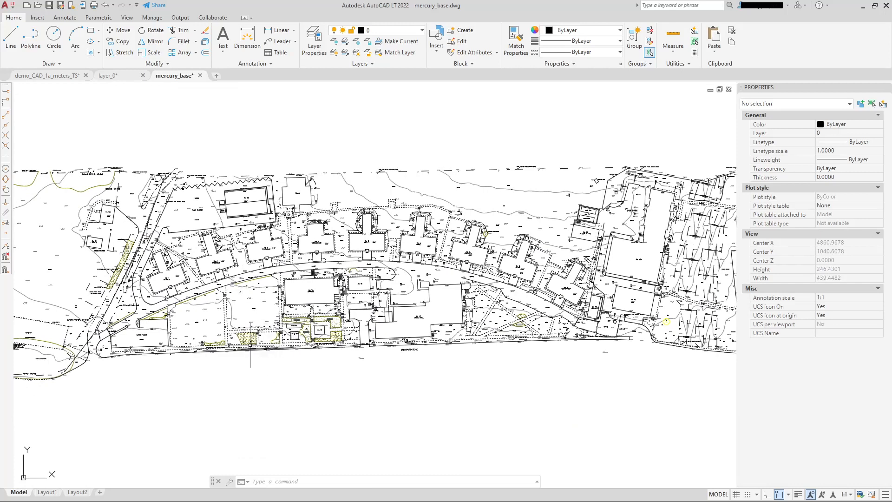
{"action": "scroll", "coordinate": [250, 346], "scroll_direction": "up", "scroll_amount": 2}
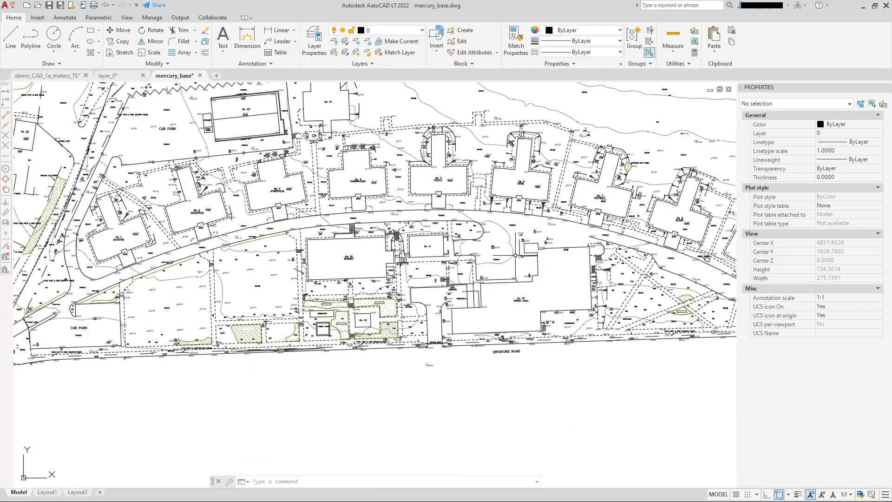
{"action": "middle_click_drag", "start_coordinate": [374, 232], "coordinate": [343, 301]}
{"action": "scroll", "coordinate": [375, 279], "scroll_direction": "down", "scroll_amount": 4}
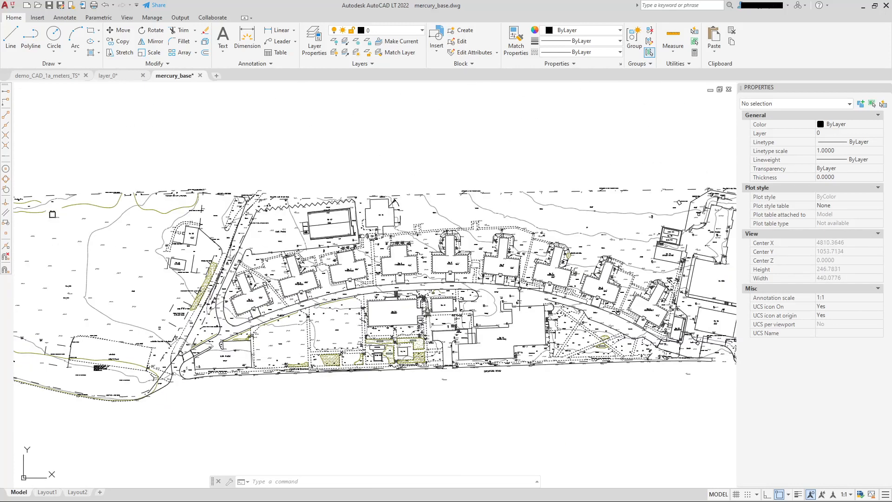